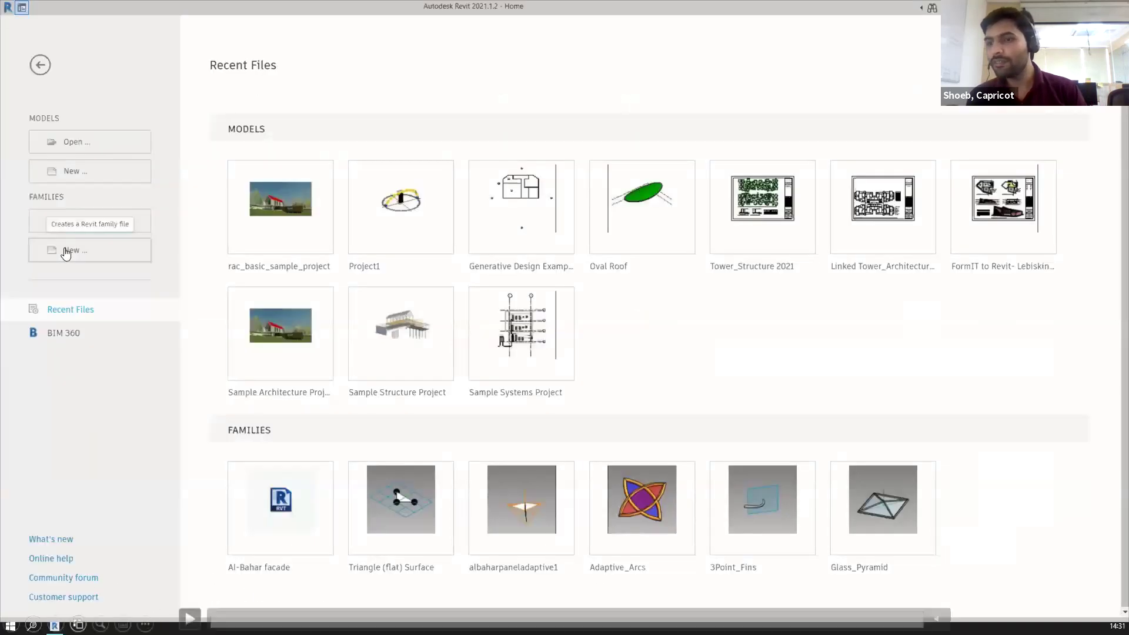
Create a new family from the English Conceptual Mass template Metric Mass.rft
{"action": "left_click", "coordinate": [66, 252]}
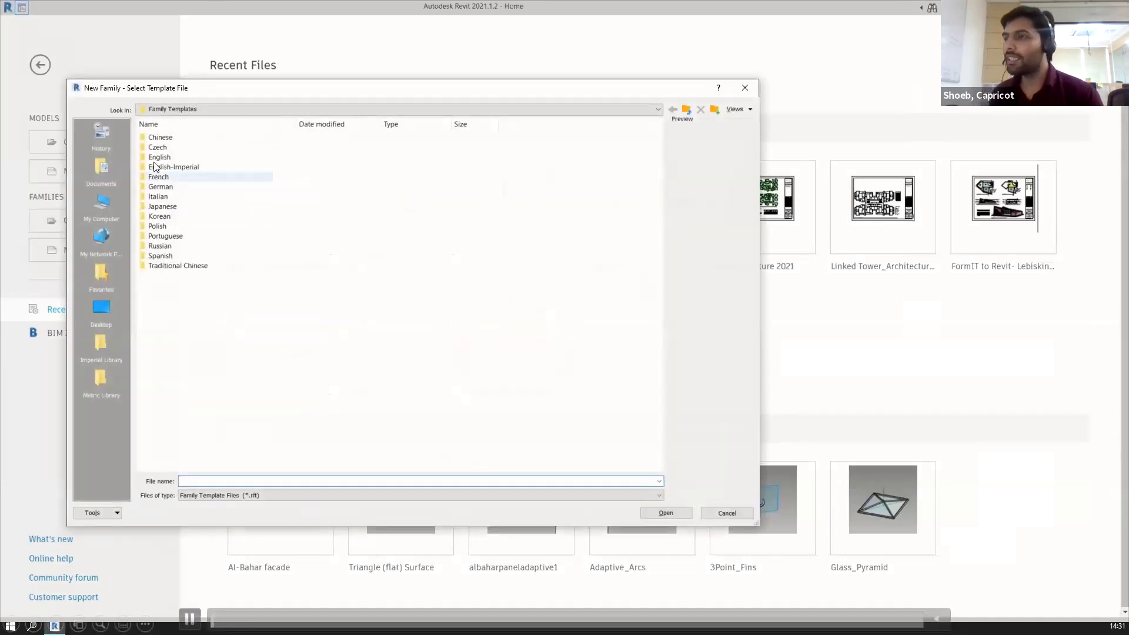
{"action": "double_click", "coordinate": [198, 159]}
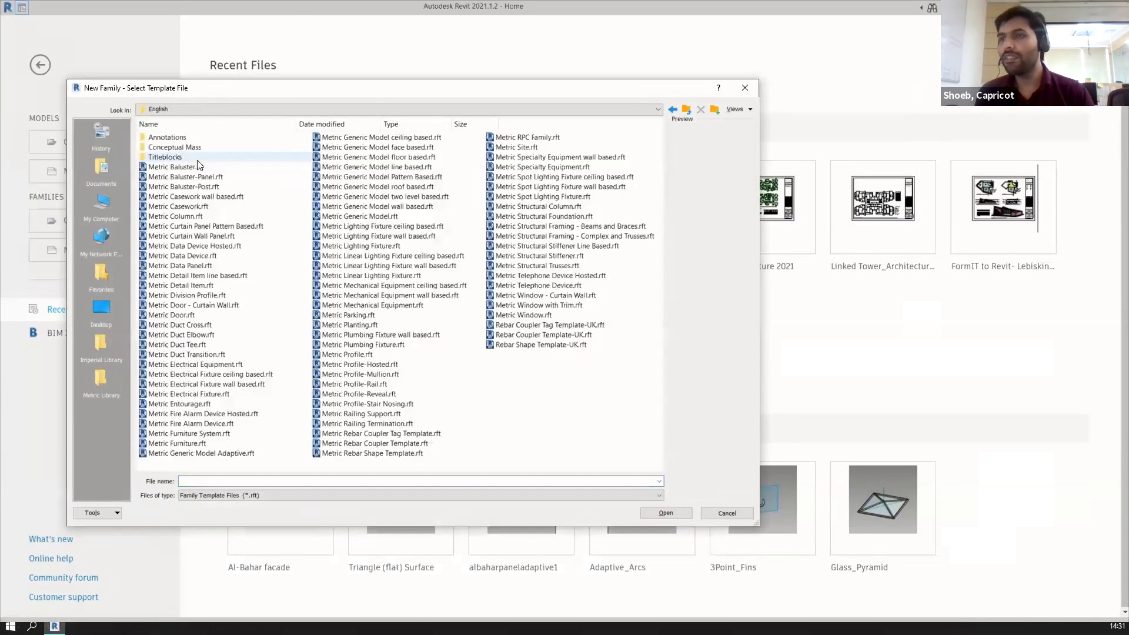
{"action": "double_click", "coordinate": [176, 147]}
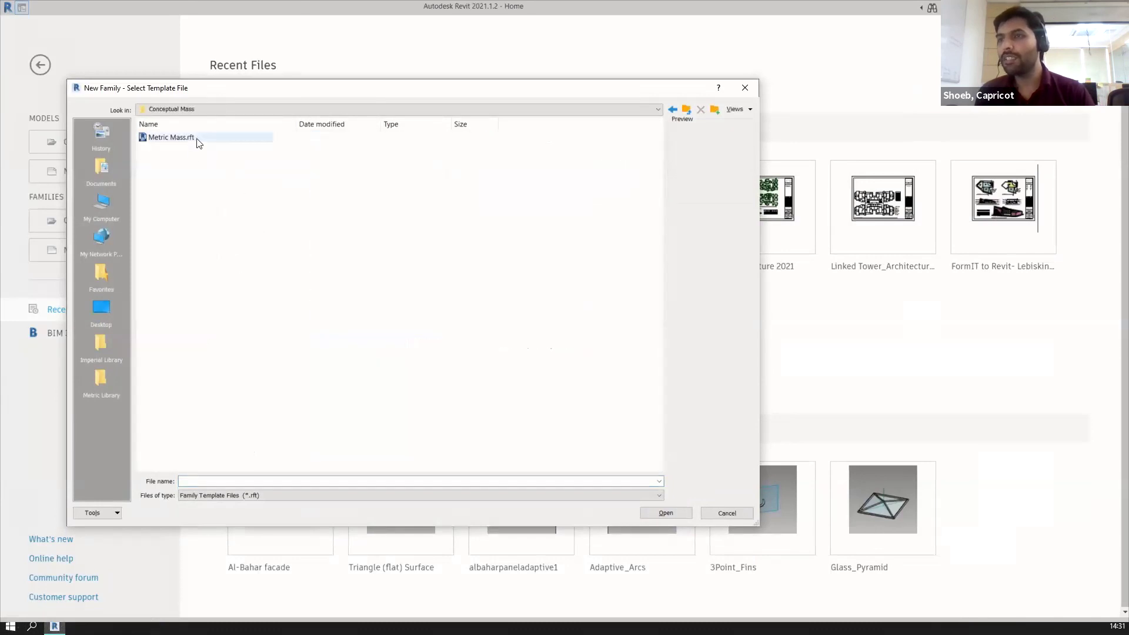
{"action": "left_click", "coordinate": [176, 138]}
{"action": "left_click", "coordinate": [665, 513]}
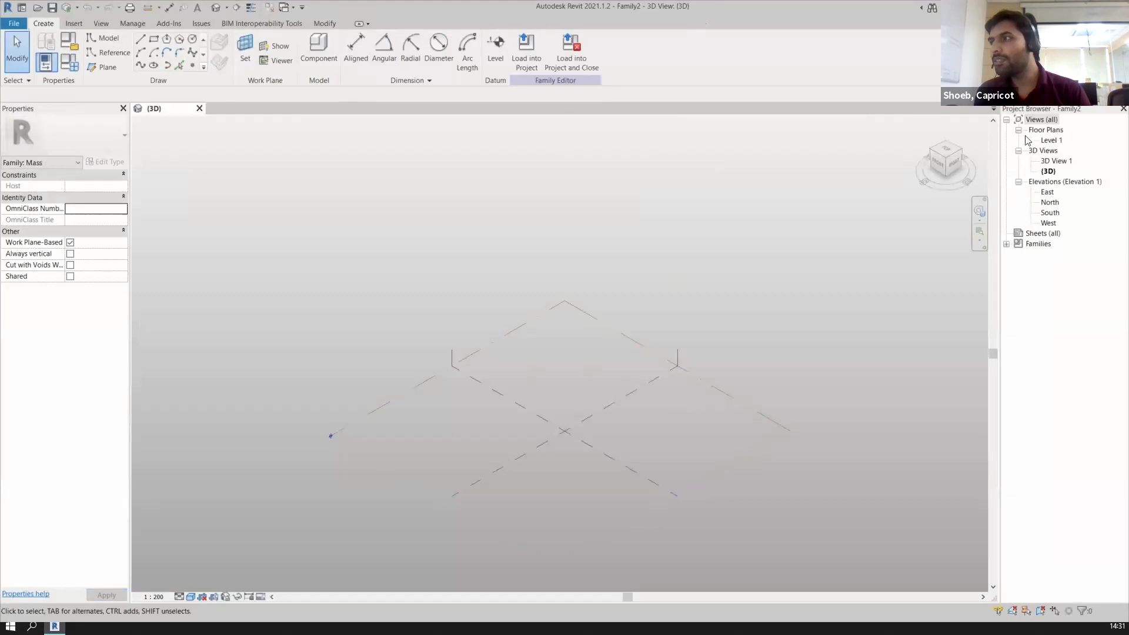
In the Level 1 plan, draw a three-point spline along the horizontal reference plane, with its middle point on the vertical plane
{"action": "double_click", "coordinate": [1052, 142]}
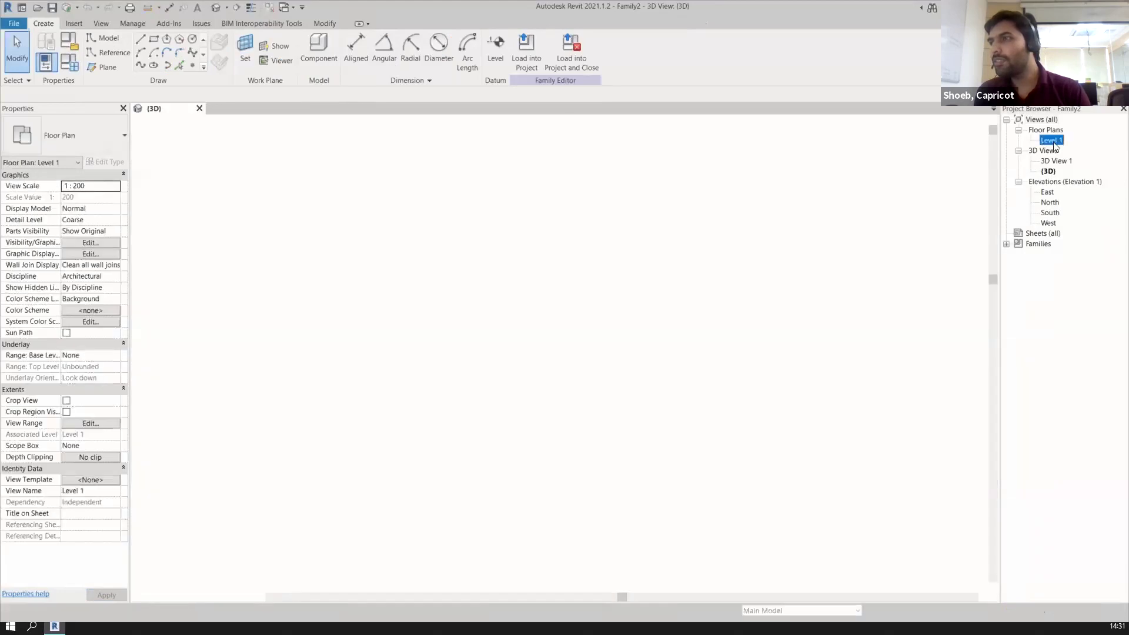
{"action": "scroll", "coordinate": [500, 370], "scroll_direction": "down", "scroll_amount": 1}
{"action": "middle_click_drag", "start_coordinate": [496, 295], "coordinate": [450, 299]}
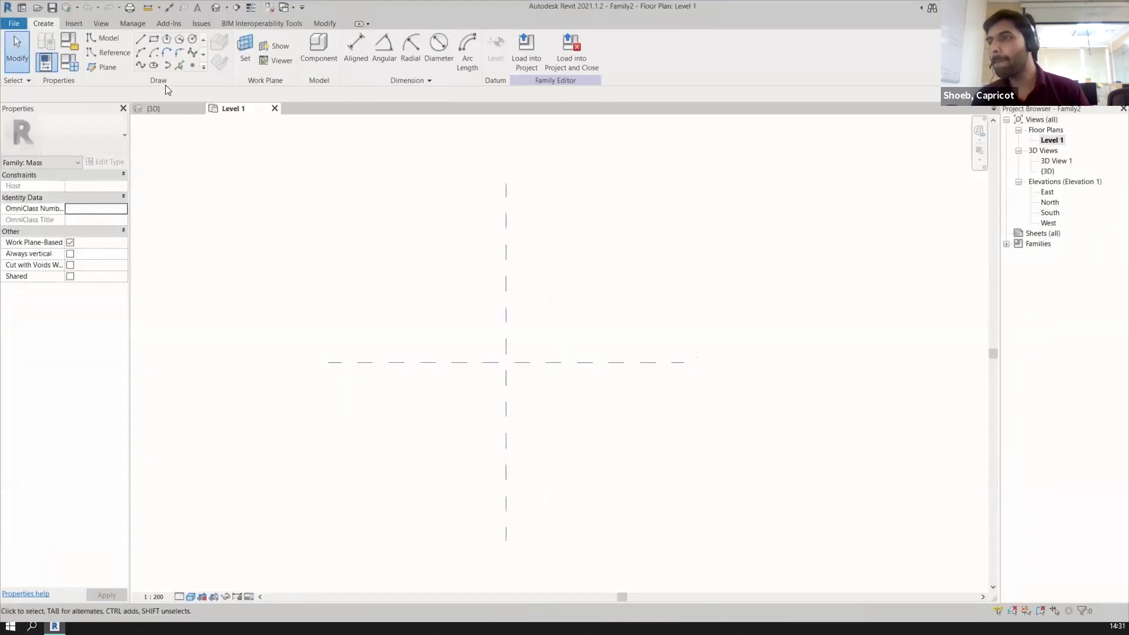
{"action": "left_click", "coordinate": [142, 65]}
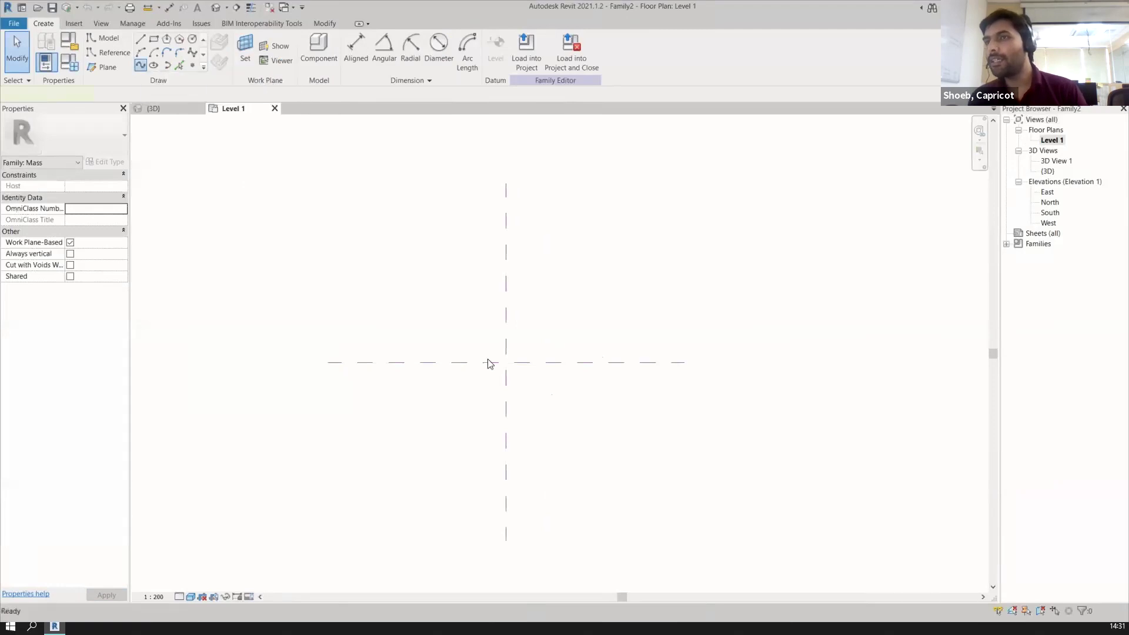
{"action": "left_click", "coordinate": [418, 362]}
{"action": "left_click", "coordinate": [506, 362]}
{"action": "left_click", "coordinate": [543, 368]}
{"action": "left_click", "coordinate": [596, 363]}
{"action": "key", "text": "Escape"}
{"action": "key", "text": "Escape"}
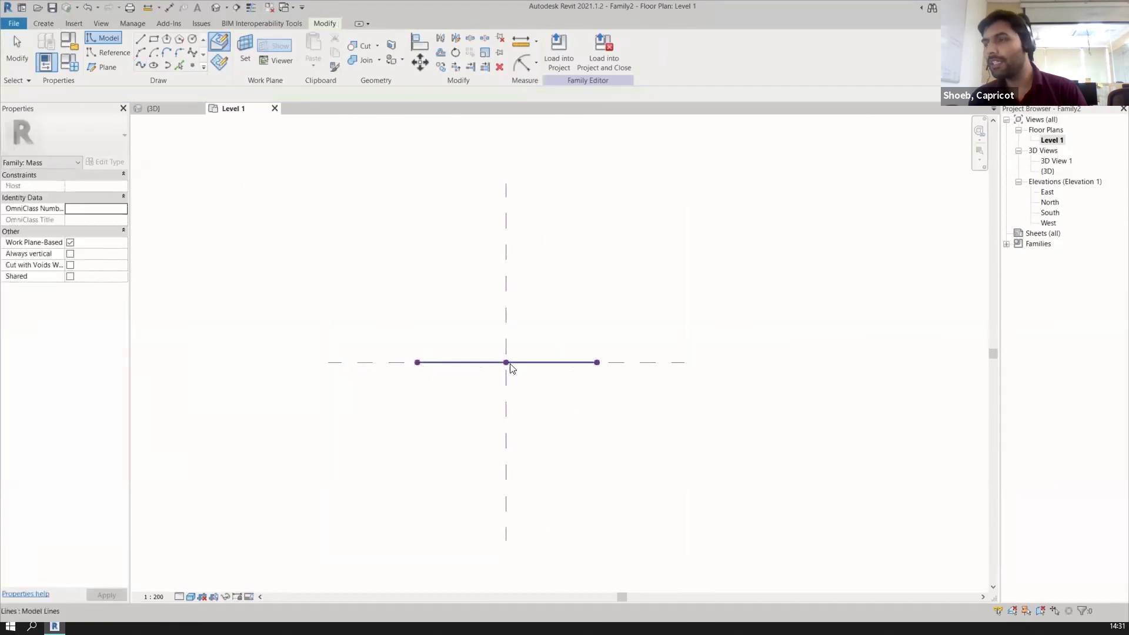
In the 3D view, move the spline's middle point forward along the crossing reference plane so that the line bows into an arc
{"action": "left_click", "coordinate": [171, 110]}
{"action": "middle_click_drag", "start_coordinate": [576, 443], "coordinate": [775, 455], "text": "shift"}
{"action": "left_click_drag", "start_coordinate": [479, 344], "coordinate": [535, 429]}
{"action": "left_click_drag", "start_coordinate": [483, 398], "coordinate": [579, 450]}
{"action": "left_click", "coordinate": [694, 429]}
{"action": "middle_click_drag", "start_coordinate": [615, 468], "coordinate": [530, 368], "text": "shift"}
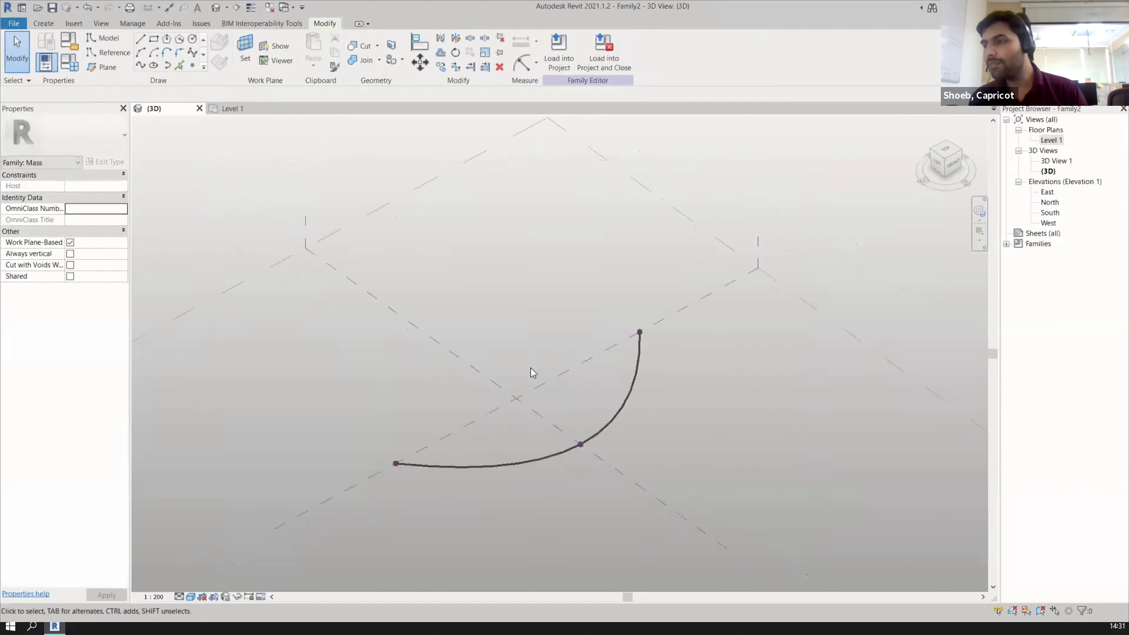
Place a reference point on the curve's left end point, using that point's horizontal plane as the placement plane
{"action": "left_click", "coordinate": [193, 67]}
{"action": "left_click", "coordinate": [197, 95]}
{"action": "left_click", "coordinate": [193, 115]}
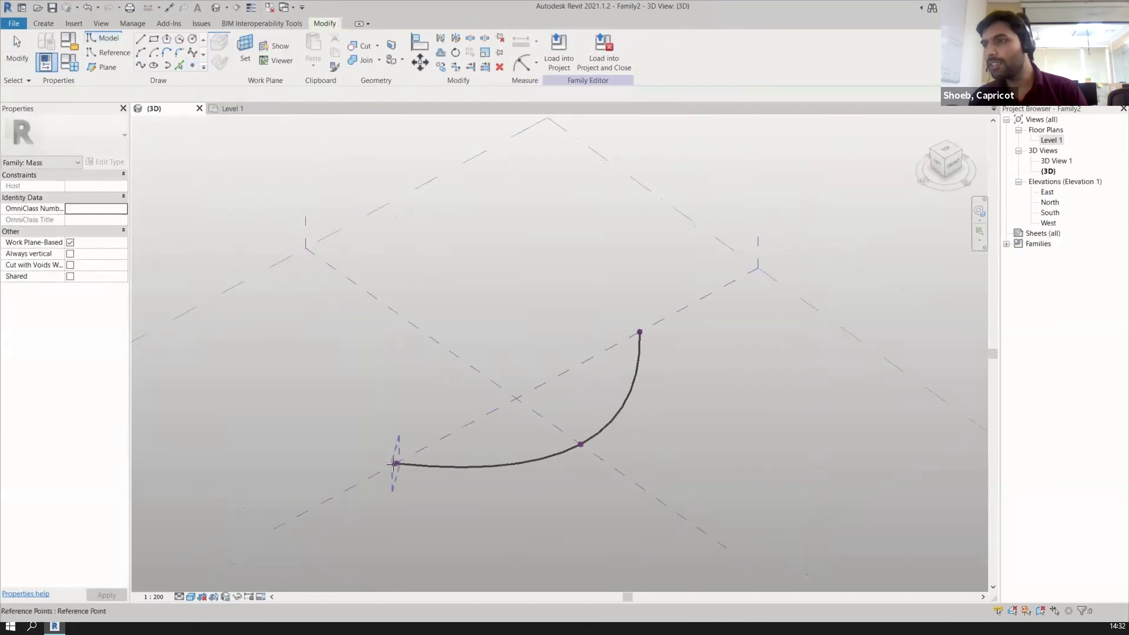
{"action": "left_click", "coordinate": [395, 445]}
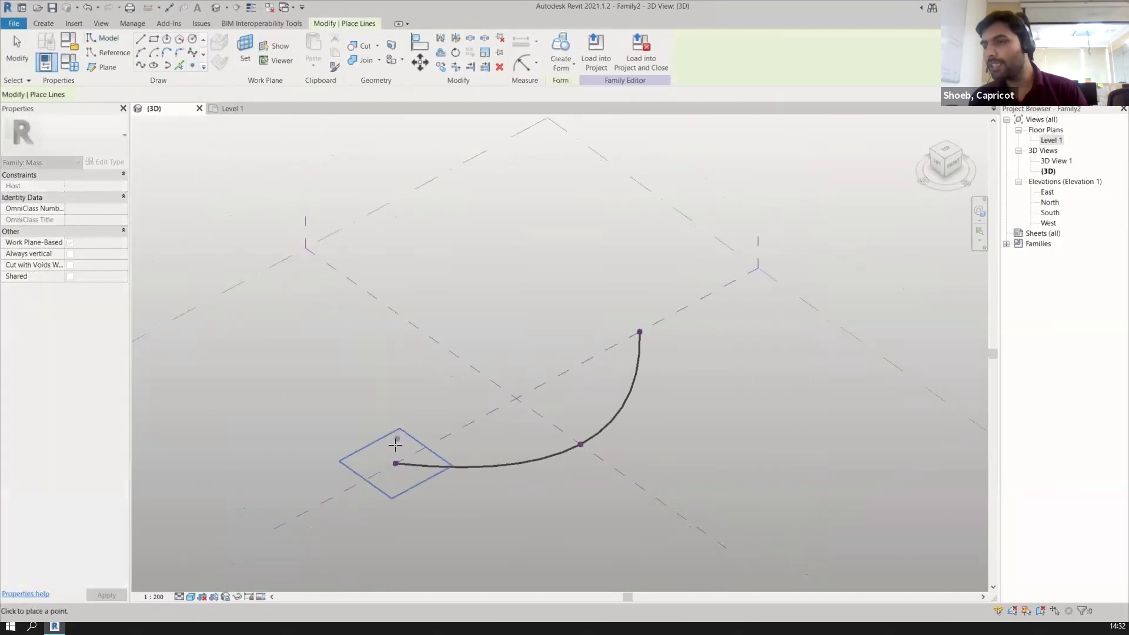
{"action": "left_click", "coordinate": [396, 463]}
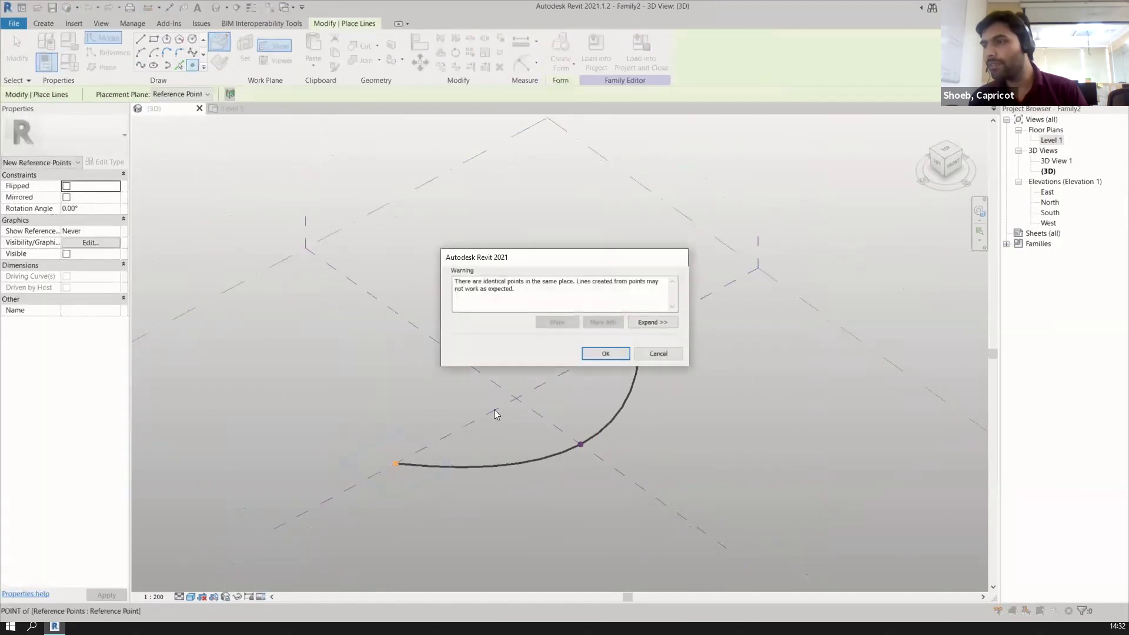
{"action": "left_click", "coordinate": [602, 359]}
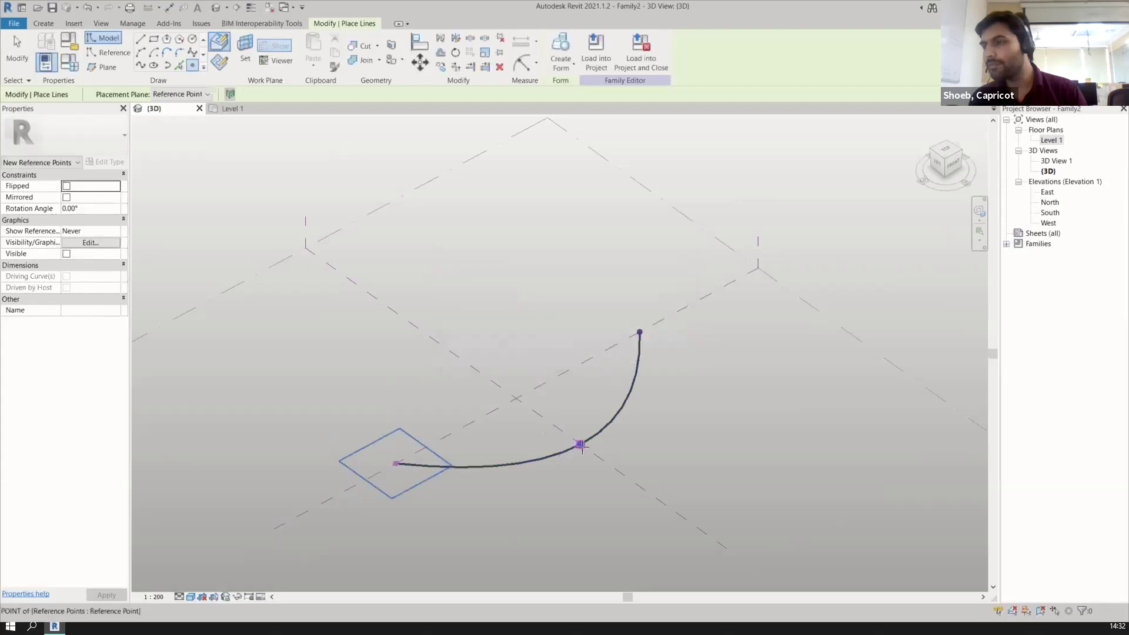
Place a reference point hosted on the horizontal plane of the curve's middle point
{"action": "left_click", "coordinate": [167, 95]}
{"action": "left_click", "coordinate": [162, 114]}
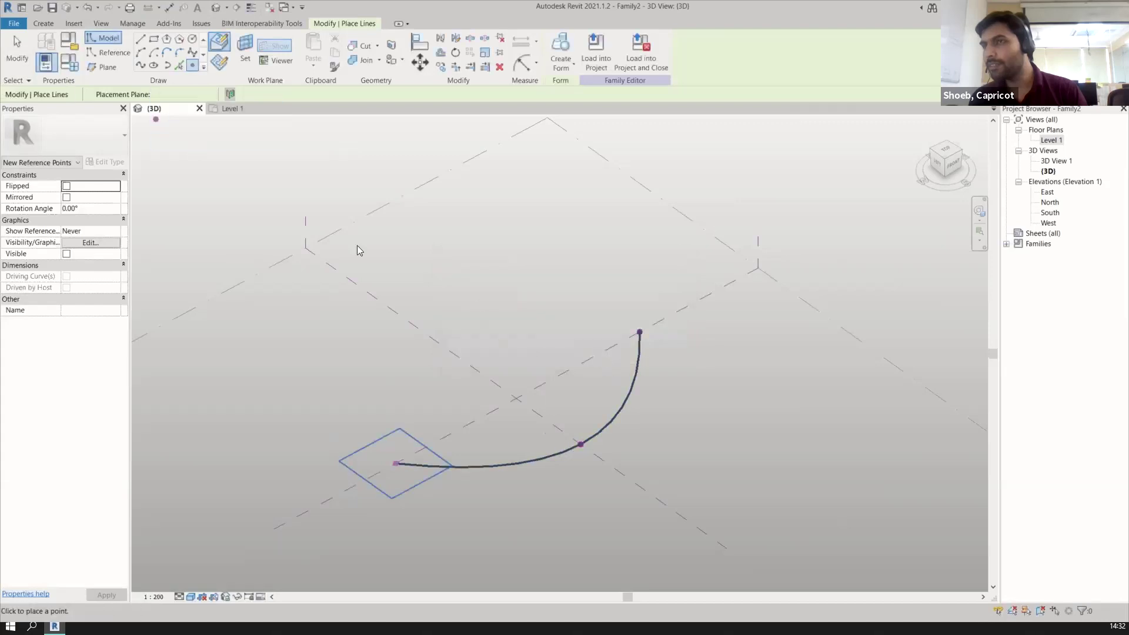
{"action": "left_click", "coordinate": [581, 437]}
{"action": "left_click", "coordinate": [581, 436]}
{"action": "left_click", "coordinate": [604, 352]}
Host another reference point on the horizontal plane of the curve's right end point and finish point placement
{"action": "left_click", "coordinate": [182, 96]}
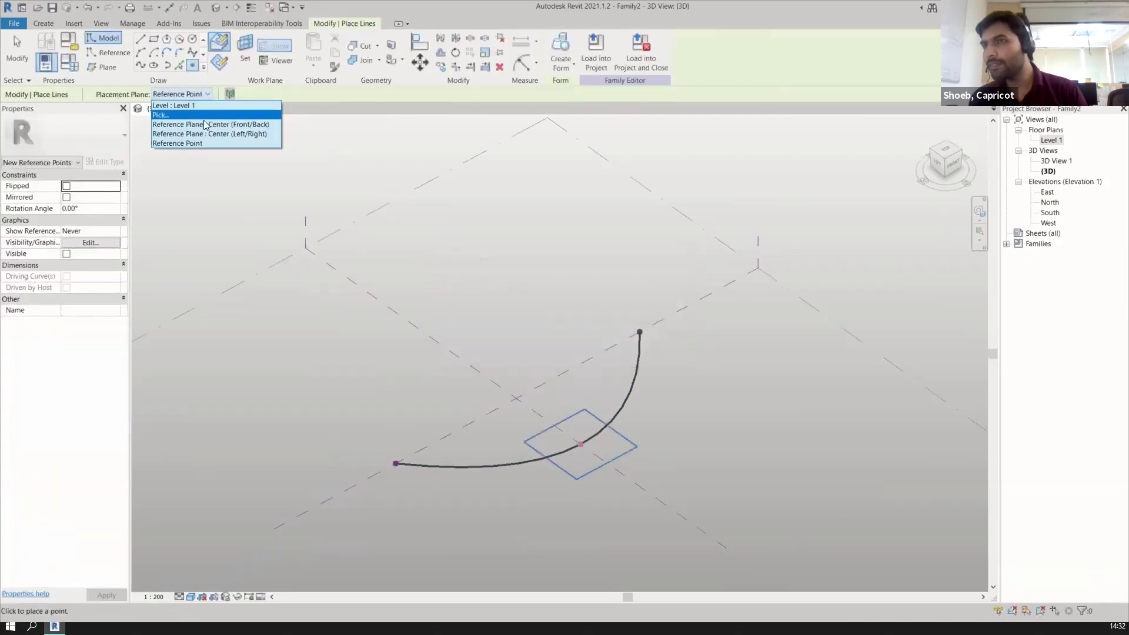
{"action": "left_click", "coordinate": [202, 116]}
{"action": "left_click", "coordinate": [641, 333]}
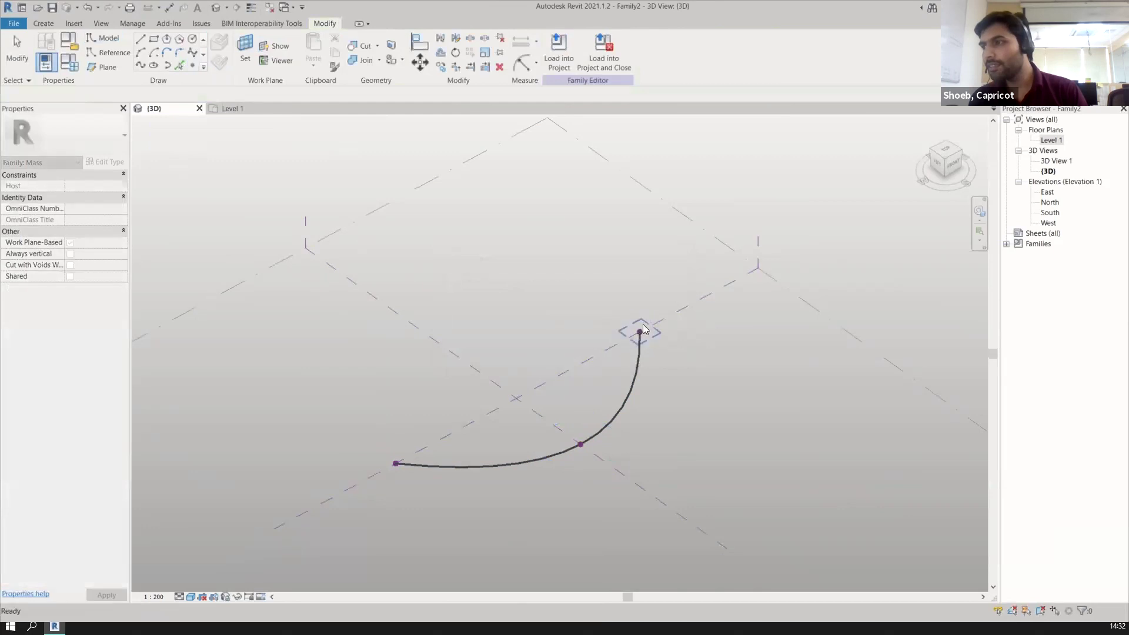
{"action": "left_click", "coordinate": [640, 333]}
{"action": "left_click", "coordinate": [657, 349]}
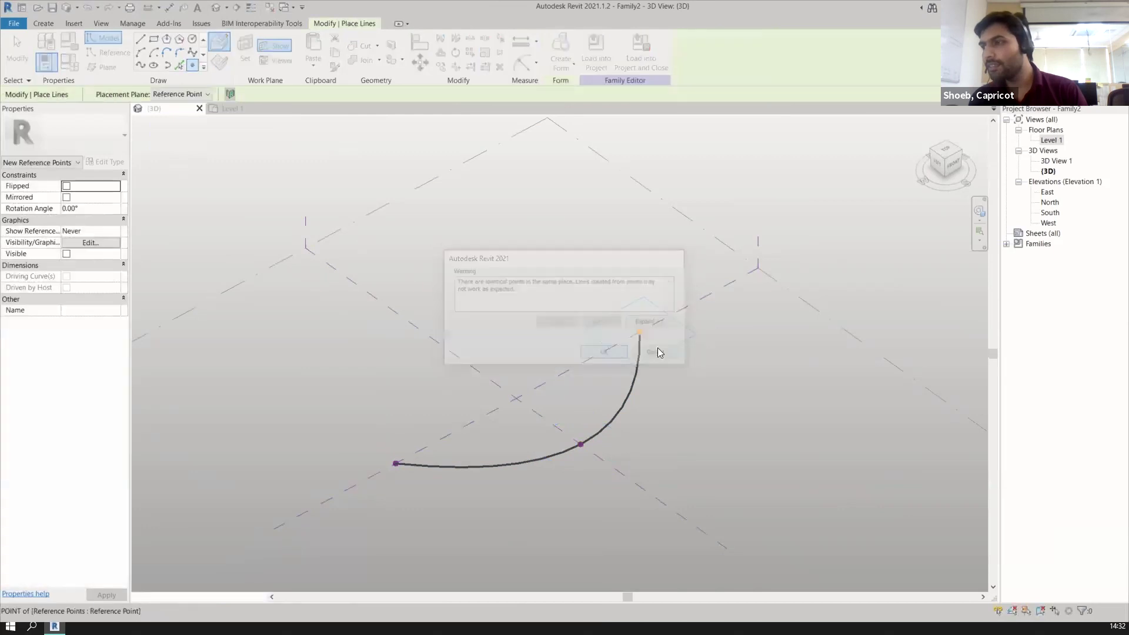
{"action": "key", "text": "Escape"}
{"action": "key", "text": "Escape"}
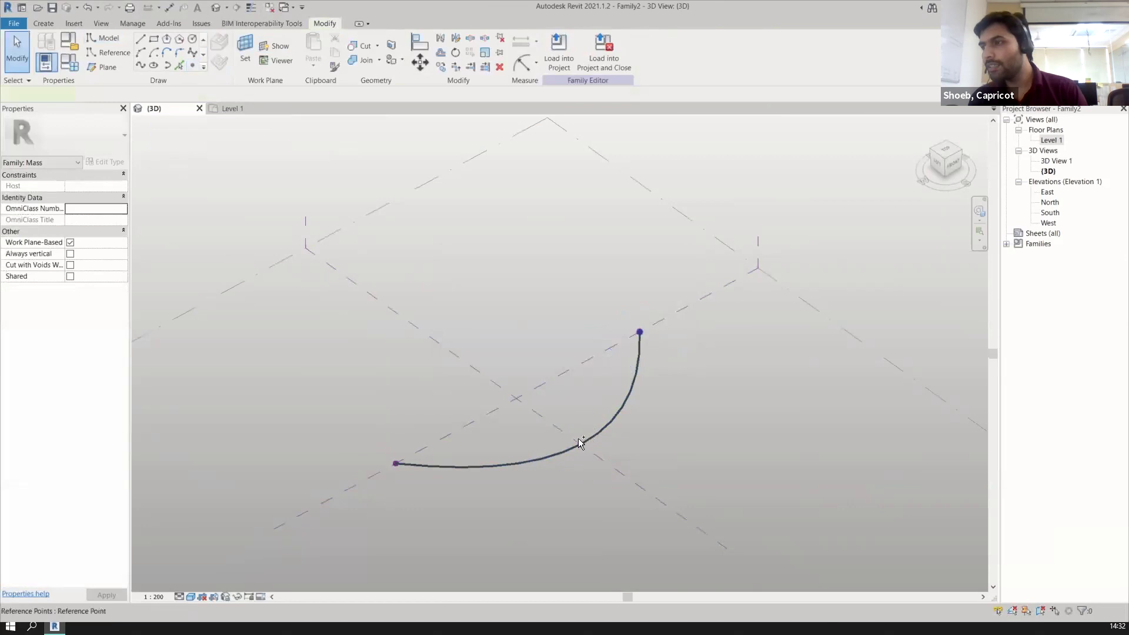
Select the three hosted reference points and set their Offset to 25000
{"action": "left_click", "coordinate": [580, 444]}
{"action": "left_click", "coordinate": [396, 464], "text": "ctrl"}
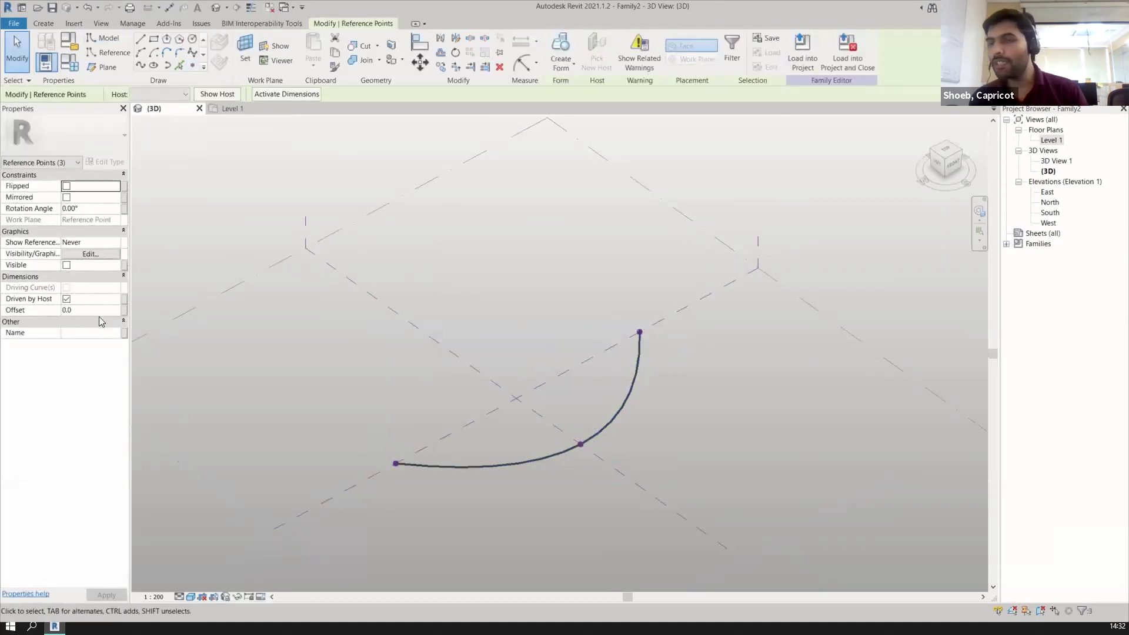
{"action": "left_click", "coordinate": [118, 310]}
{"action": "type", "text": "25000"}
{"action": "scroll", "coordinate": [559, 438], "scroll_direction": "down", "scroll_amount": 2}
{"action": "scroll", "coordinate": [570, 411], "scroll_direction": "up", "scroll_amount": 3}
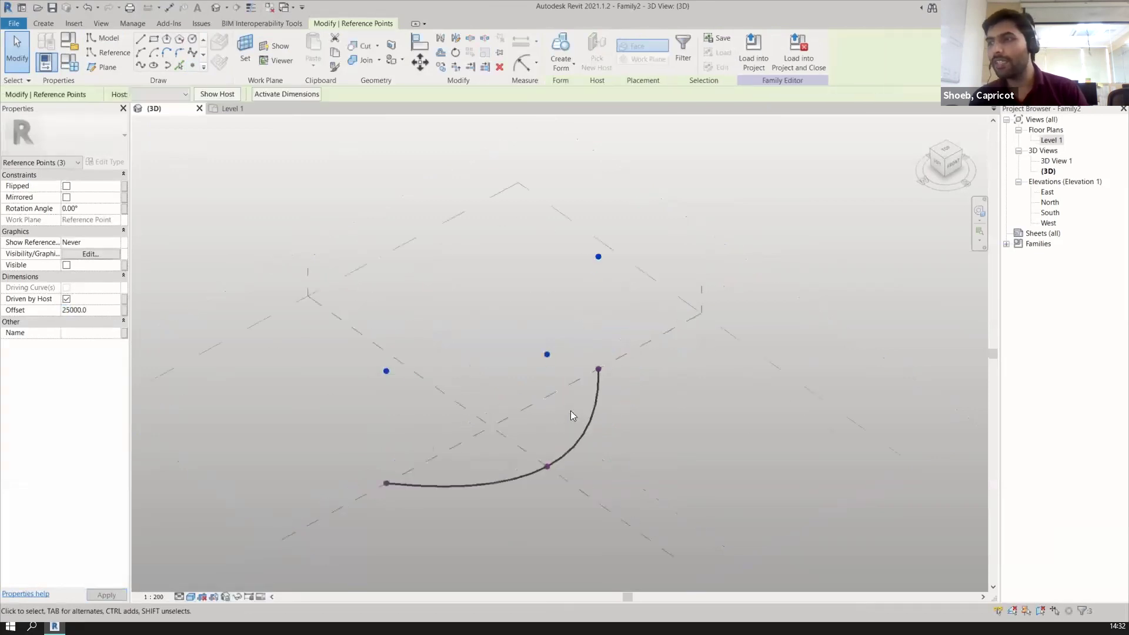
Associate the points' Offset with a new instance family parameter named Height, grouped under Dimensions
{"action": "left_click", "coordinate": [123, 311]}
{"action": "left_click", "coordinate": [483, 382]}
{"action": "type", "text": "hEIGHT"}
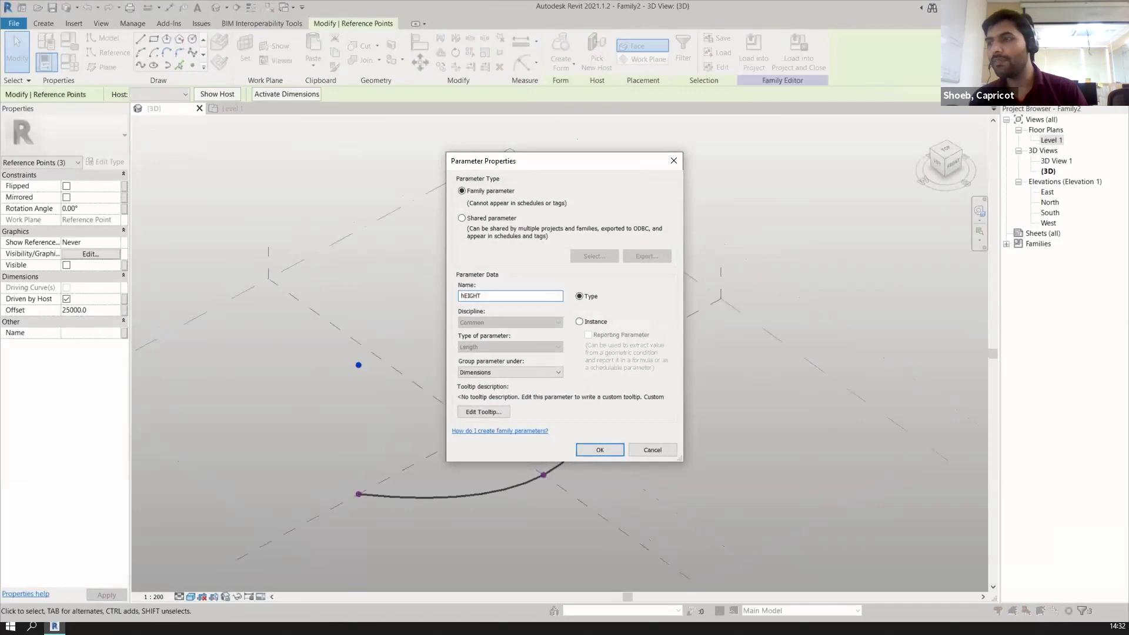
{"action": "type", "text": "Height"}
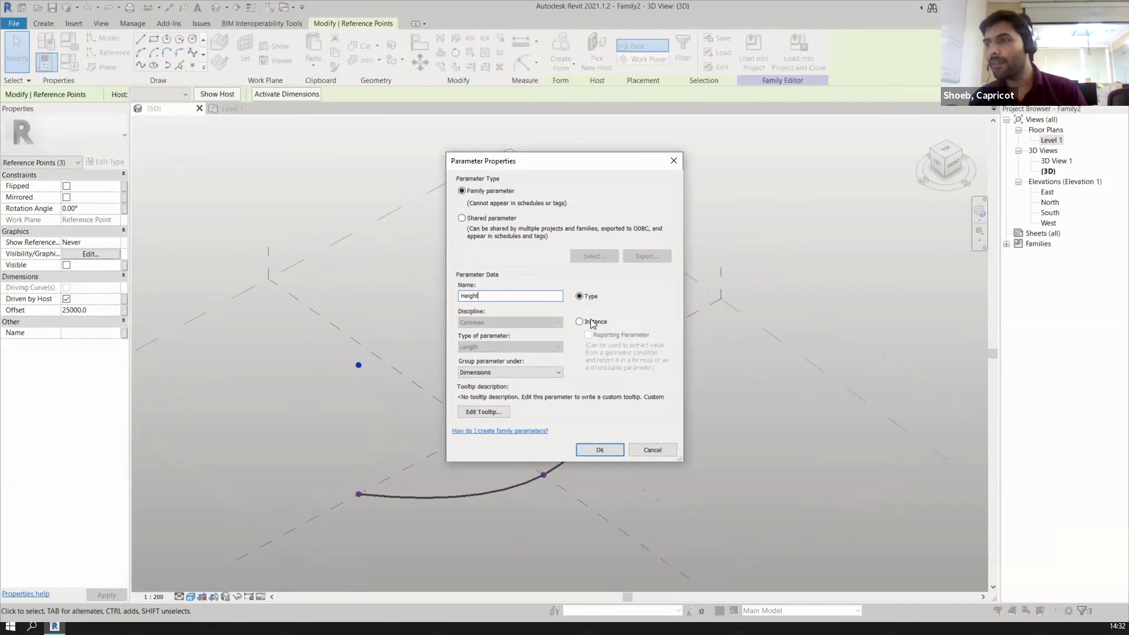
{"action": "left_click", "coordinate": [600, 450]}
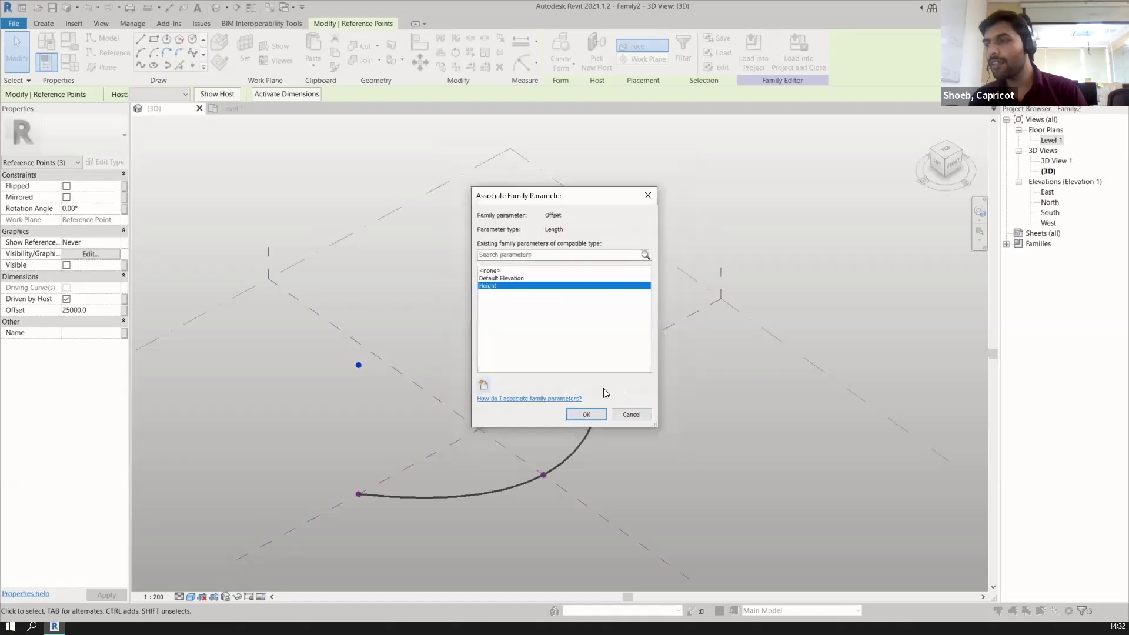
{"action": "left_click", "coordinate": [587, 414]}
Test the Height parameter in the family types by applying a value of 12 m
{"action": "scroll", "coordinate": [500, 338], "scroll_direction": "down", "scroll_amount": 1}
{"action": "left_click", "coordinate": [46, 61]}
{"action": "left_click", "coordinate": [192, 207]}
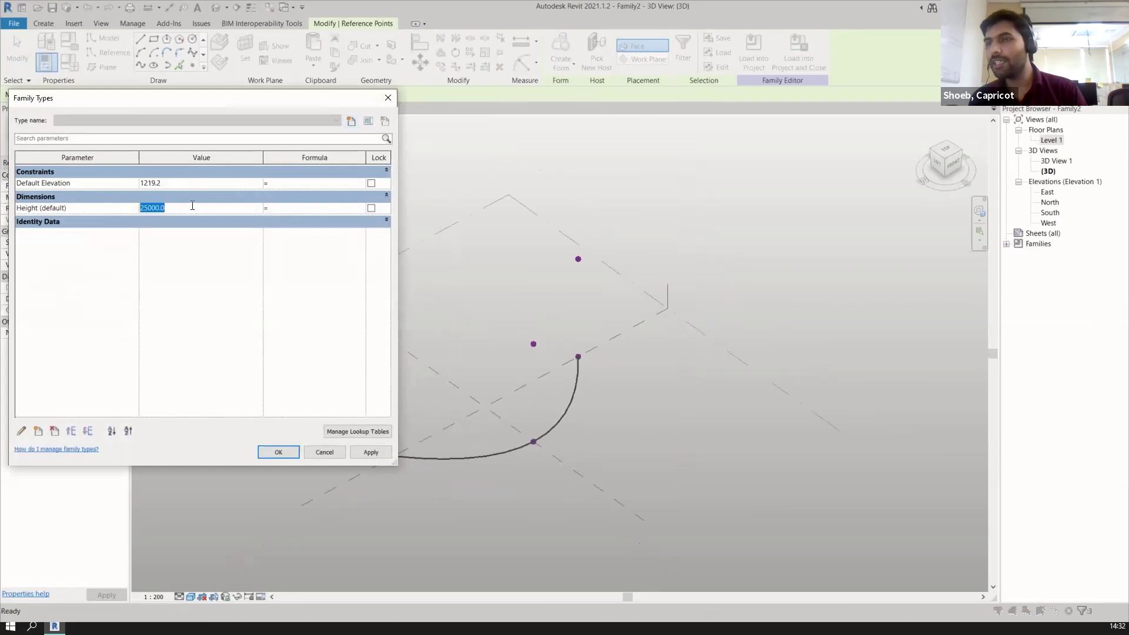
{"action": "type", "text": "1"}
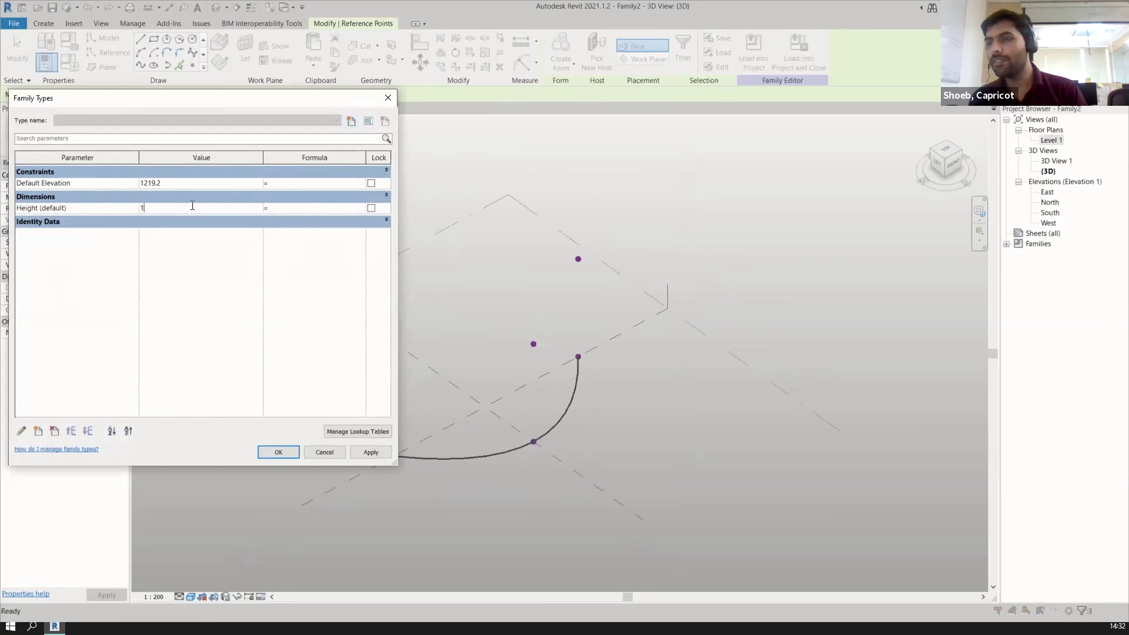
{"action": "type", "text": "2m"}
{"action": "left_click", "coordinate": [371, 453]}
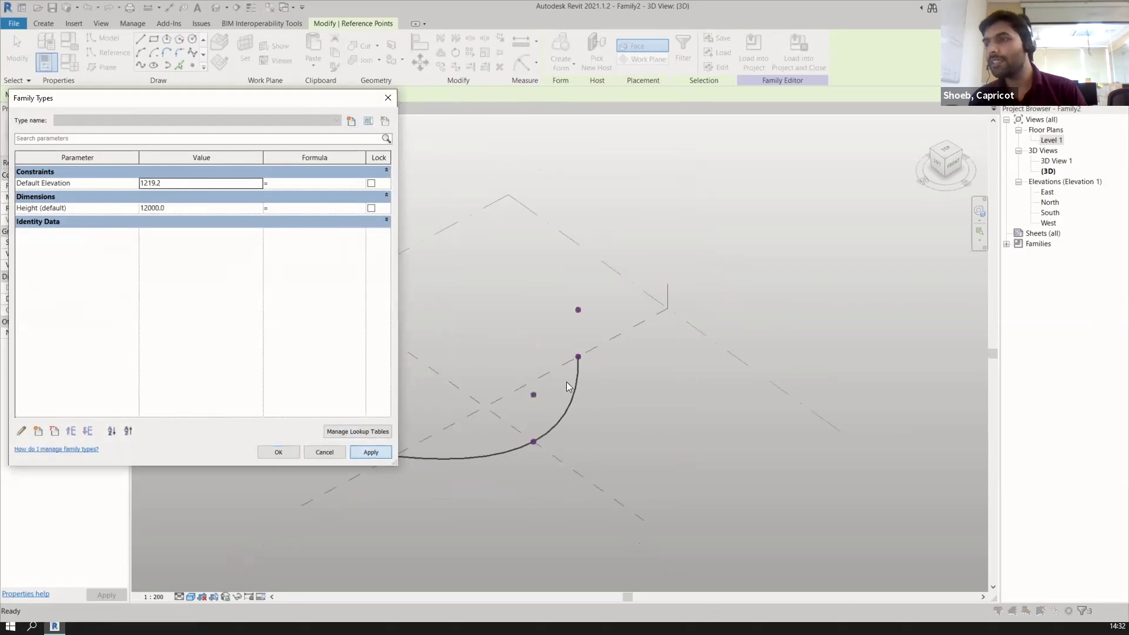
Set the Height parameter to 30 m and accept the family types
{"action": "left_click", "coordinate": [215, 207]}
{"action": "type", "text": "20m"}
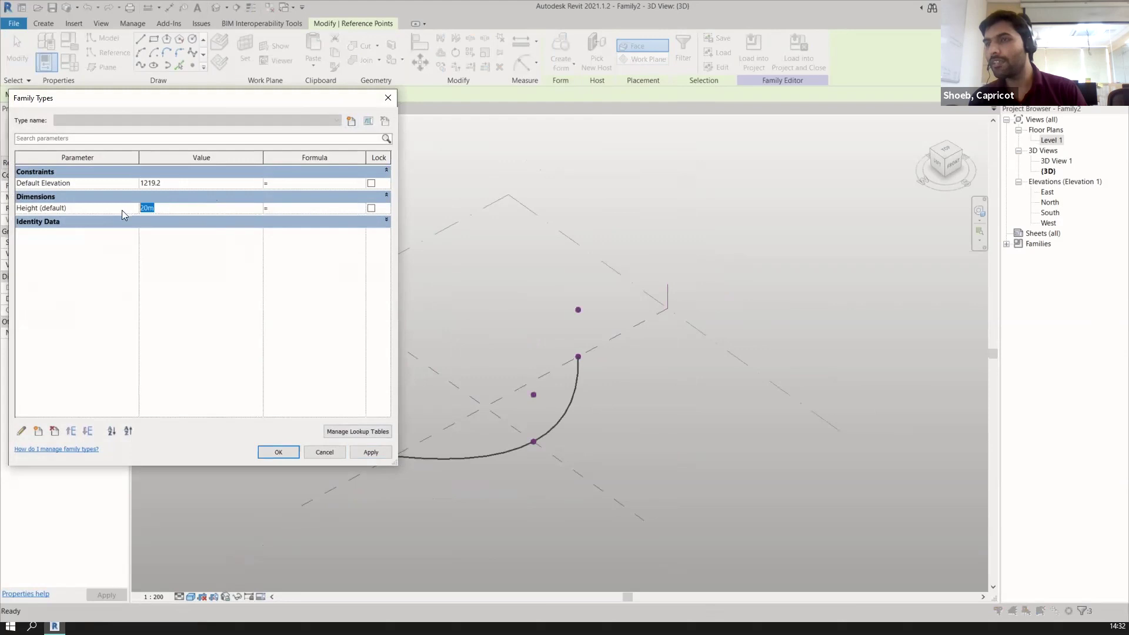
{"action": "type", "text": "m"}
{"action": "left_click", "coordinate": [373, 453]}
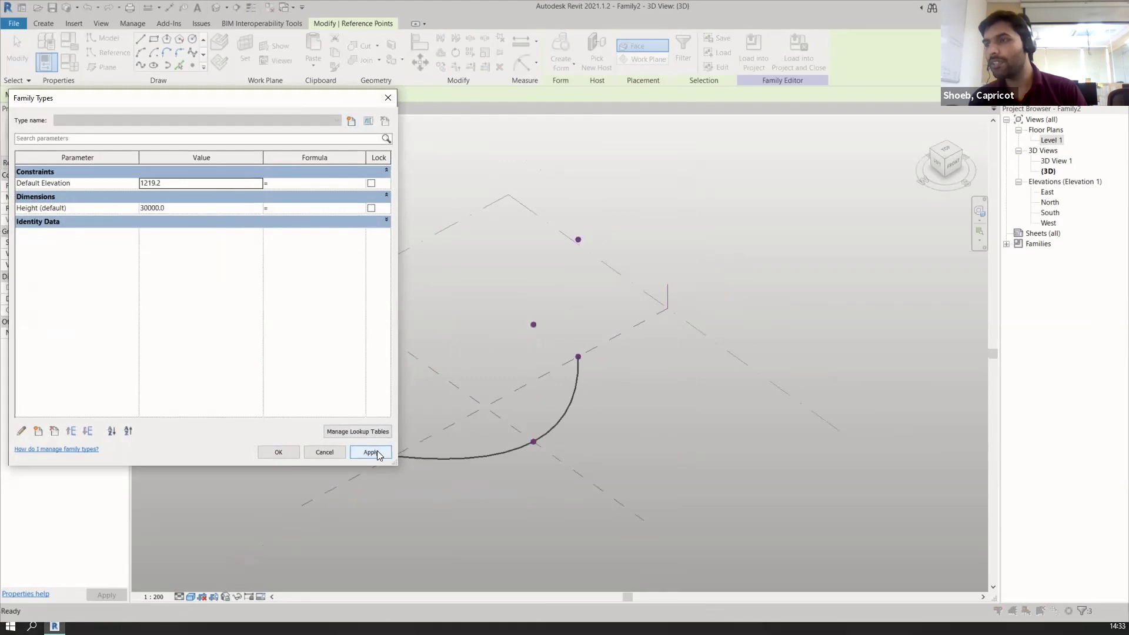
{"action": "left_click", "coordinate": [278, 453]}
Draw a spline through the three raised reference points
{"action": "left_click", "coordinate": [579, 239]}
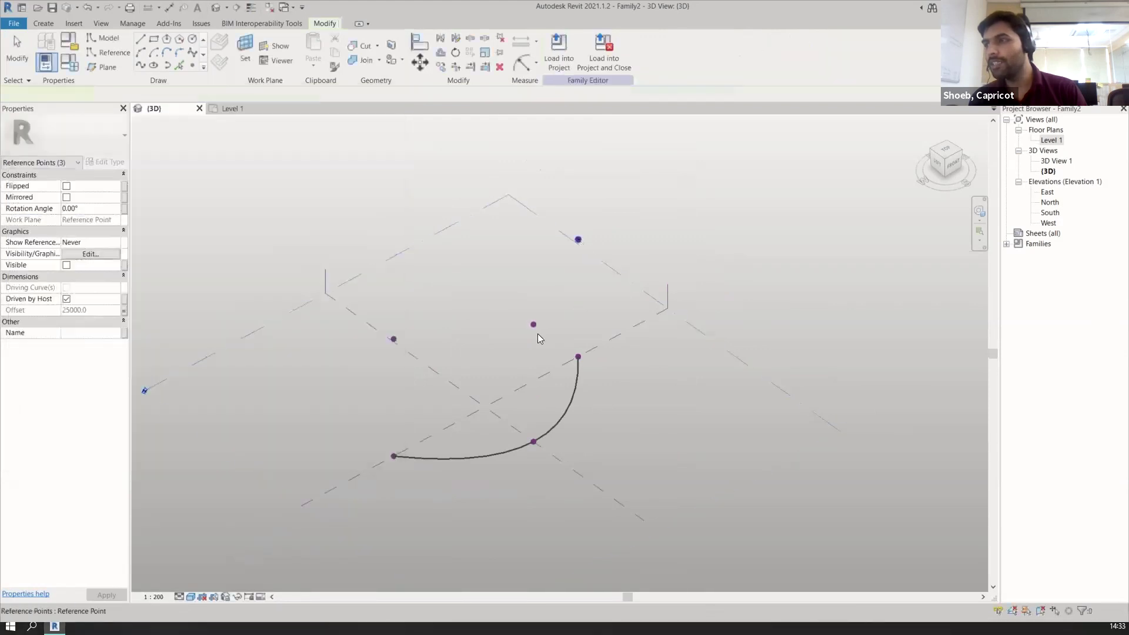
{"action": "left_click", "coordinate": [393, 339], "text": "ctrl"}
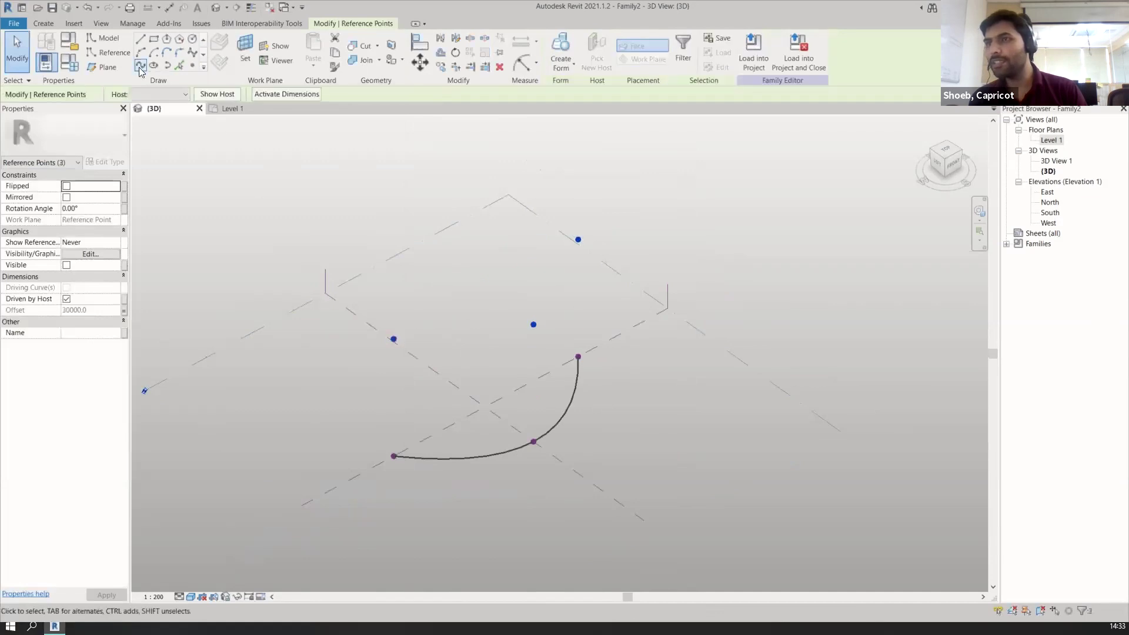
{"action": "left_click", "coordinate": [718, 303]}
Create a solid form between the upper and lower curves
{"action": "middle_click_drag", "start_coordinate": [718, 302], "coordinate": [579, 298], "text": "shift"}
{"action": "left_click", "coordinate": [579, 305]}
{"action": "left_click", "coordinate": [553, 442], "text": "ctrl"}
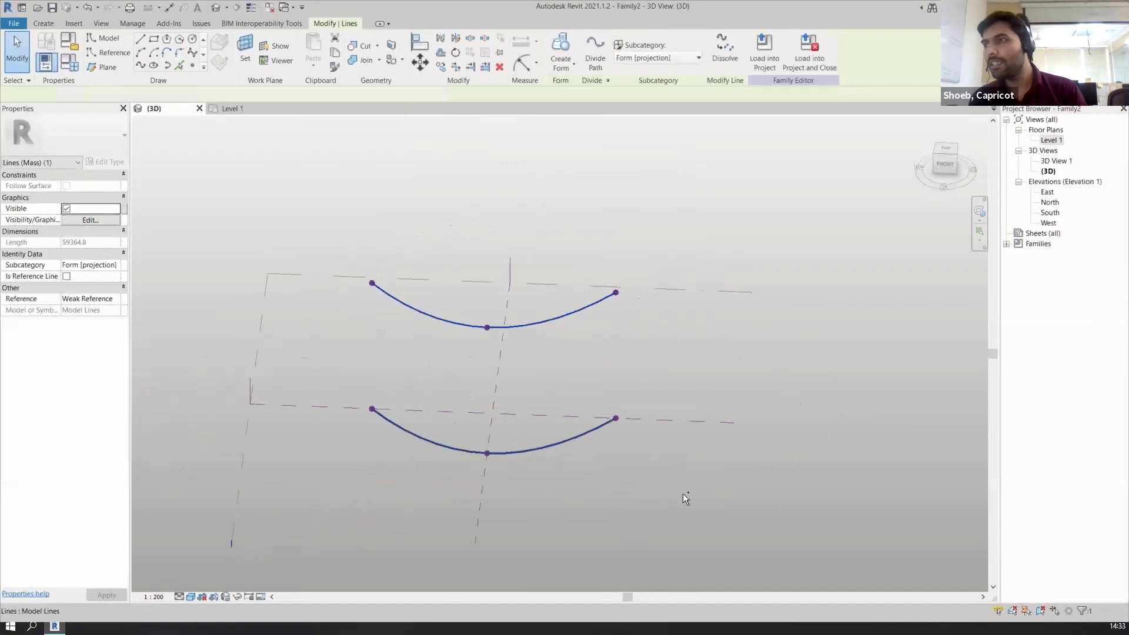
{"action": "middle_click_drag", "start_coordinate": [683, 493], "coordinate": [625, 455], "text": "shift"}
{"action": "left_click", "coordinate": [560, 63]}
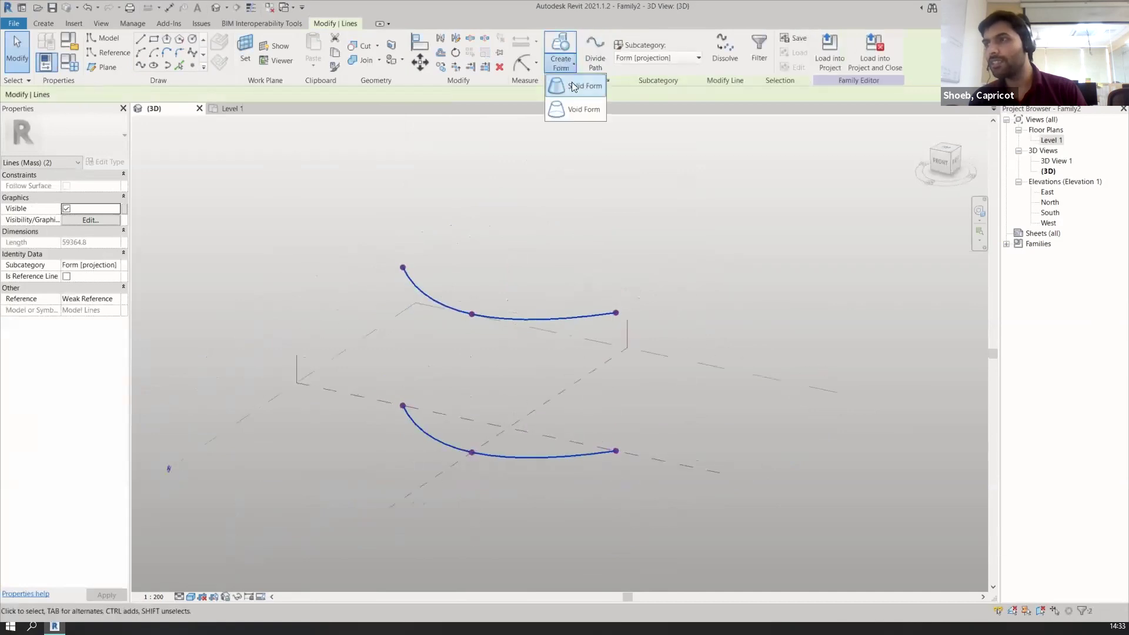
{"action": "left_click", "coordinate": [574, 84]}
{"action": "middle_click_drag", "start_coordinate": [587, 262], "coordinate": [521, 372], "text": "shift"}
{"action": "key", "text": "Escape"}
Divide the surface of the curved form into a UV grid
{"action": "left_click", "coordinate": [374, 349]}
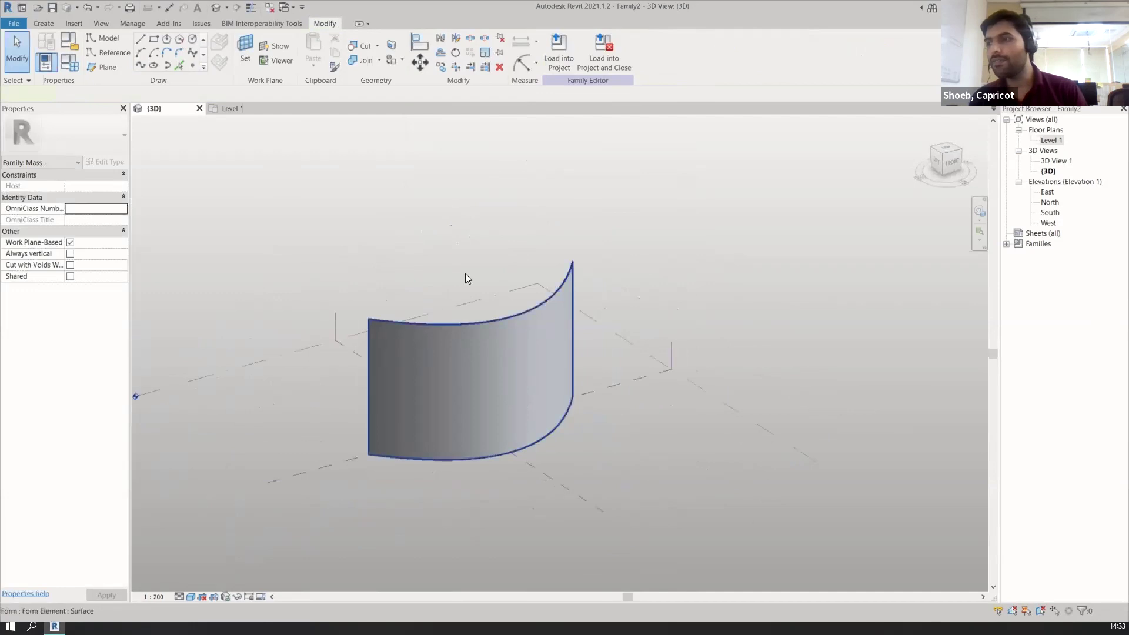
{"action": "left_click", "coordinate": [612, 70]}
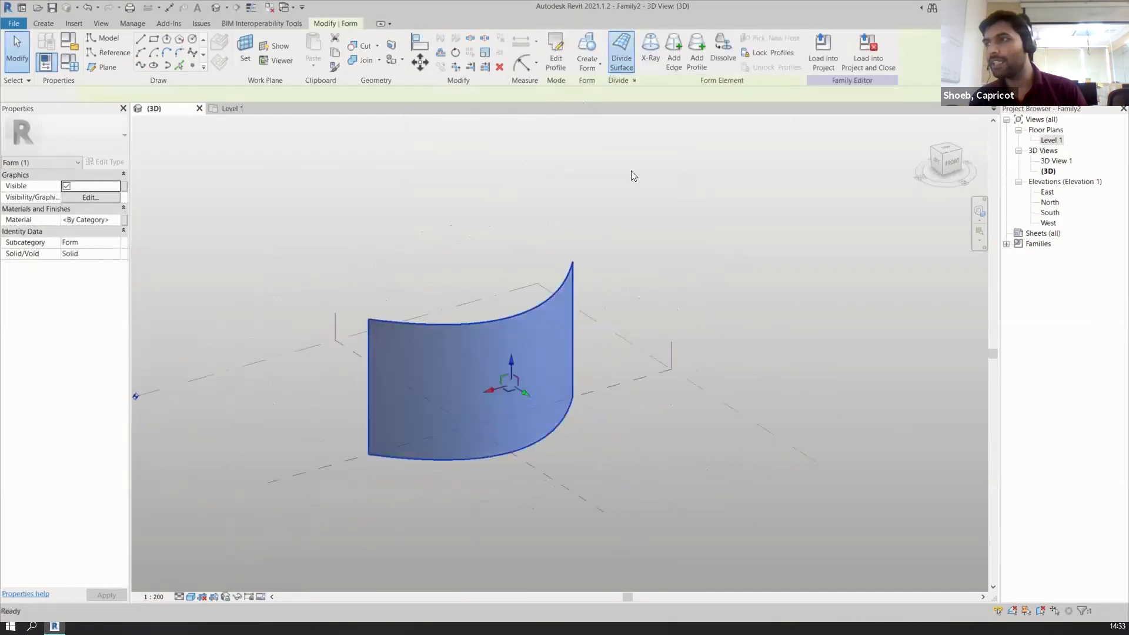
{"action": "left_click", "coordinate": [338, 319]}
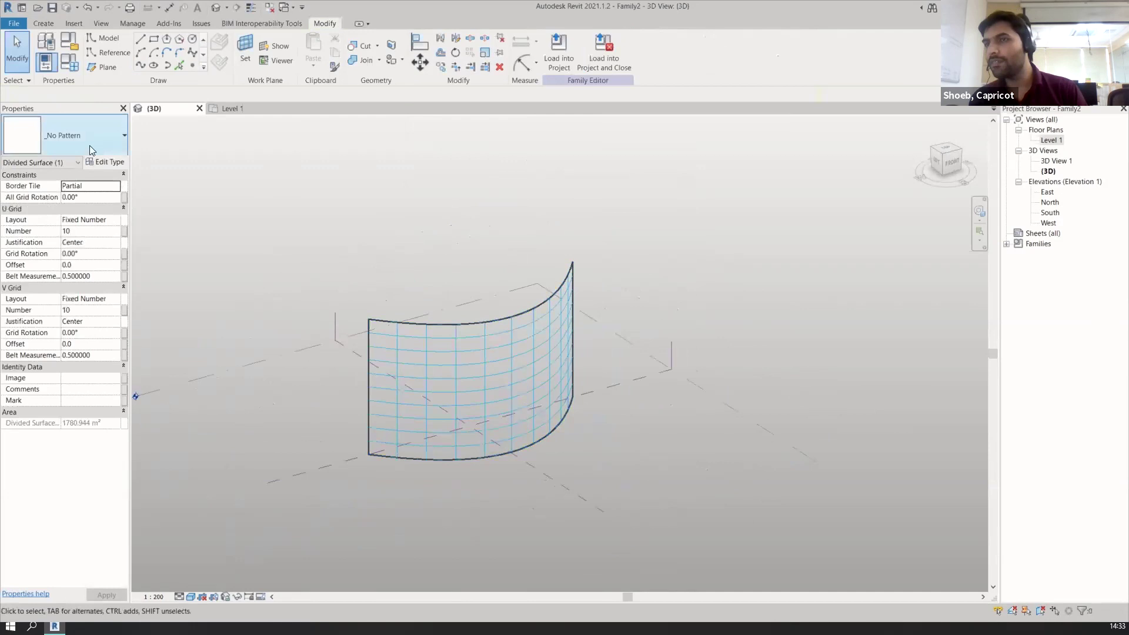
Apply the Triangle (flat) pattern to the divided curved surface
{"action": "left_click", "coordinate": [422, 422]}
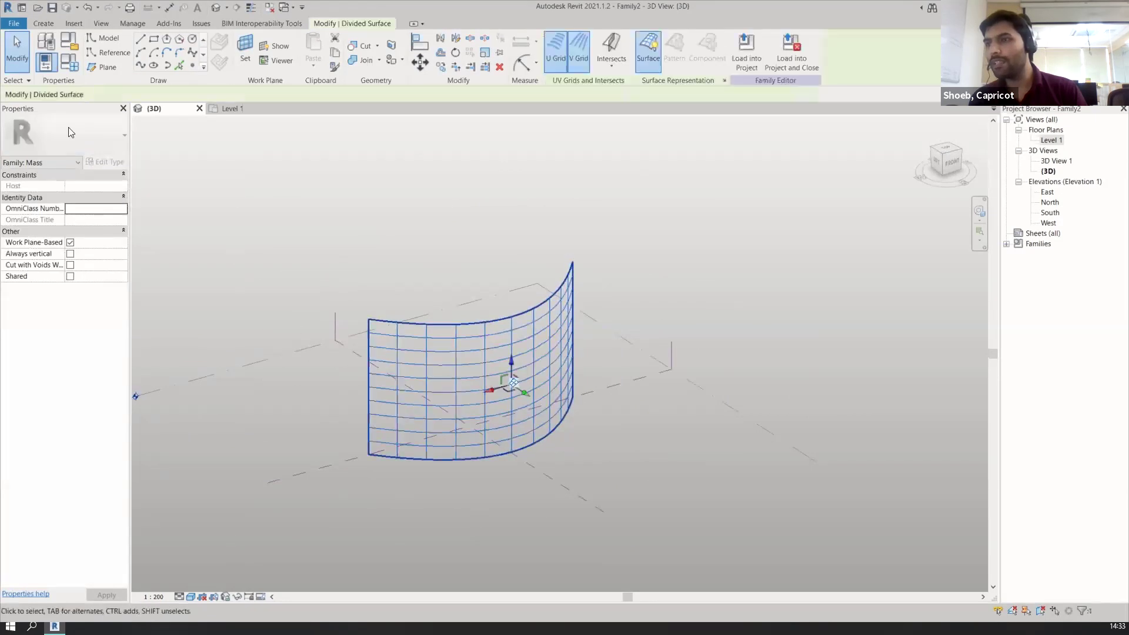
{"action": "left_click", "coordinate": [67, 133]}
{"action": "scroll", "coordinate": [88, 306], "scroll_direction": "down", "scroll_amount": 4}
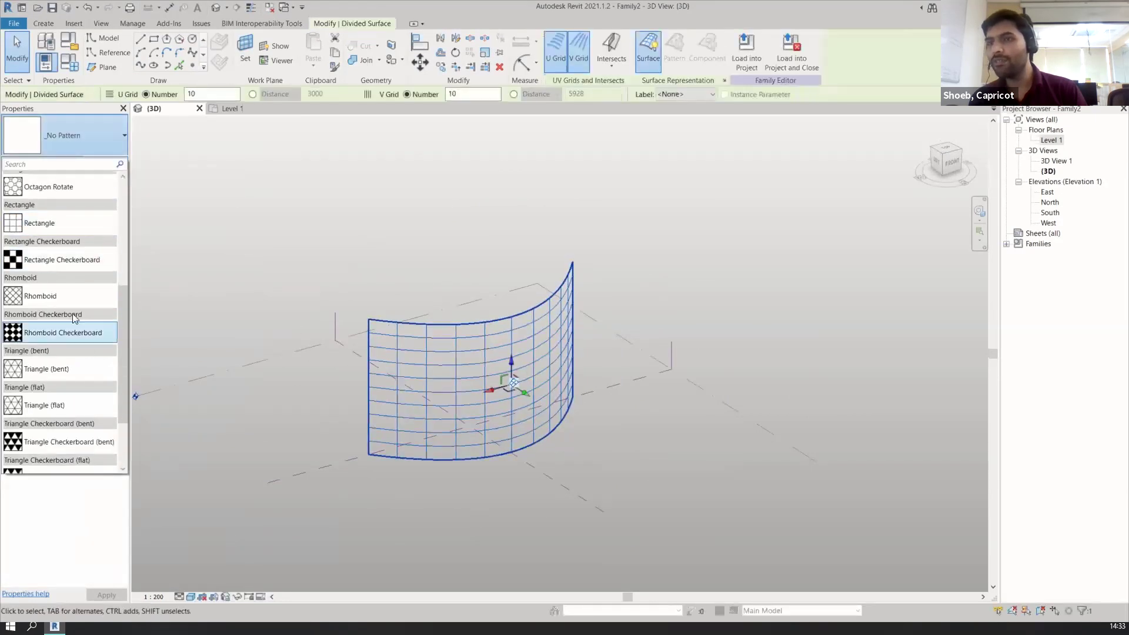
{"action": "left_click", "coordinate": [73, 313]}
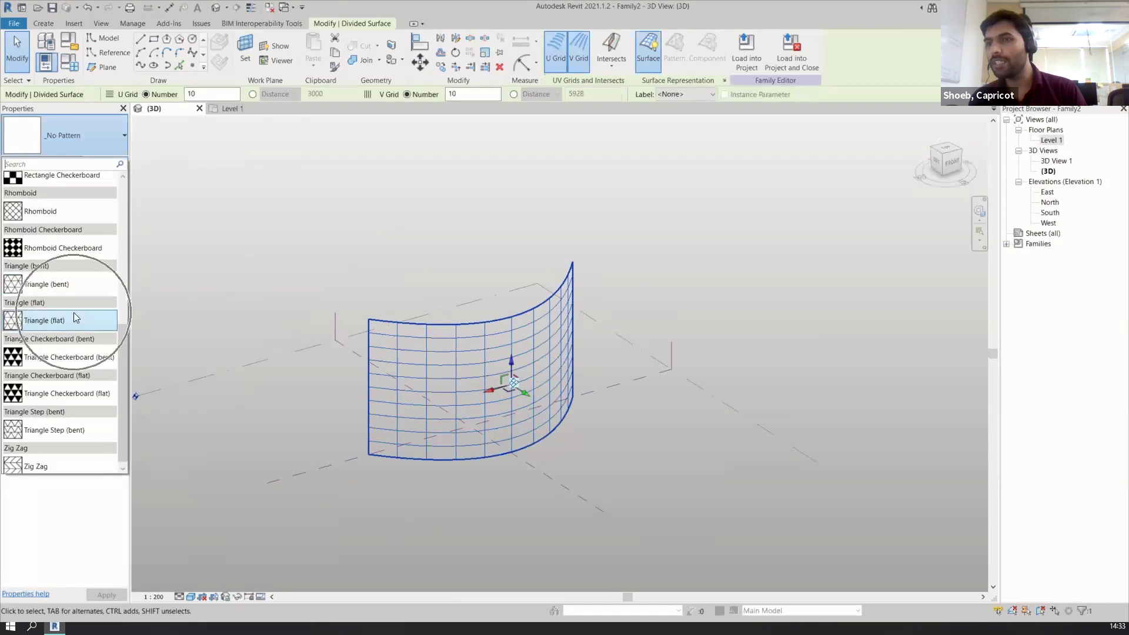
{"action": "scroll", "coordinate": [620, 311], "scroll_direction": "up", "scroll_amount": 3}
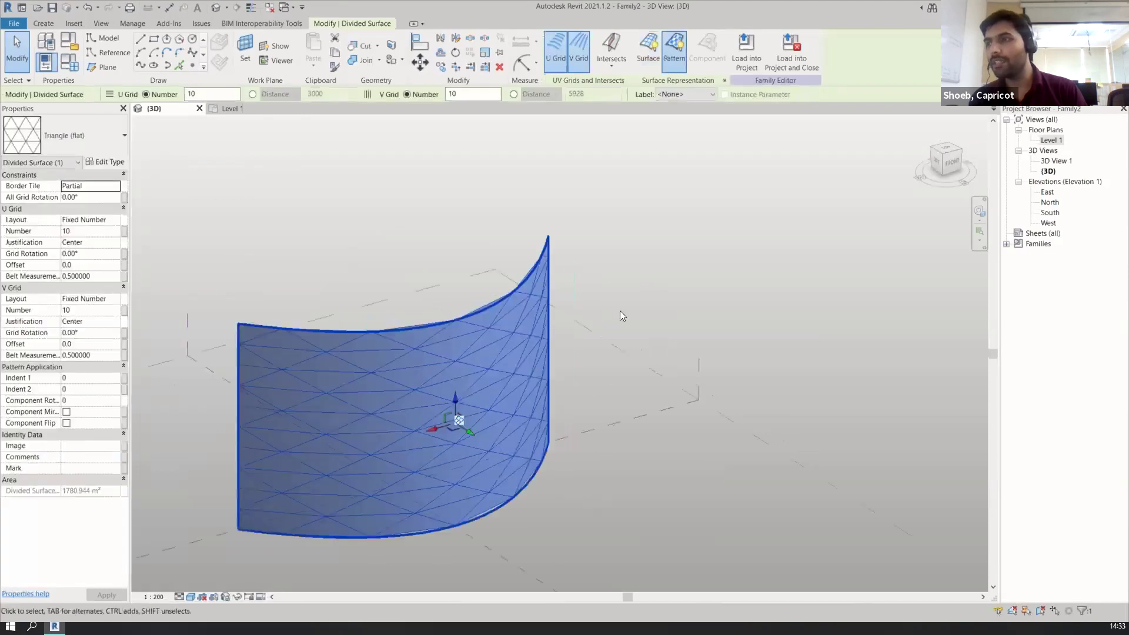
{"action": "left_click", "coordinate": [616, 323]}
{"action": "middle_click_drag", "start_coordinate": [616, 322], "coordinate": [646, 348], "text": "shift"}
Set both the U grid and V grid layouts of the divided surface to Fixed Distance
{"action": "left_click", "coordinate": [465, 273]}
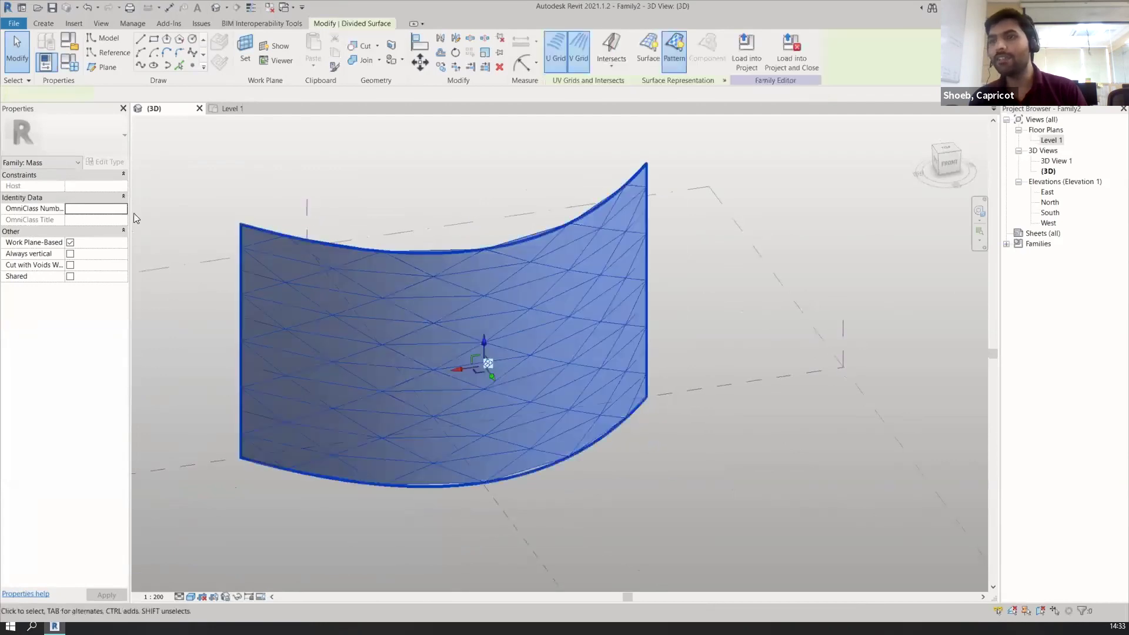
{"action": "left_click", "coordinate": [116, 219]}
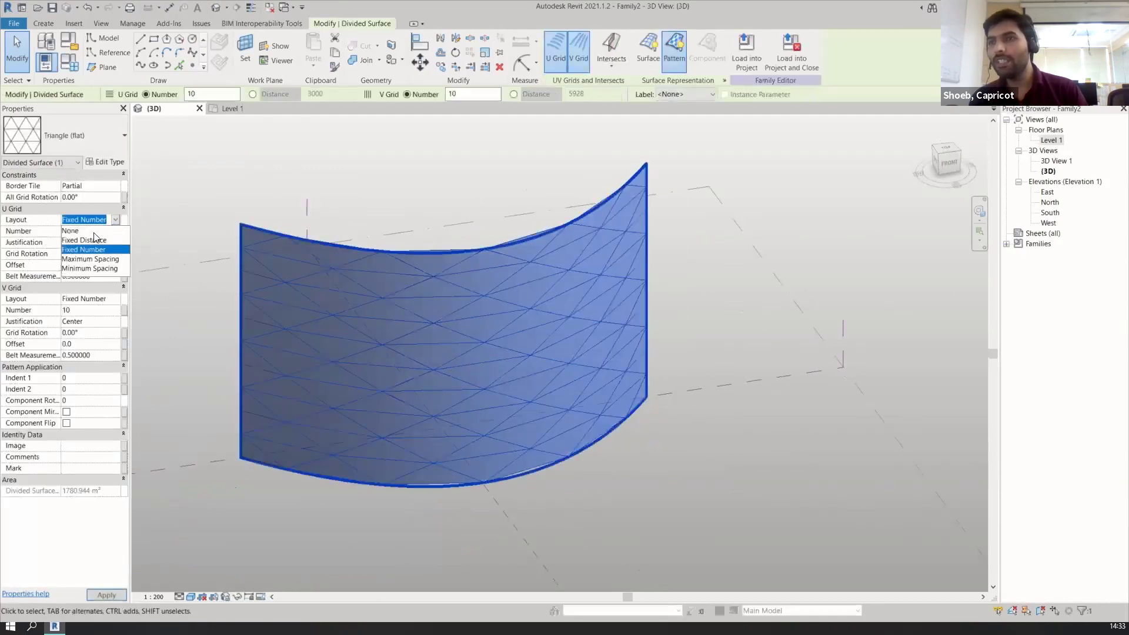
{"action": "left_click", "coordinate": [89, 240]}
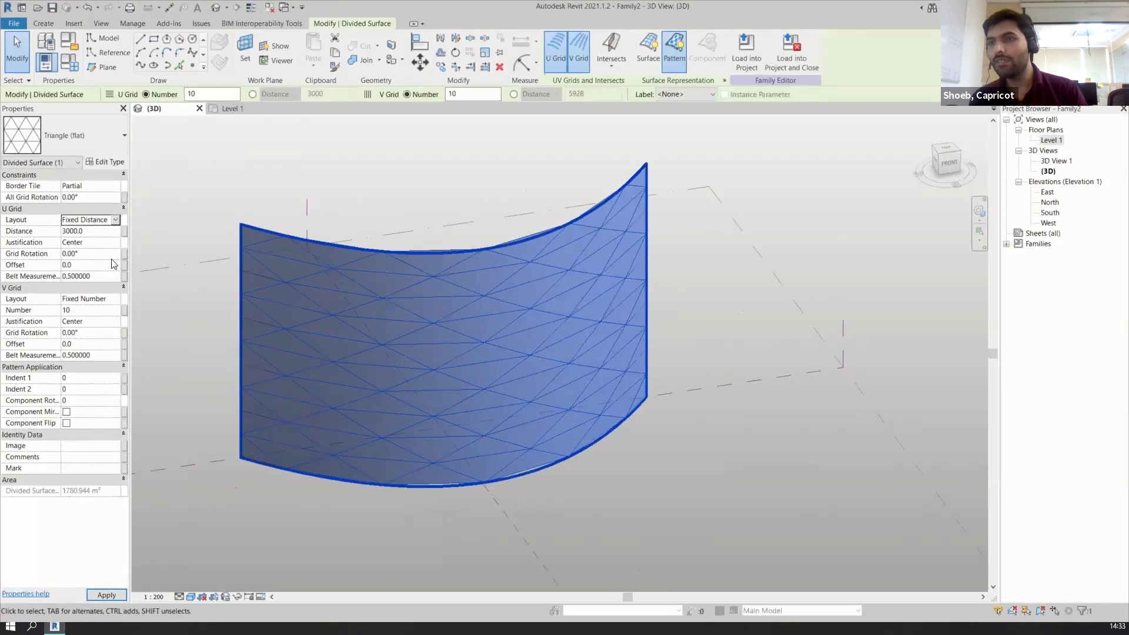
{"action": "left_click", "coordinate": [116, 299]}
{"action": "left_click", "coordinate": [100, 319]}
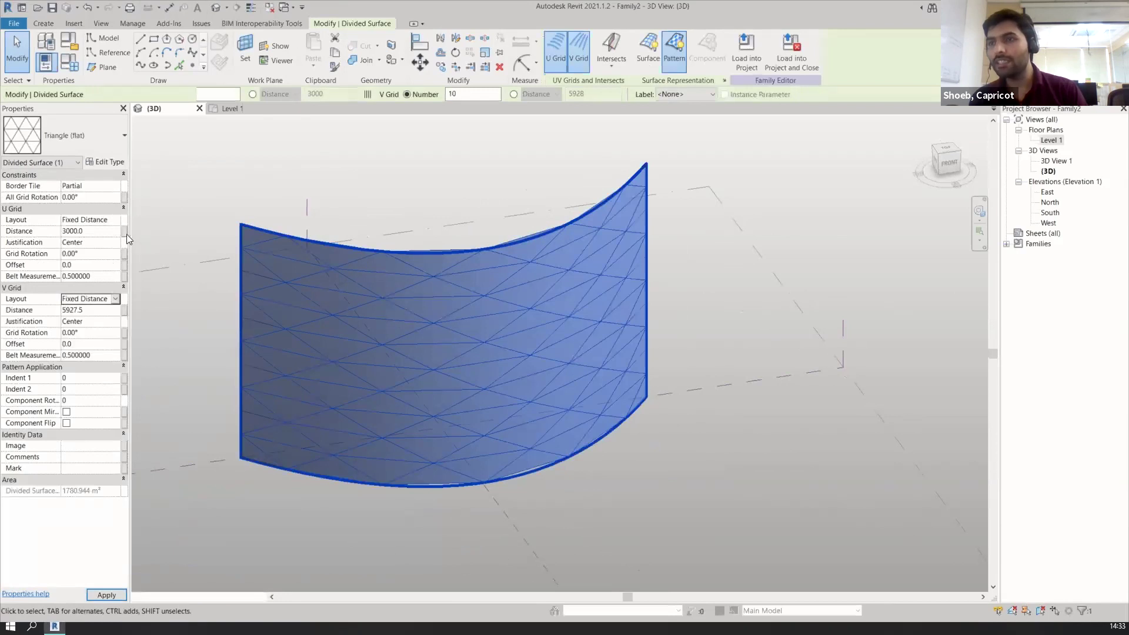
Link the U grid distance to a new instance family parameter named Altitute
{"action": "left_click", "coordinate": [124, 232]}
{"action": "left_click", "coordinate": [484, 385]}
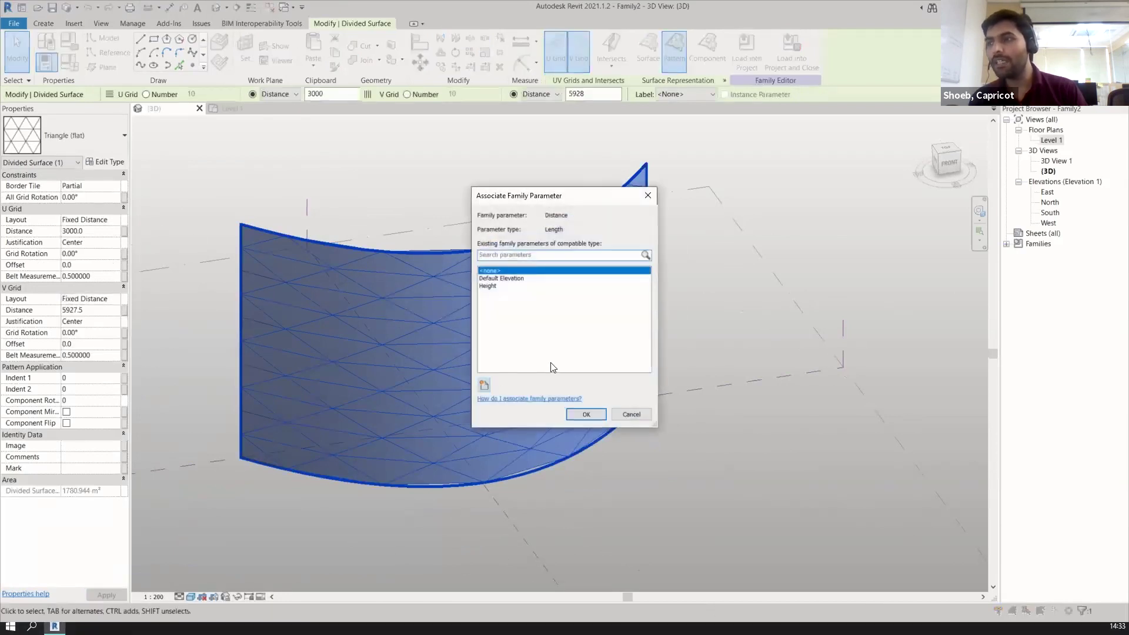
{"action": "type", "text": "U"}
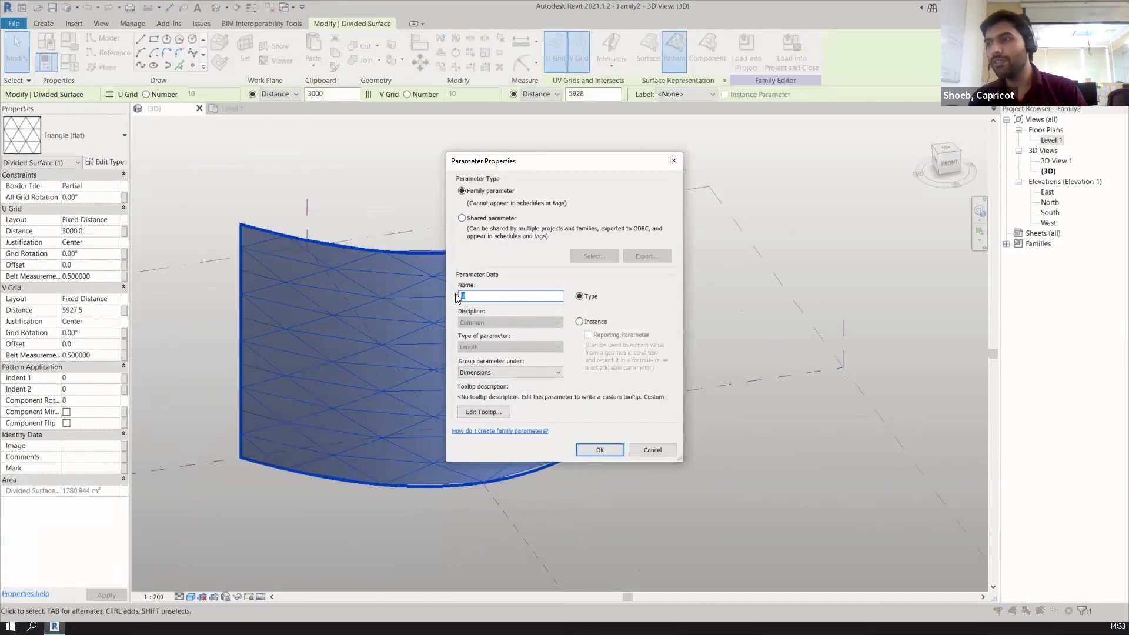
{"action": "type", "text": "ltitute"}
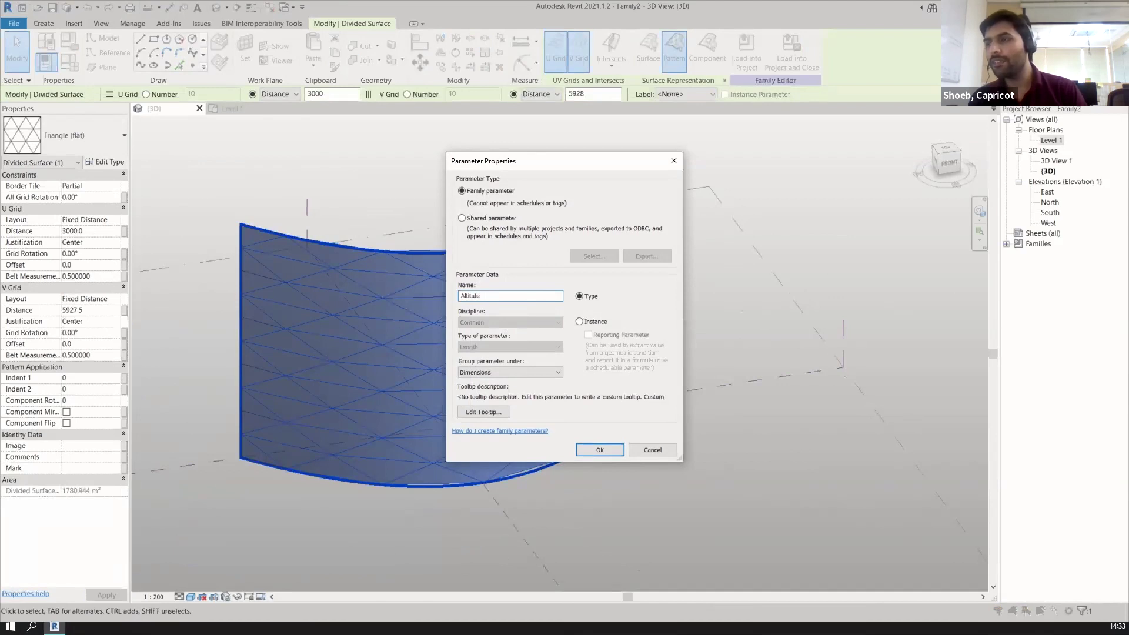
{"action": "left_click", "coordinate": [580, 322]}
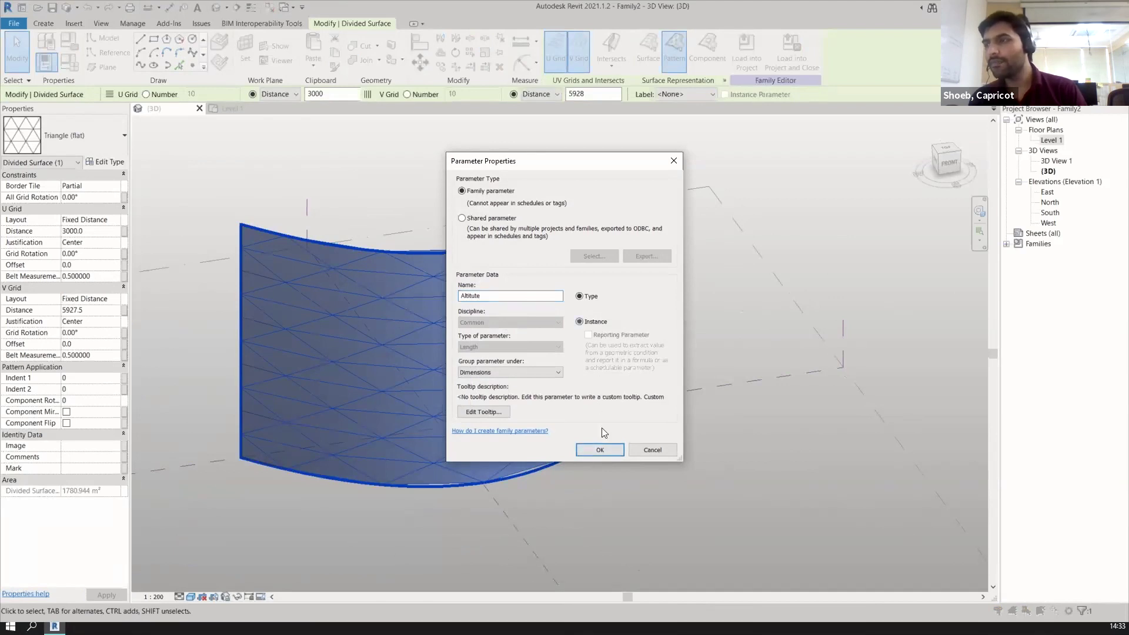
{"action": "left_click", "coordinate": [600, 450]}
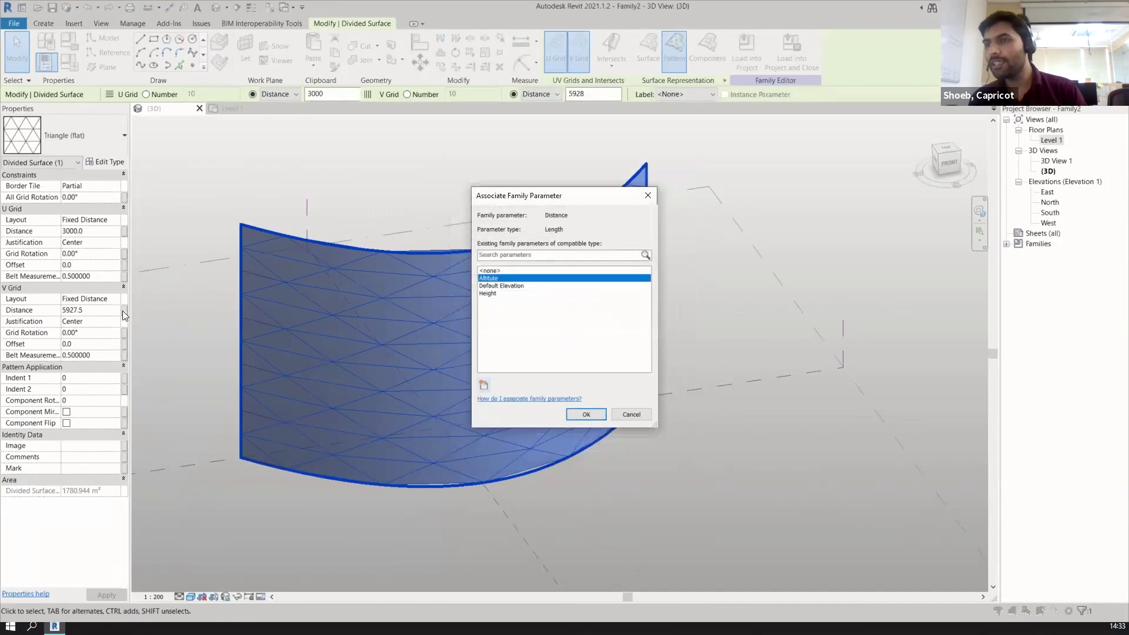
{"action": "left_click", "coordinate": [587, 415]}
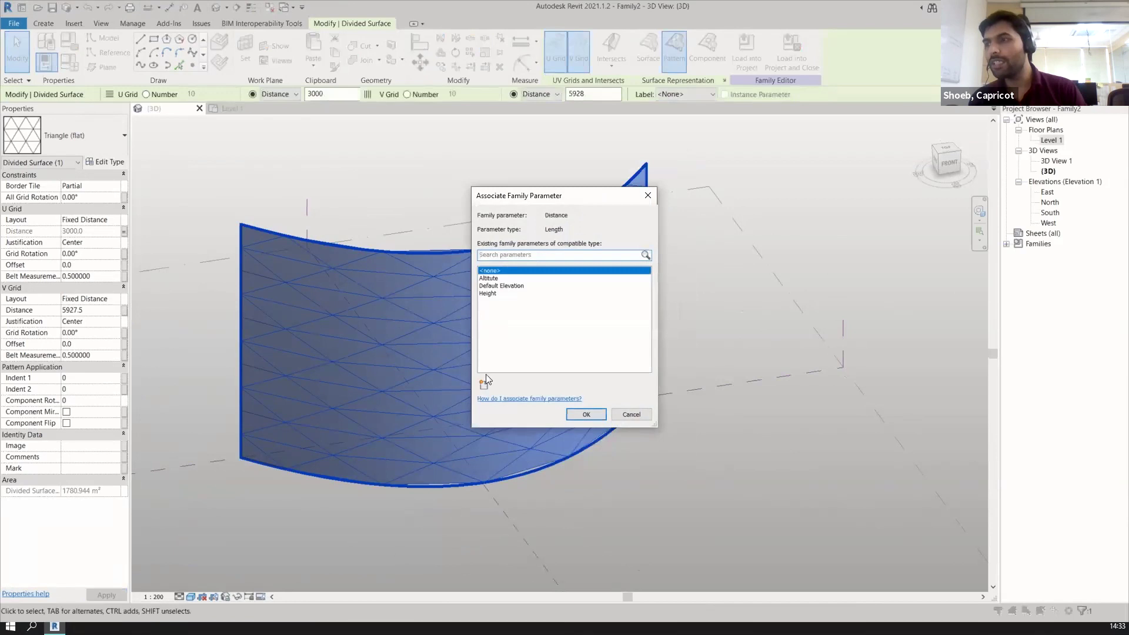
Link the V grid distance to a new instance family parameter named Half Base
{"action": "left_click", "coordinate": [484, 383]}
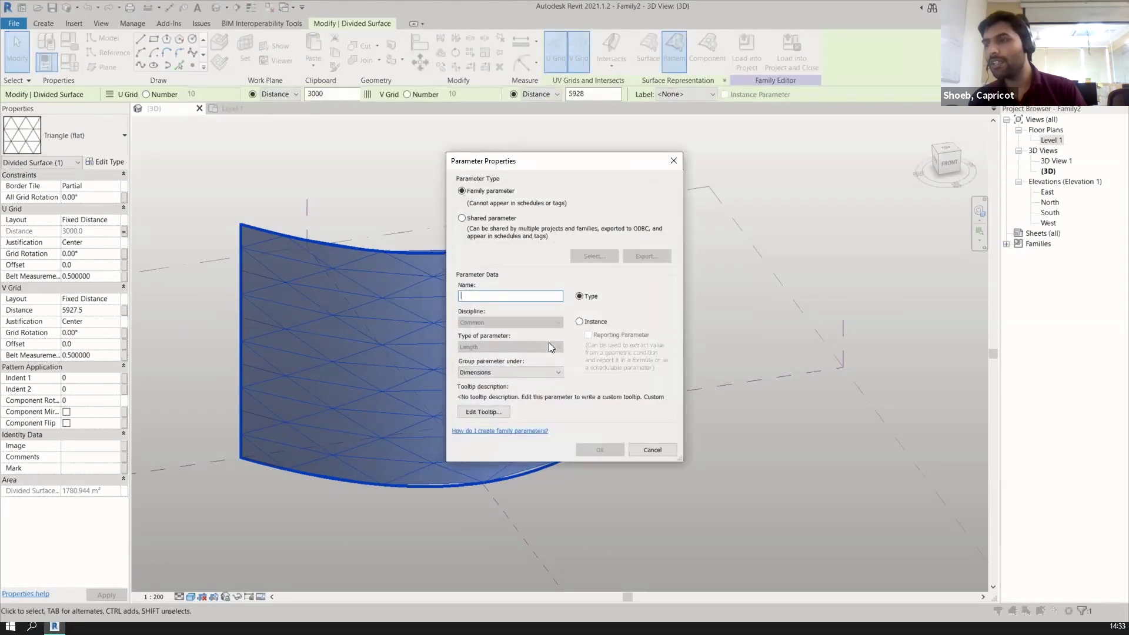
{"action": "type", "text": "Half Base"}
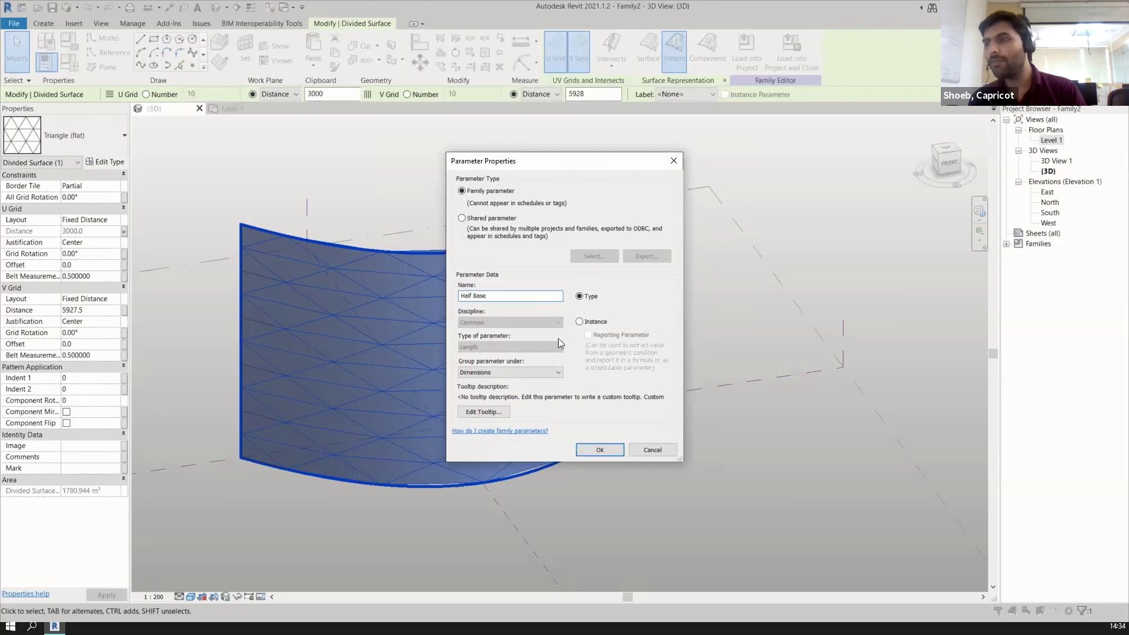
{"action": "left_click", "coordinate": [600, 450]}
{"action": "left_click", "coordinate": [586, 415]}
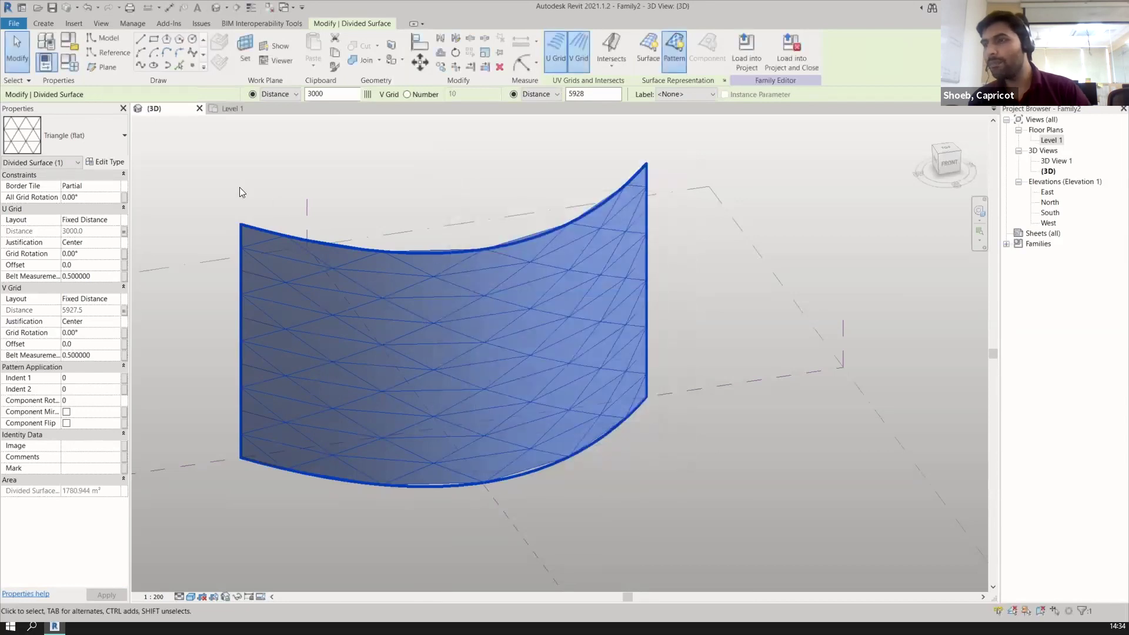
Add an instance length parameter named Base in the family types and place it below Height
{"action": "key", "text": "f"}
{"action": "key", "text": "t"}
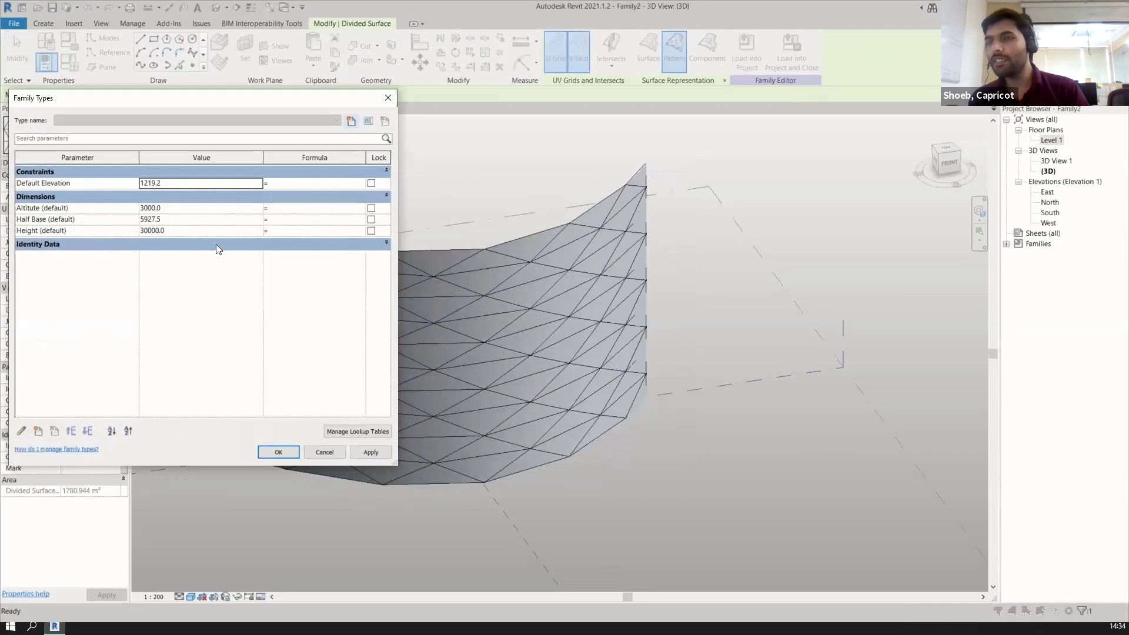
{"action": "left_click_drag", "start_coordinate": [287, 106], "coordinate": [722, 117]}
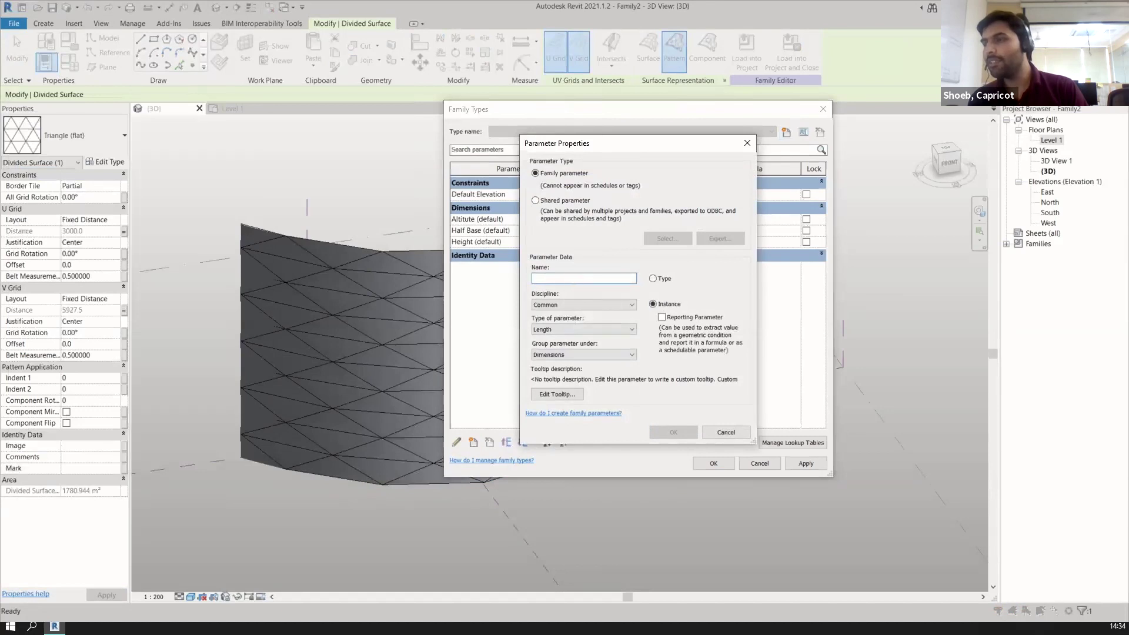
{"action": "type", "text": "Base"}
{"action": "left_click", "coordinate": [674, 432]}
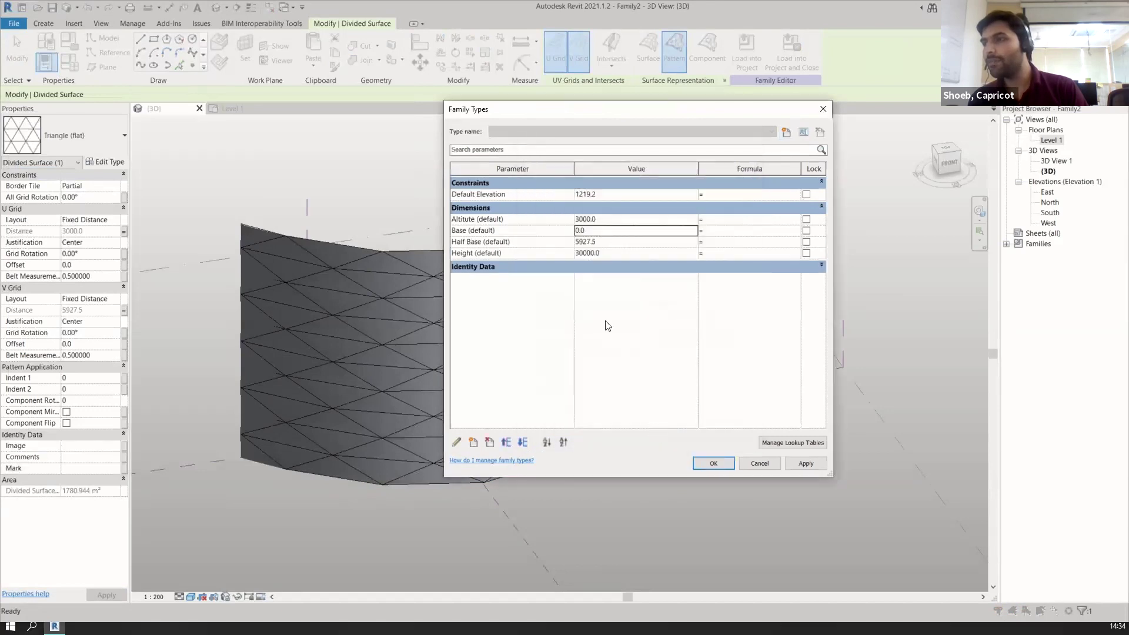
{"action": "left_click", "coordinate": [519, 231]}
{"action": "left_click", "coordinate": [522, 442]}
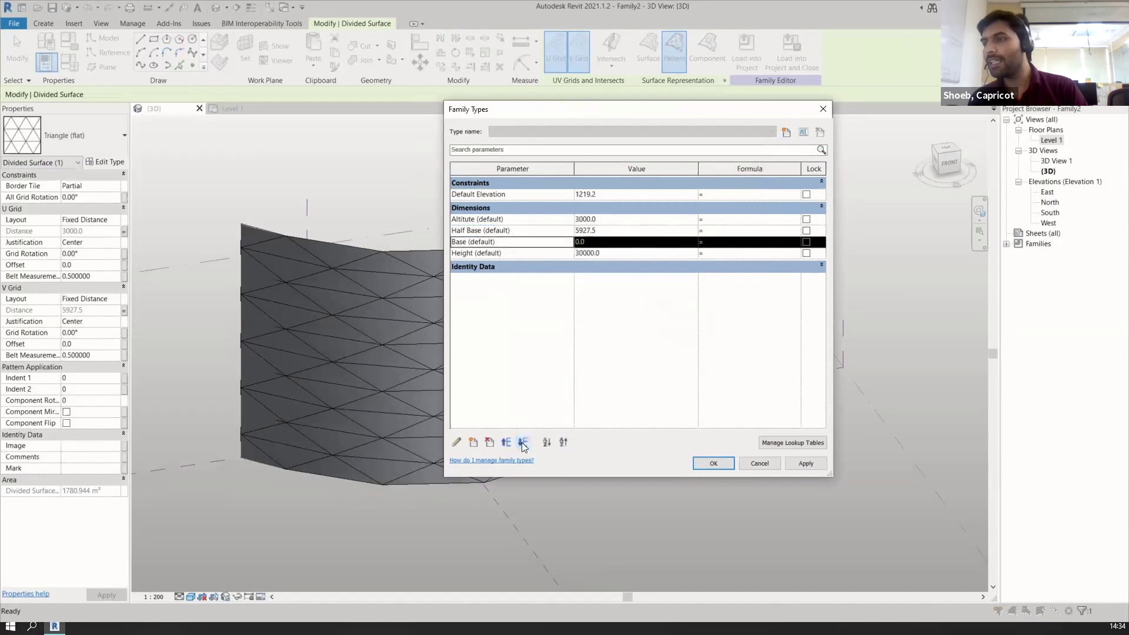
{"action": "left_click", "coordinate": [522, 442]}
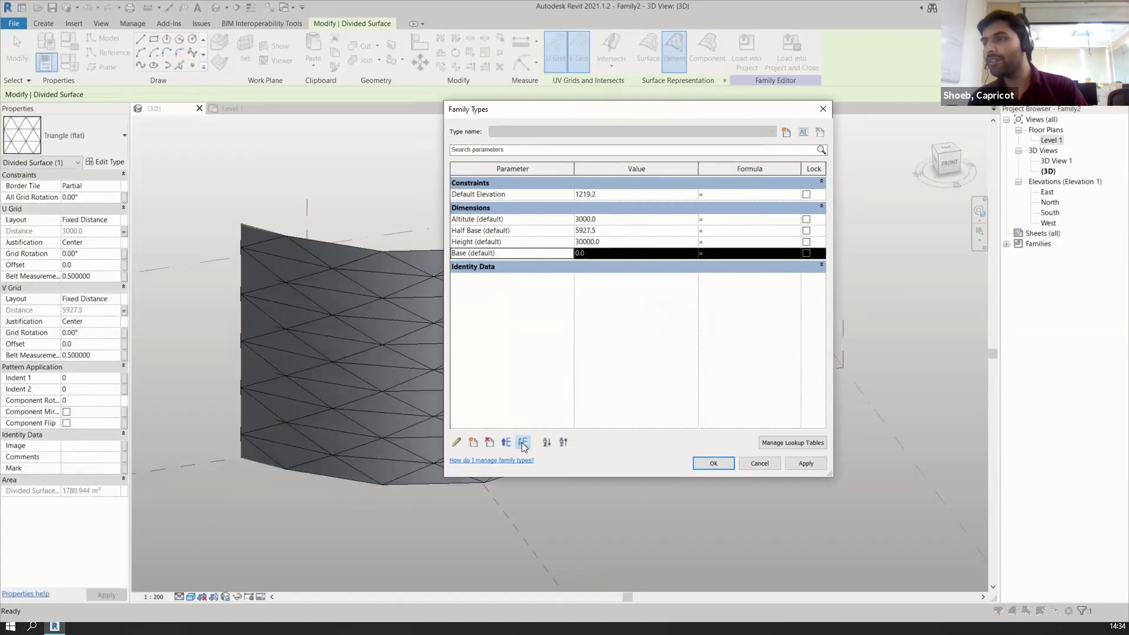
Set the Base parameter's formula to 2 * Half Base
{"action": "left_click", "coordinate": [500, 222]}
{"action": "left_click", "coordinate": [481, 232]}
{"action": "left_click_drag", "start_coordinate": [482, 231], "coordinate": [448, 234]}
{"action": "key", "text": "ctrl+c"}
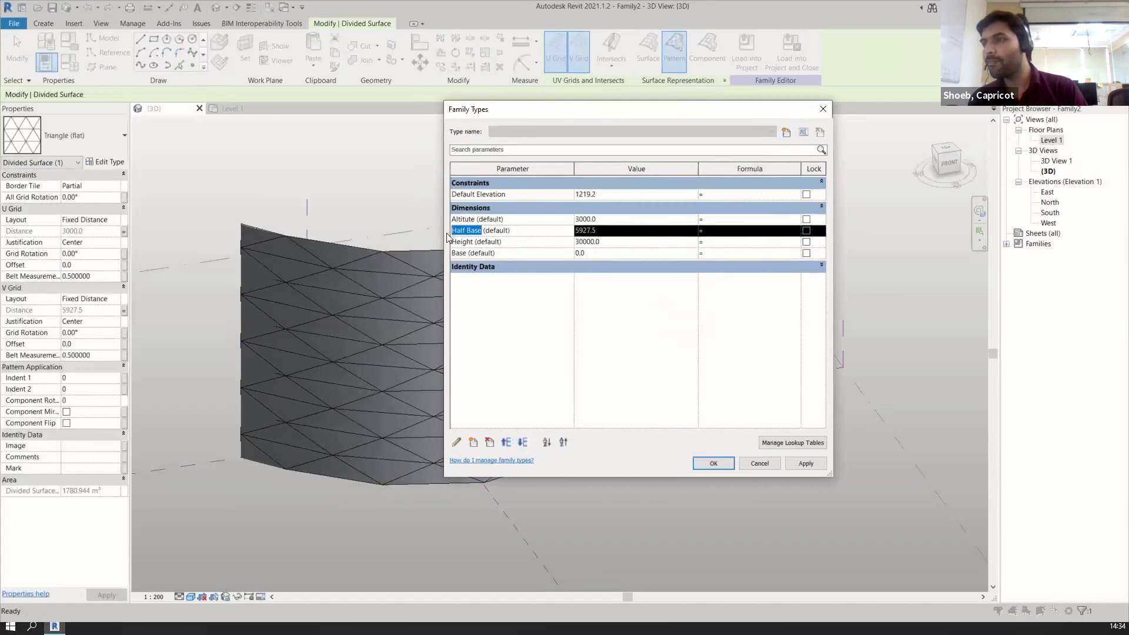
{"action": "left_click", "coordinate": [715, 255]}
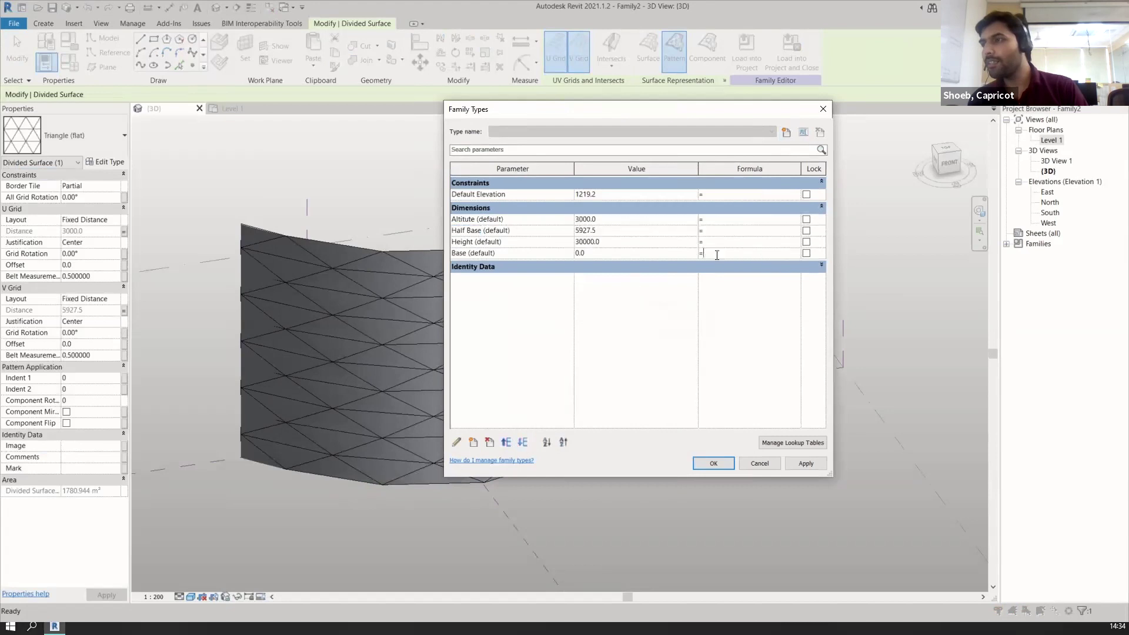
{"action": "type", "text": "2 *"}
{"action": "key", "text": "ctrl+v"}
{"action": "left_click", "coordinate": [711, 385]}
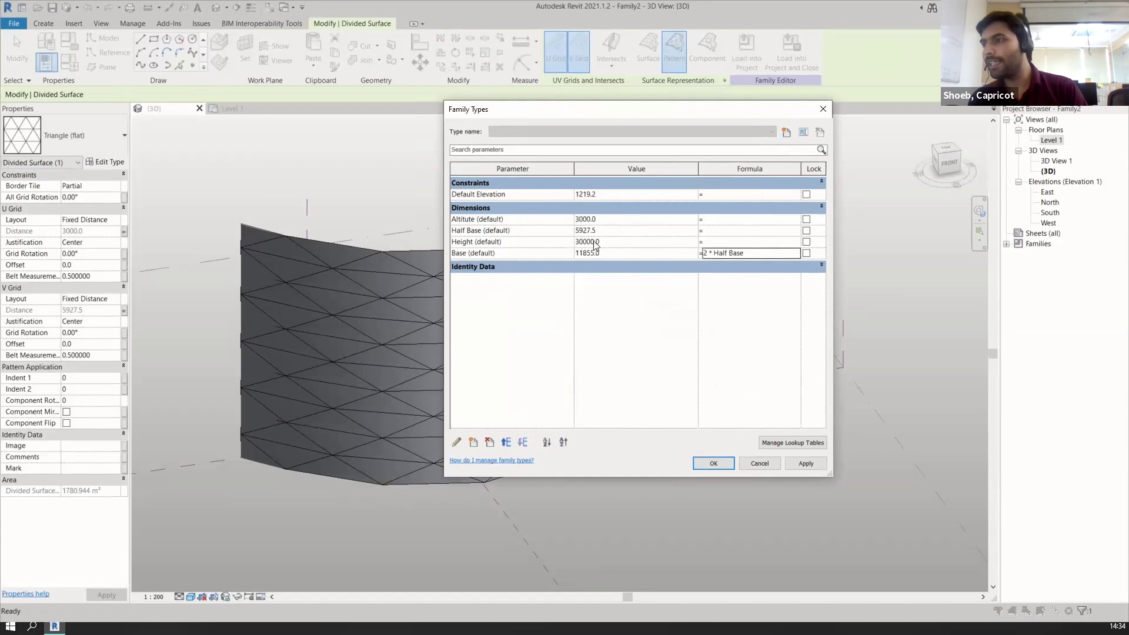
Set the Altitute parameter's formula to (sqrt(3) / 2) * Base and apply it to the surface
{"action": "left_click", "coordinate": [721, 220]}
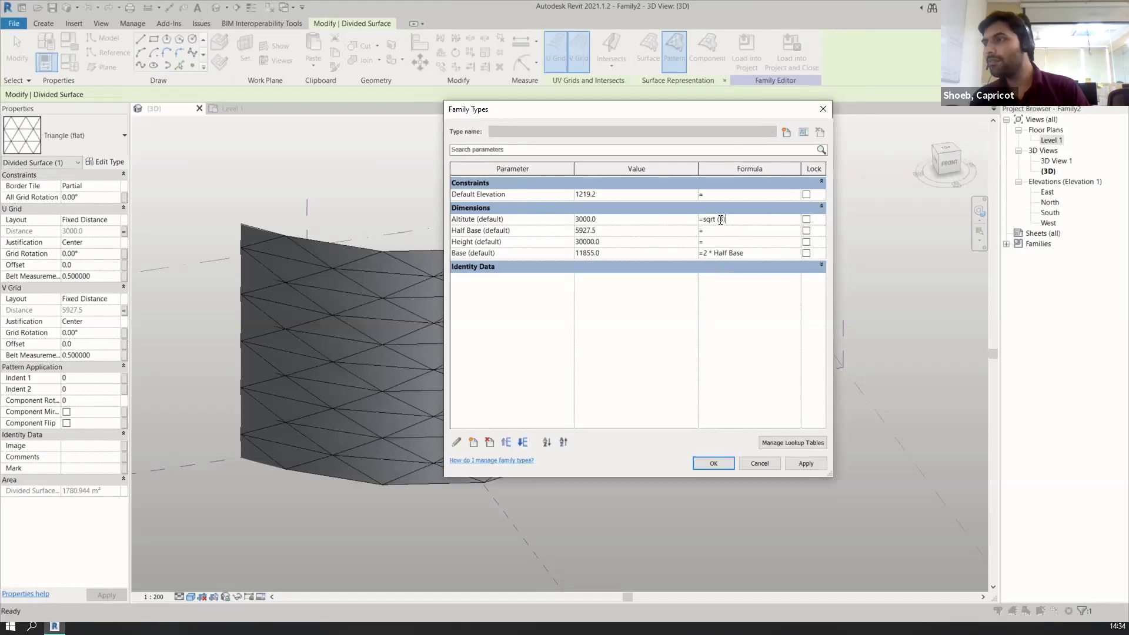
{"action": "type", "text": "3)/2)"}
{"action": "key", "text": "Left"}
{"action": "key", "text": "Left"}
{"action": "key", "text": "Left"}
{"action": "key", "text": "Left"}
{"action": "key", "text": "Left"}
{"action": "key", "text": "Left"}
{"action": "key", "text": "Left"}
{"action": "key", "text": "Left"}
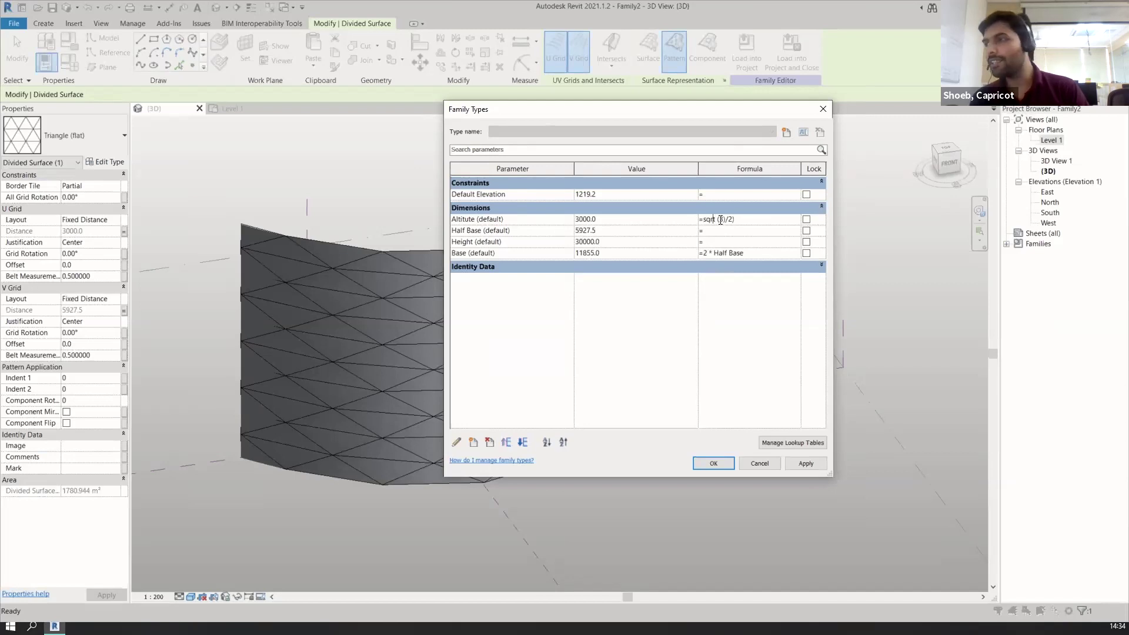
{"action": "key", "text": "Left"}
{"action": "key", "text": "Left"}
{"action": "key", "text": "Left"}
{"action": "type", "text": "("}
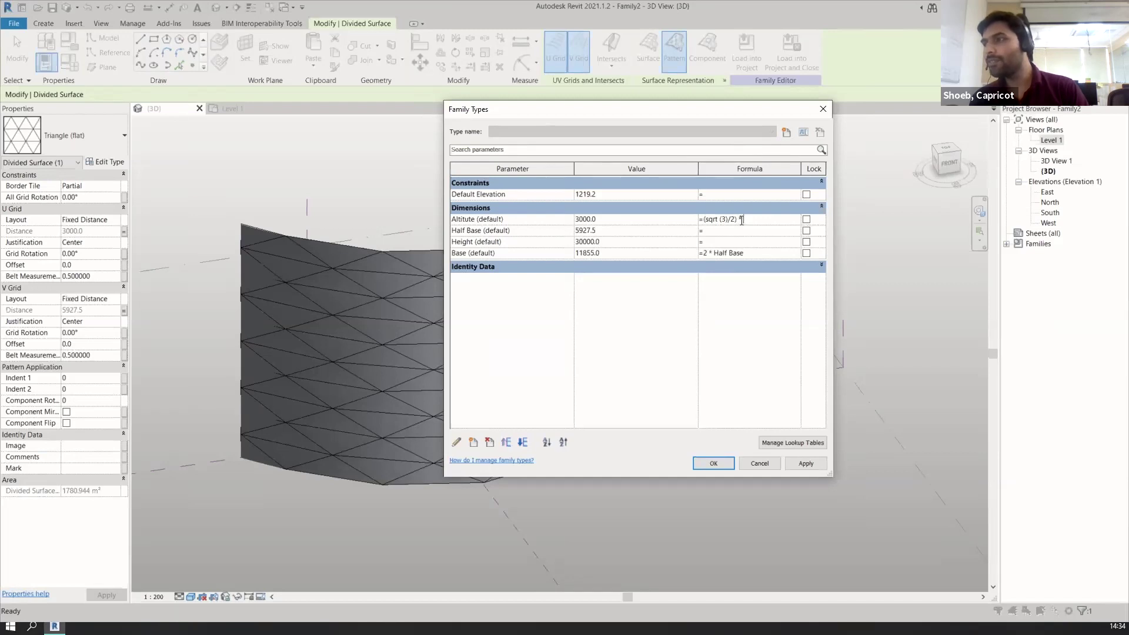
{"action": "key", "text": "Return"}
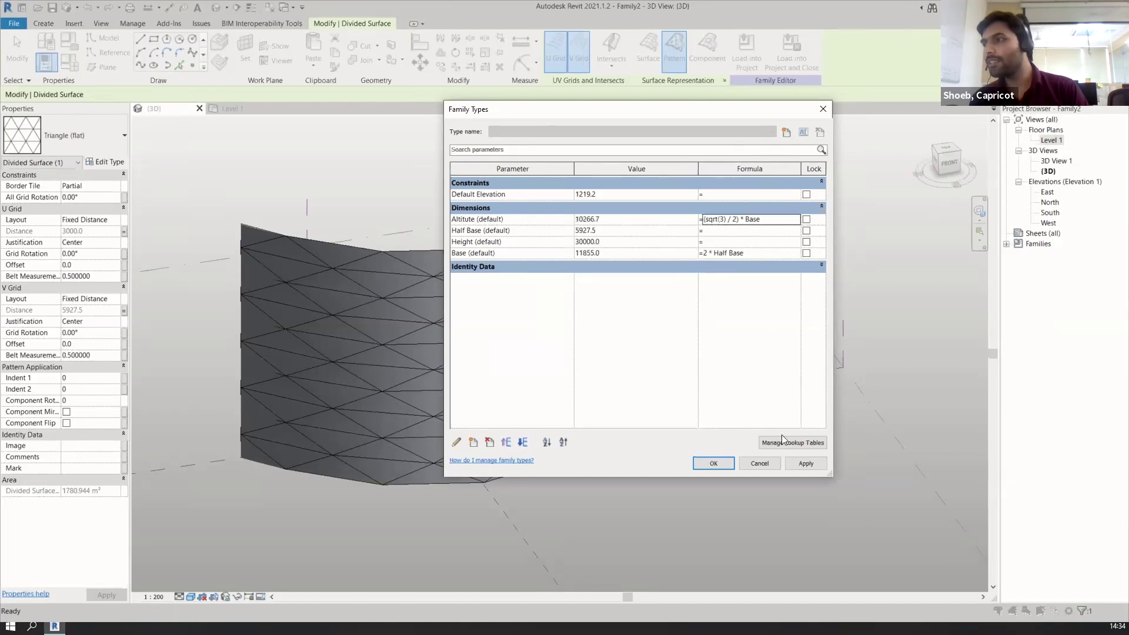
{"action": "left_click", "coordinate": [803, 464]}
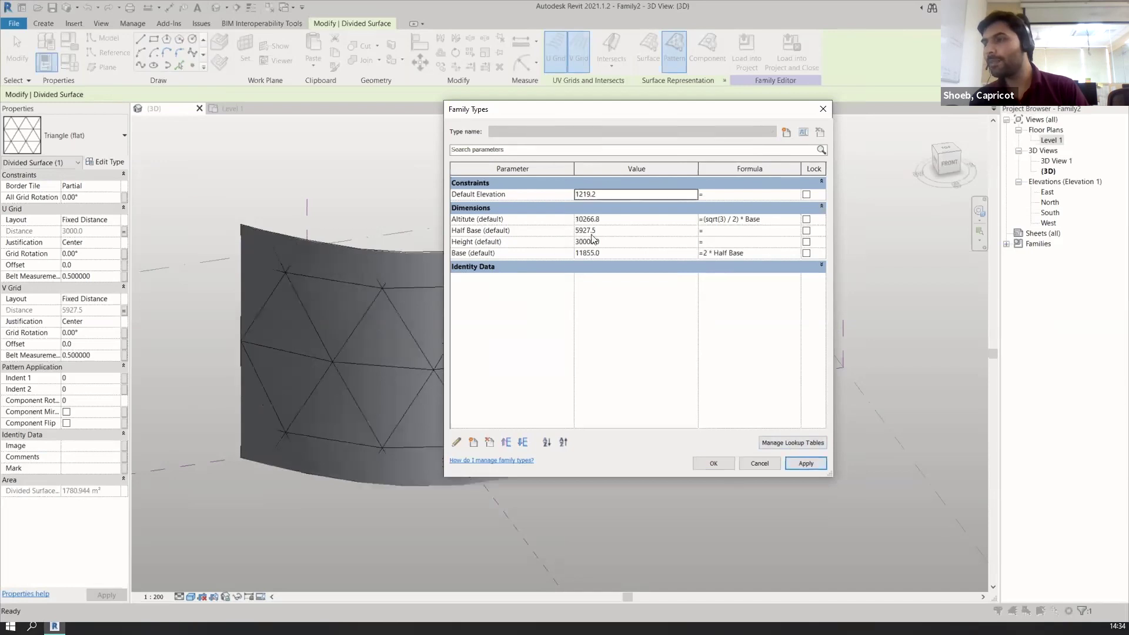
Set the Base parameter to 1500 and apply it to the triangular pattern
{"action": "left_click_drag", "start_coordinate": [674, 110], "coordinate": [840, 98]}
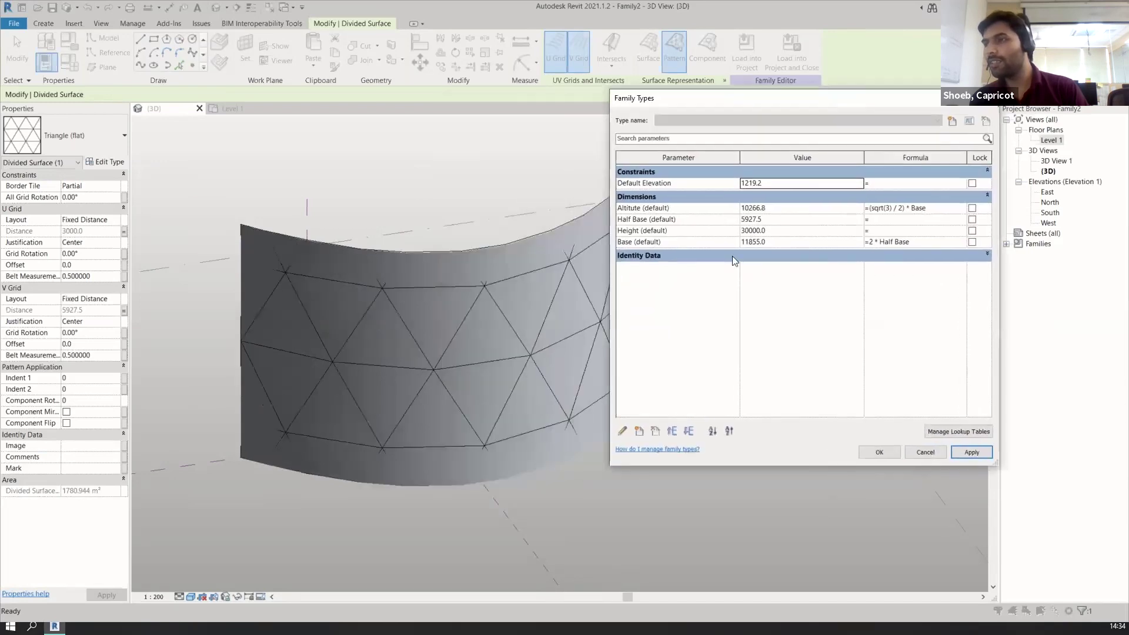
{"action": "left_click", "coordinate": [785, 242]}
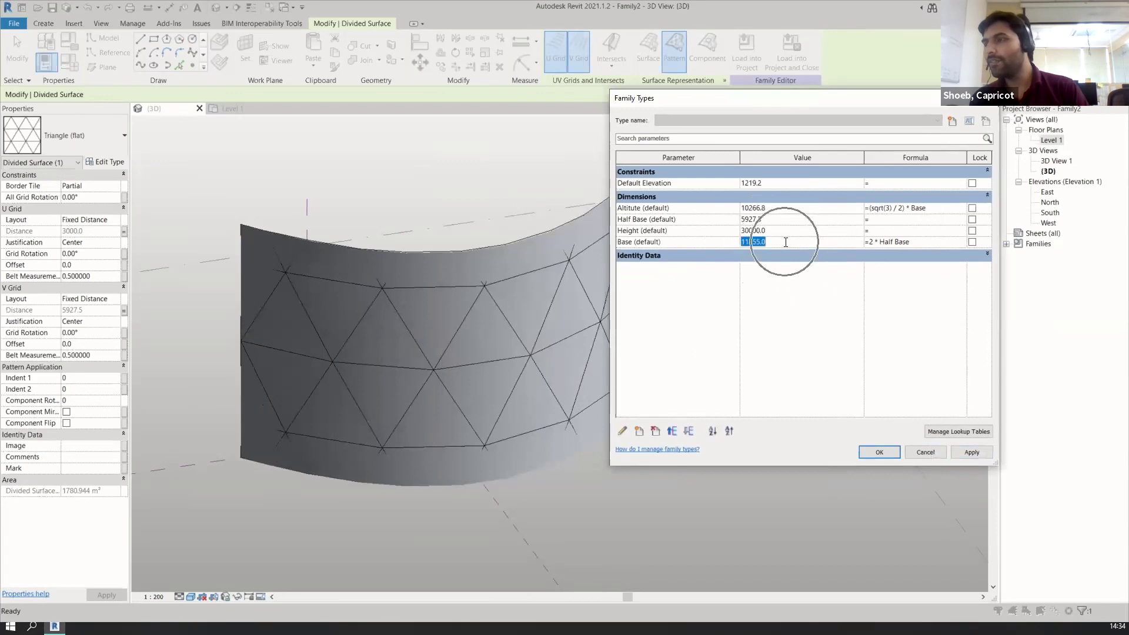
{"action": "type", "text": "1500"}
{"action": "left_click", "coordinate": [971, 453]}
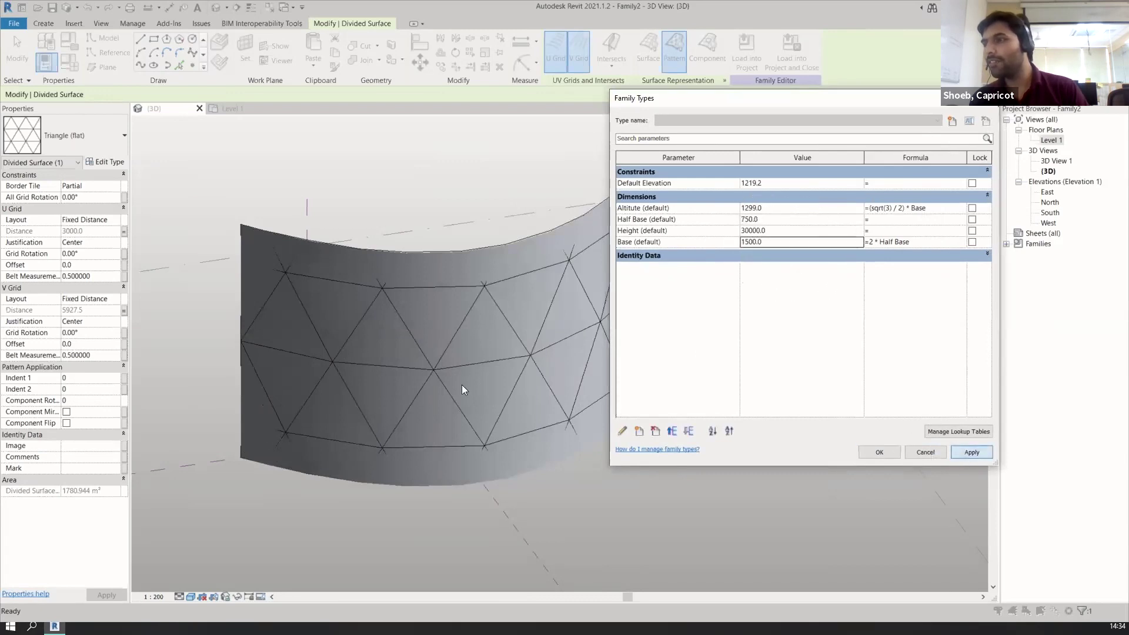
Set the Base parameter to 3000, apply it to the triangular pattern and close the family types
{"action": "left_click", "coordinate": [792, 242]}
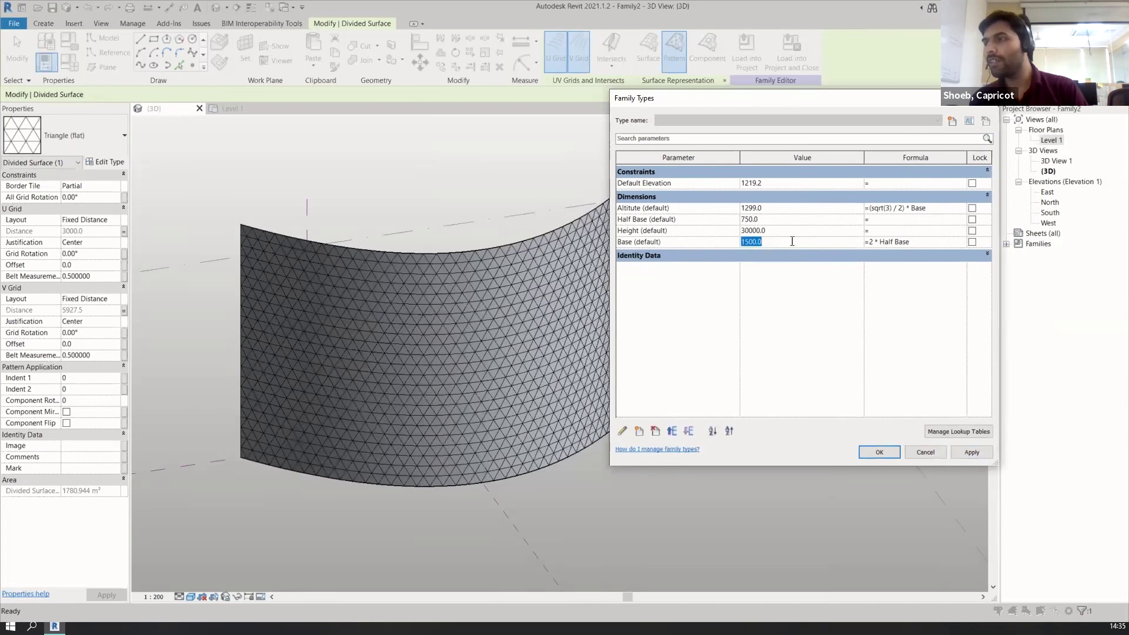
{"action": "type", "text": "3"}
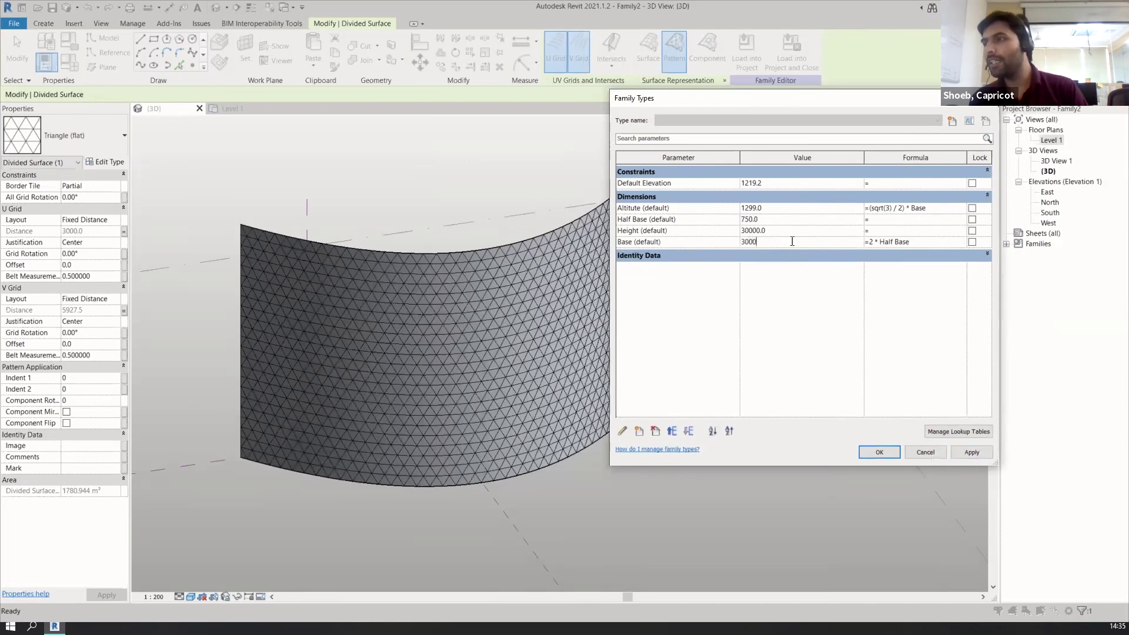
{"action": "type", "text": "000"}
{"action": "left_click", "coordinate": [974, 453]}
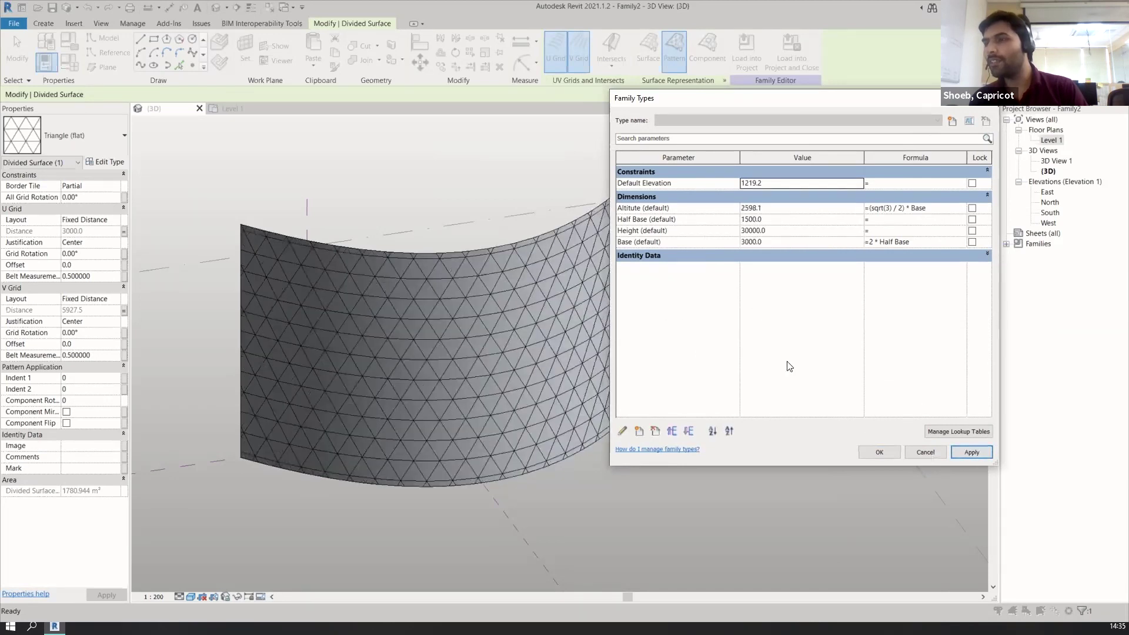
{"action": "left_click", "coordinate": [880, 453]}
Set the U Grid justification of the curved divided surface to Beginning, keeping the Triangle (flat) pattern
{"action": "middle_click_drag", "start_coordinate": [527, 324], "coordinate": [636, 459], "text": "shift"}
{"action": "left_click", "coordinate": [503, 325]}
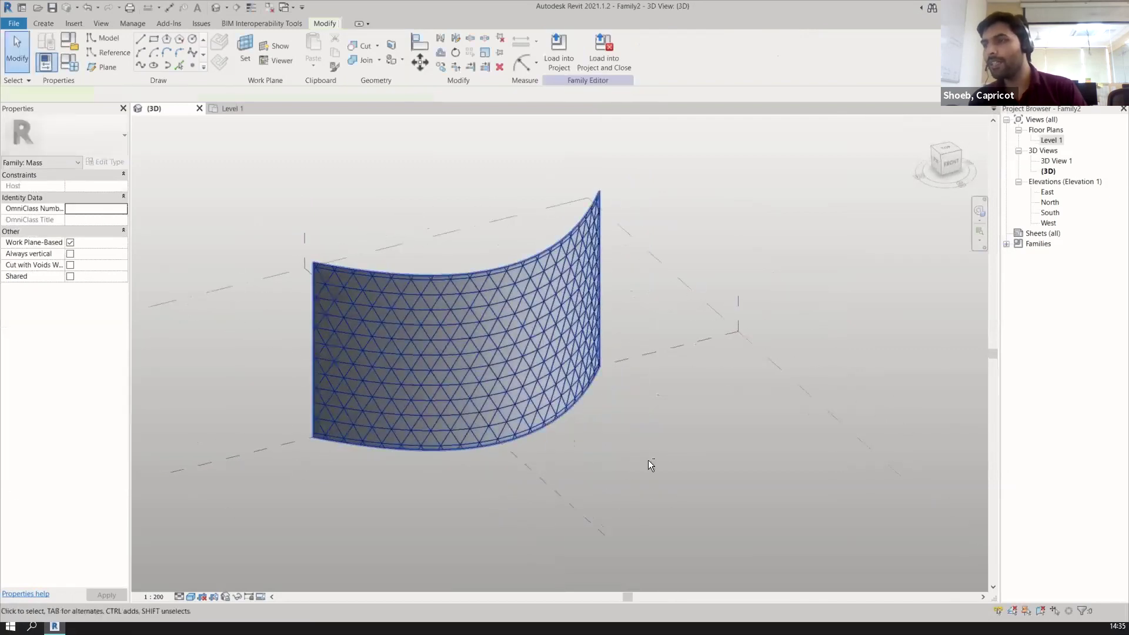
{"action": "middle_click_drag", "start_coordinate": [657, 470], "coordinate": [663, 453], "text": "shift"}
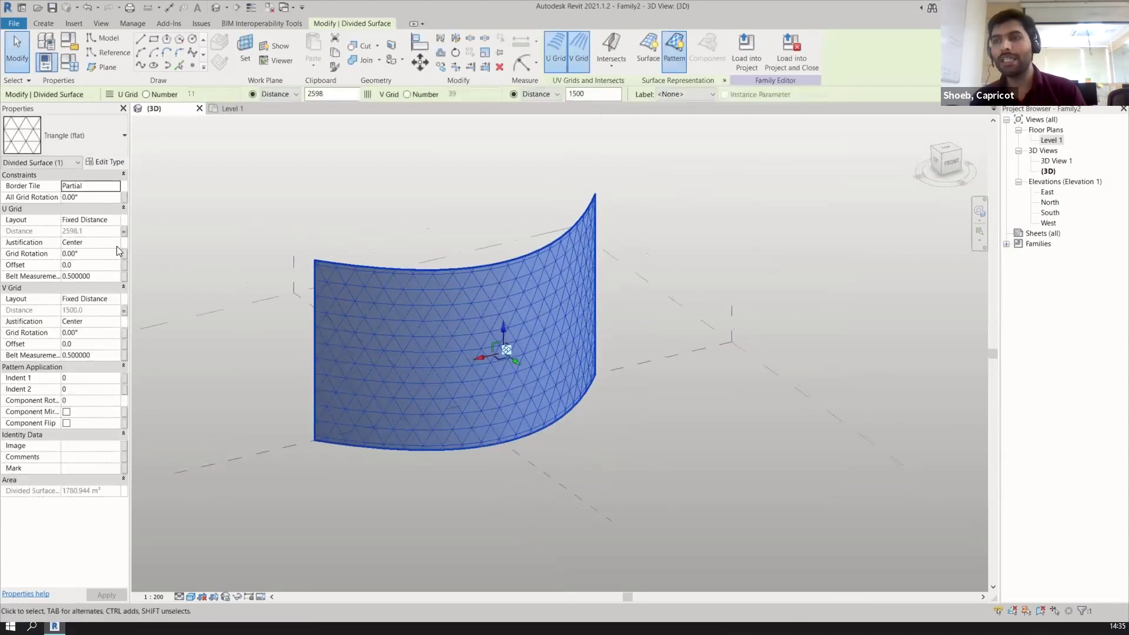
{"action": "left_click", "coordinate": [112, 322]}
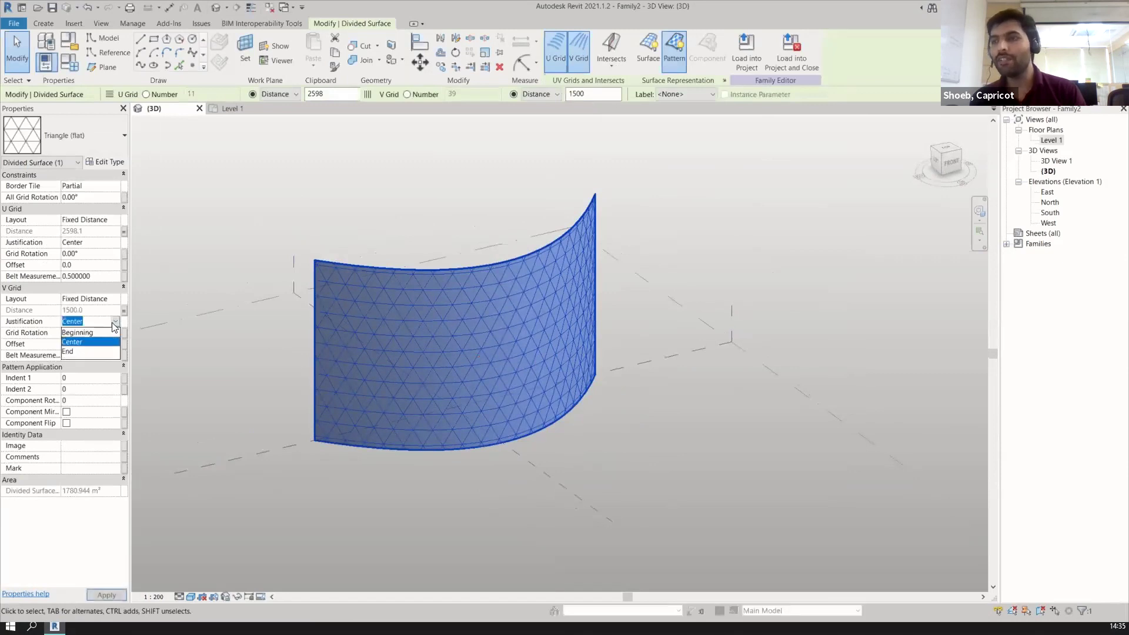
{"action": "left_click", "coordinate": [116, 251]}
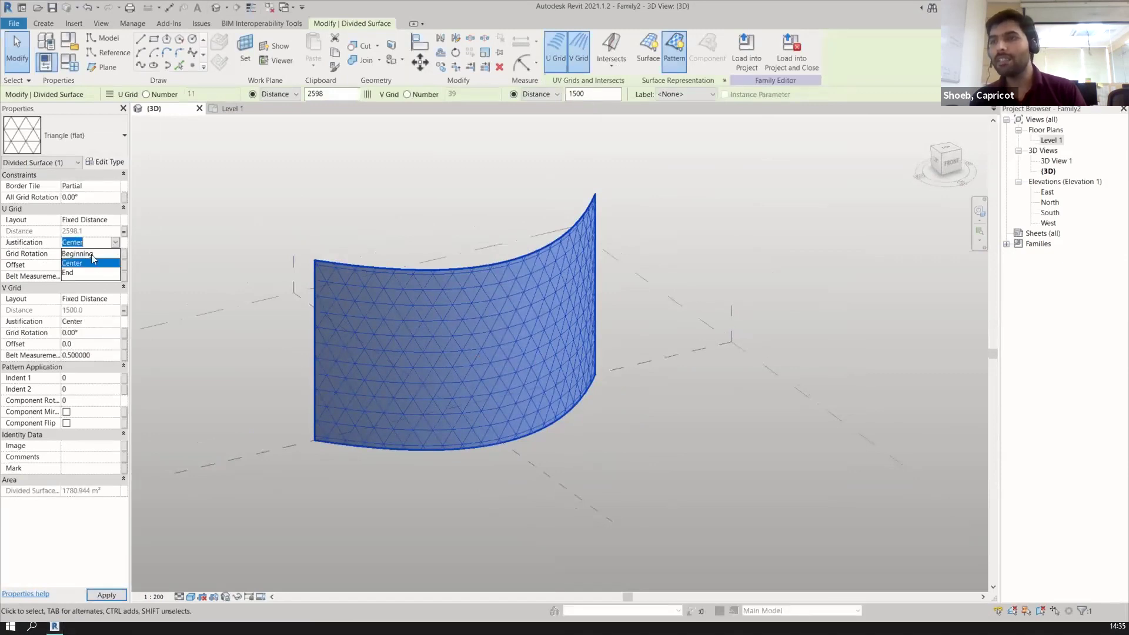
{"action": "left_click", "coordinate": [90, 254]}
{"action": "left_click", "coordinate": [98, 595]}
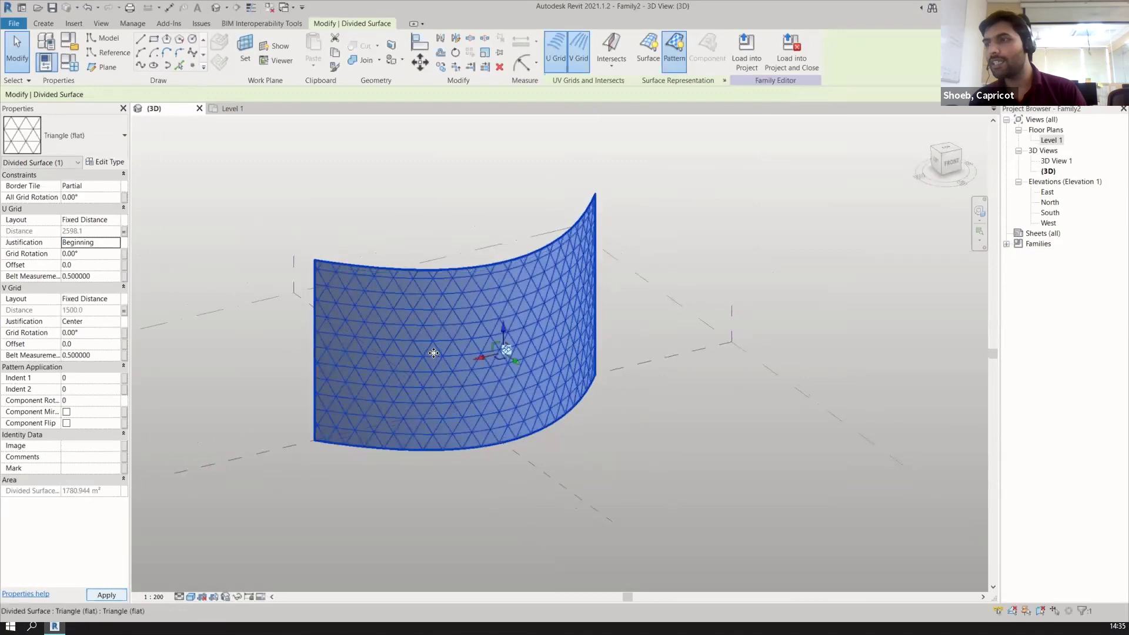
{"action": "left_click", "coordinate": [107, 144]}
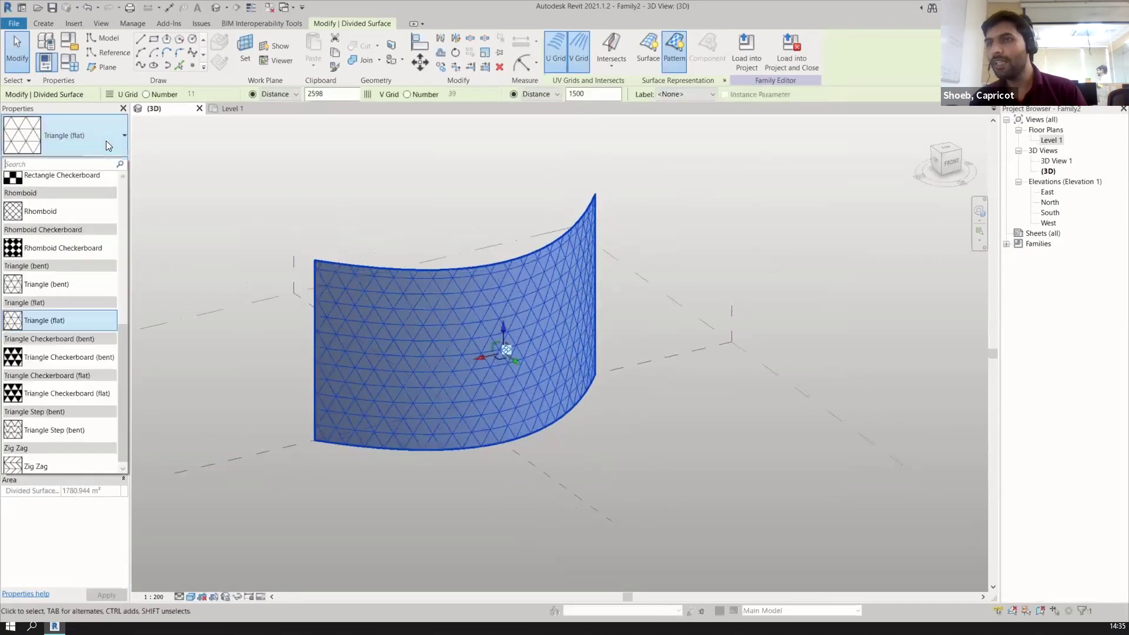
{"action": "left_click", "coordinate": [106, 140]}
{"action": "left_click", "coordinate": [425, 238]}
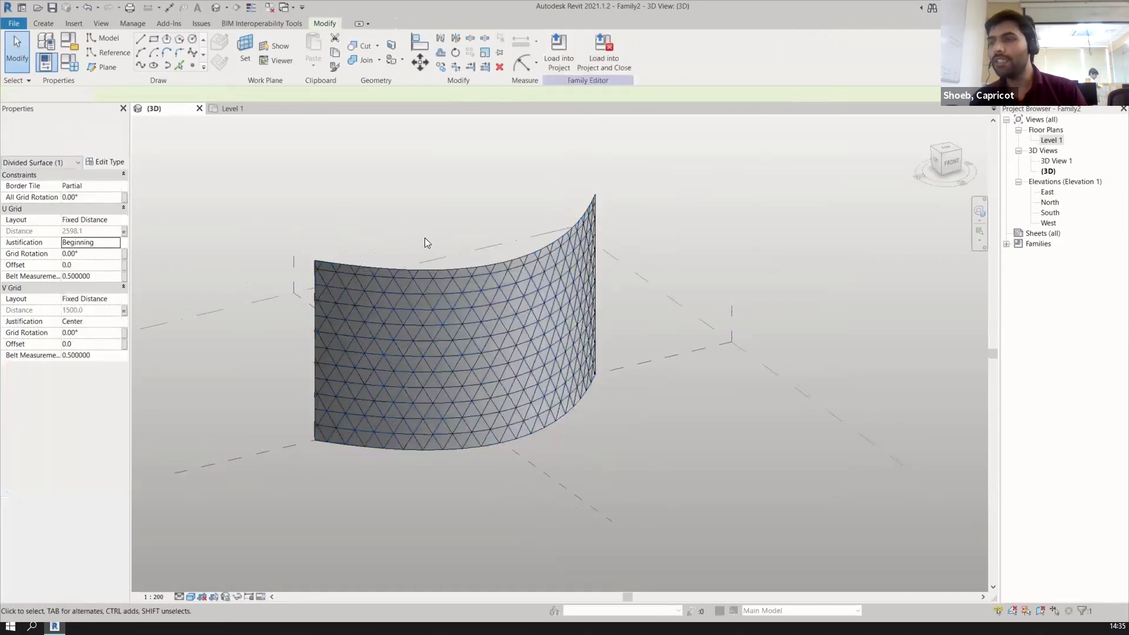
Save the family to the Desktop under the file name Facade
{"action": "left_click", "coordinate": [14, 23]}
{"action": "left_click", "coordinate": [319, 176]}
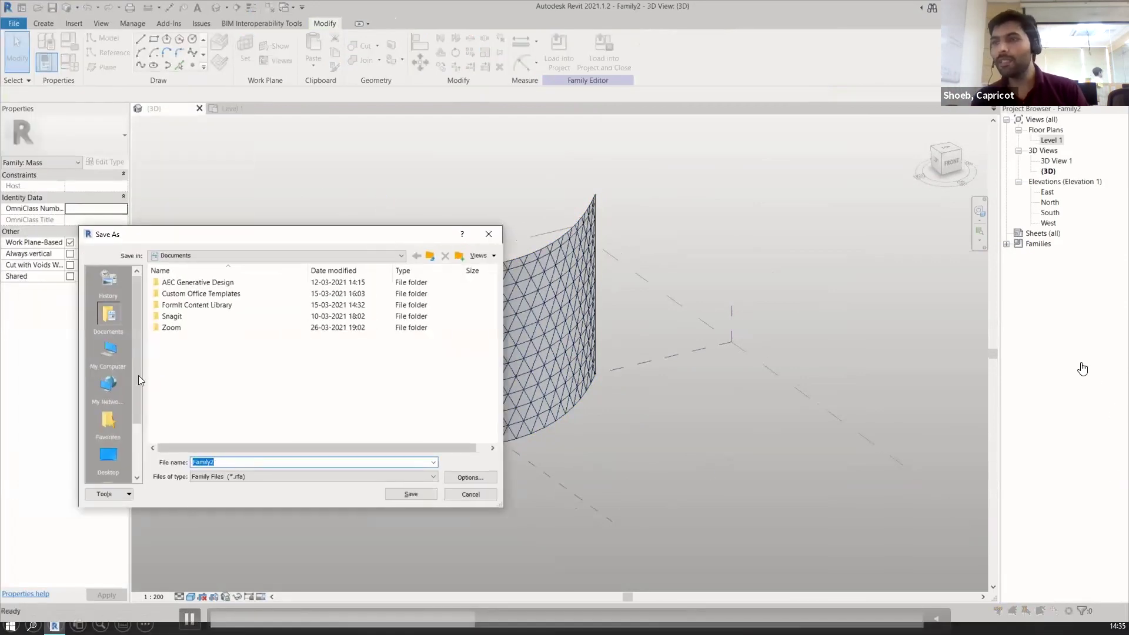
{"action": "scroll", "coordinate": [125, 370], "scroll_direction": "down", "scroll_amount": 2}
{"action": "left_click", "coordinate": [109, 385]}
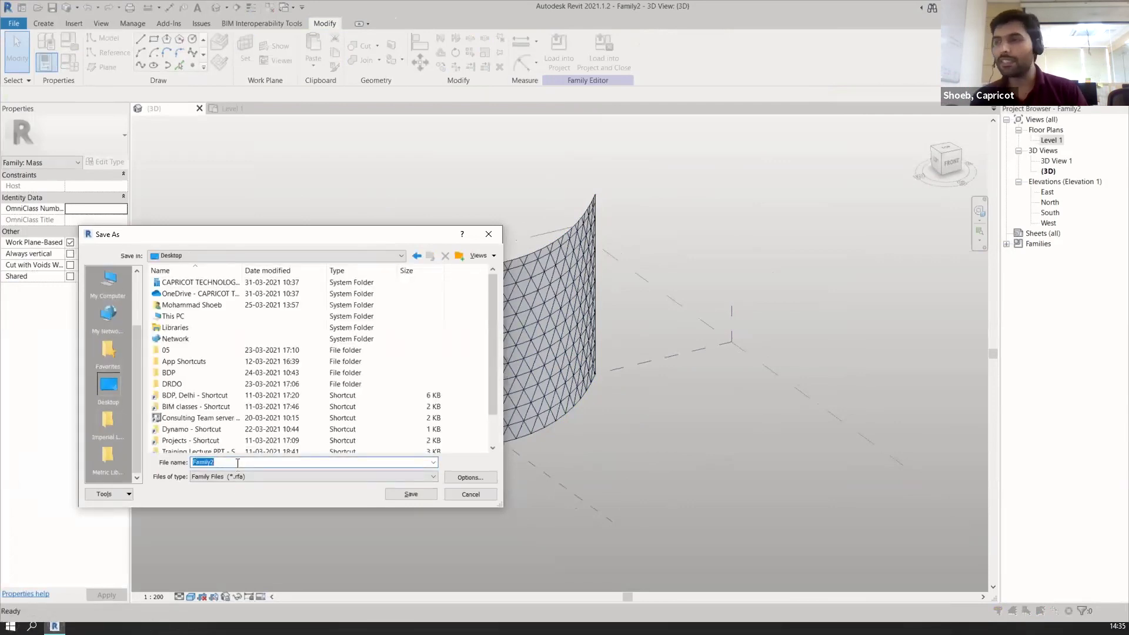
{"action": "type", "text": "Facade"}
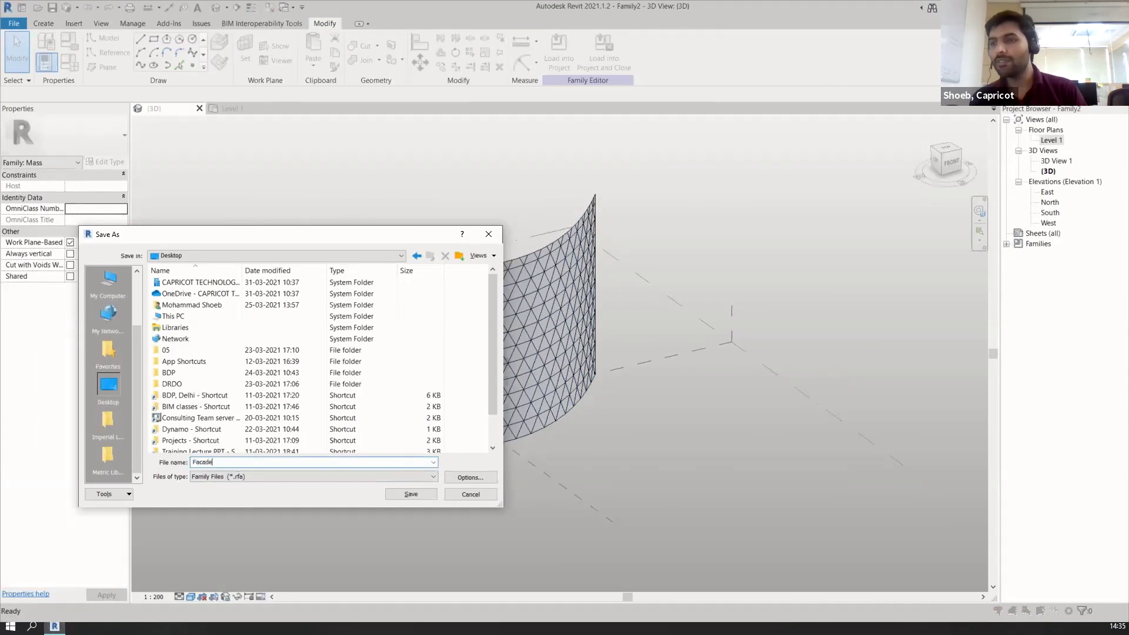
{"action": "left_click", "coordinate": [401, 494]}
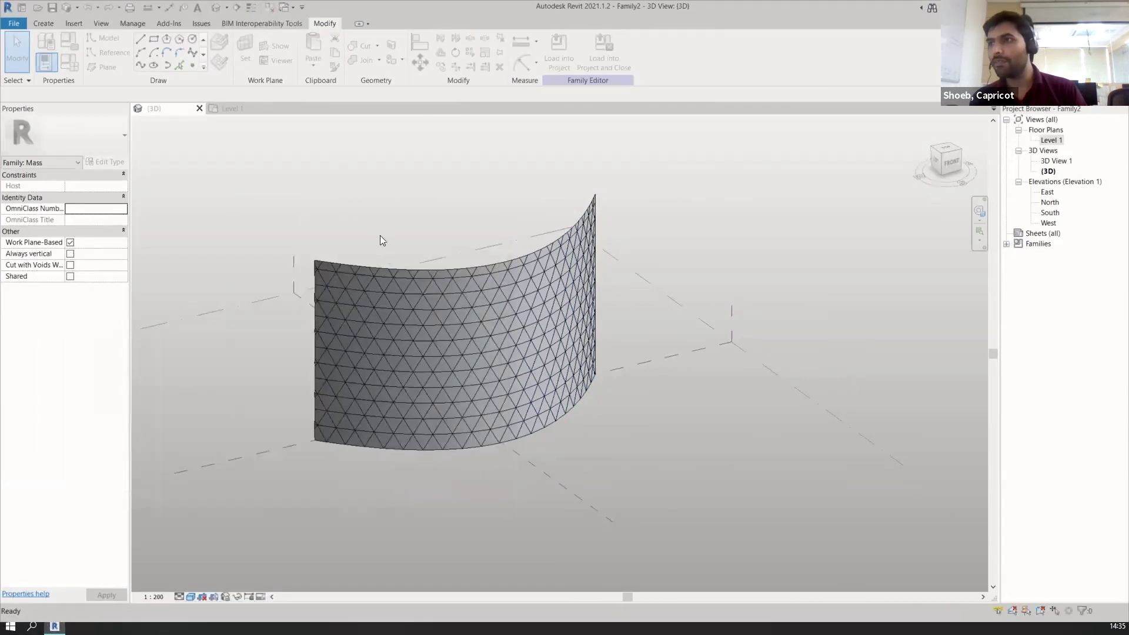
Create a new family from the Metric Generic Model Pattern Based template in the English templates folder
{"action": "left_click", "coordinate": [12, 24]}
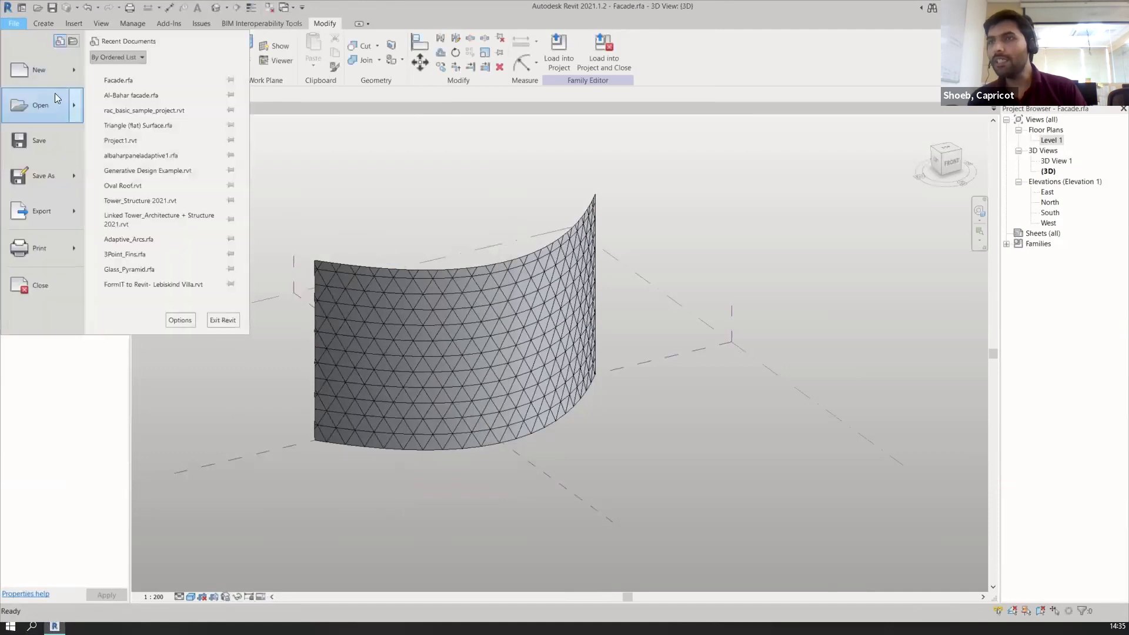
{"action": "mouse_move", "coordinate": [58, 72]}
{"action": "left_click", "coordinate": [152, 104]}
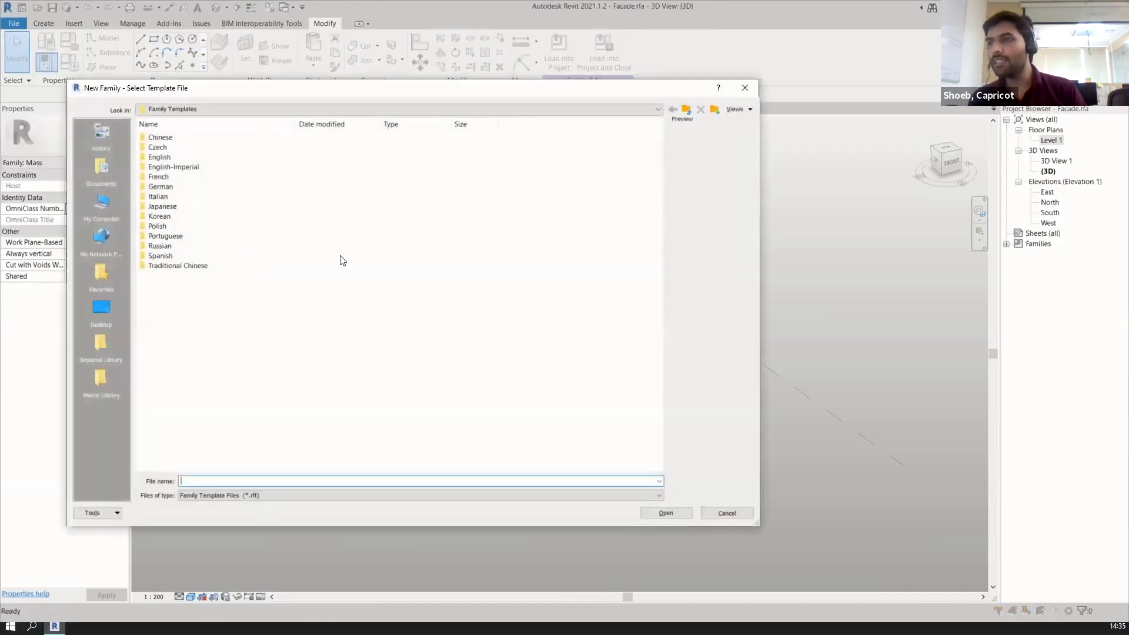
{"action": "double_click", "coordinate": [193, 156]}
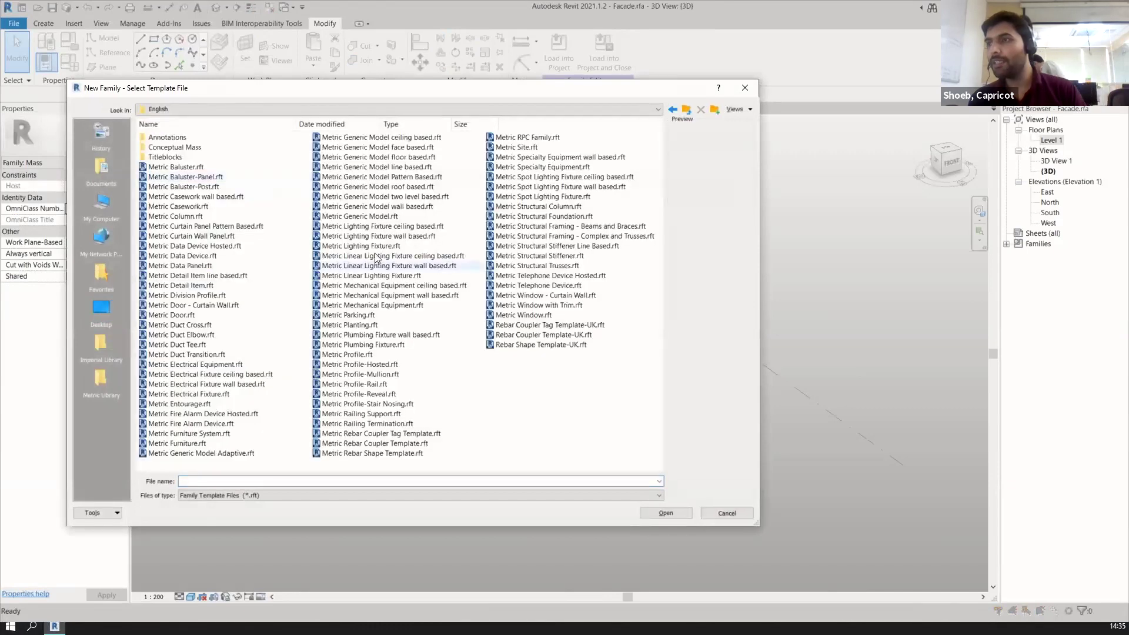
{"action": "left_click", "coordinate": [433, 177]}
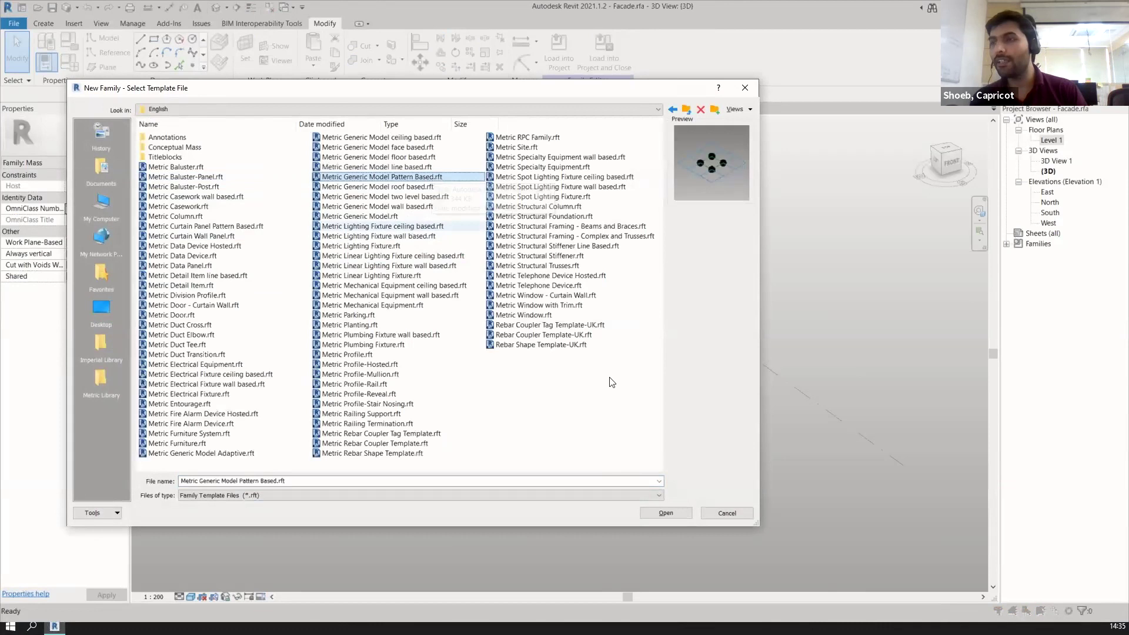
{"action": "left_click", "coordinate": [667, 514]}
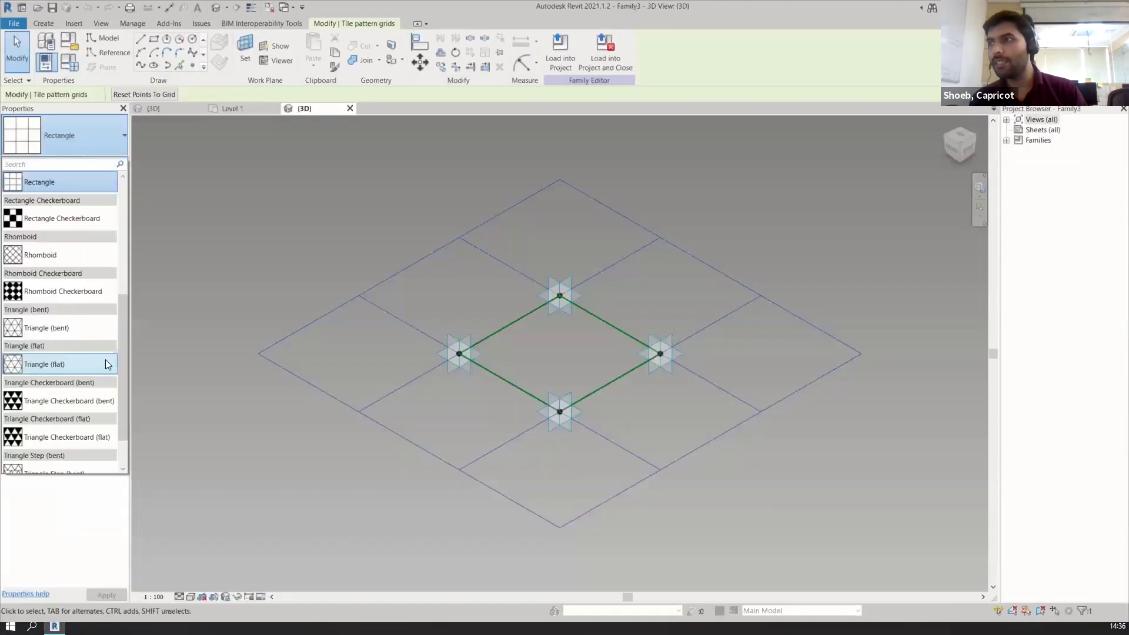
Change the tile pattern grid to Triangle (flat) and open the new family's Level 1 floor plan
{"action": "left_click", "coordinate": [105, 360]}
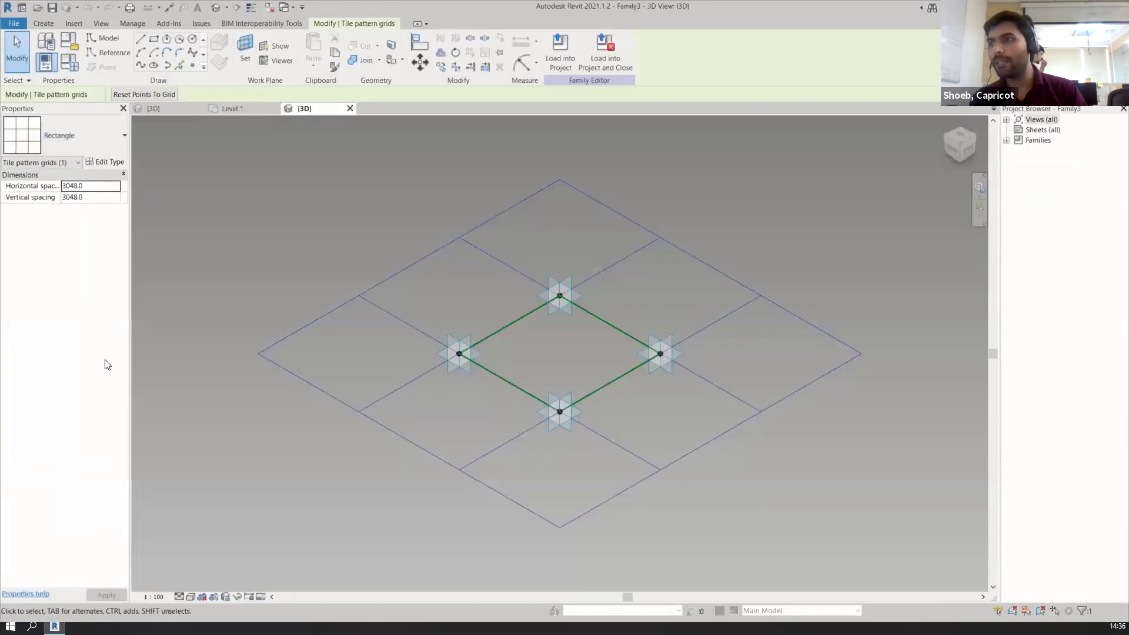
{"action": "middle_click_drag", "start_coordinate": [694, 247], "coordinate": [524, 323], "text": "shift"}
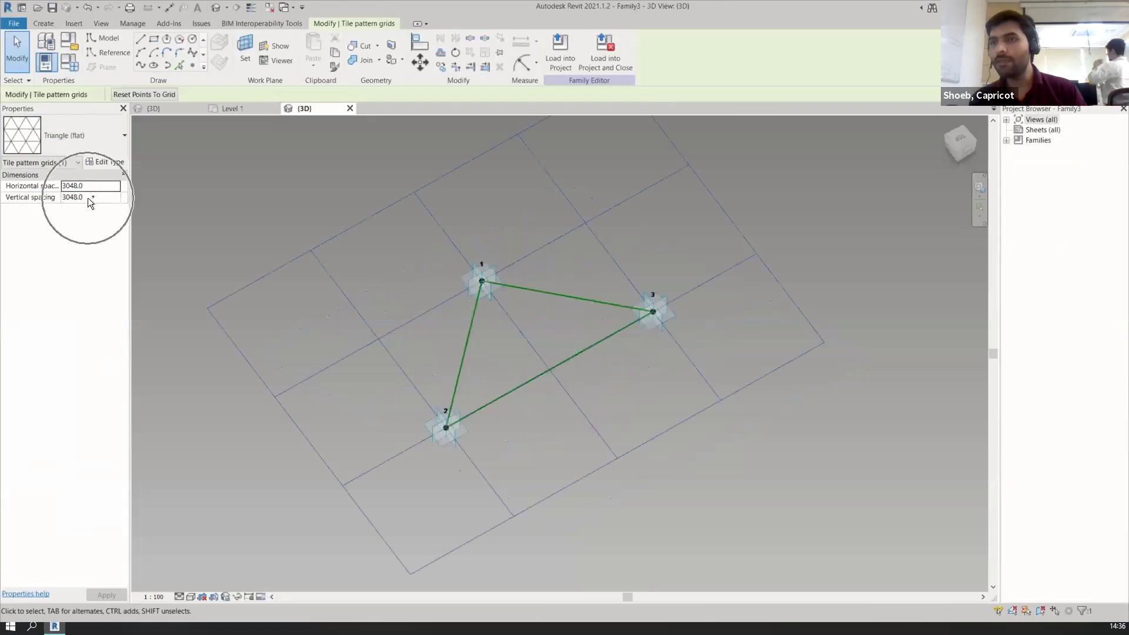
{"action": "left_click", "coordinate": [1008, 122]}
{"action": "left_click", "coordinate": [1007, 121]}
{"action": "left_click", "coordinate": [1049, 131]}
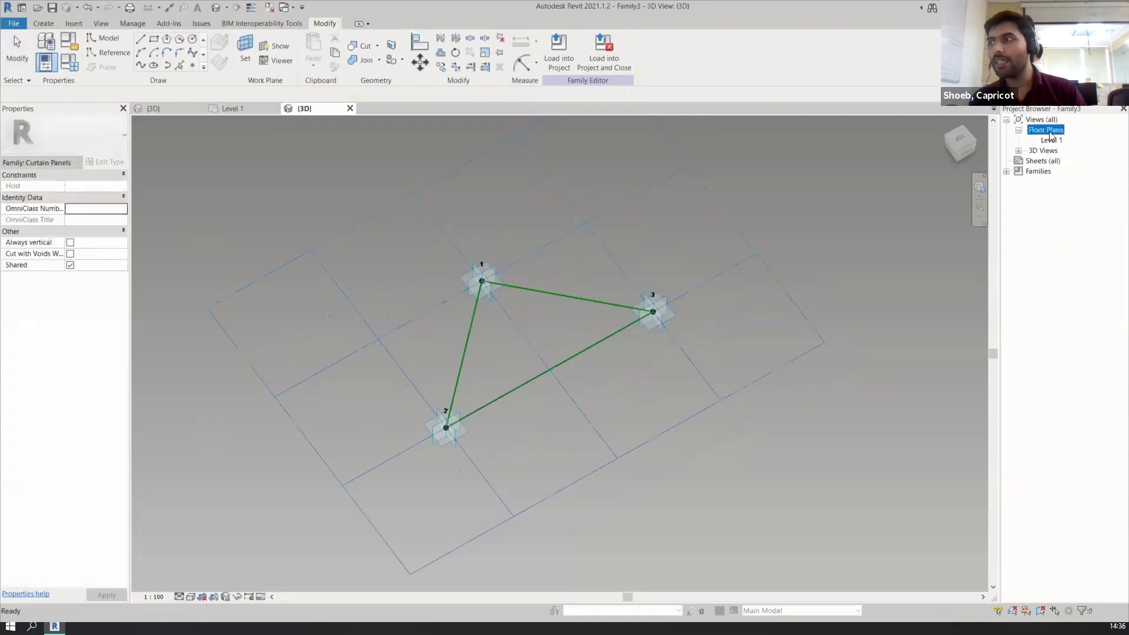
{"action": "double_click", "coordinate": [1052, 140]}
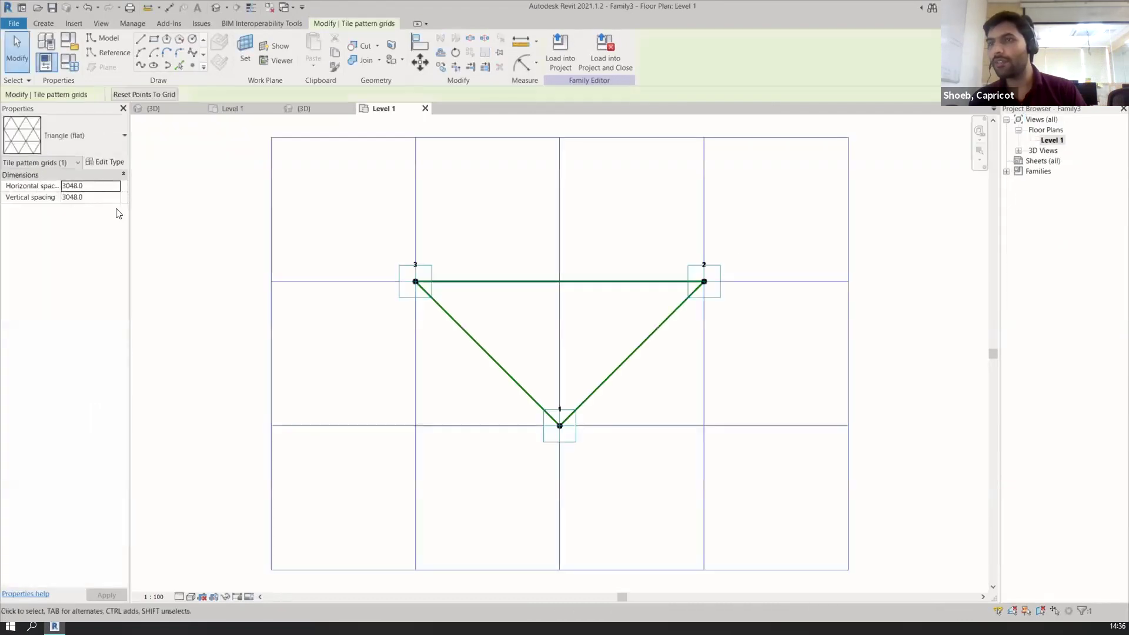
Look up the Altitute value in the Facade family's types and return to the pattern family's Level 1 plan
{"action": "left_click", "coordinate": [326, 108]}
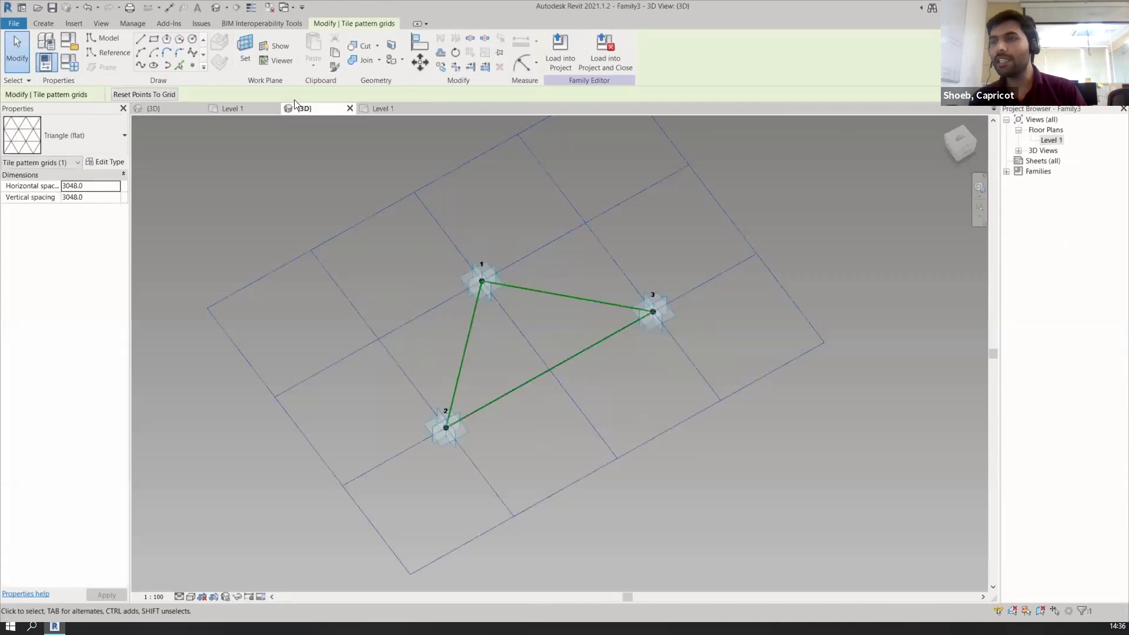
{"action": "left_click", "coordinate": [229, 108]}
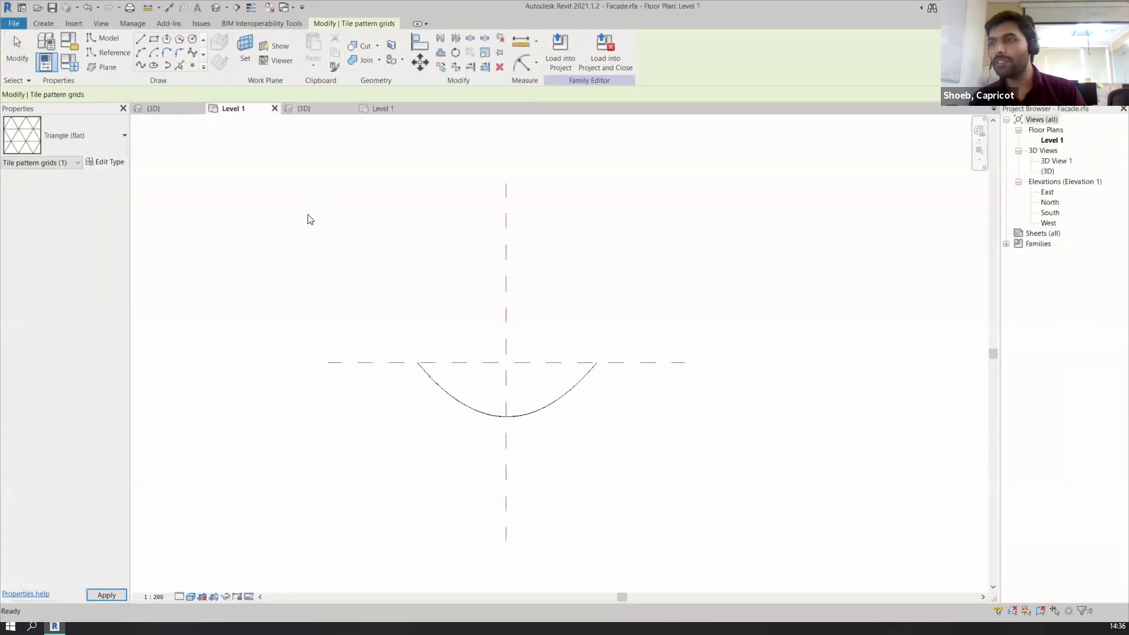
{"action": "left_click", "coordinate": [165, 111]}
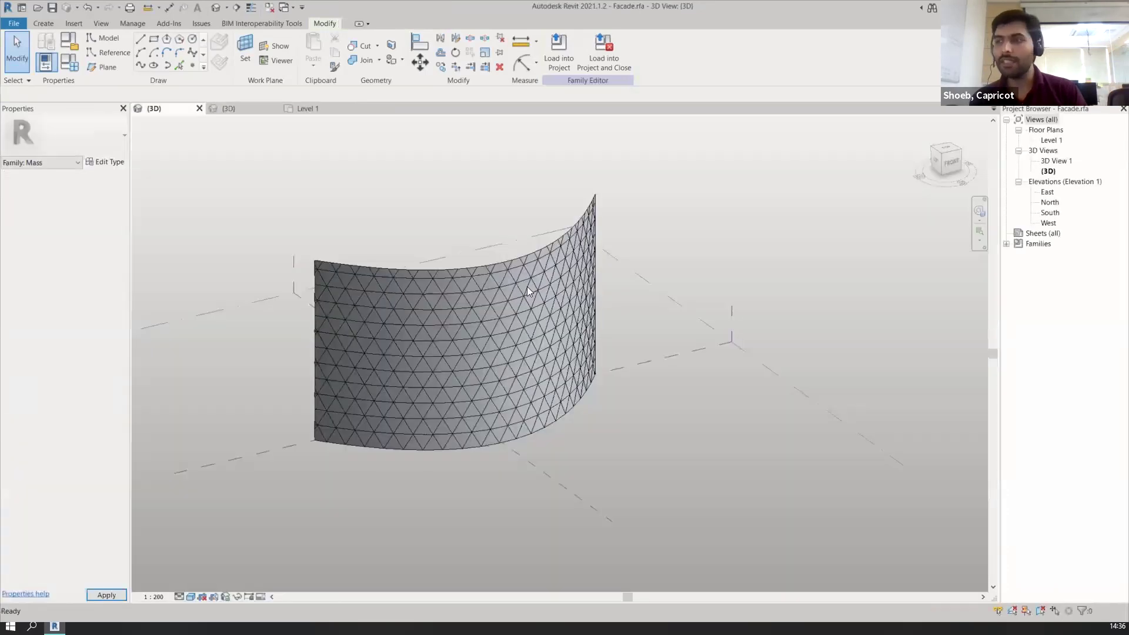
{"action": "key", "text": "f"}
{"action": "key", "text": "t"}
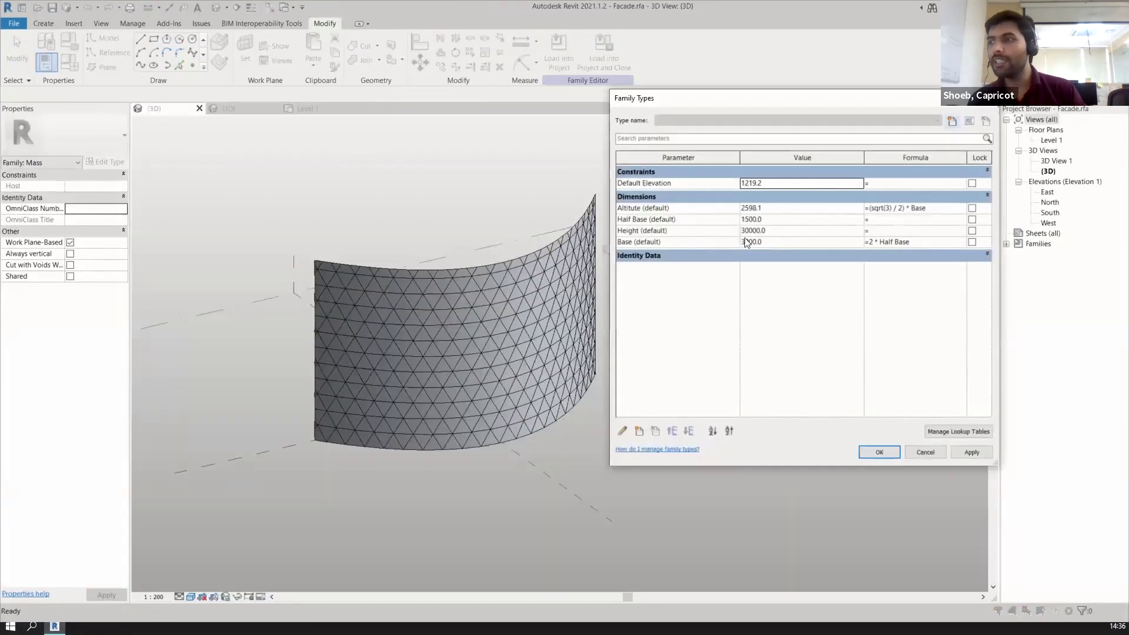
{"action": "left_click", "coordinate": [769, 209]}
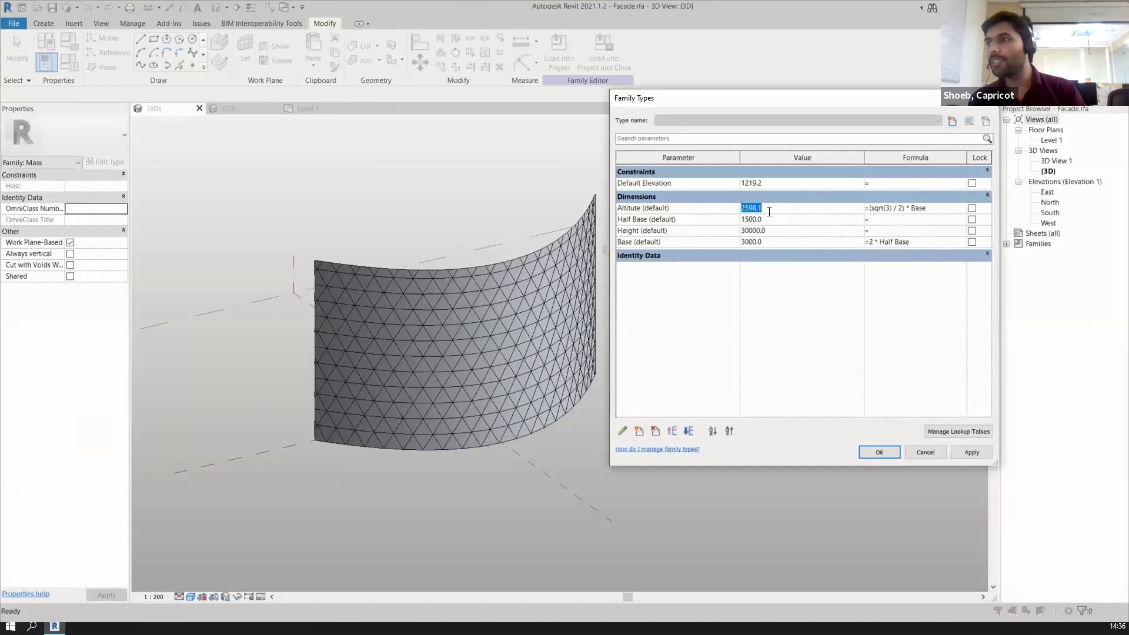
{"action": "left_click", "coordinate": [984, 106]}
{"action": "left_click", "coordinate": [307, 108]}
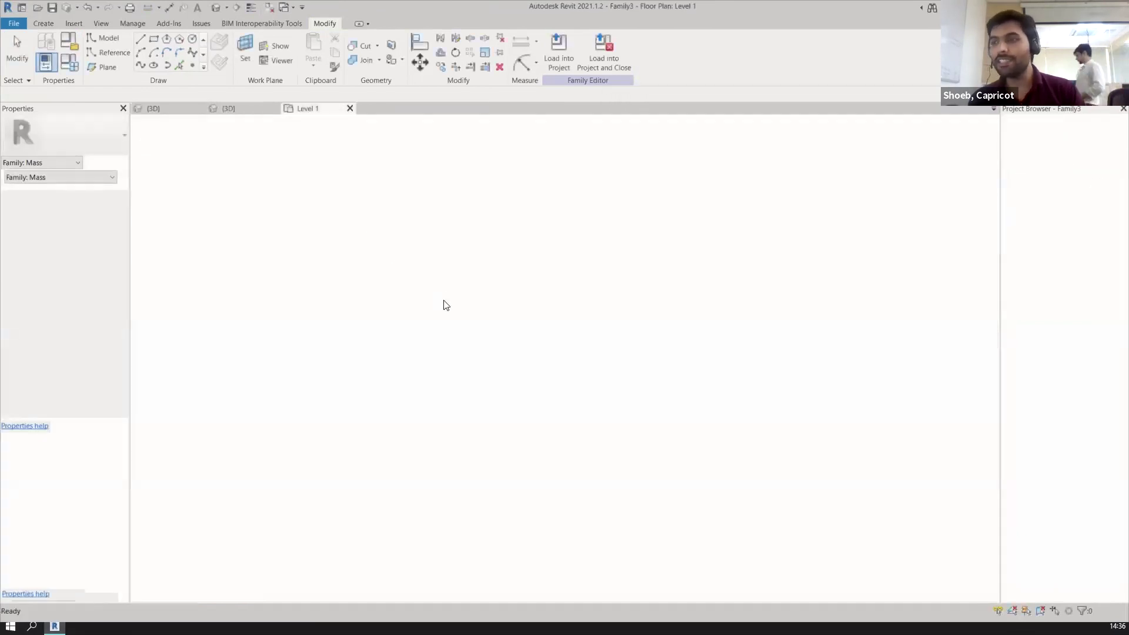
Try setting the tile pattern grid's horizontal spacing to 2598.1 and its vertical spacing to 1500
{"action": "left_click", "coordinate": [414, 183]}
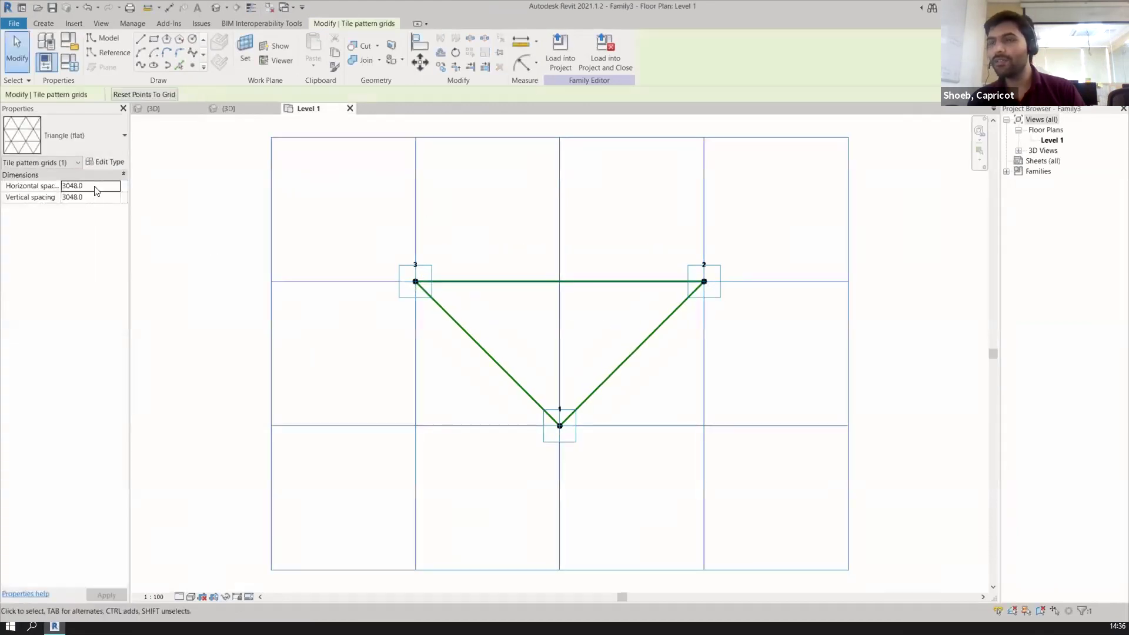
{"action": "left_click", "coordinate": [95, 187]}
{"action": "type", "text": "2598.1"}
{"action": "left_click", "coordinate": [95, 197]}
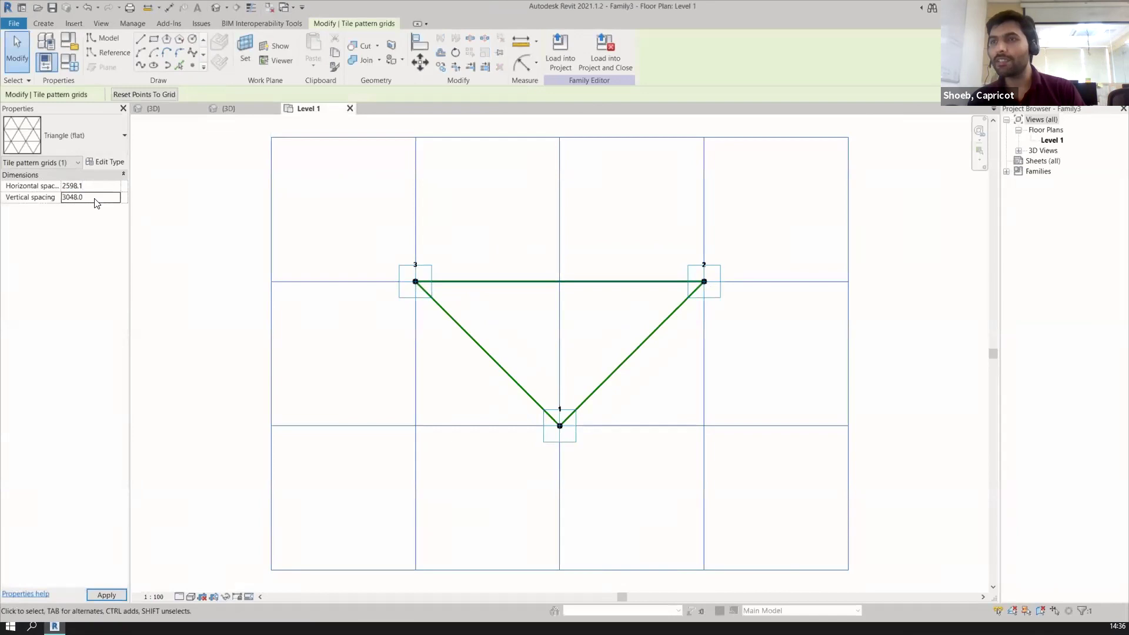
{"action": "type", "text": "150"}
{"action": "left_click", "coordinate": [179, 256]}
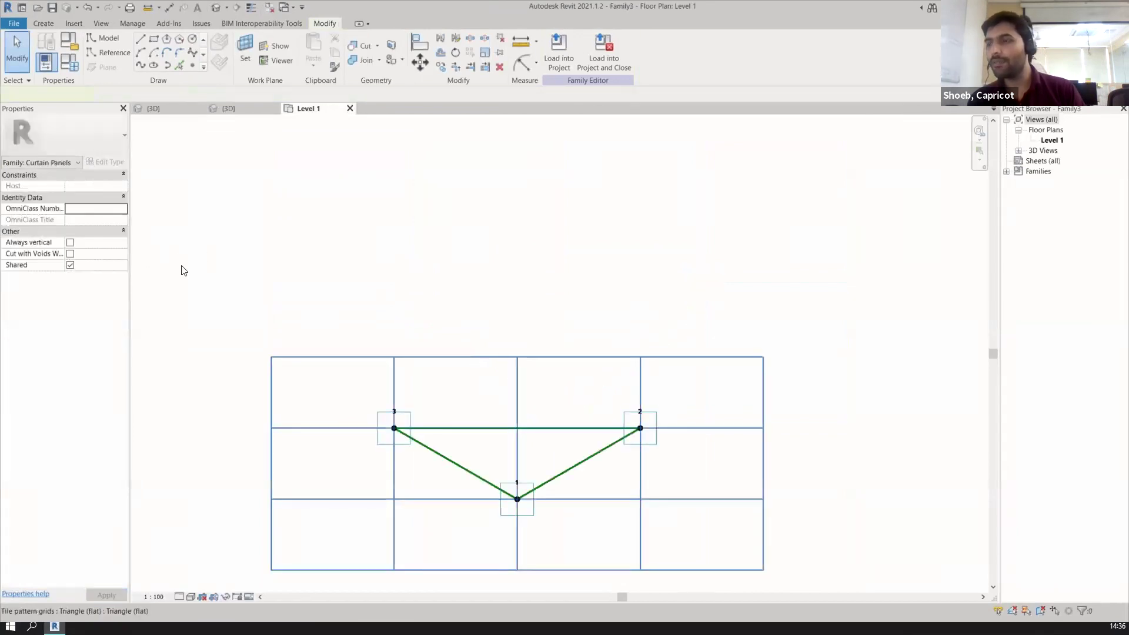
Set the tile pattern grid's horizontal spacing to 1500 and its vertical spacing to 2598.1
{"action": "left_click", "coordinate": [184, 271]}
{"action": "left_click", "coordinate": [99, 187]}
{"action": "type", "text": "1500"}
{"action": "left_click", "coordinate": [105, 198]}
{"action": "left_click", "coordinate": [628, 287]}
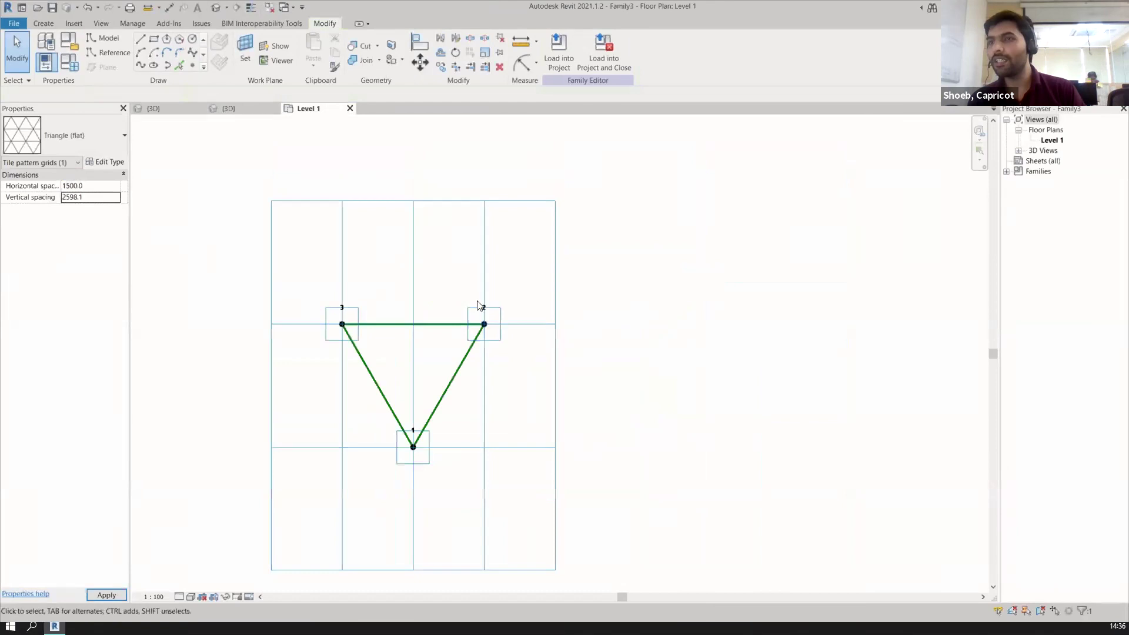
In the 3D view, place a reference point at the midpoint of the triangle edge between points 2 and 3
{"action": "left_click", "coordinate": [217, 7]}
{"action": "middle_click_drag", "start_coordinate": [453, 222], "coordinate": [515, 368], "text": "shift"}
{"action": "scroll", "coordinate": [515, 367], "scroll_direction": "up", "scroll_amount": 2}
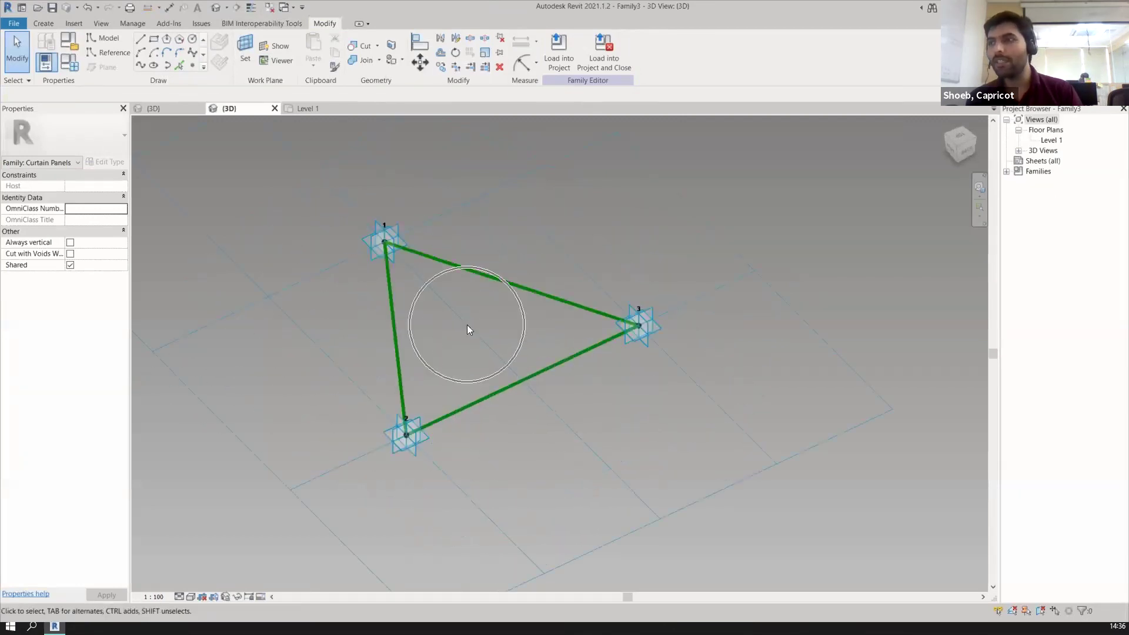
{"action": "left_click", "coordinate": [192, 65]}
{"action": "left_click", "coordinate": [522, 382]}
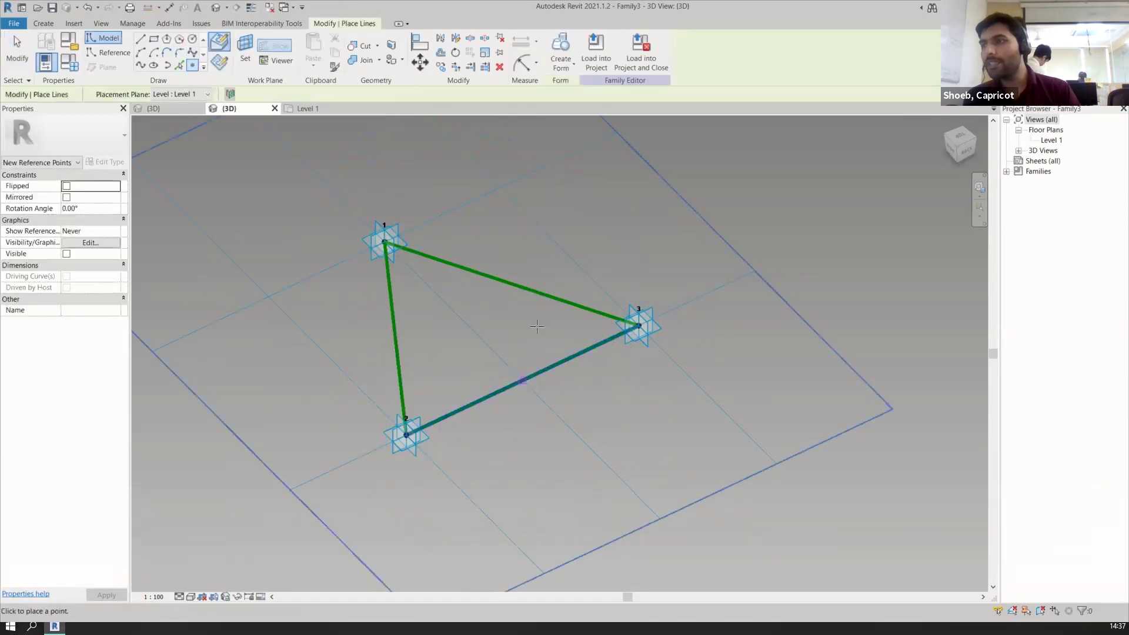
Connect point 1 to the midpoint of the edge between points 2 and 3, and make the connecting line a reference line
{"action": "key", "text": "Escape"}
{"action": "key", "text": "Escape"}
{"action": "left_click_drag", "start_coordinate": [508, 345], "coordinate": [561, 423]}
{"action": "left_click_drag", "start_coordinate": [362, 200], "coordinate": [418, 266]}
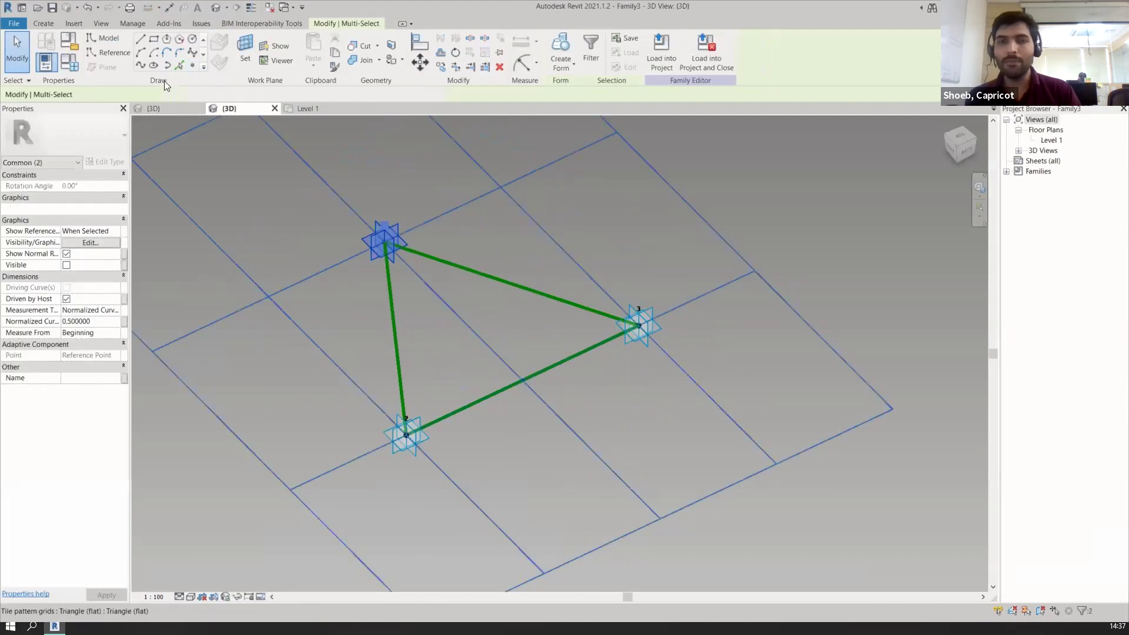
{"action": "left_click", "coordinate": [564, 301]}
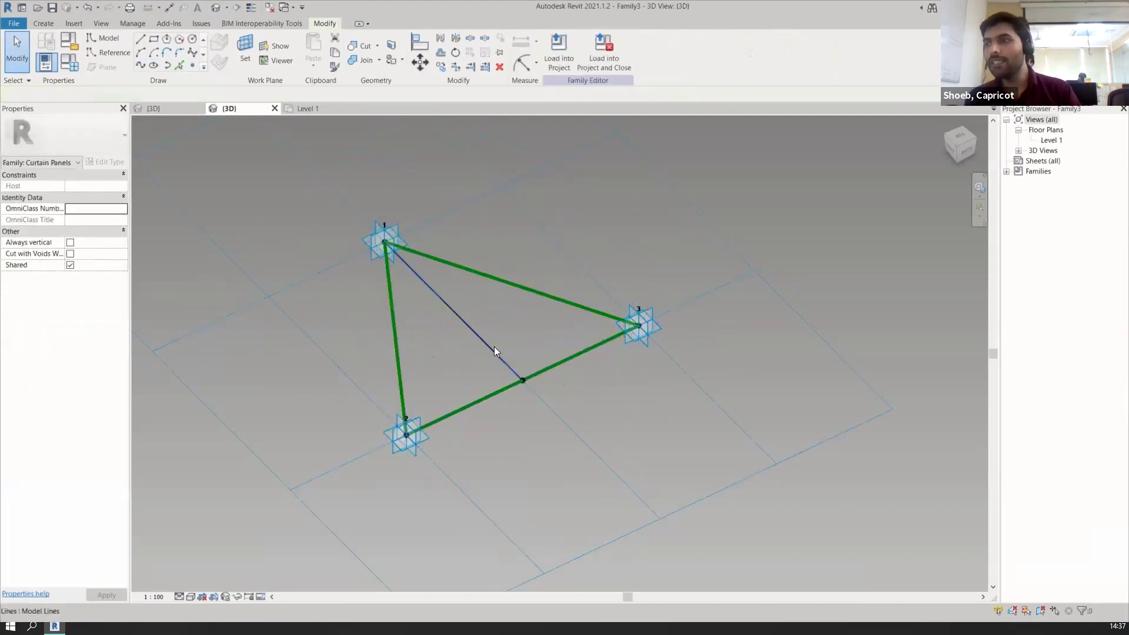
{"action": "left_click", "coordinate": [68, 277]}
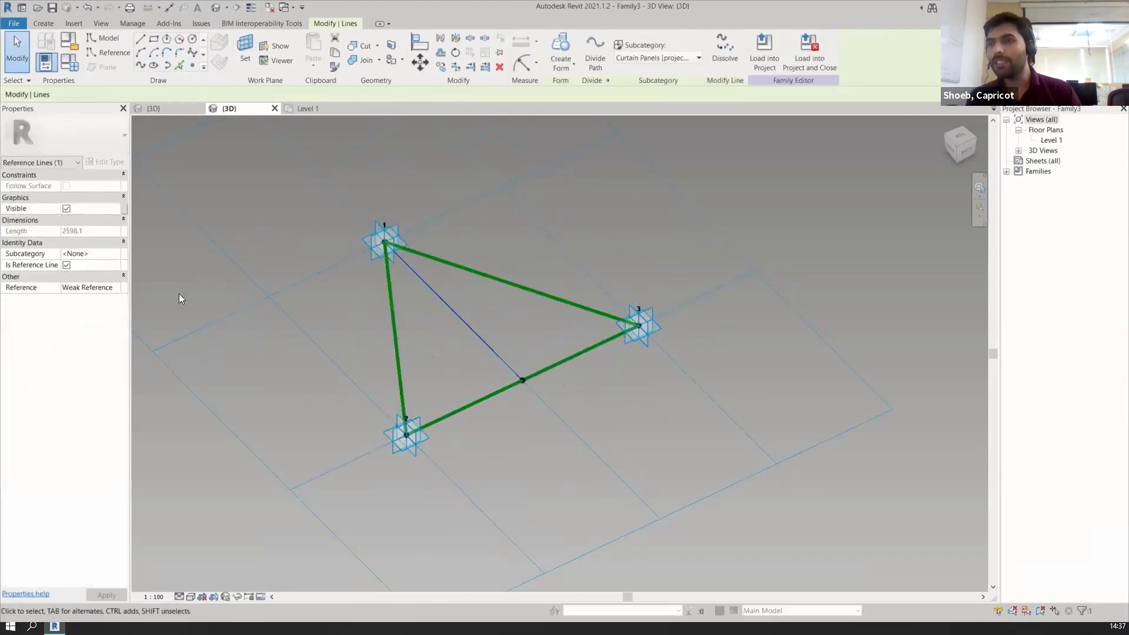
{"action": "left_click", "coordinate": [488, 319]}
Set the 3D view's scale to 1:10
{"action": "scroll", "coordinate": [489, 319], "scroll_direction": "up", "scroll_amount": 1}
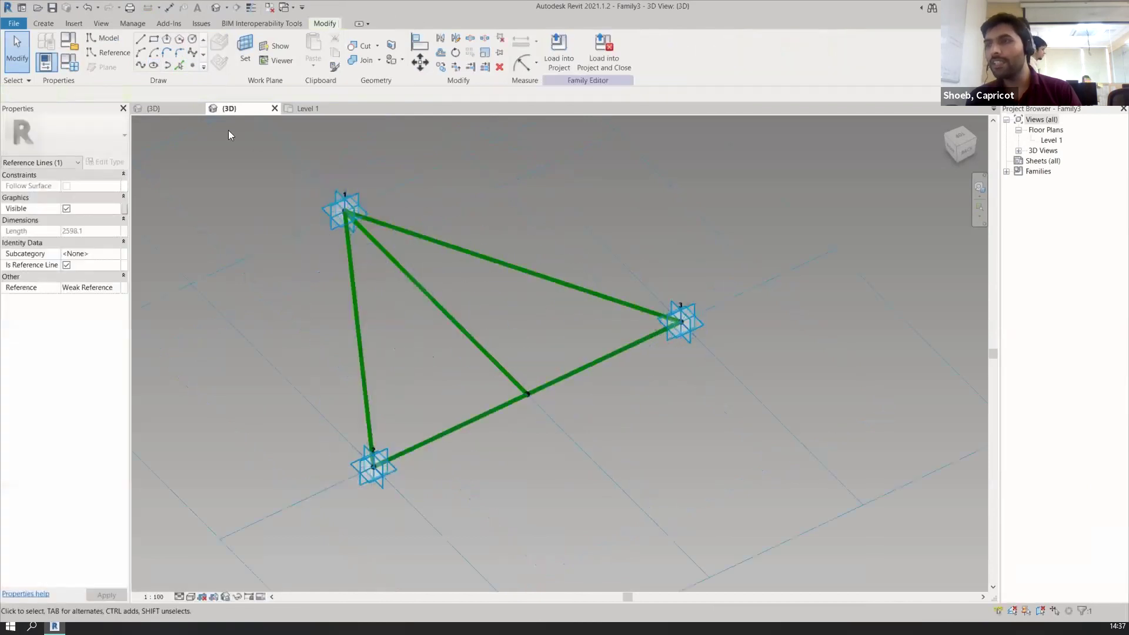
{"action": "left_click", "coordinate": [312, 271]}
{"action": "left_click", "coordinate": [154, 596]}
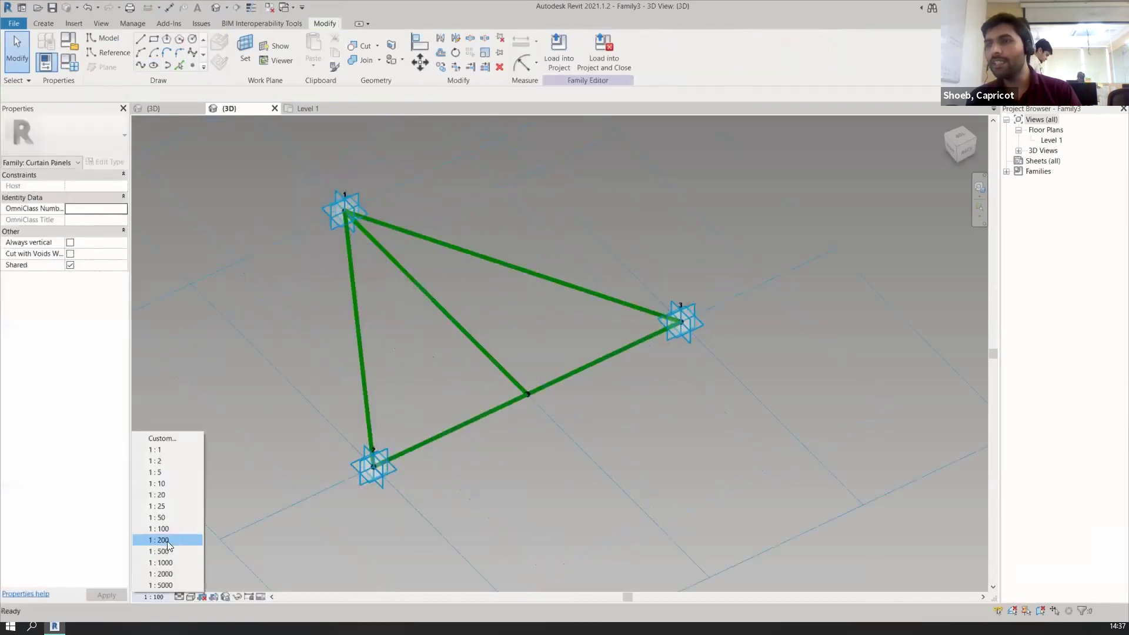
{"action": "left_click", "coordinate": [172, 483]}
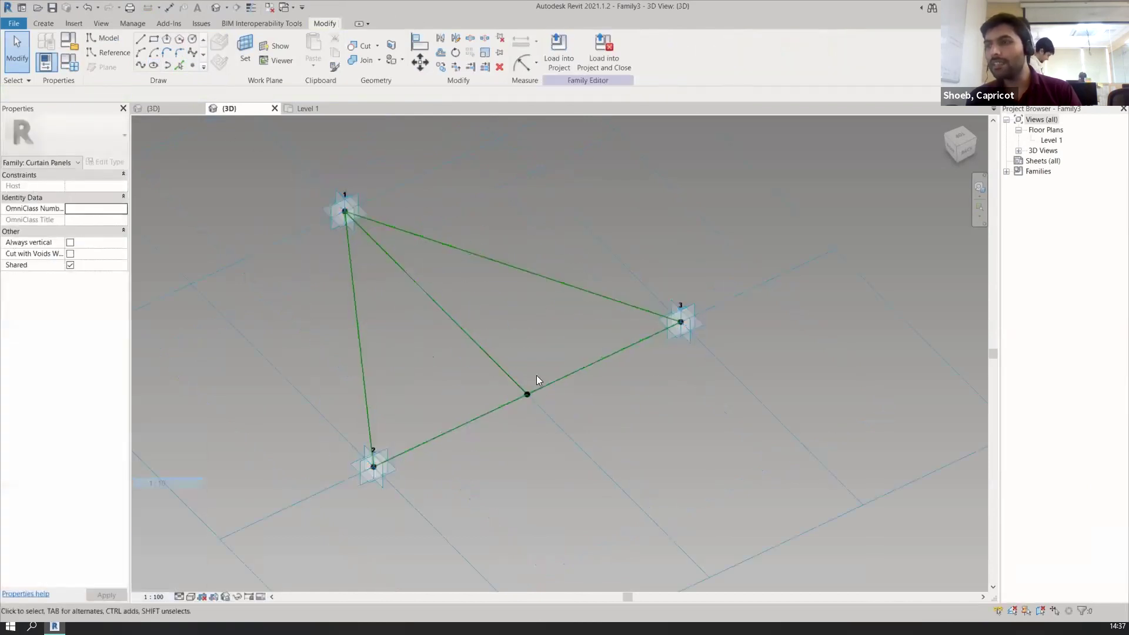
Place a reference point on the line from point 1 to the opposite edge's midpoint, and widen the property names for reading
{"action": "left_click", "coordinate": [193, 65]}
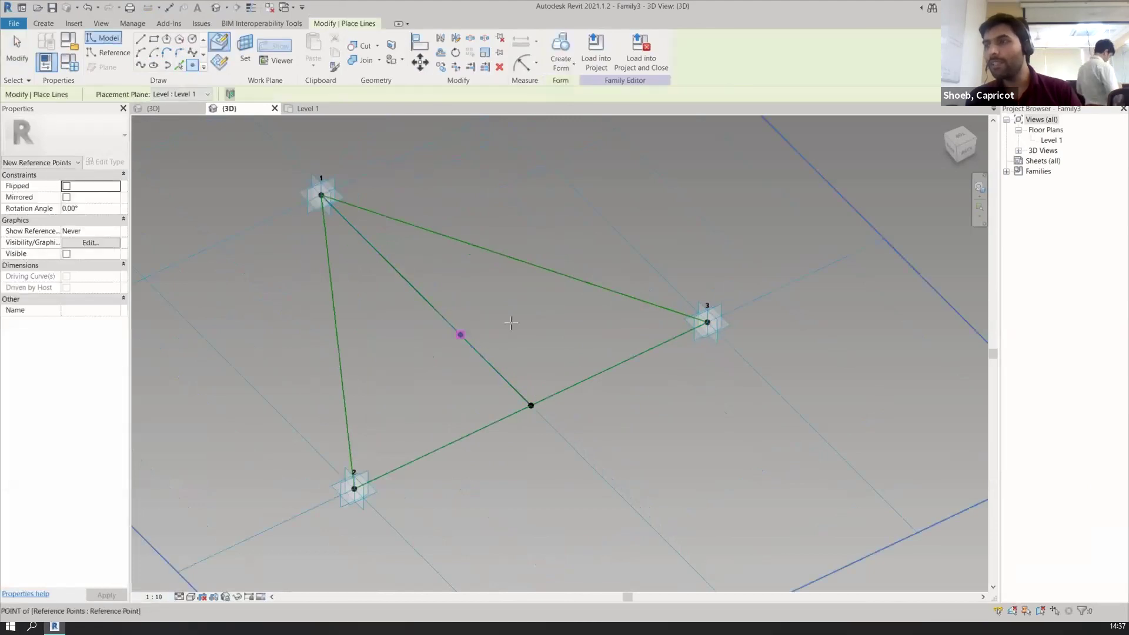
{"action": "left_click", "coordinate": [461, 335]}
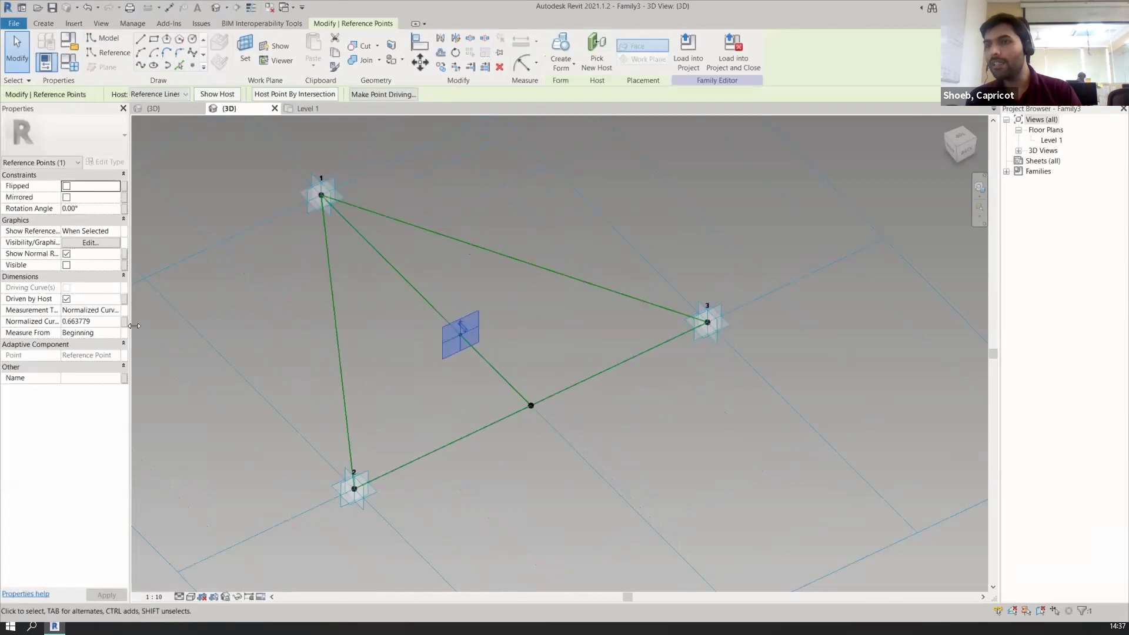
{"action": "left_click_drag", "start_coordinate": [134, 326], "coordinate": [191, 326]}
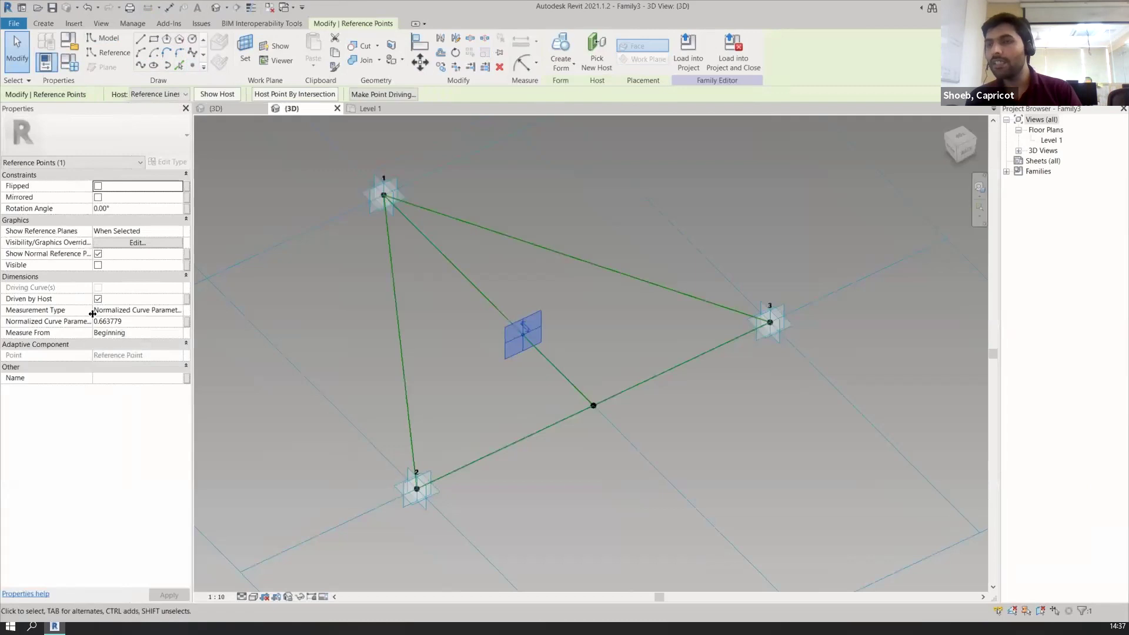
{"action": "left_click_drag", "start_coordinate": [92, 314], "coordinate": [106, 314]}
Set the normalized curve parameter of the reference point on the median line to 0.5
{"action": "left_click", "coordinate": [166, 321]}
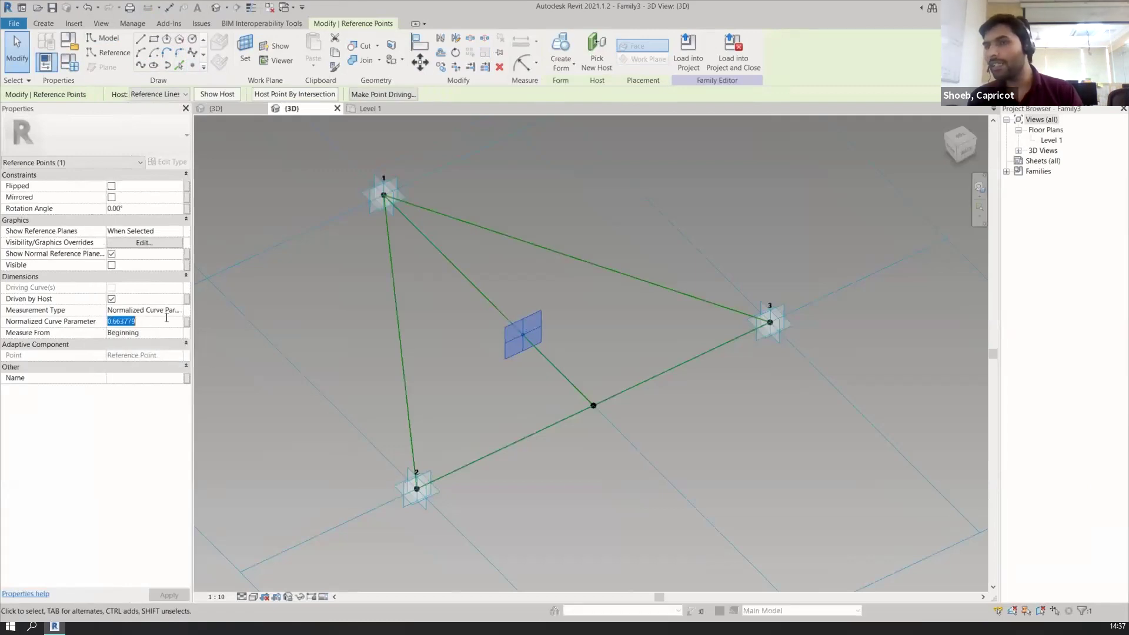
{"action": "type", "text": "0.5"}
{"action": "left_click", "coordinate": [170, 596]}
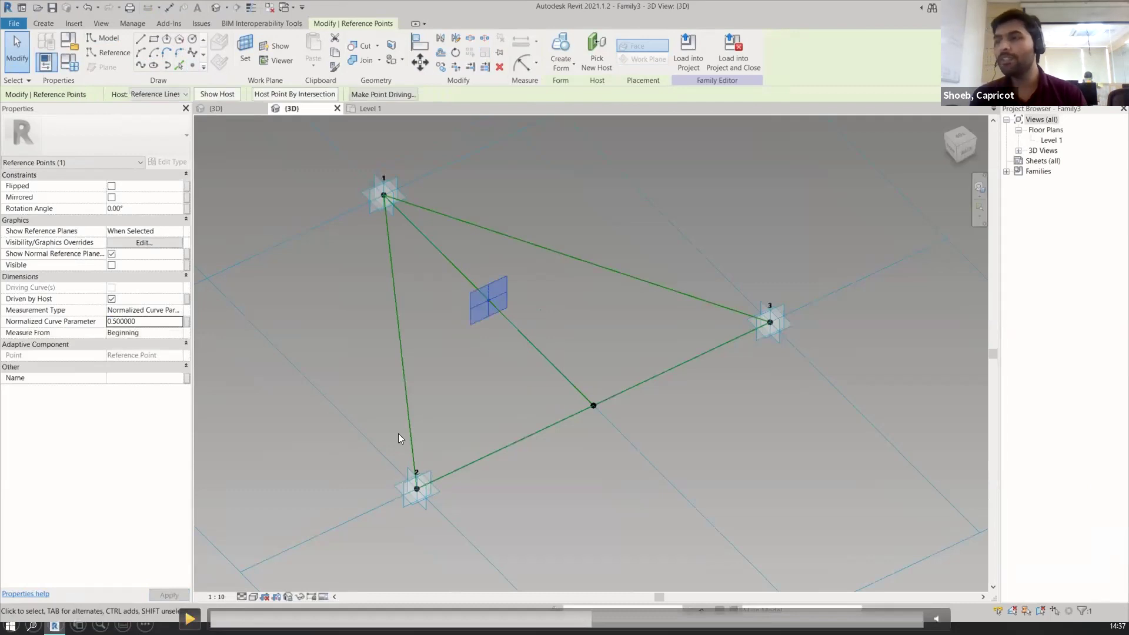
{"action": "key", "text": "ctrl"}
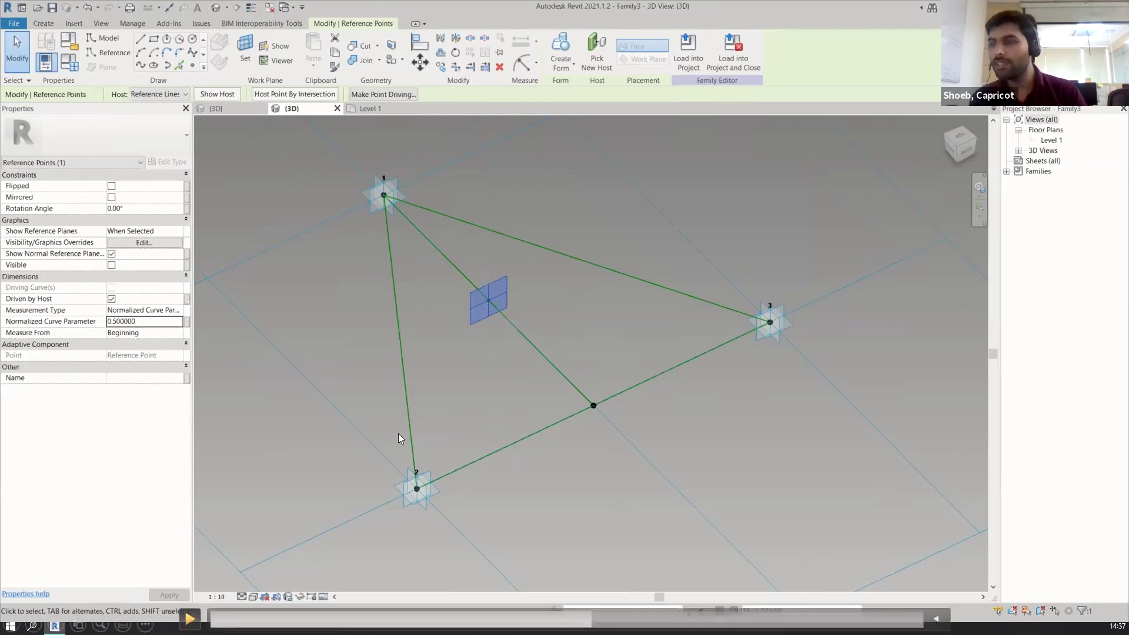
{"action": "key", "text": "space"}
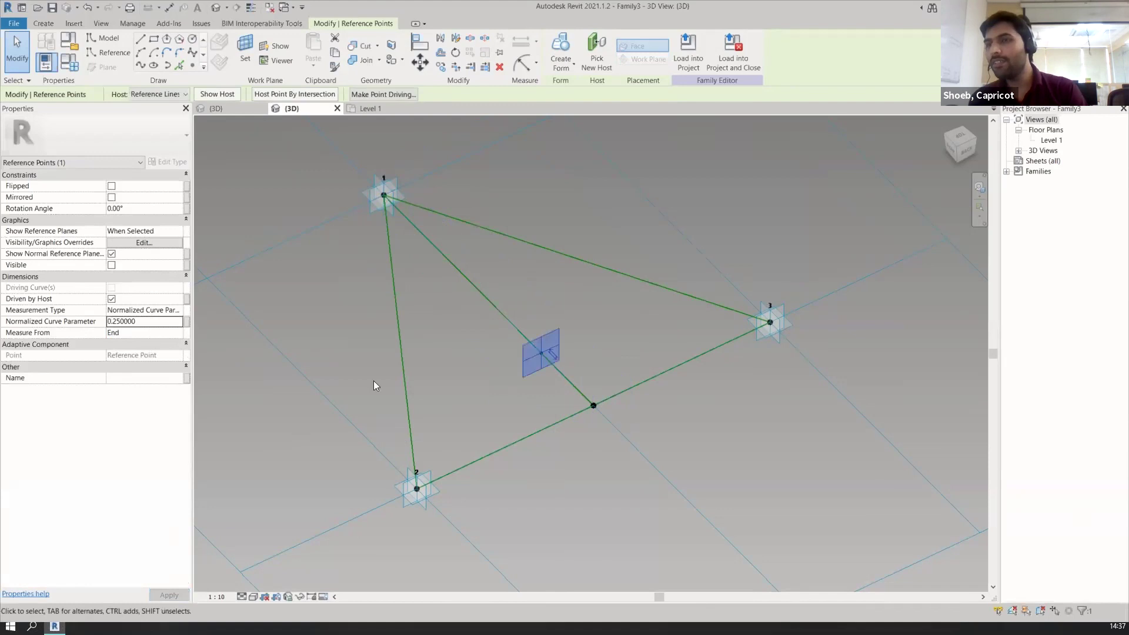
Set the median reference point's normalized curve parameter to 0.3333, measured from the end
{"action": "double_click", "coordinate": [162, 327]}
{"action": "type", "text": ".3"}
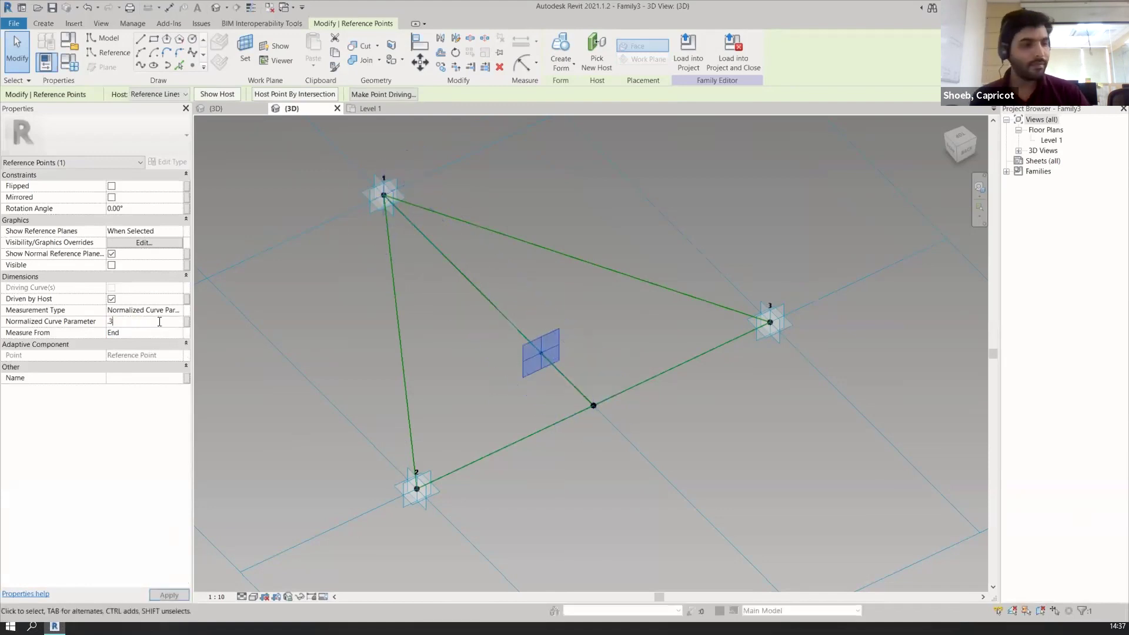
{"action": "type", "text": "333"}
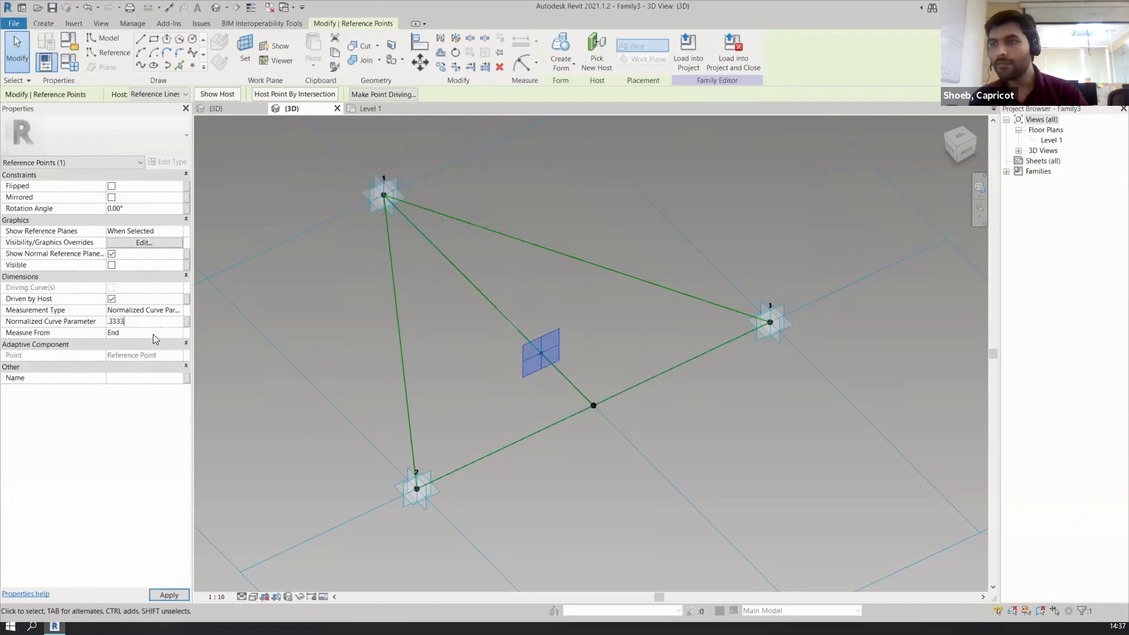
{"action": "left_click", "coordinate": [169, 594]}
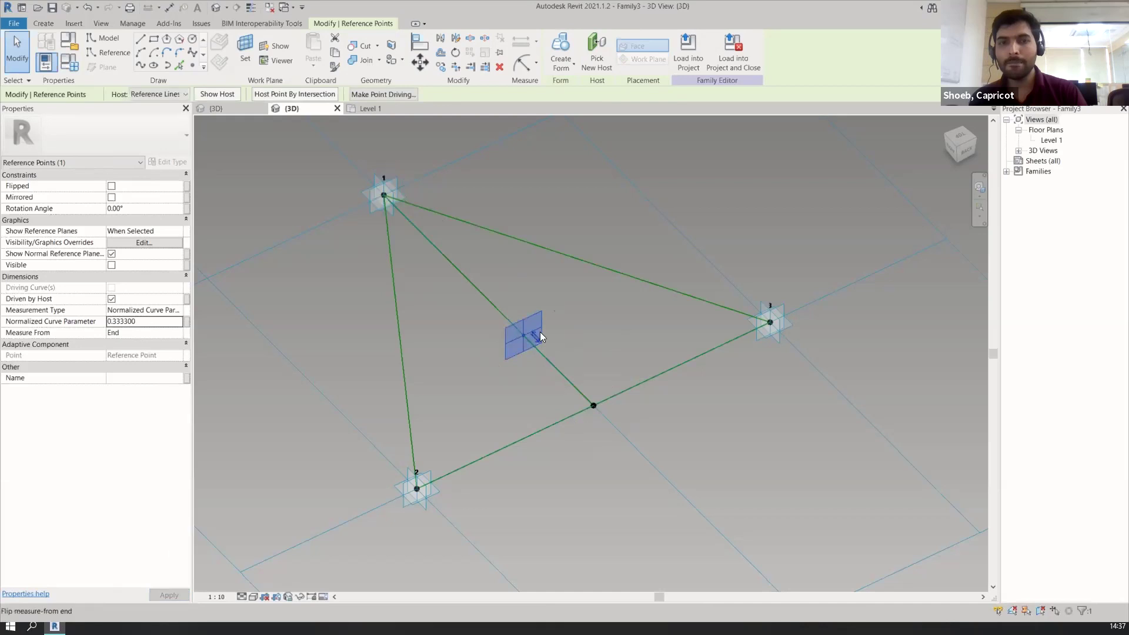
Associate the point's normalized curve parameter with a new instance family parameter named Centroid
{"action": "middle_click_drag", "start_coordinate": [594, 328], "coordinate": [575, 327], "text": "shift"}
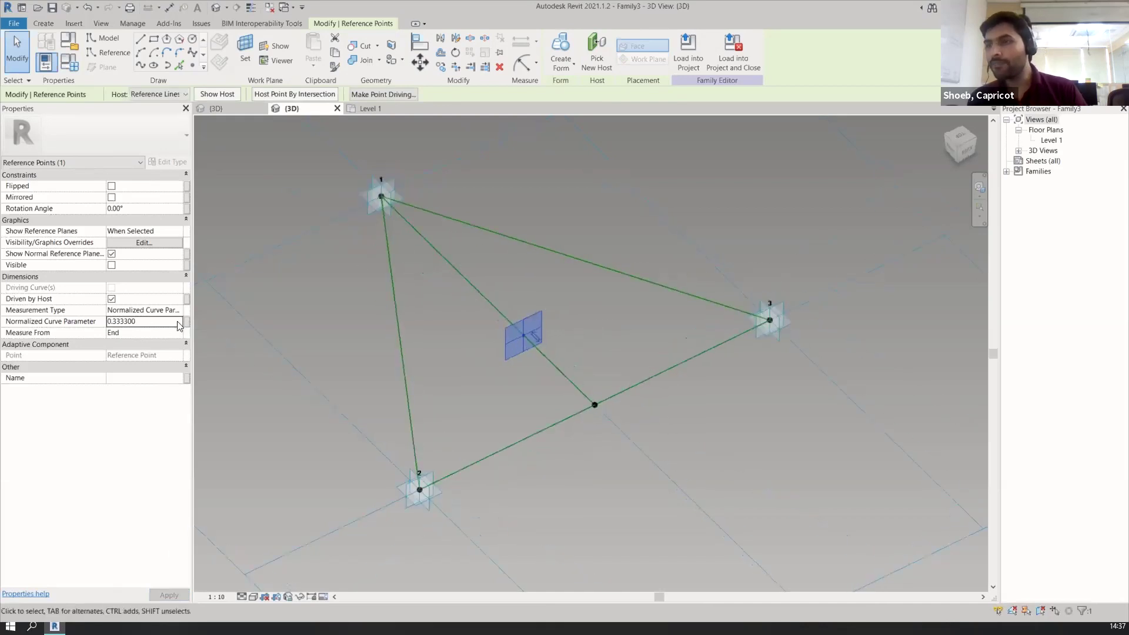
{"action": "left_click", "coordinate": [188, 323]}
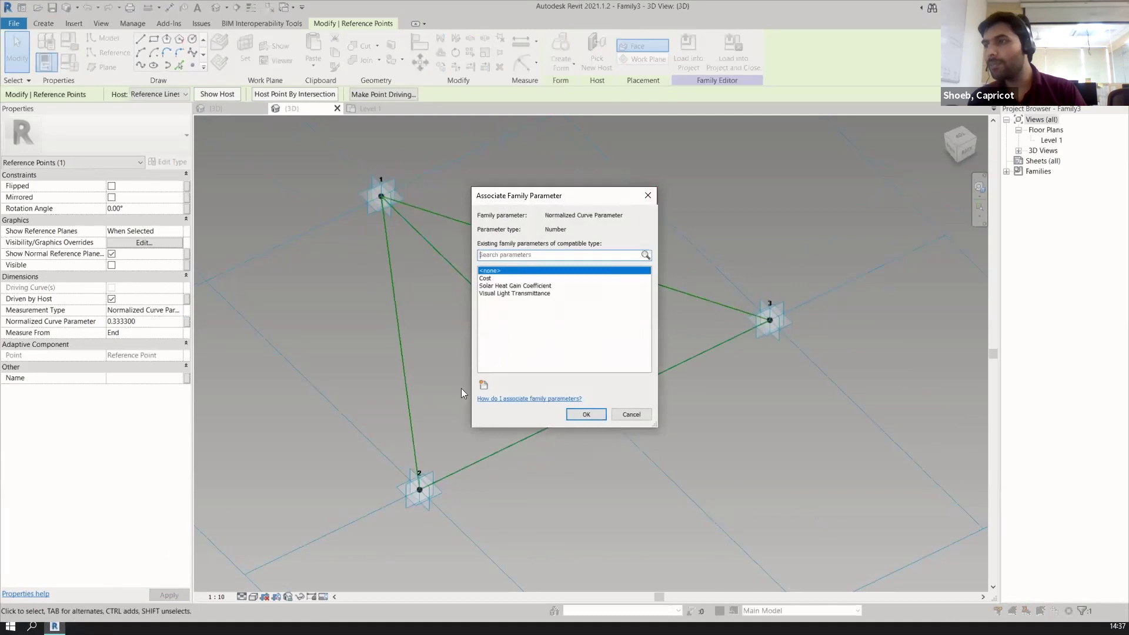
{"action": "left_click", "coordinate": [484, 386]}
{"action": "type", "text": "Centroid"}
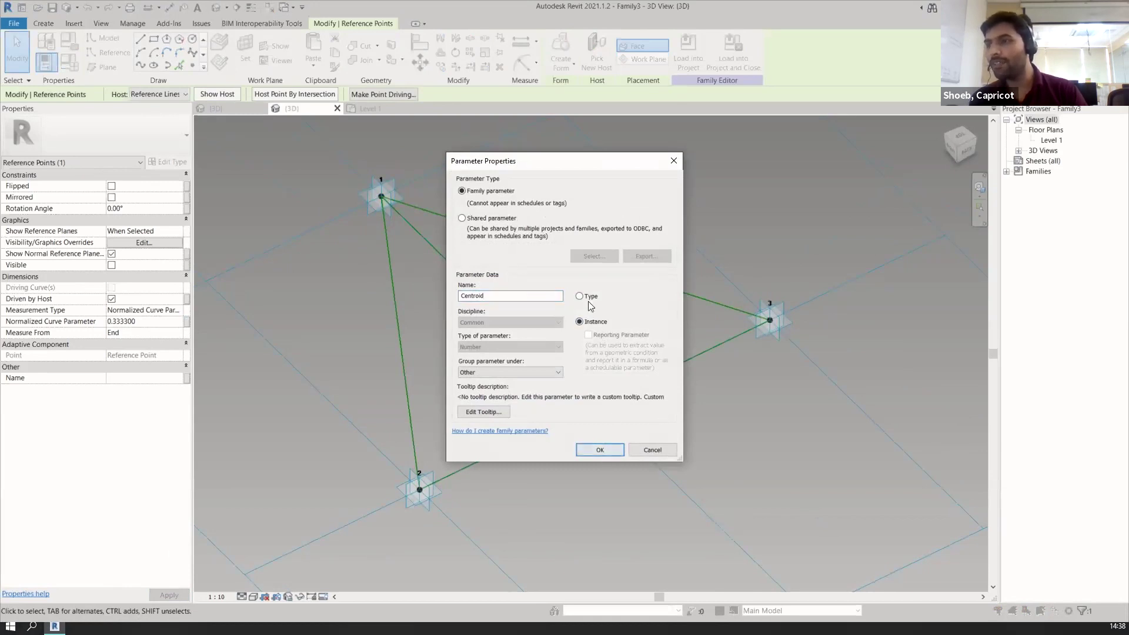
{"action": "left_click", "coordinate": [595, 449]}
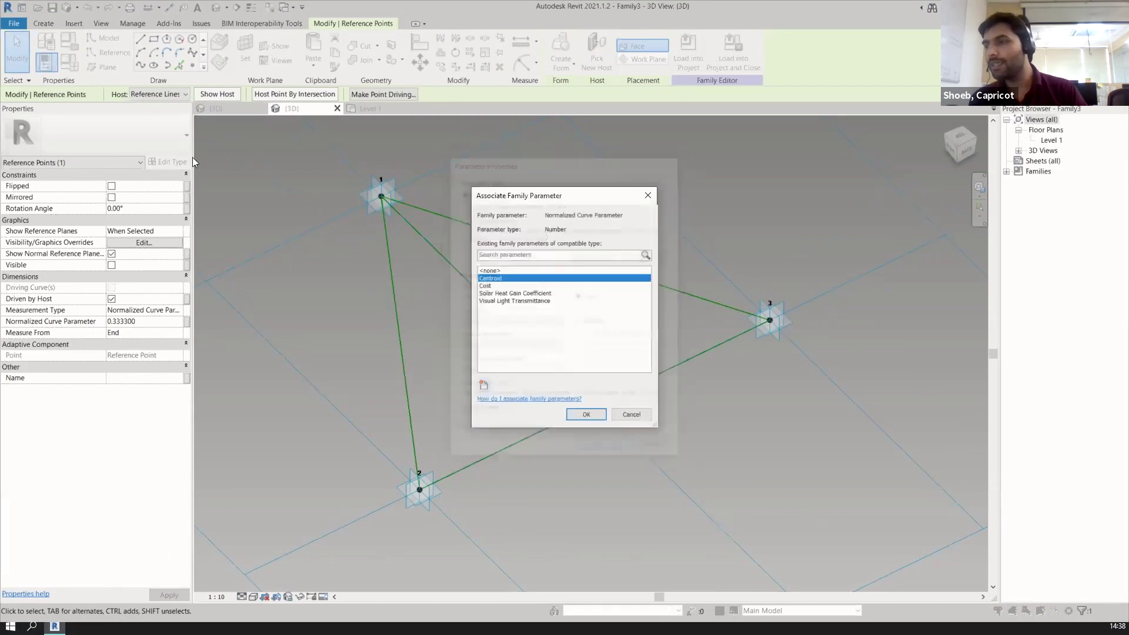
{"action": "left_click", "coordinate": [587, 416]}
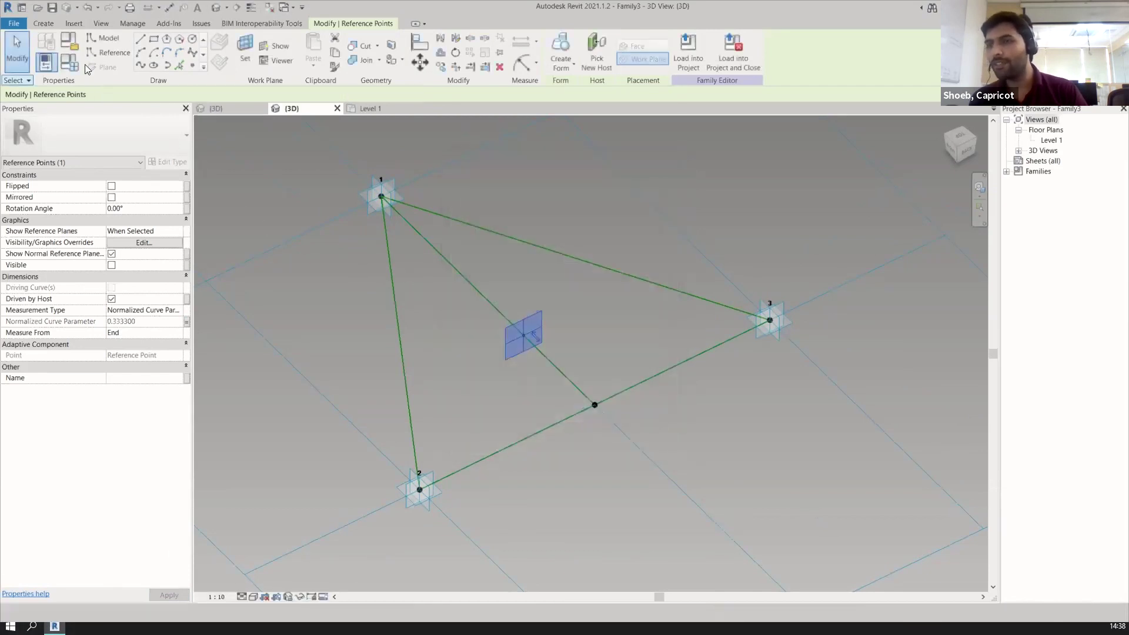
Give the Centroid parameter the formula 0.3333 in the family types
{"action": "key", "text": "ctrl"}
{"action": "left_click", "coordinate": [787, 318]}
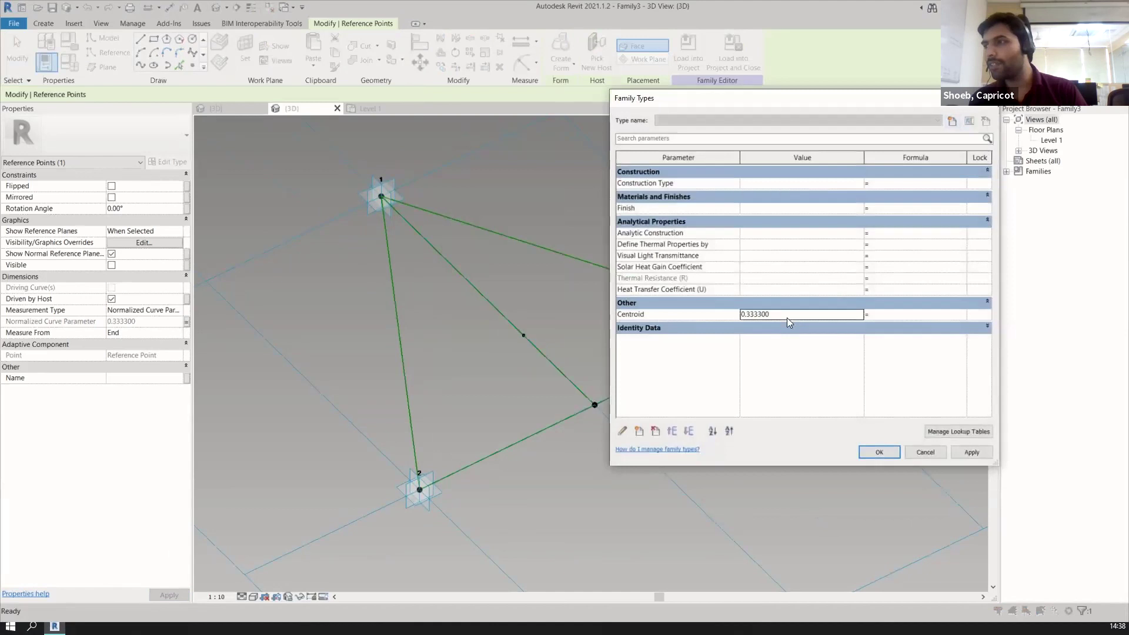
{"action": "left_click", "coordinate": [884, 314]}
{"action": "left_click", "coordinate": [960, 453]}
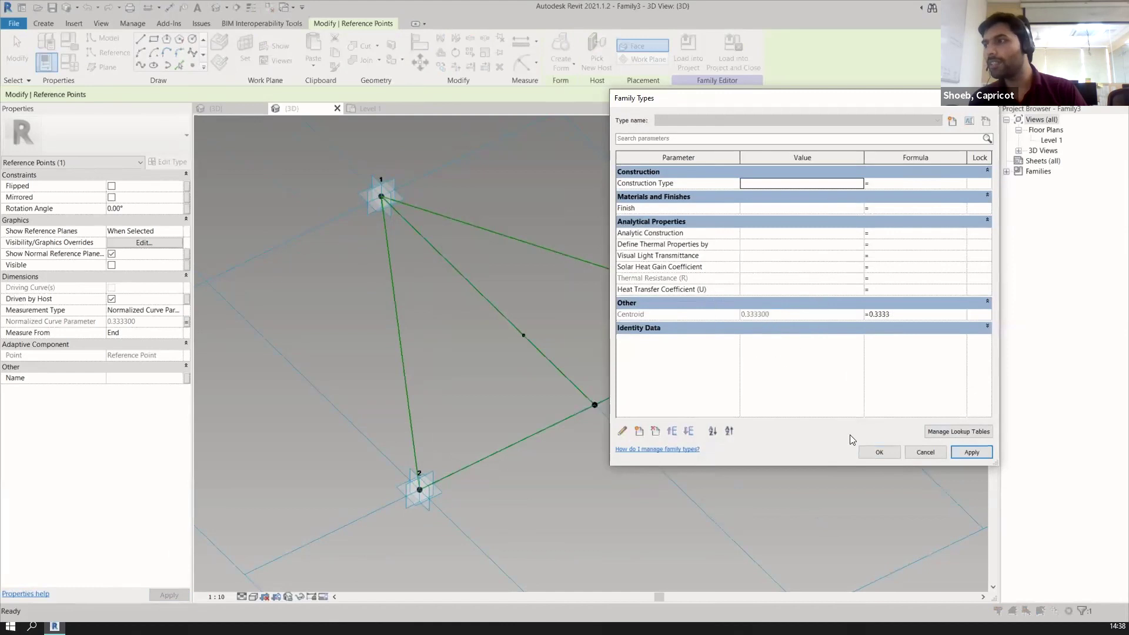
{"action": "left_click", "coordinate": [879, 452]}
{"action": "left_click", "coordinate": [573, 337]}
With 3D snapping on, draw reference lines from the centroid point to the midpoints of all three triangle edges
{"action": "middle_click_drag", "start_coordinate": [496, 327], "coordinate": [598, 331], "text": "shift"}
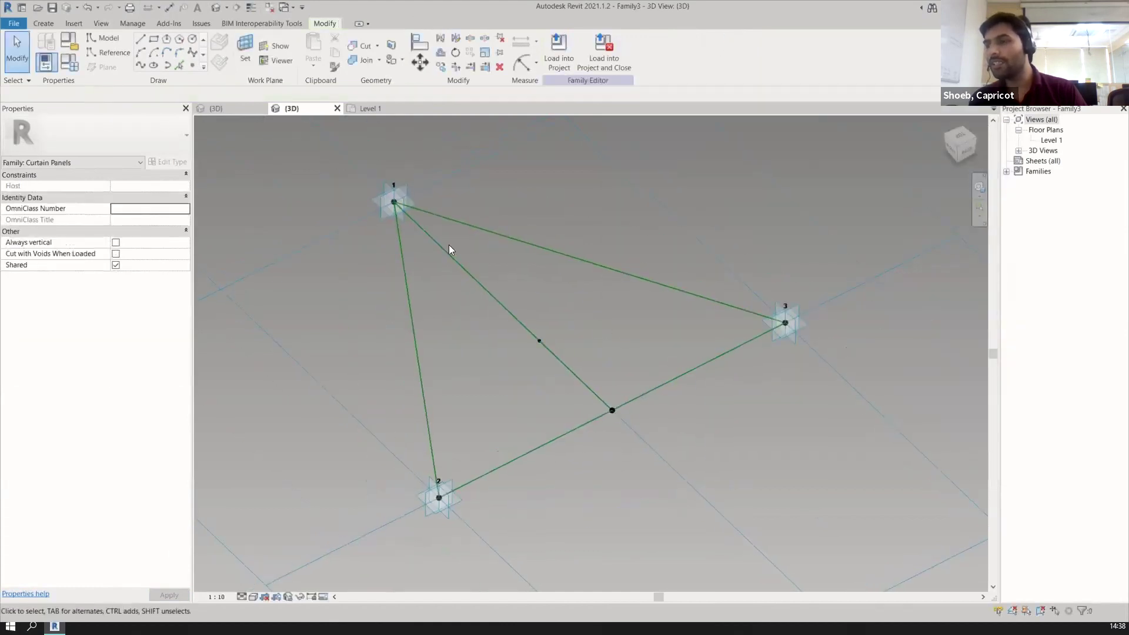
{"action": "left_click", "coordinate": [112, 51]}
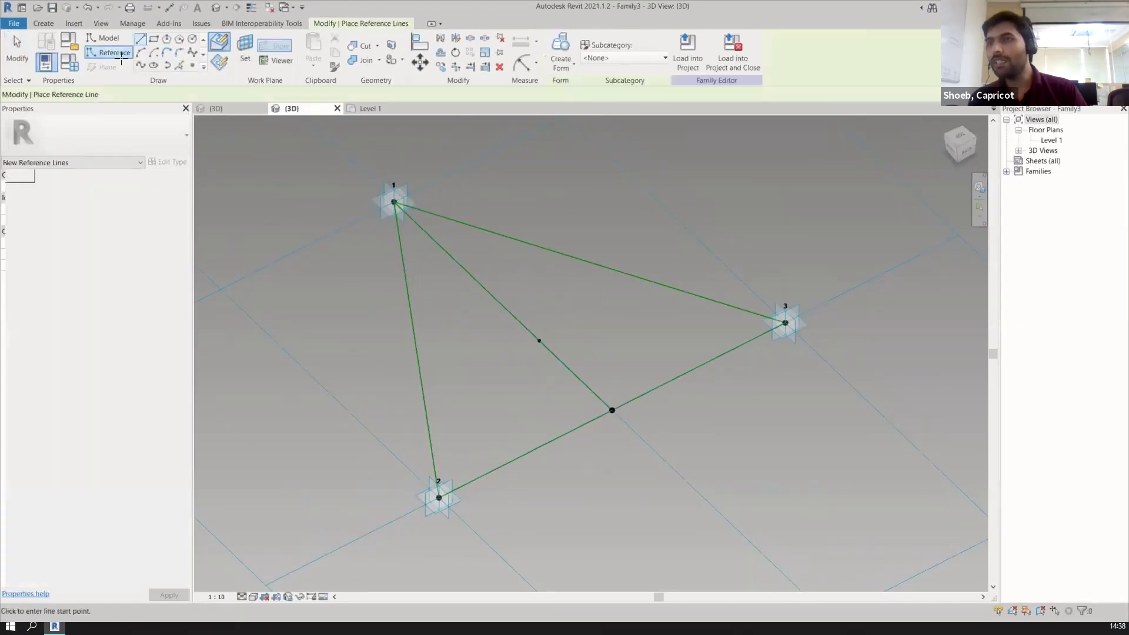
{"action": "left_click", "coordinate": [446, 94]}
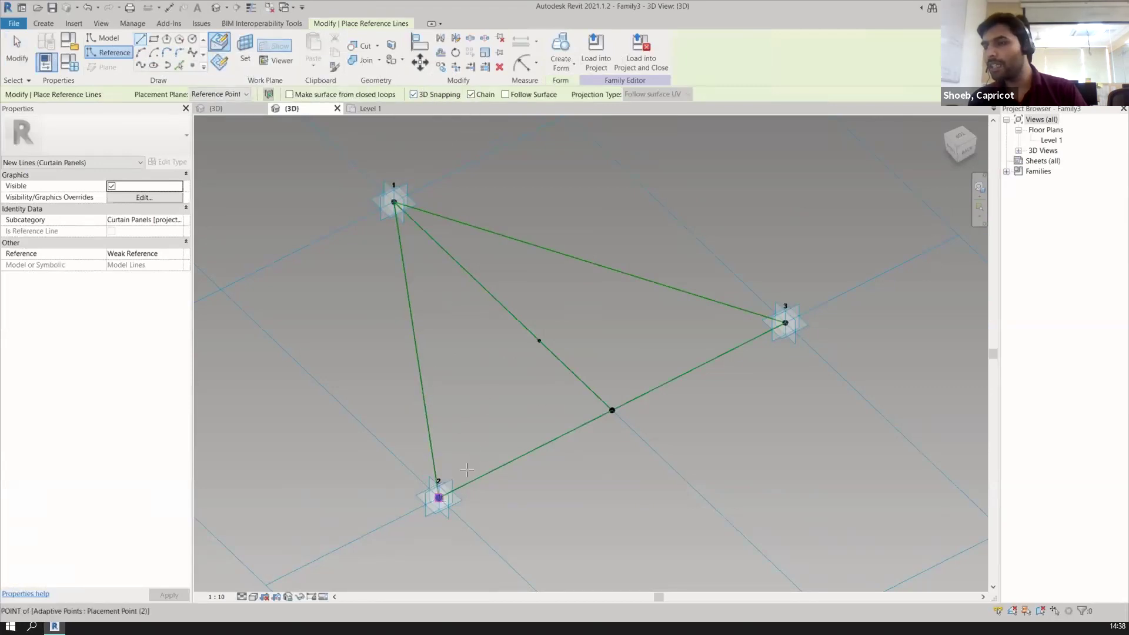
{"action": "left_click", "coordinate": [540, 341]}
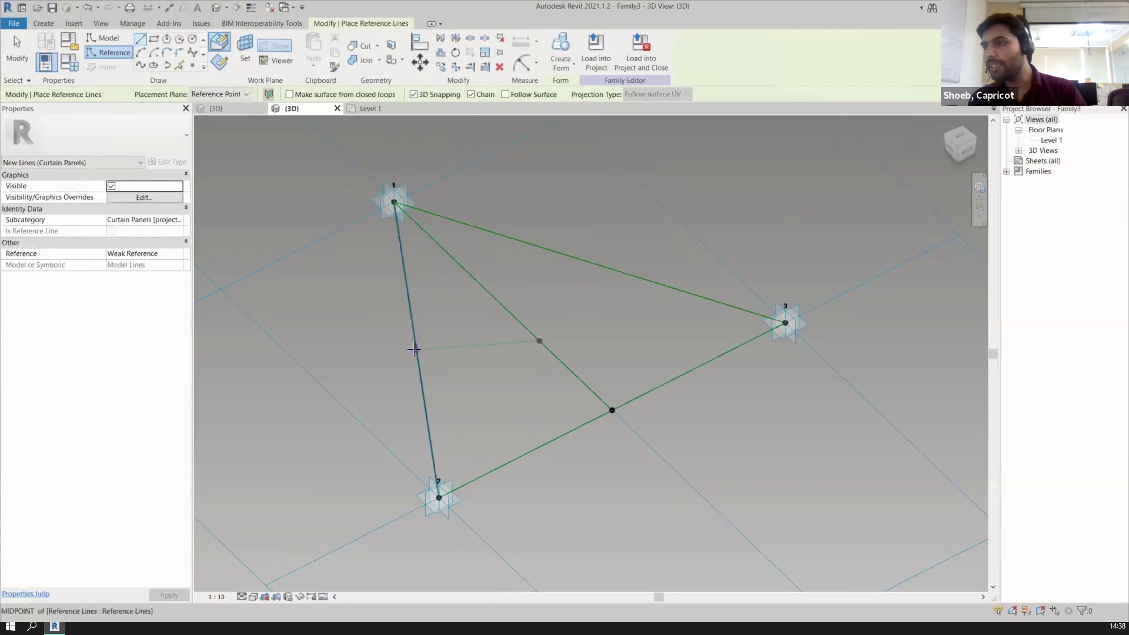
{"action": "left_click", "coordinate": [415, 351]}
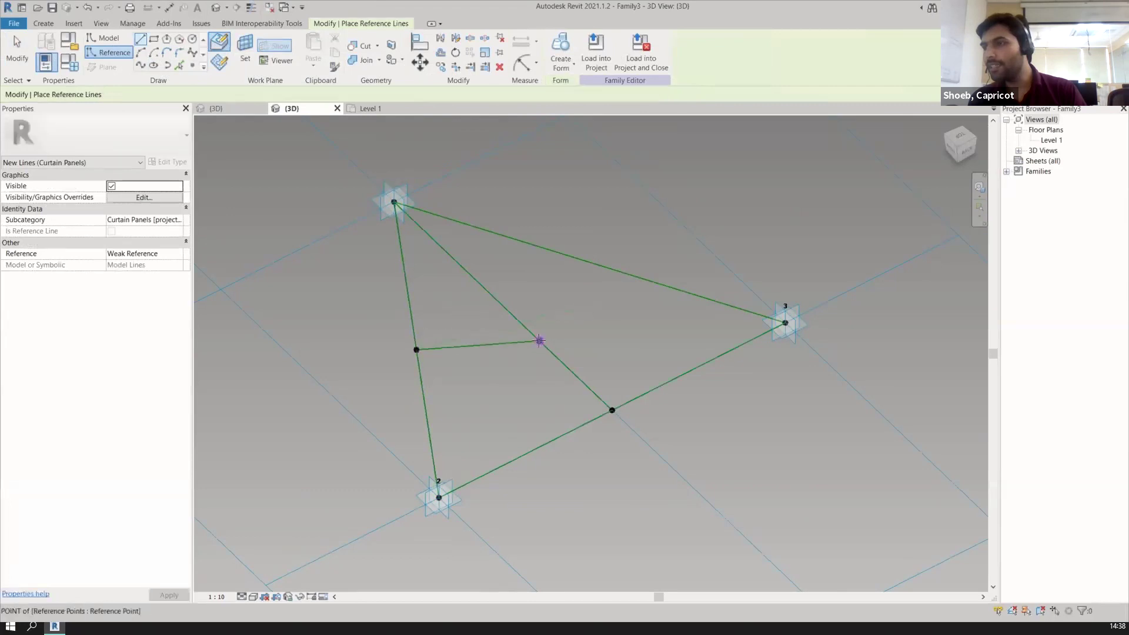
{"action": "left_click", "coordinate": [590, 262]}
{"action": "left_click", "coordinate": [540, 341]}
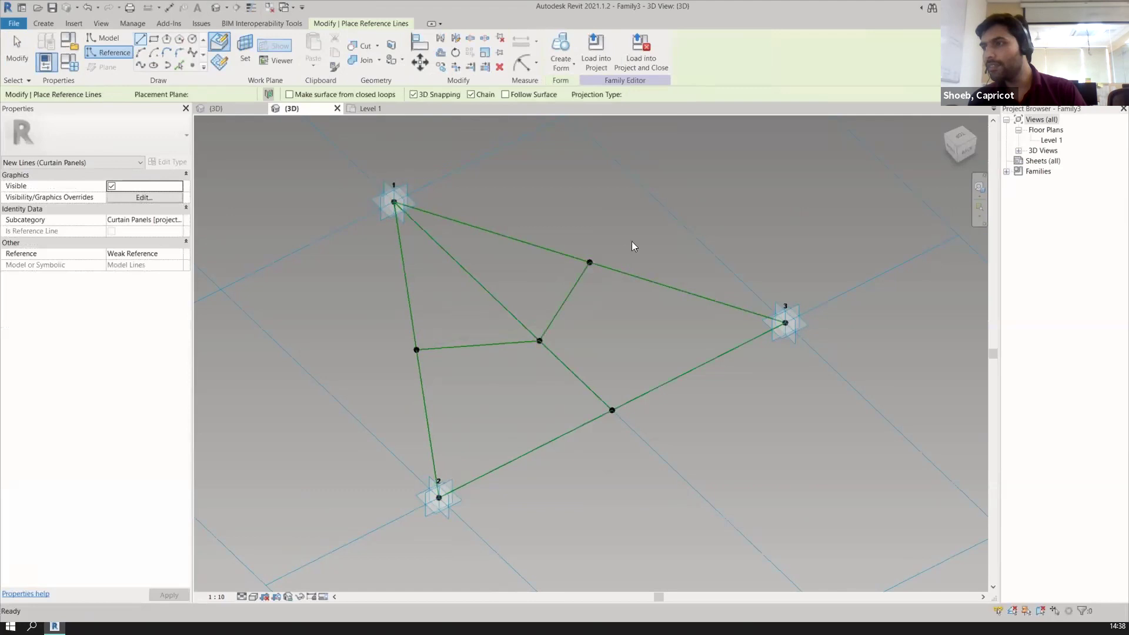
{"action": "left_click", "coordinate": [539, 341]}
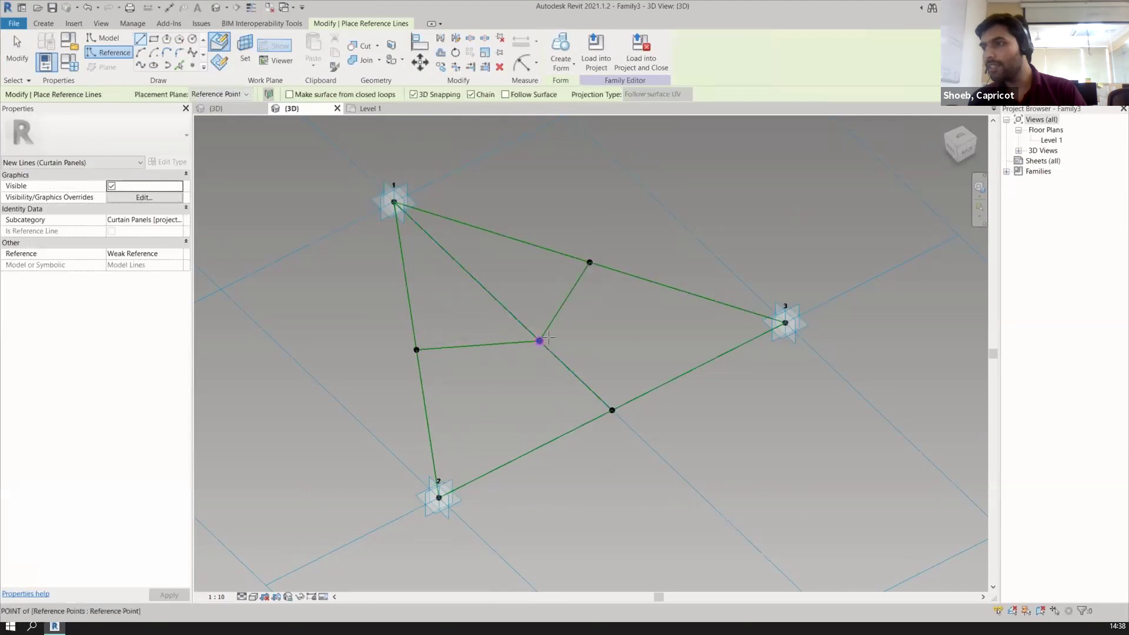
{"action": "left_click", "coordinate": [613, 410]}
{"action": "key", "text": "Escape"}
{"action": "key", "text": "Escape"}
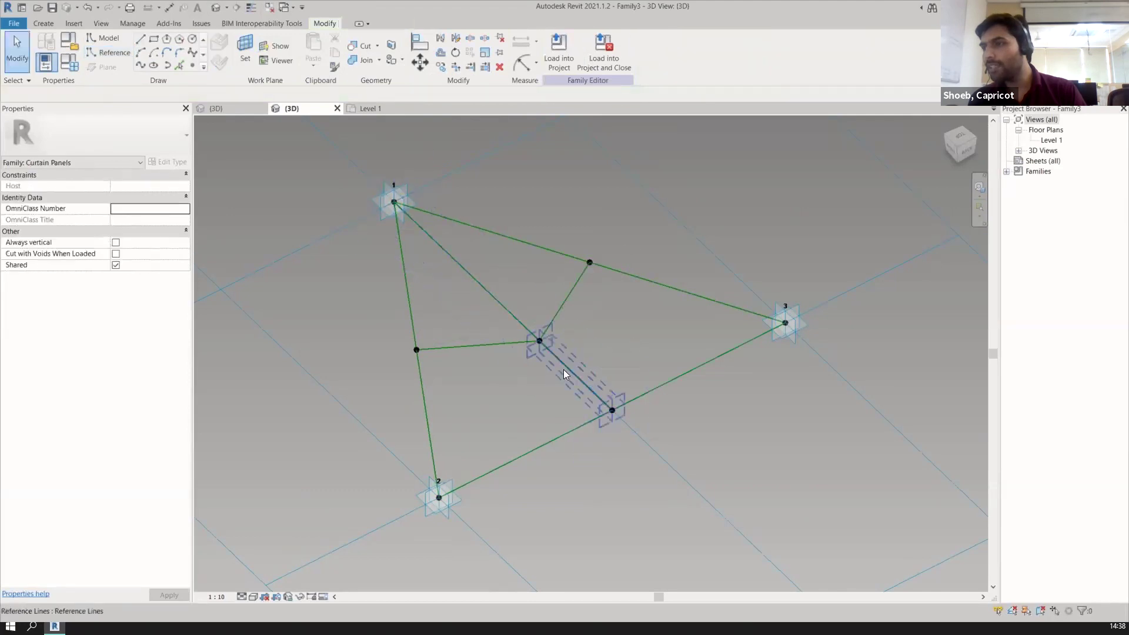
Temporarily hide the two overlapping reference lines along the median, and reset the temporary hiding
{"action": "key", "text": "Tab"}
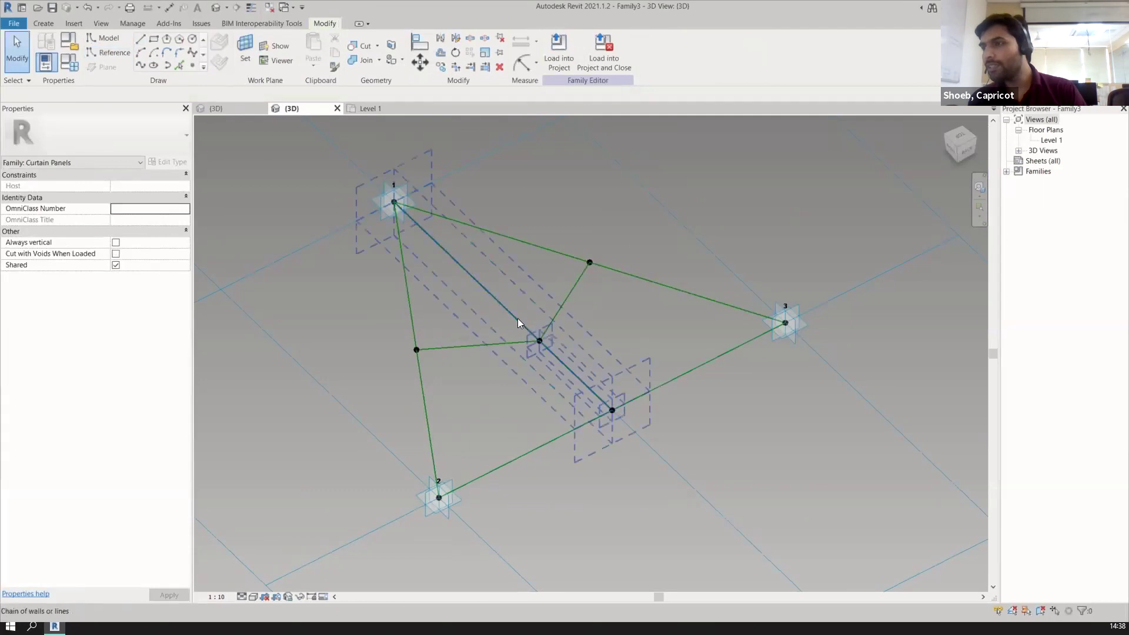
{"action": "left_click", "coordinate": [520, 319]}
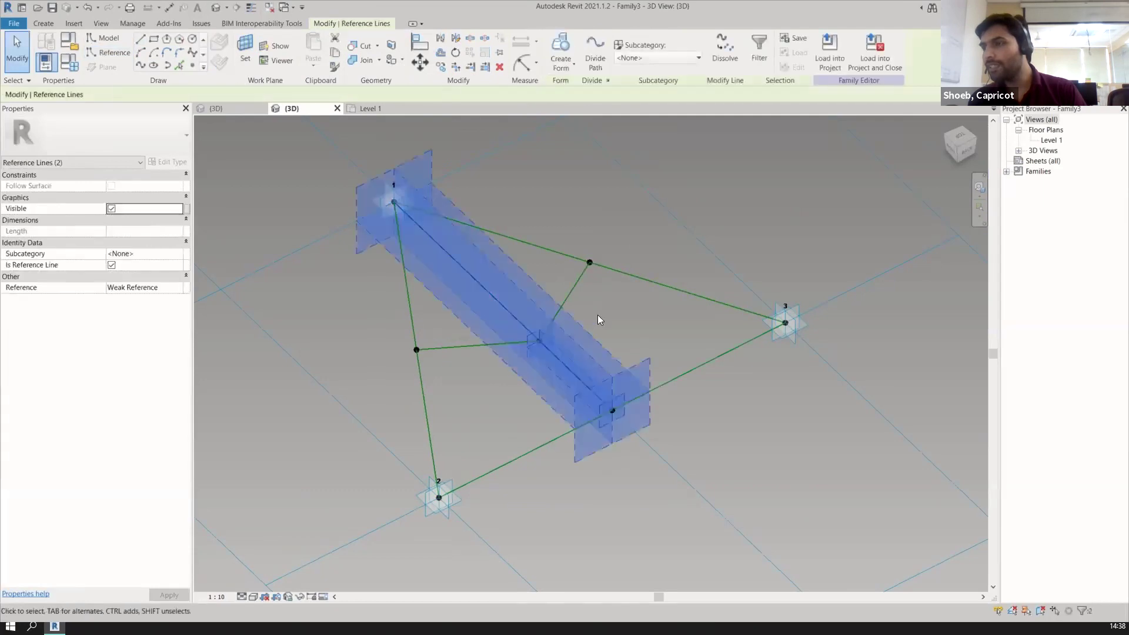
{"action": "key", "text": "h"}
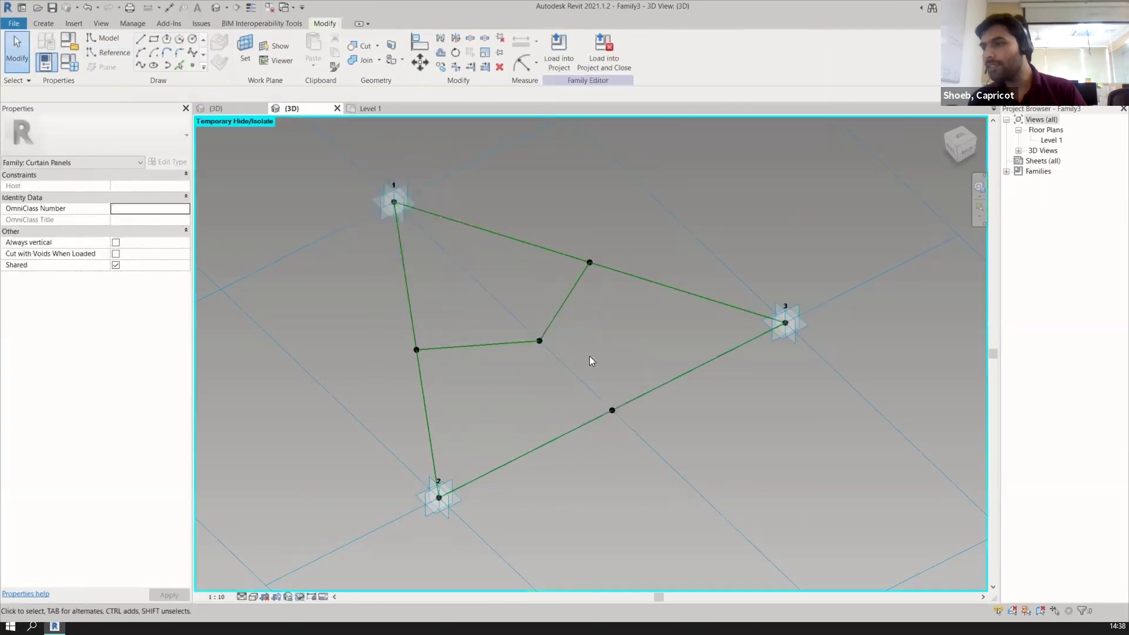
{"action": "key", "text": "h"}
{"action": "key", "text": "r"}
Temporarily hide the long median reference line that overlaps the line from the centroid to the edge midpoint
{"action": "key", "text": "Tab"}
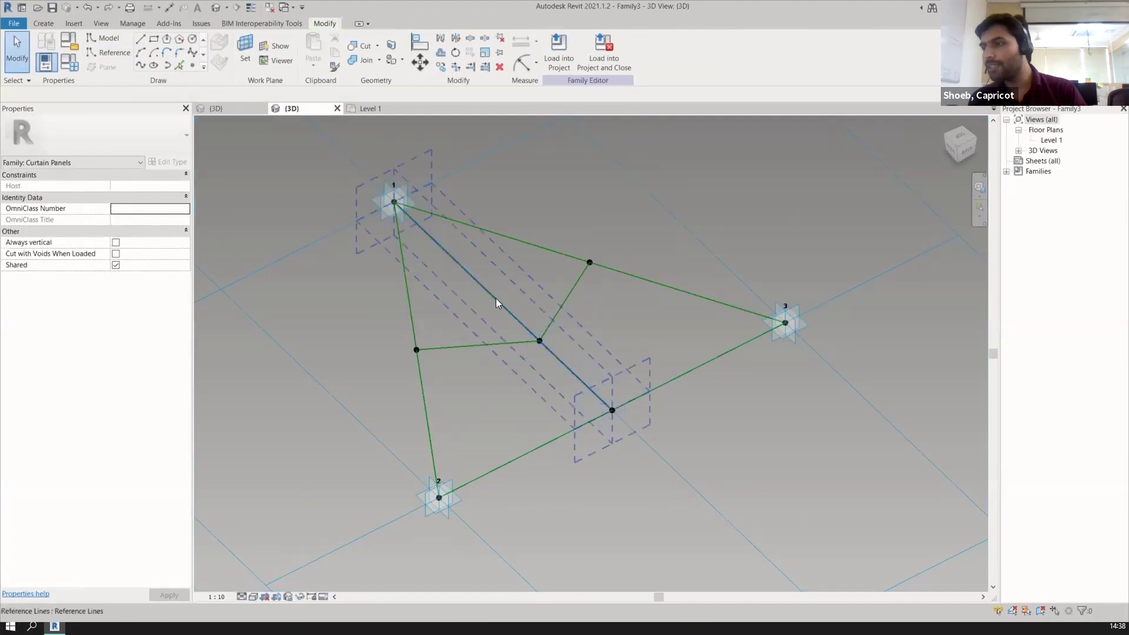
{"action": "left_click", "coordinate": [573, 287]}
{"action": "key", "text": "h"}
{"action": "key", "text": "h"}
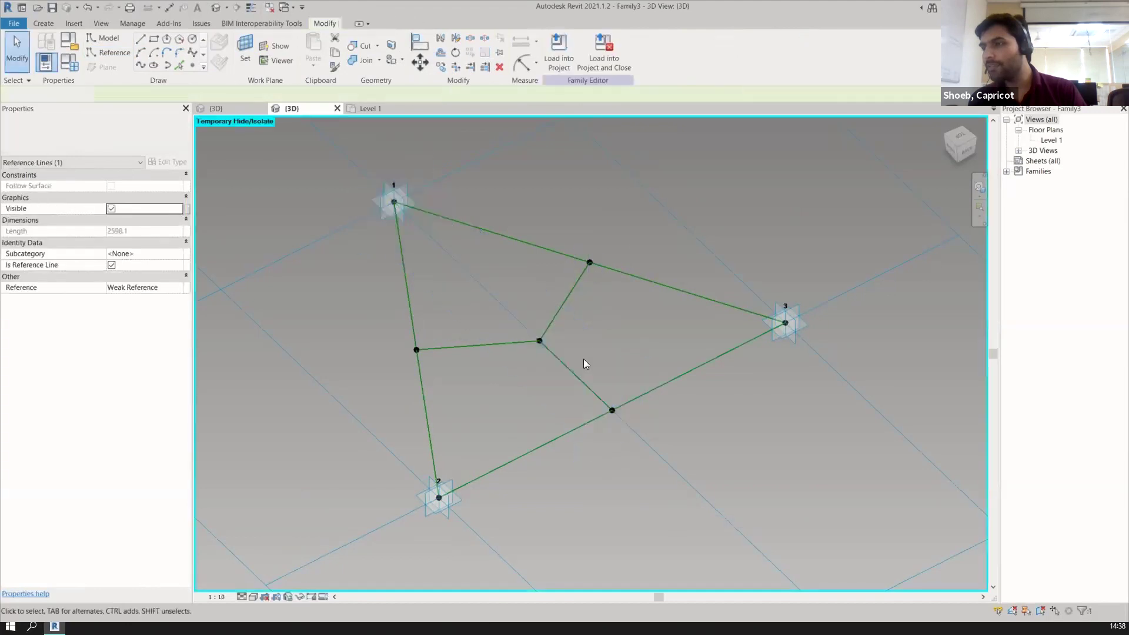
Create a reference line subcategory named Path Lines for the three reference lines running from the centroid to the edge midpoints
{"action": "left_click", "coordinate": [583, 360]}
{"action": "left_click", "coordinate": [565, 294], "text": "ctrl"}
{"action": "left_click", "coordinate": [493, 341], "text": "ctrl"}
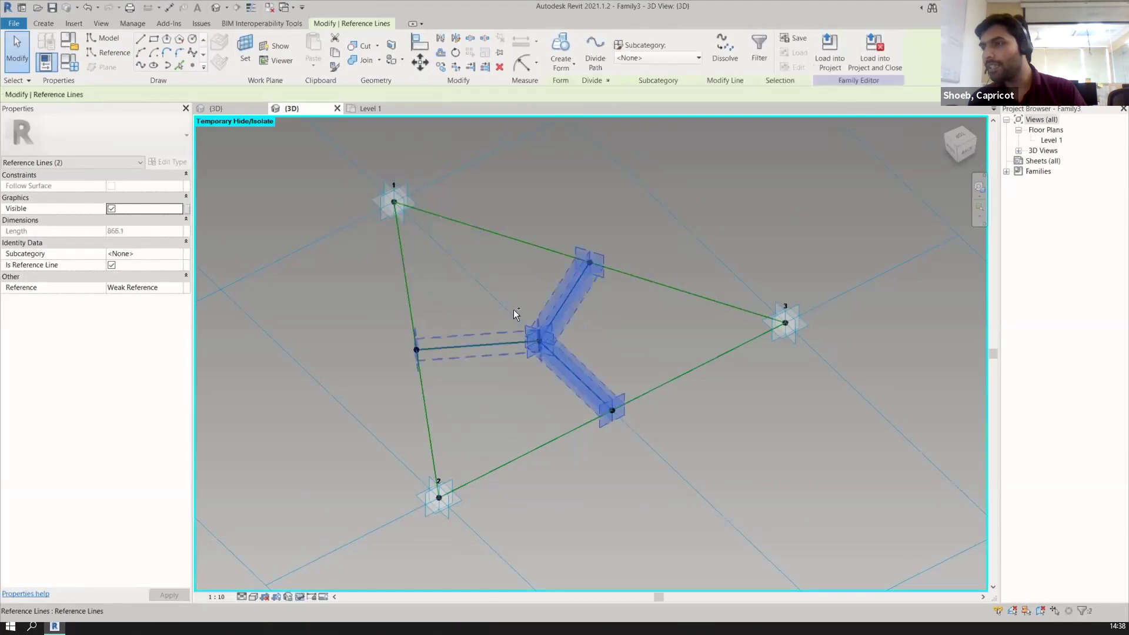
{"action": "left_click", "coordinate": [687, 57]}
{"action": "left_click", "coordinate": [675, 86]}
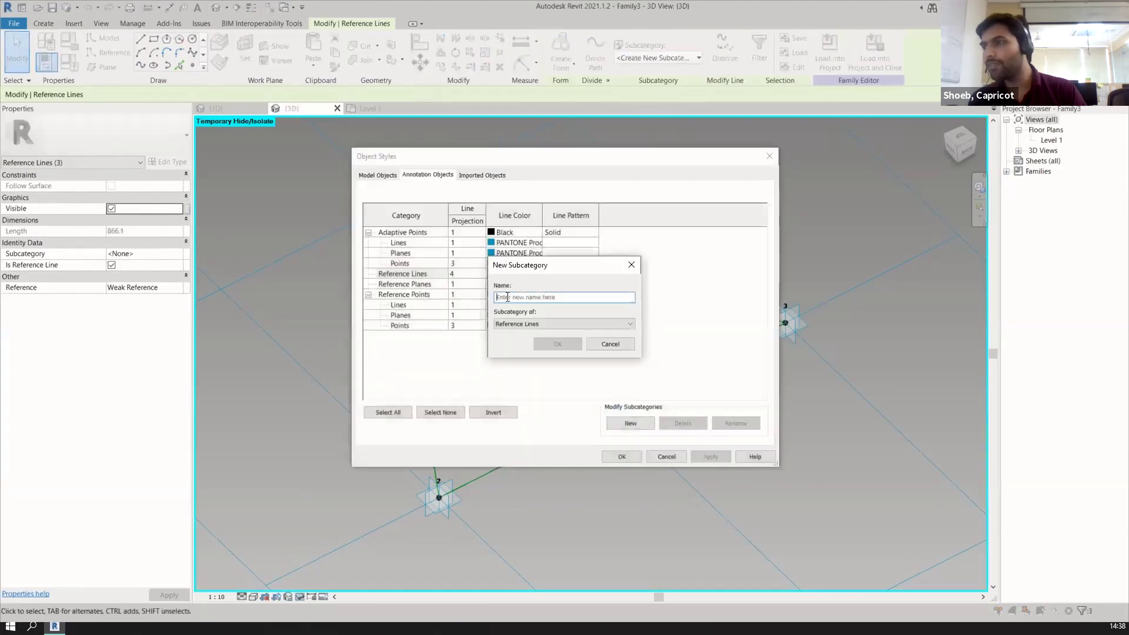
{"action": "type", "text": "Oa"}
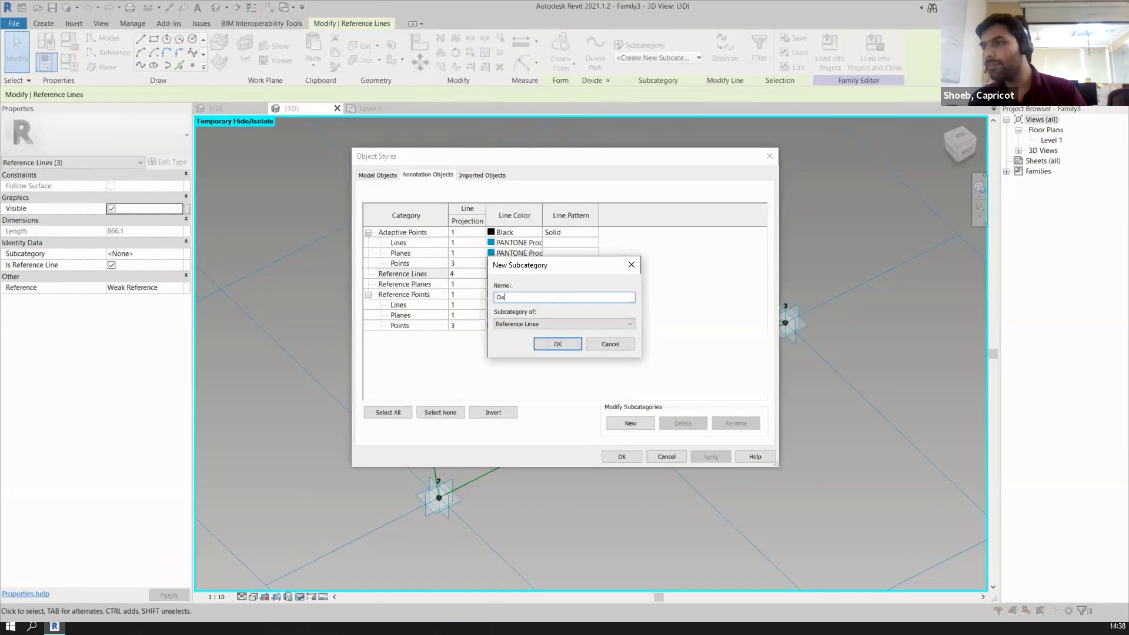
{"action": "key", "text": "BackSpace"}
{"action": "key", "text": "BackSpace"}
{"action": "type", "text": "P"}
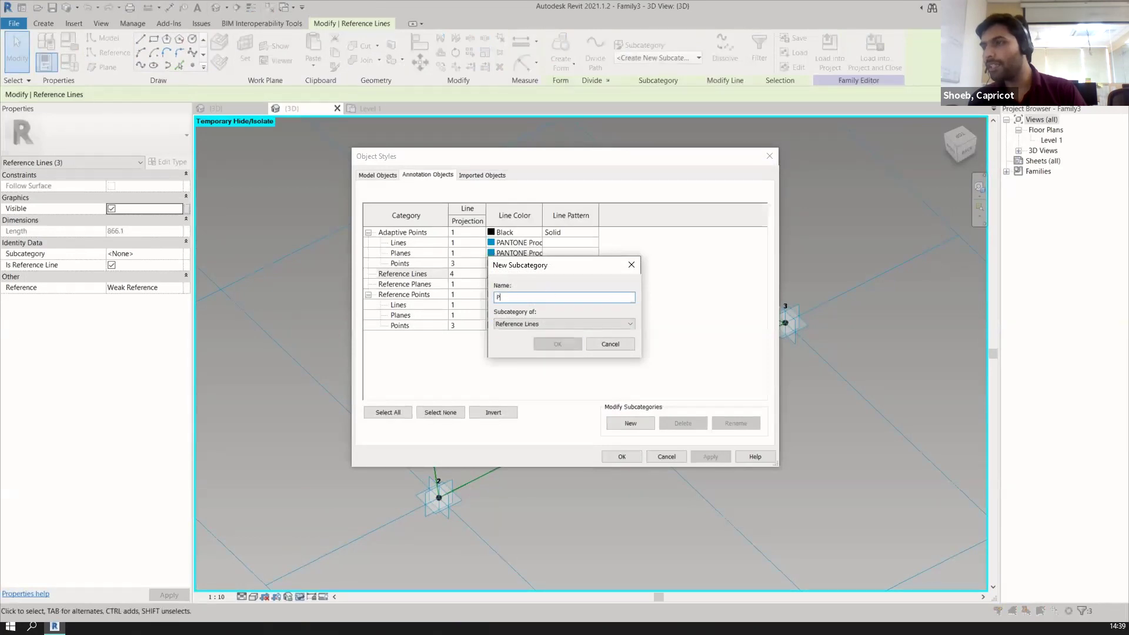
{"action": "type", "text": "ath Lin"}
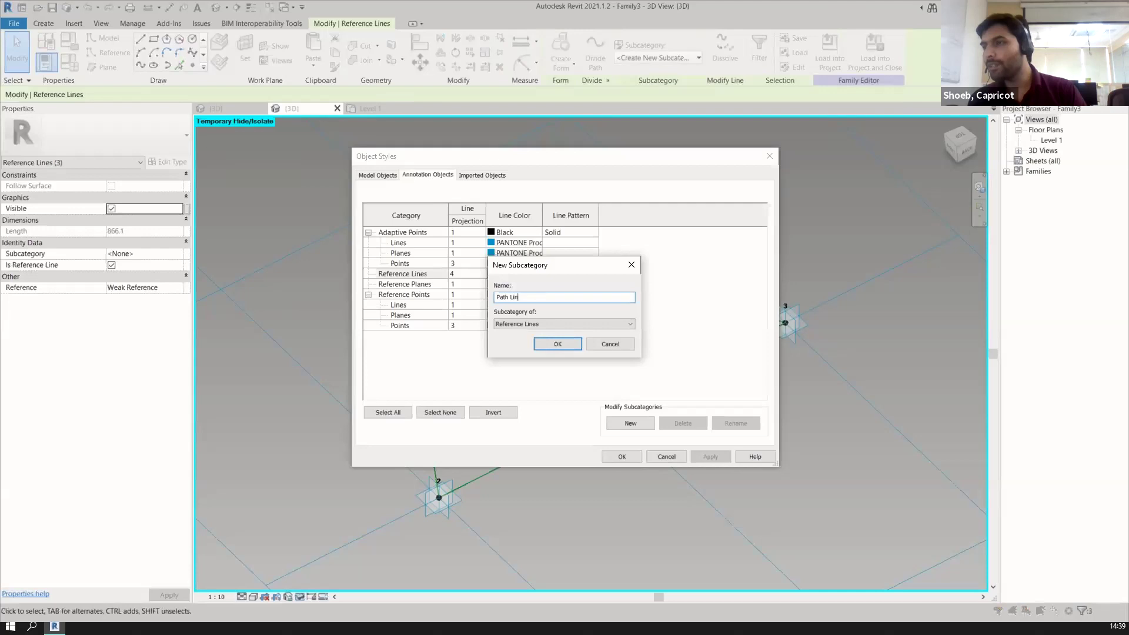
{"action": "type", "text": "es"}
{"action": "left_click", "coordinate": [553, 341]}
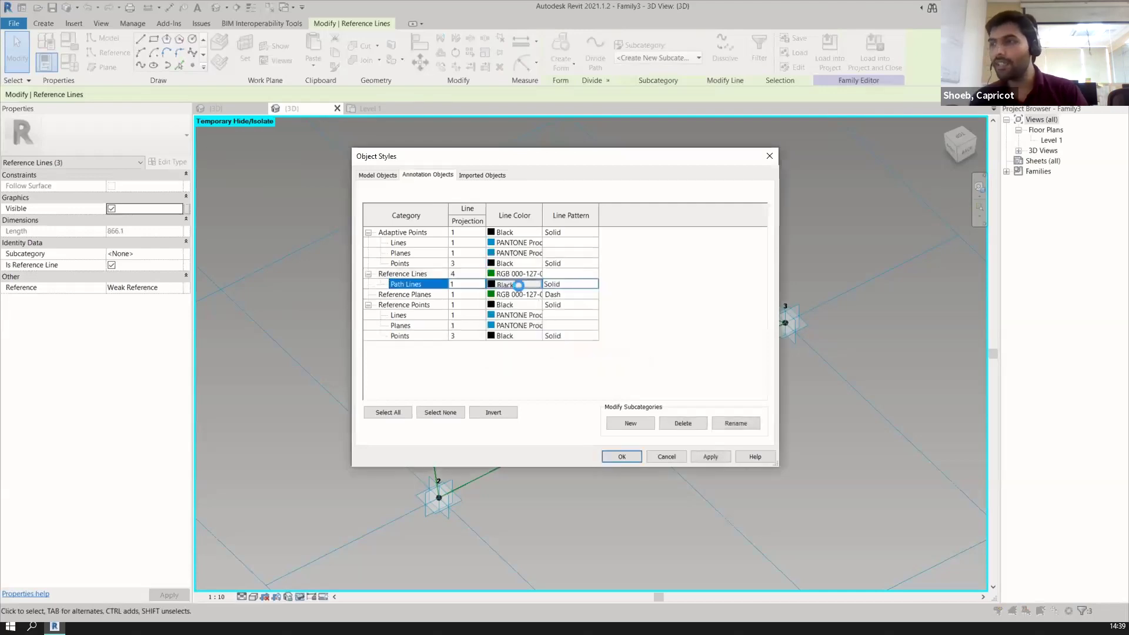
Set the Path Lines subcategory's line color to Yellow and apply the object styles
{"action": "left_click", "coordinate": [519, 285]}
{"action": "left_click", "coordinate": [478, 323]}
{"action": "left_click", "coordinate": [608, 411]}
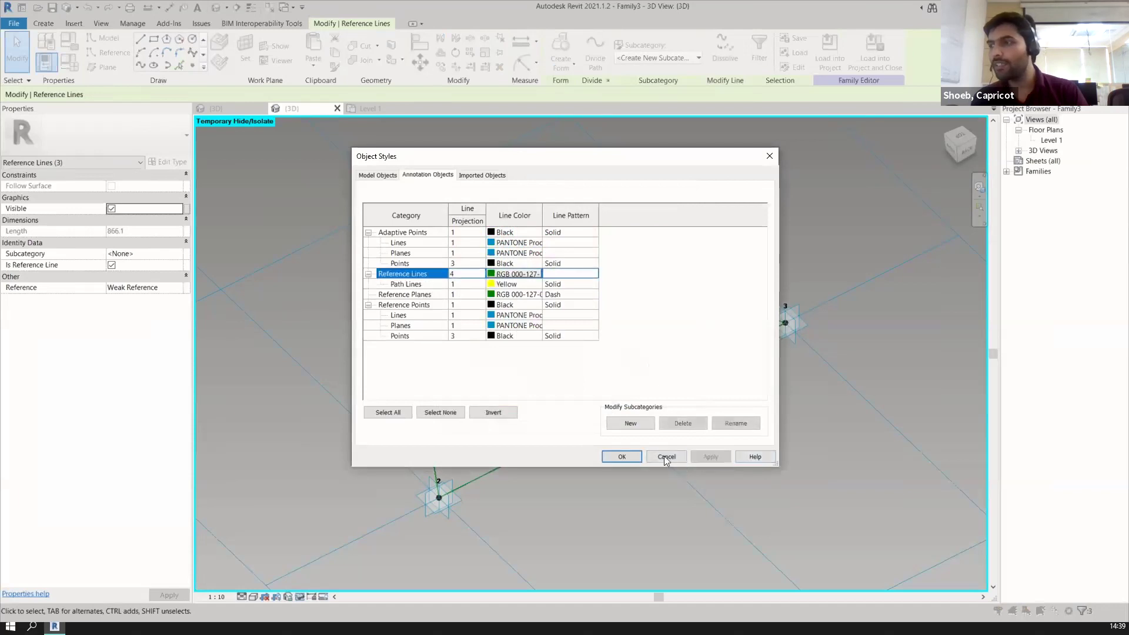
{"action": "left_click", "coordinate": [624, 459]}
{"action": "left_click", "coordinate": [679, 238]}
Set the 3D view's scale to 1:50
{"action": "scroll", "coordinate": [577, 331], "scroll_direction": "up", "scroll_amount": 4}
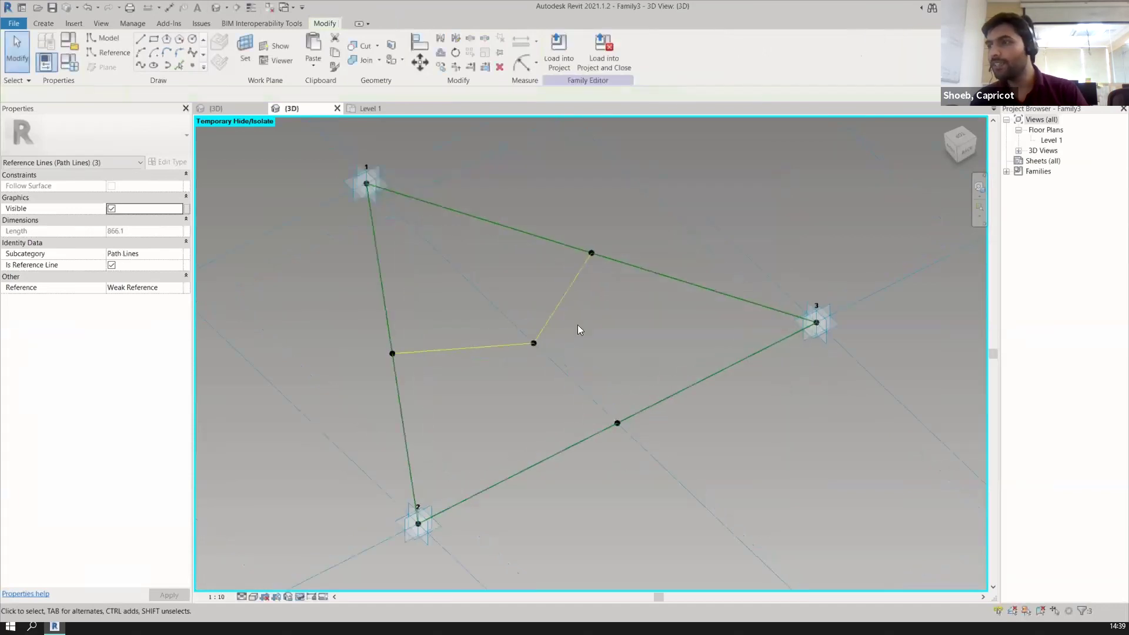
{"action": "scroll", "coordinate": [587, 350], "scroll_direction": "down", "scroll_amount": 2}
{"action": "left_click", "coordinate": [211, 598]}
{"action": "left_click", "coordinate": [227, 516]}
{"action": "scroll", "coordinate": [542, 401], "scroll_direction": "down", "scroll_amount": 2}
{"action": "middle_click_drag", "start_coordinate": [634, 377], "coordinate": [617, 354], "text": "shift"}
{"action": "scroll", "coordinate": [617, 354], "scroll_direction": "up", "scroll_amount": 1}
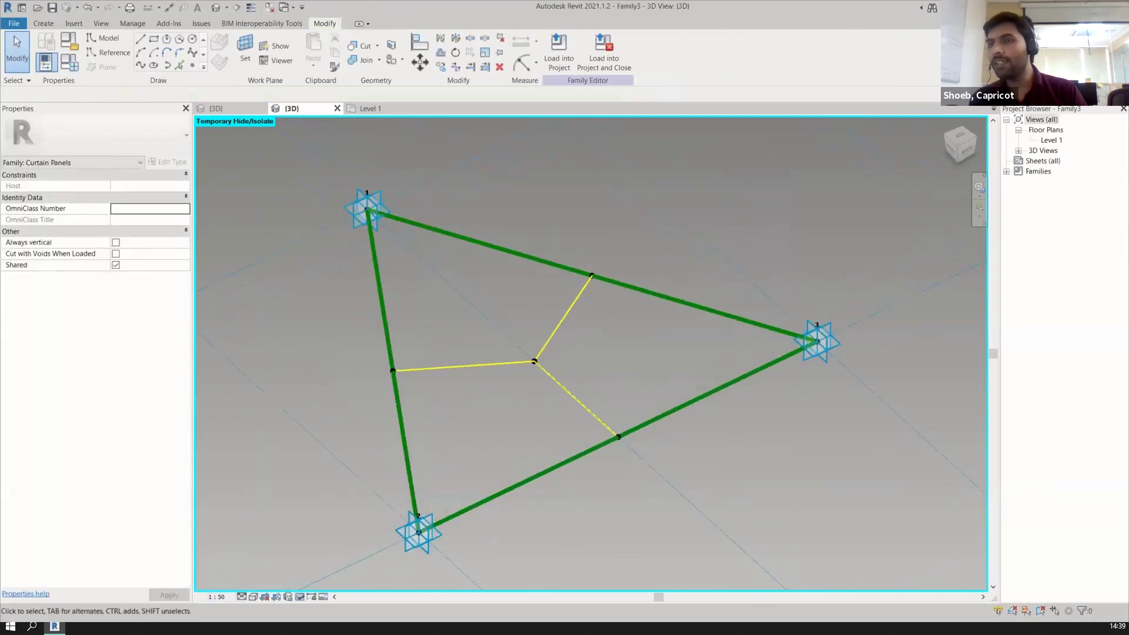
Place a new reference point at the centroid, using the existing centroid point's plane as the placement plane
{"action": "left_click", "coordinate": [189, 65]}
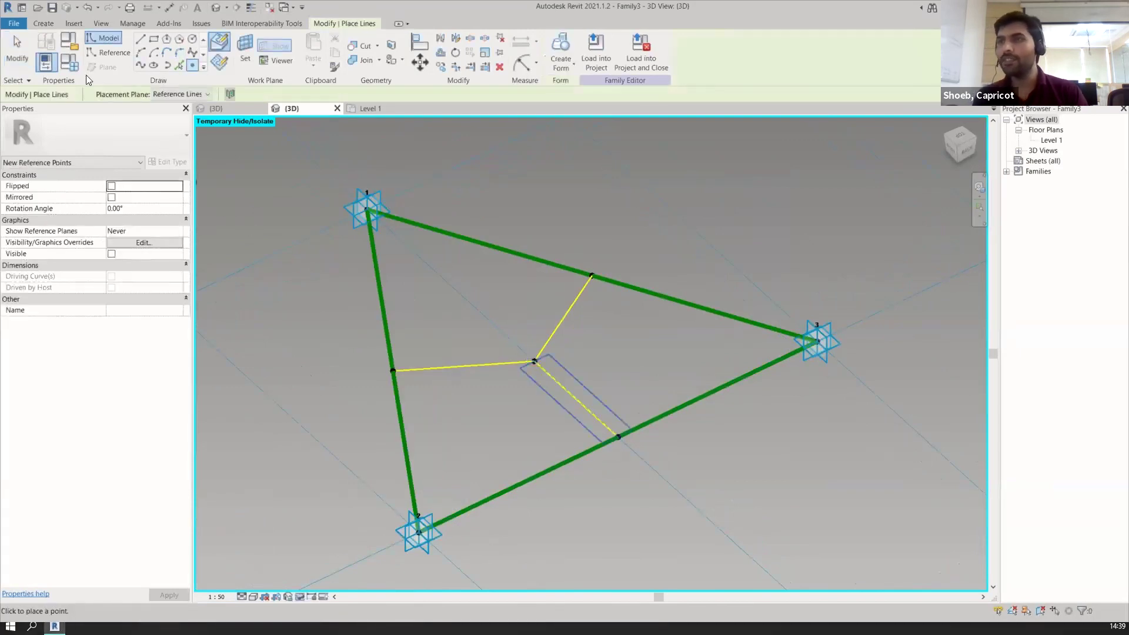
{"action": "left_click", "coordinate": [180, 94]}
{"action": "key", "text": "Escape"}
{"action": "key", "text": "Escape"}
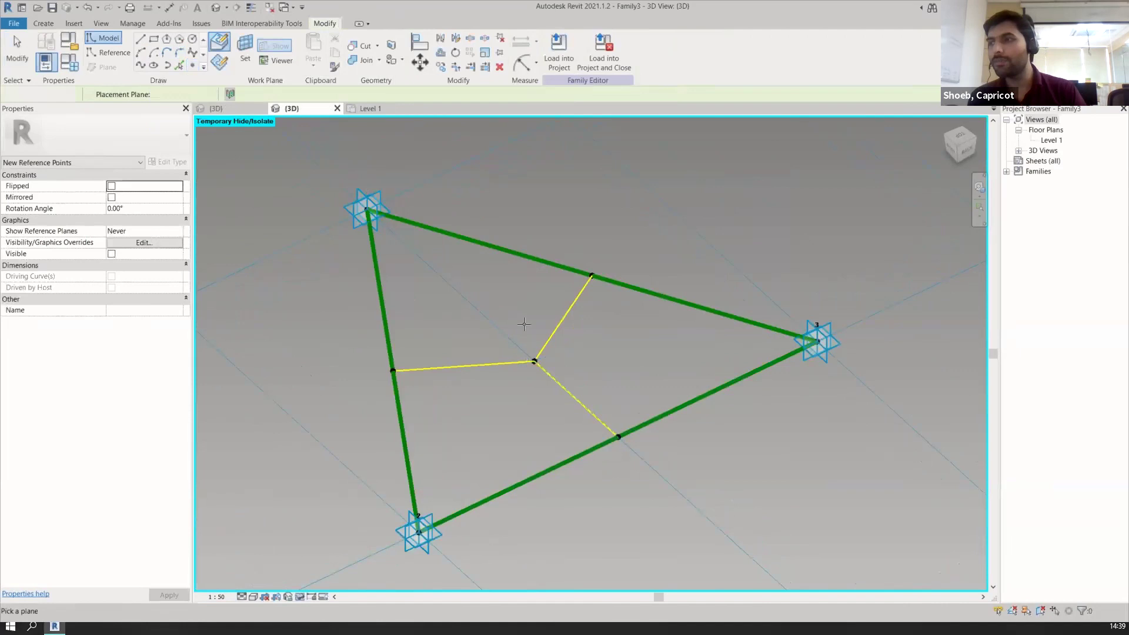
{"action": "key", "text": "Tab"}
{"action": "left_click", "coordinate": [532, 361]}
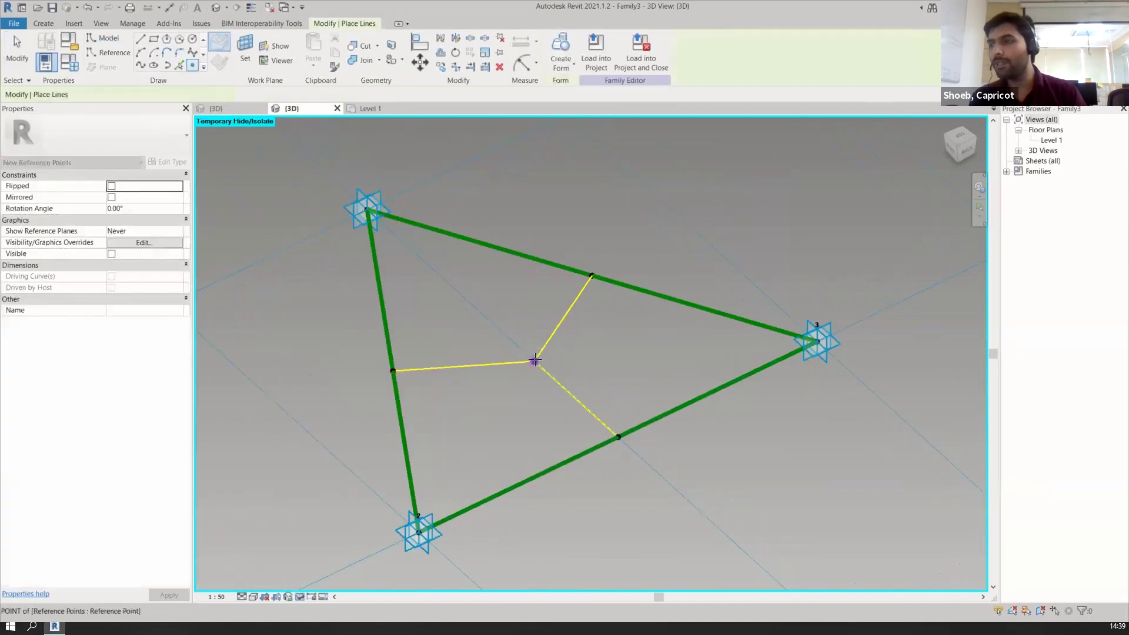
{"action": "left_click", "coordinate": [570, 348]}
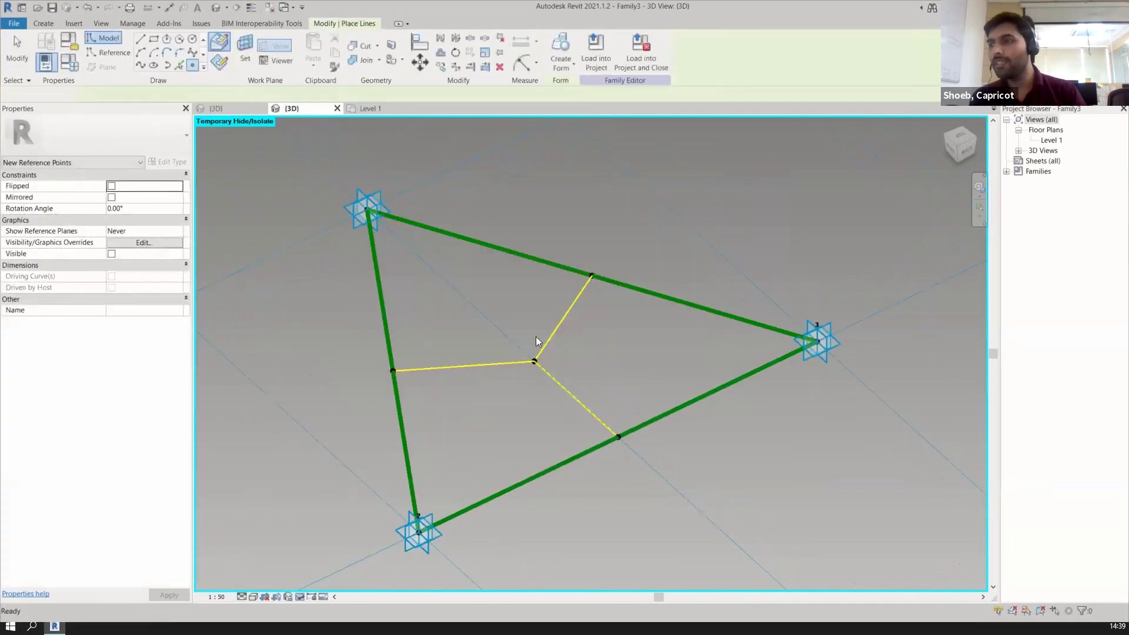
{"action": "left_click", "coordinate": [535, 361]}
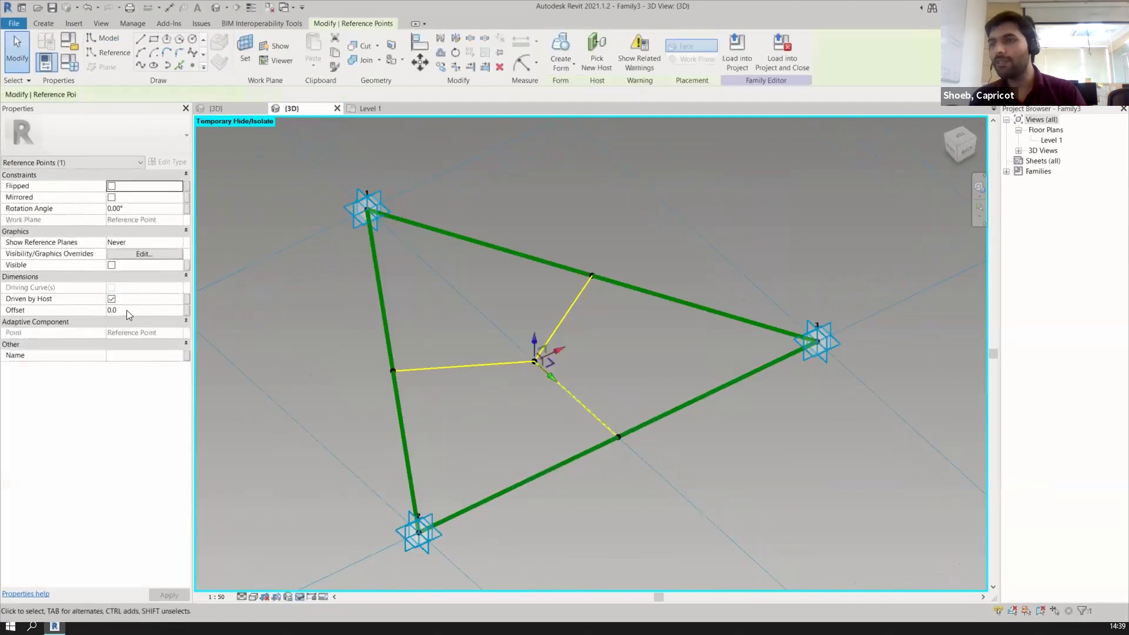
Set the hosted reference point's offset from the centroid to 1500
{"action": "left_click", "coordinate": [141, 310]}
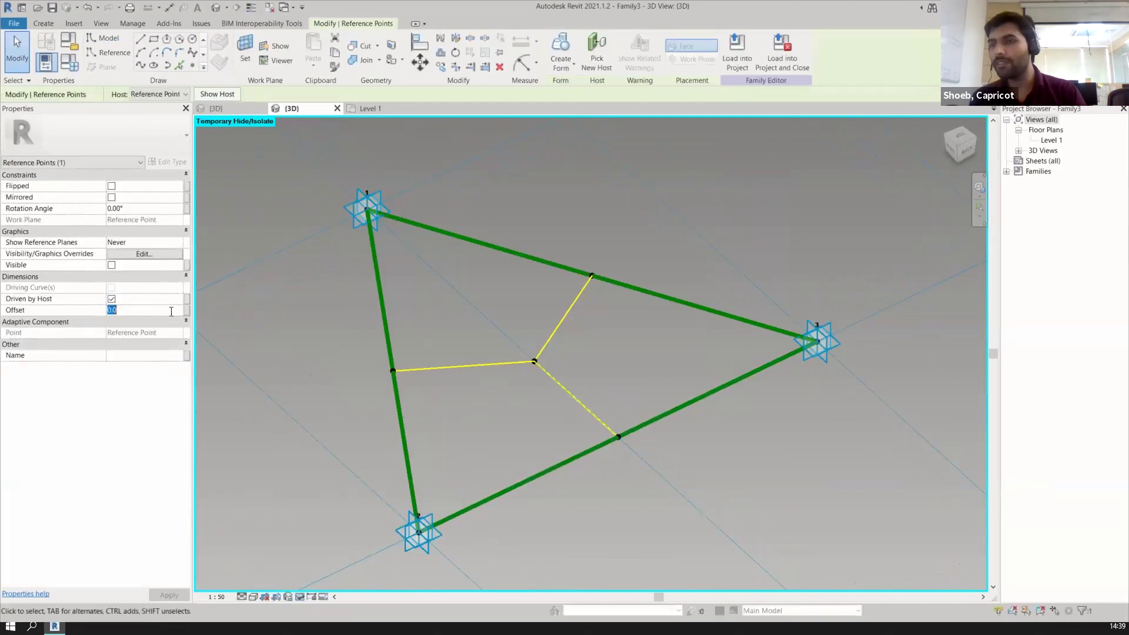
{"action": "type", "text": "1.5"}
{"action": "key", "text": "Return"}
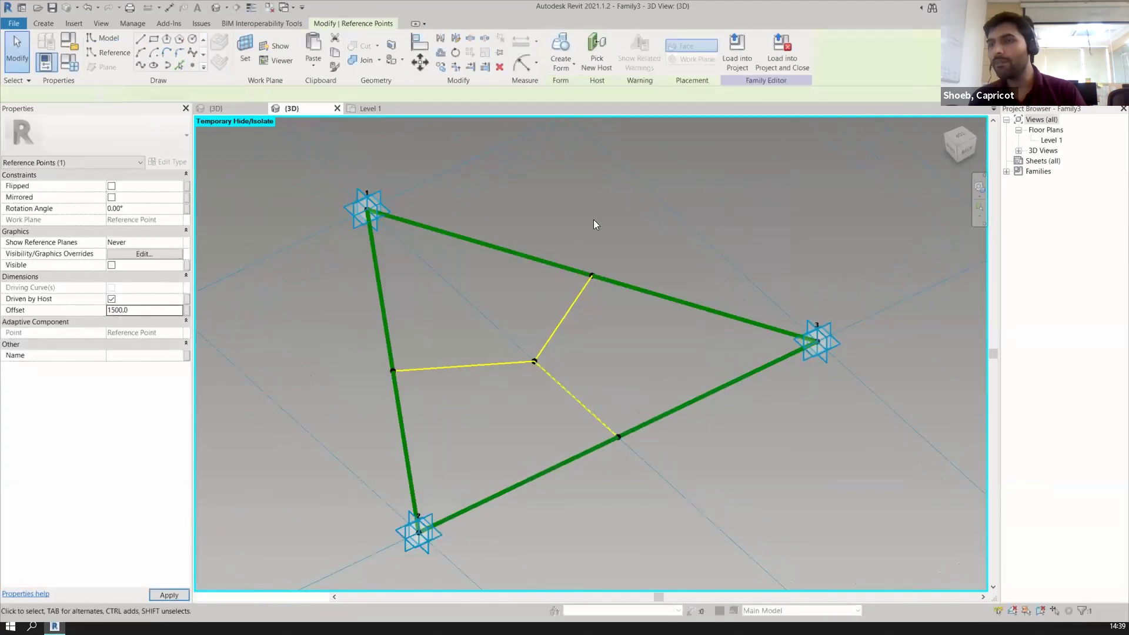
{"action": "scroll", "coordinate": [577, 358], "scroll_direction": "down", "scroll_amount": 2}
{"action": "scroll", "coordinate": [603, 270], "scroll_direction": "up", "scroll_amount": 1}
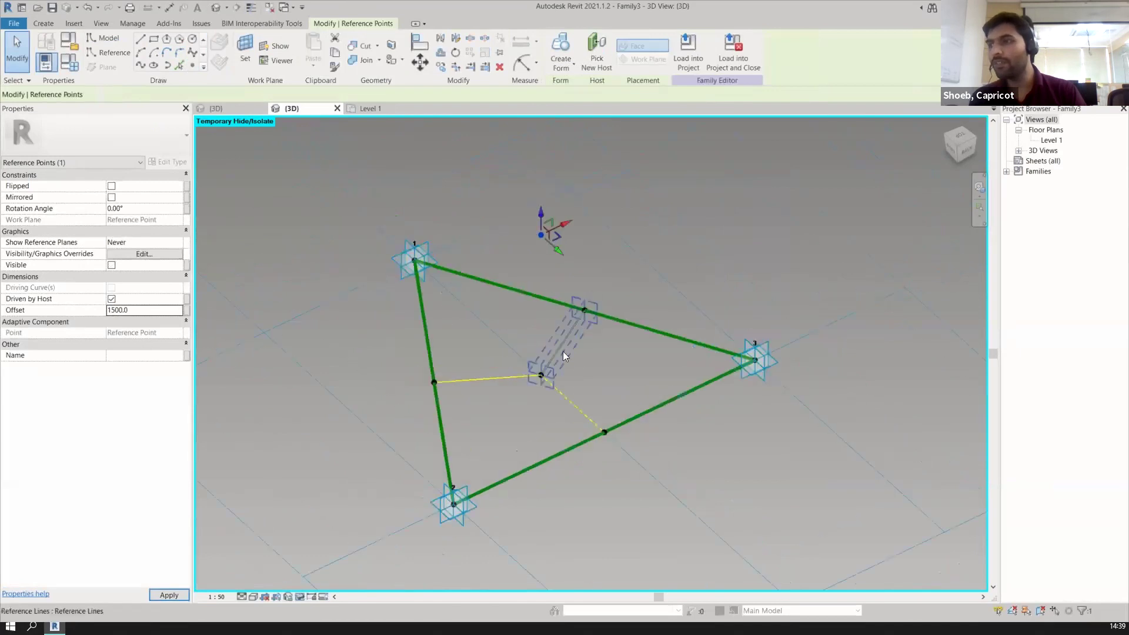
Connect the offset point and the centroid point with a spline through points, and make it a reference line
{"action": "left_click", "coordinate": [542, 374], "text": "ctrl"}
{"action": "left_click", "coordinate": [141, 66]}
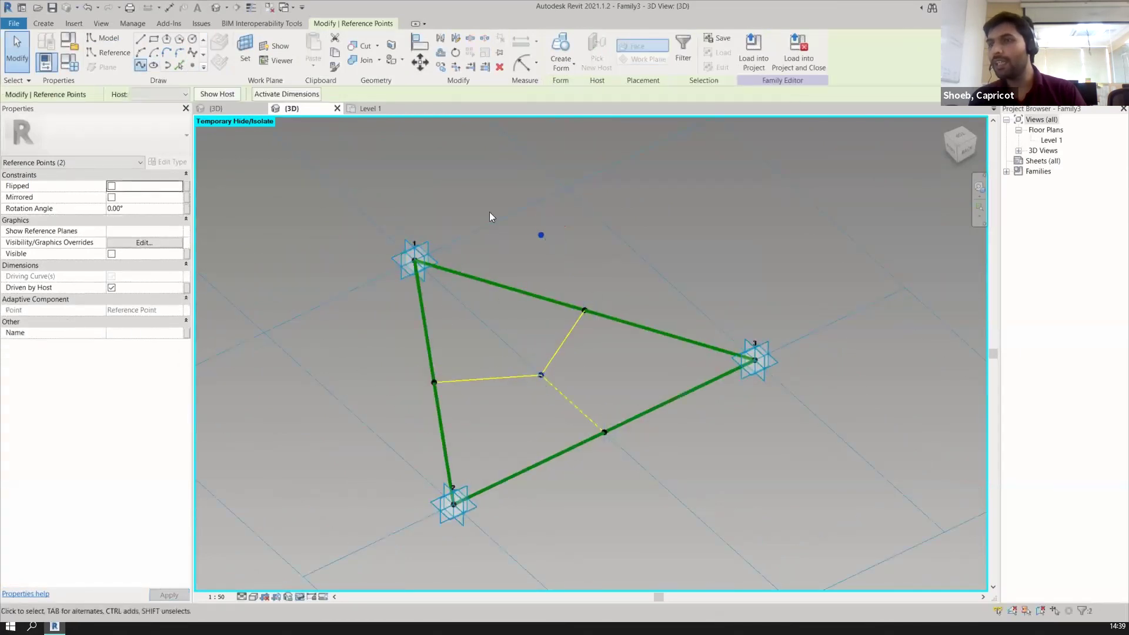
{"action": "left_click", "coordinate": [111, 277]}
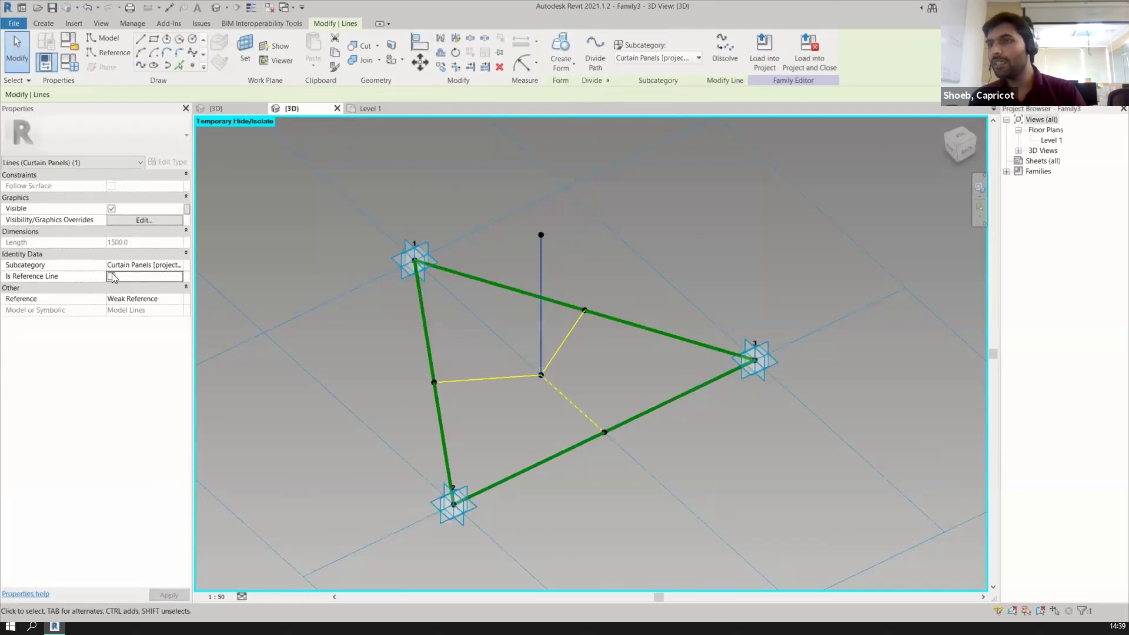
{"action": "left_click", "coordinate": [612, 267]}
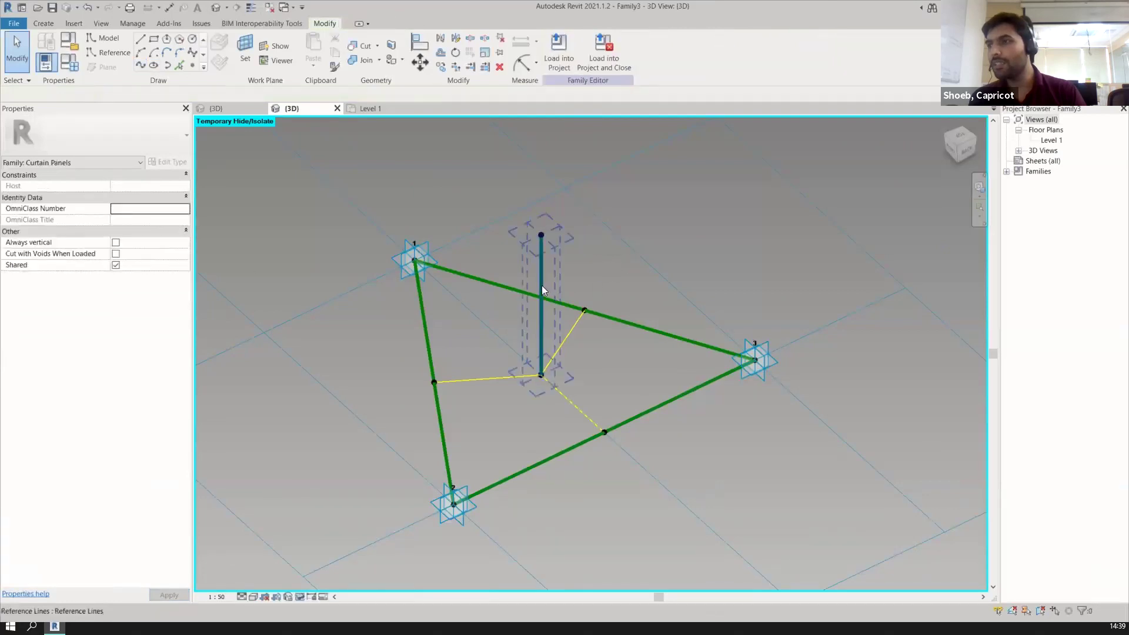
Assign the vertical reference line above the centroid to the Path Lines subcategory
{"action": "left_click", "coordinate": [542, 284]}
{"action": "left_click", "coordinate": [658, 57]}
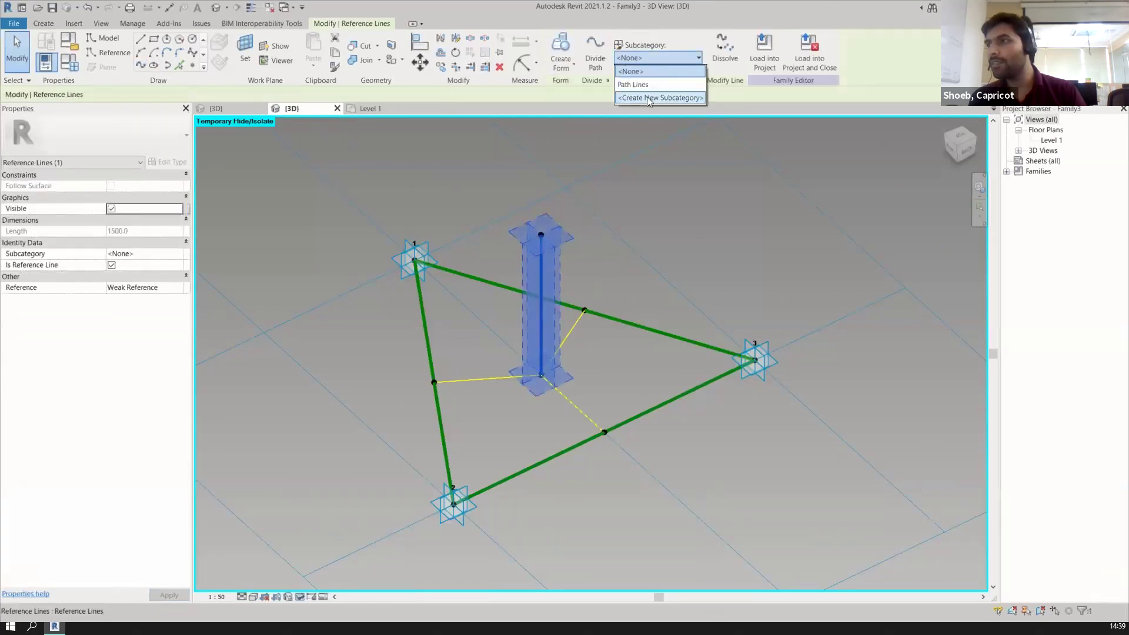
{"action": "left_click", "coordinate": [633, 84]}
{"action": "left_click", "coordinate": [654, 254]}
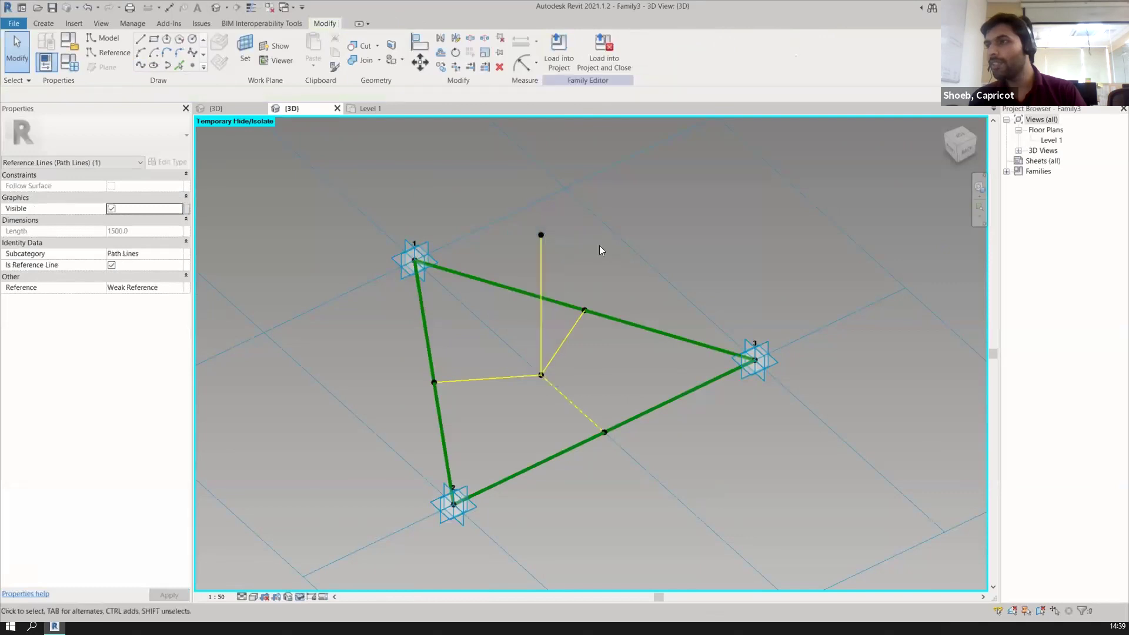
{"action": "middle_click_drag", "start_coordinate": [591, 376], "coordinate": [468, 246], "text": "shift"}
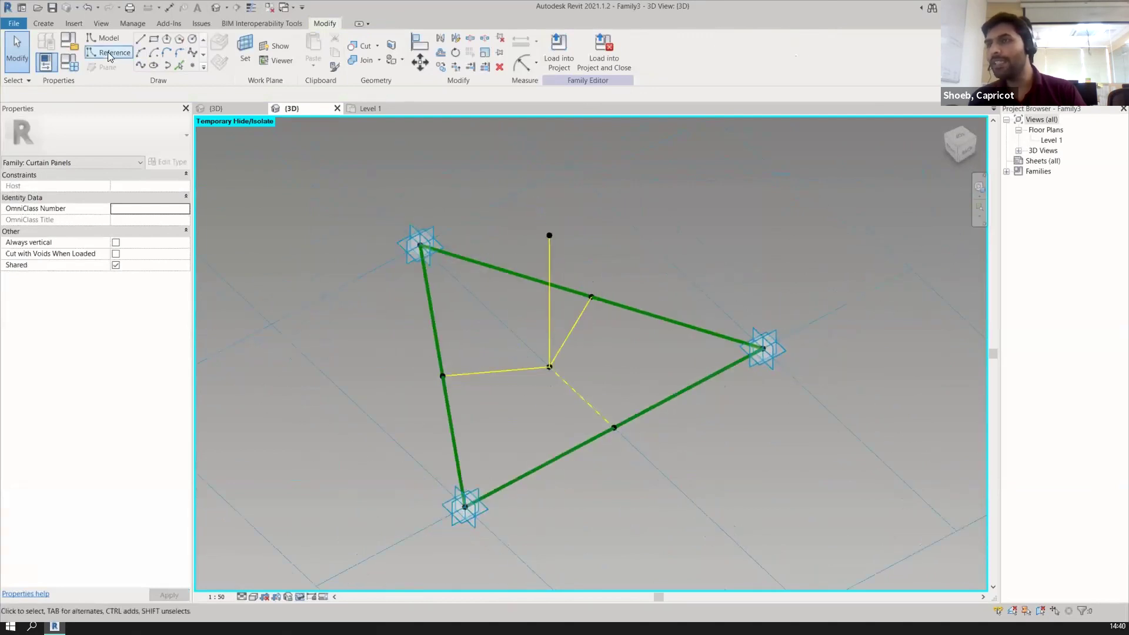
{"action": "left_click", "coordinate": [536, 63]}
{"action": "left_click", "coordinate": [529, 85]}
{"action": "left_click", "coordinate": [588, 310]}
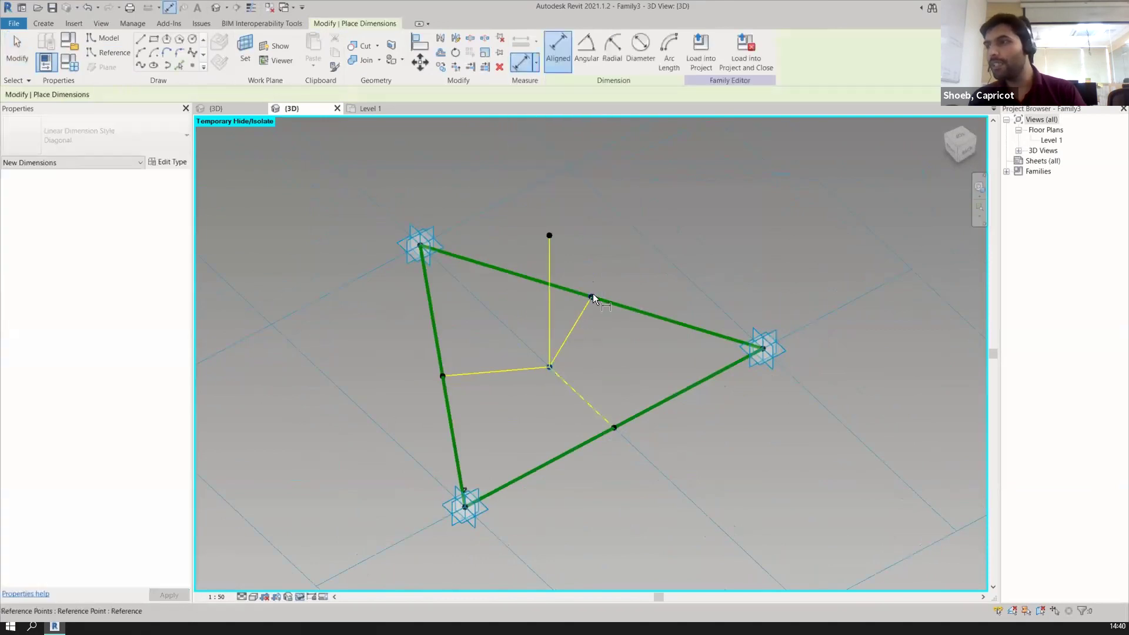
{"action": "key", "text": "Escape"}
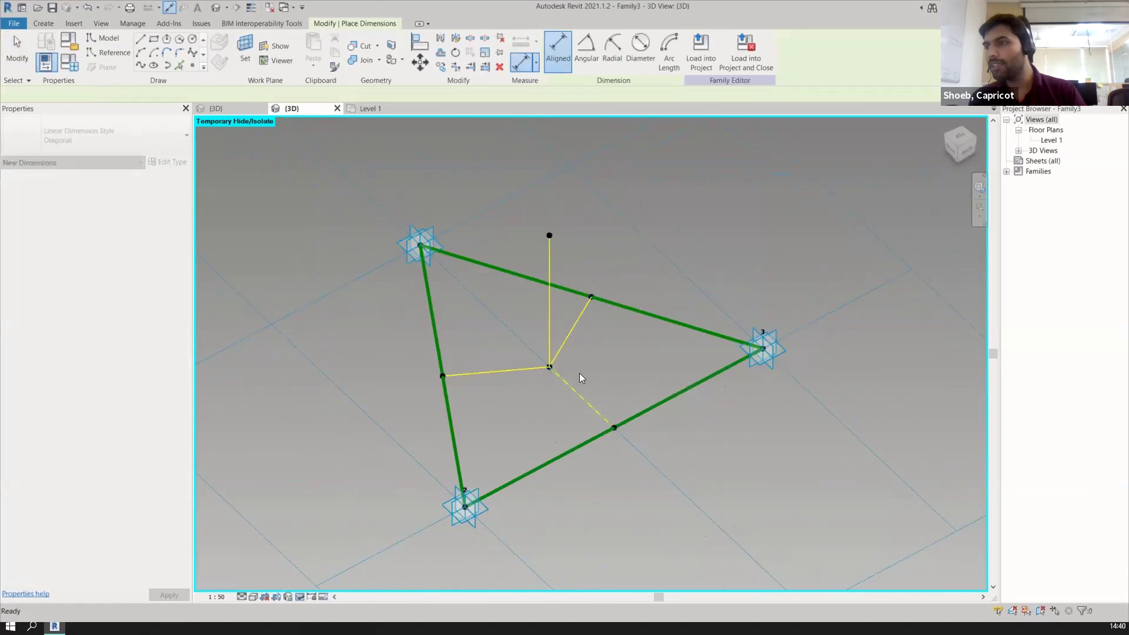
In the Level 1 floor plan, place an aligned dimension between the centroid point and the midpoint of the edge joining points 1 and 3
{"action": "double_click", "coordinate": [1051, 140]}
{"action": "key", "text": "Escape"}
{"action": "scroll", "coordinate": [478, 302], "scroll_direction": "up", "scroll_amount": 5}
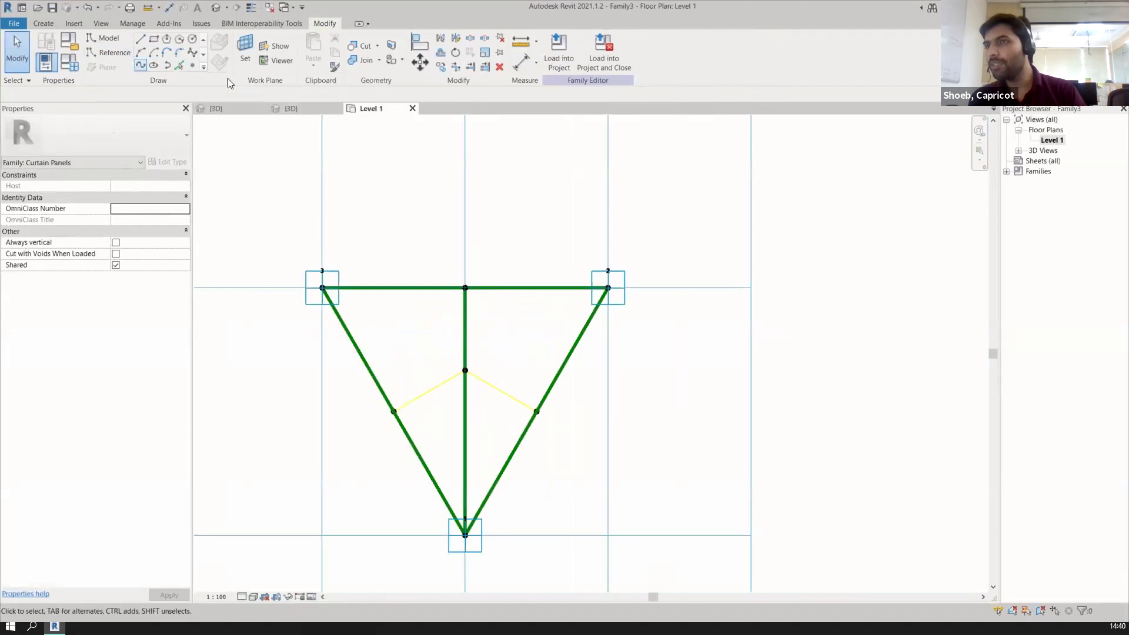
{"action": "left_click", "coordinate": [514, 64]}
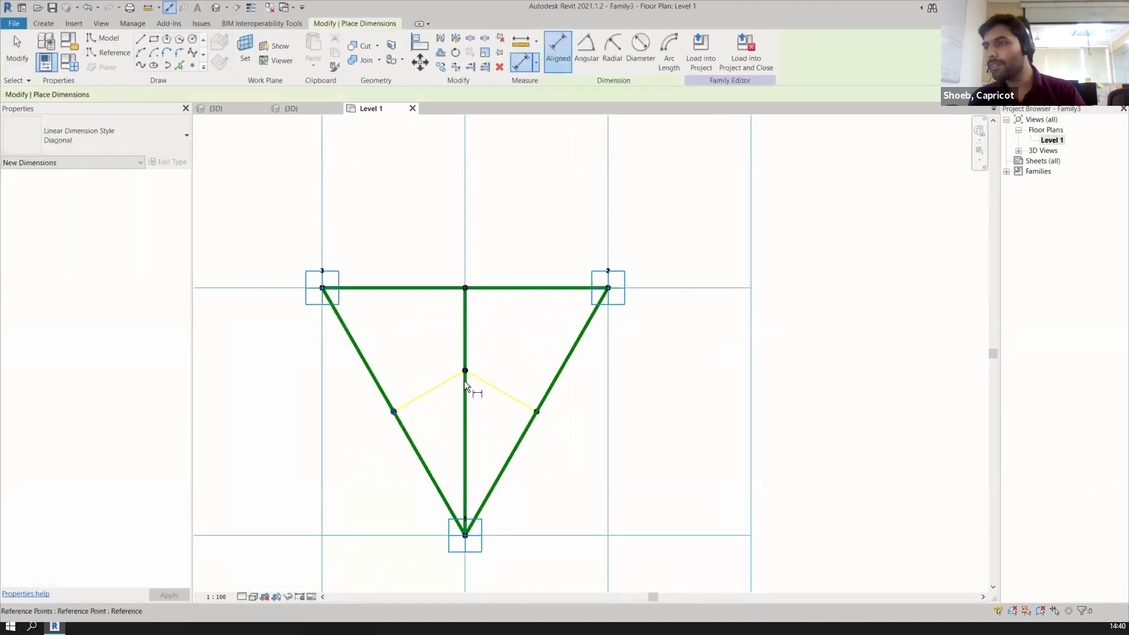
{"action": "left_click", "coordinate": [465, 371]}
{"action": "left_click", "coordinate": [345, 327]}
{"action": "left_click", "coordinate": [332, 220]}
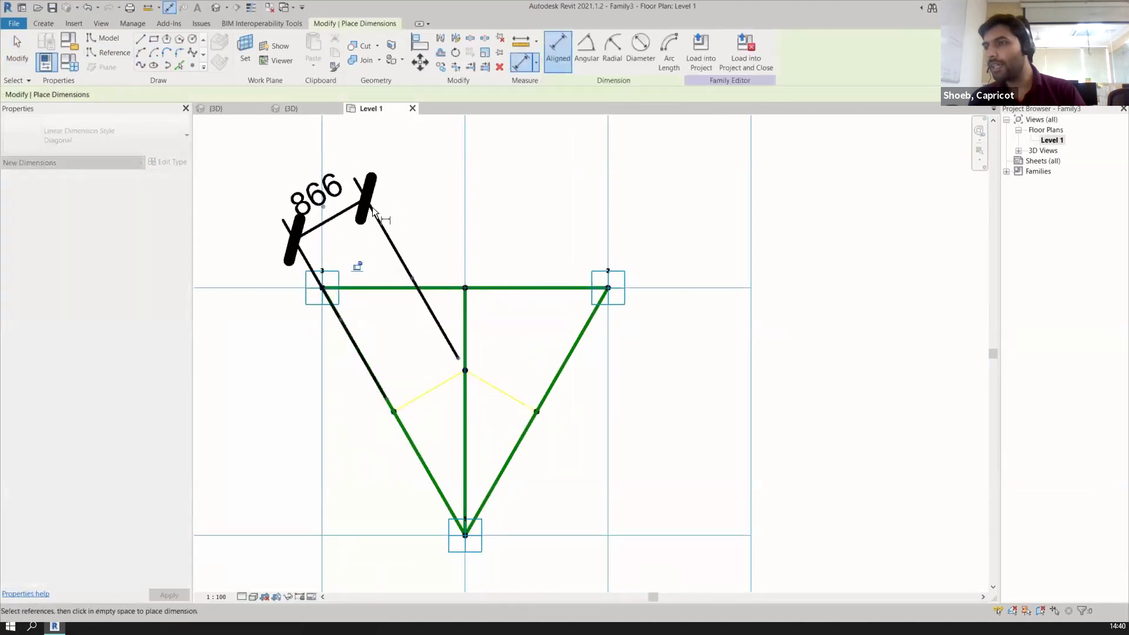
{"action": "key", "text": "Escape"}
{"action": "key", "text": "Escape"}
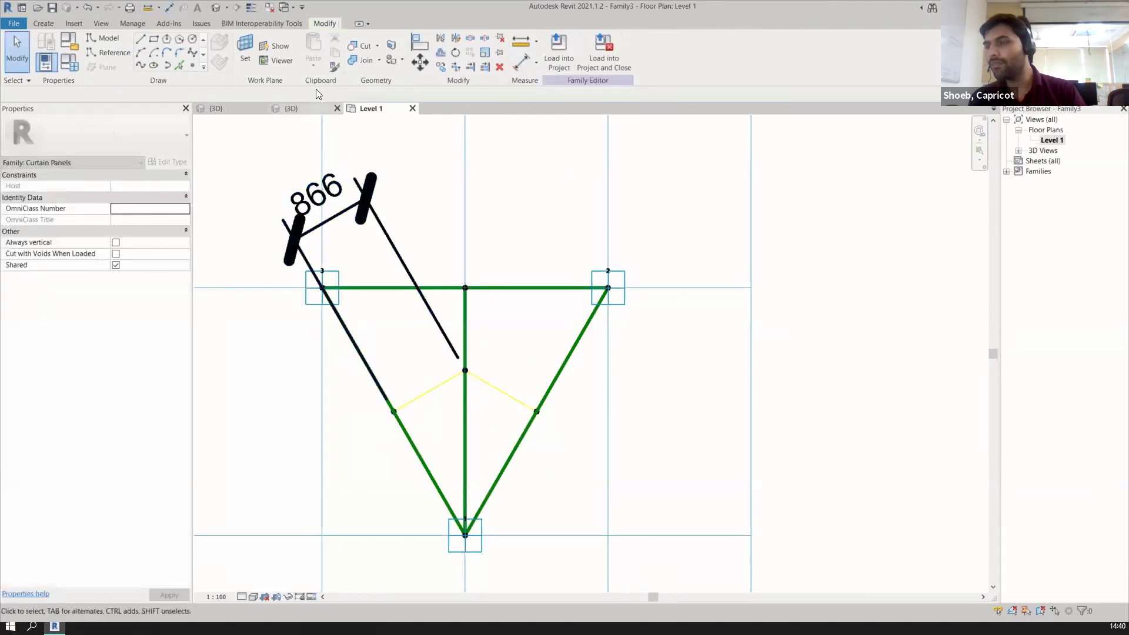
Check the panel in the 3D view, and delete the aligned dimension from the Level 1 floor plan
{"action": "left_click", "coordinate": [217, 7]}
{"action": "scroll", "coordinate": [583, 361], "scroll_direction": "down", "scroll_amount": 3}
{"action": "scroll", "coordinate": [583, 361], "scroll_direction": "up", "scroll_amount": 3}
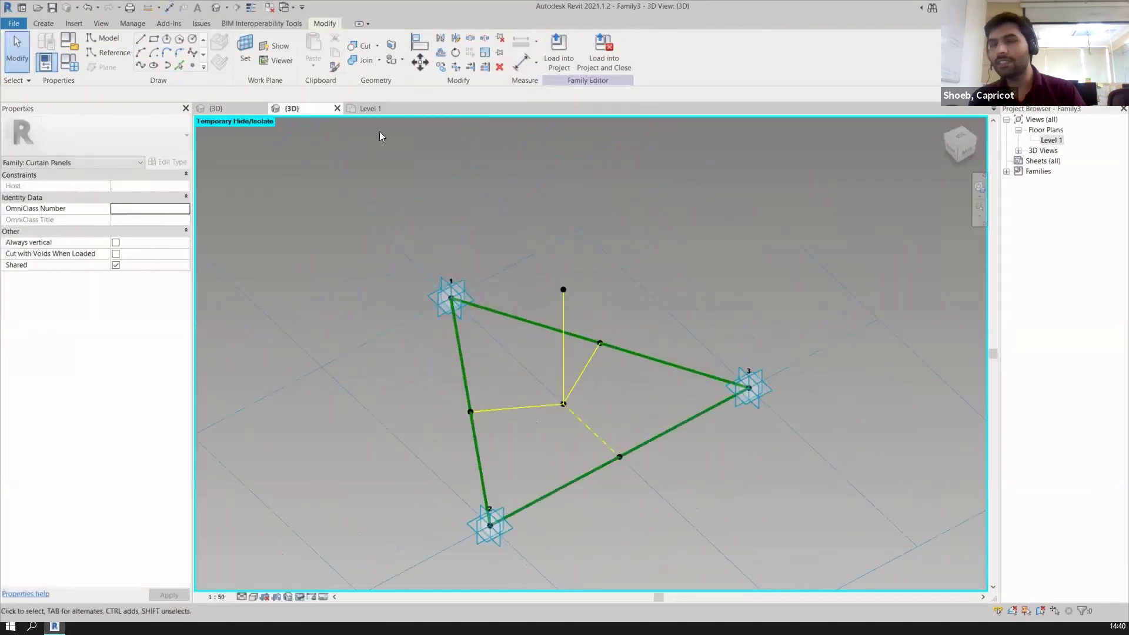
{"action": "left_click", "coordinate": [370, 108]}
{"action": "left_click", "coordinate": [375, 221]}
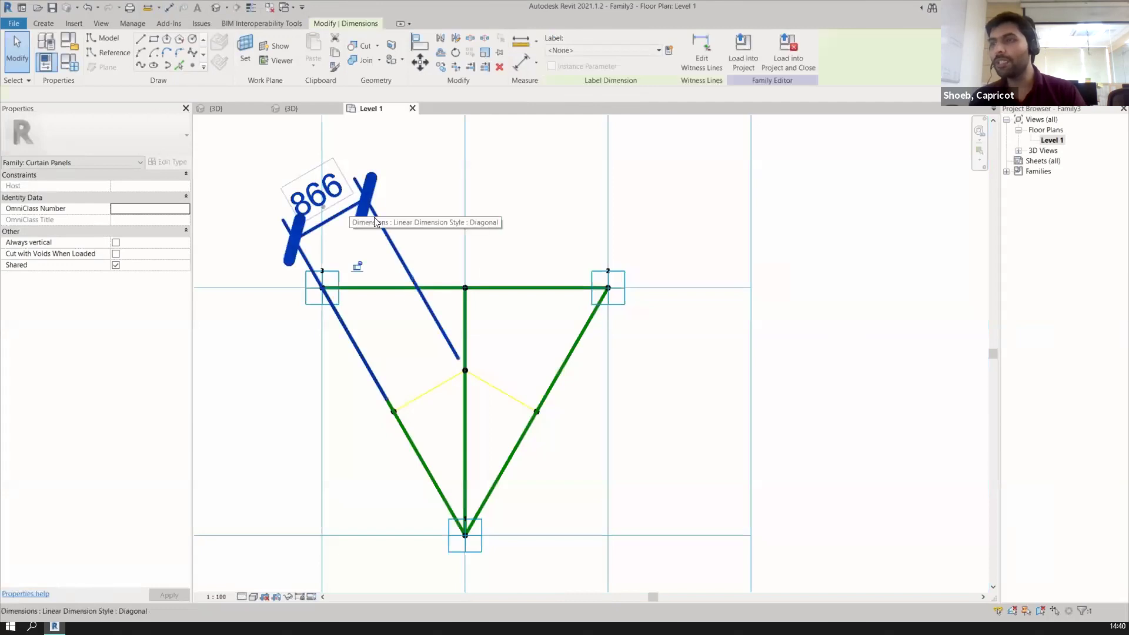
{"action": "scroll", "coordinate": [410, 230], "scroll_direction": "down", "scroll_amount": 1}
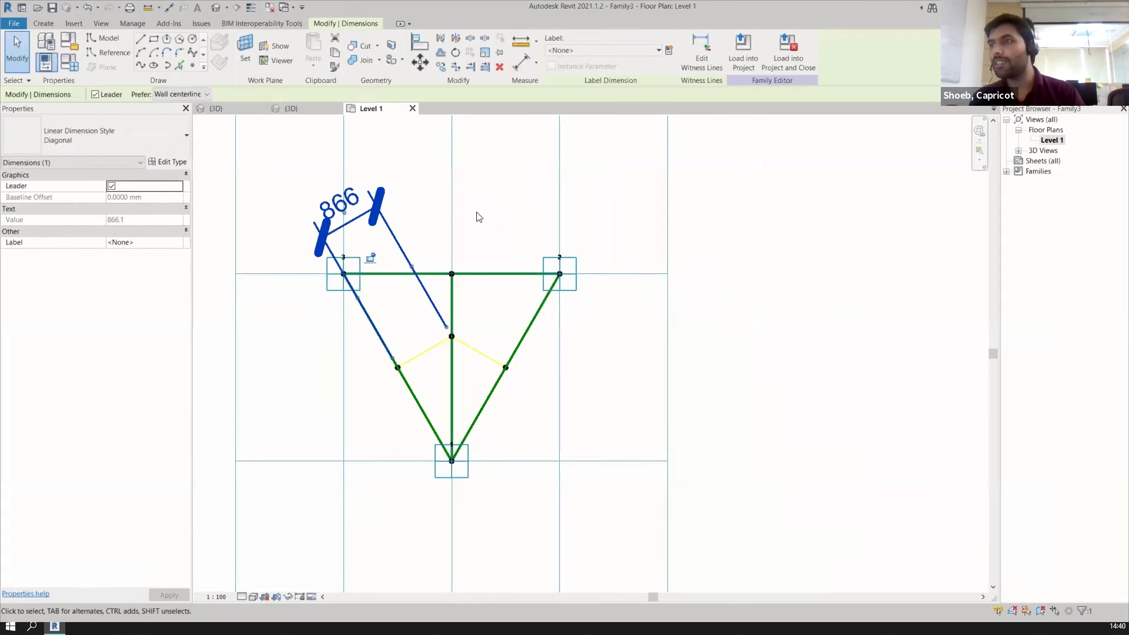
{"action": "key", "text": "Delete"}
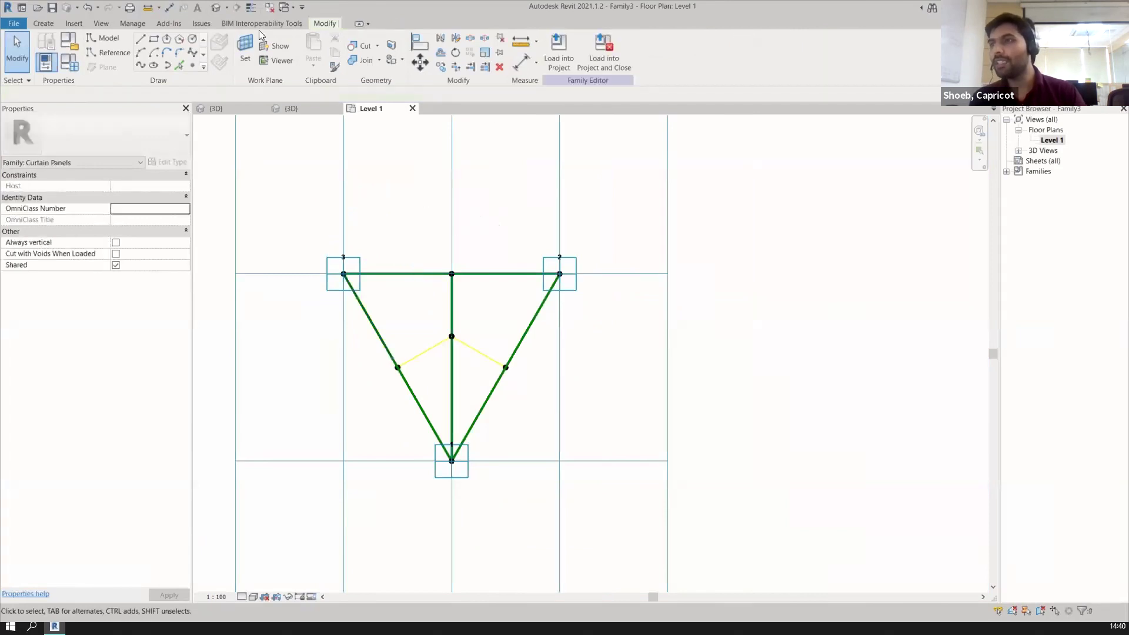
Examine the reference lines and W dimensions of the Dynamic Facade Unit- Traingular panel family in 3D from several angles
{"action": "left_click", "coordinate": [217, 7]}
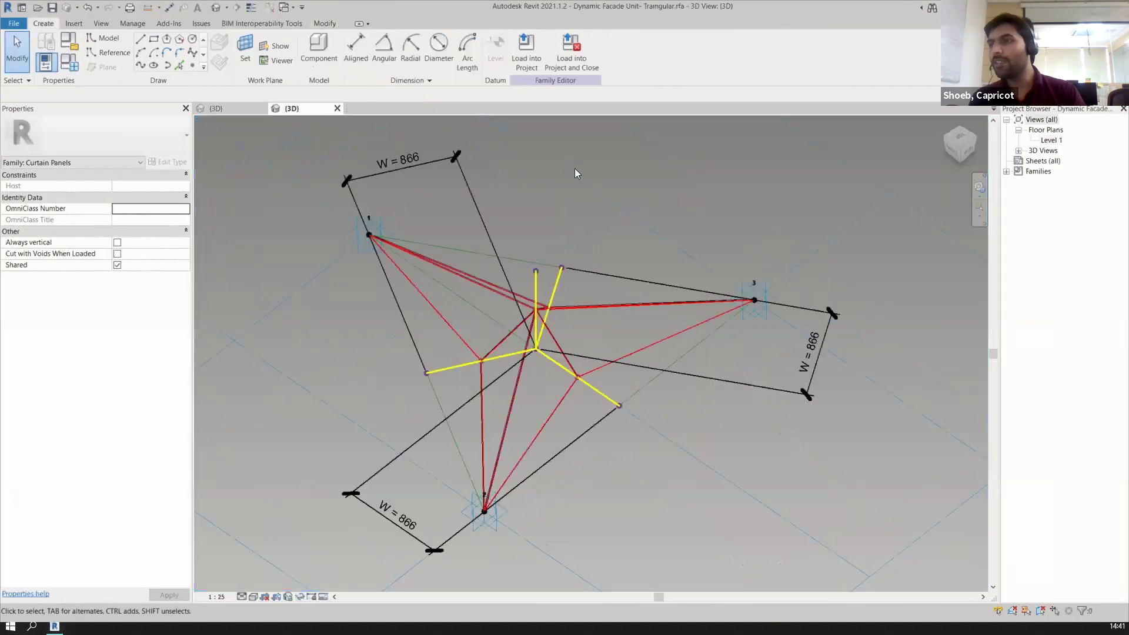
{"action": "middle_click_drag", "start_coordinate": [520, 360], "coordinate": [503, 376], "text": "shift"}
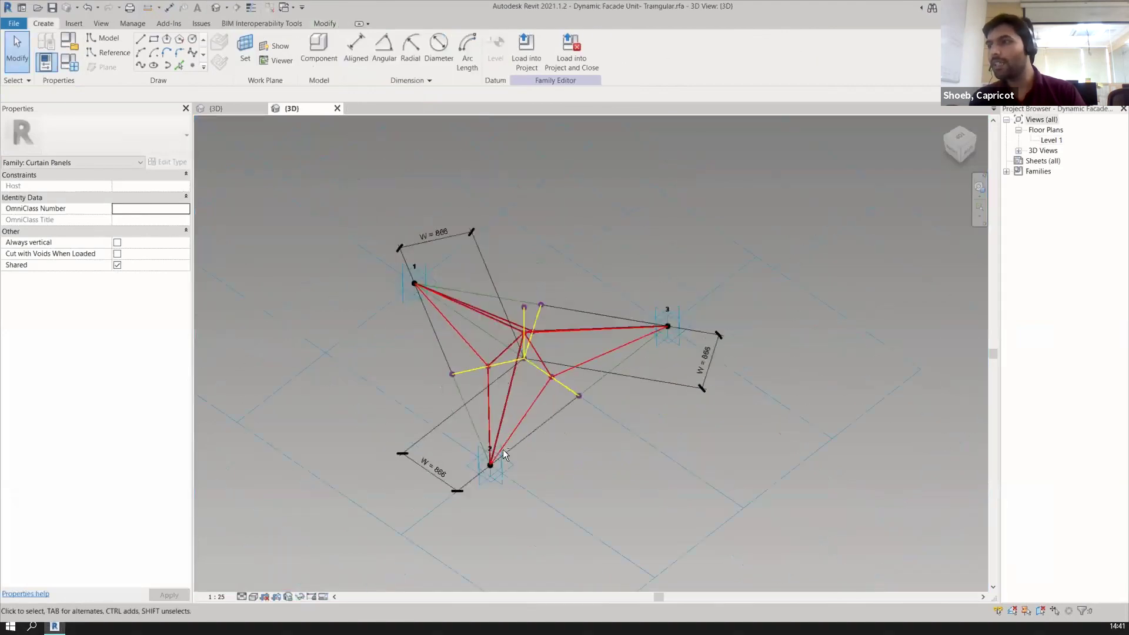
{"action": "middle_click_drag", "start_coordinate": [581, 443], "coordinate": [607, 500], "text": "shift"}
{"action": "middle_click_drag", "start_coordinate": [367, 465], "coordinate": [585, 472], "text": "shift"}
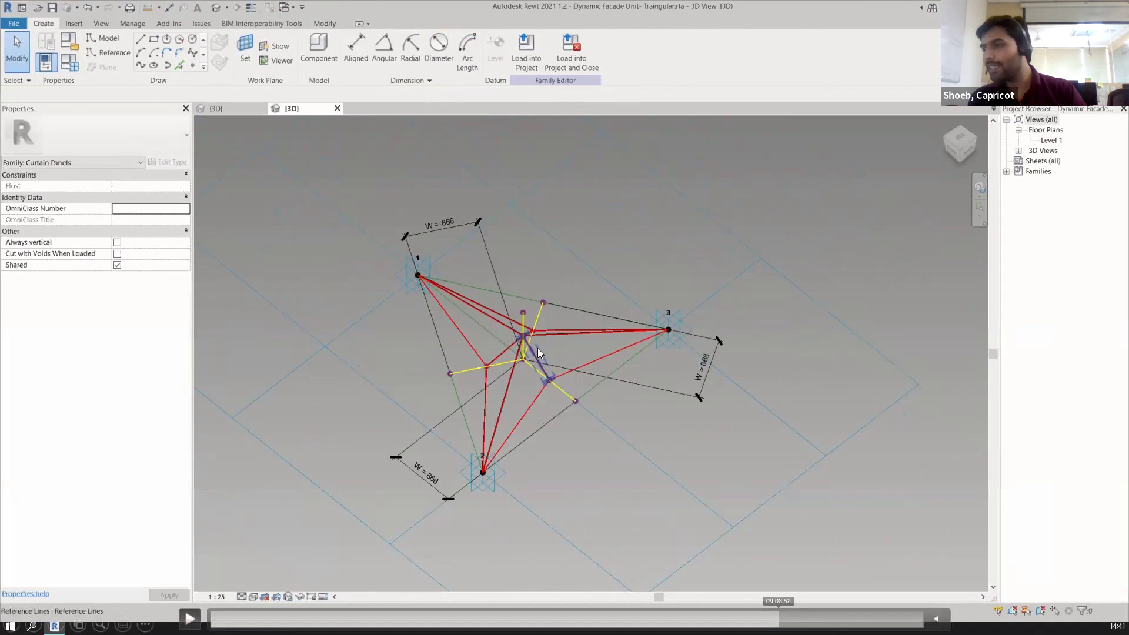
{"action": "middle_click_drag", "start_coordinate": [538, 348], "coordinate": [442, 463], "text": "shift"}
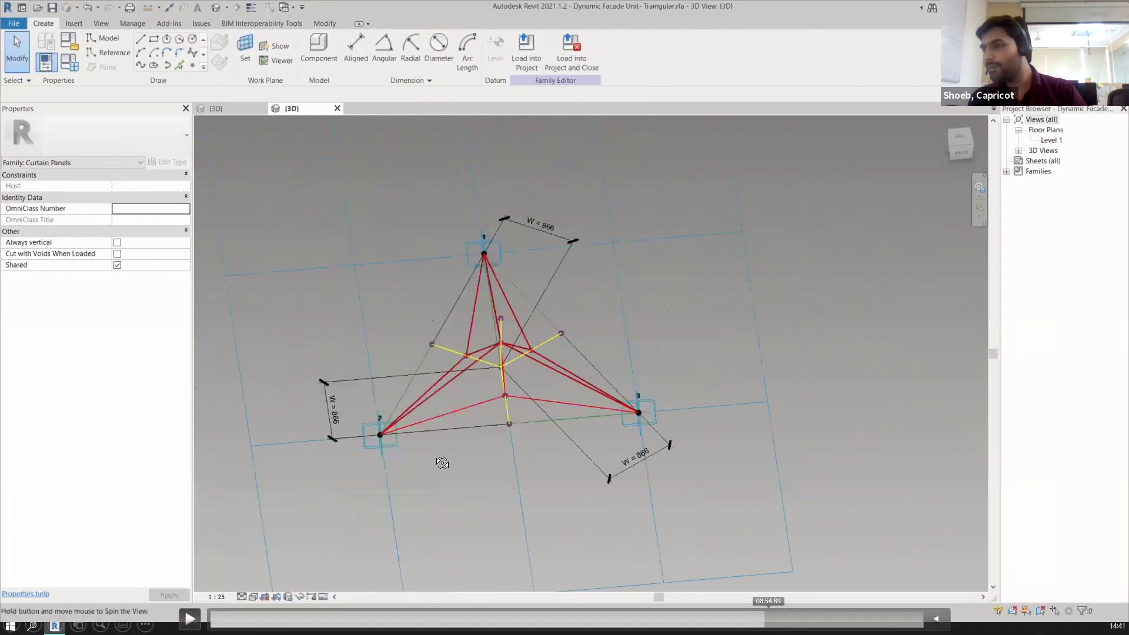
{"action": "left_click", "coordinate": [768, 618]}
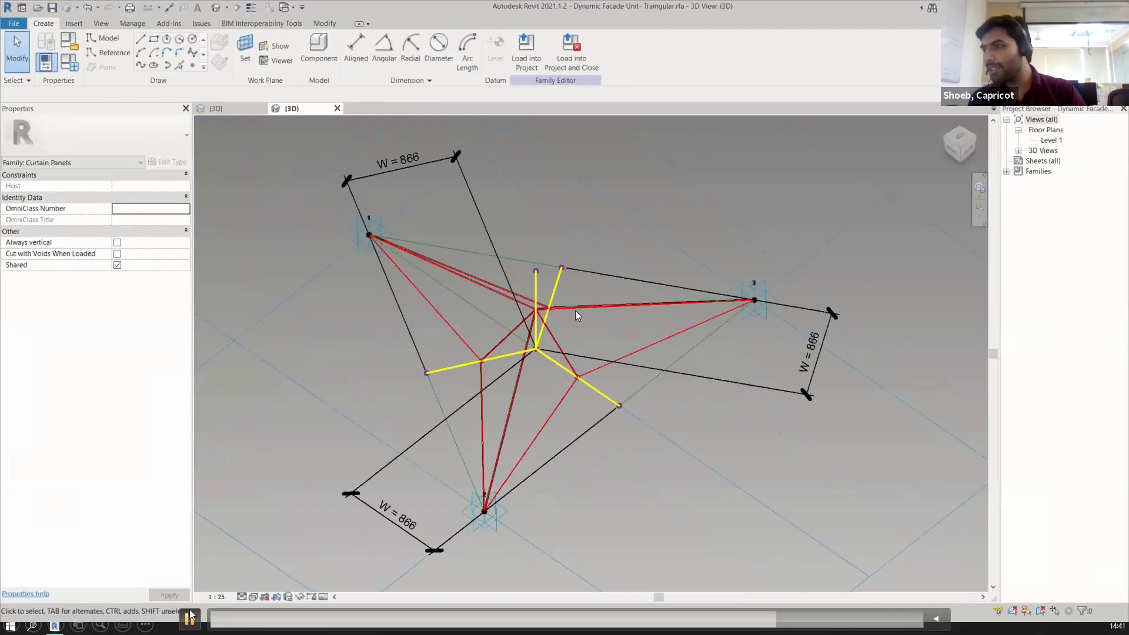
{"action": "left_click", "coordinate": [189, 618]}
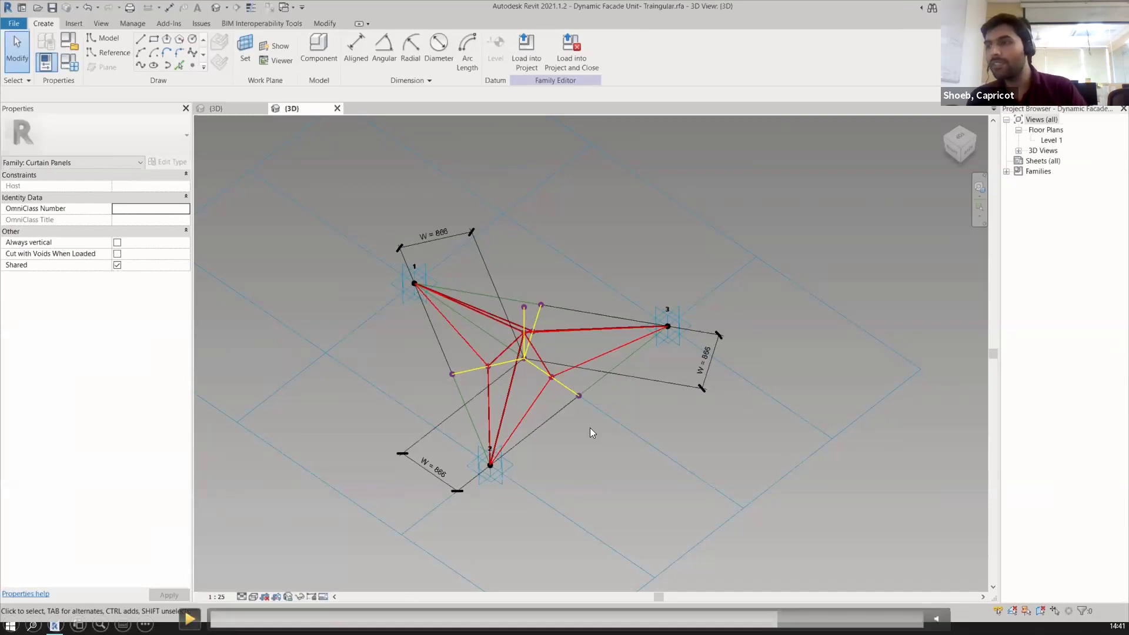
{"action": "key", "text": "space"}
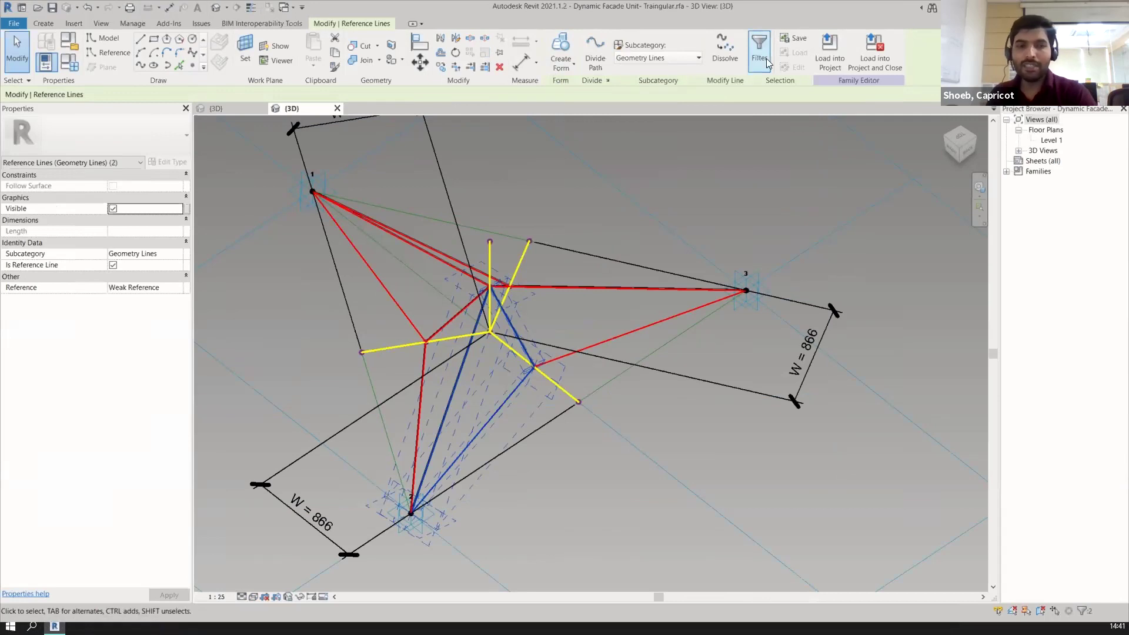
{"action": "left_click", "coordinate": [305, 553]}
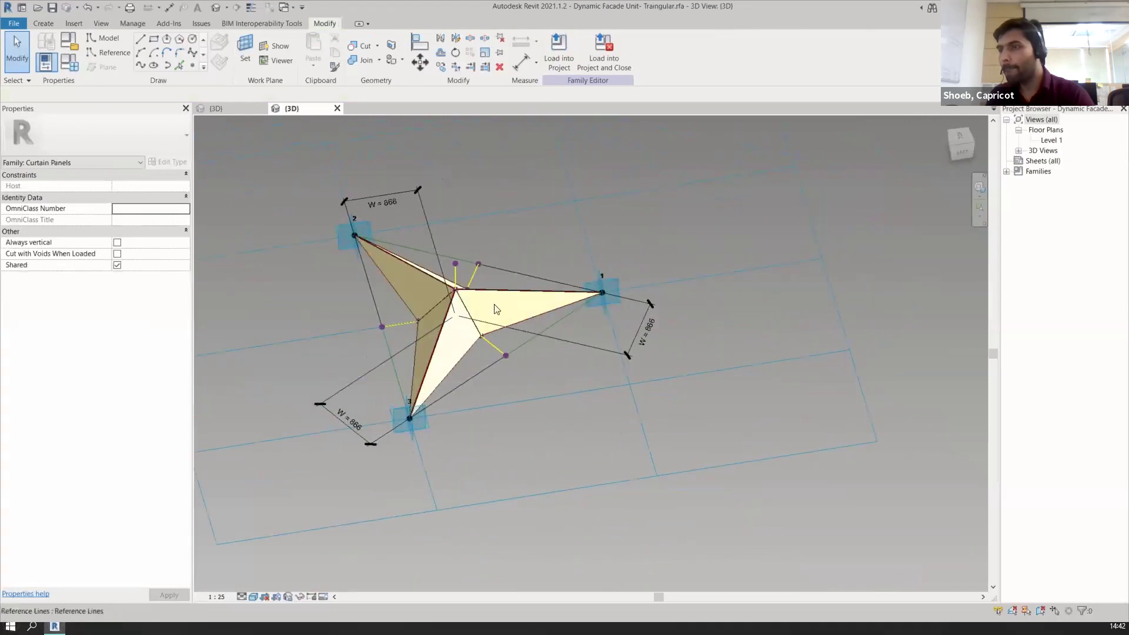
Test the triangular panel by applying the Opening parameter in the family types at 0.3 and at 0.15
{"action": "middle_click_drag", "start_coordinate": [496, 487], "coordinate": [537, 487], "text": "shift"}
{"action": "middle_click_drag", "start_coordinate": [612, 432], "coordinate": [598, 487]}
{"action": "left_click", "coordinate": [78, 67]}
{"action": "left_click", "coordinate": [790, 247]}
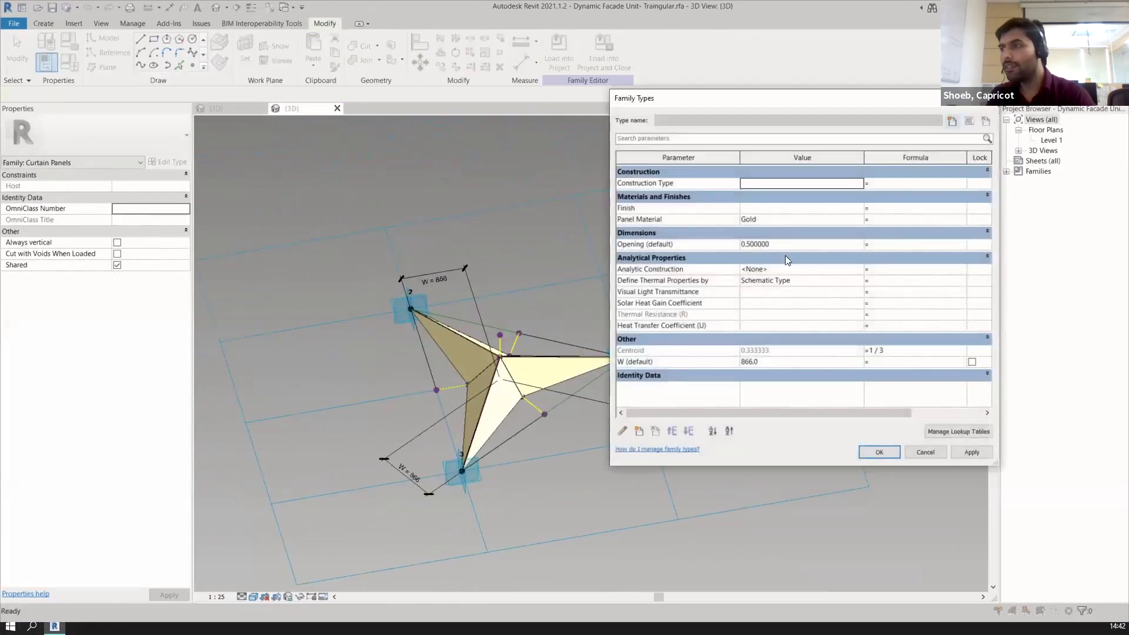
{"action": "key", "text": "BackSpace"}
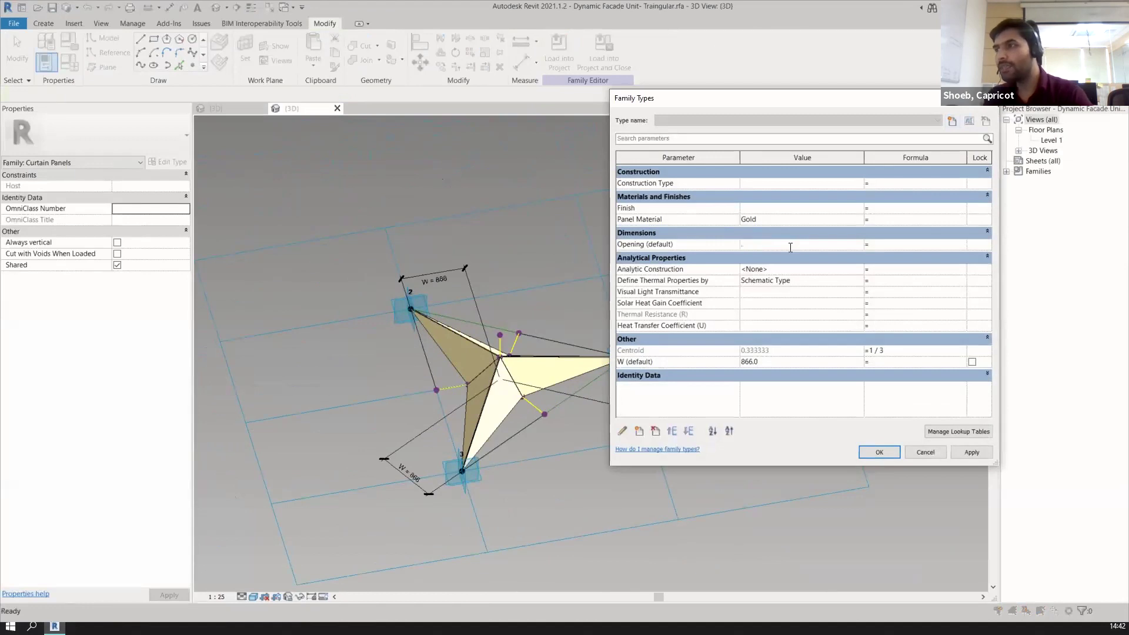
{"action": "left_click", "coordinate": [972, 451]}
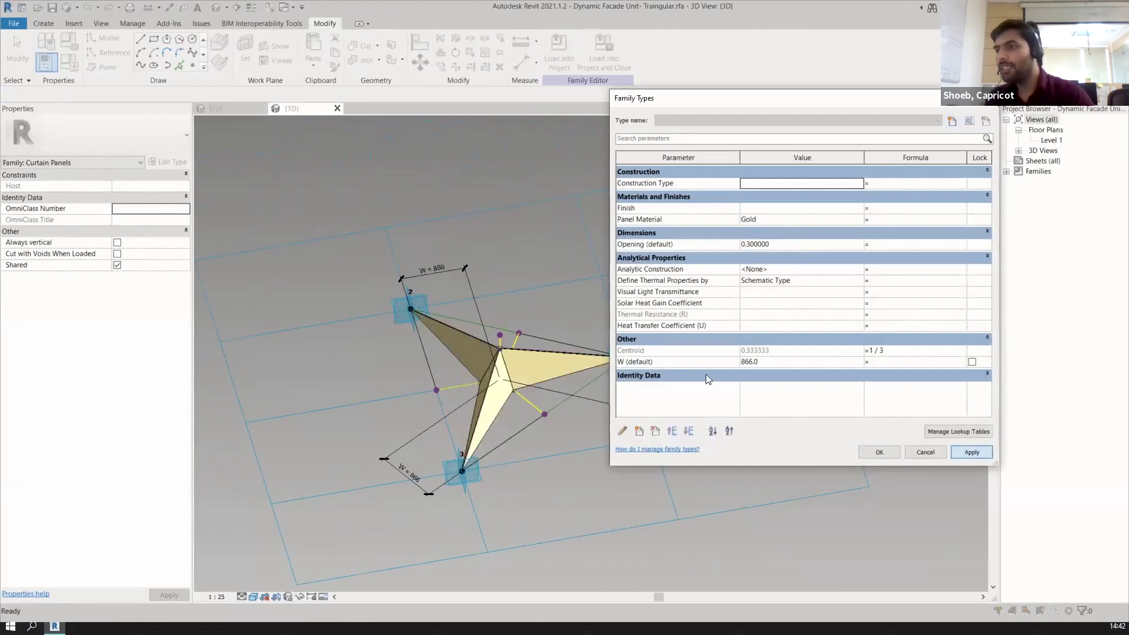
{"action": "left_click", "coordinate": [778, 246]}
{"action": "type", "text": ".1"}
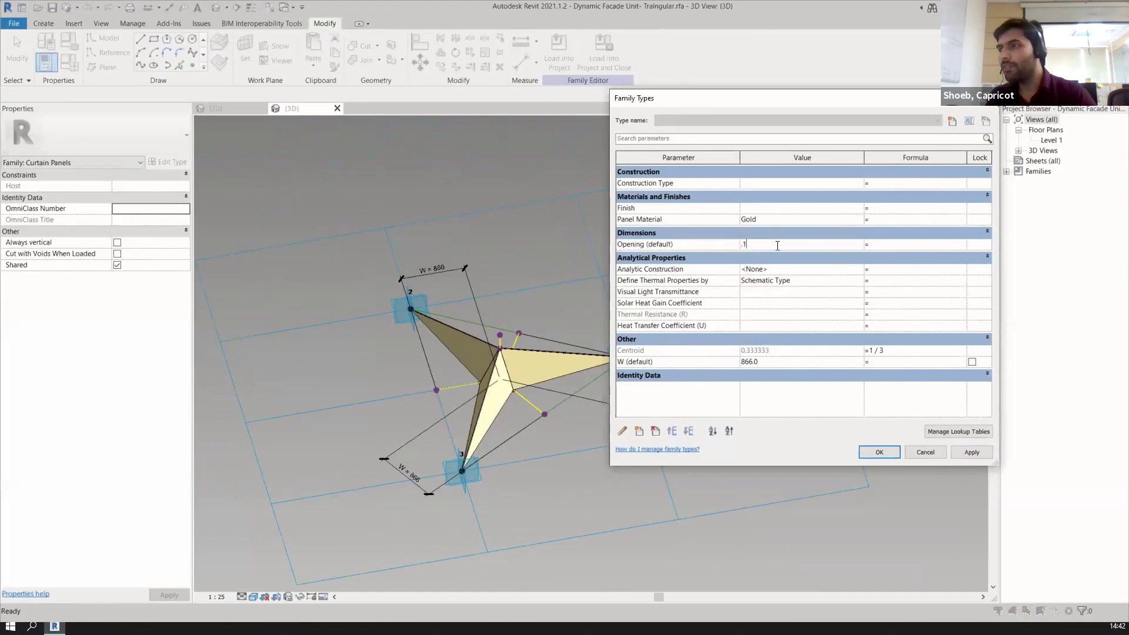
{"action": "type", "text": "5"}
{"action": "left_click", "coordinate": [960, 448]}
Test the panel with an Opening of 0.9, and restore the parameter to 0.5 in the family types
{"action": "left_click", "coordinate": [796, 242]}
{"action": "type", "text": ".9"}
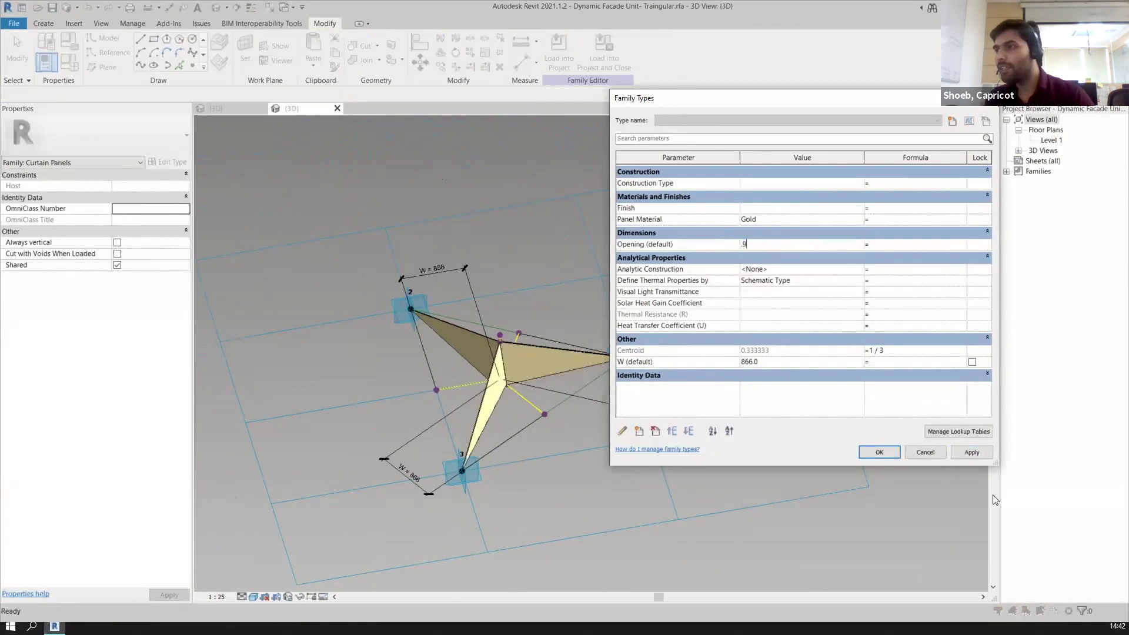
{"action": "left_click", "coordinate": [969, 452]}
{"action": "left_click", "coordinate": [789, 247]}
{"action": "type", "text": ".5"}
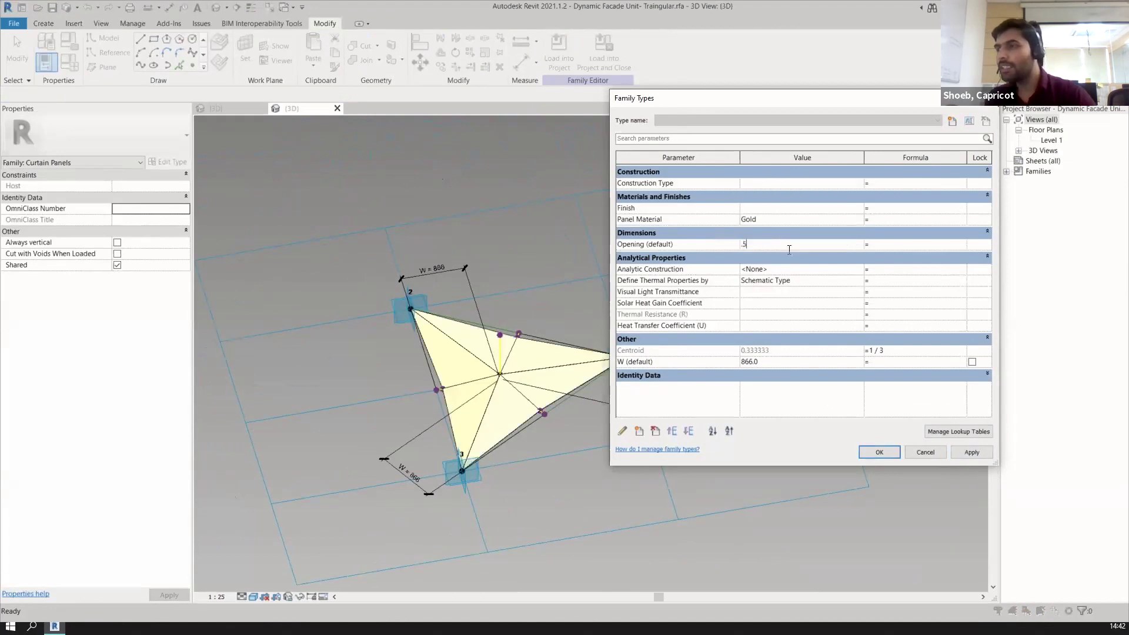
{"action": "left_click", "coordinate": [972, 451]}
{"action": "left_click", "coordinate": [880, 451]}
Load the panel family into the Facade mass and apply Dynamic Facade Unit- Traingular under Triangle (flat) to the divided surface
{"action": "mouse_move", "coordinate": [571, 296]}
{"action": "middle_mouse_down", "text": "shift"}
{"action": "mouse_move", "coordinate": [585, 359]}
{"action": "mouse_move", "coordinate": [581, 302]}
{"action": "middle_mouse_up", "text": "shift"}
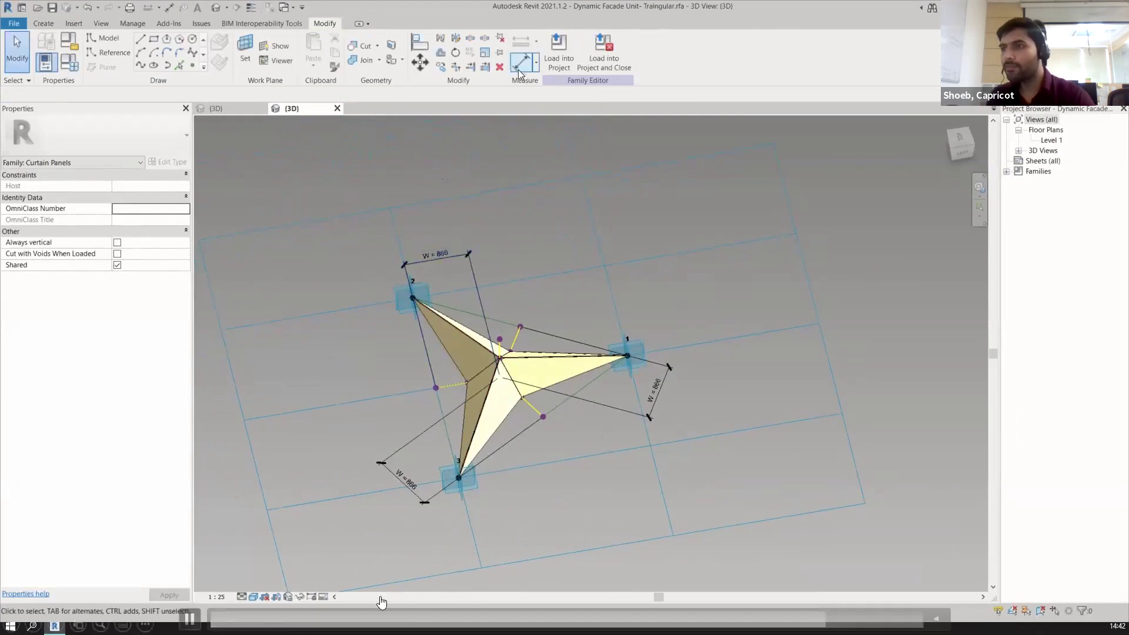
{"action": "left_click", "coordinate": [556, 61]}
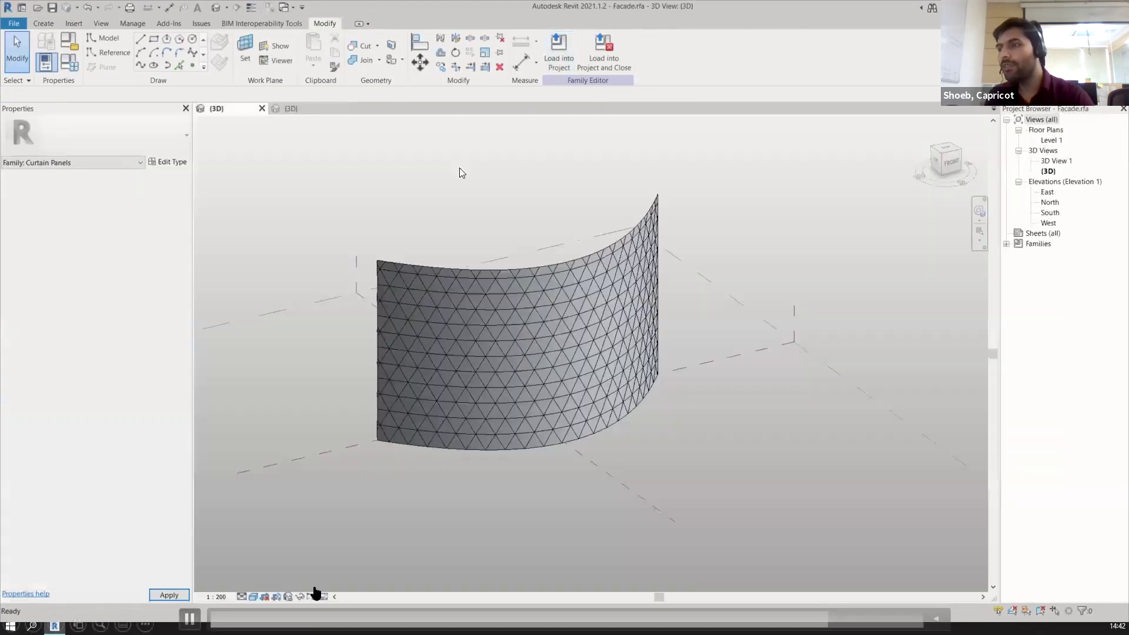
{"action": "left_click", "coordinate": [511, 284]}
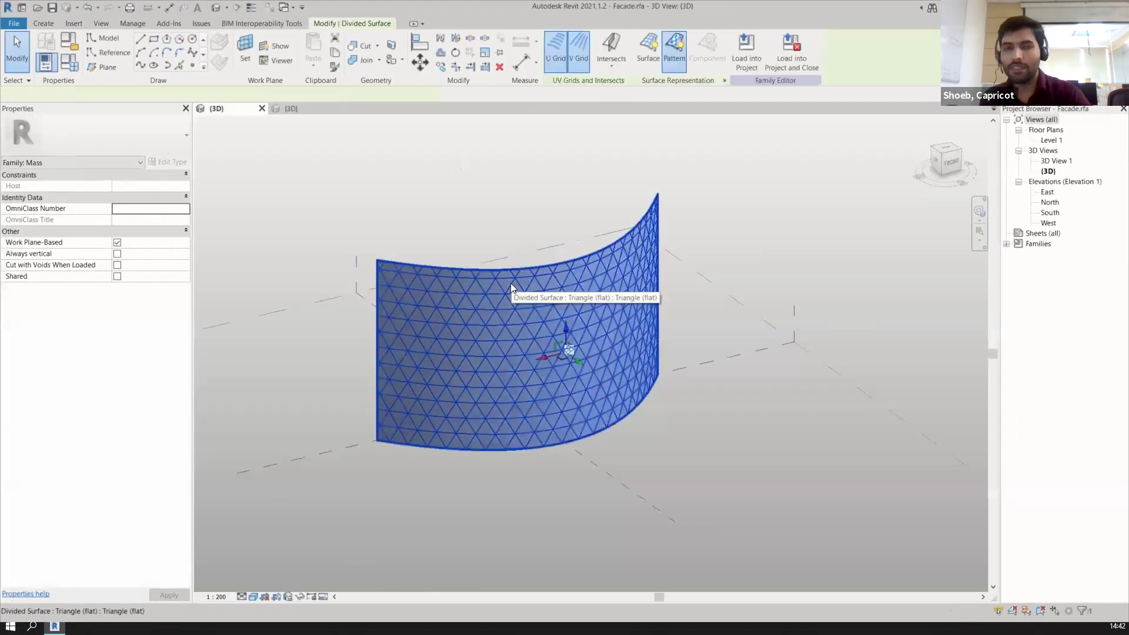
{"action": "left_click", "coordinate": [119, 149]}
{"action": "scroll", "coordinate": [125, 296], "scroll_direction": "down", "scroll_amount": 3}
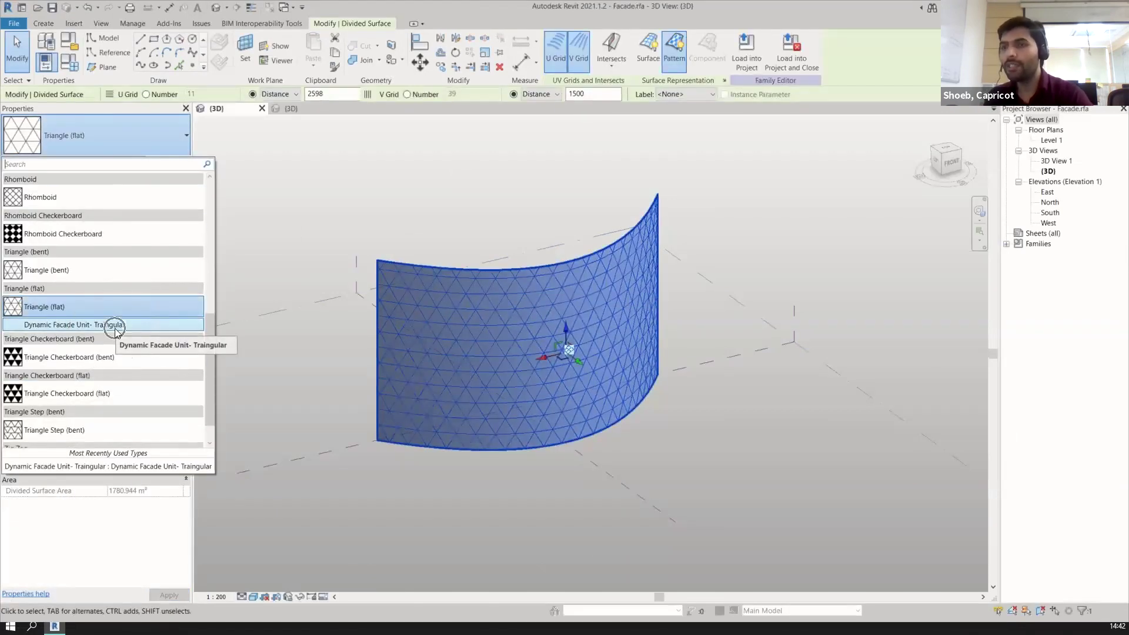
{"action": "left_click", "coordinate": [114, 327]}
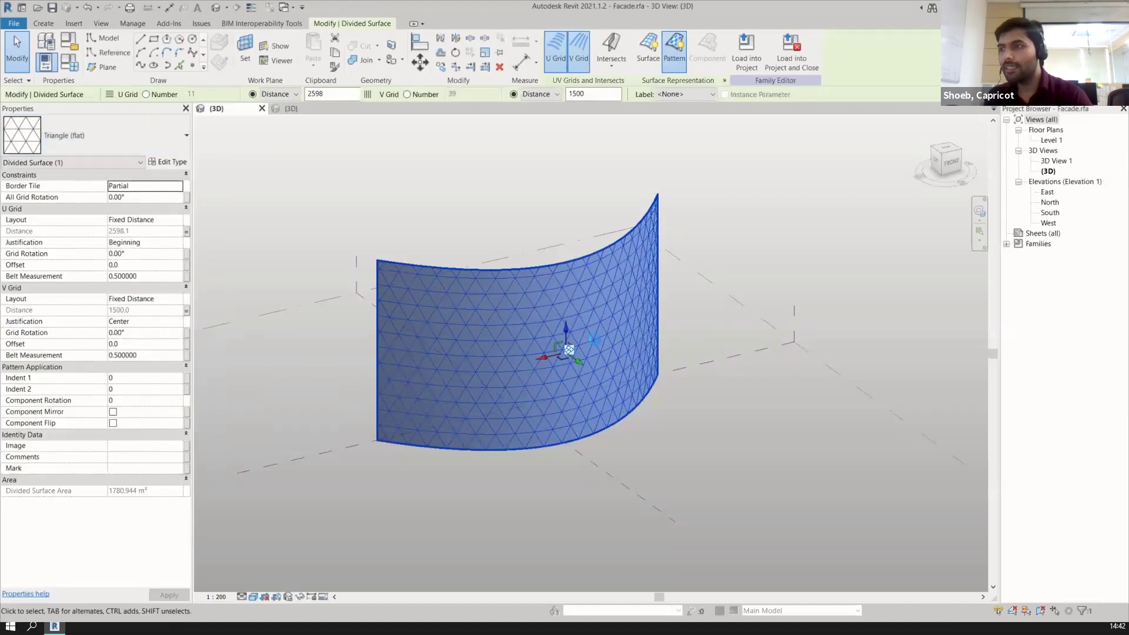
{"action": "left_click", "coordinate": [594, 339]}
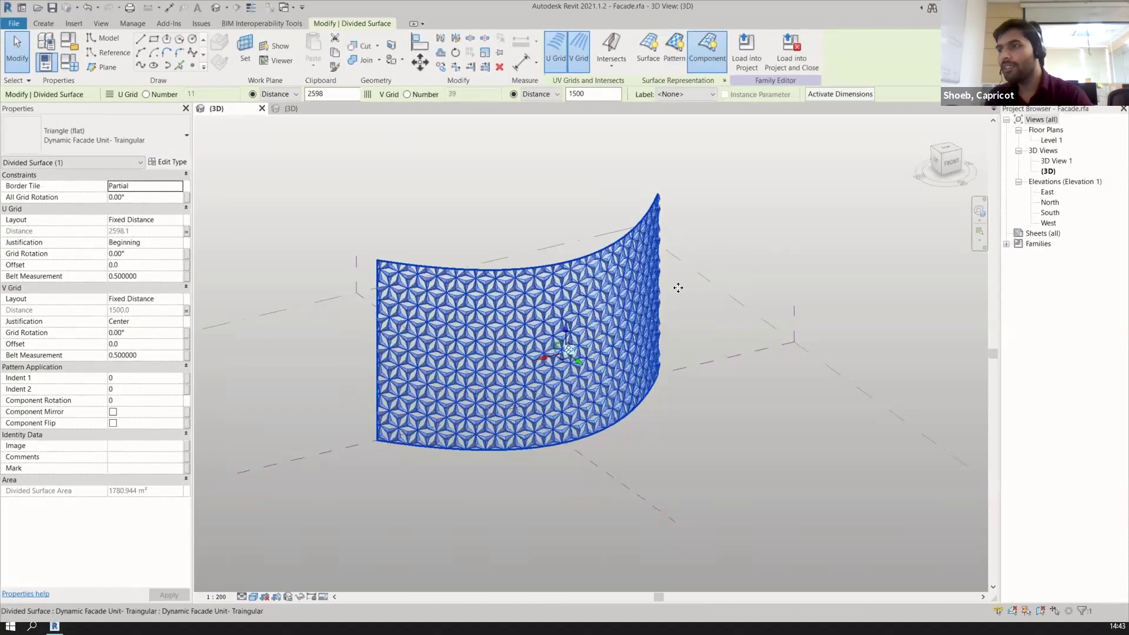
{"action": "scroll", "coordinate": [682, 287], "scroll_direction": "up", "scroll_amount": 2}
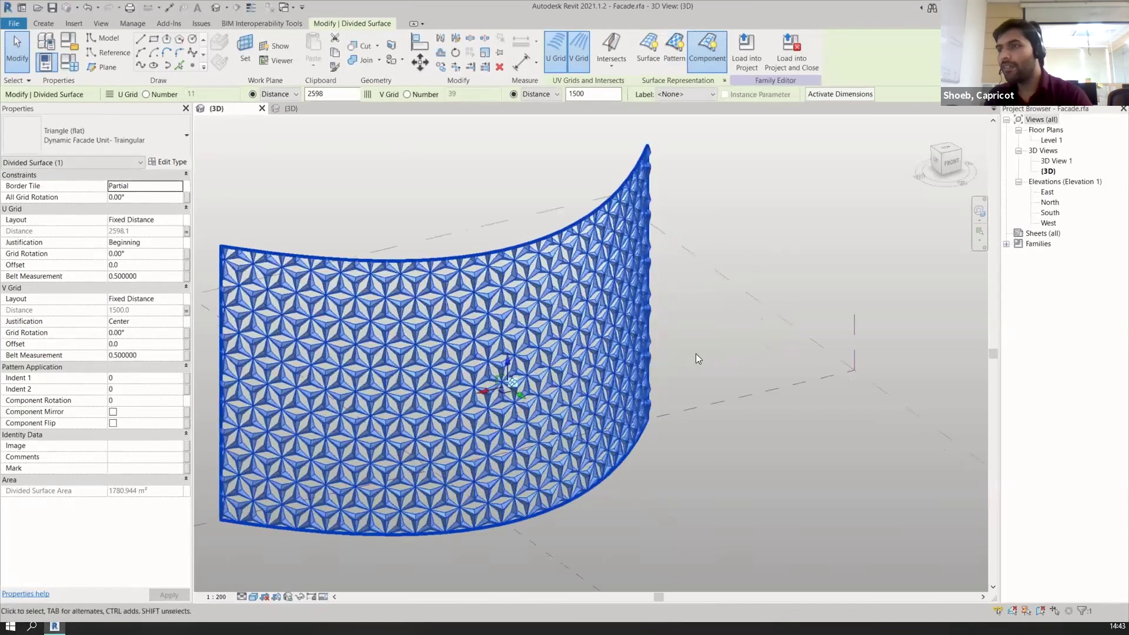
{"action": "left_click", "coordinate": [696, 355]}
Try an Opening of 0.9 on a single facade panel, and restore that panel to 0.5
{"action": "scroll", "coordinate": [577, 362], "scroll_direction": "up", "scroll_amount": 1}
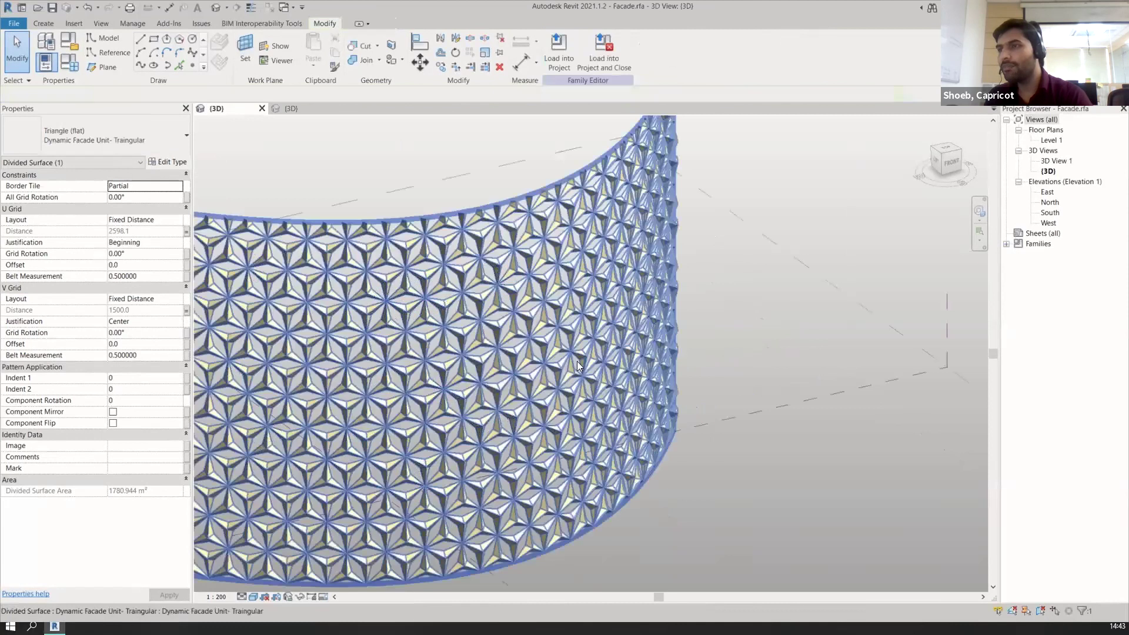
{"action": "left_click", "coordinate": [574, 371]}
{"action": "left_click", "coordinate": [148, 254]}
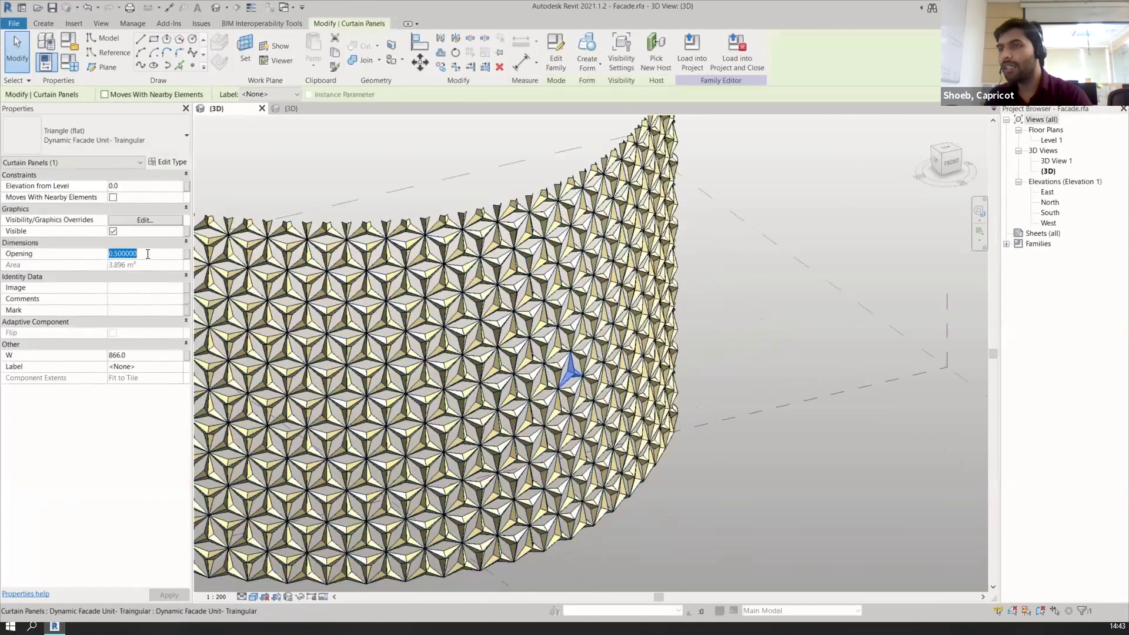
{"action": "type", "text": "0.9"}
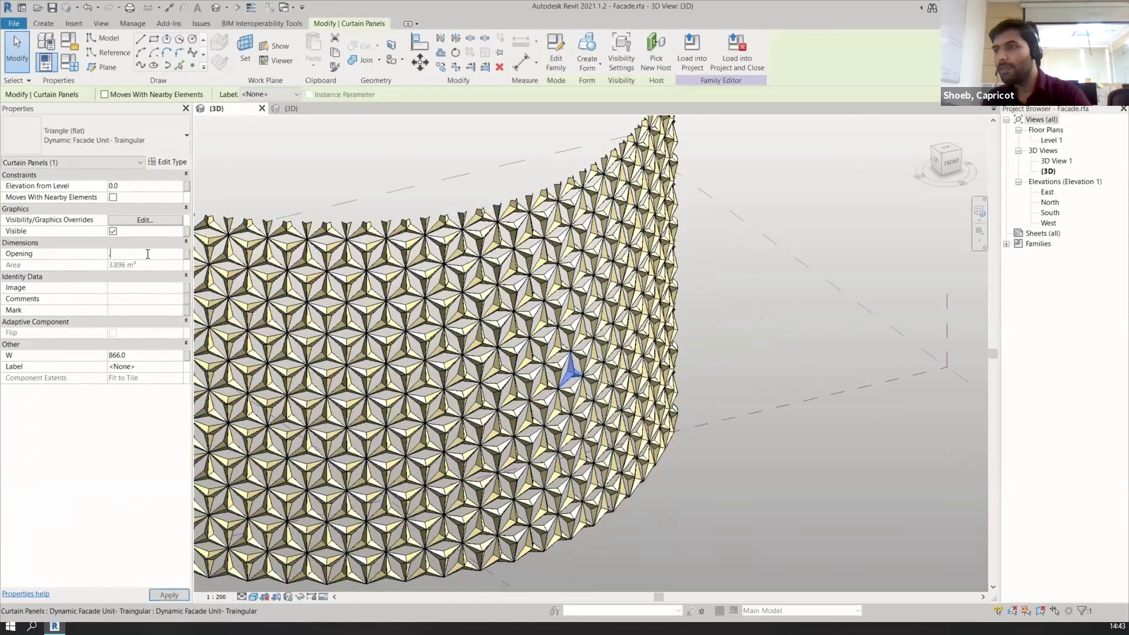
{"action": "middle_click_drag", "start_coordinate": [717, 462], "coordinate": [656, 444], "text": "shift"}
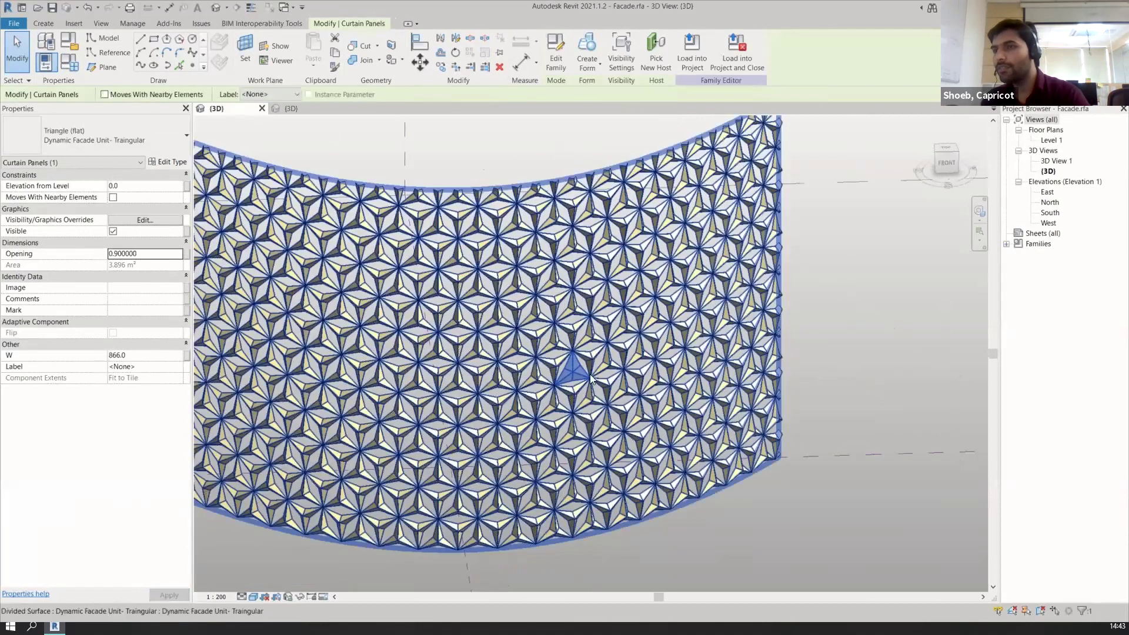
{"action": "scroll", "coordinate": [573, 352], "scroll_direction": "up", "scroll_amount": 2}
{"action": "left_click", "coordinate": [152, 253]}
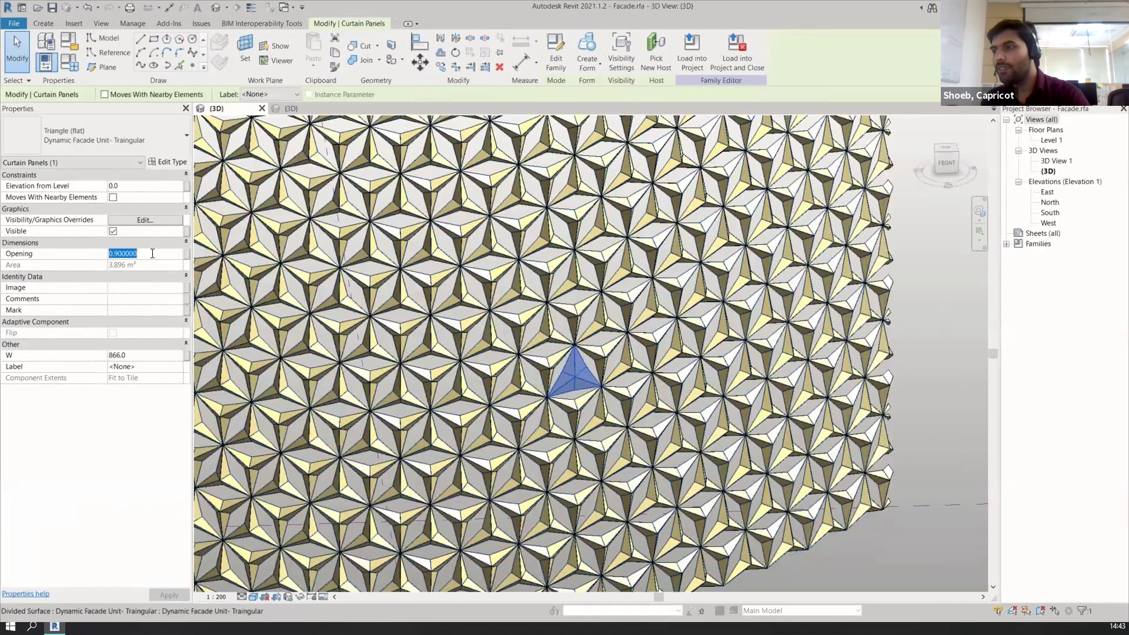
{"action": "type", "text": "0.5"}
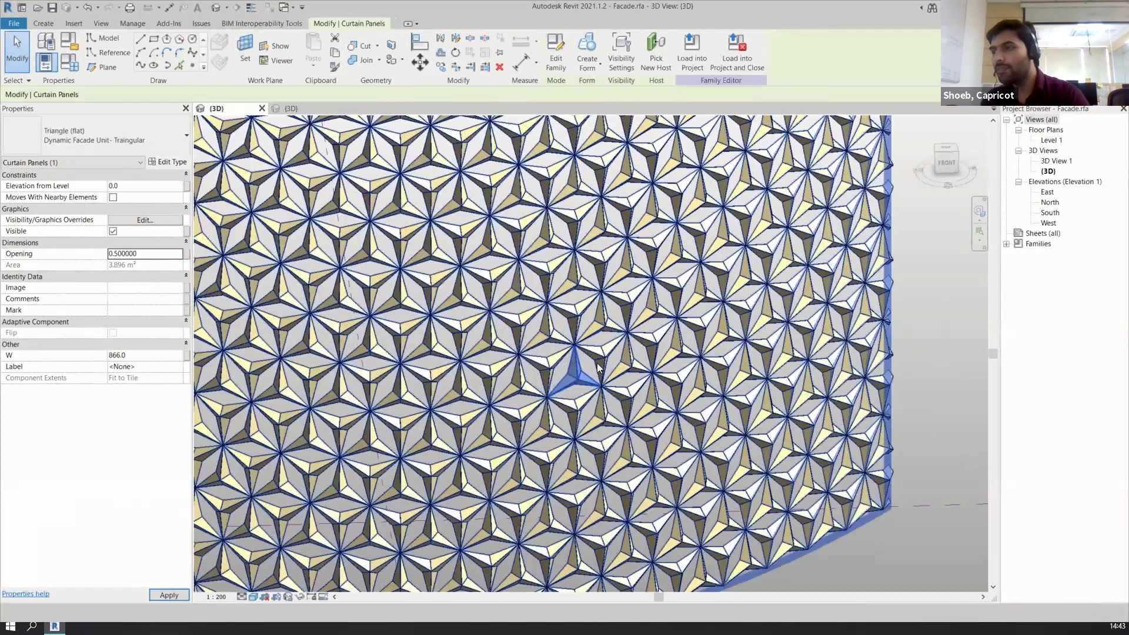
Set the Opening of all triangular curtain panels on the facade to 0.6
{"action": "scroll", "coordinate": [598, 362], "scroll_direction": "down", "scroll_amount": 3}
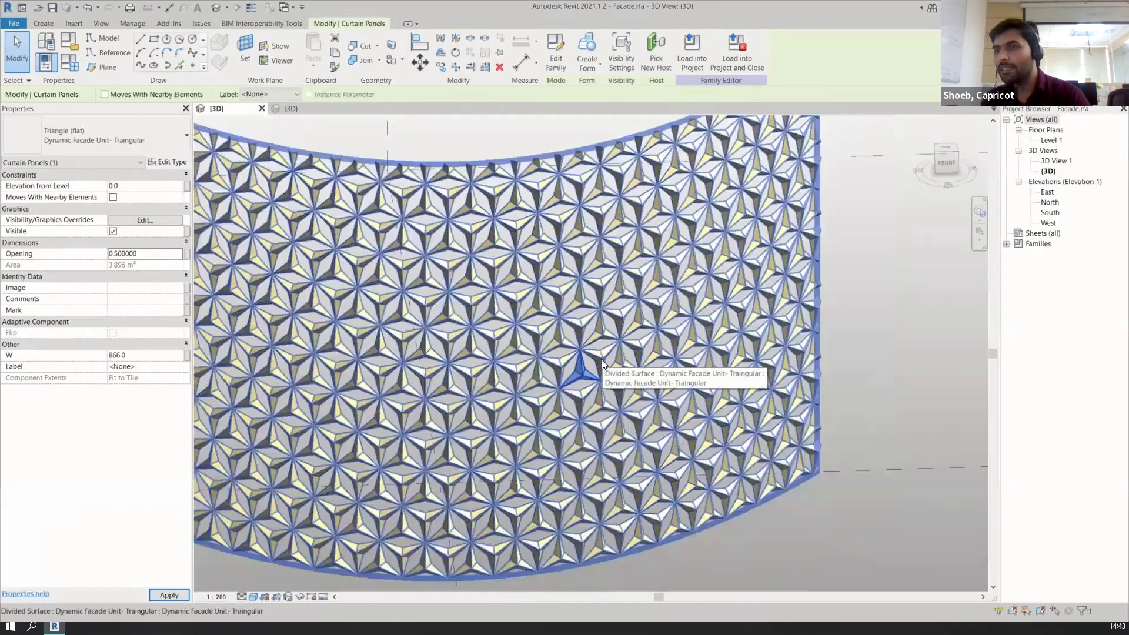
{"action": "left_click", "coordinate": [153, 254]}
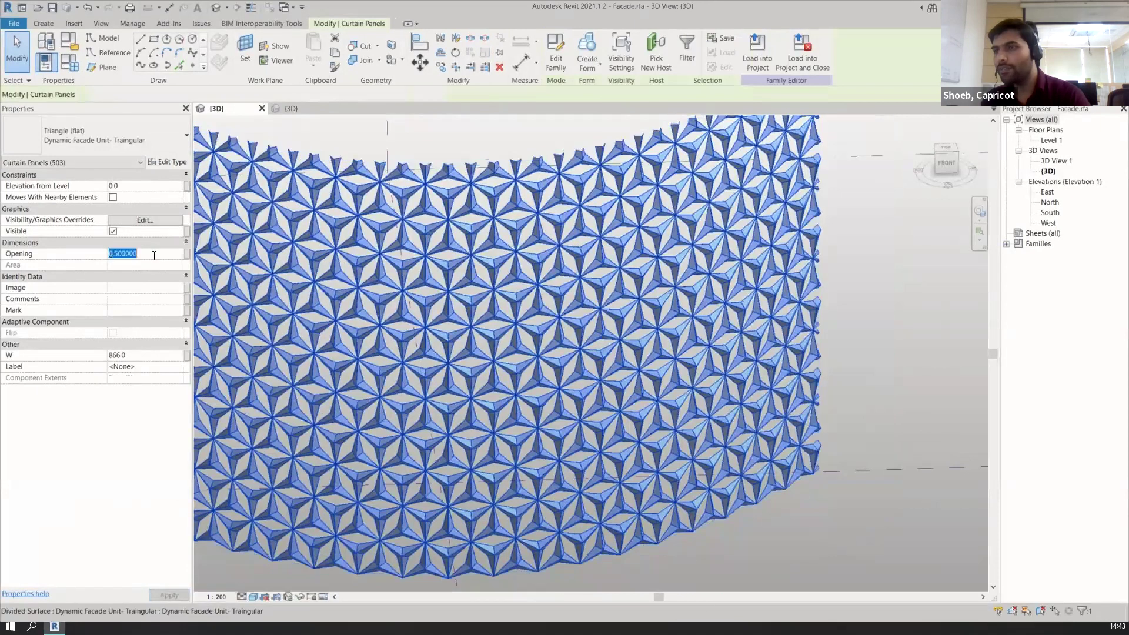
{"action": "type", "text": ".6"}
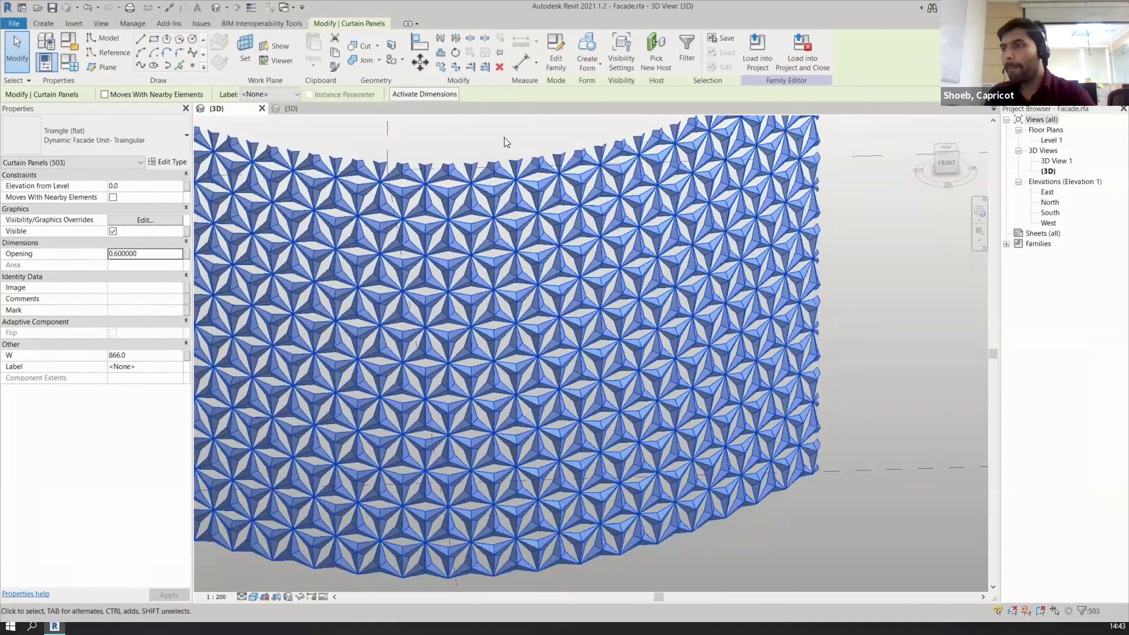
{"action": "left_click", "coordinate": [501, 145]}
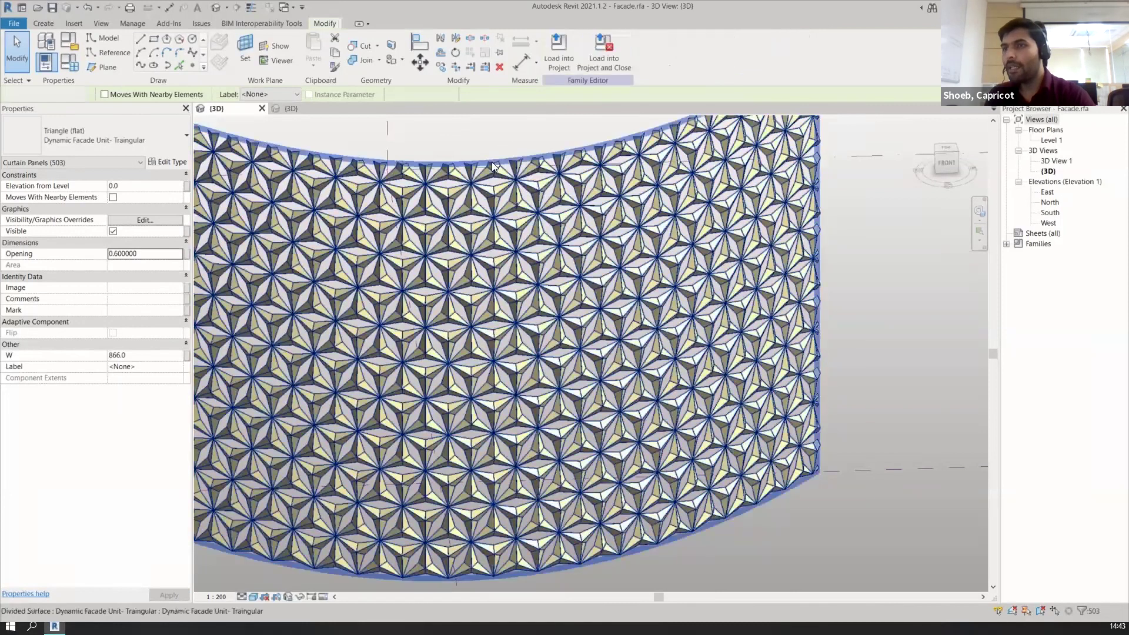
Set the divided surface's Border Tile to Empty and check the curved facade's edges
{"action": "left_click", "coordinate": [492, 161]}
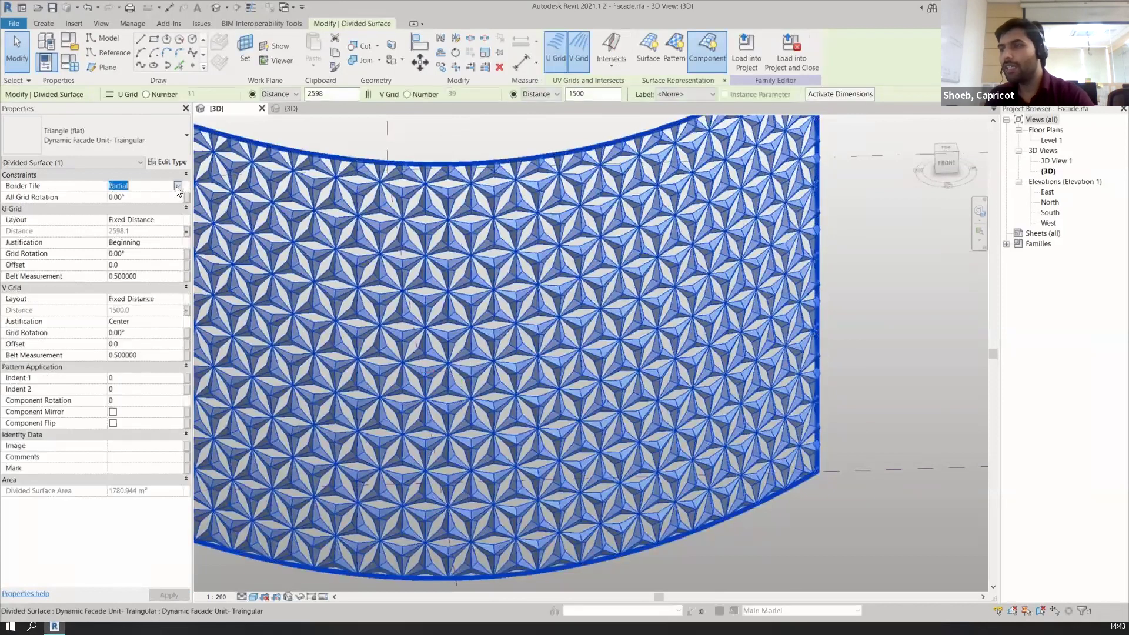
{"action": "left_click", "coordinate": [178, 186]}
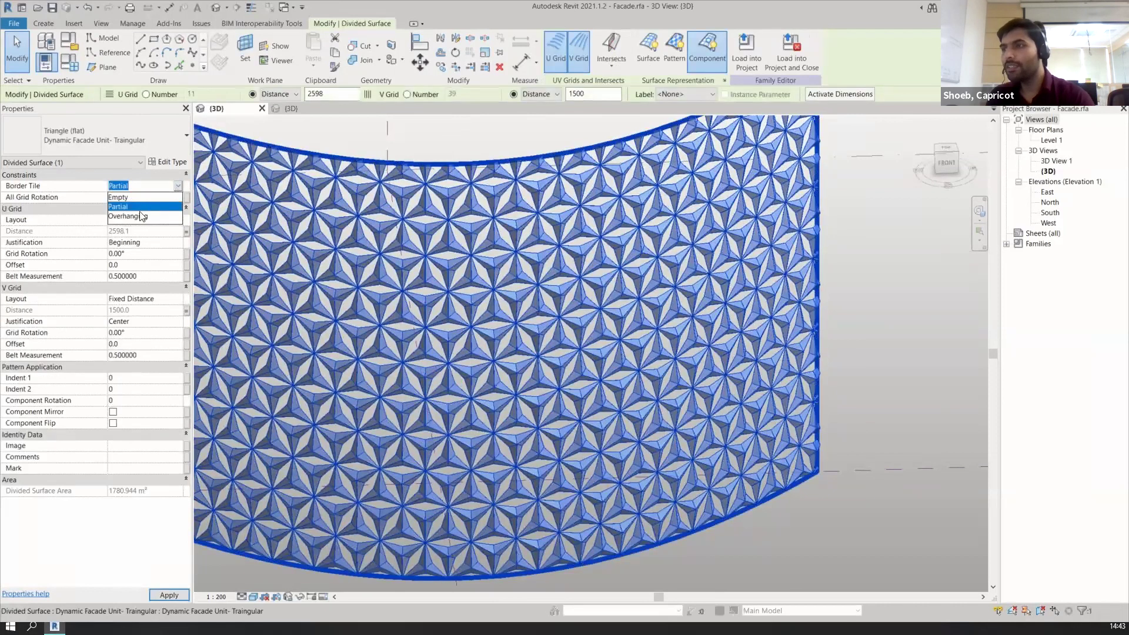
{"action": "left_click", "coordinate": [121, 198]}
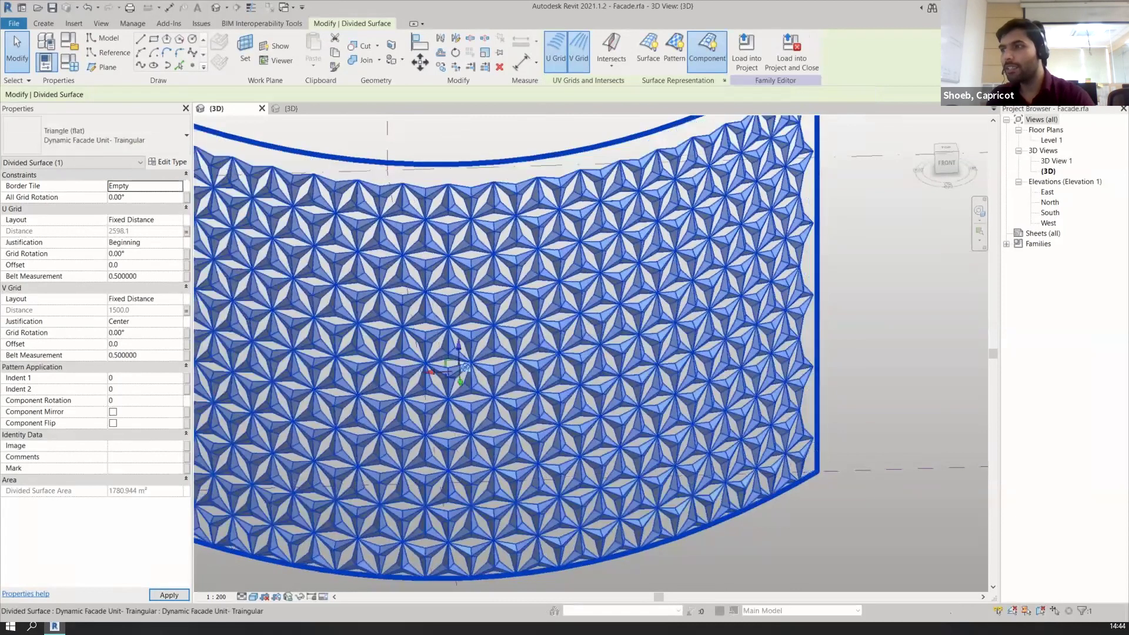
{"action": "scroll", "coordinate": [715, 318], "scroll_direction": "down", "scroll_amount": 3}
{"action": "middle_click_drag", "start_coordinate": [588, 468], "coordinate": [671, 470], "text": "shift"}
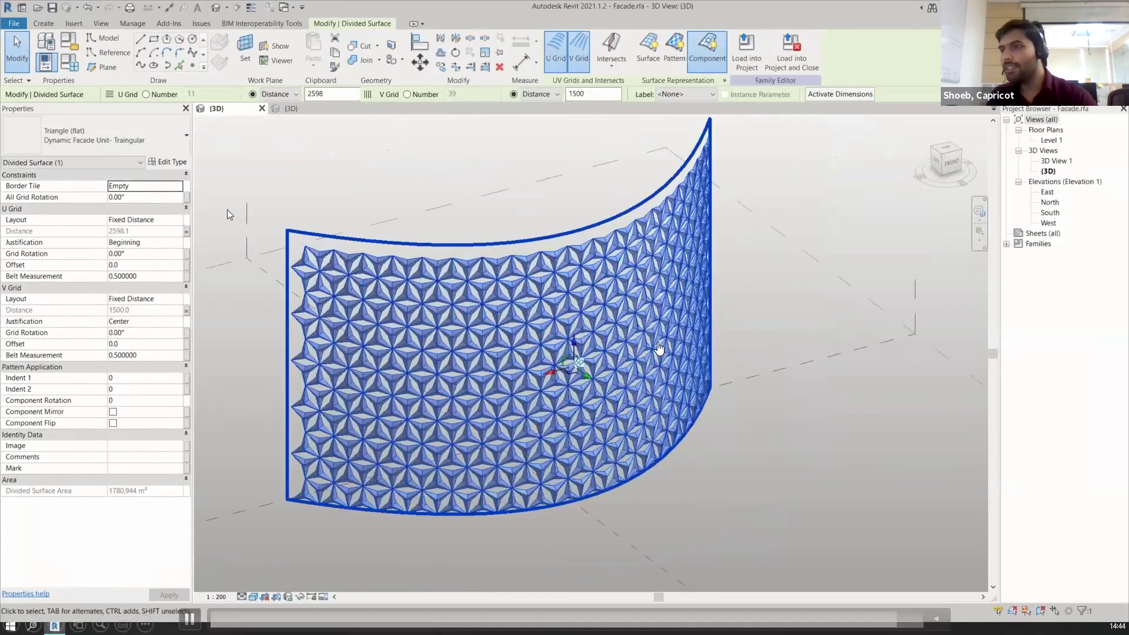
Set the facade mass's Half Base to 3000 in the family types and view the resized triangle pattern
{"action": "scroll", "coordinate": [227, 210], "scroll_direction": "down", "scroll_amount": 1}
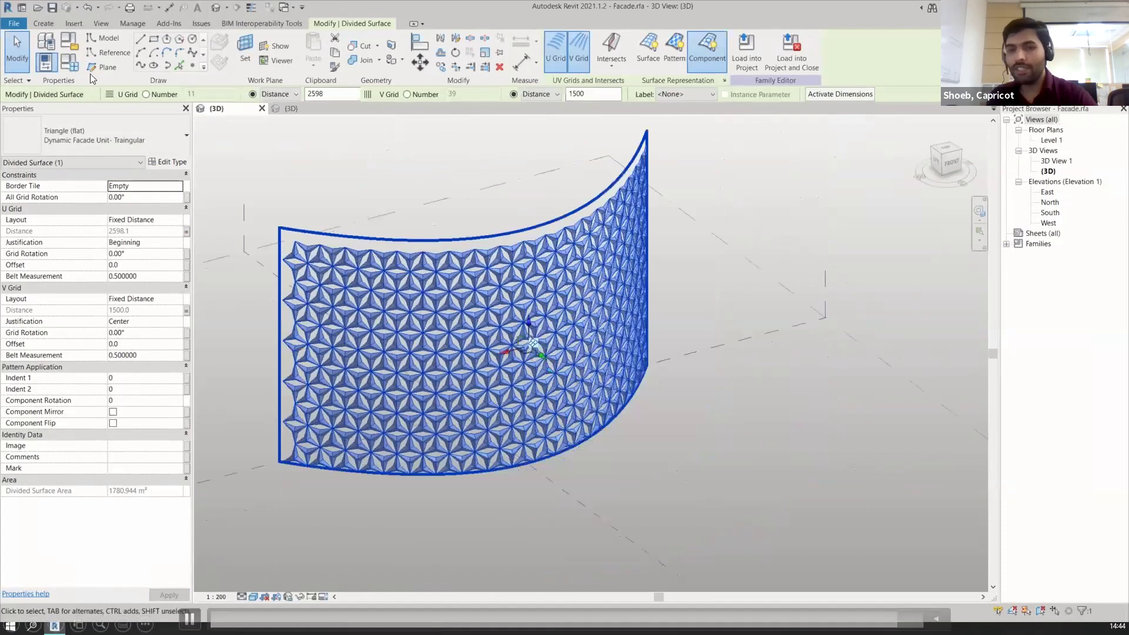
{"action": "left_click", "coordinate": [69, 63]}
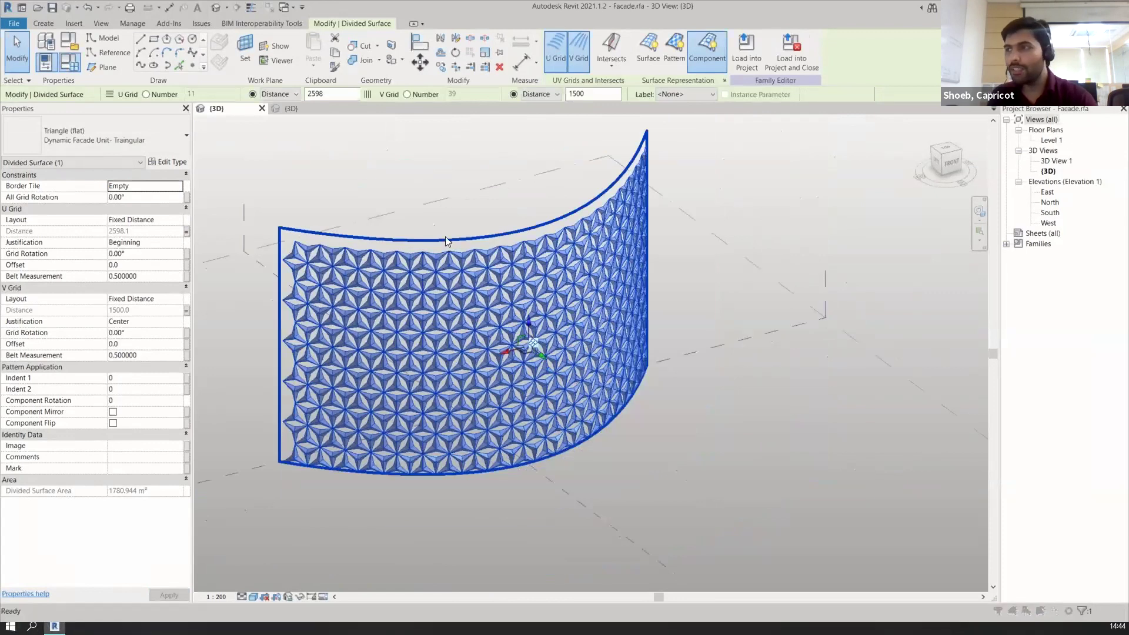
{"action": "left_click", "coordinate": [786, 242]}
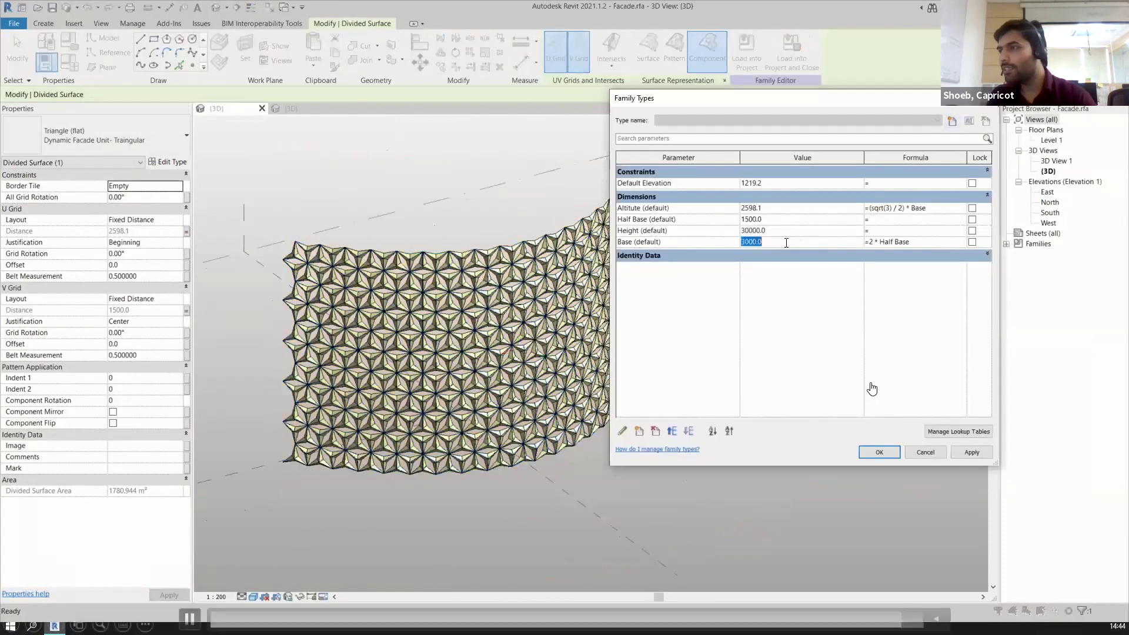
{"action": "key", "text": "ctrl"}
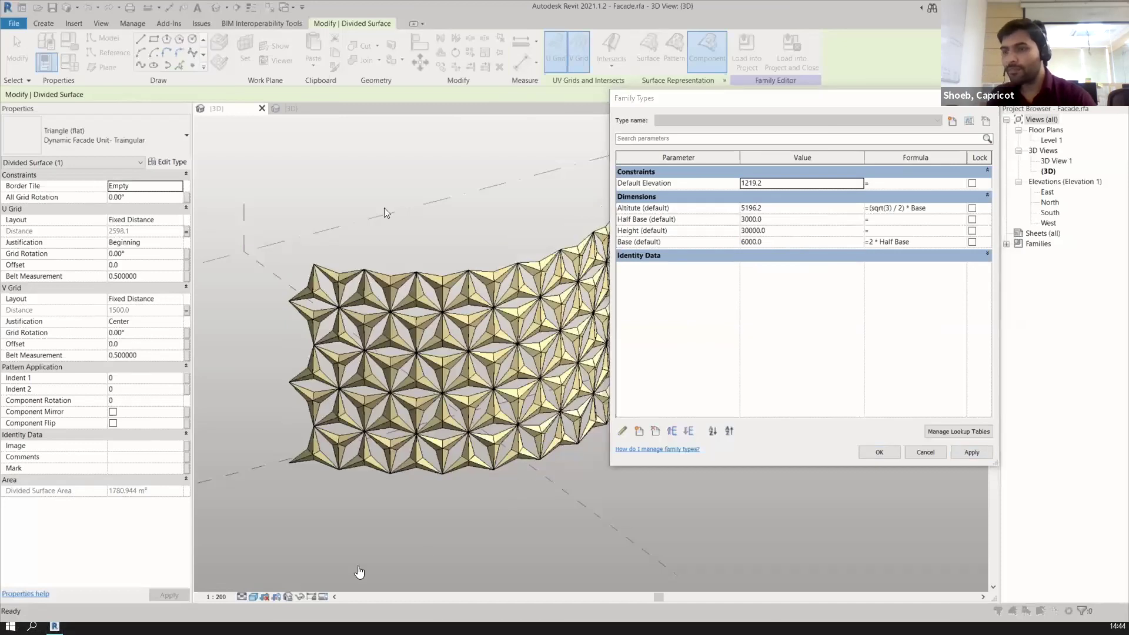
{"action": "left_click", "coordinate": [877, 453]}
{"action": "middle_click_drag", "start_coordinate": [877, 454], "coordinate": [666, 474], "text": "shift"}
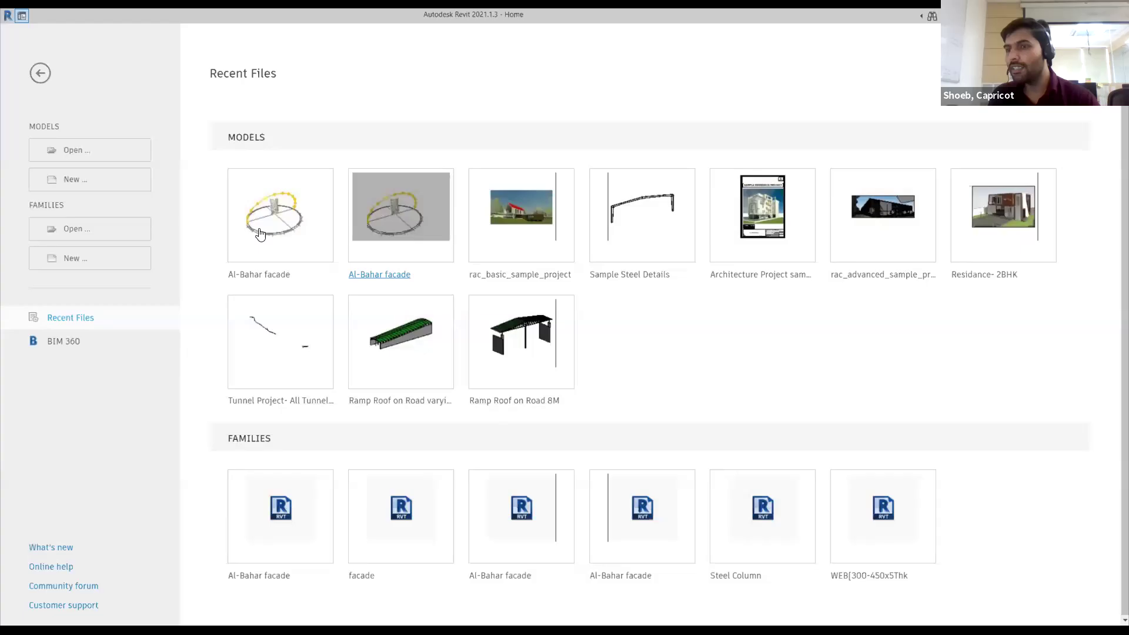
Open the recent Al-Bahar facade project and examine its triangular panel facade from the front, back and side
{"action": "left_click", "coordinate": [258, 229]}
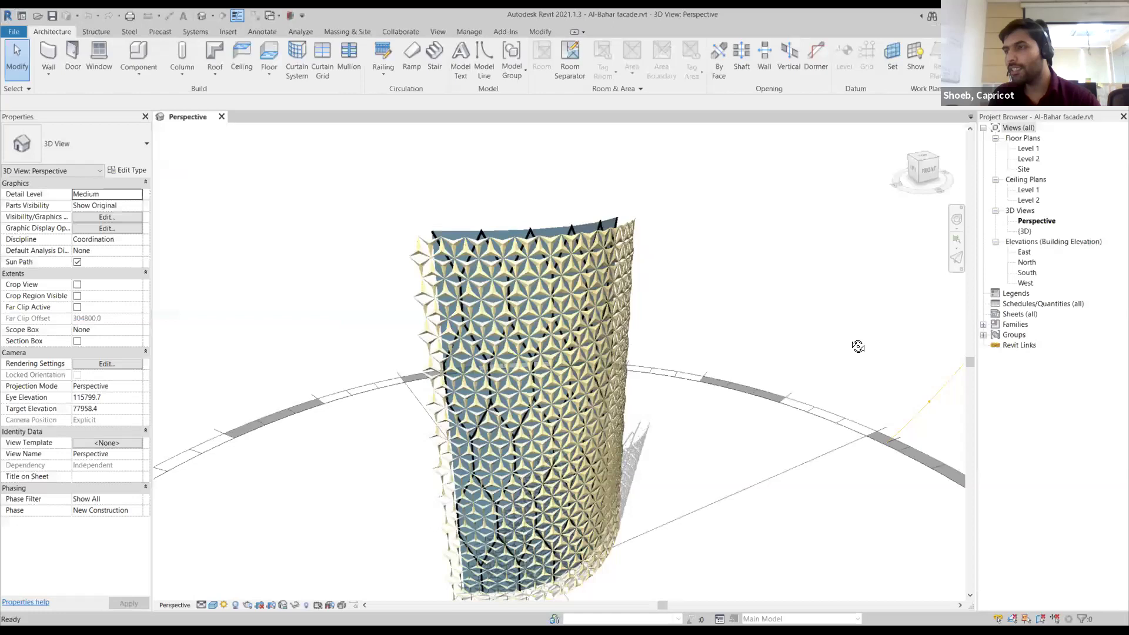
{"action": "middle_click_drag", "start_coordinate": [857, 345], "coordinate": [579, 329], "text": "shift"}
{"action": "scroll", "coordinate": [462, 292], "scroll_direction": "up", "scroll_amount": 2}
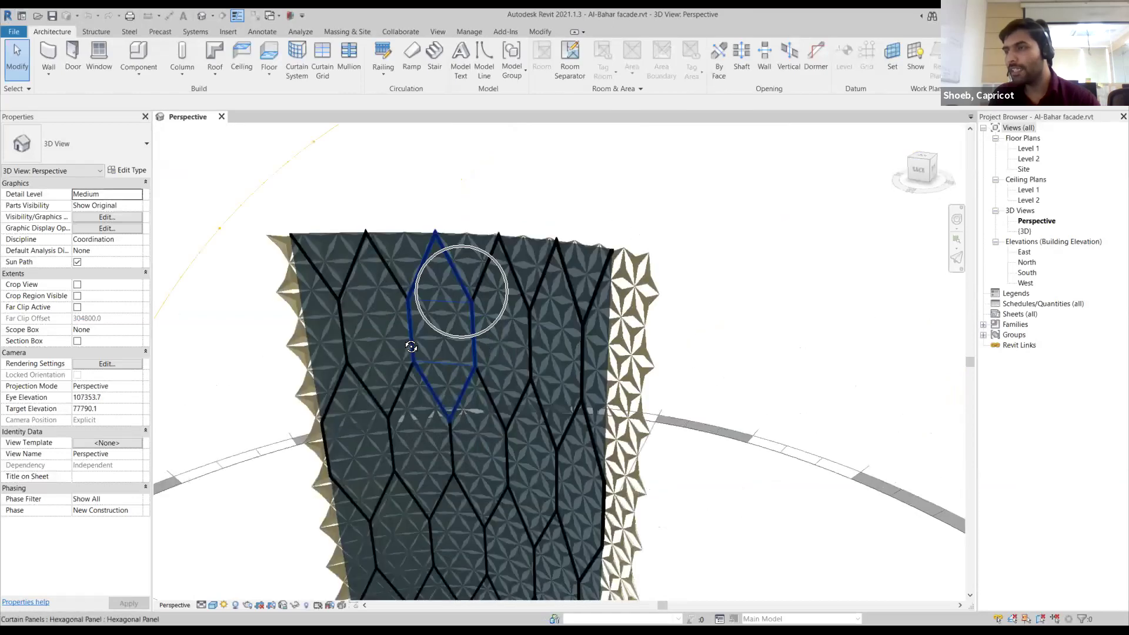
{"action": "middle_click_drag", "start_coordinate": [405, 341], "coordinate": [253, 311], "text": "shift"}
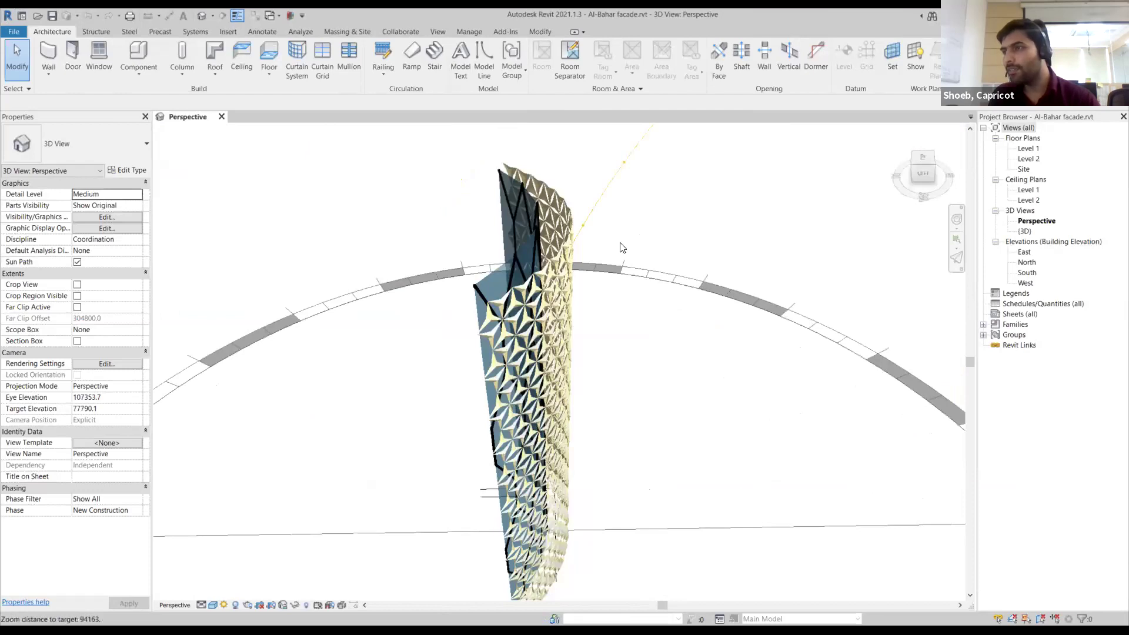
{"action": "scroll", "coordinate": [621, 243], "scroll_direction": "up", "scroll_amount": 2}
{"action": "middle_click_drag", "start_coordinate": [620, 242], "coordinate": [620, 202], "text": "shift"}
{"action": "scroll", "coordinate": [622, 200], "scroll_direction": "up", "scroll_amount": 2}
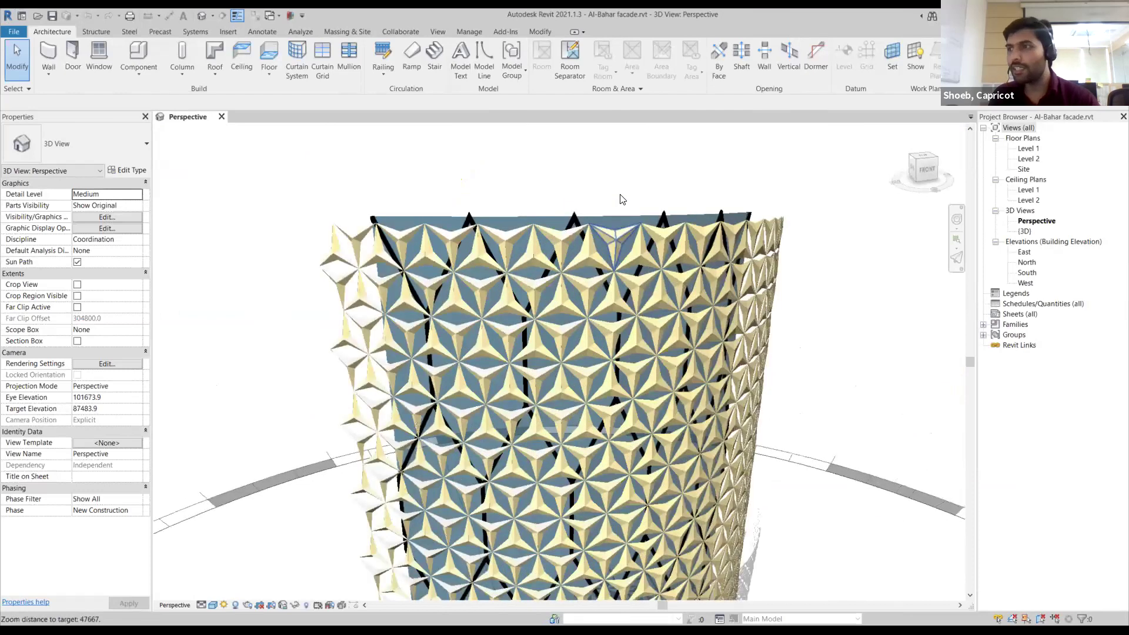
Check the Opening properties of all triangular curtain panels in the project, and close the Al-Bahar facade project
{"action": "left_click", "coordinate": [618, 234]}
{"action": "key", "text": "s"}
{"action": "key", "text": "a"}
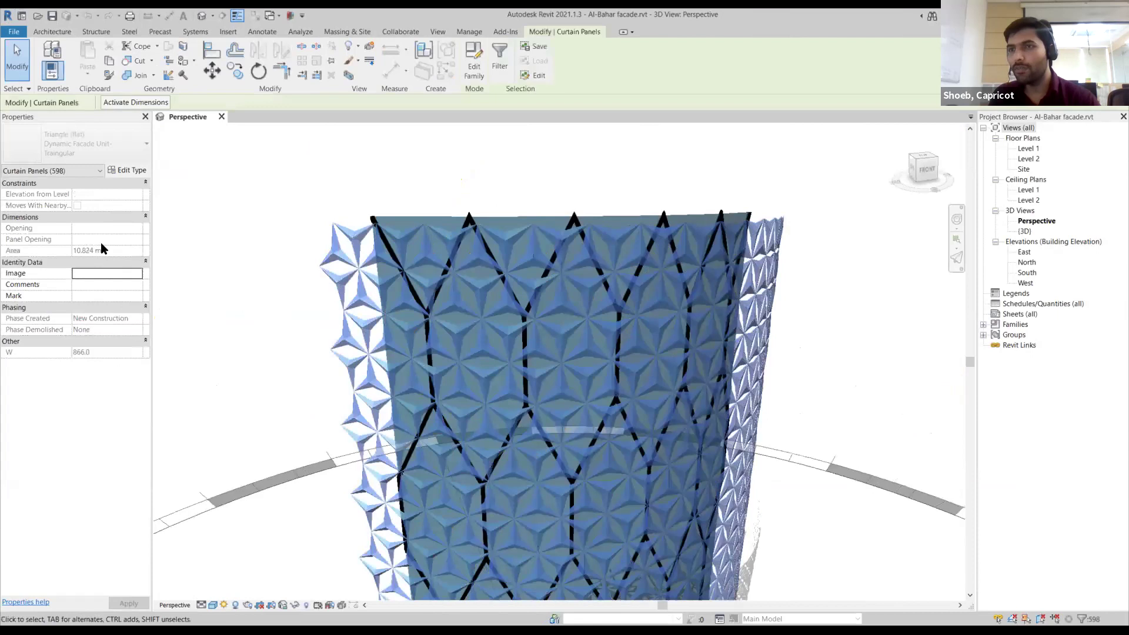
{"action": "scroll", "coordinate": [282, 265], "scroll_direction": "down", "scroll_amount": 1}
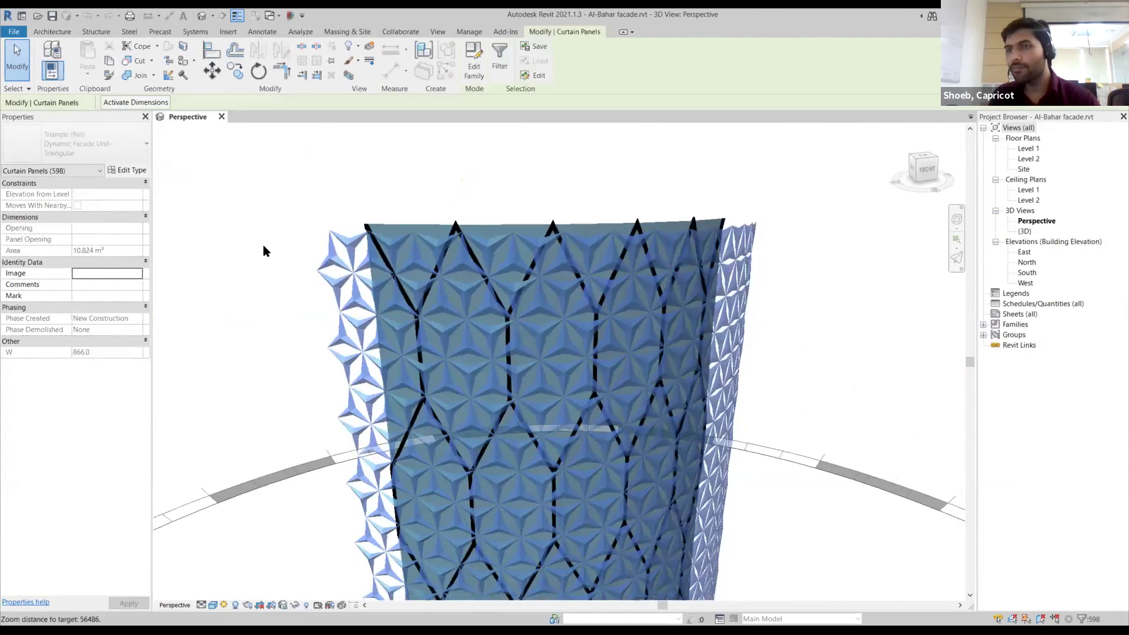
{"action": "middle_click_drag", "start_coordinate": [263, 252], "coordinate": [387, 328], "text": "shift"}
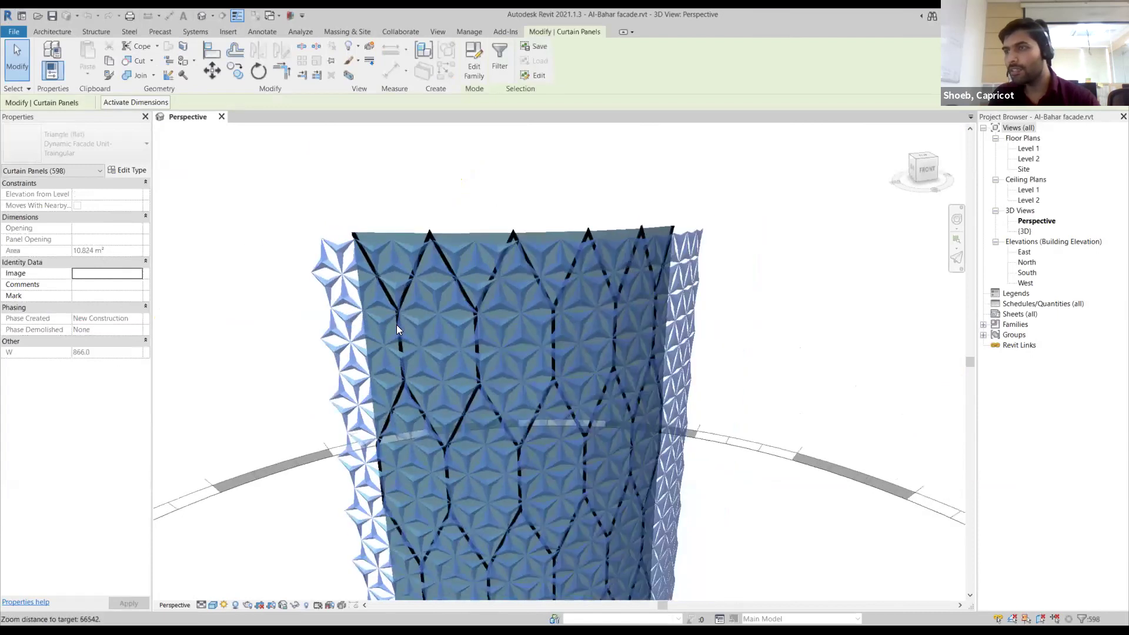
{"action": "scroll", "coordinate": [396, 330], "scroll_direction": "down", "scroll_amount": 2}
{"action": "key", "text": "Escape"}
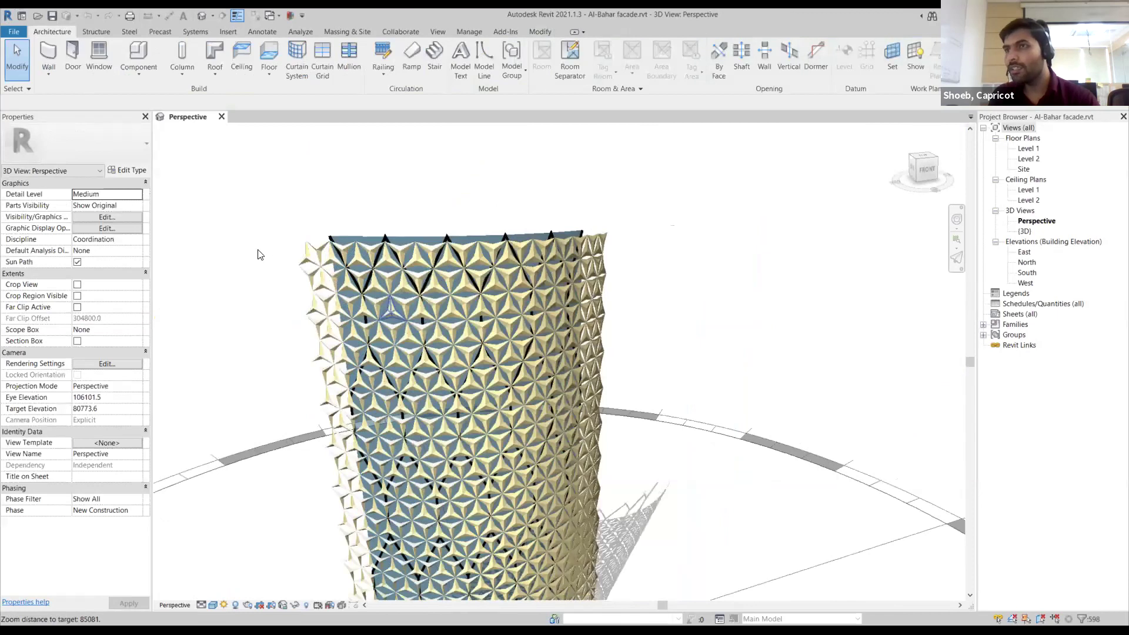
{"action": "mouse_move", "coordinate": [259, 254]}
{"action": "middle_mouse_down", "text": "shift"}
{"action": "mouse_move", "coordinate": [258, 270]}
{"action": "mouse_move", "coordinate": [247, 257]}
{"action": "middle_mouse_up", "text": "shift"}
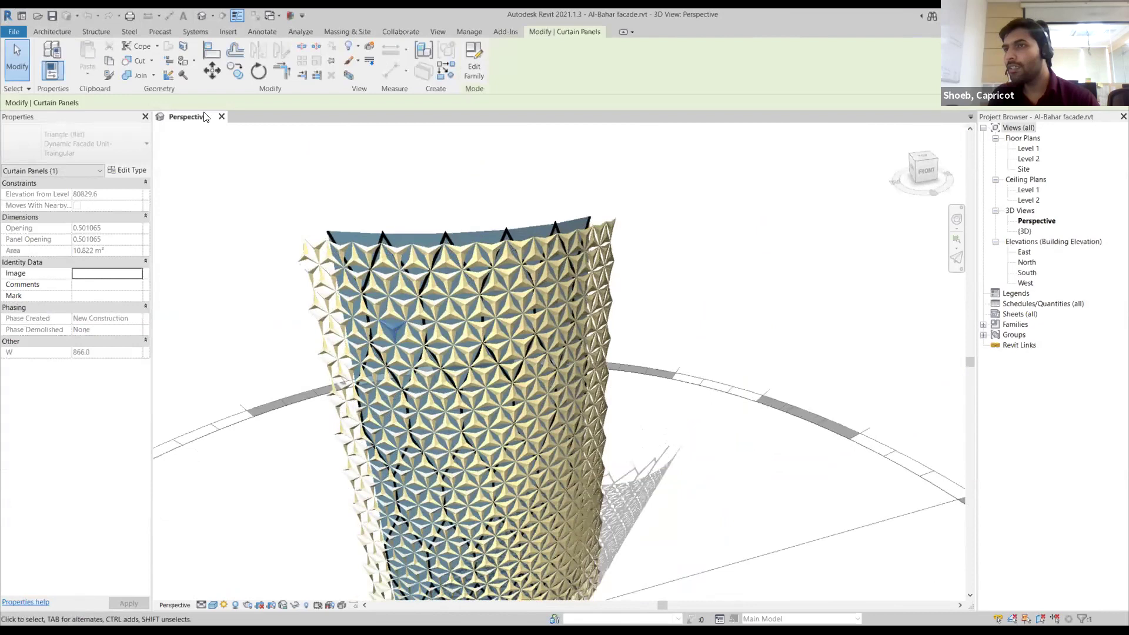
{"action": "left_click", "coordinate": [321, 205]}
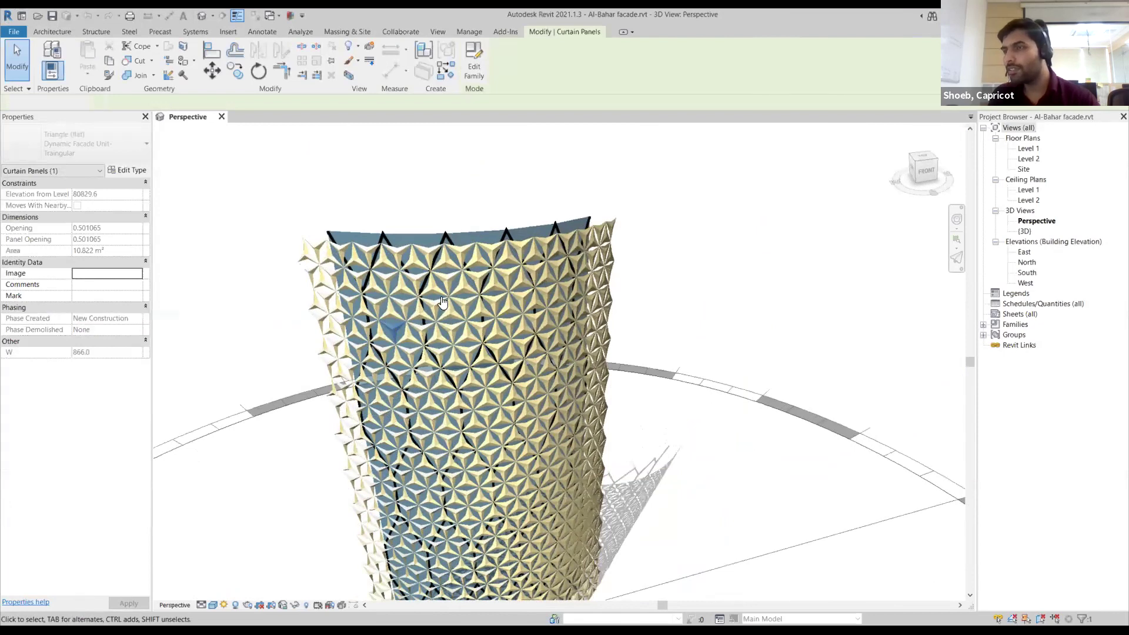
{"action": "key", "text": "ctrl+F4"}
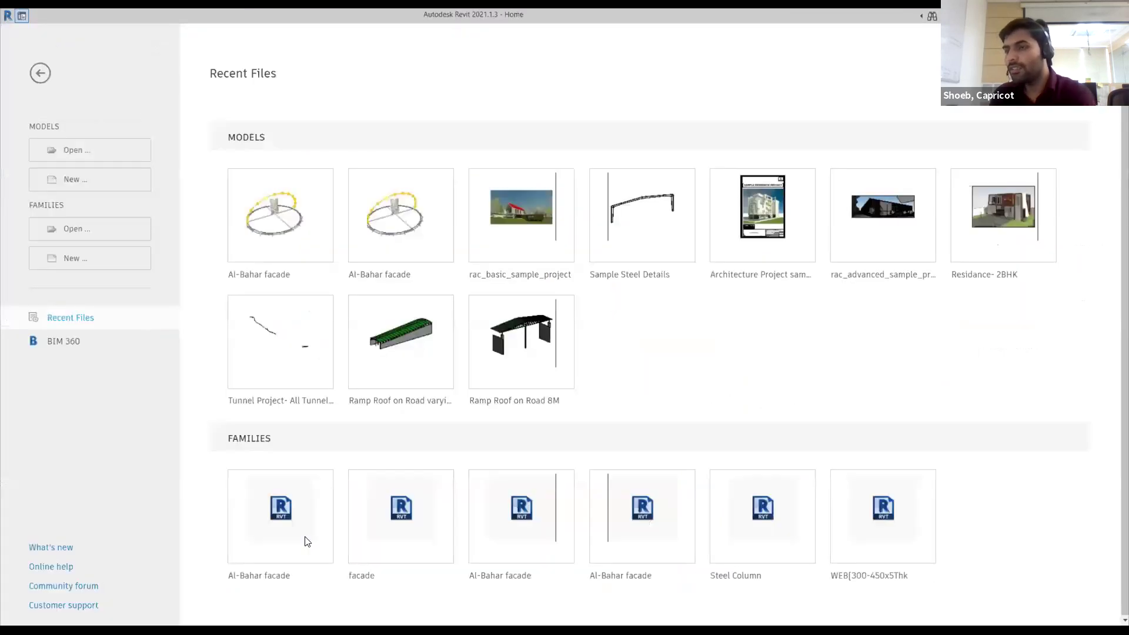
Open the recent Al-Bahar facade family and view its triangular panels up close
{"action": "left_click", "coordinate": [305, 537]}
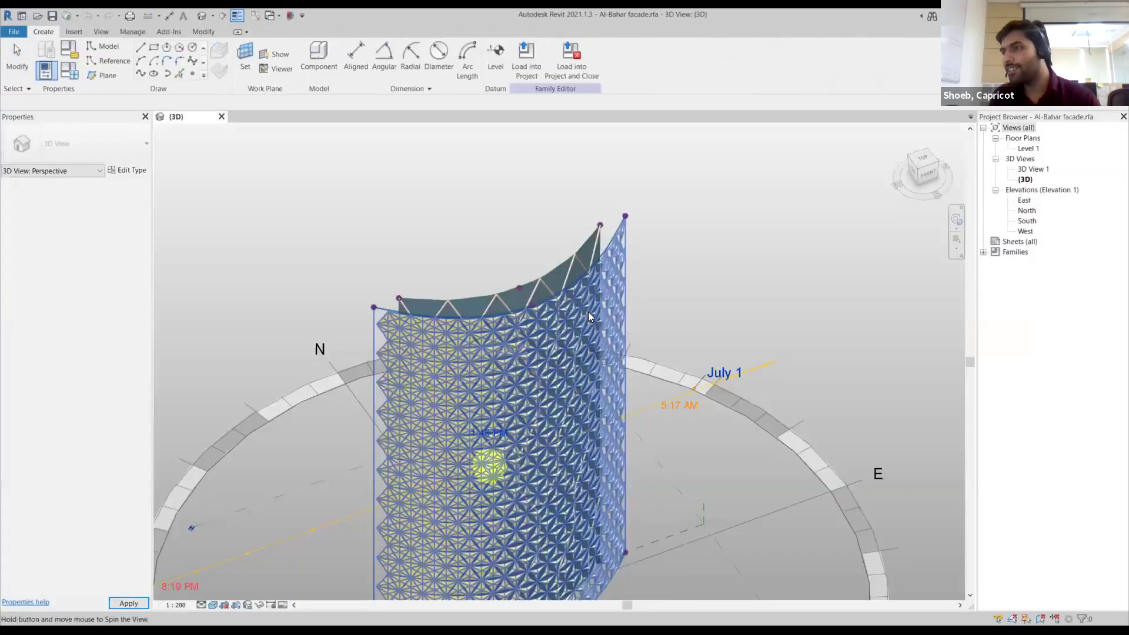
{"action": "middle_click_drag", "start_coordinate": [586, 316], "coordinate": [571, 318], "text": "shift"}
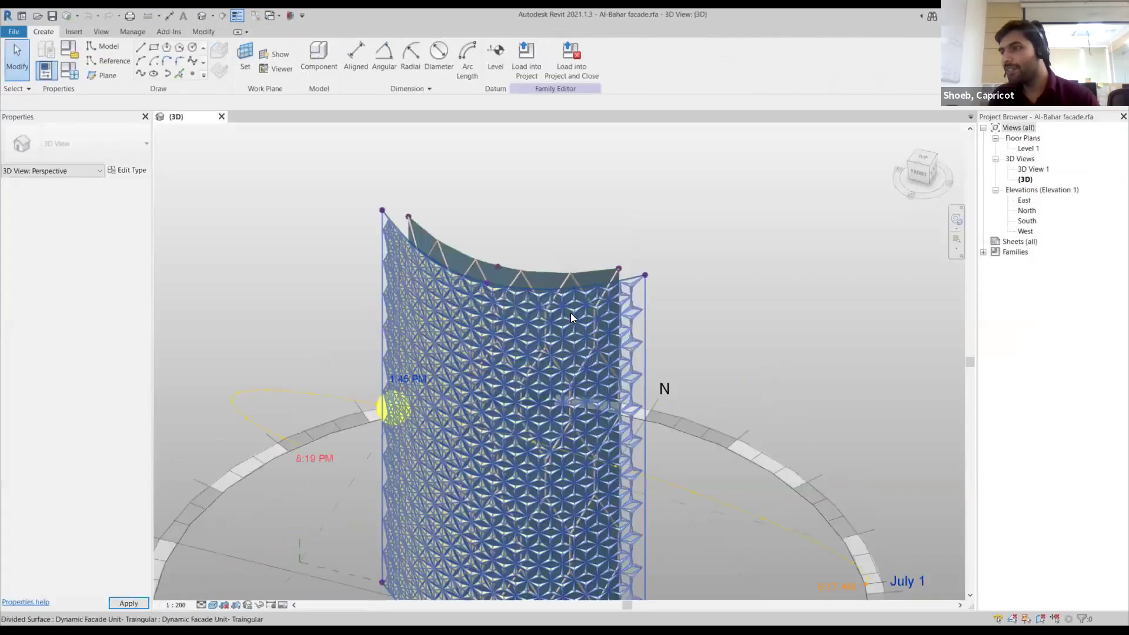
{"action": "scroll", "coordinate": [583, 323], "scroll_direction": "up", "scroll_amount": 6}
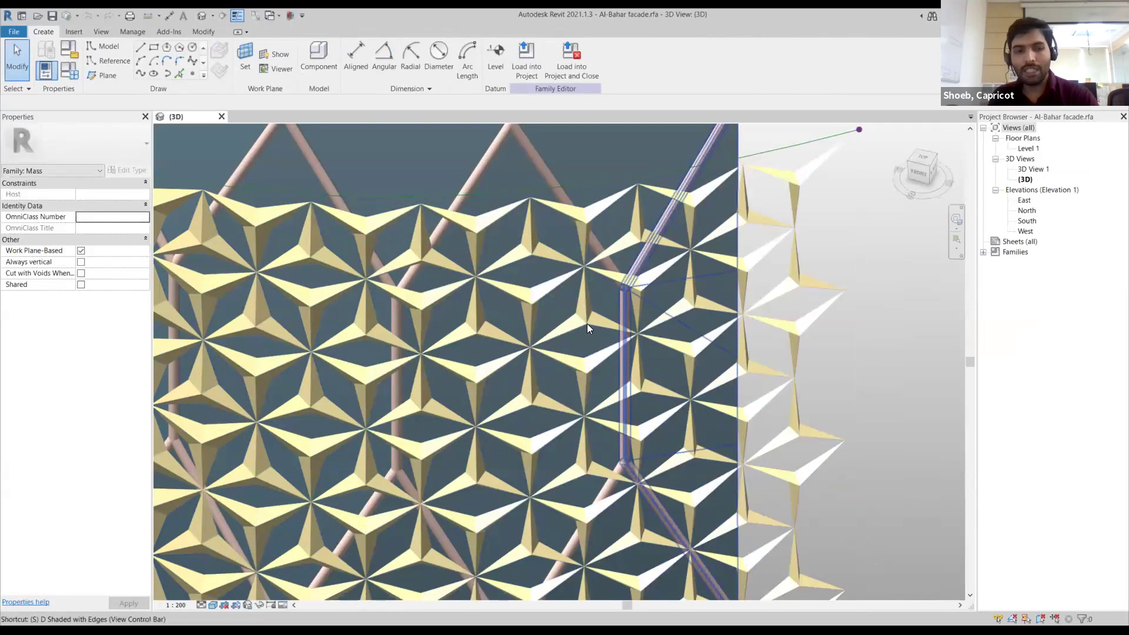
Set the Panel Opening of all triangular curtain panels in the facade family to 0.9 and check the opened panels
{"action": "left_click", "coordinate": [527, 306]}
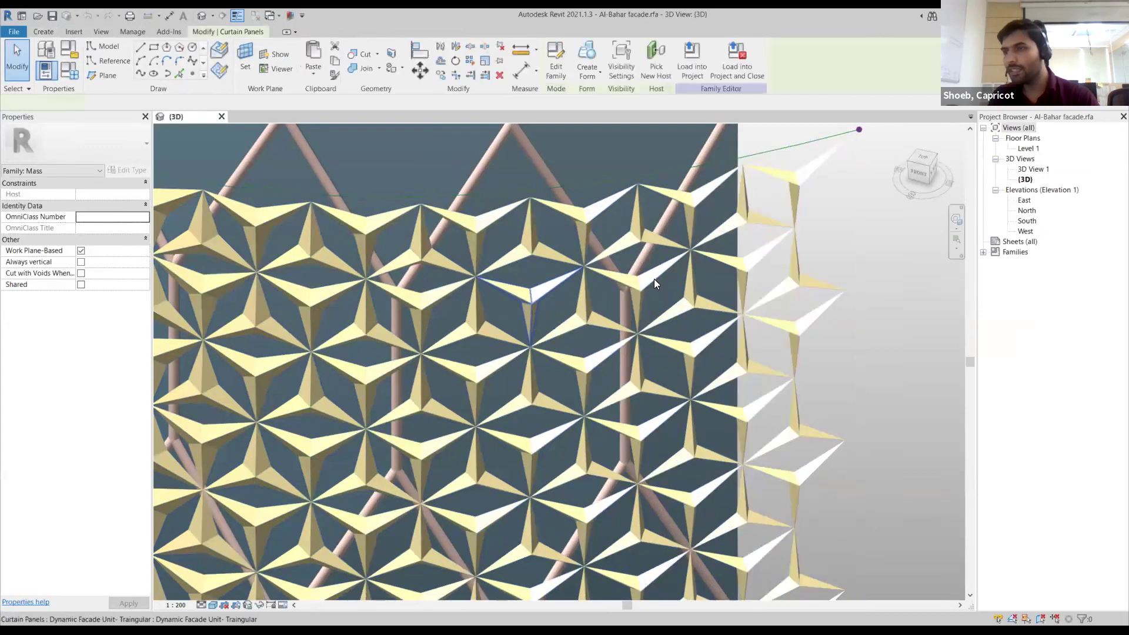
{"action": "scroll", "coordinate": [654, 279], "scroll_direction": "down", "scroll_amount": 5}
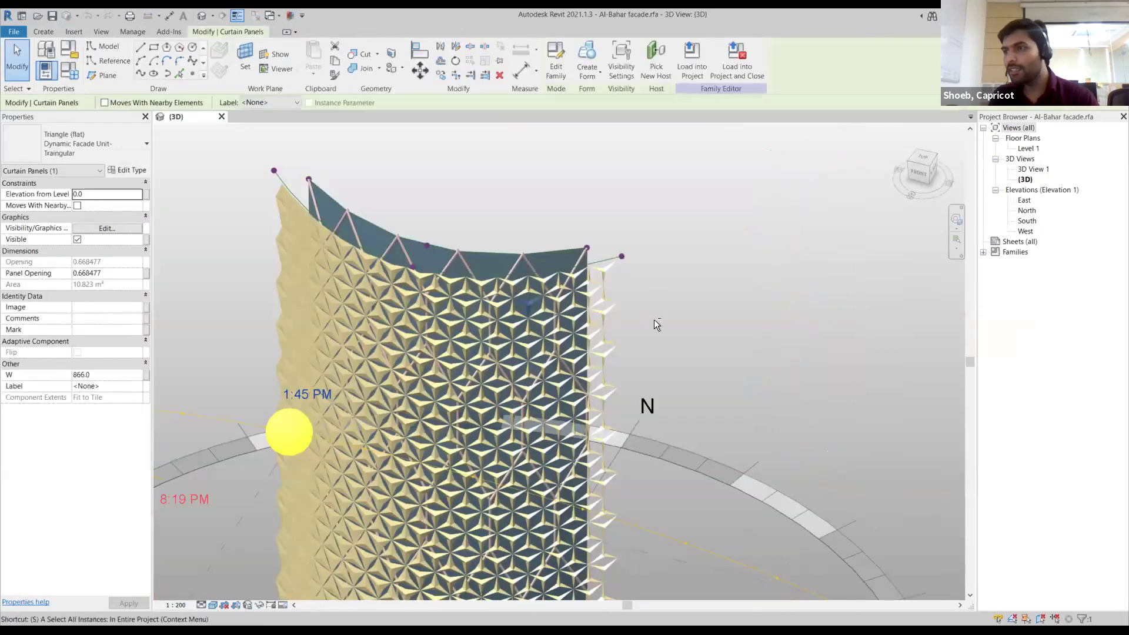
{"action": "key", "text": "a"}
{"action": "middle_click_drag", "start_coordinate": [654, 320], "coordinate": [344, 326], "text": "shift"}
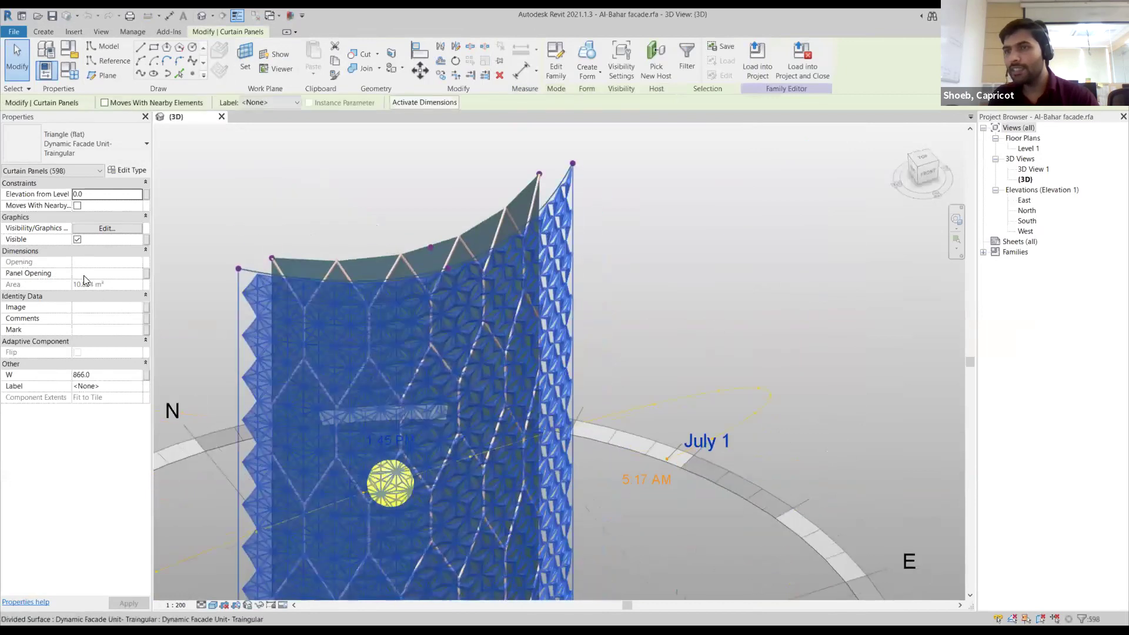
{"action": "left_click", "coordinate": [84, 274]}
{"action": "type", "text": ".9"}
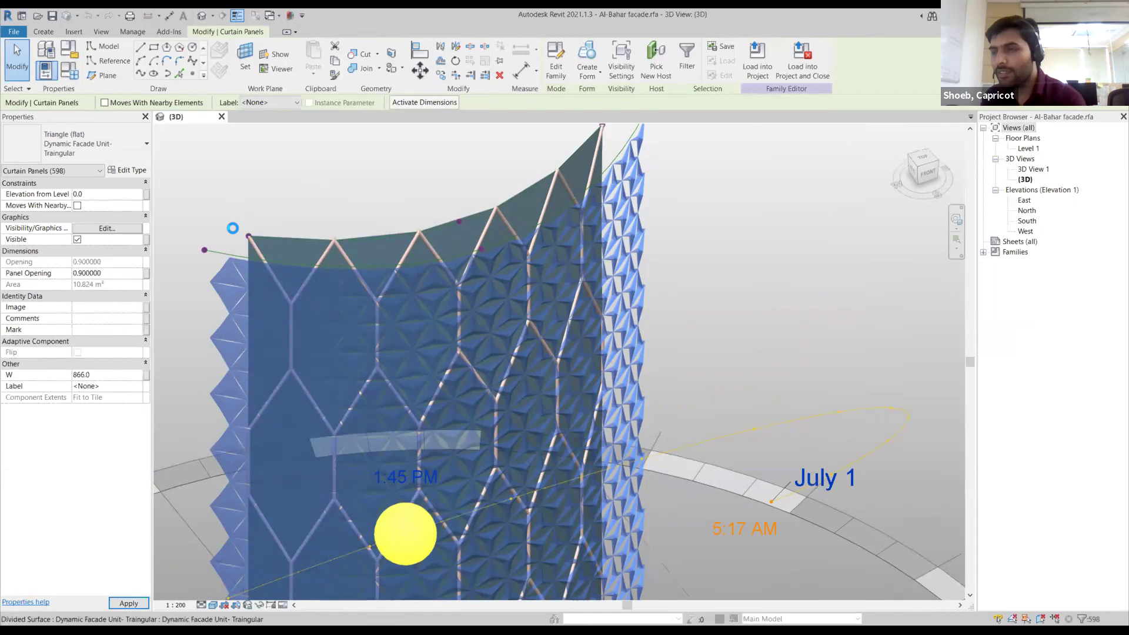
{"action": "key", "text": "Escape"}
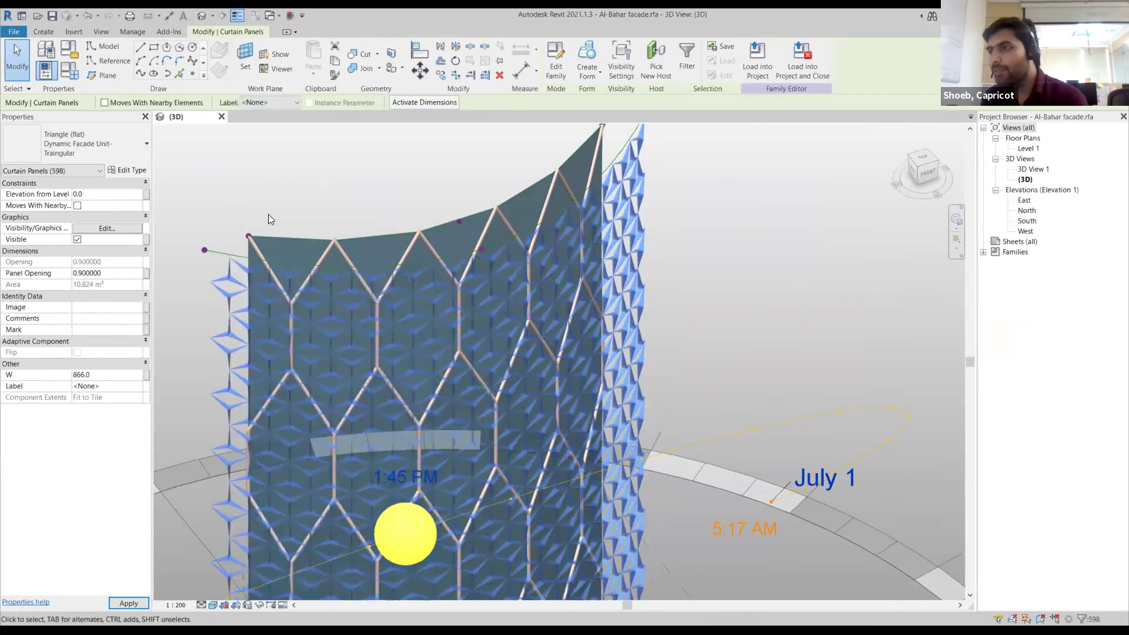
{"action": "middle_click_drag", "start_coordinate": [702, 370], "coordinate": [353, 208], "text": "shift"}
{"action": "scroll", "coordinate": [413, 259], "scroll_direction": "up", "scroll_amount": 5}
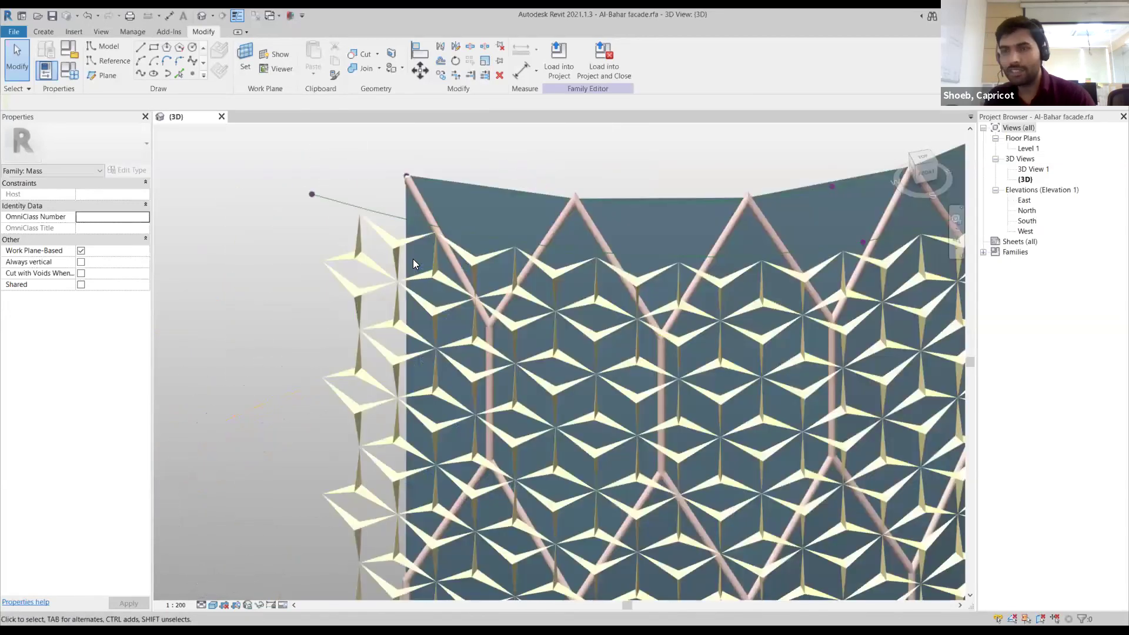
Set the Panel Opening of all triangular curtain panels on the facade to 0.1
{"action": "key", "text": "Tab"}
{"action": "left_click", "coordinate": [413, 261]}
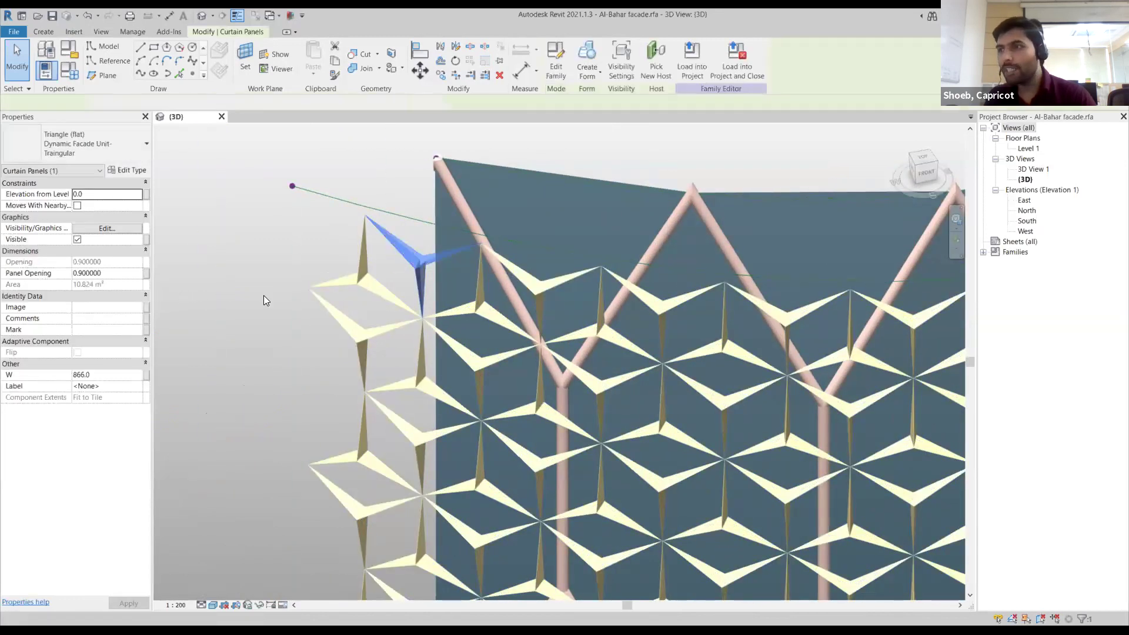
{"action": "left_click", "coordinate": [125, 271]}
{"action": "type", "text": ".1"}
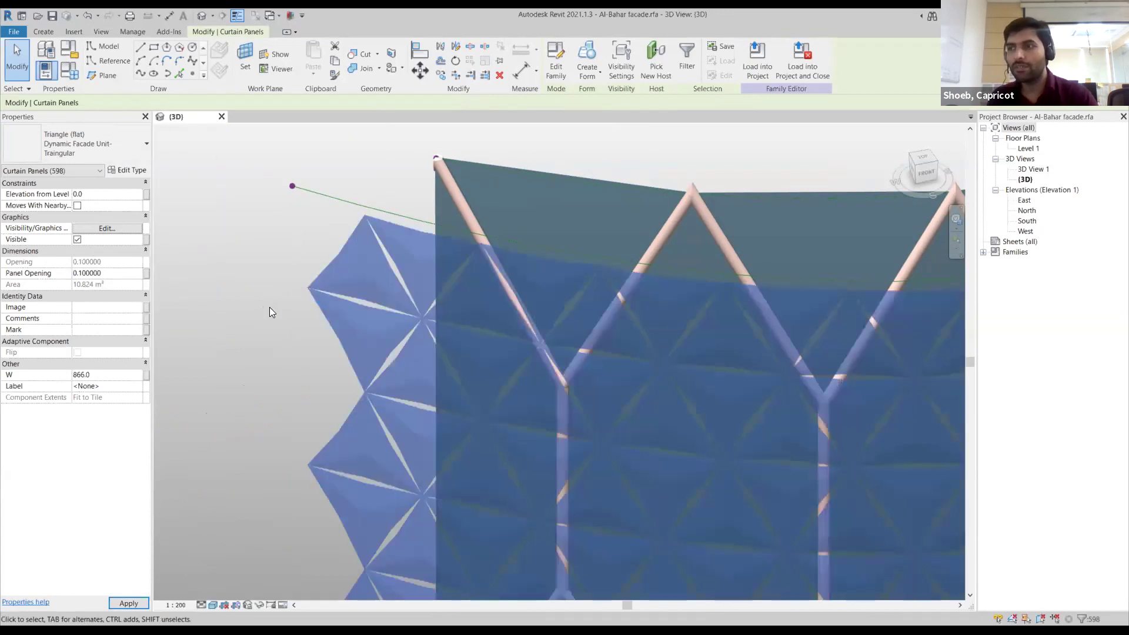
{"action": "scroll", "coordinate": [261, 277], "scroll_direction": "down", "scroll_amount": 1}
Review the triangular panel's type parameters, including finishes, analytical properties and identity data, without changing them
{"action": "left_click", "coordinate": [134, 170]}
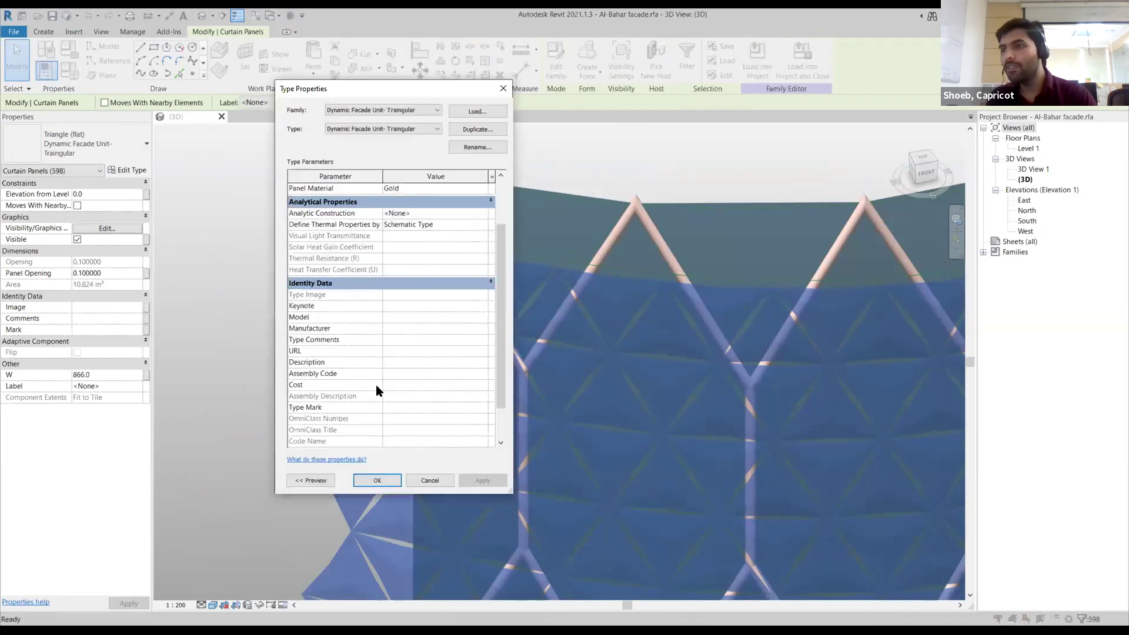
{"action": "scroll", "coordinate": [403, 376], "scroll_direction": "down", "scroll_amount": 1}
{"action": "left_click", "coordinate": [397, 306]}
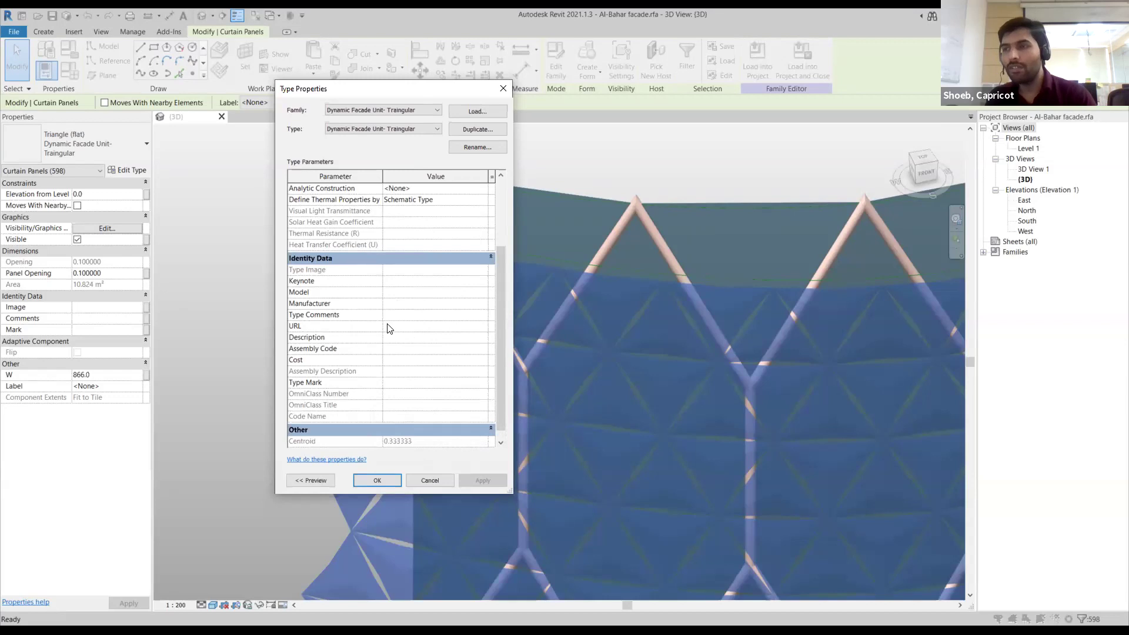
{"action": "scroll", "coordinate": [391, 370], "scroll_direction": "down", "scroll_amount": 1}
{"action": "scroll", "coordinate": [403, 254], "scroll_direction": "up", "scroll_amount": 3}
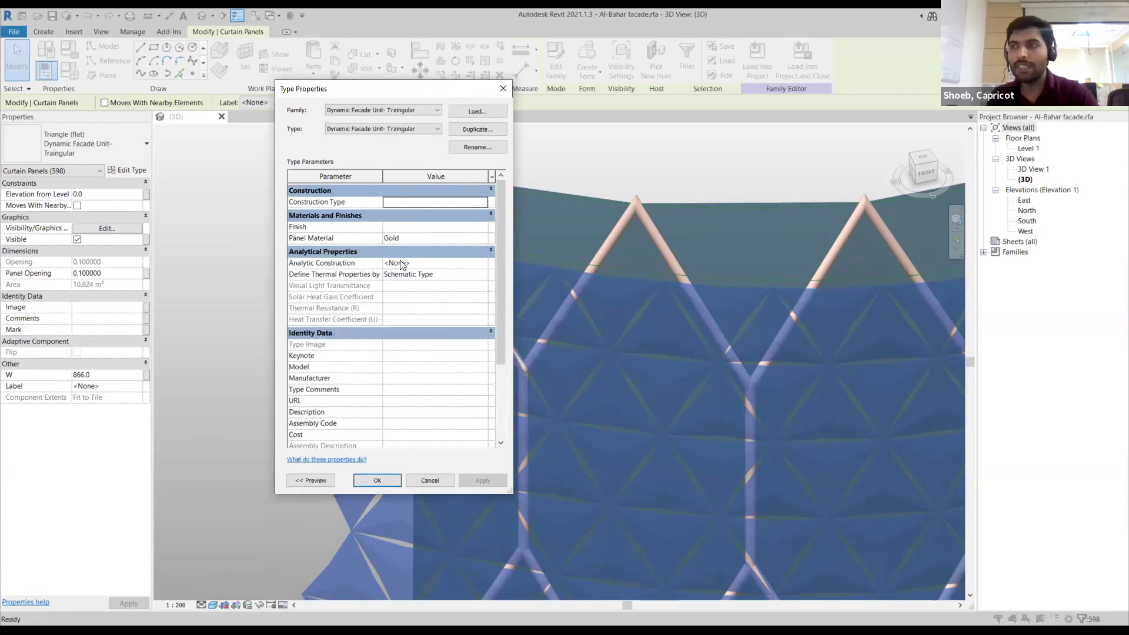
{"action": "left_click", "coordinate": [446, 230]}
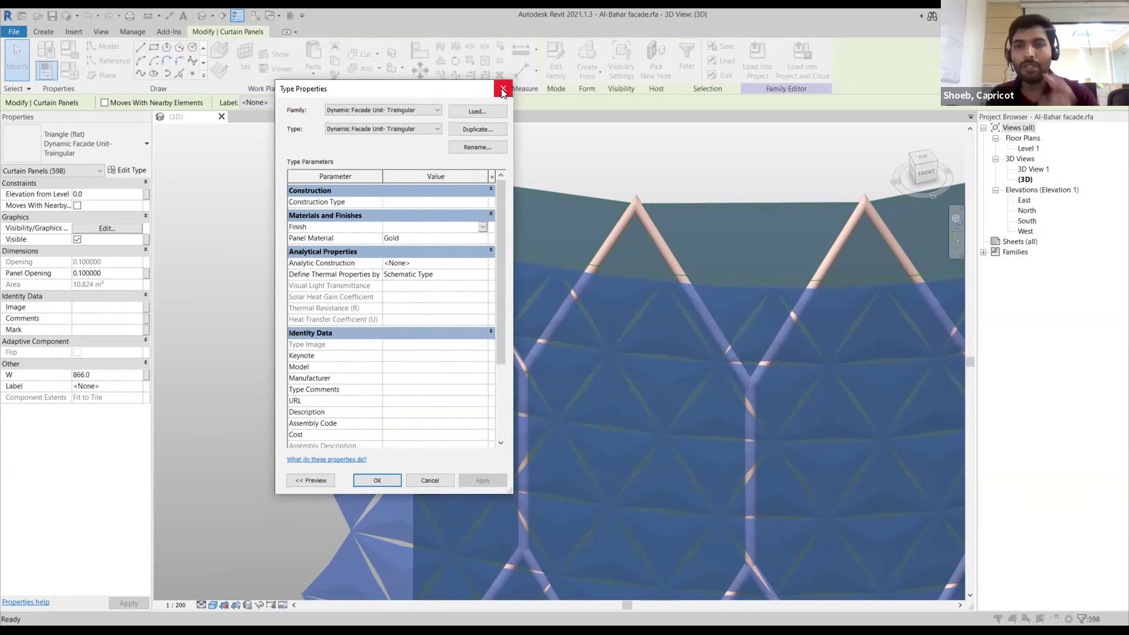
{"action": "left_click", "coordinate": [503, 89]}
Deselect the panels and examine the nearly closed curved facade together with its sun path
{"action": "scroll", "coordinate": [293, 281], "scroll_direction": "down", "scroll_amount": 3}
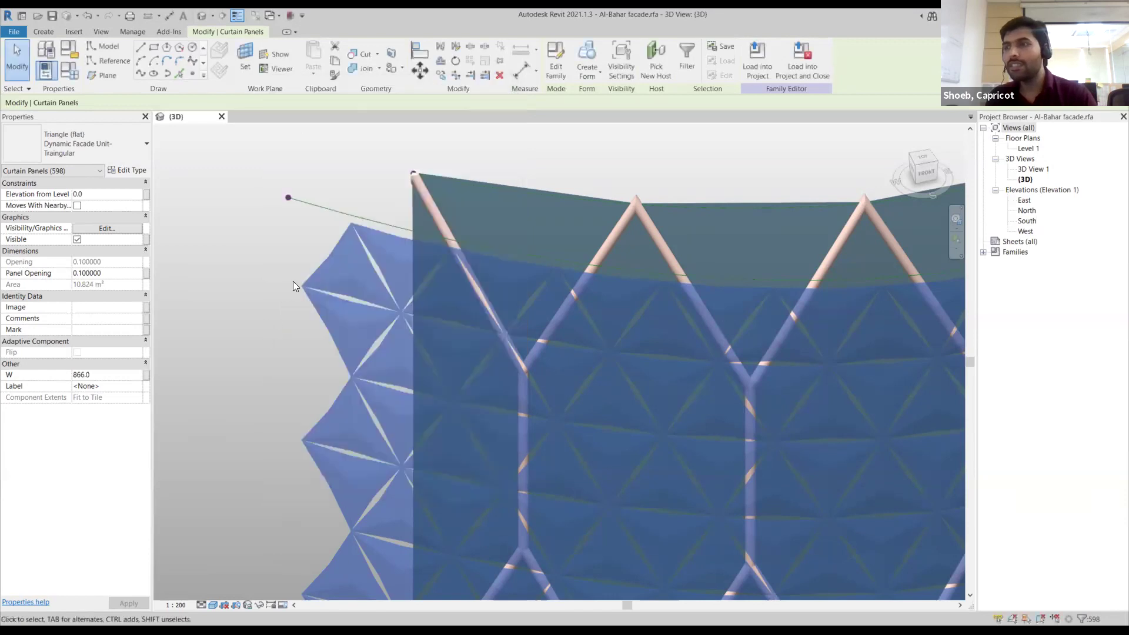
{"action": "scroll", "coordinate": [321, 238], "scroll_direction": "down", "scroll_amount": 6}
{"action": "middle_click_drag", "start_coordinate": [556, 358], "coordinate": [502, 369], "text": "shift"}
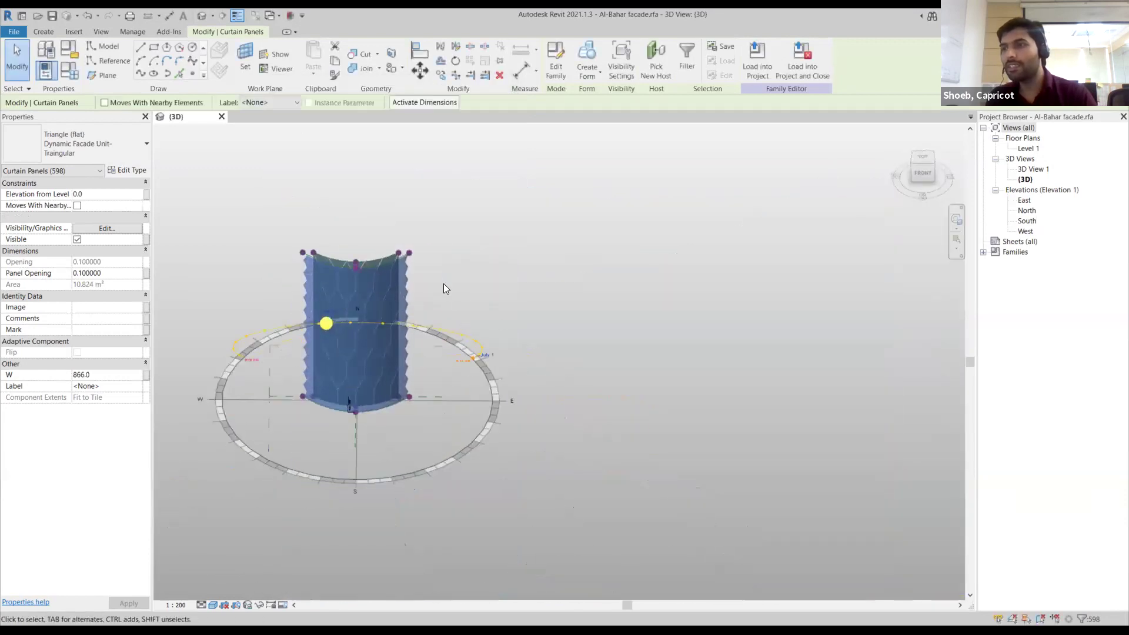
{"action": "left_click", "coordinate": [439, 287]}
{"action": "scroll", "coordinate": [437, 285], "scroll_direction": "up", "scroll_amount": 2}
{"action": "middle_click_drag", "start_coordinate": [506, 293], "coordinate": [479, 293], "text": "shift"}
{"action": "scroll", "coordinate": [479, 293], "scroll_direction": "up", "scroll_amount": 1}
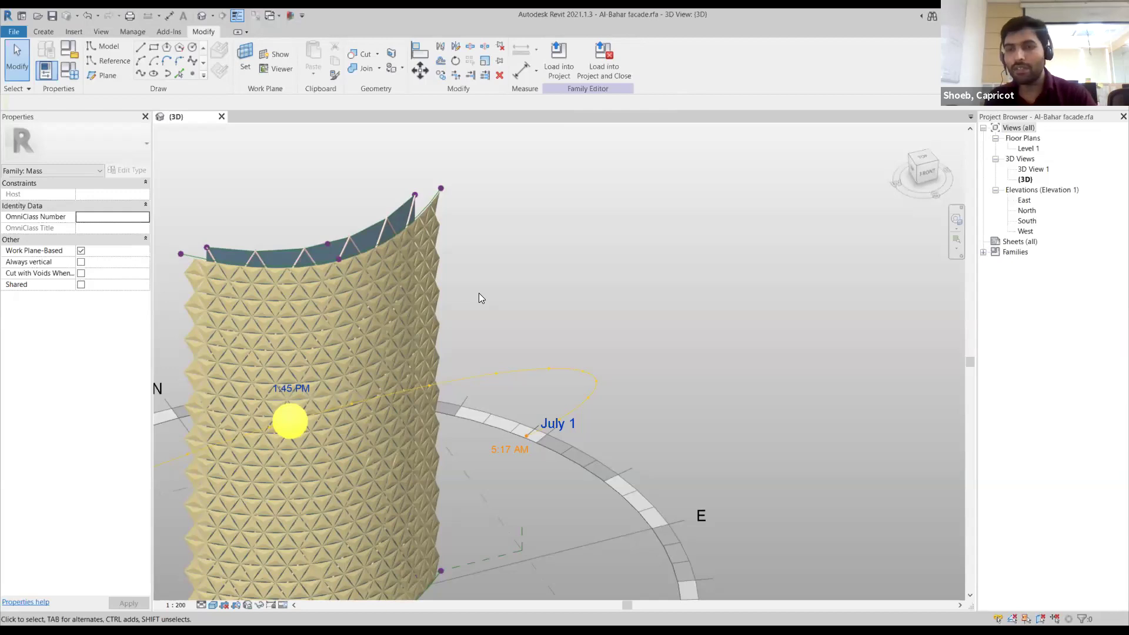
{"action": "middle_click_drag", "start_coordinate": [497, 294], "coordinate": [578, 272]}
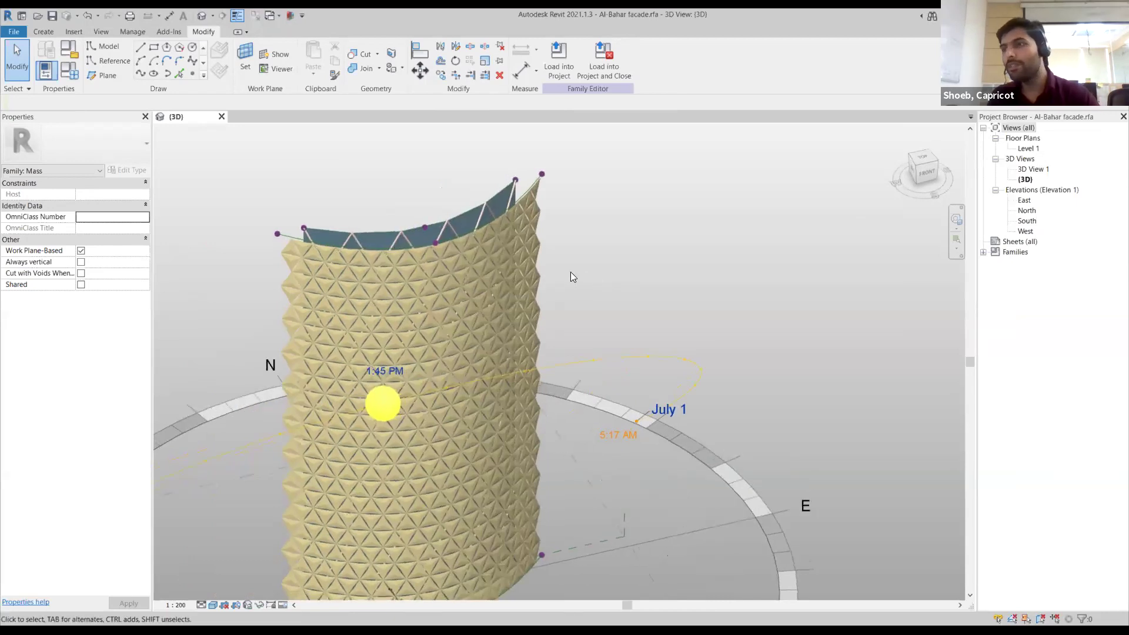
{"action": "scroll", "coordinate": [326, 268], "scroll_direction": "up", "scroll_amount": 3}
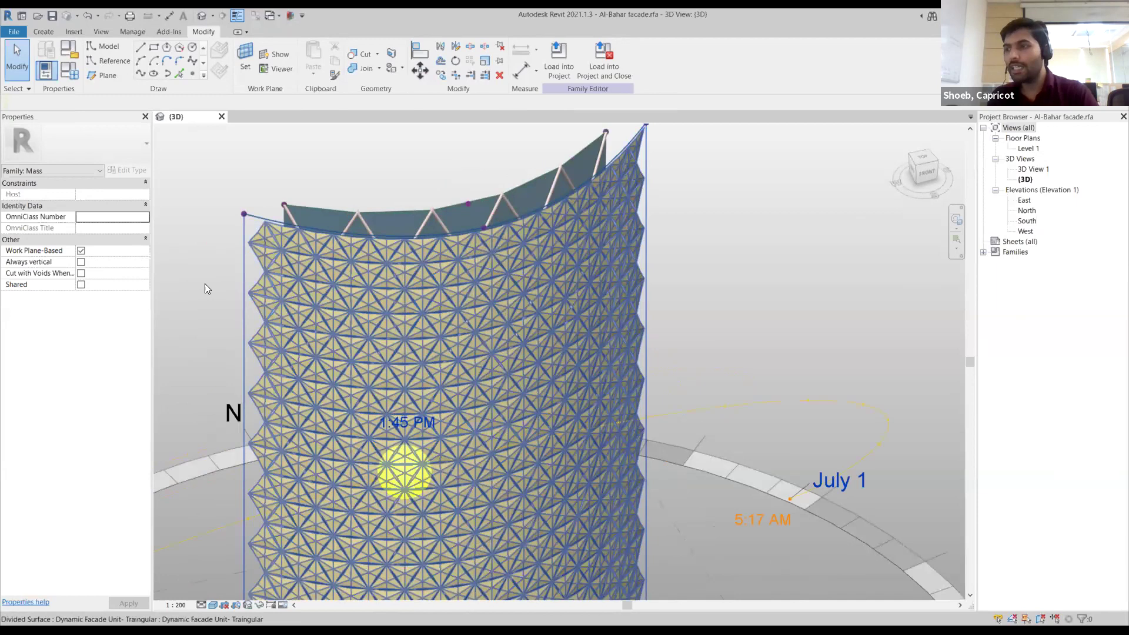
{"action": "scroll", "coordinate": [205, 283], "scroll_direction": "up", "scroll_amount": 2}
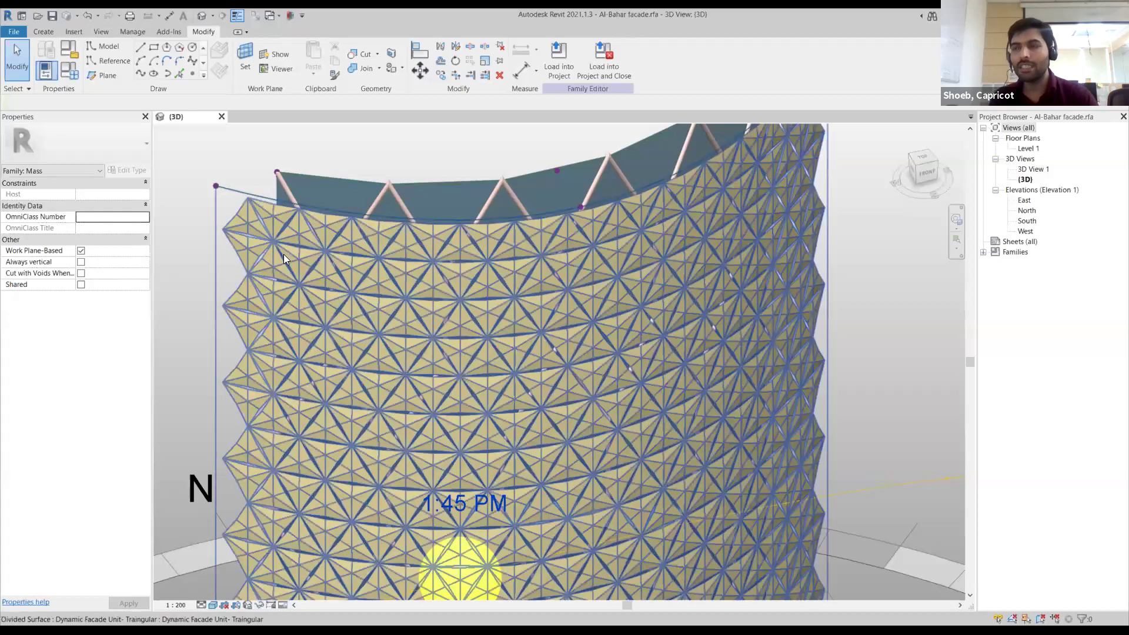
{"action": "scroll", "coordinate": [333, 162], "scroll_direction": "down", "scroll_amount": 1}
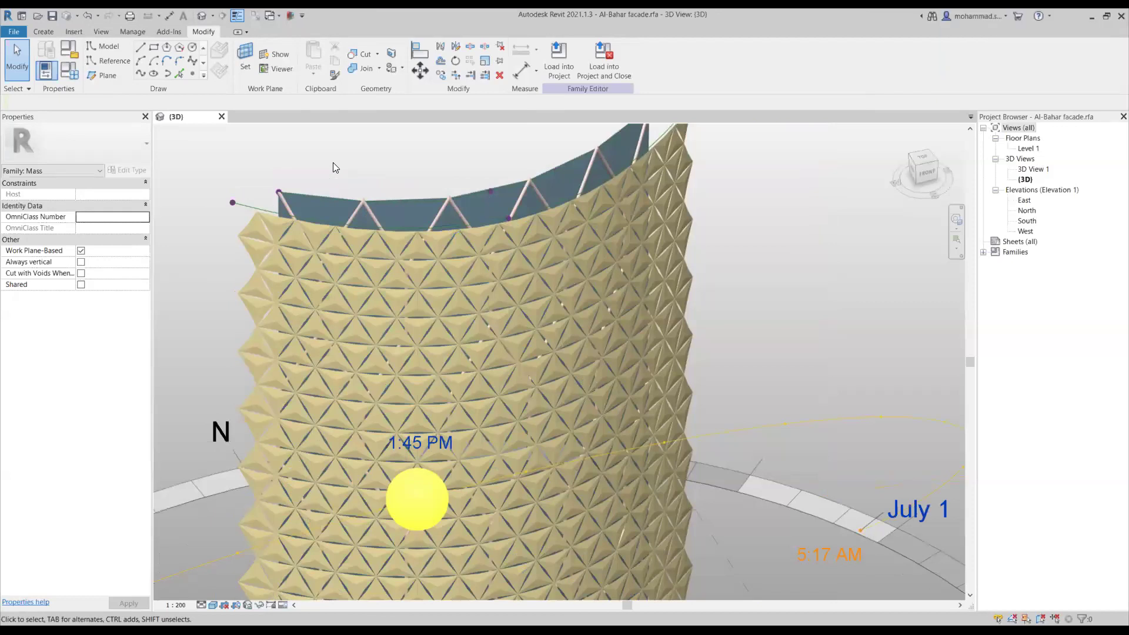
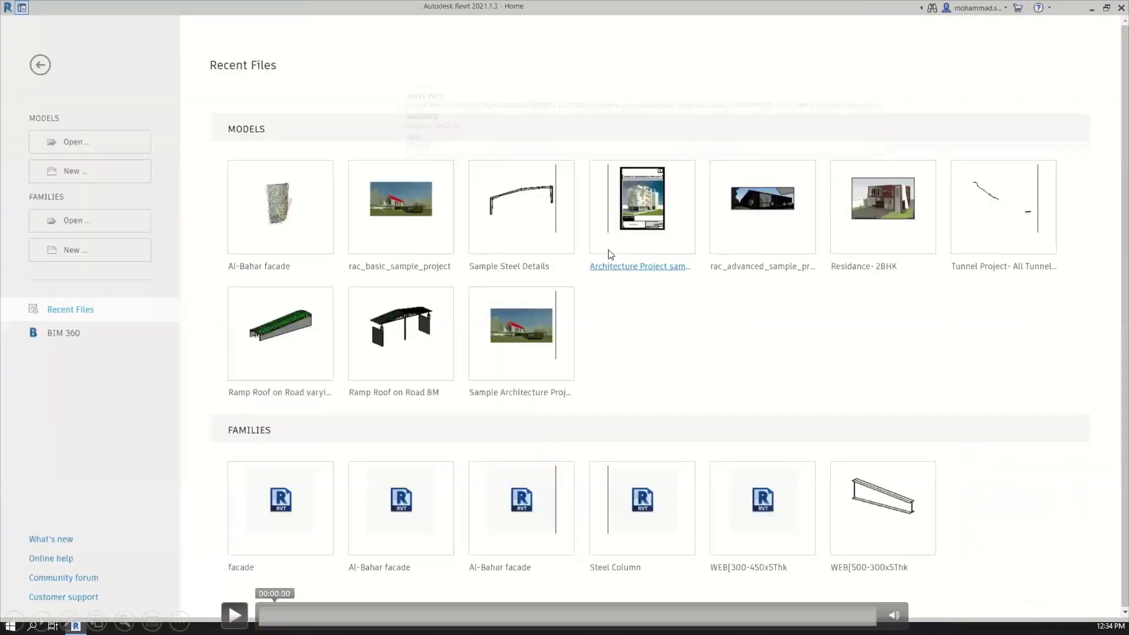
Start the recorded demonstration and examine the Al-Bahar facade from its front and back sides in the Perspective view
{"action": "left_click", "coordinate": [235, 615]}
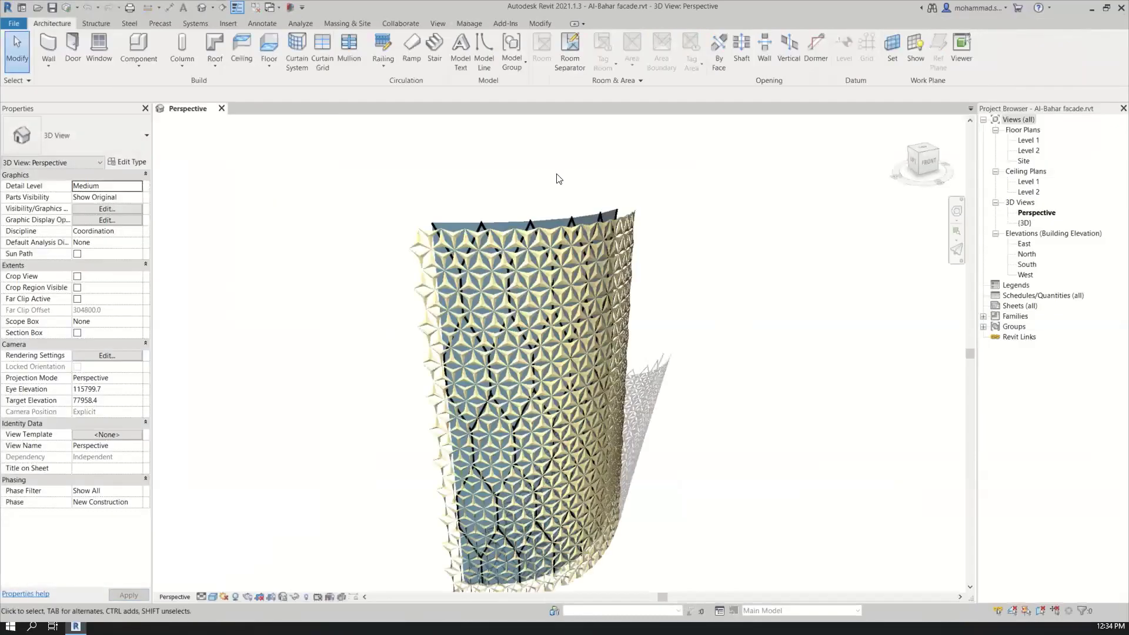
{"action": "scroll", "coordinate": [512, 168], "scroll_direction": "down", "scroll_amount": 1}
{"action": "middle_click_drag", "start_coordinate": [648, 376], "coordinate": [386, 450], "text": "shift"}
{"action": "scroll", "coordinate": [575, 492], "scroll_direction": "up", "scroll_amount": 4}
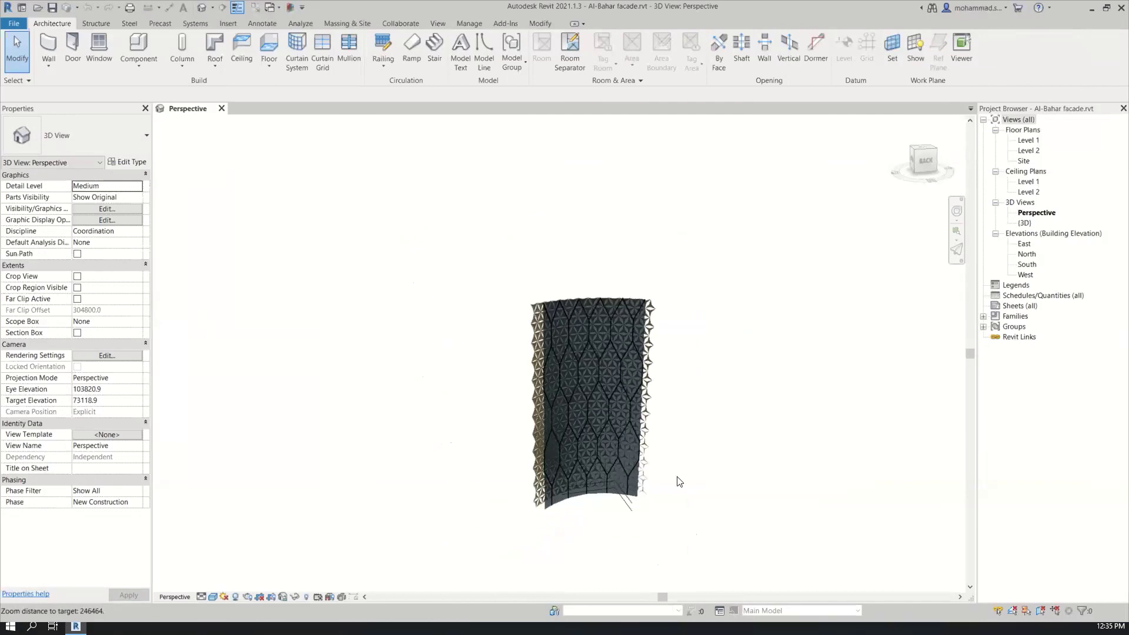
{"action": "scroll", "coordinate": [608, 471], "scroll_direction": "up", "scroll_amount": 2}
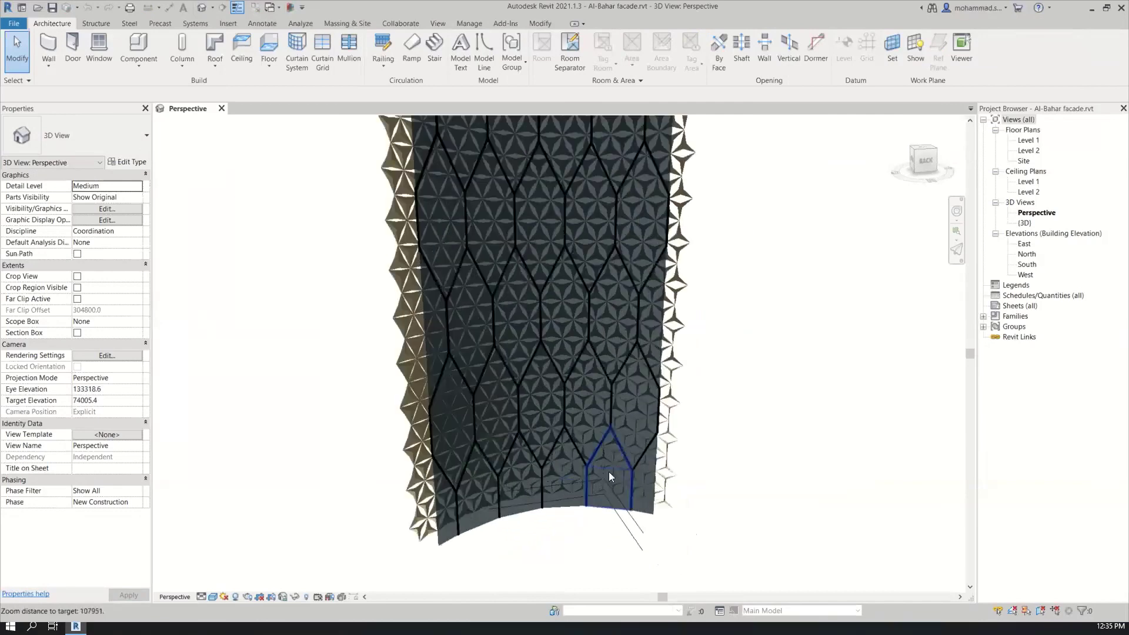
{"action": "scroll", "coordinate": [609, 472], "scroll_direction": "up", "scroll_amount": 1}
{"action": "middle_click_drag", "start_coordinate": [609, 471], "coordinate": [626, 489], "text": "shift"}
{"action": "scroll", "coordinate": [416, 278], "scroll_direction": "down", "scroll_amount": 3}
{"action": "scroll", "coordinate": [564, 483], "scroll_direction": "up", "scroll_amount": 3}
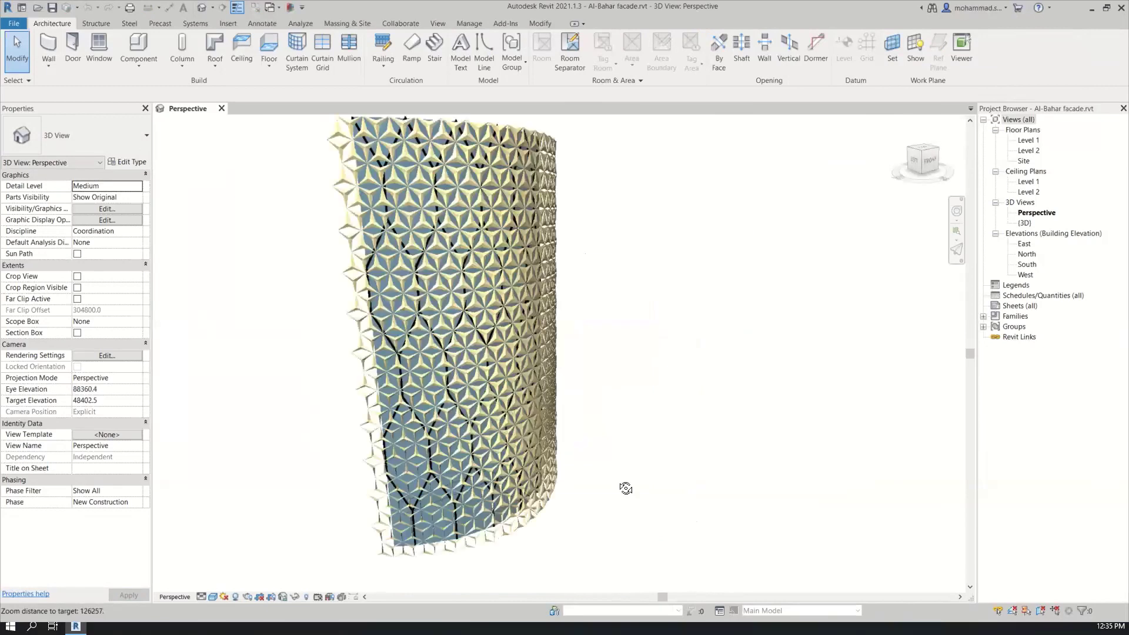
{"action": "scroll", "coordinate": [626, 488], "scroll_direction": "down", "scroll_amount": 1}
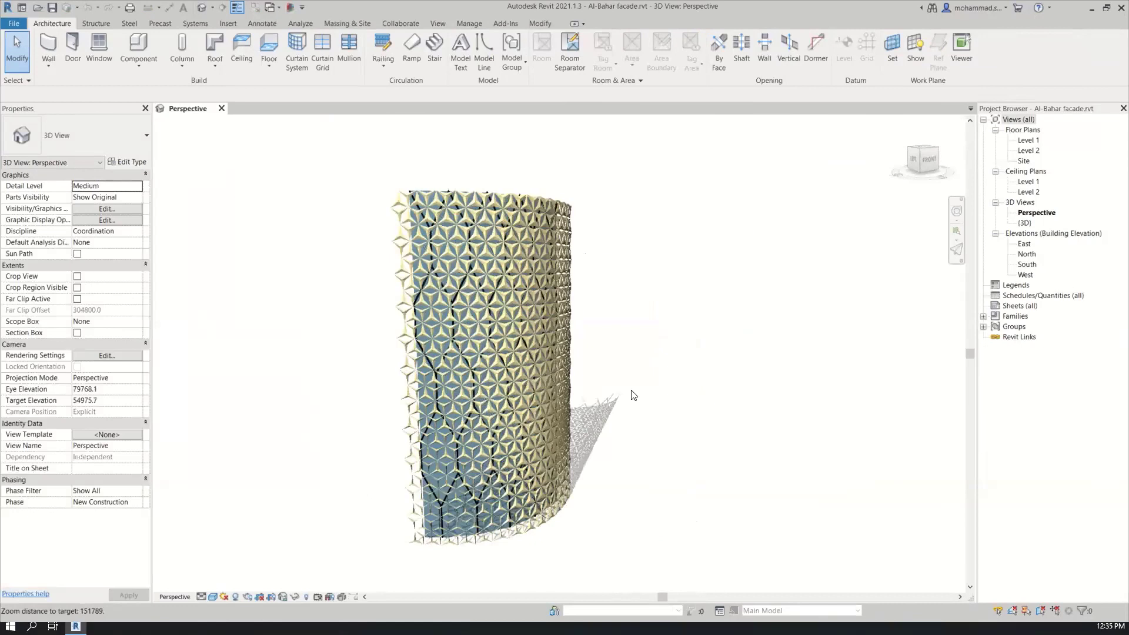
{"action": "middle_click_drag", "start_coordinate": [632, 395], "coordinate": [593, 241], "text": "shift"}
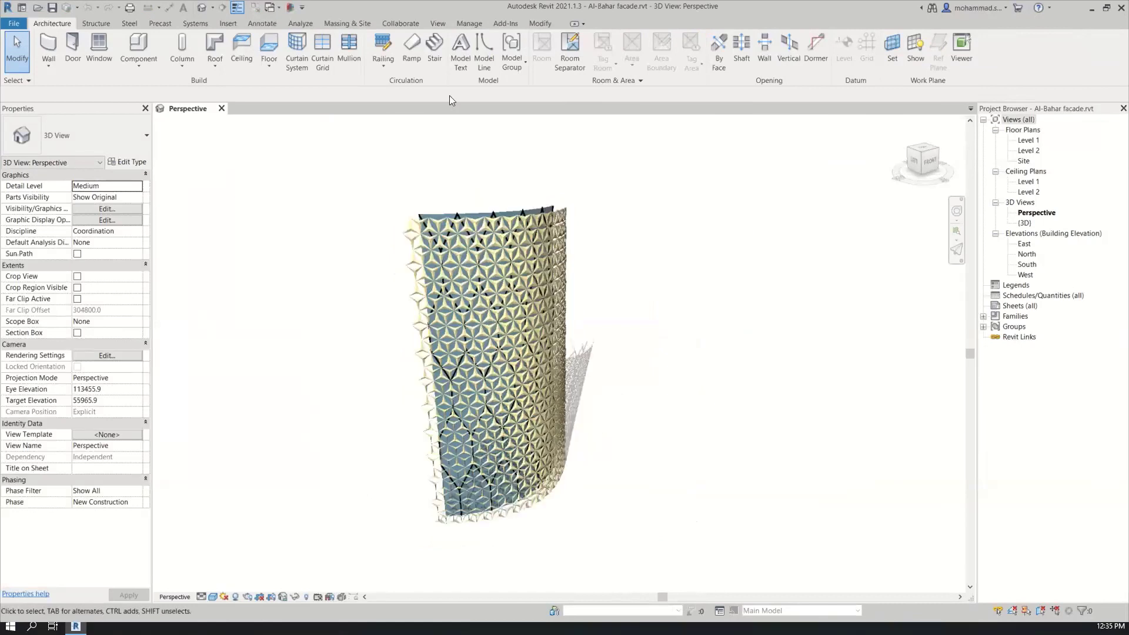
Set the project location to Abu Dhabi, United Arab Emirates, and check the surrounding weather stations on the map
{"action": "left_click", "coordinate": [470, 25]}
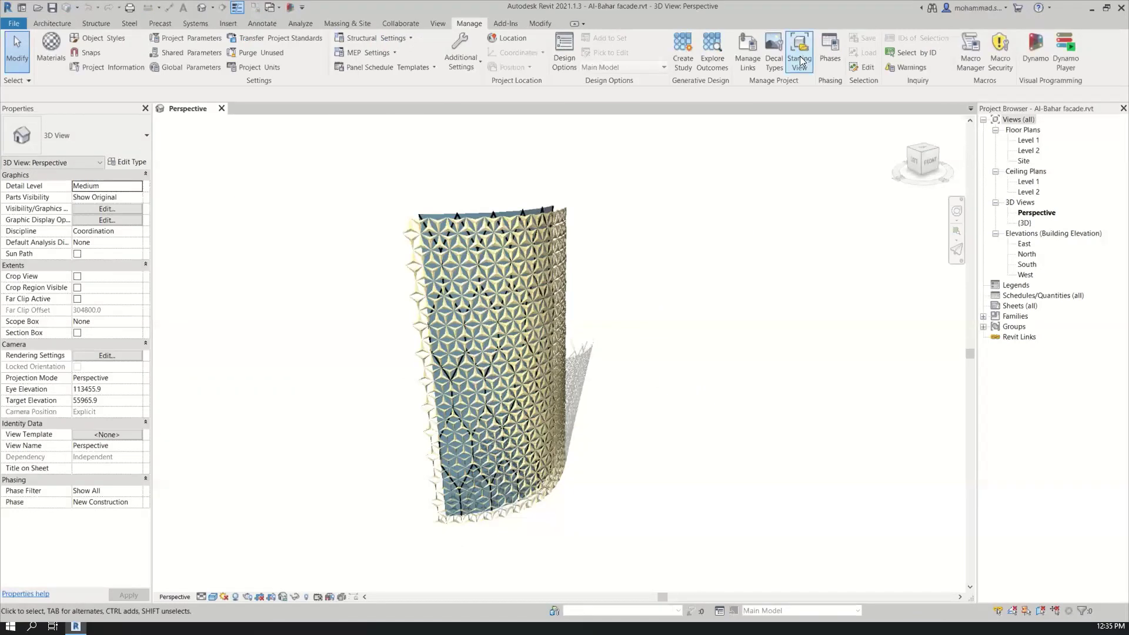
{"action": "left_click", "coordinate": [523, 41]}
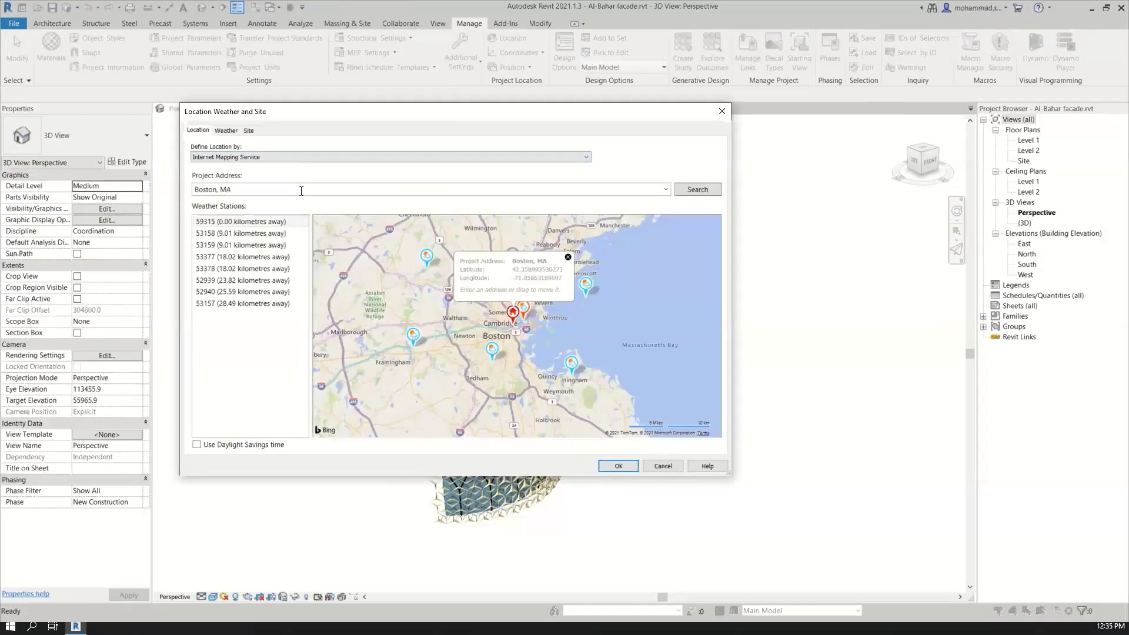
{"action": "left_click", "coordinate": [269, 187]}
{"action": "type", "text": "Abu Dhabi"}
{"action": "key", "text": "End"}
{"action": "key", "text": "Return"}
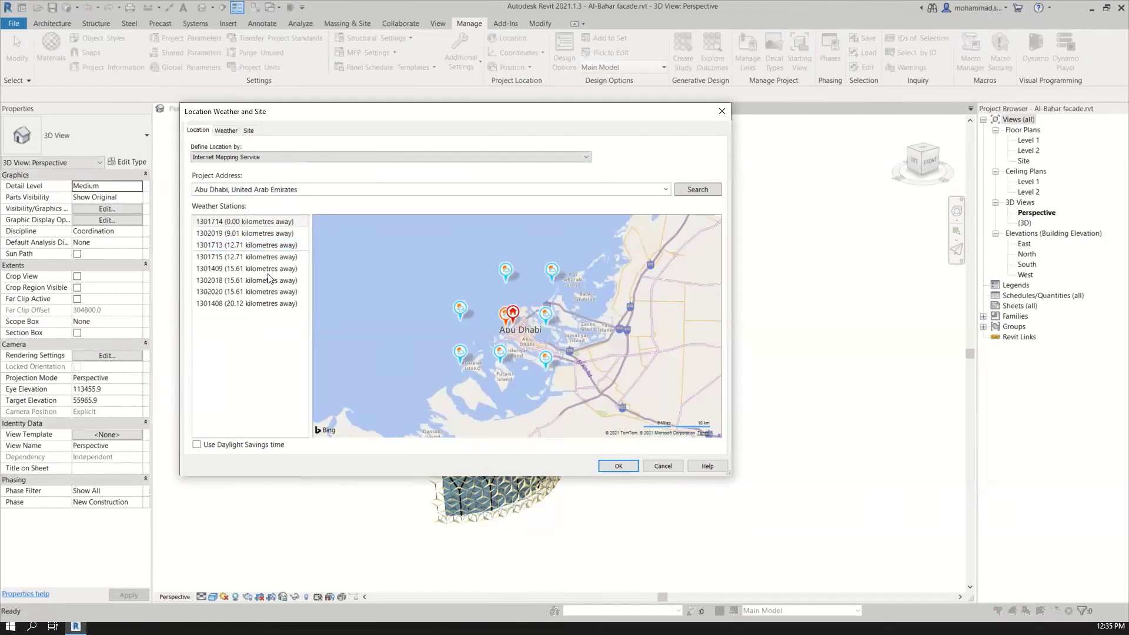
{"action": "scroll", "coordinate": [556, 316], "scroll_direction": "up", "scroll_amount": 1}
{"action": "scroll", "coordinate": [556, 316], "scroll_direction": "up", "scroll_amount": 2}
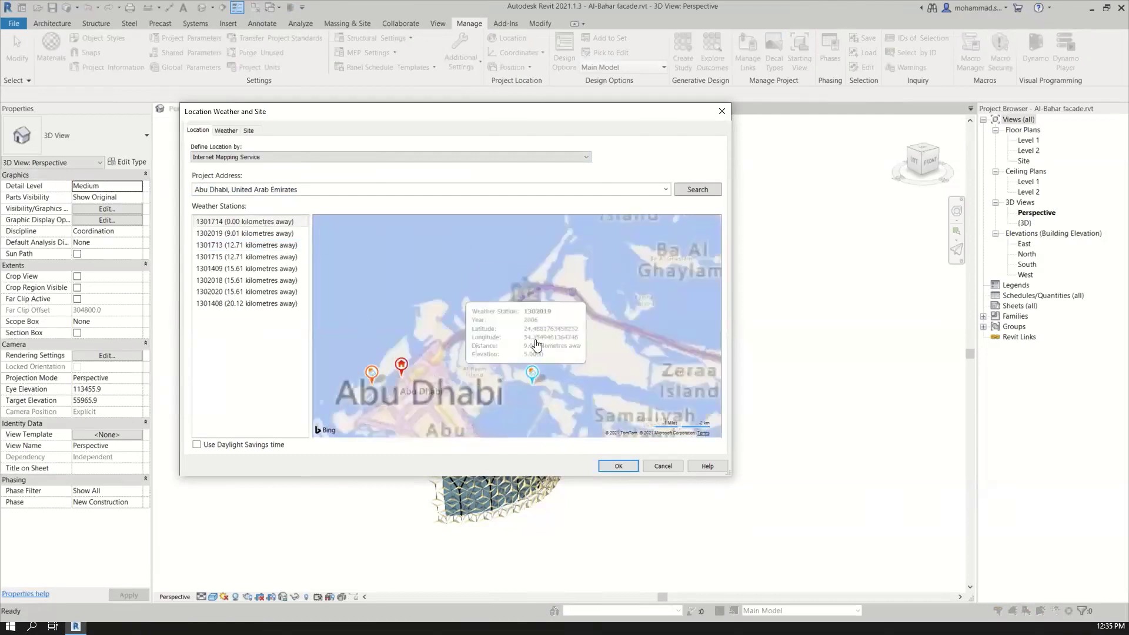
{"action": "scroll", "coordinate": [563, 310], "scroll_direction": "down", "scroll_amount": 3}
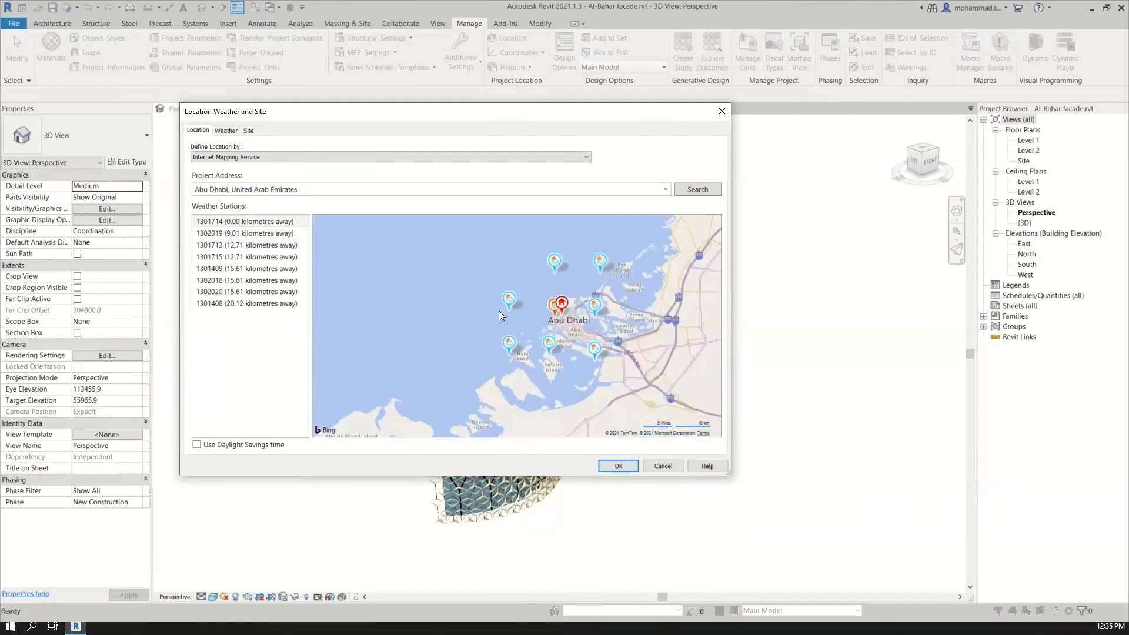
Choose the nearest weather station, 1301714, review its cooling design temperatures, and confirm the project location
{"action": "left_click", "coordinate": [227, 130]}
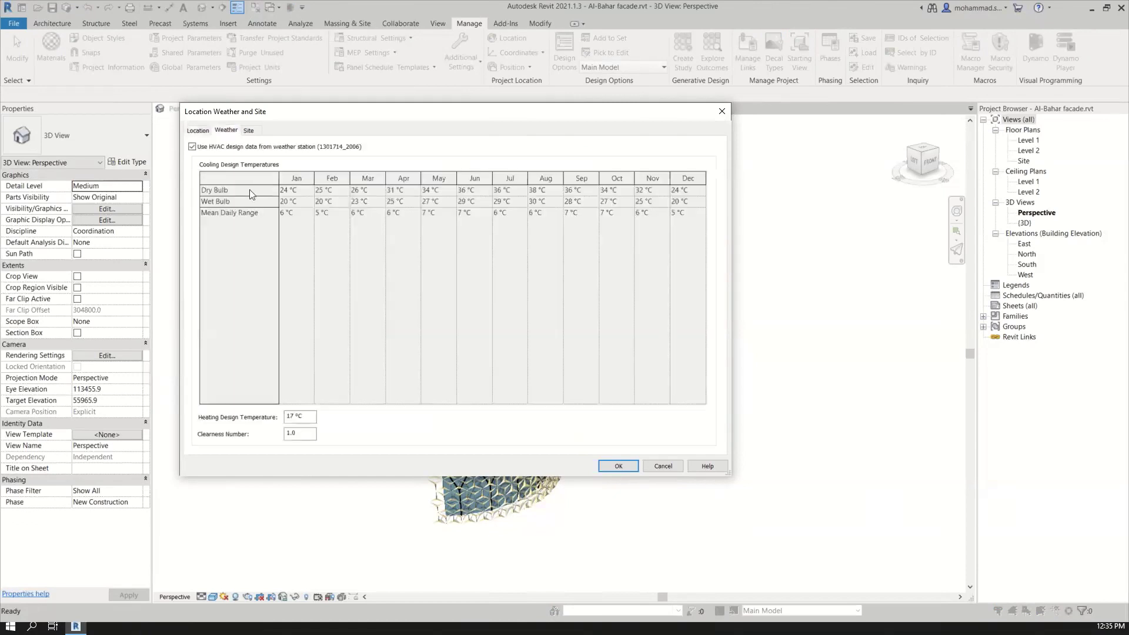
{"action": "left_click", "coordinate": [533, 204]}
{"action": "left_click", "coordinate": [221, 200]}
{"action": "left_click", "coordinate": [198, 130]}
{"action": "left_click", "coordinate": [228, 223]}
{"action": "left_click", "coordinate": [226, 130]}
{"action": "left_click", "coordinate": [206, 132]}
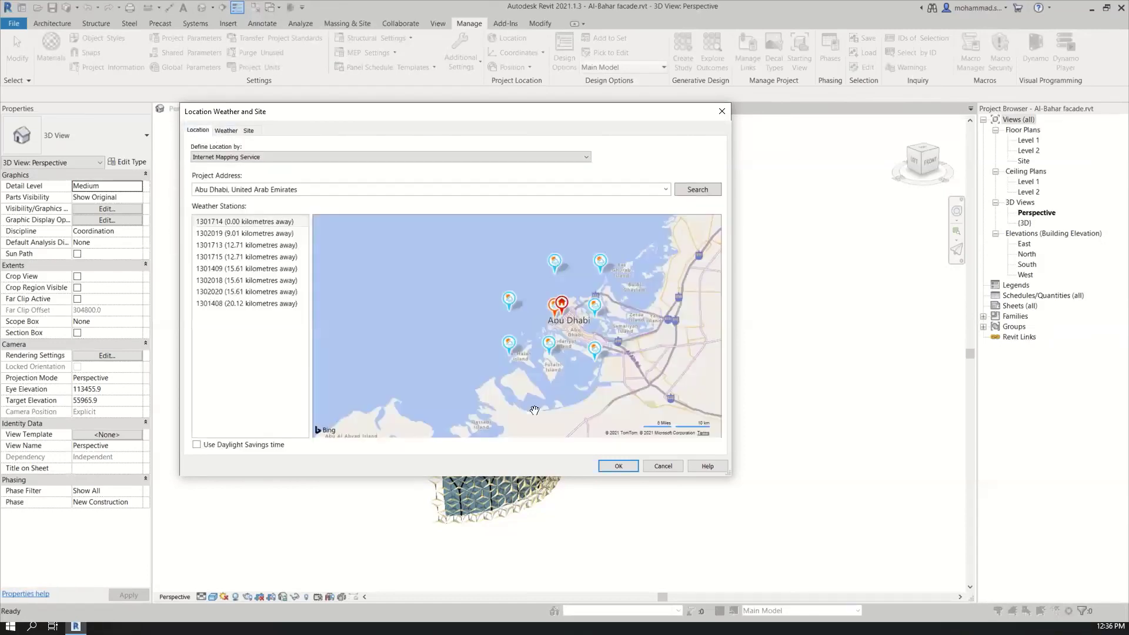
{"action": "left_click", "coordinate": [611, 462]}
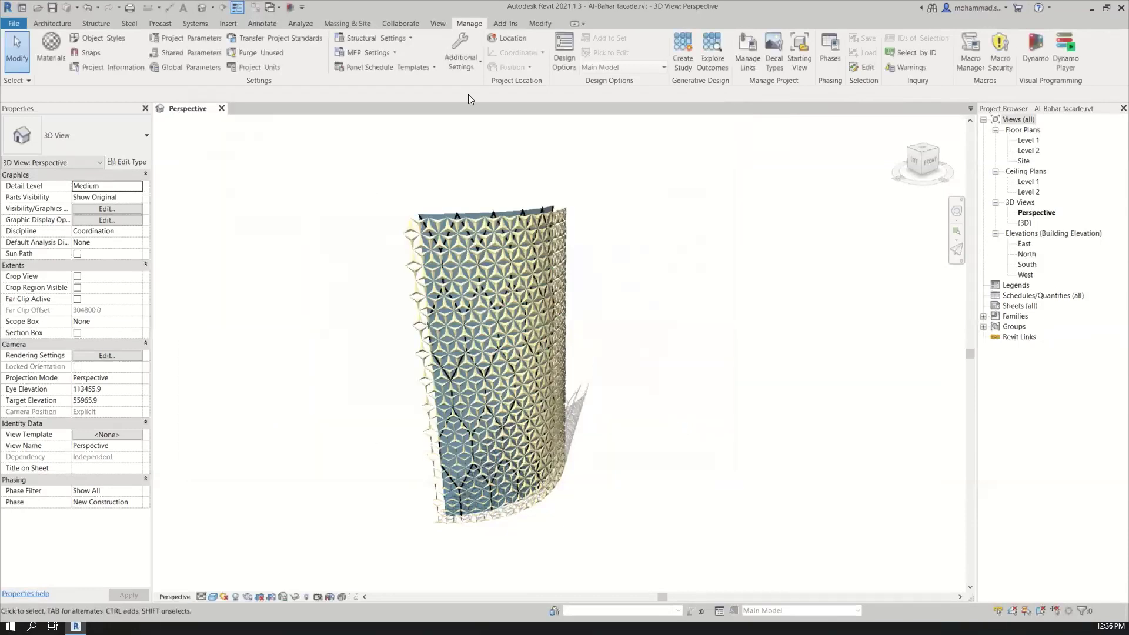
Review the Still, Single Day, Multi-Day and Lighting solar study options in the Sun Settings, and close them without changes
{"action": "left_click", "coordinate": [474, 65]}
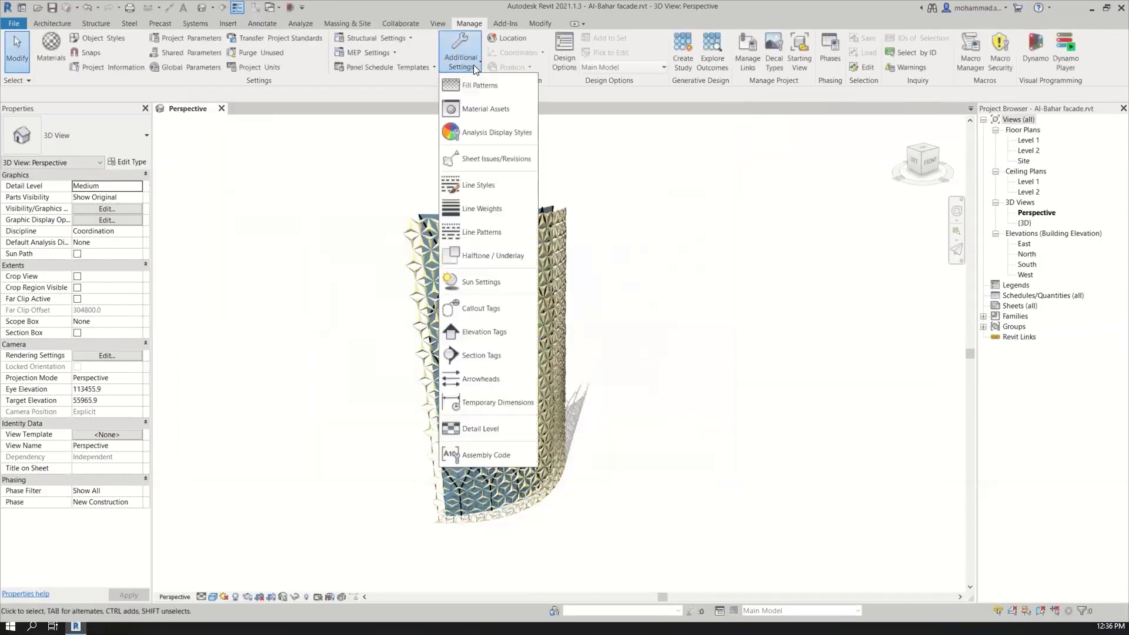
{"action": "left_click", "coordinate": [476, 290]}
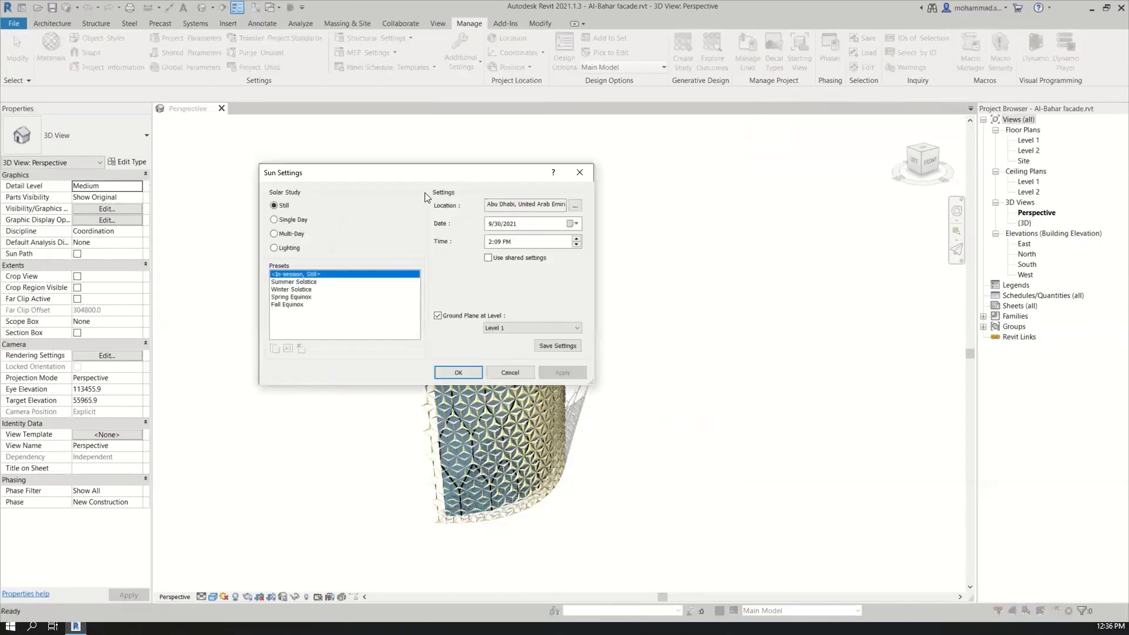
{"action": "left_click", "coordinate": [291, 218]}
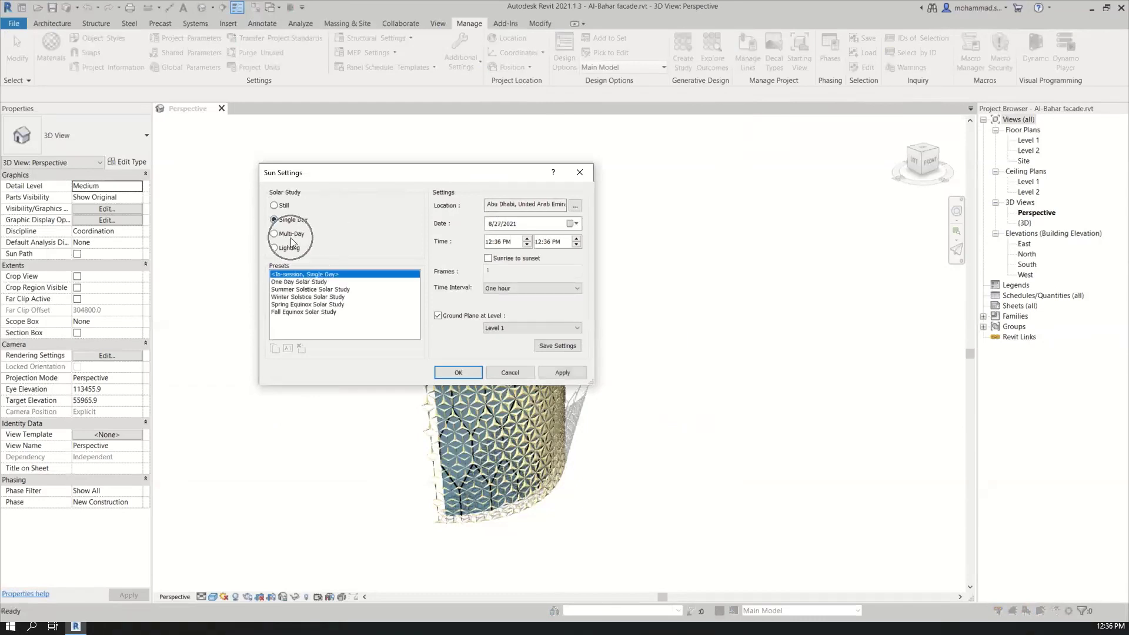
{"action": "left_click", "coordinate": [294, 235]}
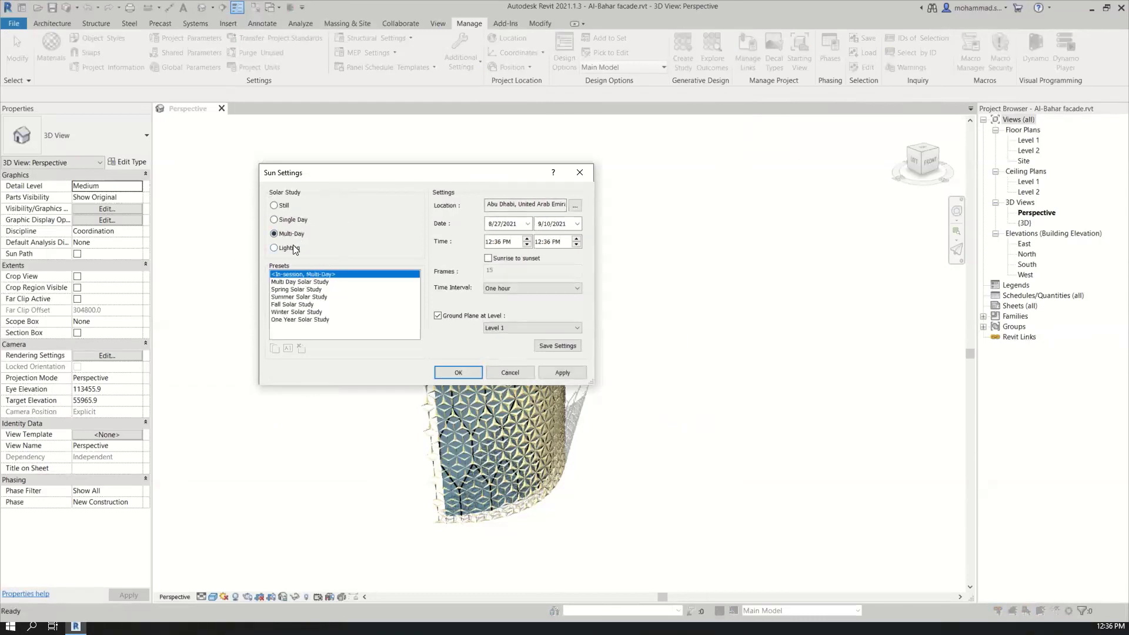
{"action": "left_click", "coordinate": [290, 247]}
{"action": "left_click", "coordinate": [281, 206]}
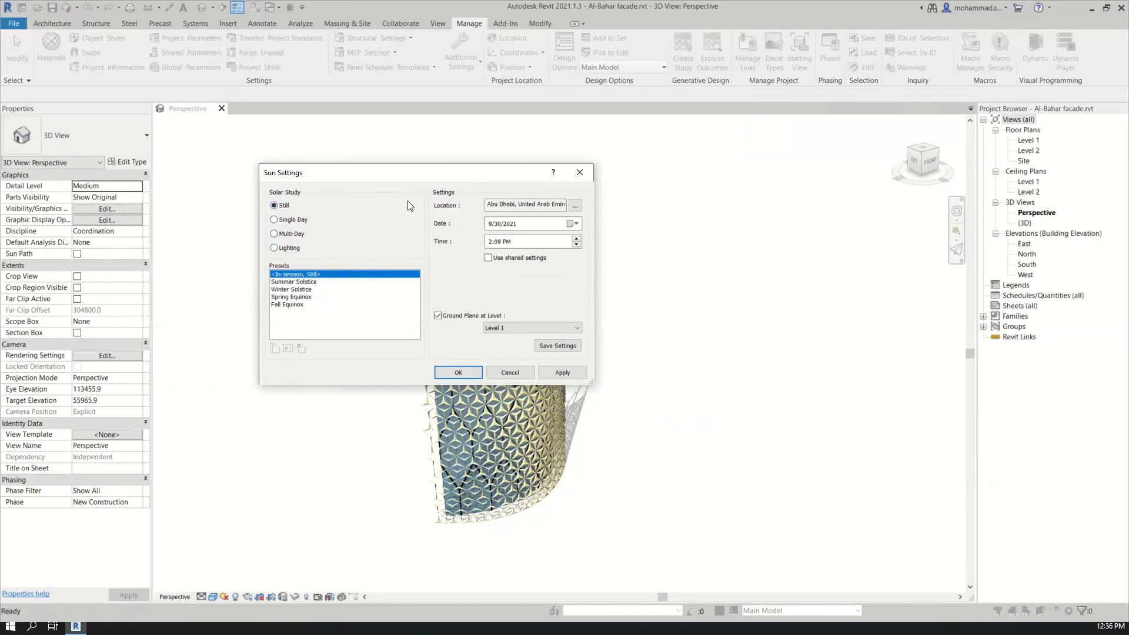
{"action": "left_click", "coordinate": [577, 174]}
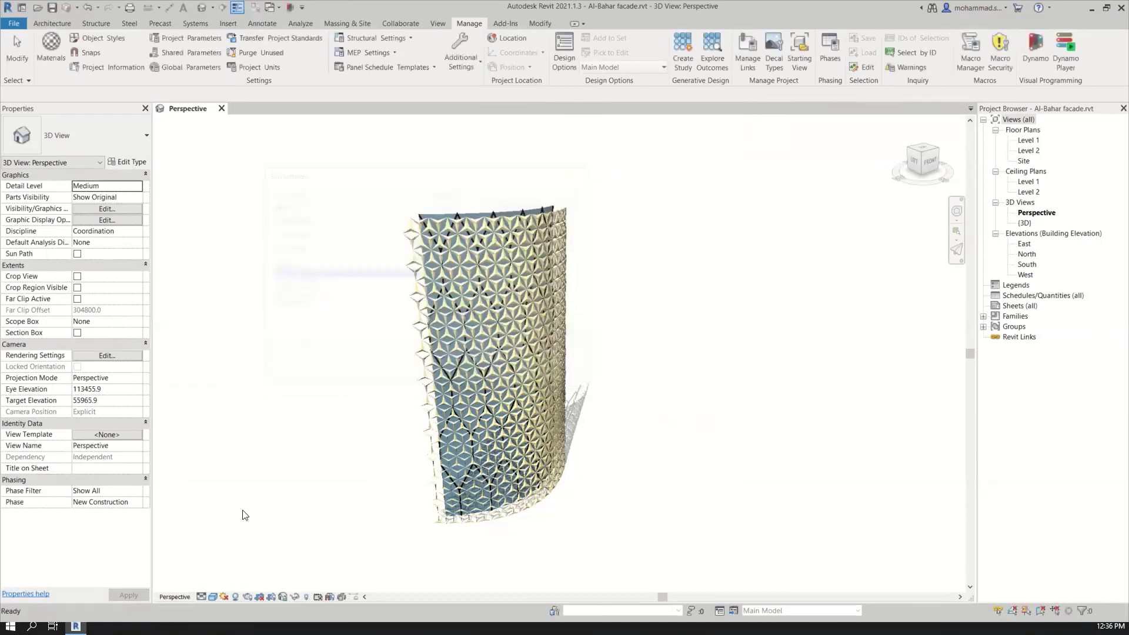
Turn on the sun path in the Perspective view and show its full extent around the facade
{"action": "left_click", "coordinate": [228, 594]}
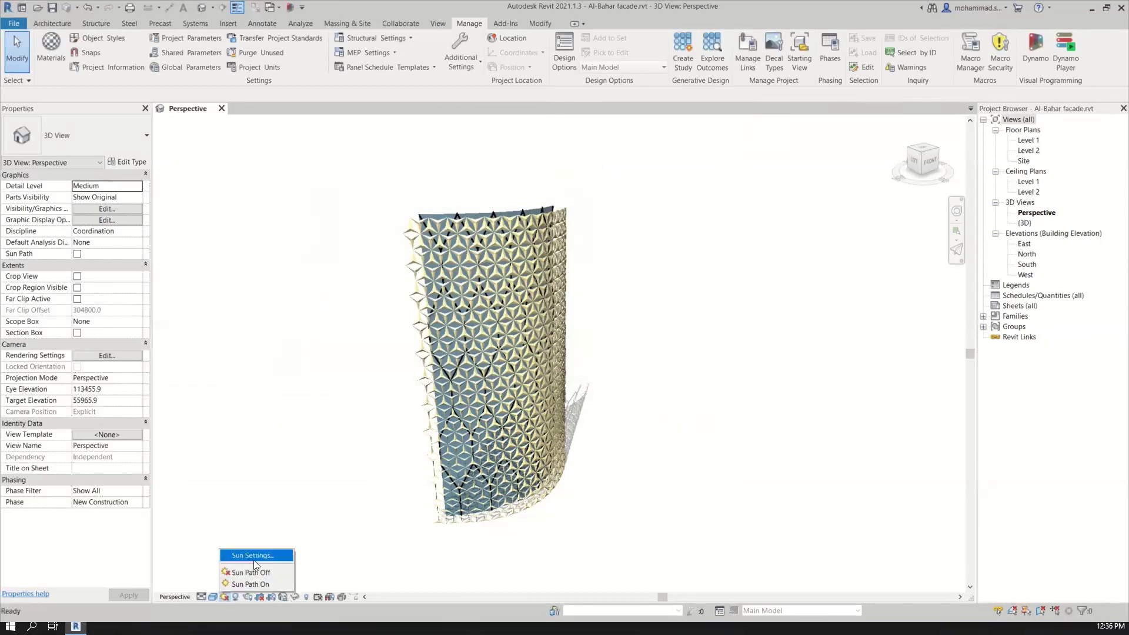
{"action": "left_click", "coordinate": [251, 584]}
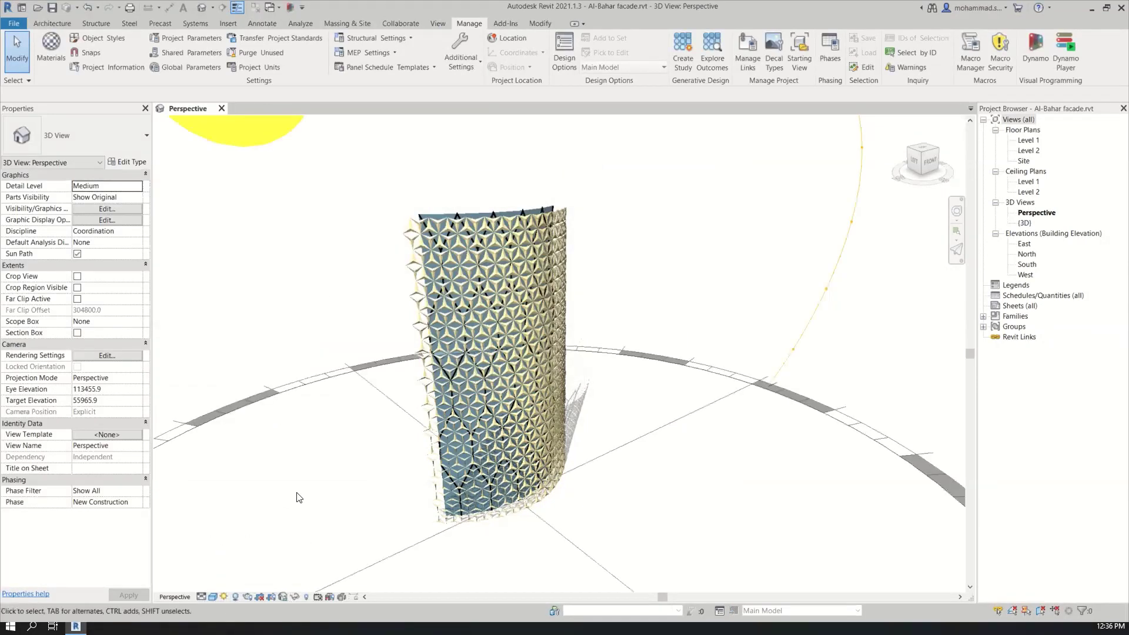
{"action": "scroll", "coordinate": [305, 486], "scroll_direction": "down", "scroll_amount": 5}
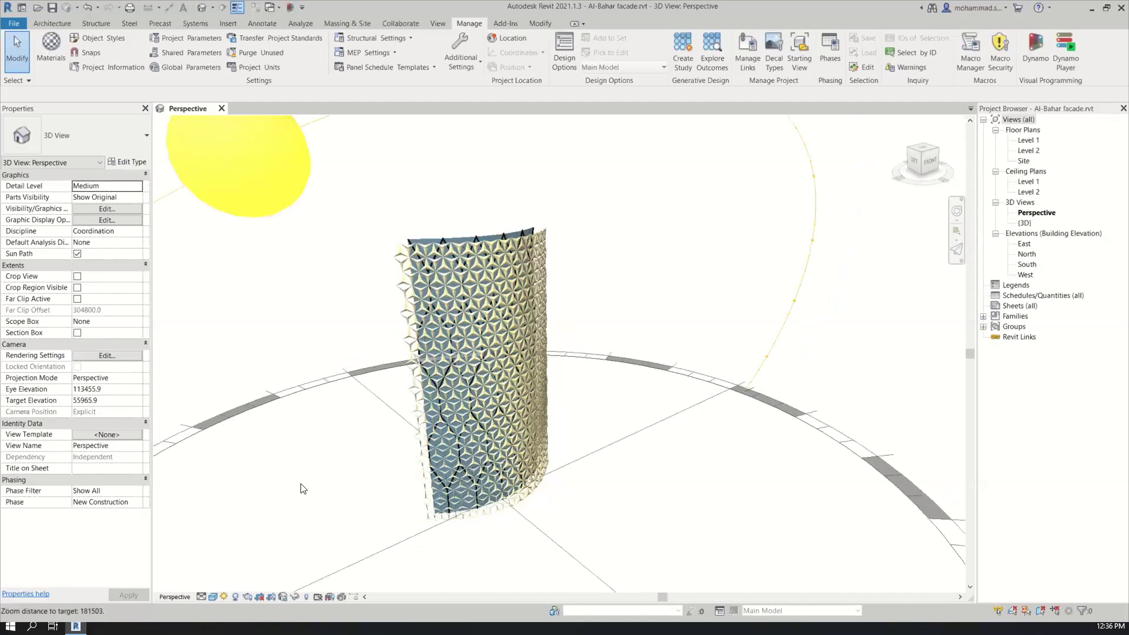
{"action": "scroll", "coordinate": [321, 459], "scroll_direction": "down", "scroll_amount": 5}
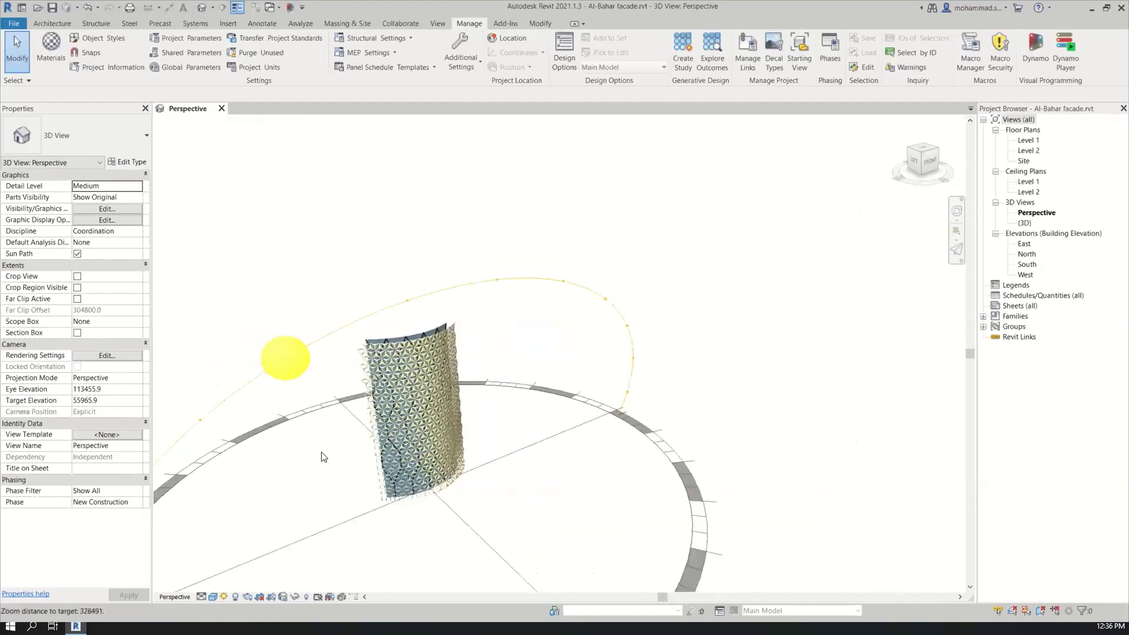
{"action": "middle_click_drag", "start_coordinate": [563, 498], "coordinate": [438, 314], "text": "shift"}
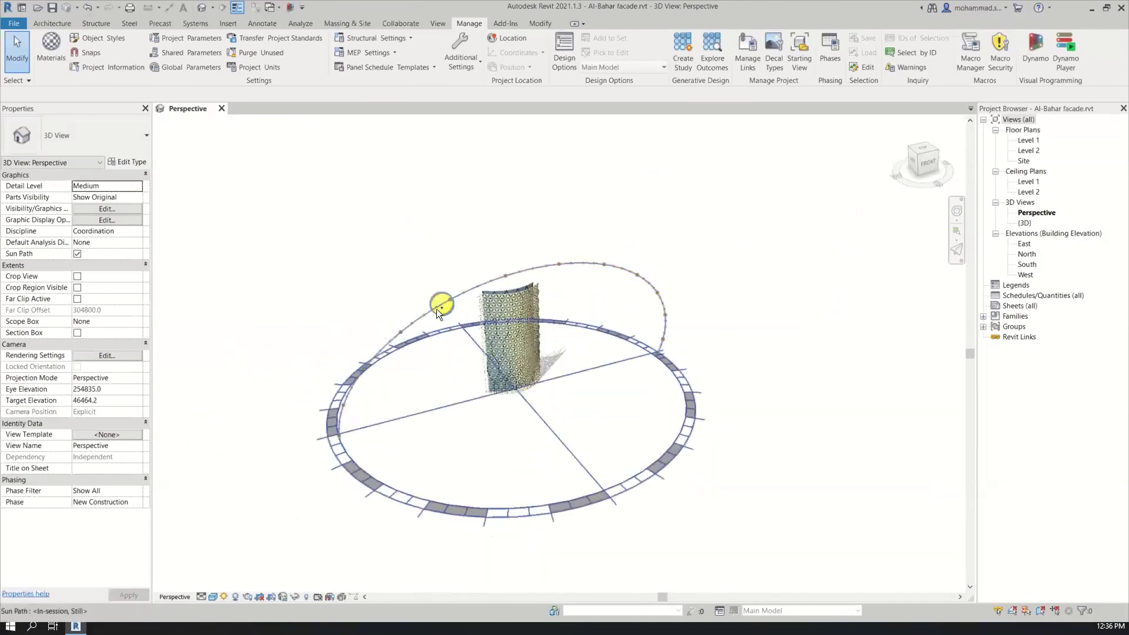
Open the Sun Settings, browse the calendar back to July 2021, and set the Still study's date to 9/30/2021
{"action": "left_click", "coordinate": [225, 597]}
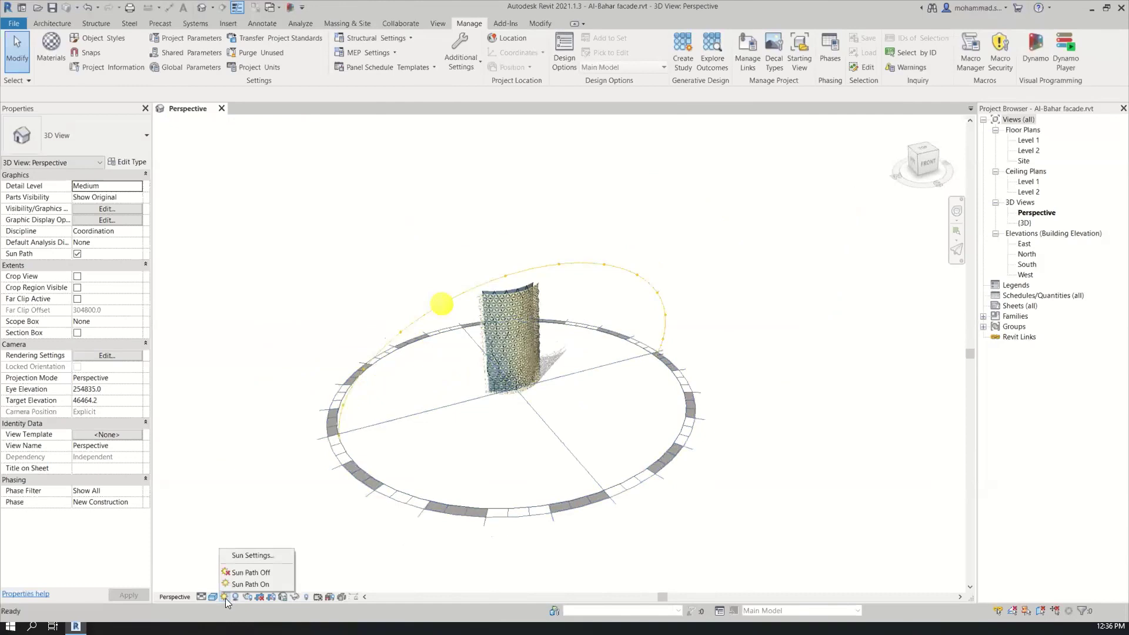
{"action": "left_click", "coordinate": [243, 555]}
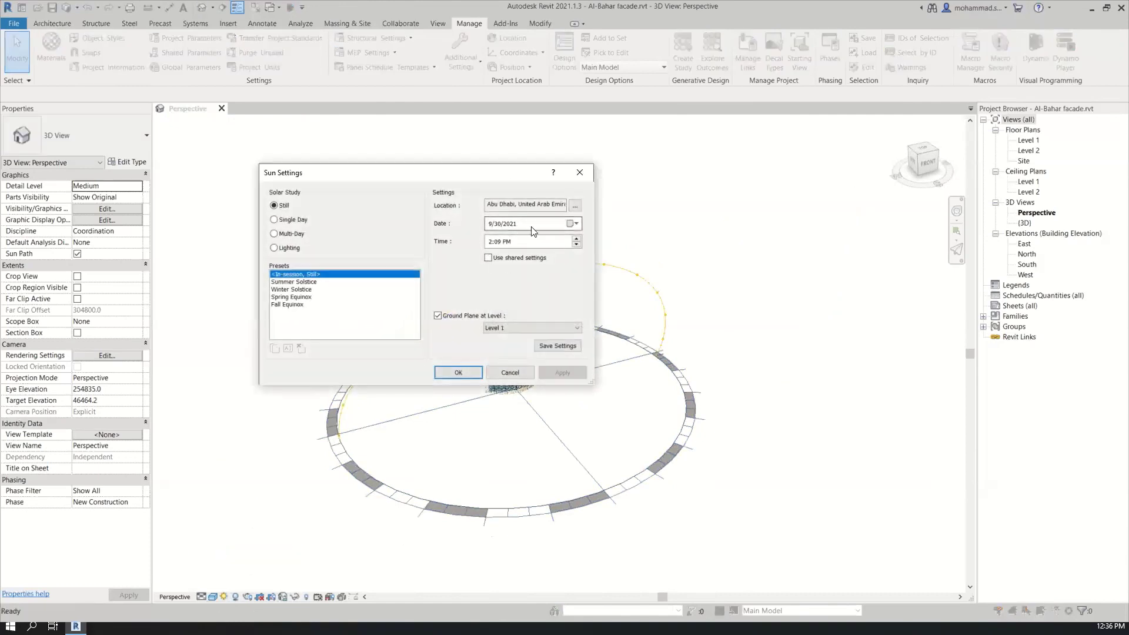
{"action": "left_click", "coordinate": [572, 224]}
{"action": "left_click", "coordinate": [490, 240]}
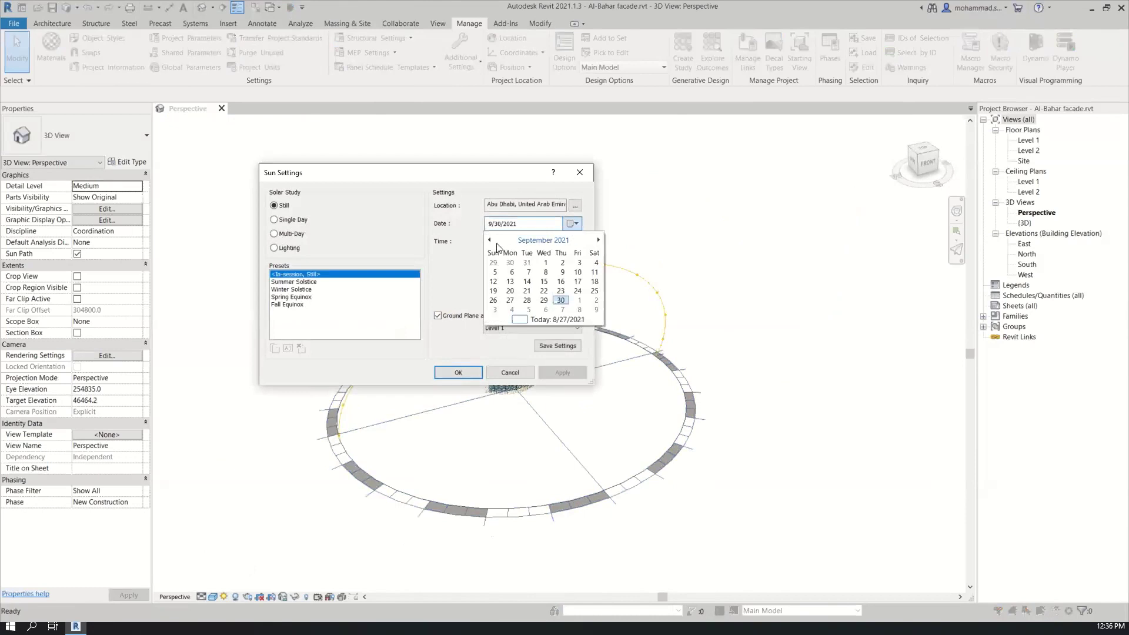
{"action": "left_click", "coordinate": [490, 240]}
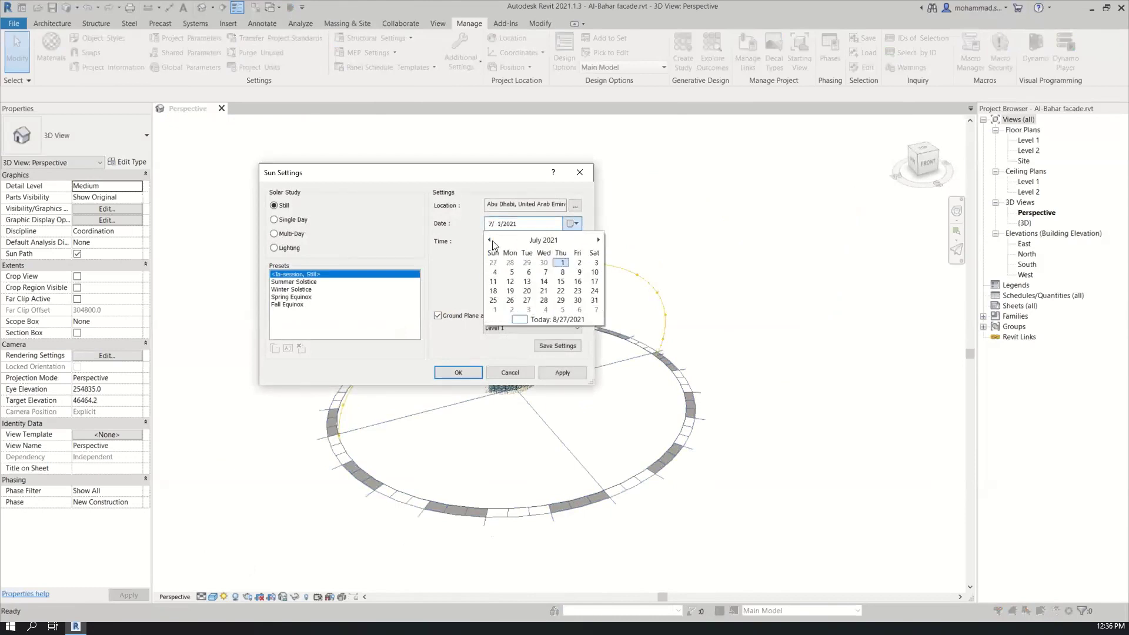
{"action": "left_click", "coordinate": [599, 240]}
{"action": "left_click", "coordinate": [598, 240]}
{"action": "left_click", "coordinate": [560, 301]}
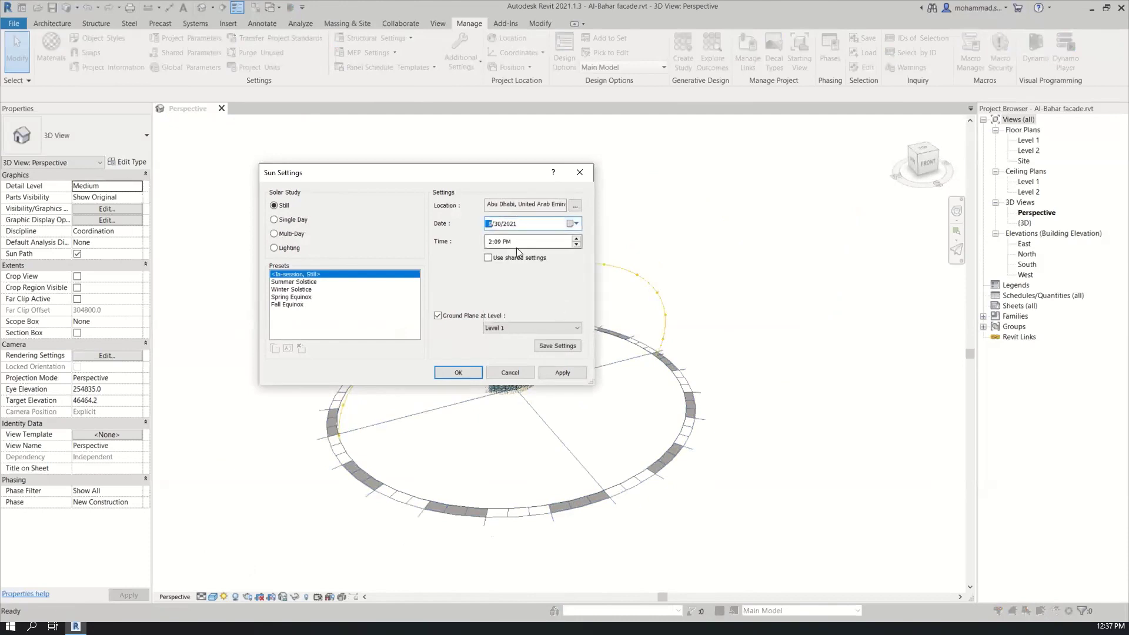
Set the Still study's time to 10:09 AM with the ground plane at Level 1, confirm, and inspect the facade's shadow
{"action": "left_click", "coordinate": [494, 244]}
{"action": "left_click", "coordinate": [489, 243]}
{"action": "left_click", "coordinate": [506, 244]}
{"action": "left_click", "coordinate": [470, 318]}
{"action": "left_click", "coordinate": [469, 319]}
{"action": "left_click", "coordinate": [505, 327]}
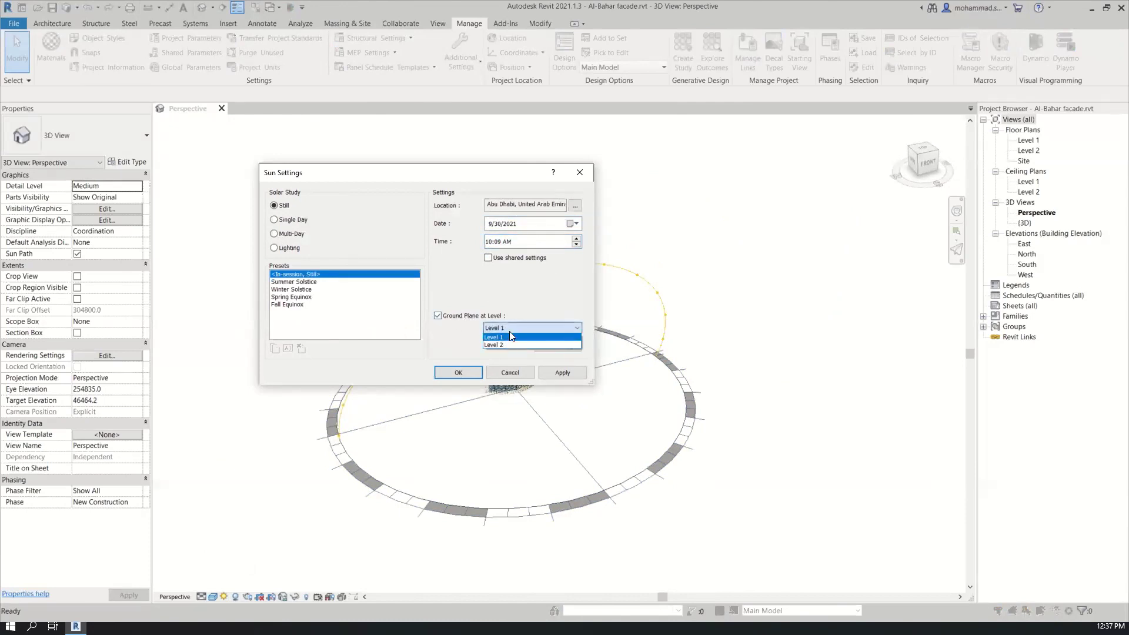
{"action": "left_click", "coordinate": [511, 337]}
{"action": "left_click", "coordinate": [571, 375]}
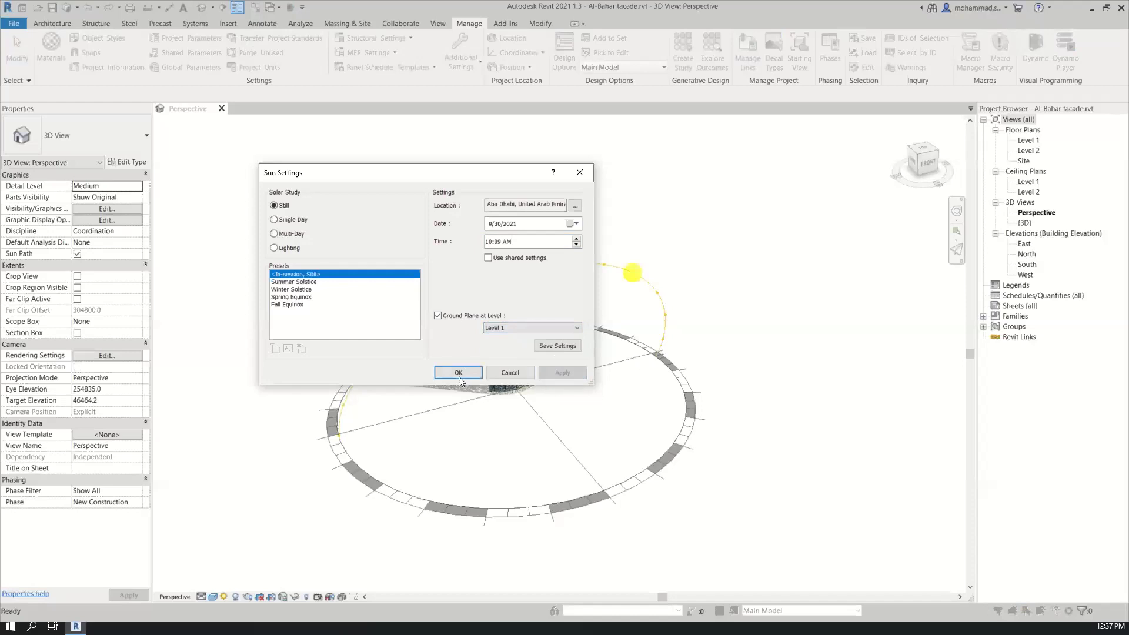
{"action": "left_click", "coordinate": [458, 373]}
{"action": "scroll", "coordinate": [531, 345], "scroll_direction": "up", "scroll_amount": 4}
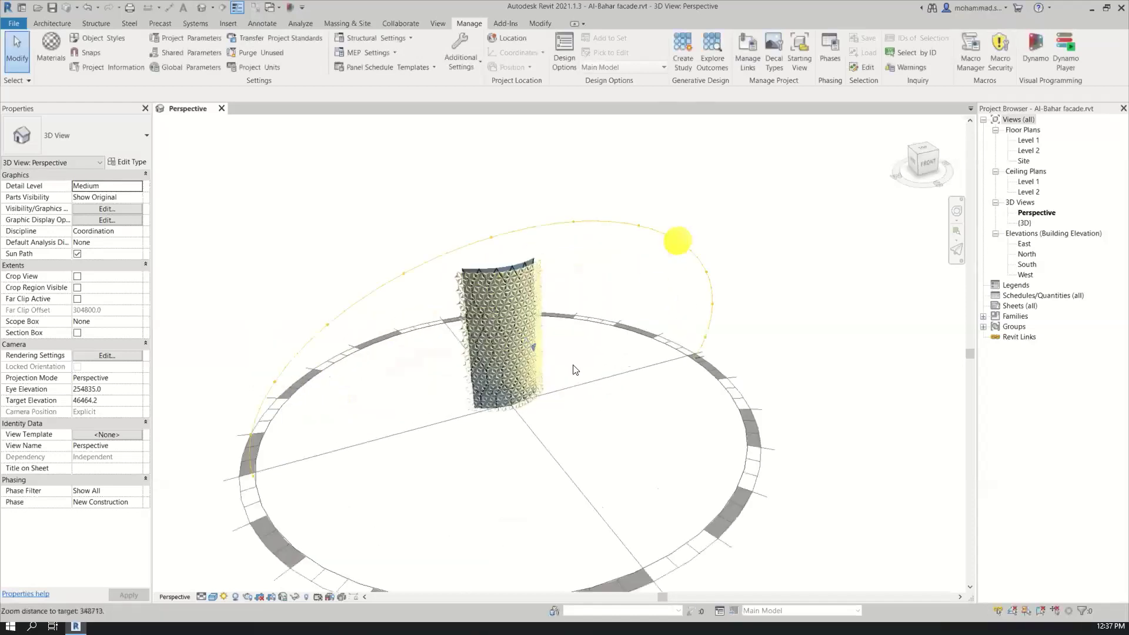
{"action": "middle_click_drag", "start_coordinate": [611, 408], "coordinate": [660, 429], "text": "shift"}
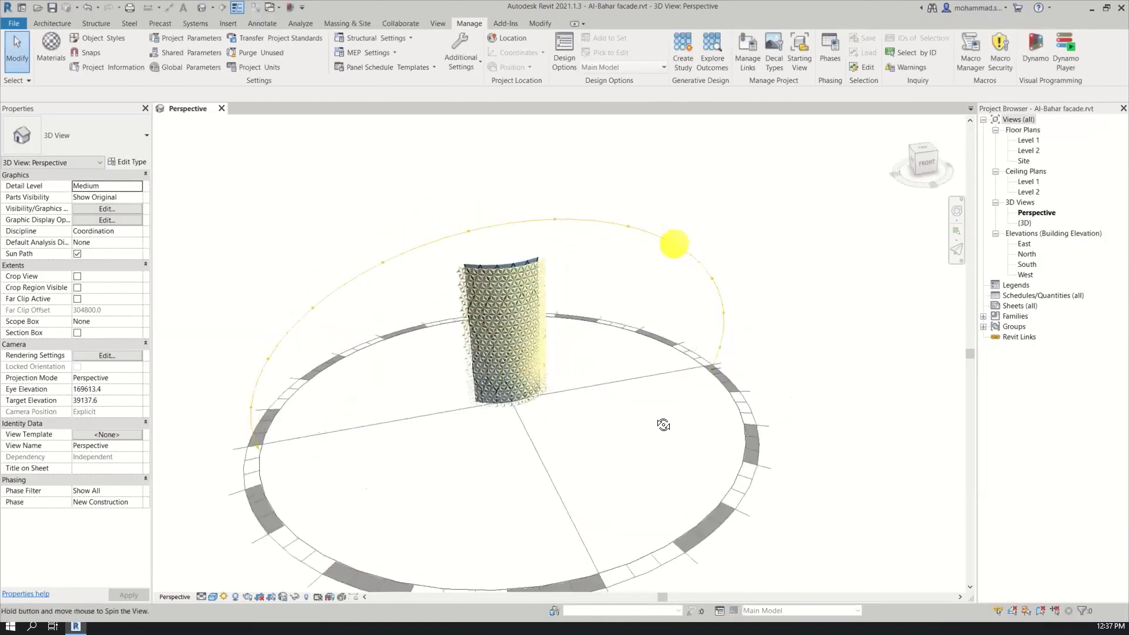
{"action": "scroll", "coordinate": [561, 371], "scroll_direction": "up", "scroll_amount": 2}
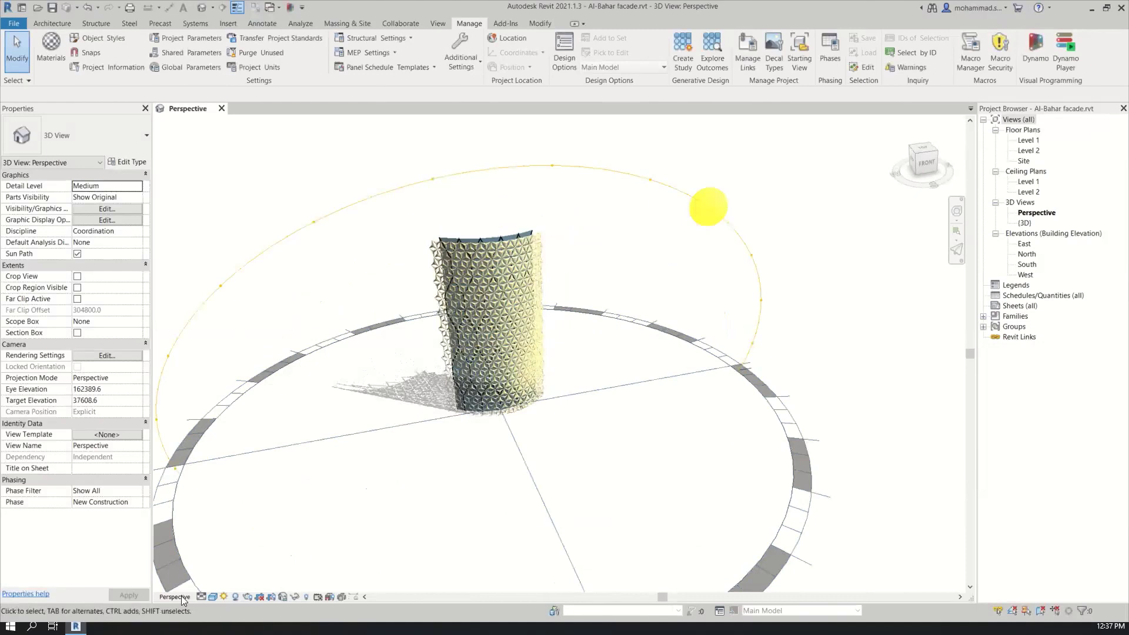
Set the Still study's time to 2:00 PM in the Sun Settings and inspect the facade's shadow from several angles
{"action": "left_click", "coordinate": [234, 597]}
{"action": "left_click", "coordinate": [247, 553]}
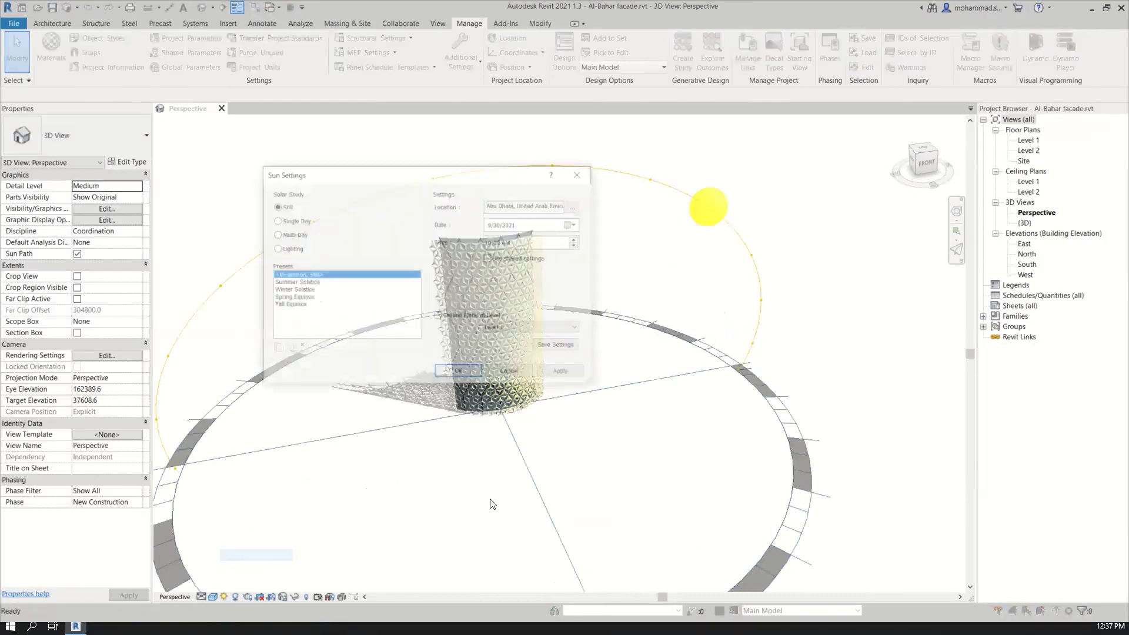
{"action": "left_click", "coordinate": [489, 241]}
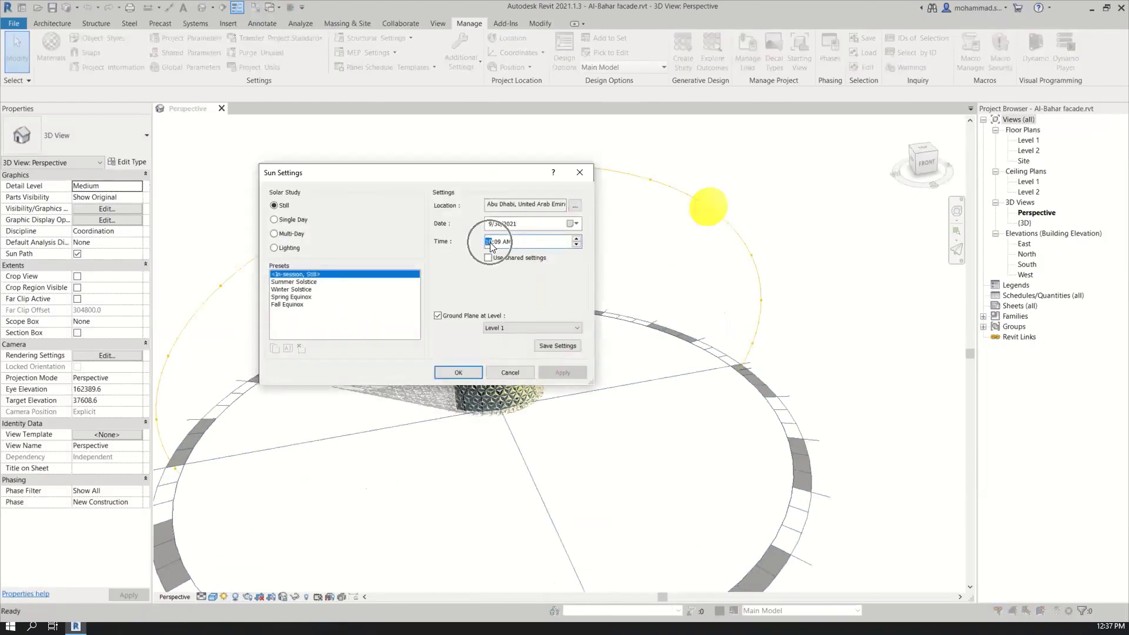
{"action": "type", "text": "2"}
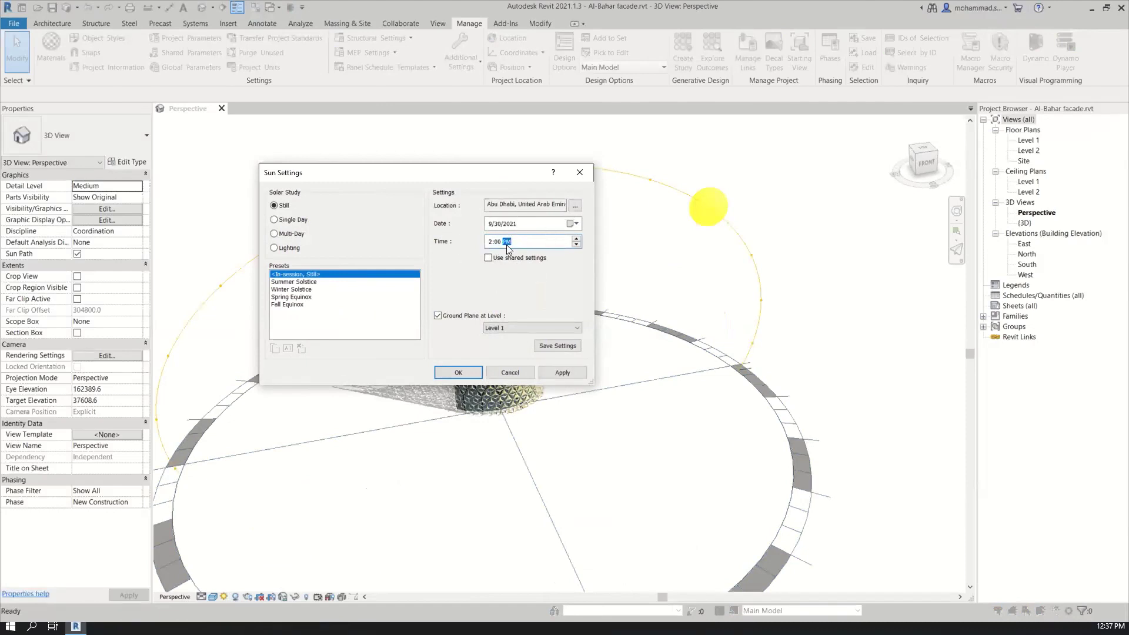
{"action": "left_click", "coordinate": [559, 373]}
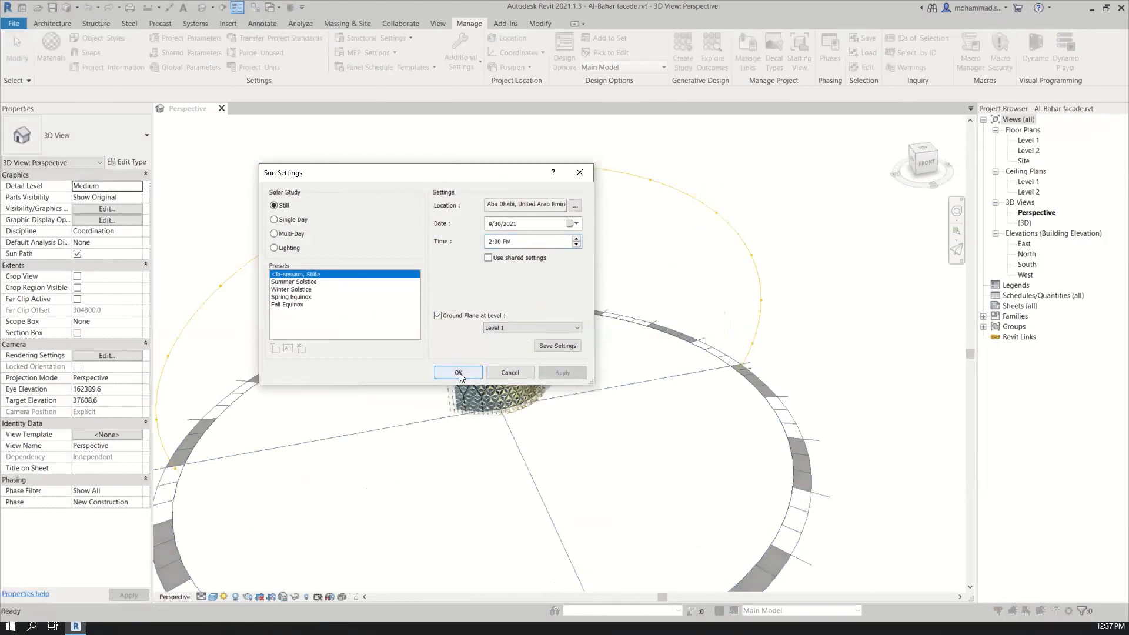
{"action": "left_click", "coordinate": [458, 373]}
{"action": "middle_click_drag", "start_coordinate": [595, 446], "coordinate": [538, 428], "text": "shift"}
{"action": "scroll", "coordinate": [612, 370], "scroll_direction": "up", "scroll_amount": 3}
{"action": "middle_click_drag", "start_coordinate": [610, 370], "coordinate": [580, 381], "text": "shift"}
{"action": "scroll", "coordinate": [566, 396], "scroll_direction": "down", "scroll_amount": 2}
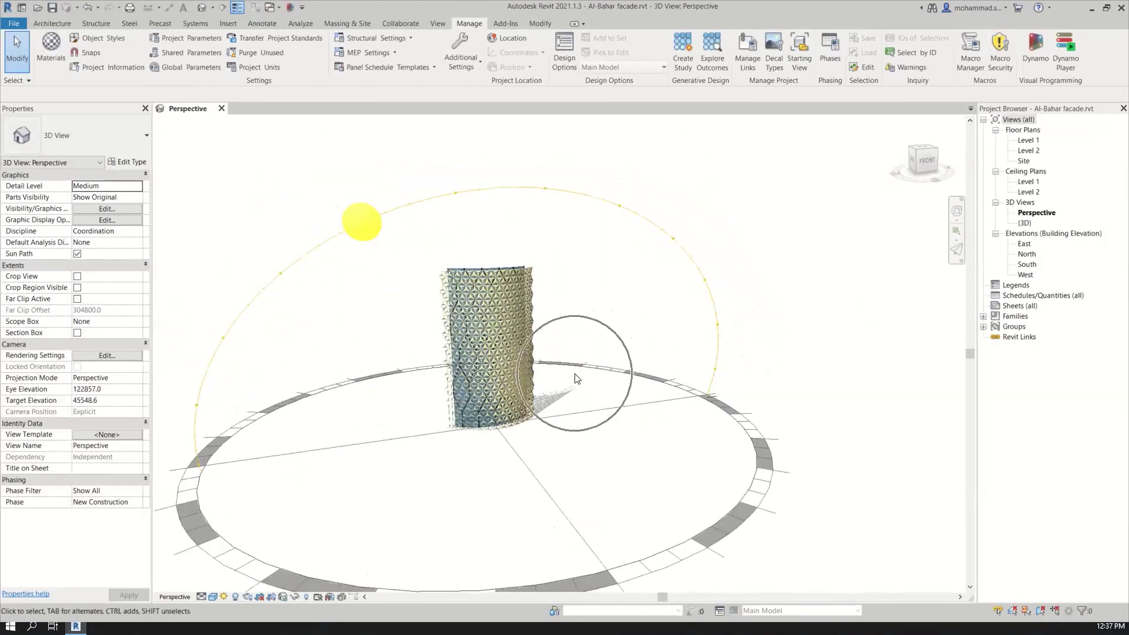
{"action": "middle_click_drag", "start_coordinate": [601, 344], "coordinate": [638, 391], "text": "shift"}
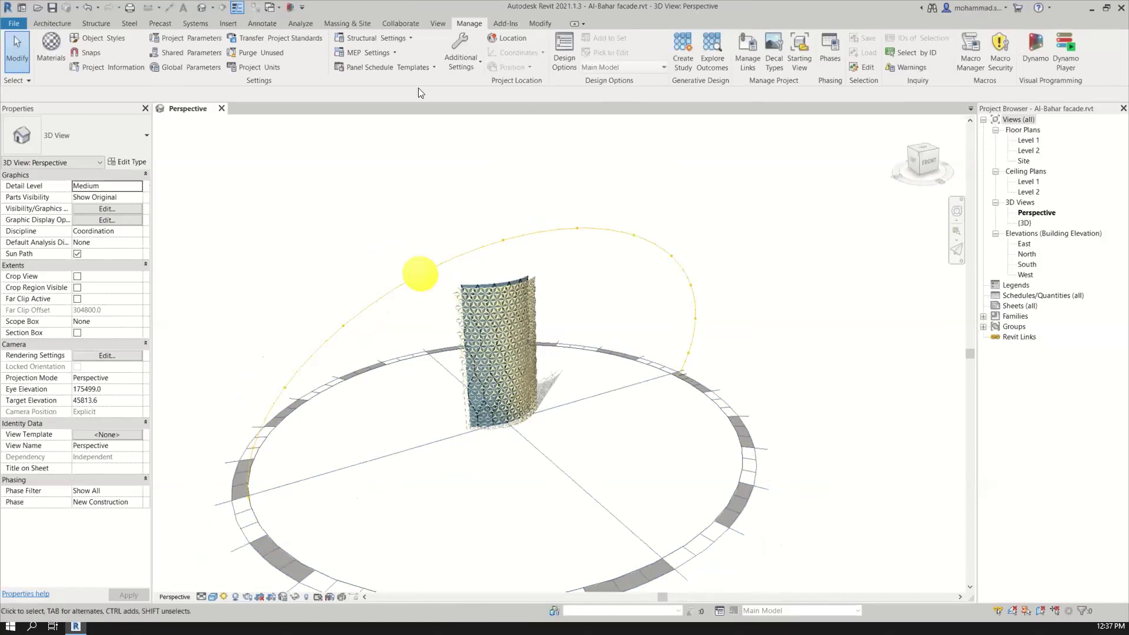
Try to run the Solar energy analysis on the facade from the Perspective view
{"action": "left_click", "coordinate": [311, 23]}
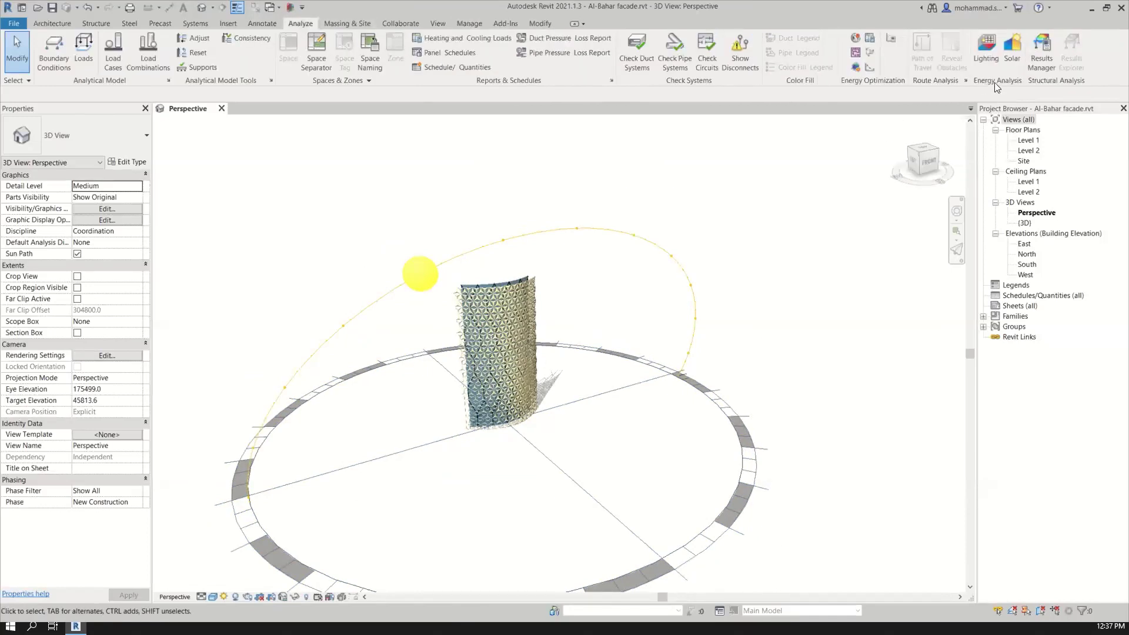
{"action": "left_click_drag", "start_coordinate": [997, 77], "coordinate": [828, 221]}
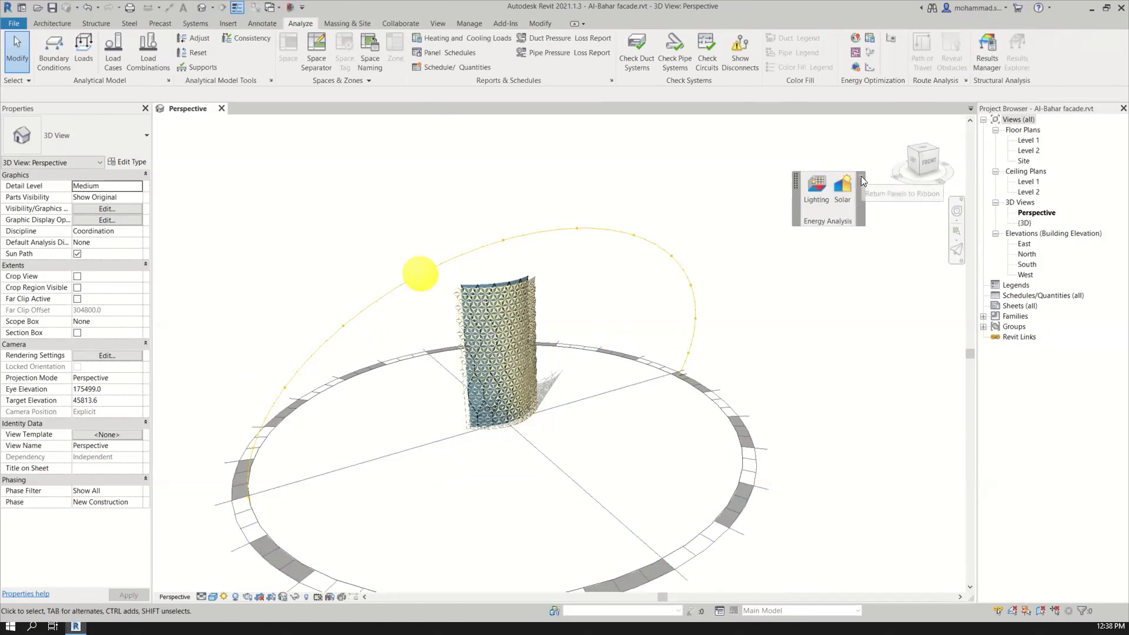
{"action": "left_click", "coordinate": [862, 181]}
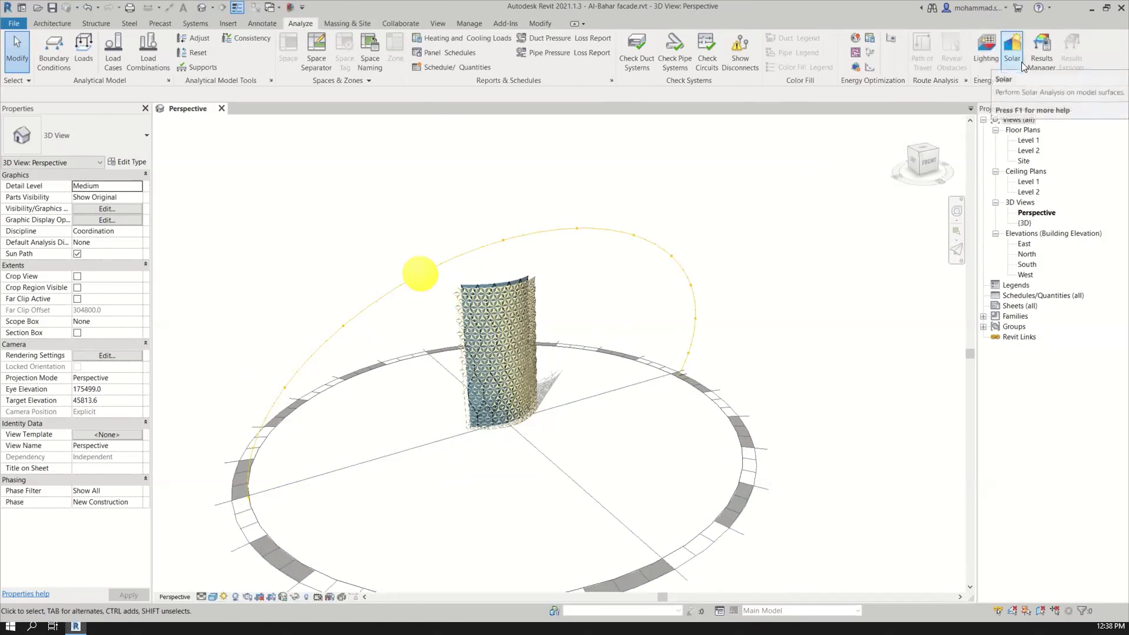
{"action": "left_click", "coordinate": [1022, 61]}
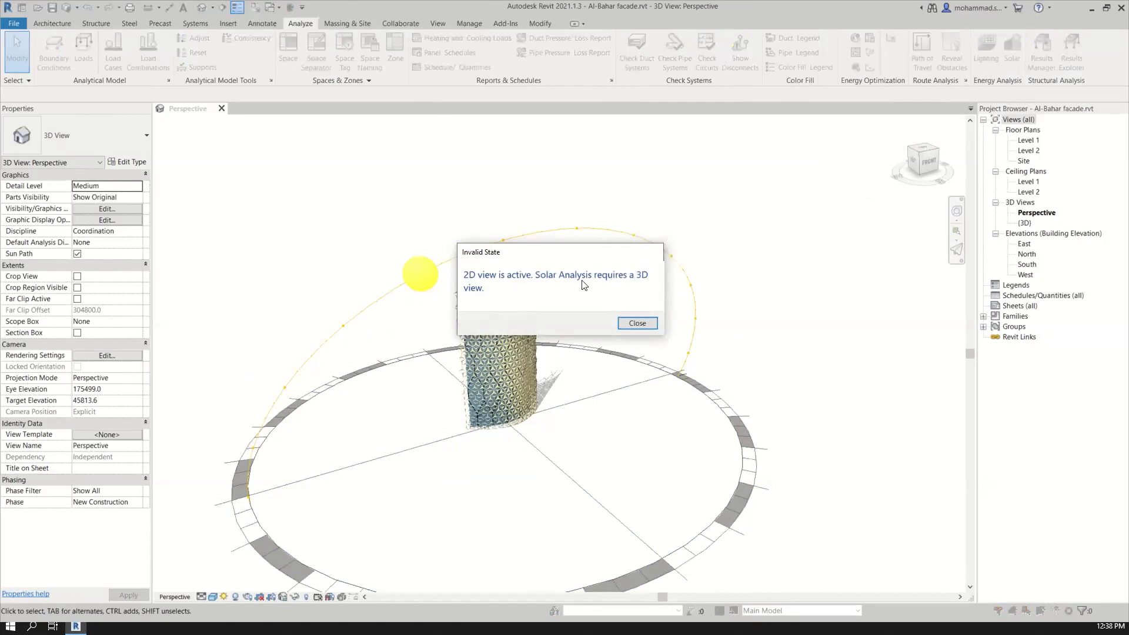
{"action": "left_click", "coordinate": [639, 323]}
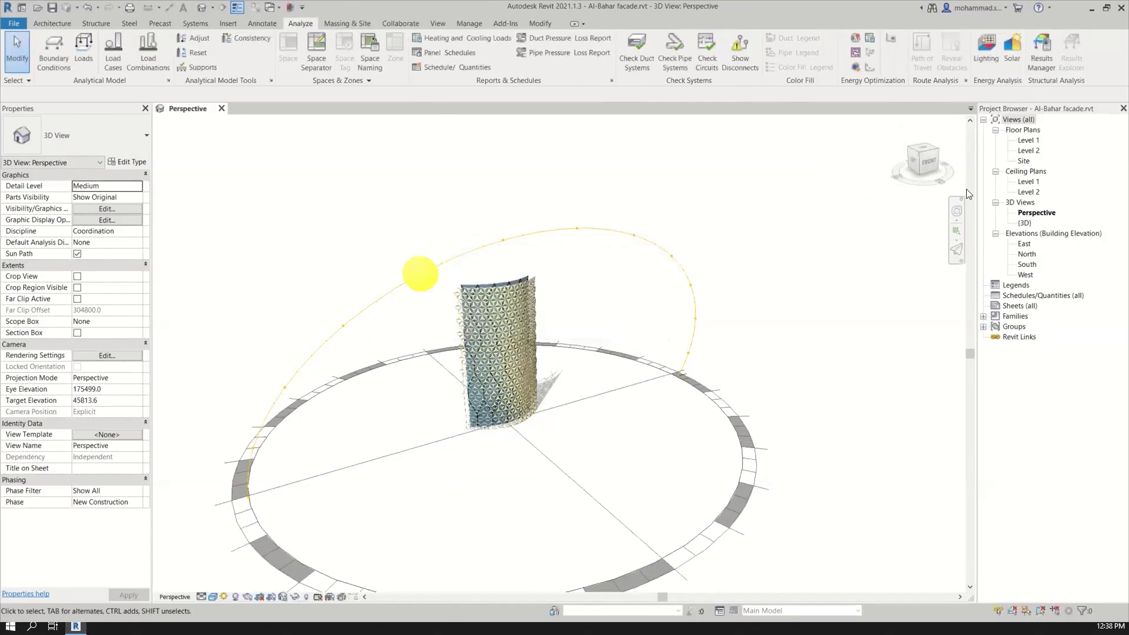
Check the Perspective view's projection options, open the {3D} view and choose Orthographic projection for it
{"action": "right_click", "coordinate": [962, 184]}
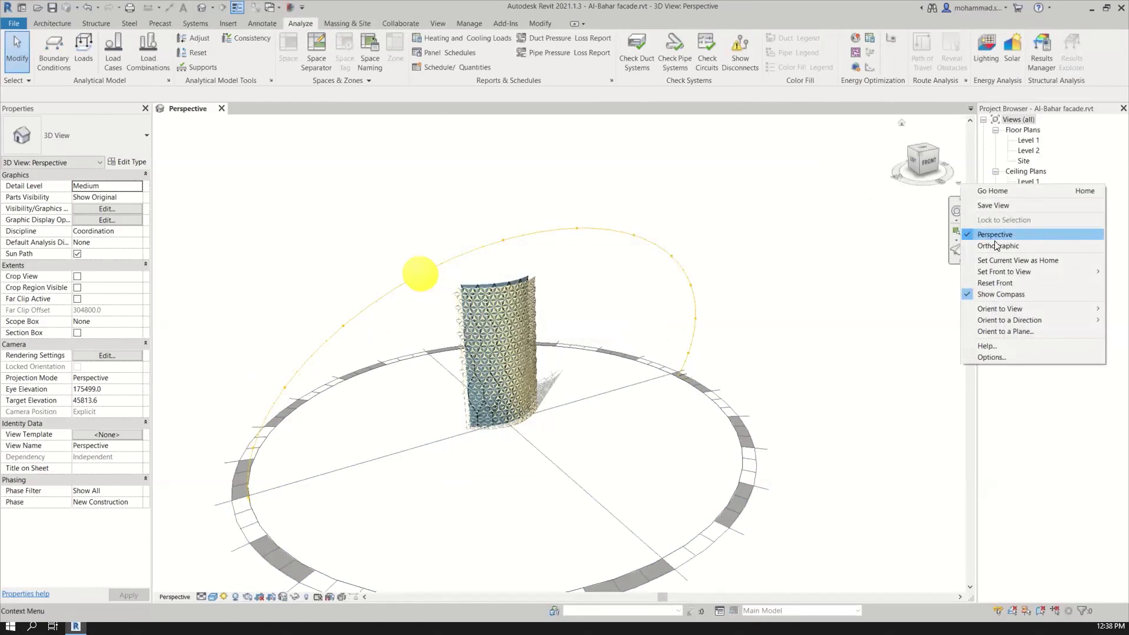
{"action": "key", "text": "ctrl"}
{"action": "left_click", "coordinate": [833, 272]}
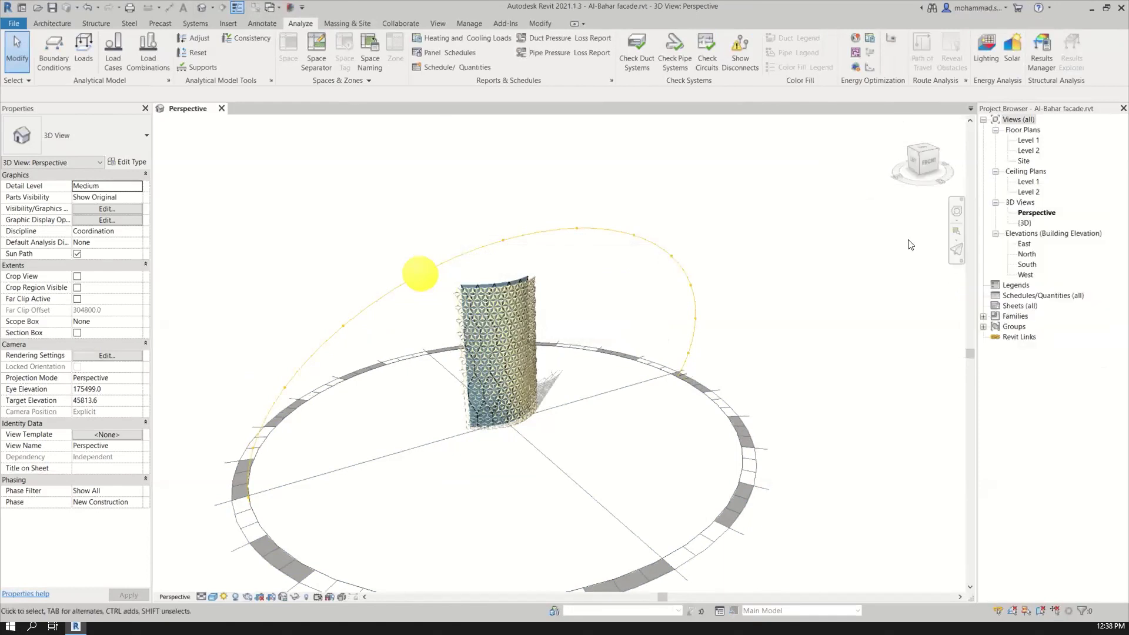
{"action": "left_click", "coordinate": [1024, 224]}
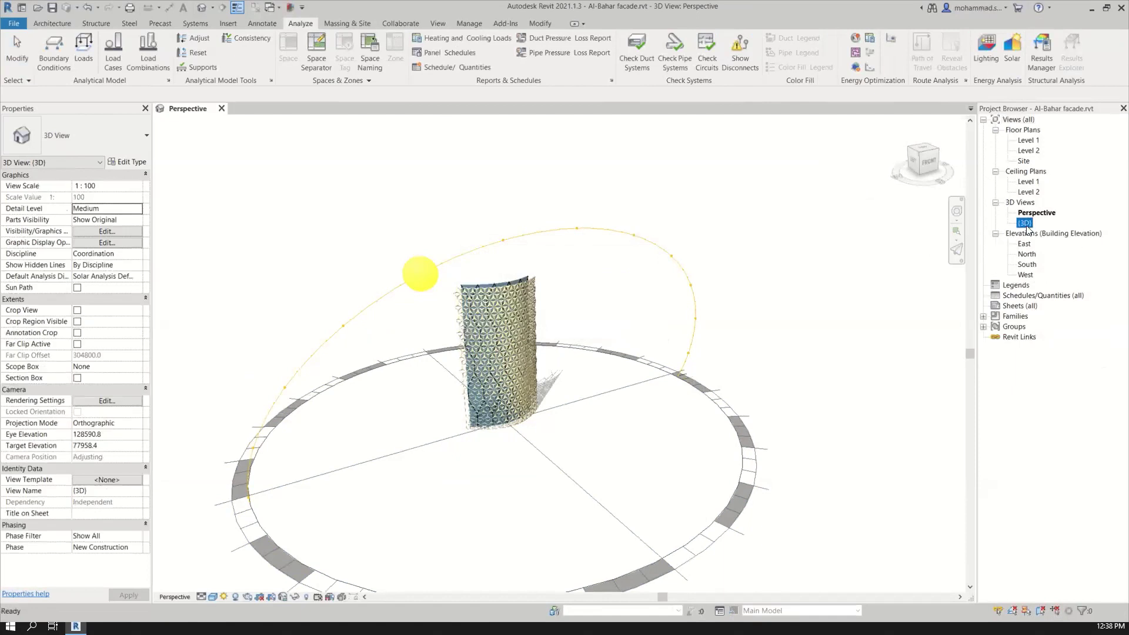
{"action": "double_click", "coordinate": [1025, 224]}
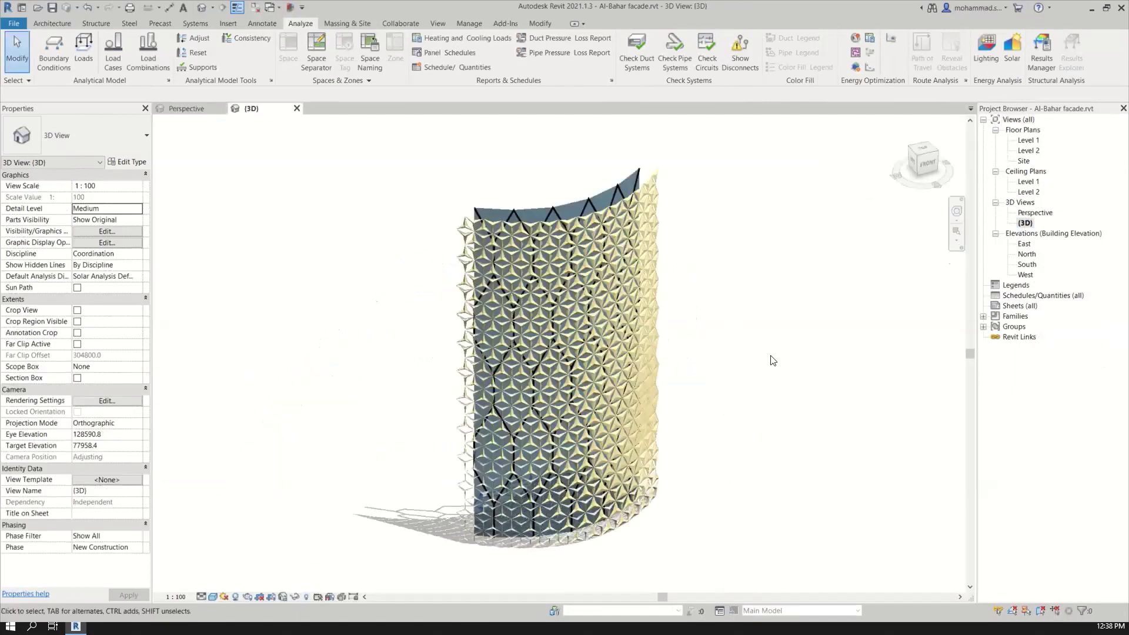
{"action": "middle_click_drag", "start_coordinate": [722, 388], "coordinate": [797, 389], "text": "shift"}
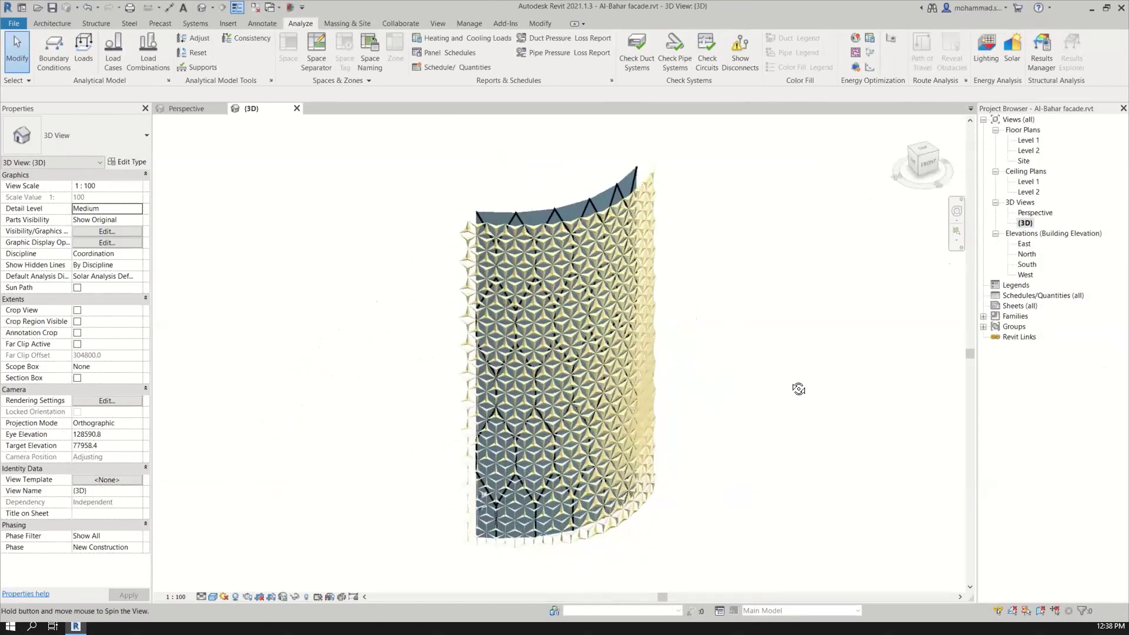
{"action": "right_click", "coordinate": [961, 189]}
{"action": "left_click", "coordinate": [980, 250]}
{"action": "middle_click_drag", "start_coordinate": [714, 386], "coordinate": [395, 358], "text": "shift"}
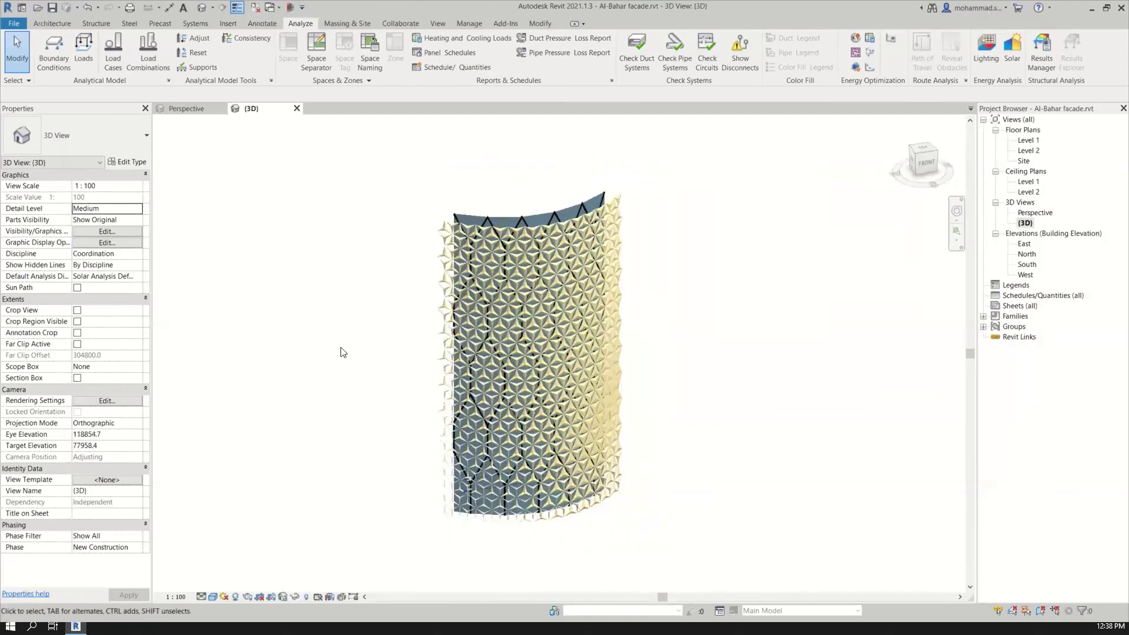
Turn on the sun path in the {3D} view and show its full extent around the facade
{"action": "left_click", "coordinate": [224, 596]}
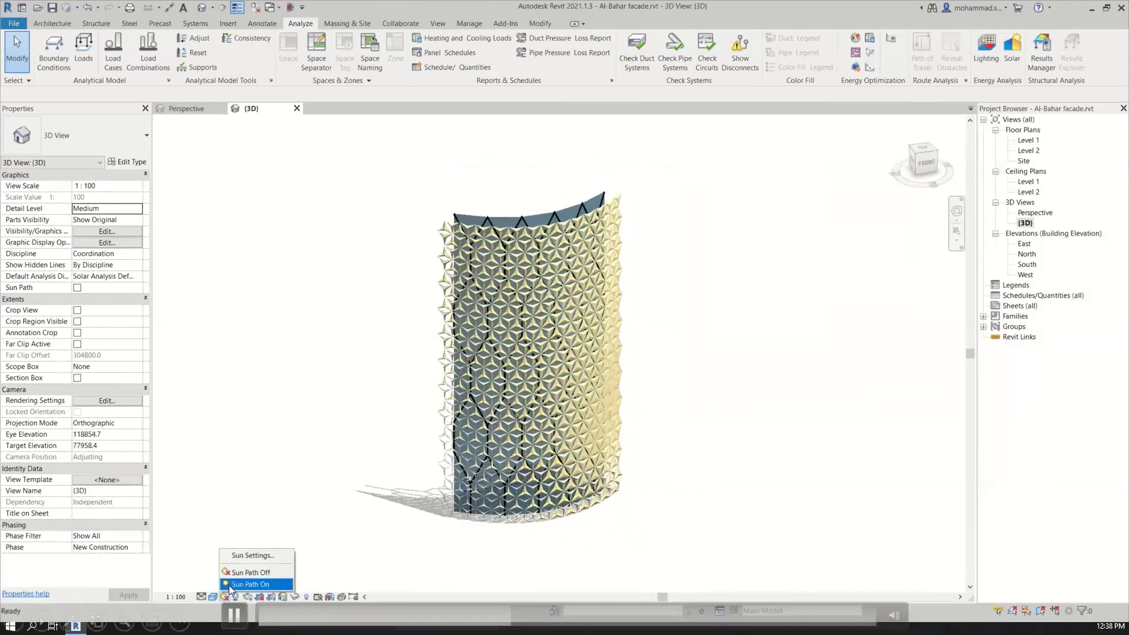
{"action": "left_click", "coordinate": [230, 584]}
{"action": "middle_click_drag", "start_coordinate": [346, 426], "coordinate": [329, 547], "text": "shift"}
Set the {3D} view's Still study to 9/30/2021 at 2:00 PM in the Sun Settings and confirm
{"action": "left_click", "coordinate": [225, 596]}
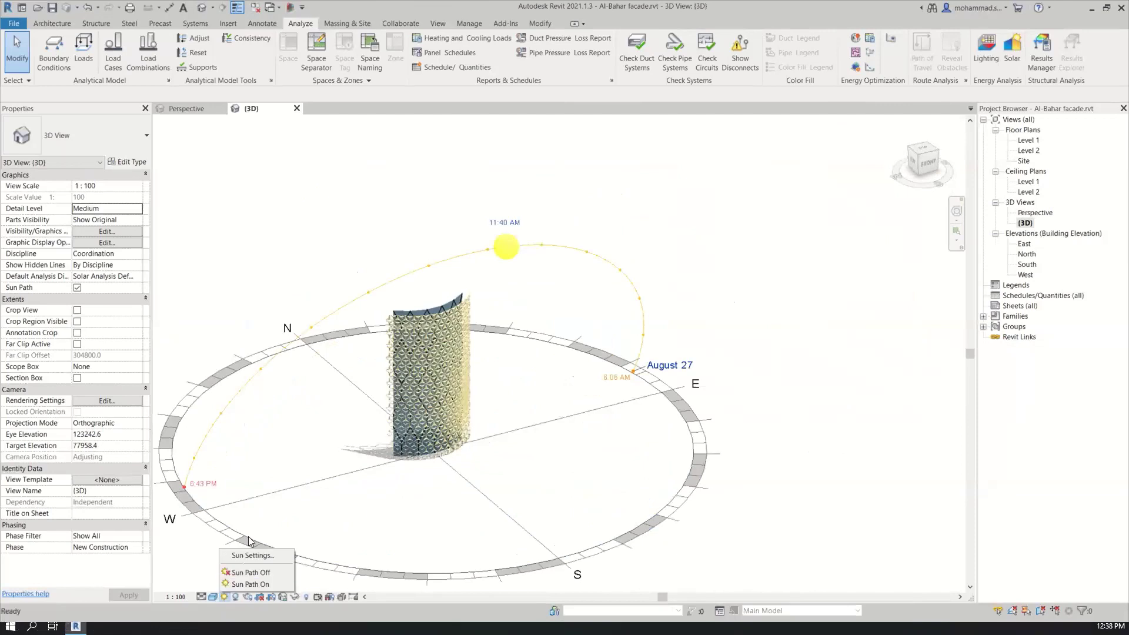
{"action": "left_click", "coordinate": [247, 556]}
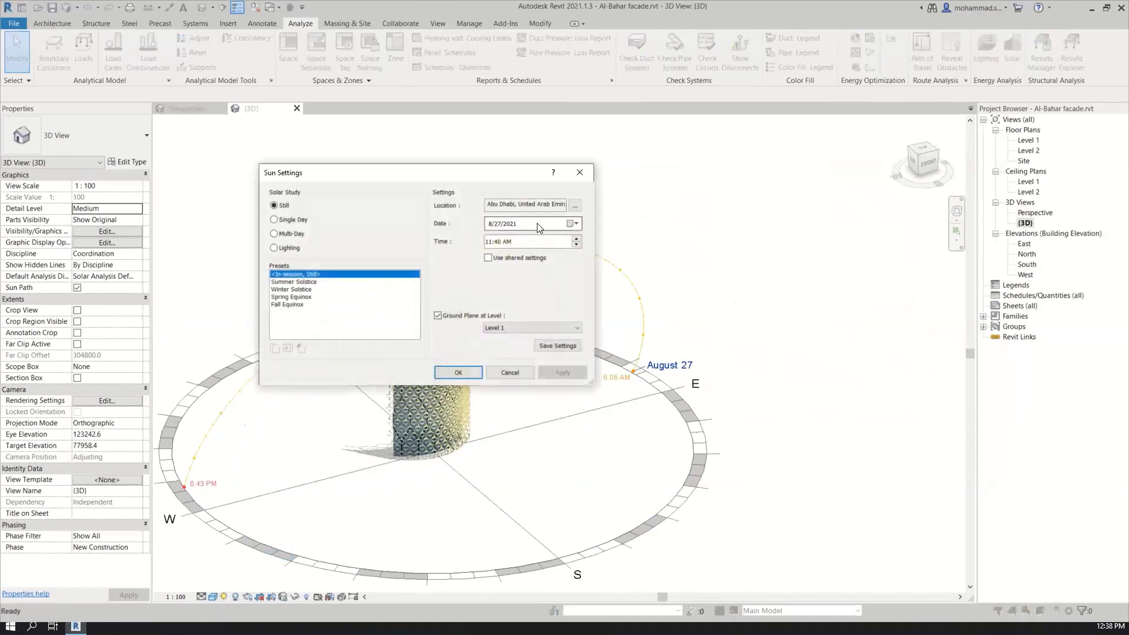
{"action": "left_click", "coordinate": [570, 225]}
{"action": "left_click", "coordinate": [598, 240]}
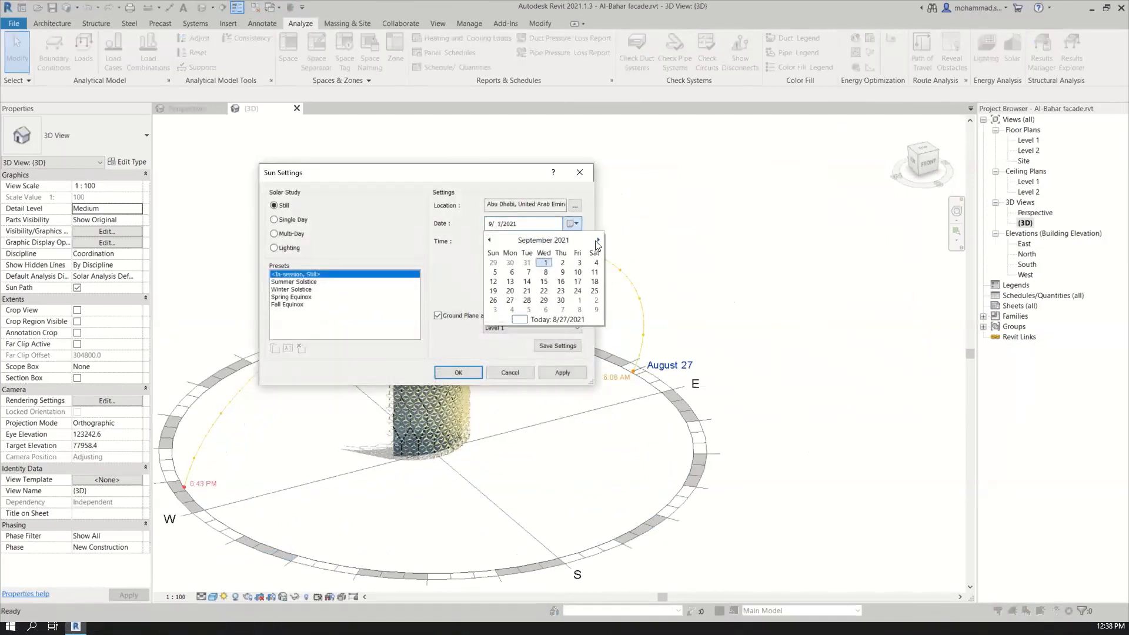
{"action": "left_click", "coordinate": [561, 300]}
{"action": "left_click", "coordinate": [490, 242]}
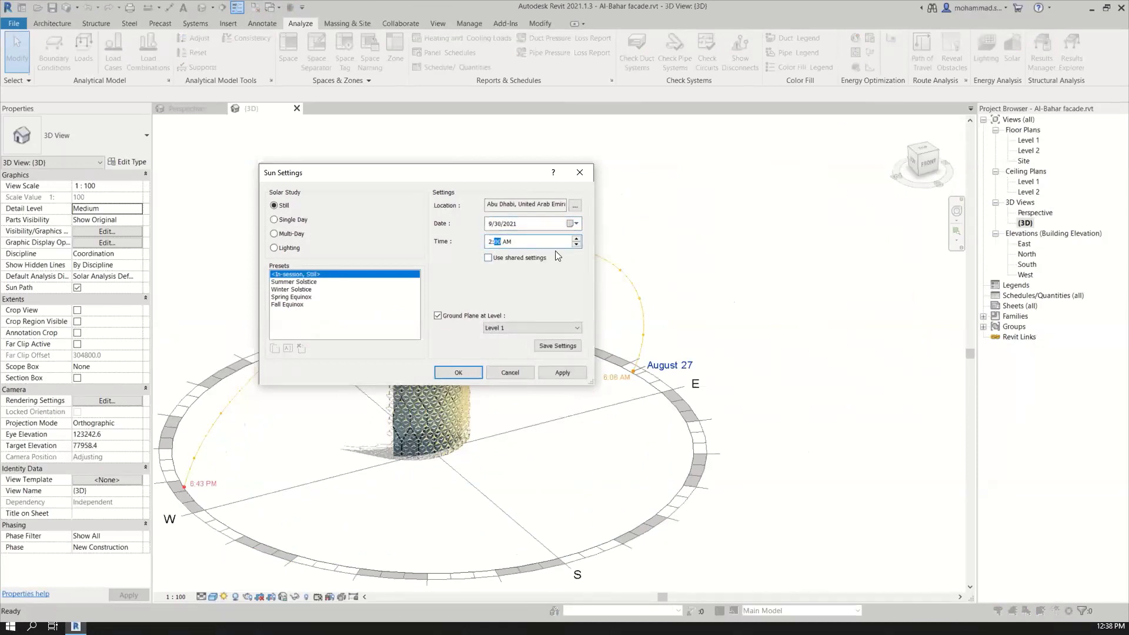
{"action": "key", "text": "p"}
{"action": "left_click", "coordinate": [459, 372]}
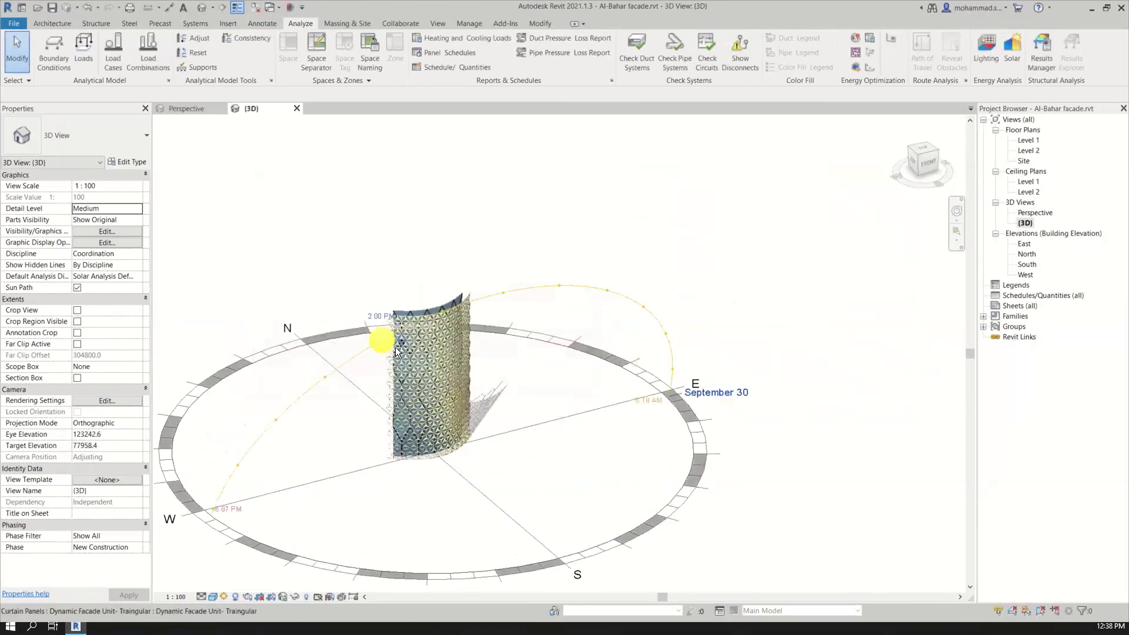
Open the sun's time label on the {3D} view's sun path for editing
{"action": "middle_click_drag", "start_coordinate": [411, 388], "coordinate": [368, 329], "text": "shift"}
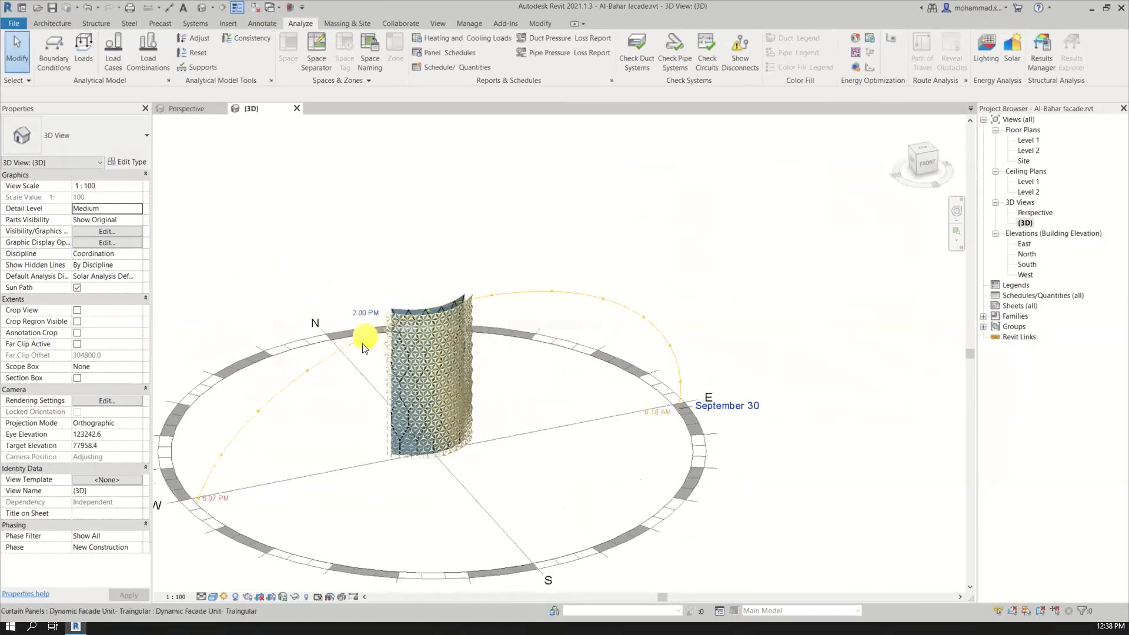
{"action": "left_click", "coordinate": [363, 315]}
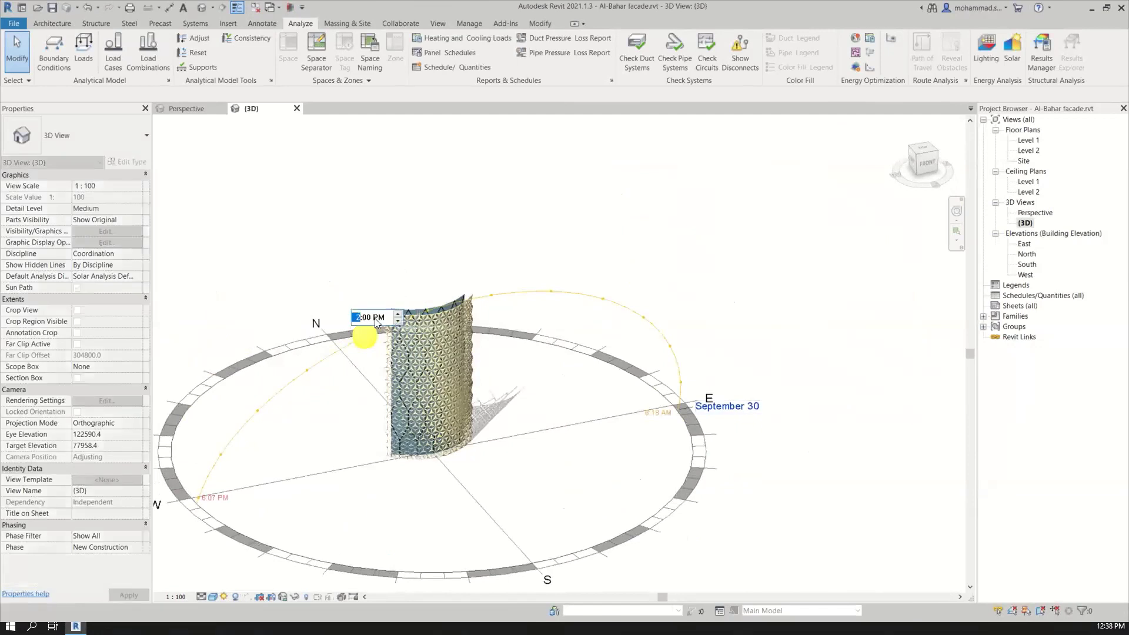
Move the sun along the September 30 sun path to 12:00 PM and finally to 1:00 PM
{"action": "left_click", "coordinate": [538, 411]}
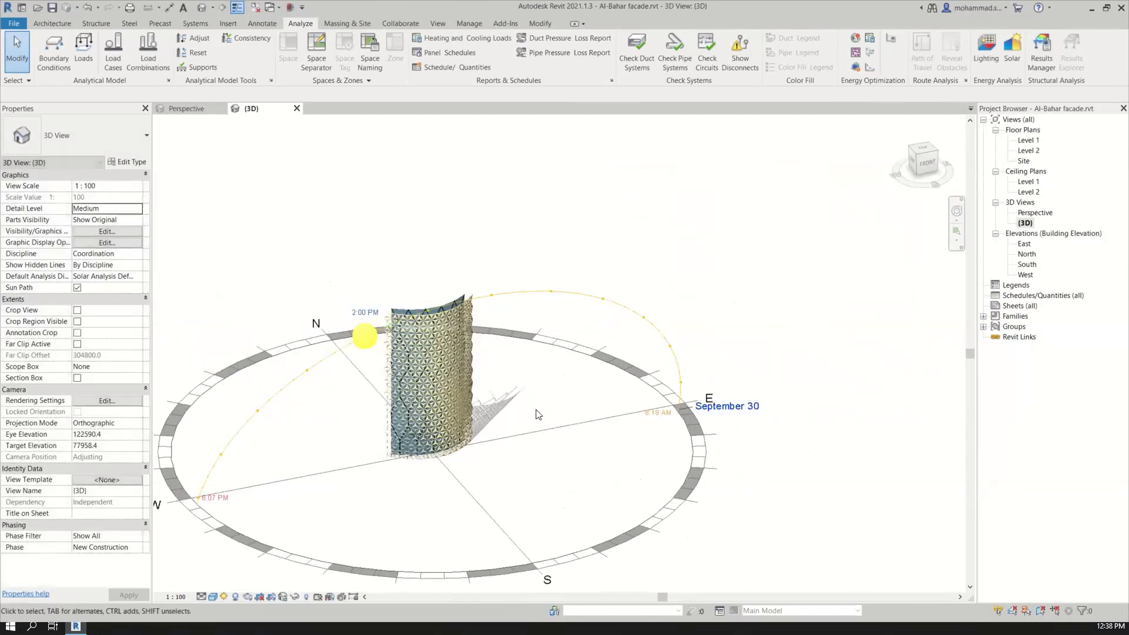
{"action": "left_click", "coordinate": [743, 411]}
{"action": "key", "text": "ctrl"}
{"action": "key", "text": "Escape"}
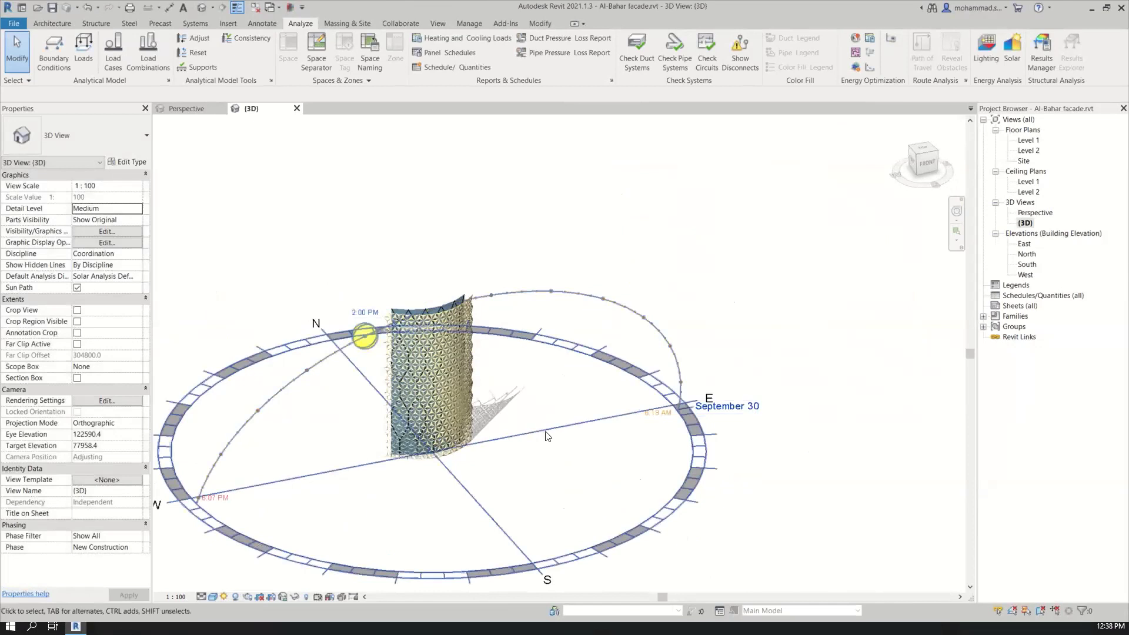
{"action": "scroll", "coordinate": [493, 434], "scroll_direction": "up", "scroll_amount": 2}
{"action": "mouse_move", "coordinate": [495, 431]}
{"action": "middle_mouse_down", "text": "shift"}
{"action": "mouse_move", "coordinate": [462, 432]}
{"action": "mouse_move", "coordinate": [511, 442]}
{"action": "middle_mouse_up", "text": "shift"}
{"action": "scroll", "coordinate": [472, 422], "scroll_direction": "down", "scroll_amount": 2}
{"action": "left_click", "coordinate": [302, 286]}
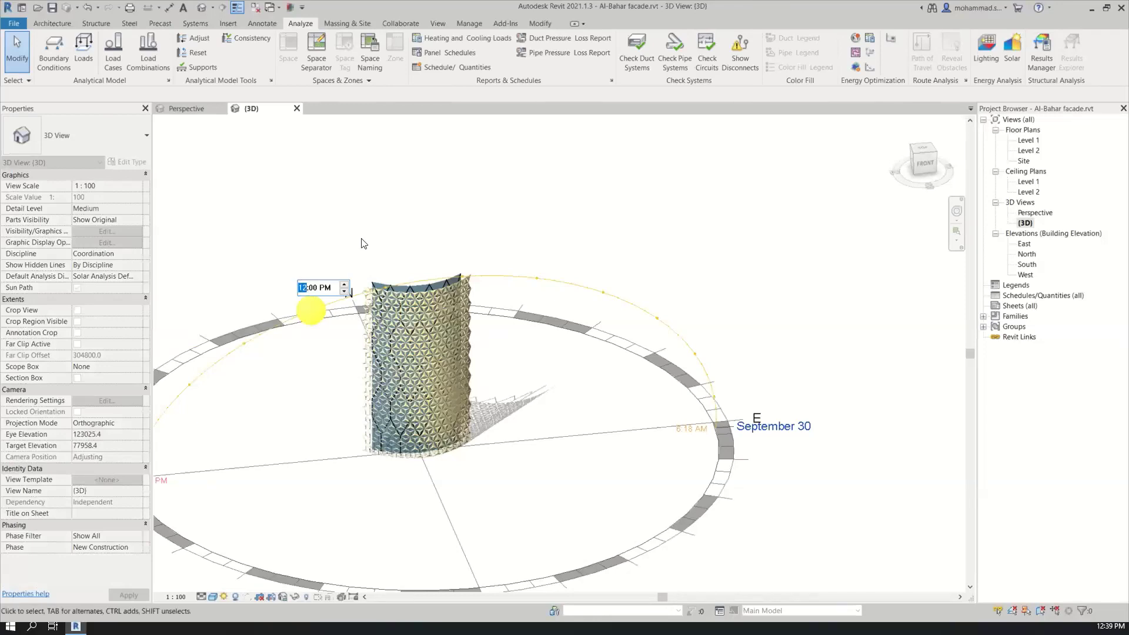
{"action": "key", "text": "Return"}
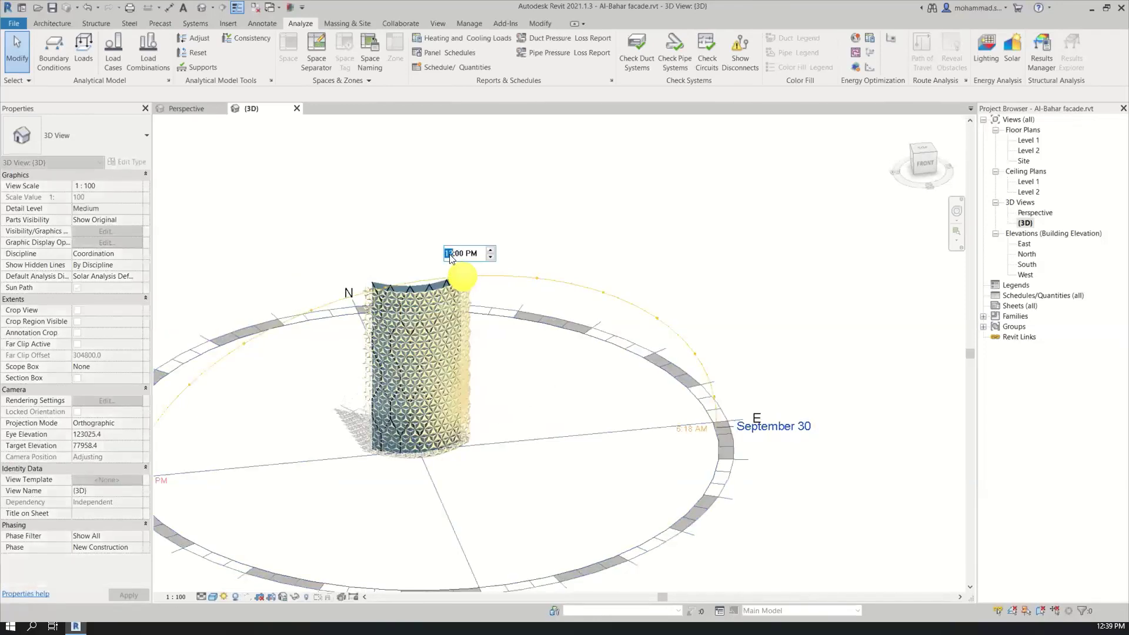
{"action": "left_click", "coordinate": [491, 224]}
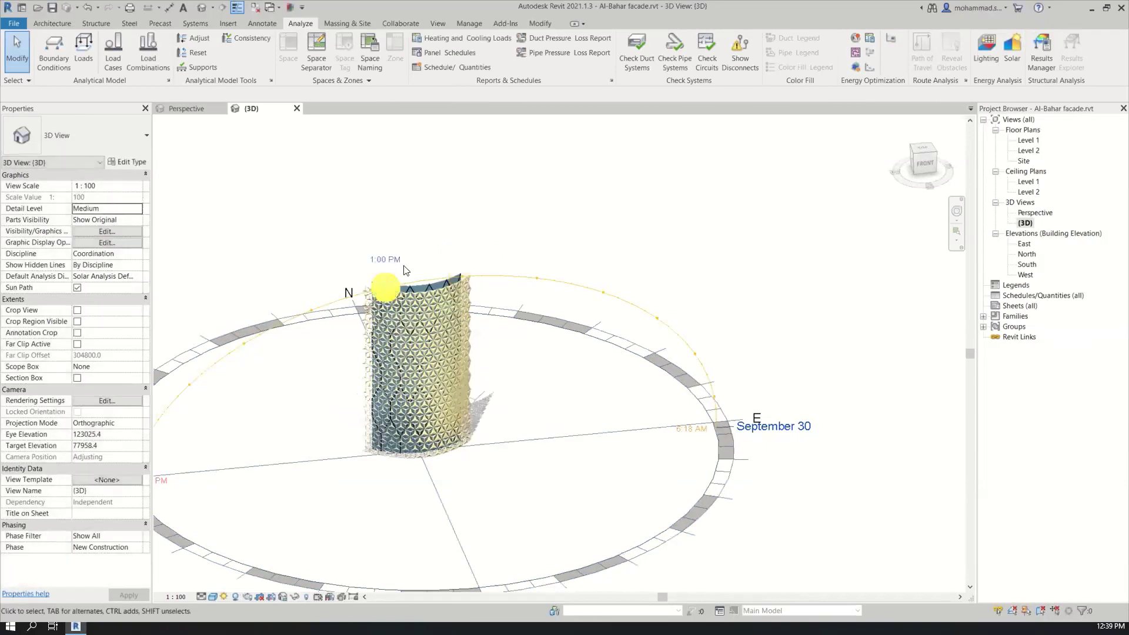
{"action": "mouse_move", "coordinate": [406, 271]}
{"action": "middle_mouse_down", "text": "shift"}
{"action": "mouse_move", "coordinate": [579, 449]}
{"action": "mouse_move", "coordinate": [558, 387]}
{"action": "mouse_move", "coordinate": [494, 313]}
{"action": "middle_mouse_up", "text": "shift"}
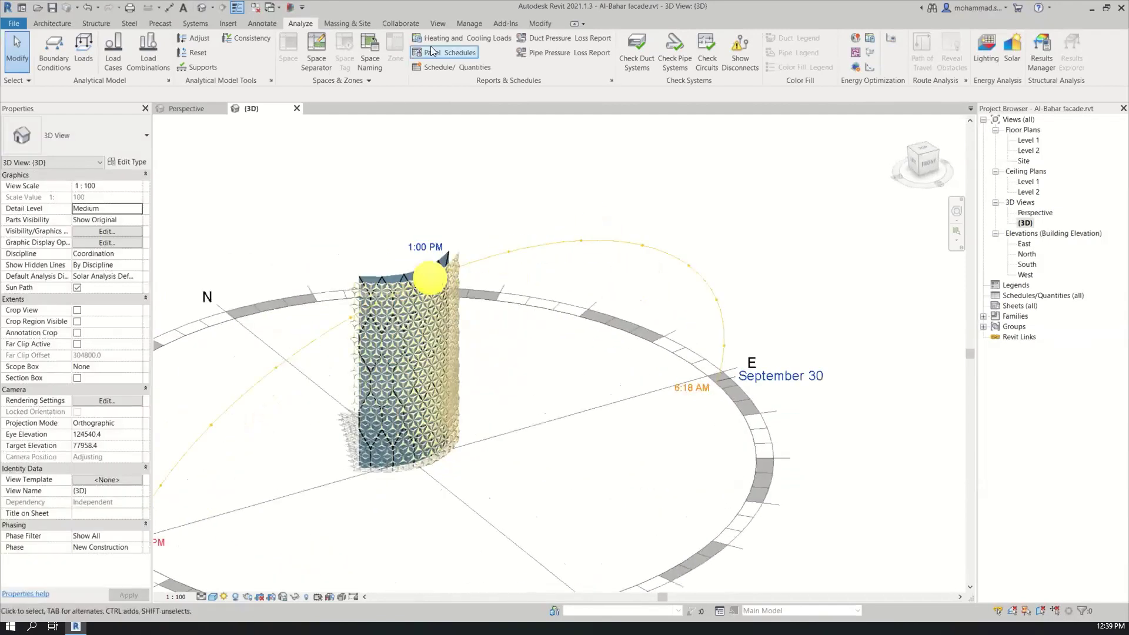
Show the mass form and floors in the 3D view around the facade panels
{"action": "left_click", "coordinate": [359, 24]}
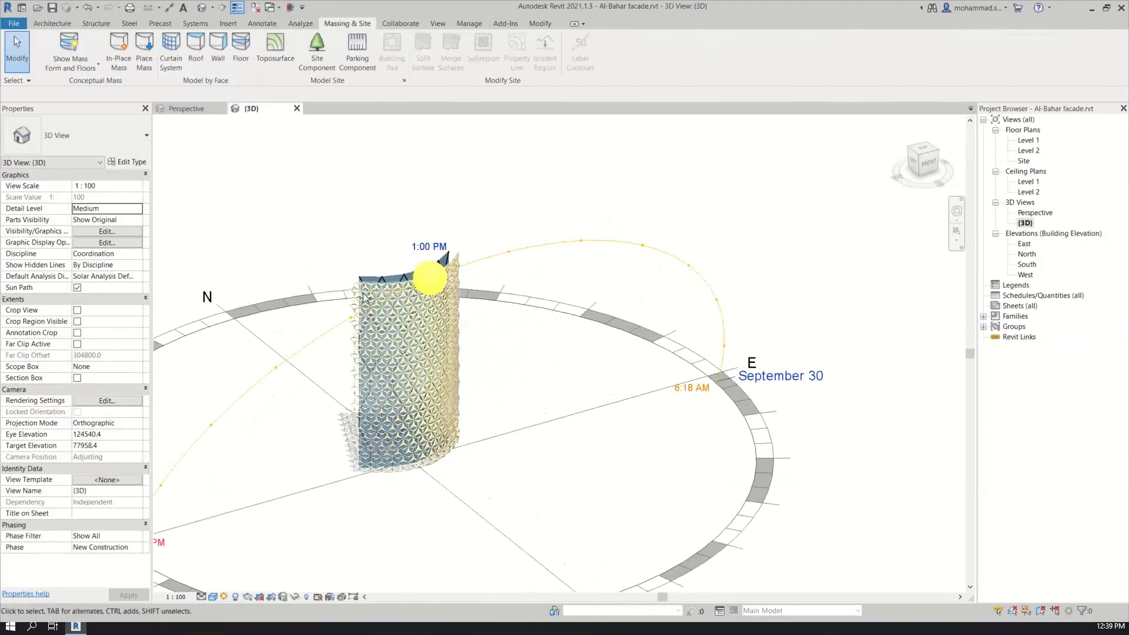
{"action": "scroll", "coordinate": [363, 297], "scroll_direction": "up", "scroll_amount": 2}
{"action": "scroll", "coordinate": [355, 270], "scroll_direction": "up", "scroll_amount": 3}
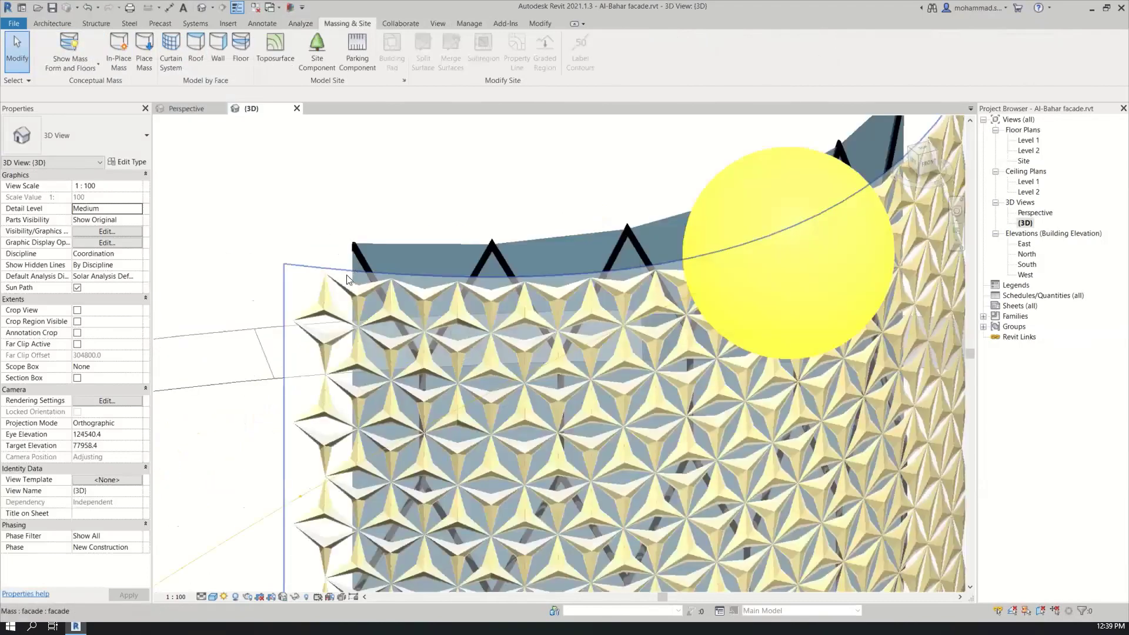
{"action": "scroll", "coordinate": [347, 274], "scroll_direction": "up", "scroll_amount": 2}
{"action": "scroll", "coordinate": [329, 283], "scroll_direction": "up", "scroll_amount": 4}
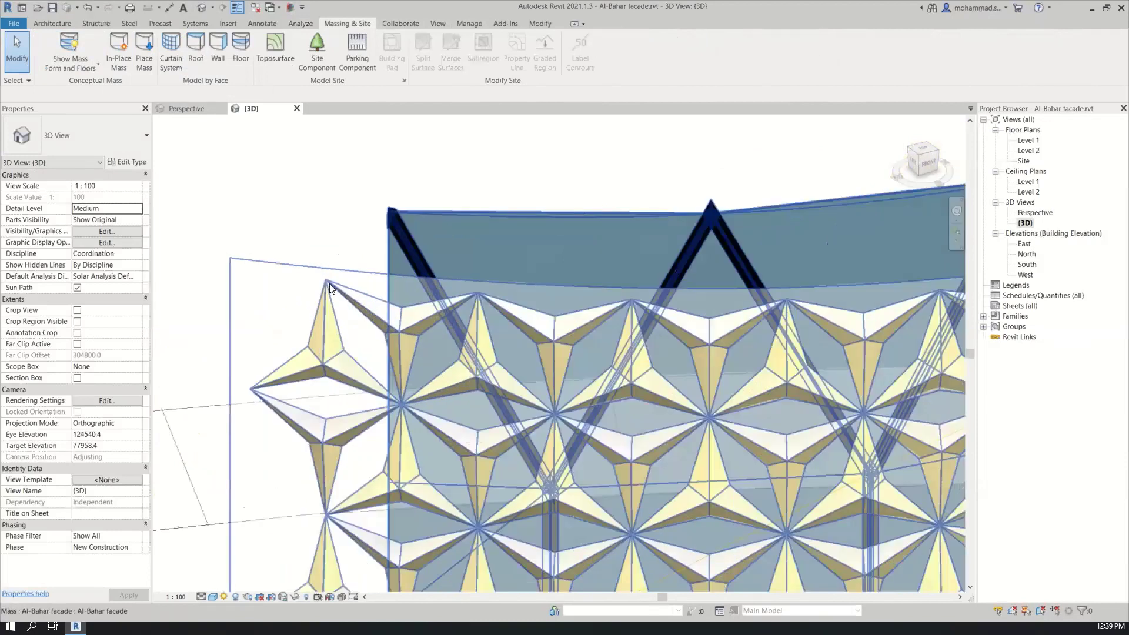
Select all instances of the triangular Dynamic Facade Unit panel in the entire project and hide these elements in the view
{"action": "left_click_drag", "start_coordinate": [247, 261], "coordinate": [226, 277]}
{"action": "left_click", "coordinate": [331, 275]}
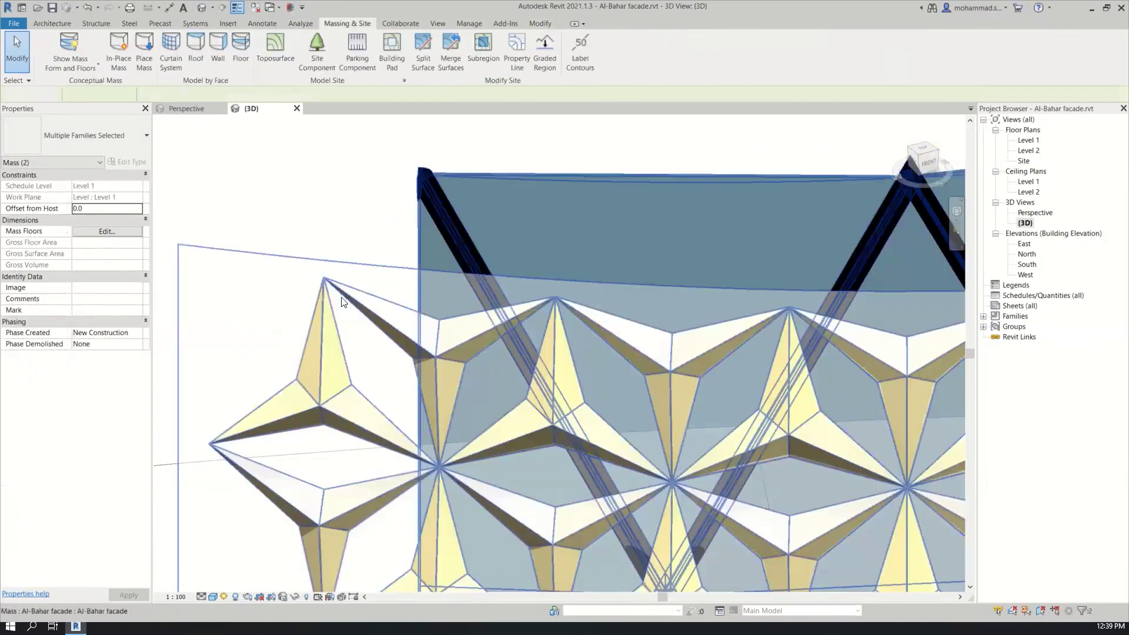
{"action": "left_click", "coordinate": [343, 301]}
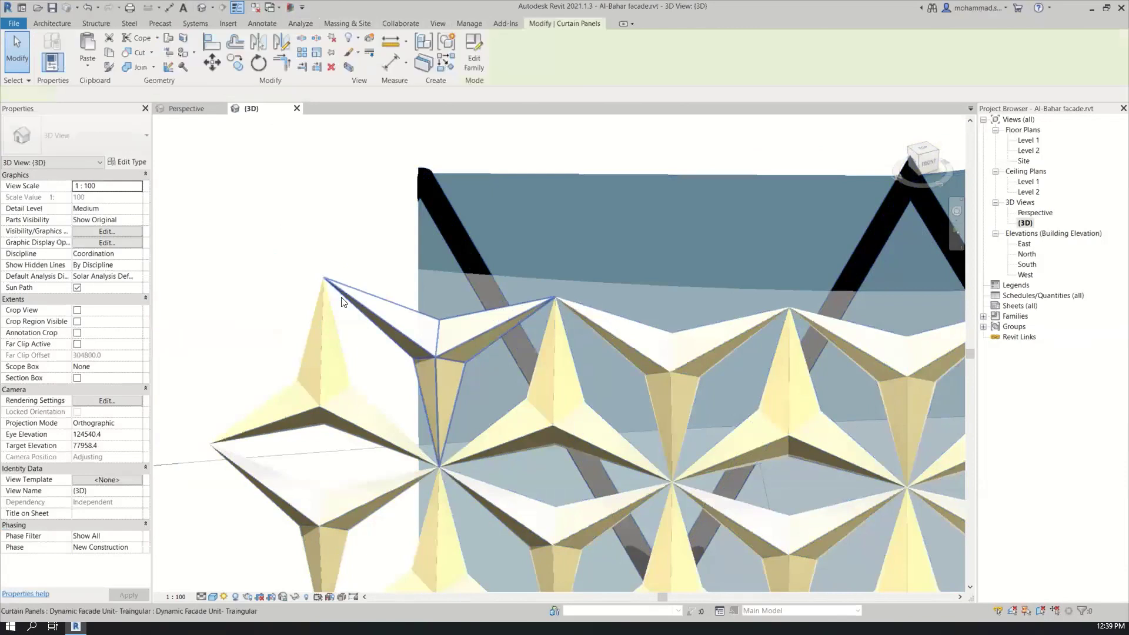
{"action": "right_click", "coordinate": [385, 308]}
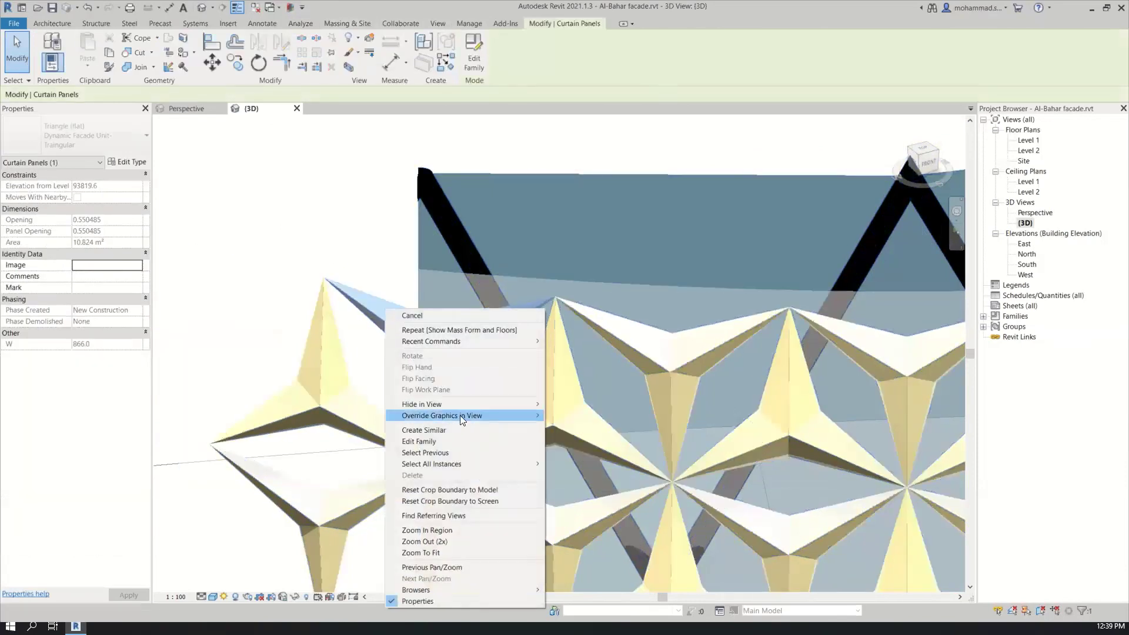
{"action": "mouse_move", "coordinate": [475, 468]}
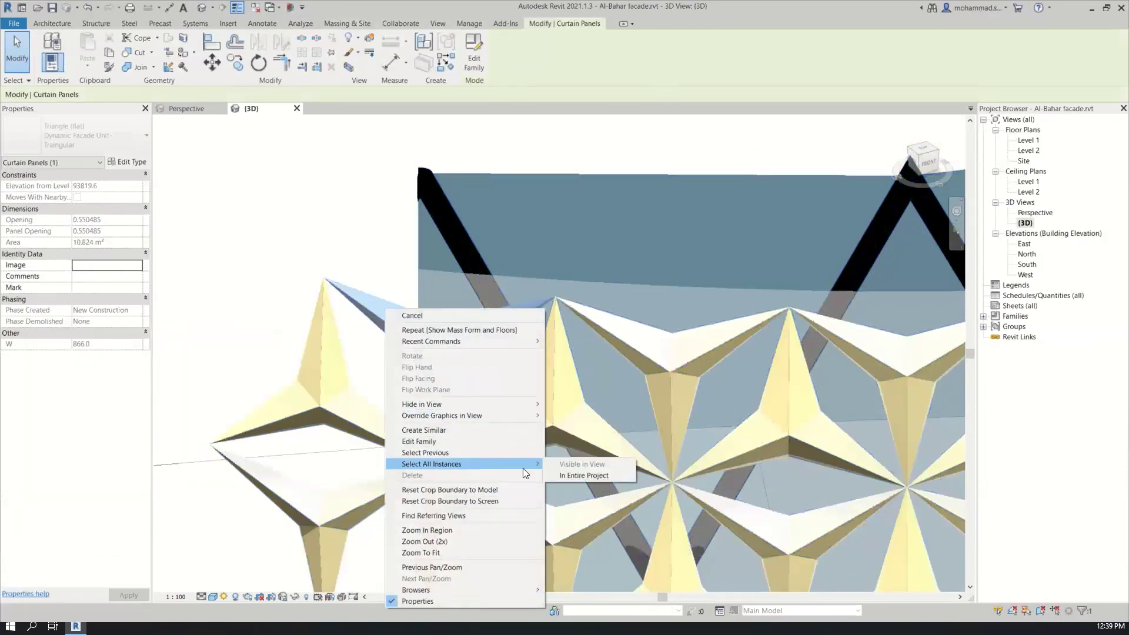
{"action": "left_click", "coordinate": [595, 480]}
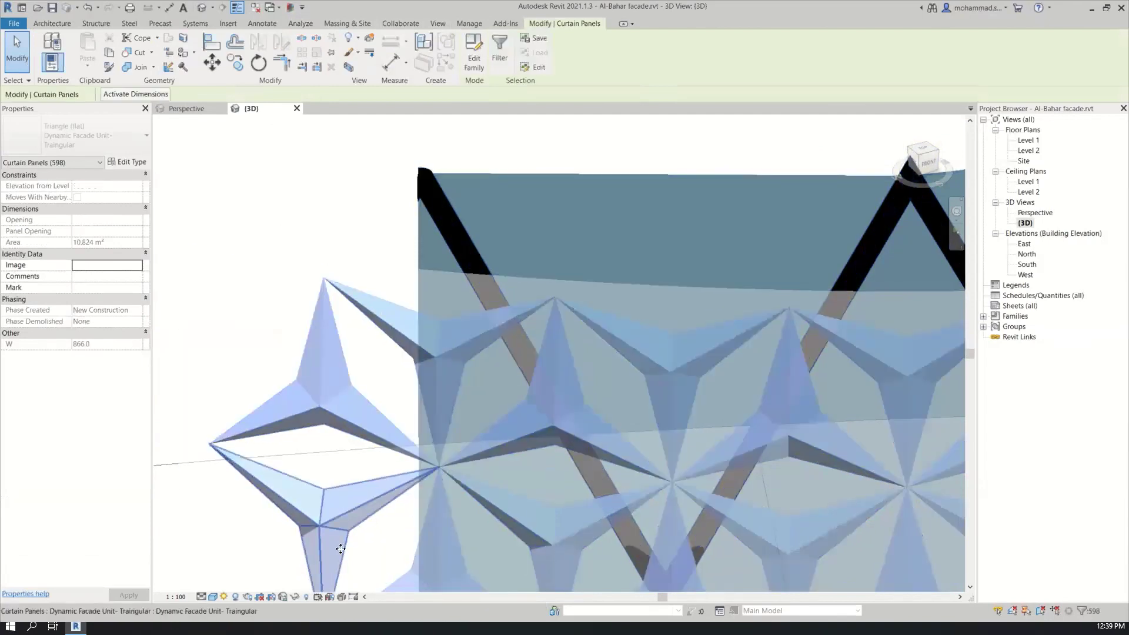
{"action": "right_click", "coordinate": [344, 484]}
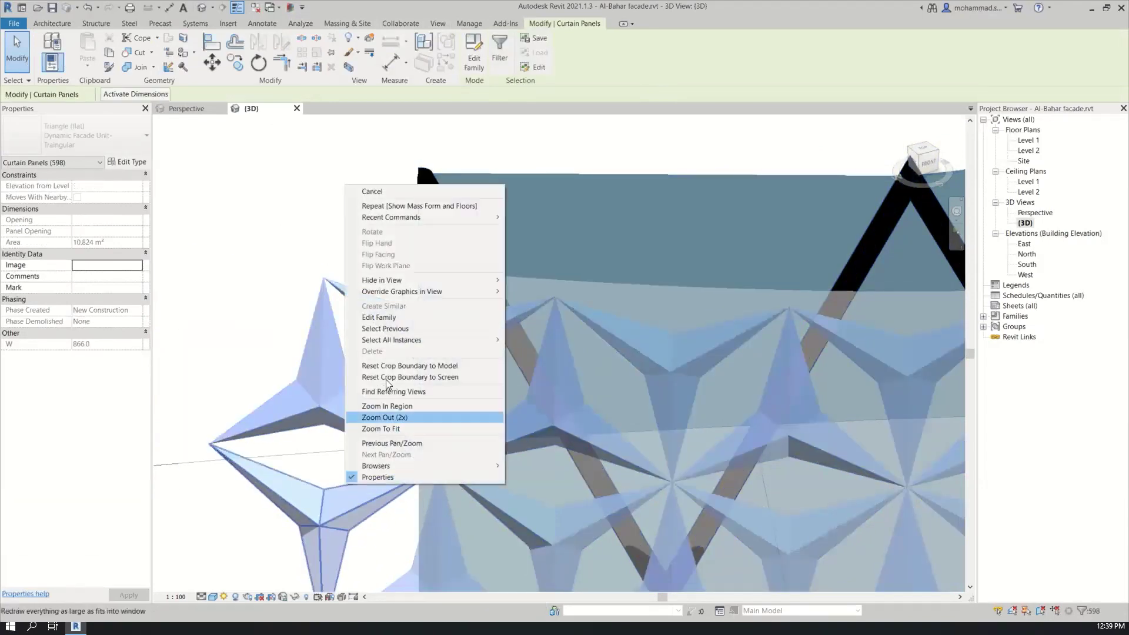
{"action": "mouse_move", "coordinate": [426, 281]}
{"action": "left_click", "coordinate": [534, 281]}
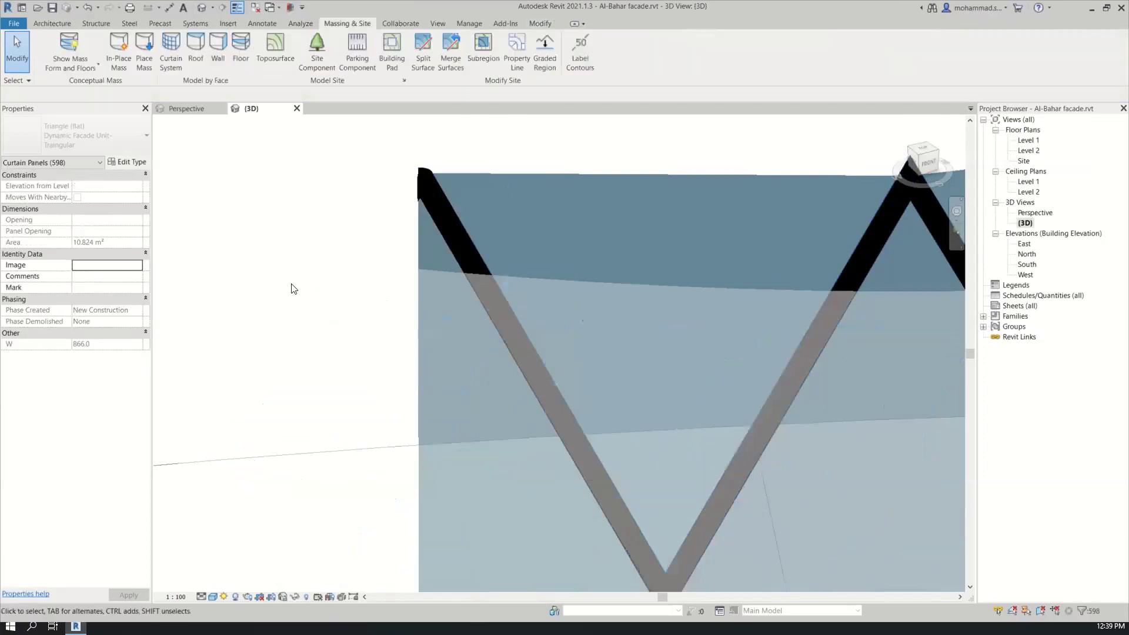
Examine the facade mass and the hexagonal-patterned tower behind it from the side and the front
{"action": "scroll", "coordinate": [294, 279], "scroll_direction": "down", "scroll_amount": 3}
{"action": "scroll", "coordinate": [294, 279], "scroll_direction": "down", "scroll_amount": 5}
{"action": "middle_click_drag", "start_coordinate": [348, 365], "coordinate": [399, 242], "text": "shift"}
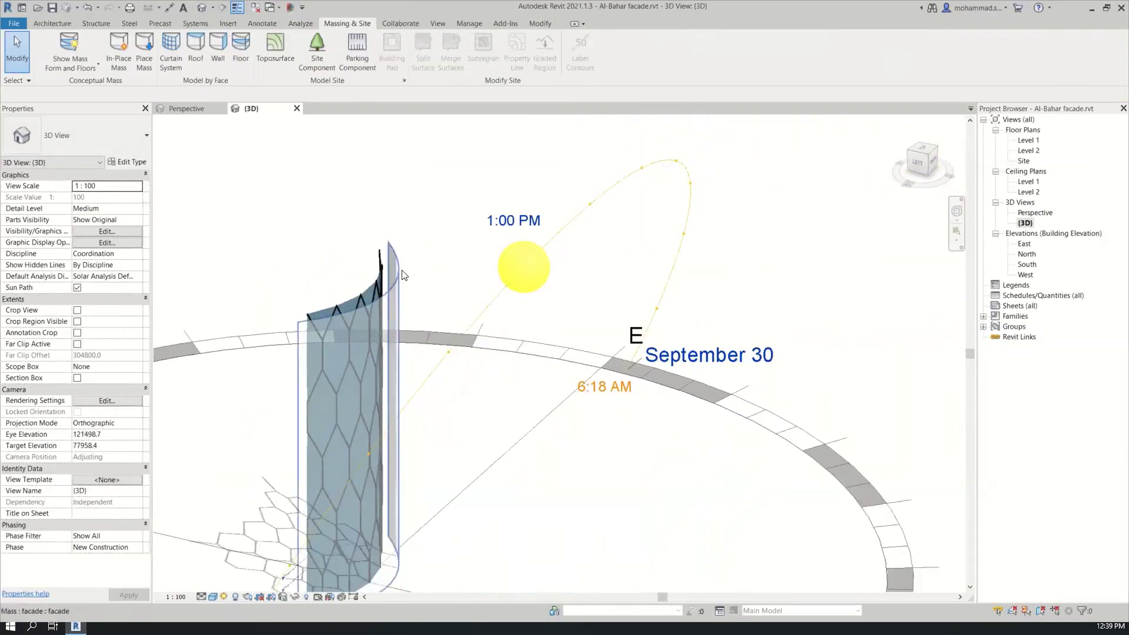
{"action": "left_click", "coordinate": [419, 287]}
{"action": "middle_click_drag", "start_coordinate": [432, 309], "coordinate": [530, 339], "text": "shift"}
{"action": "left_click", "coordinate": [446, 323]}
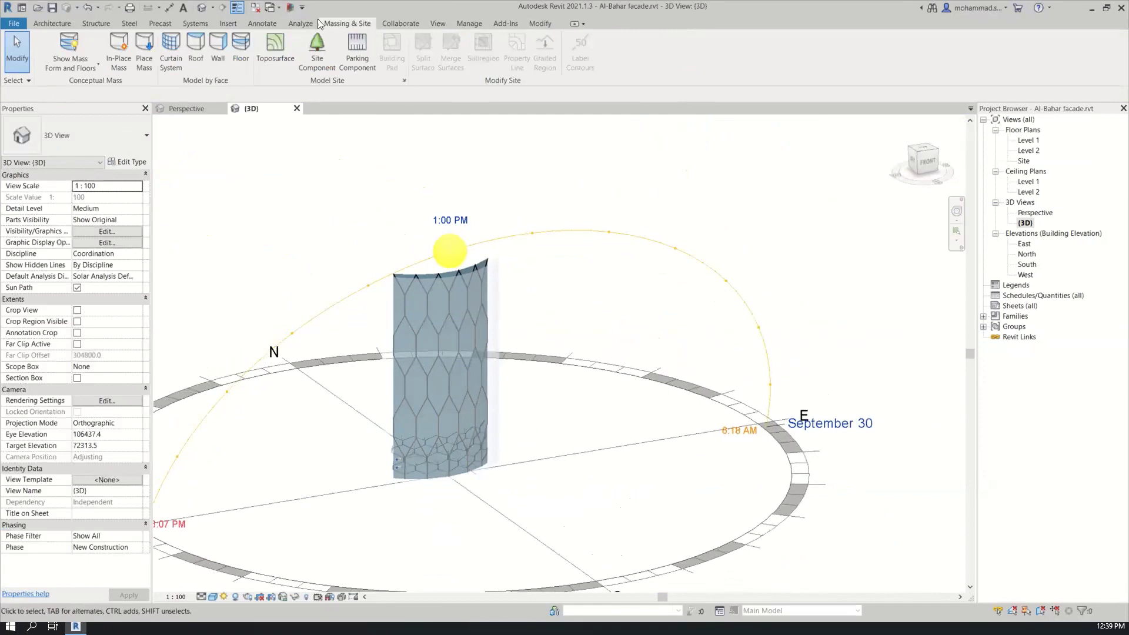
{"action": "left_click", "coordinate": [295, 23]}
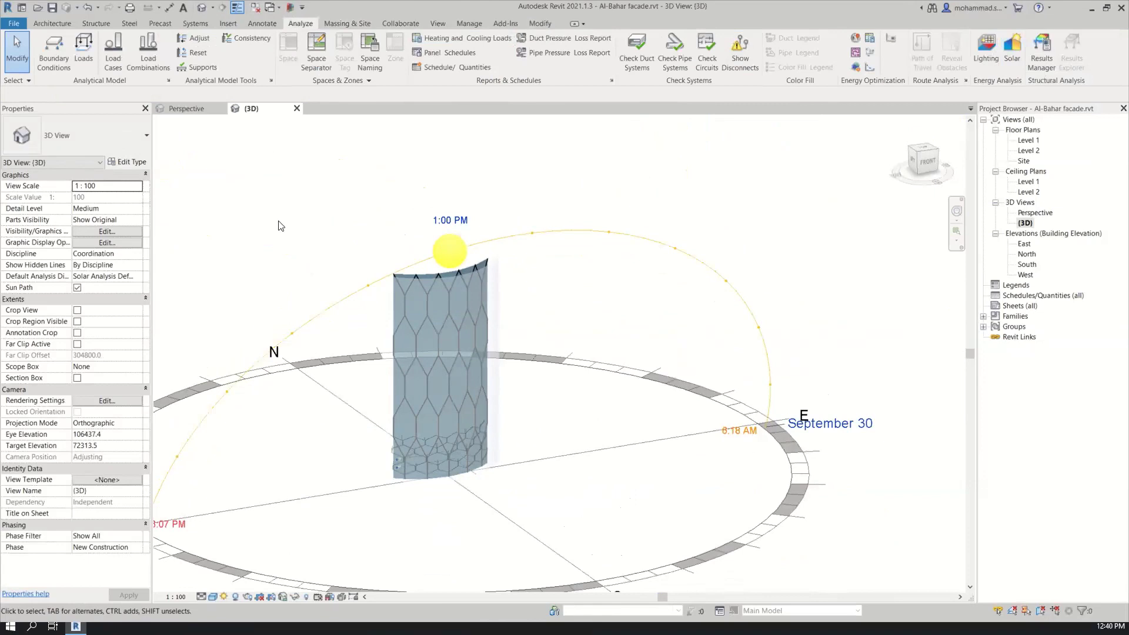
{"action": "left_click_drag", "start_coordinate": [67, 182], "coordinate": [260, 183]}
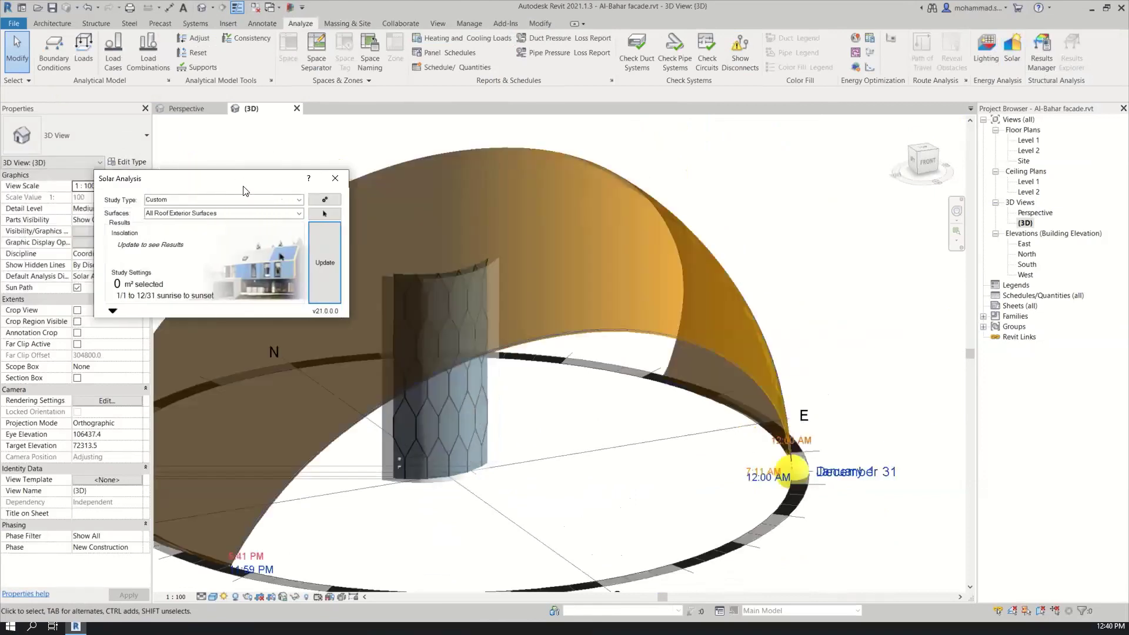
{"action": "left_click", "coordinate": [342, 187]}
{"action": "middle_click_drag", "start_coordinate": [529, 417], "coordinate": [424, 444], "text": "shift"}
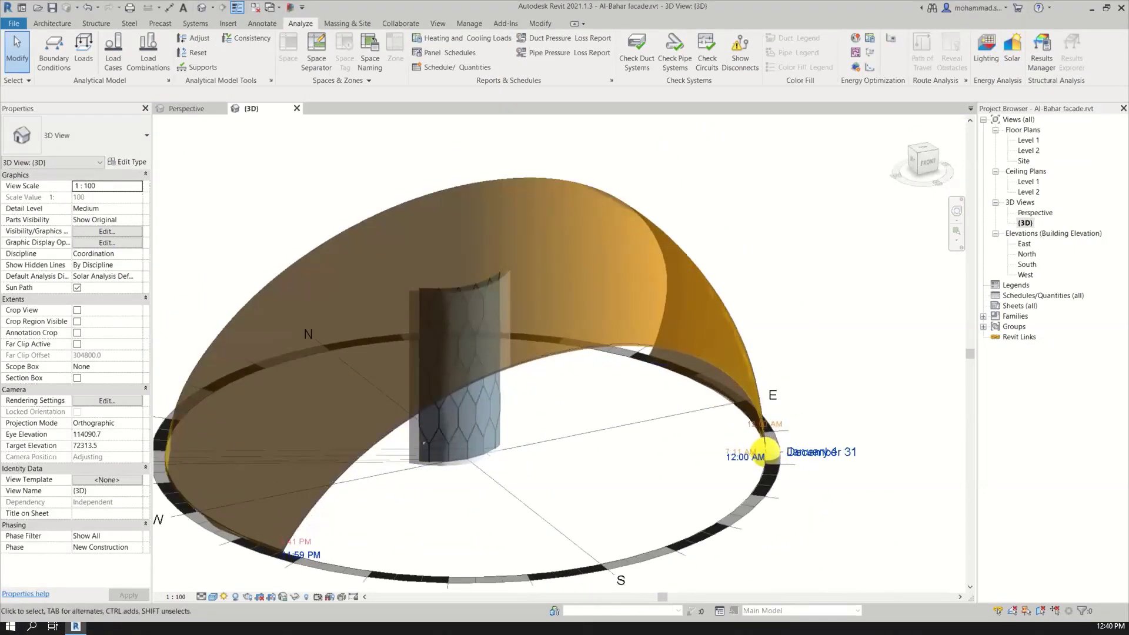
{"action": "left_click", "coordinate": [579, 286]}
Open the Sun Settings and review the date options of the Multi-Day and Single Day solar studies
{"action": "left_click", "coordinate": [235, 596]}
{"action": "left_click", "coordinate": [245, 543]}
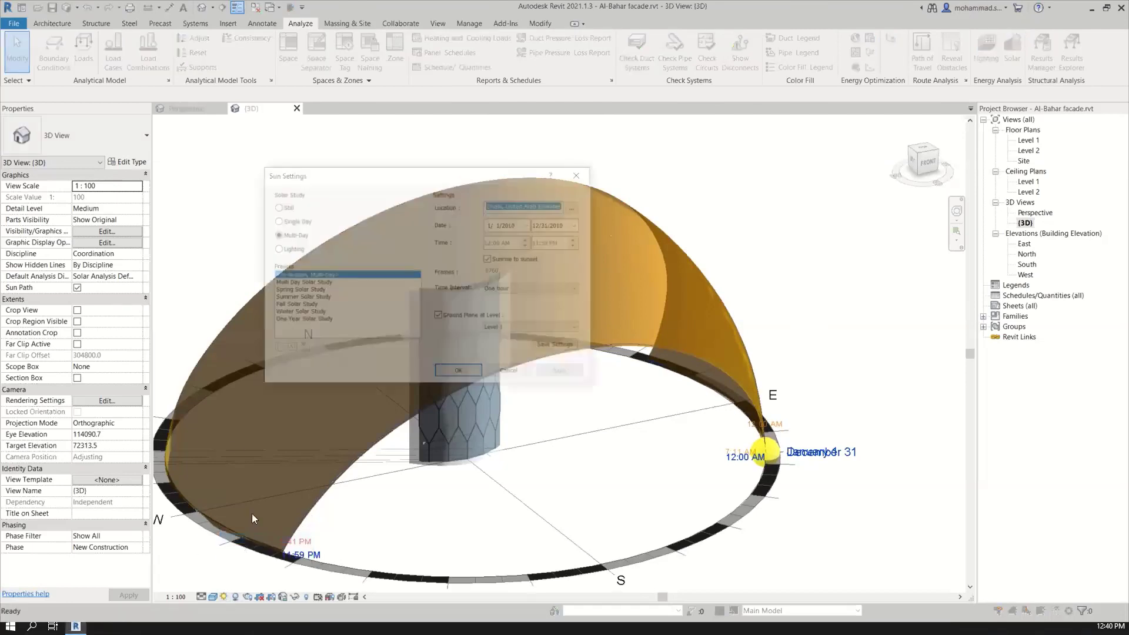
{"action": "left_click", "coordinate": [529, 225]}
{"action": "left_click", "coordinate": [529, 225]}
{"action": "left_click", "coordinate": [579, 223]}
{"action": "left_click", "coordinate": [579, 223]}
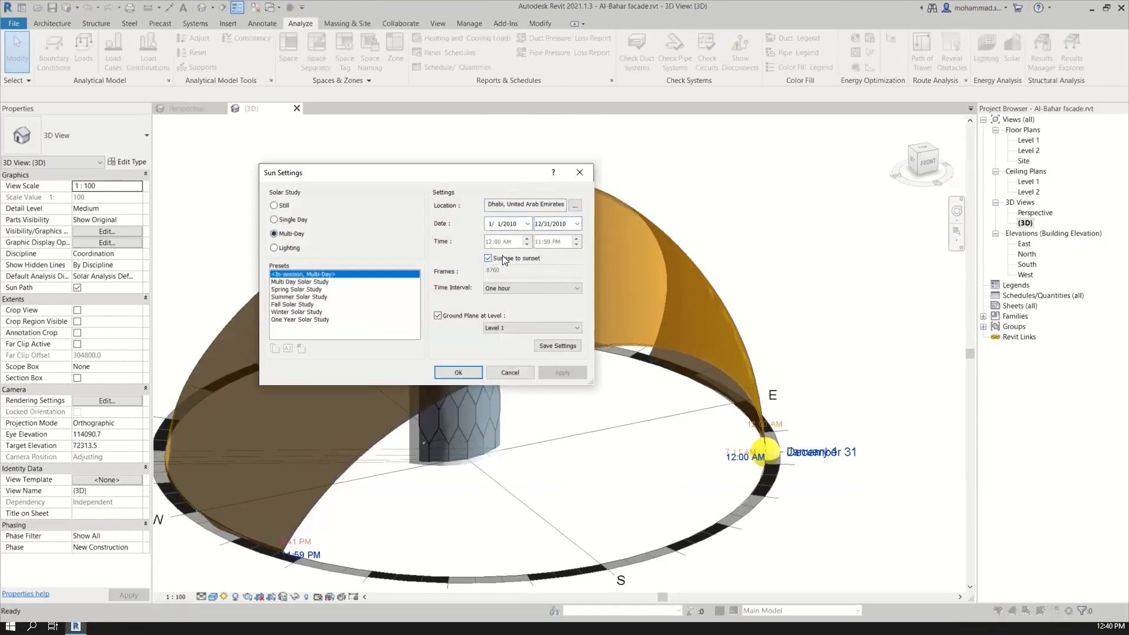
{"action": "left_click", "coordinate": [293, 221]}
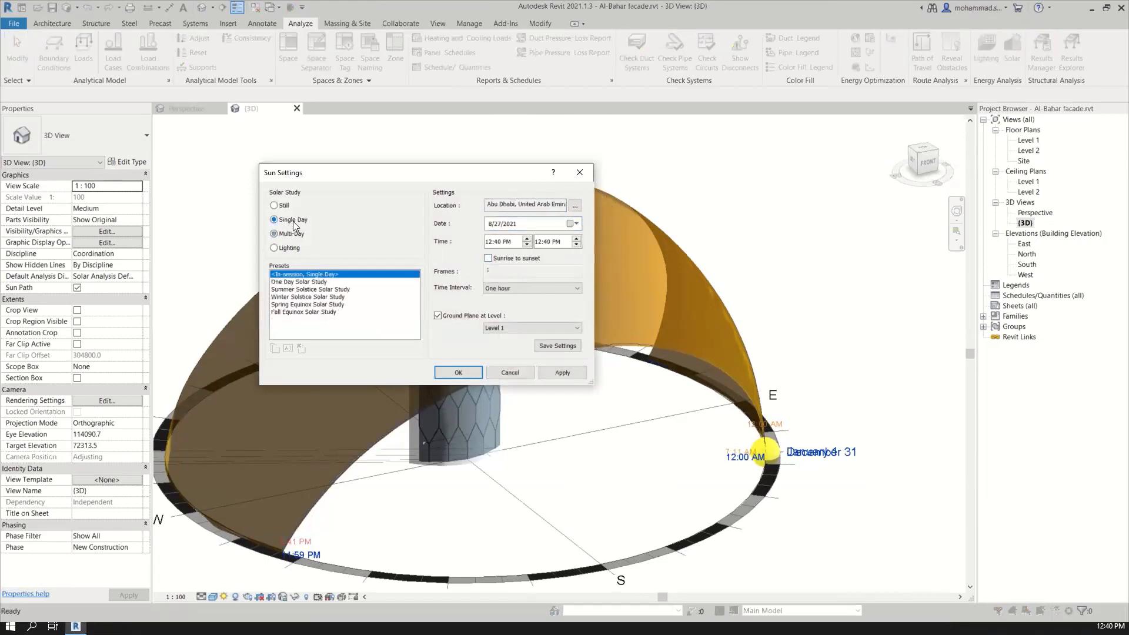
{"action": "left_click", "coordinate": [576, 224]}
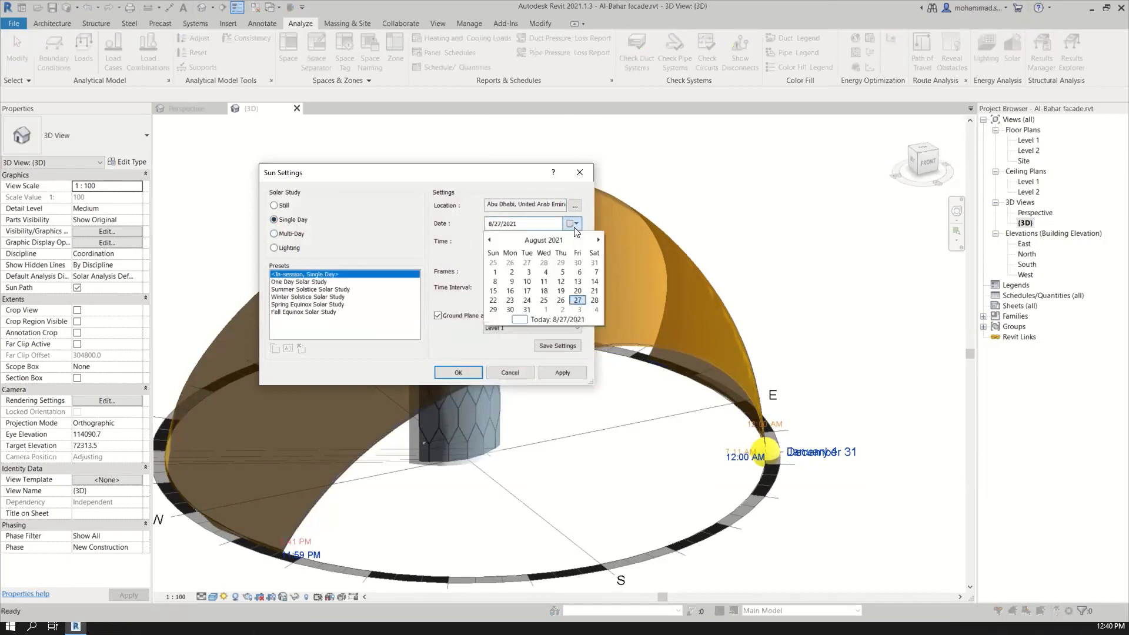
{"action": "left_click", "coordinate": [575, 224]}
Set the sun to a Still solar study dated 9/30/2021 at 1:00 PM and apply the settings
{"action": "left_click", "coordinate": [282, 207]}
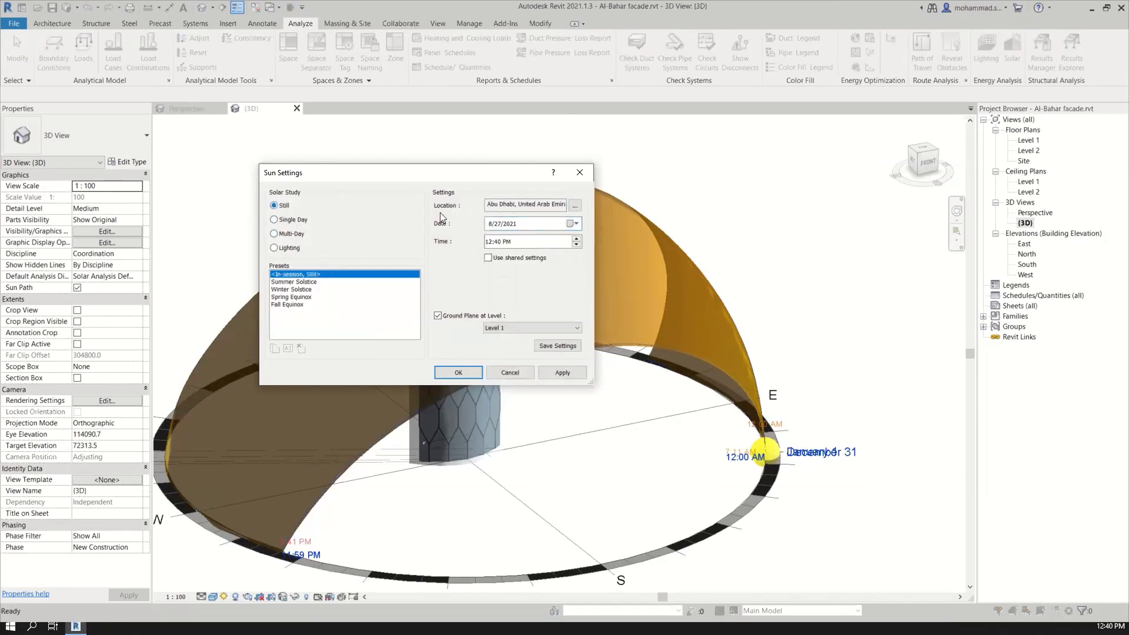
{"action": "left_click", "coordinate": [574, 224]}
{"action": "left_click", "coordinate": [598, 240]}
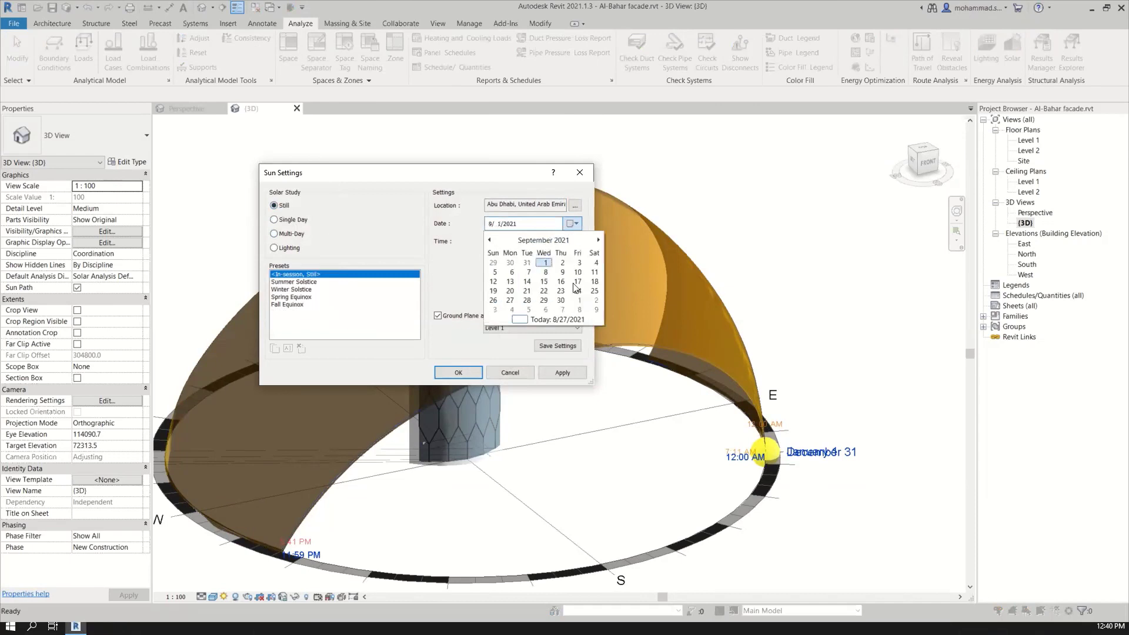
{"action": "left_click", "coordinate": [562, 301]}
{"action": "left_click", "coordinate": [492, 243]}
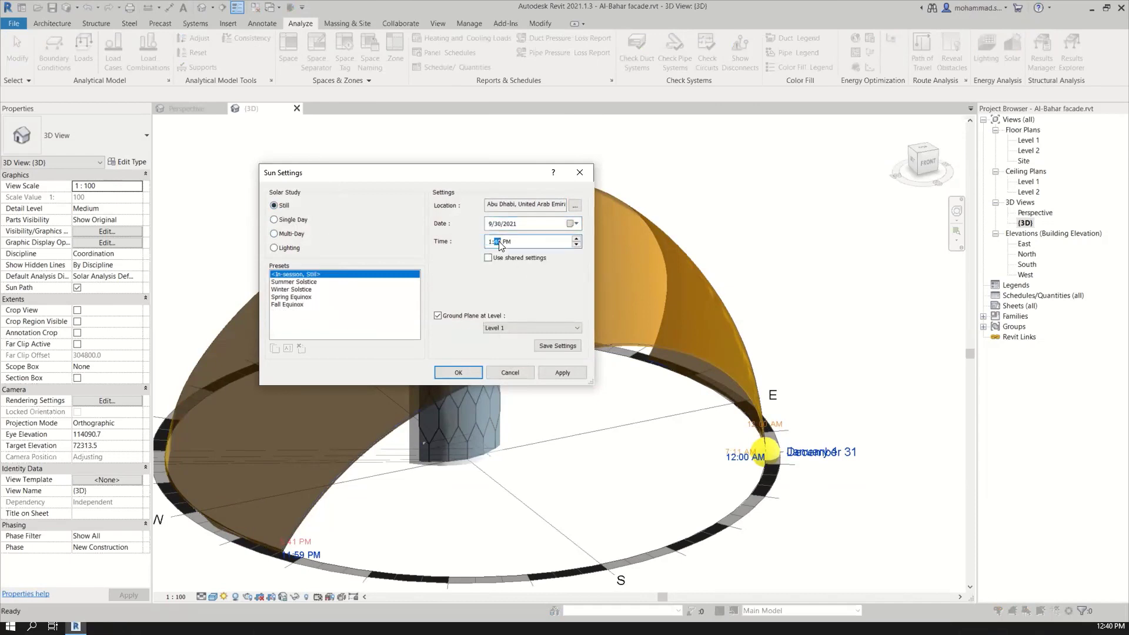
{"action": "left_click", "coordinate": [552, 374]}
{"action": "left_click", "coordinate": [459, 374]}
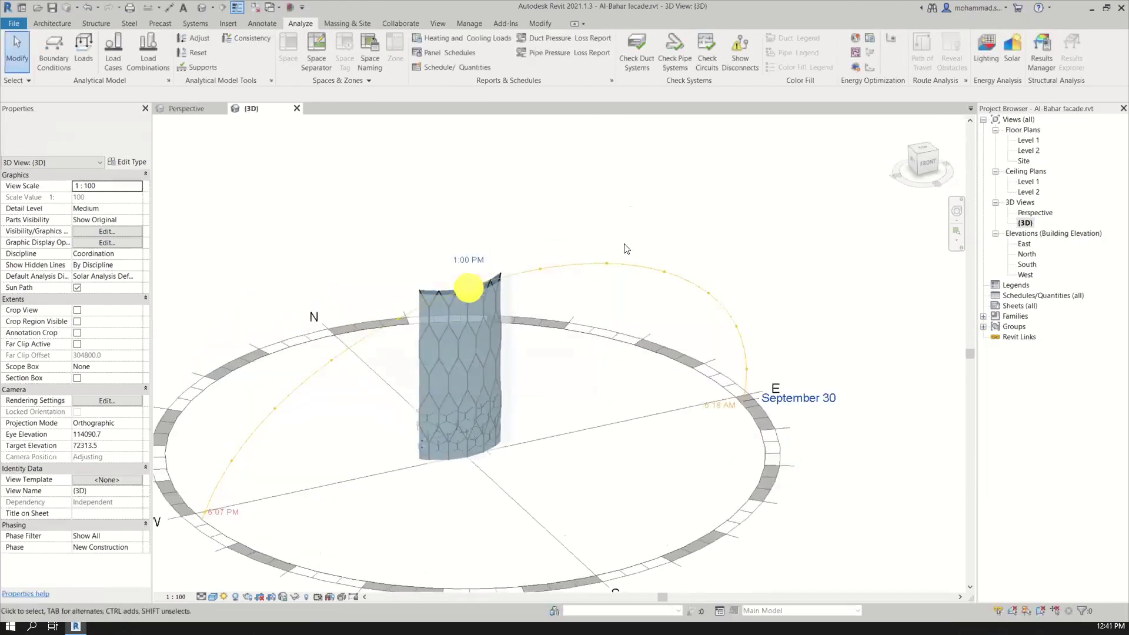
Start a Solar Analysis, expand its results settings and choose Cumulative Insolation as the result type
{"action": "left_click", "coordinate": [1012, 58]}
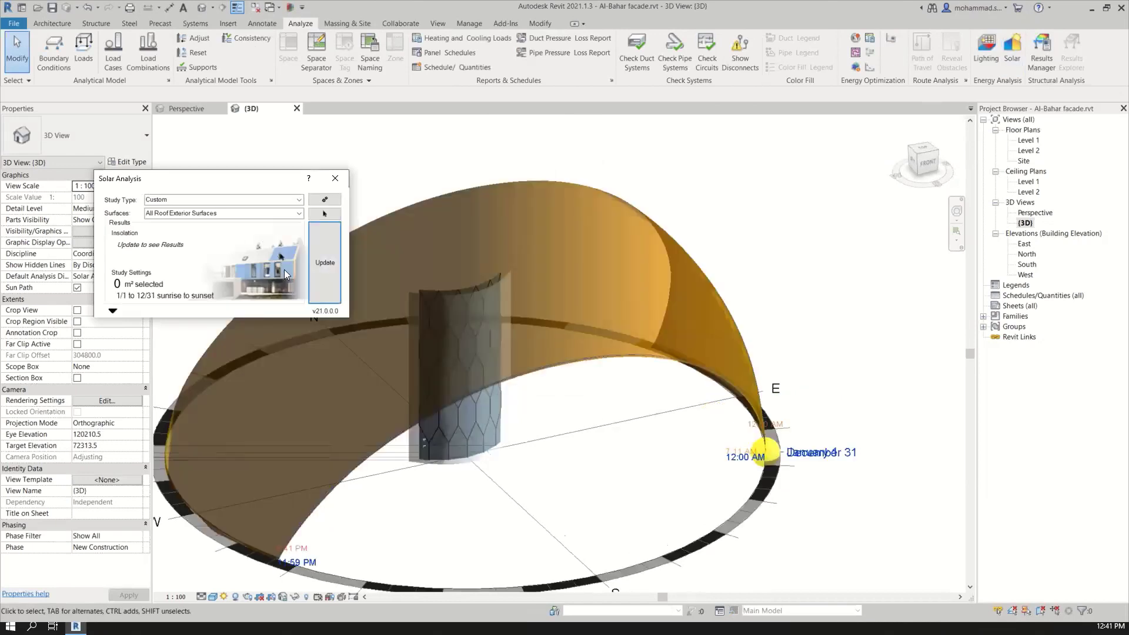
{"action": "left_click", "coordinate": [112, 311]}
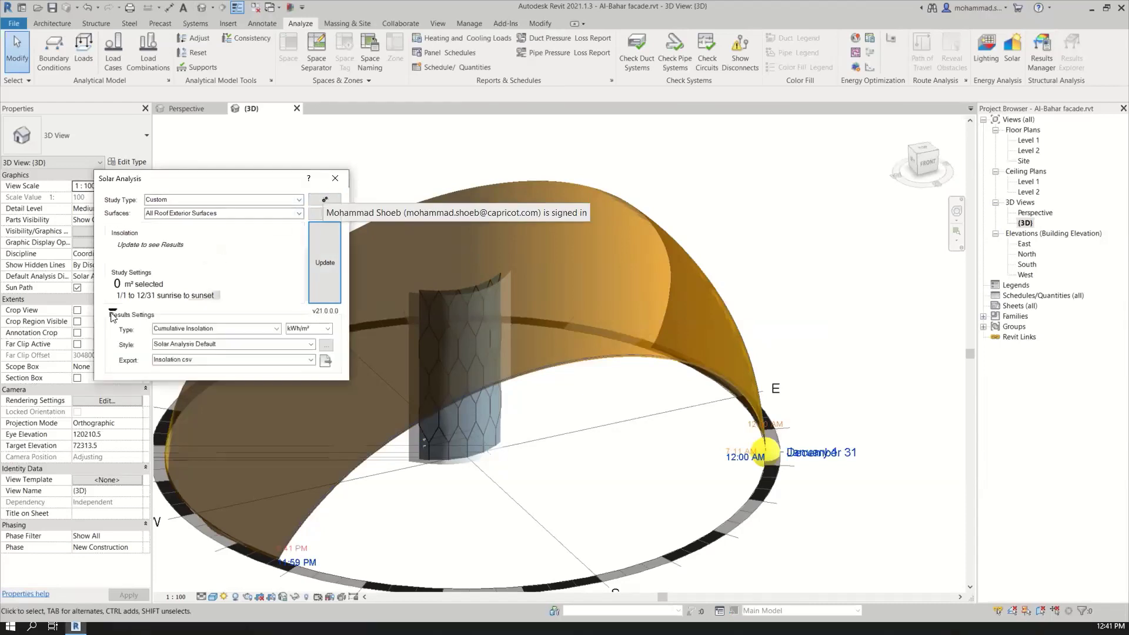
{"action": "left_click", "coordinate": [275, 329]}
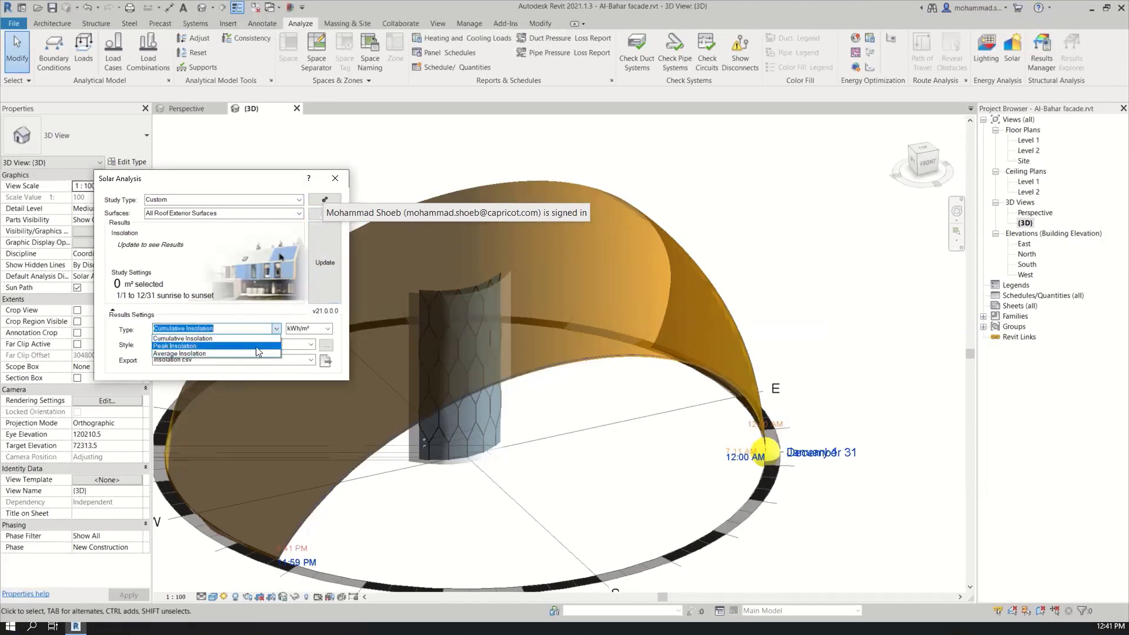
{"action": "left_click", "coordinate": [210, 340]}
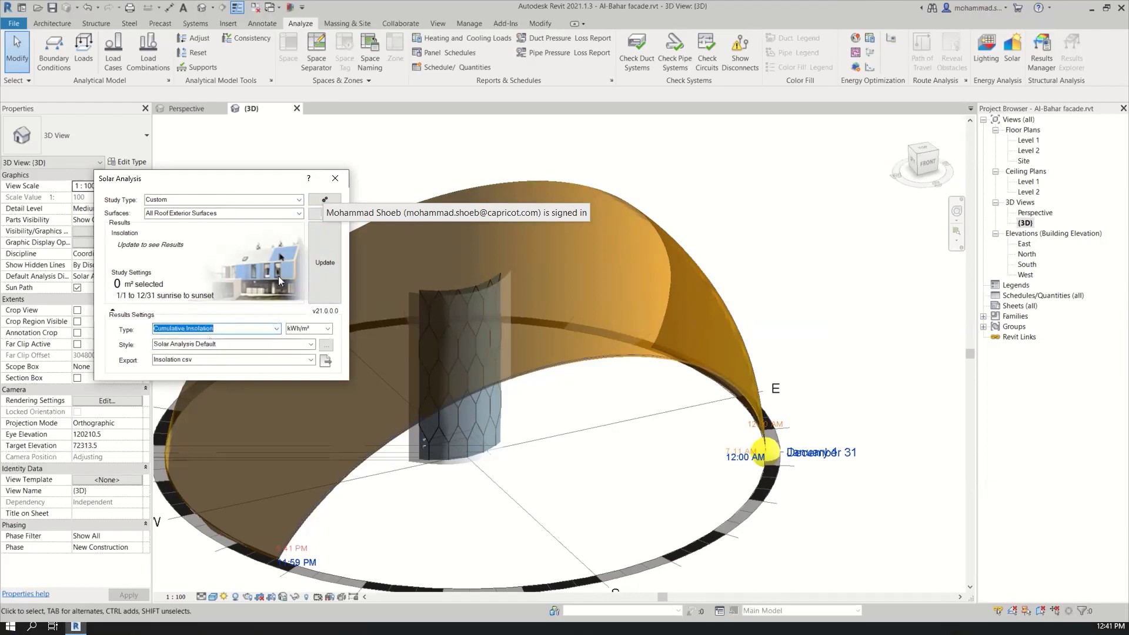
Set the analysis surfaces to a user selection and pick the curved front face of the facade mass
{"action": "left_click", "coordinate": [299, 213]}
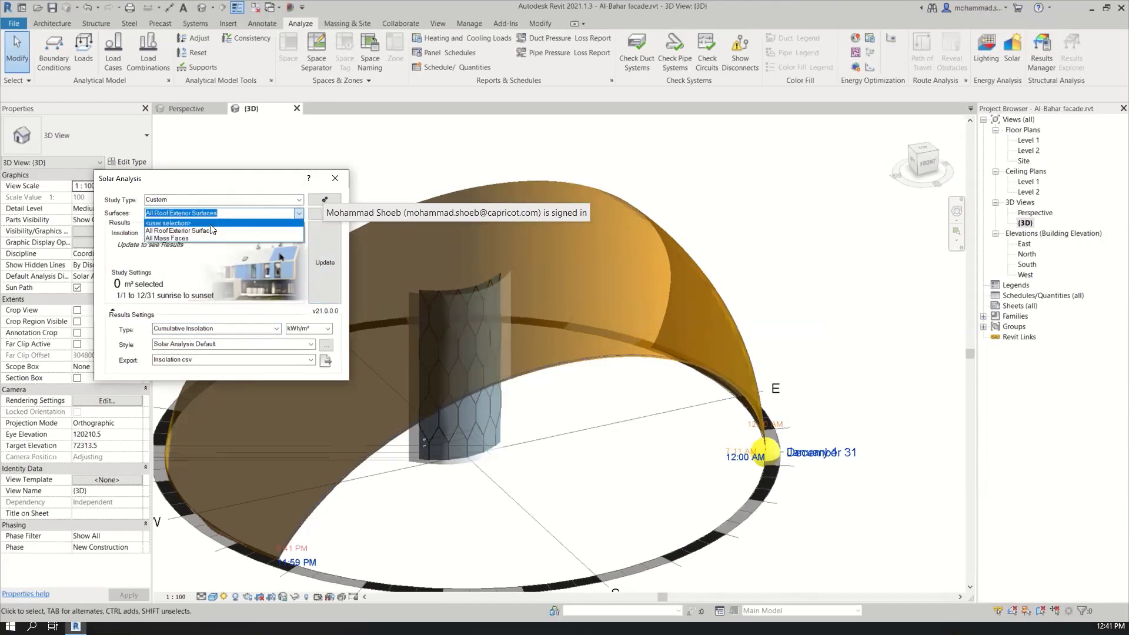
{"action": "left_click", "coordinate": [210, 223]}
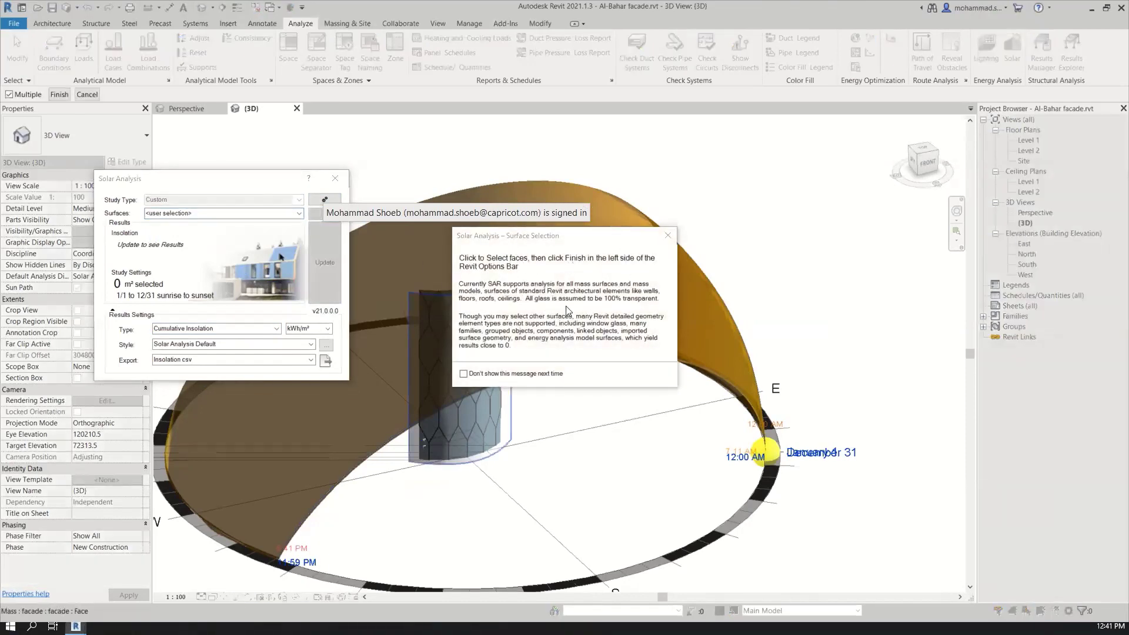
{"action": "left_click", "coordinate": [667, 235]}
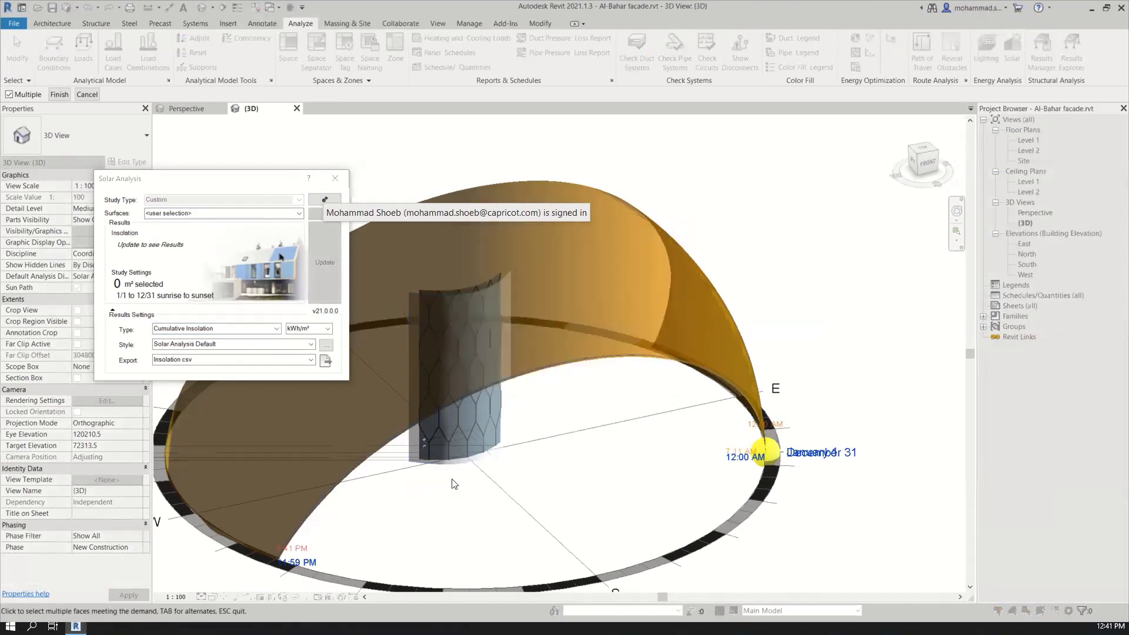
{"action": "scroll", "coordinate": [454, 484], "scroll_direction": "up", "scroll_amount": 5}
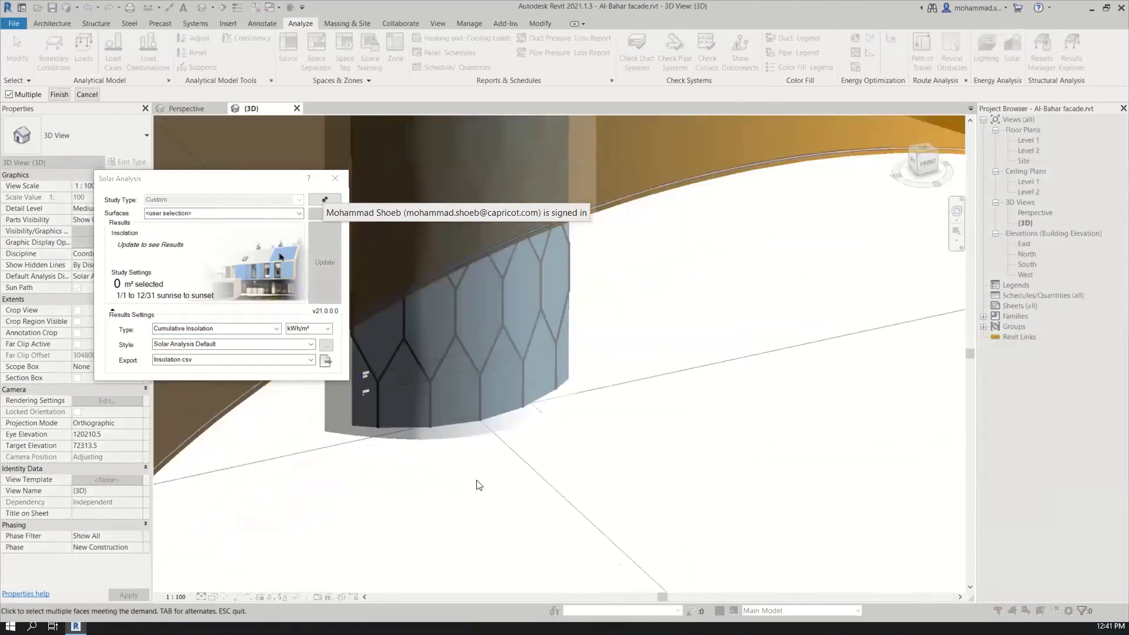
{"action": "scroll", "coordinate": [476, 482], "scroll_direction": "up", "scroll_amount": 4}
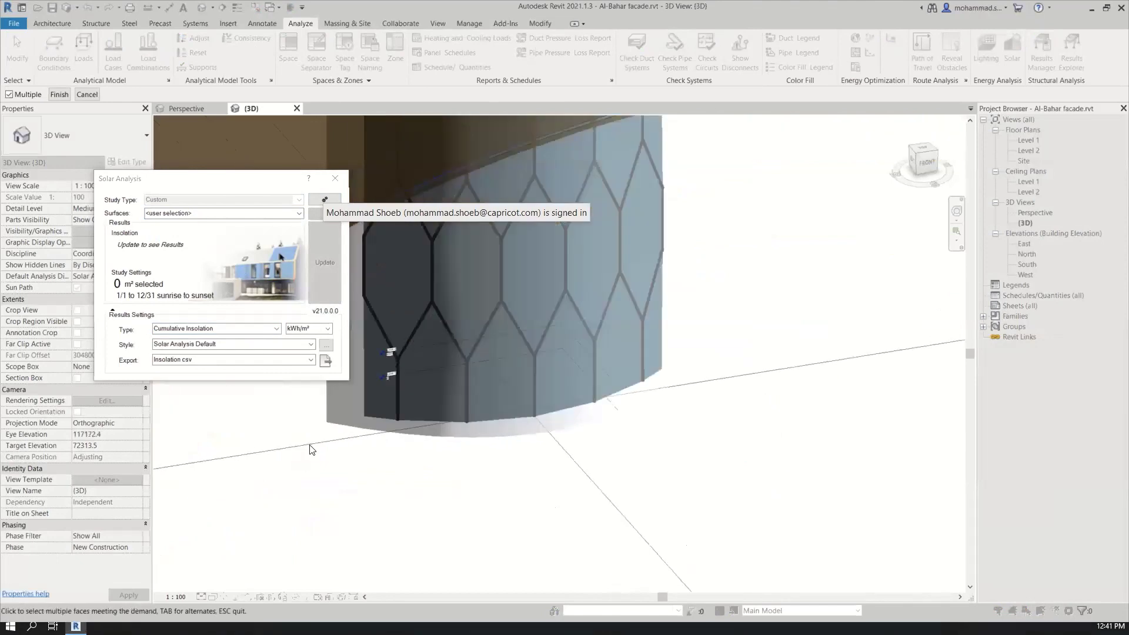
{"action": "scroll", "coordinate": [310, 445], "scroll_direction": "up", "scroll_amount": 2}
{"action": "middle_click_drag", "start_coordinate": [347, 438], "coordinate": [425, 582]}
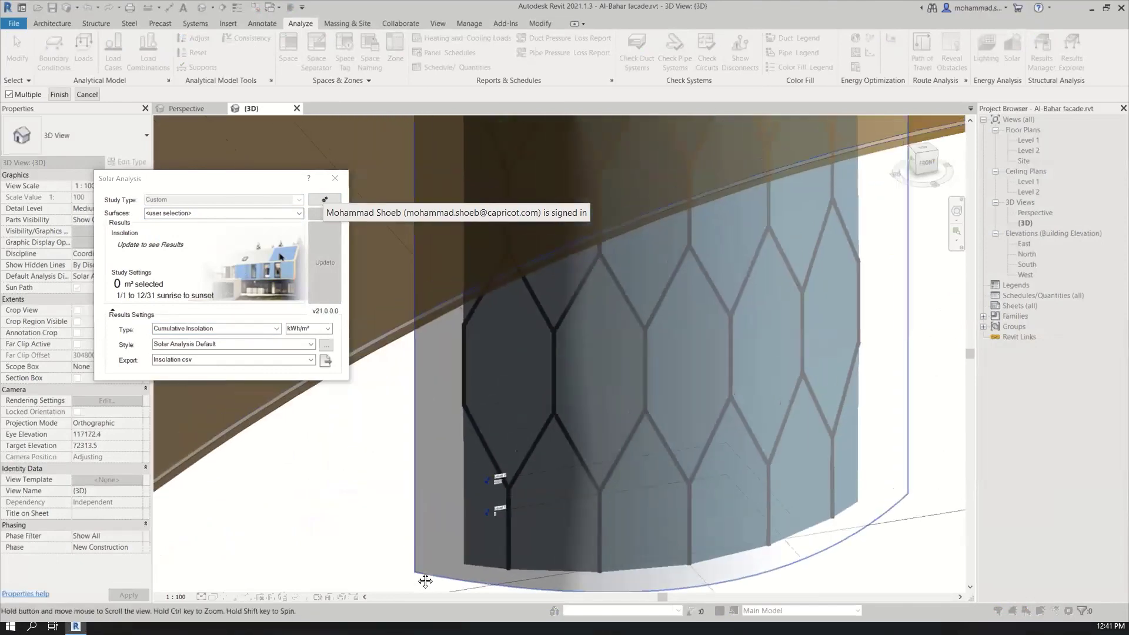
{"action": "left_click", "coordinate": [417, 404]}
{"action": "key", "text": "Return"}
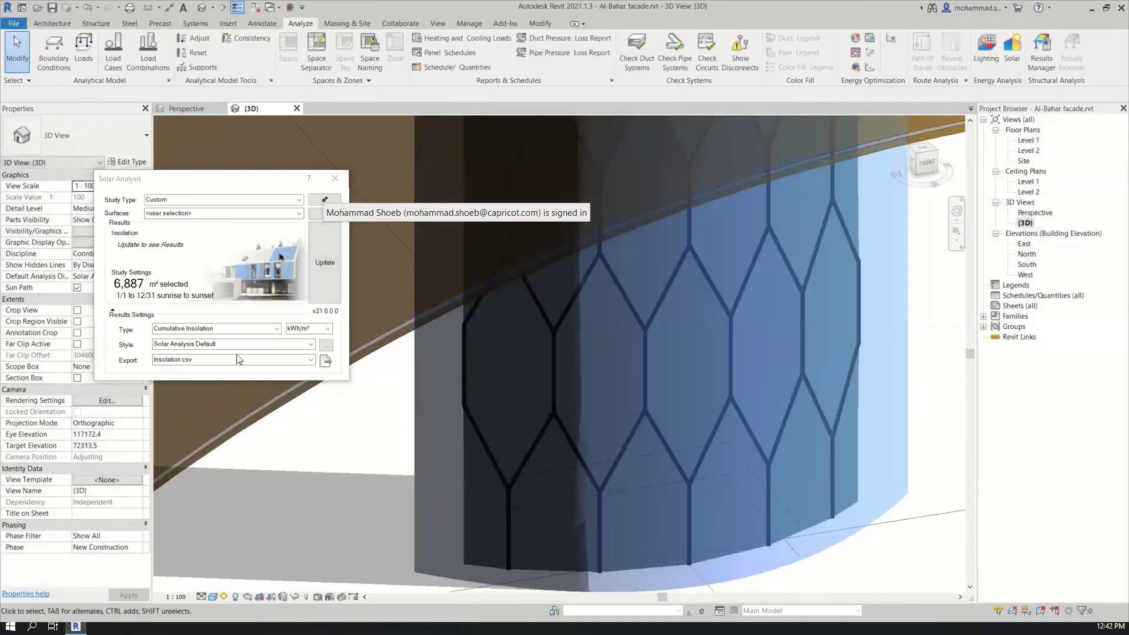
Set the results style to Solar Analysis Annual 500kWh and open the analysis display style definitions
{"action": "left_click", "coordinate": [311, 344]}
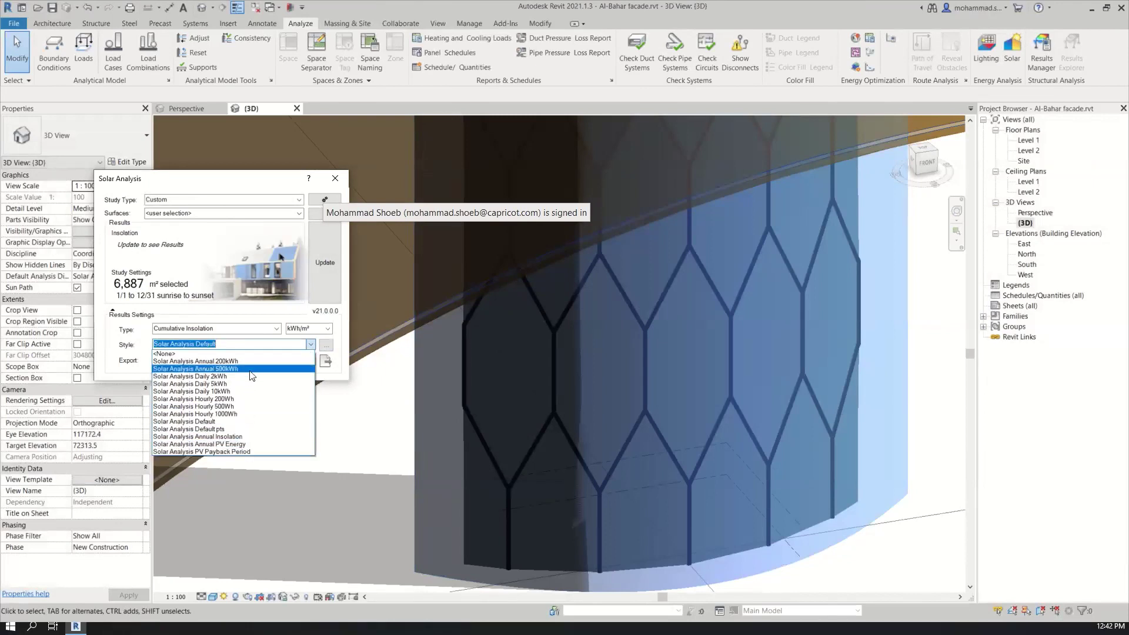
{"action": "left_click", "coordinate": [252, 370]}
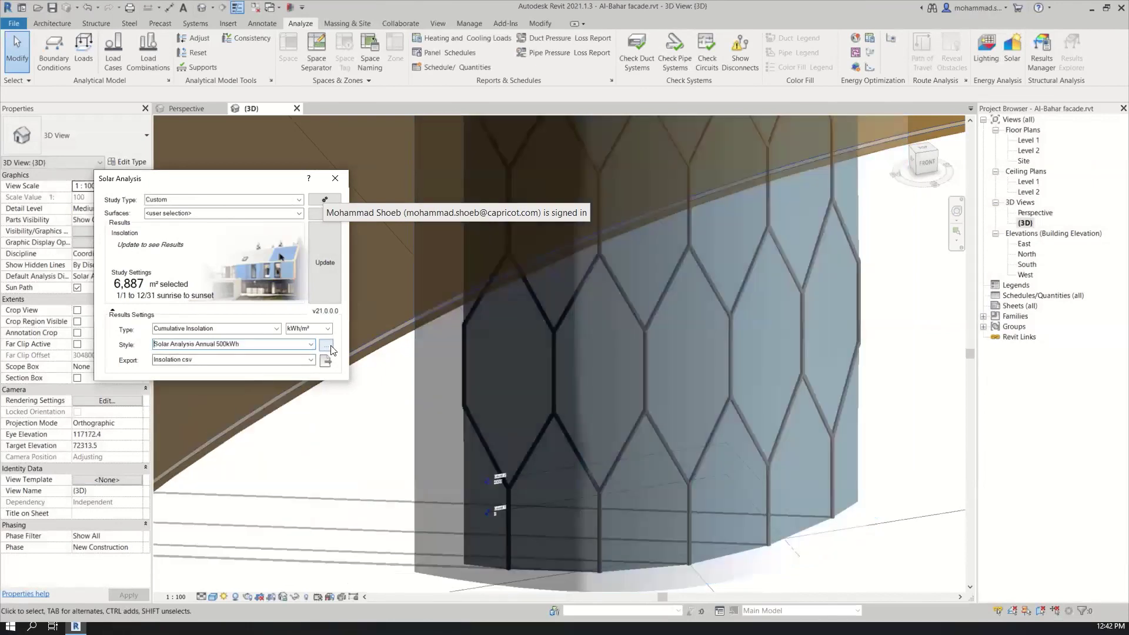
{"action": "left_click", "coordinate": [327, 345]}
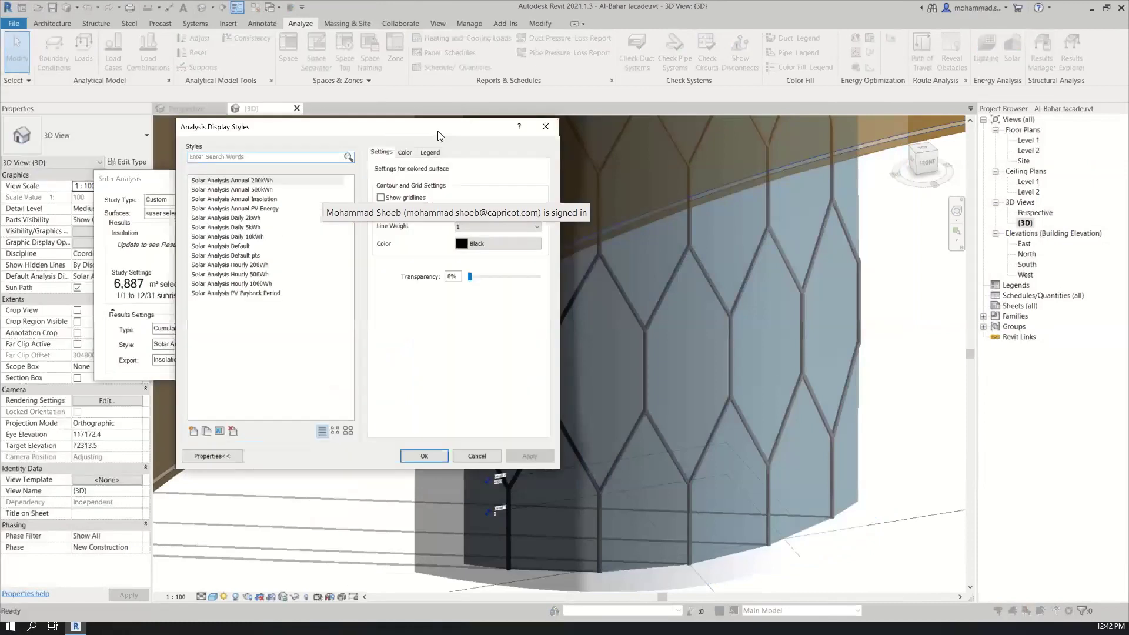
{"action": "left_click_drag", "start_coordinate": [438, 135], "coordinate": [553, 168]}
{"action": "left_click", "coordinate": [414, 151]}
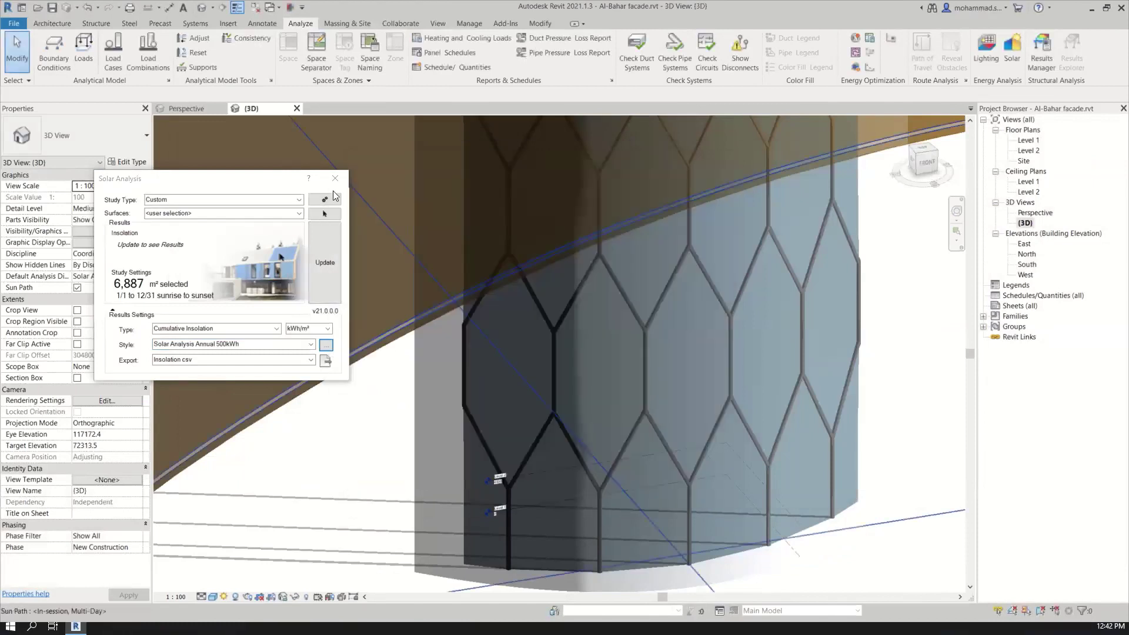
Compare the color values of the Solar Analysis Annual 500kWh and Annual 200kWh display styles
{"action": "left_click", "coordinate": [326, 345]}
{"action": "left_click", "coordinate": [455, 229]}
{"action": "left_click", "coordinate": [579, 192]}
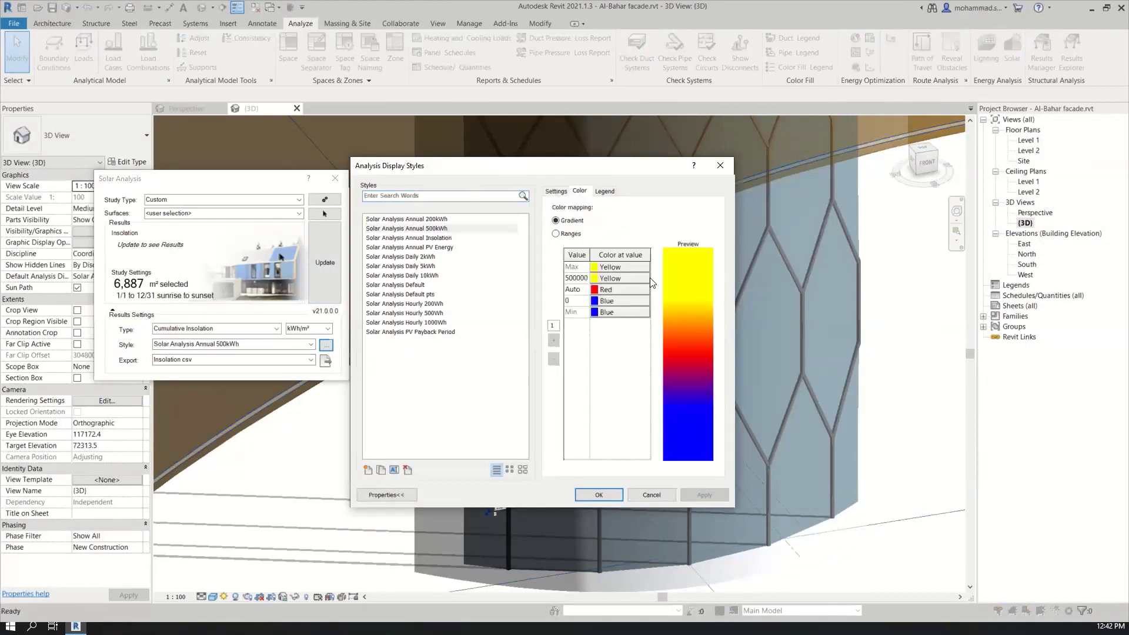
{"action": "left_click", "coordinate": [576, 279]}
{"action": "left_click_drag", "start_coordinate": [568, 280], "coordinate": [594, 279]}
{"action": "left_click", "coordinate": [436, 221]}
{"action": "left_click_drag", "start_coordinate": [569, 279], "coordinate": [589, 279]}
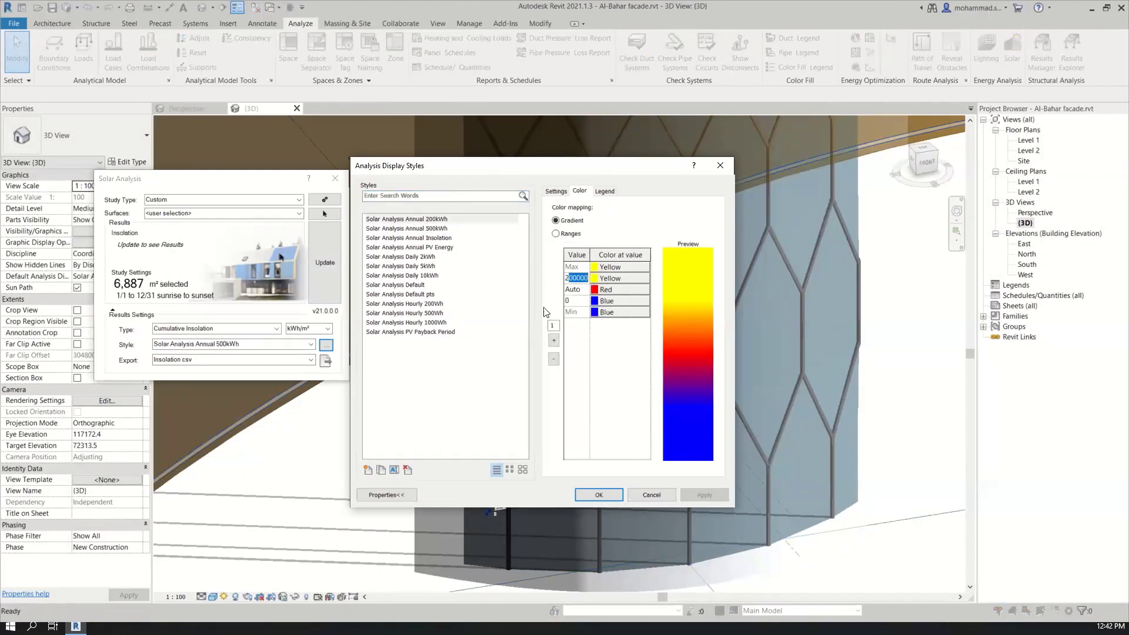
{"action": "left_click", "coordinate": [415, 230]}
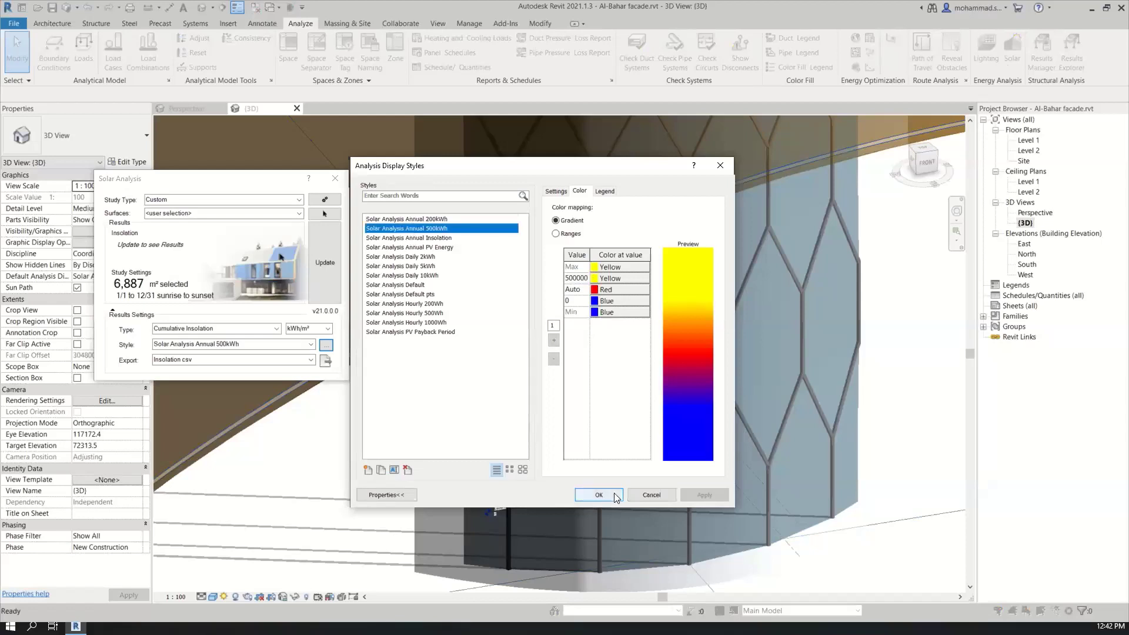
Try Ranges color mapping on the Annual 500kWh style, restore Gradient, and check the Hourly 500Wh style's color values
{"action": "left_click", "coordinate": [571, 232]}
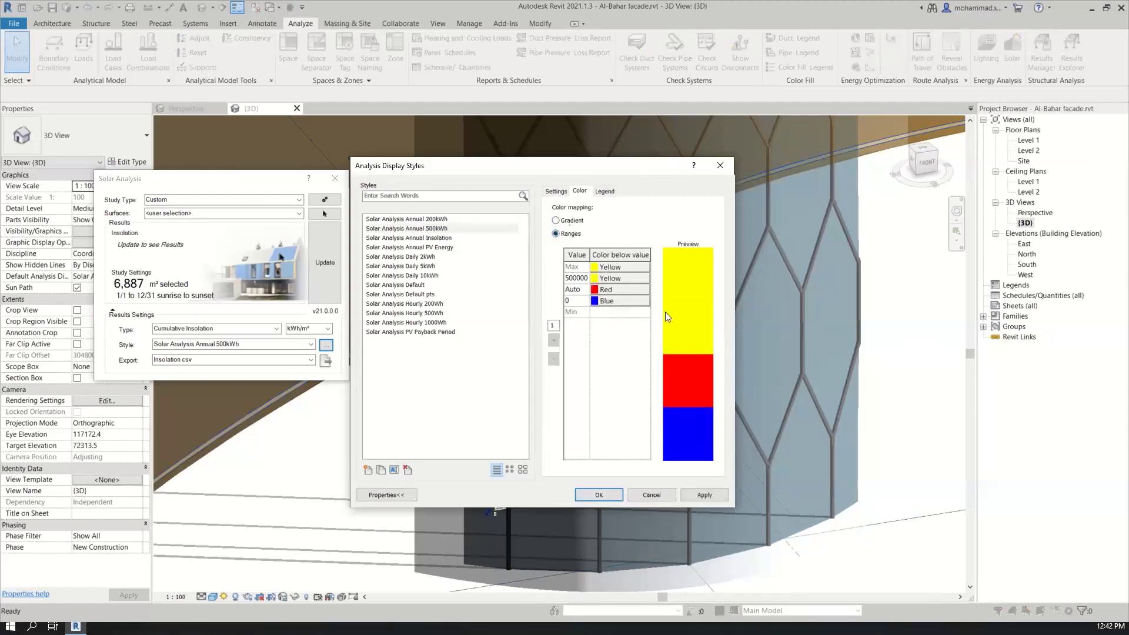
{"action": "left_click", "coordinate": [579, 221]}
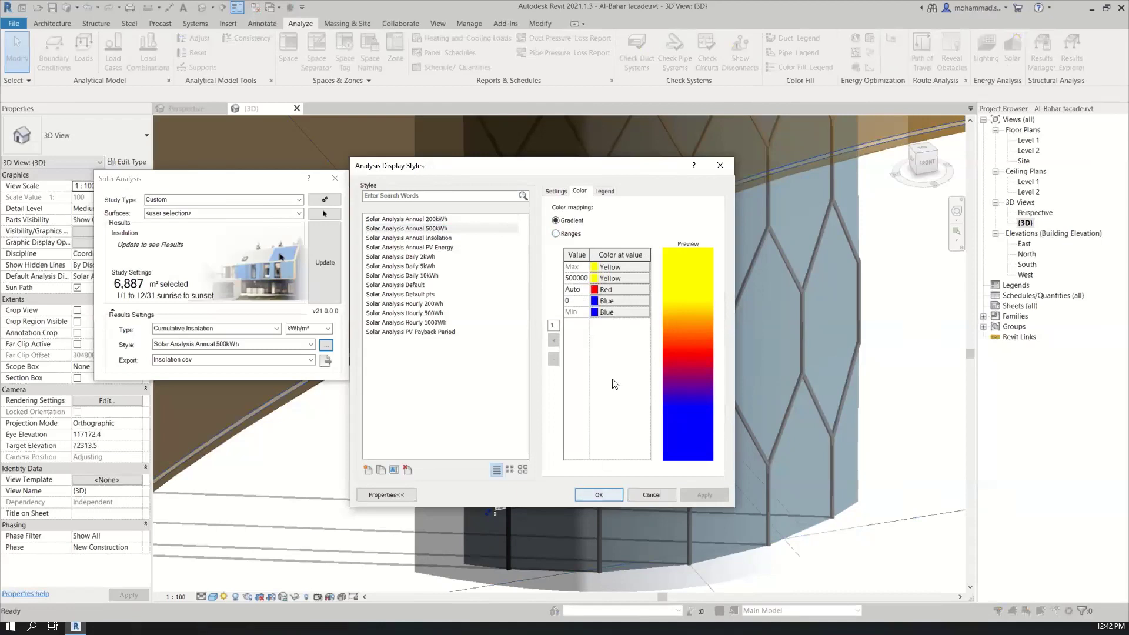
{"action": "left_click", "coordinate": [441, 314]}
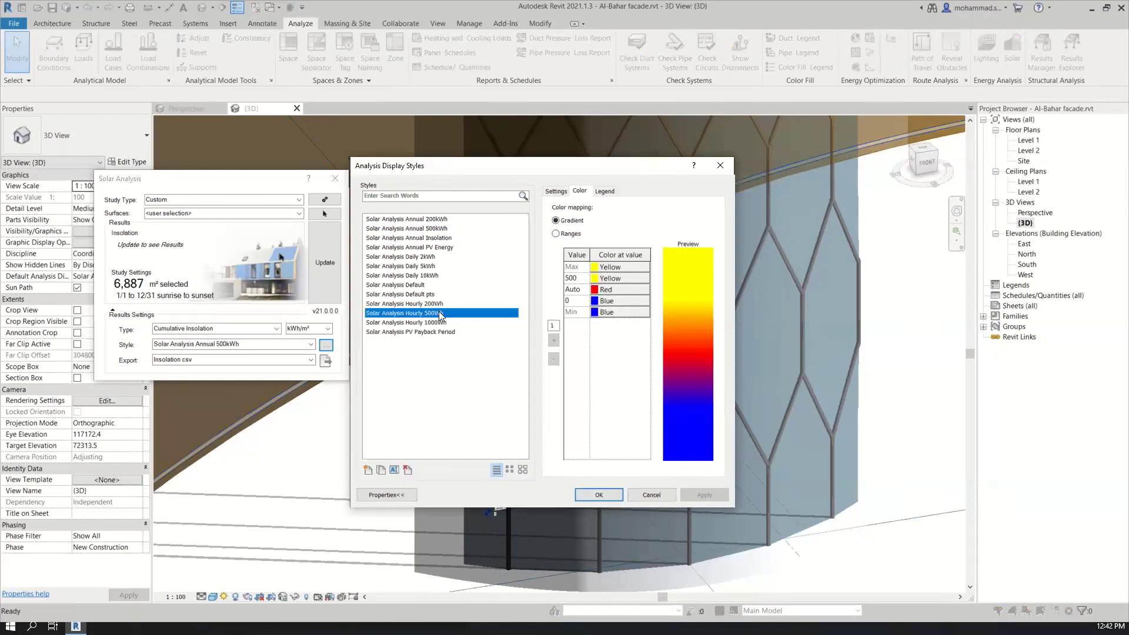
{"action": "left_click", "coordinate": [447, 229]}
Confirm the Annual 500kWh display style, run the Cumulative Insolation analysis on the facade face and close the analysis
{"action": "left_click", "coordinate": [608, 495]}
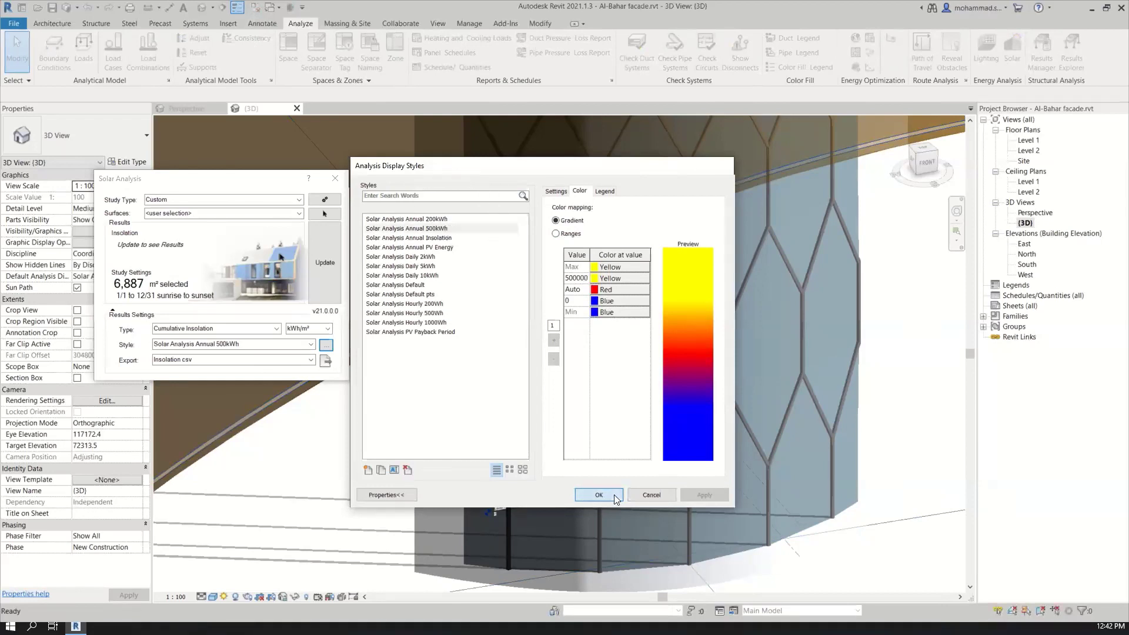
{"action": "left_click", "coordinate": [327, 261]}
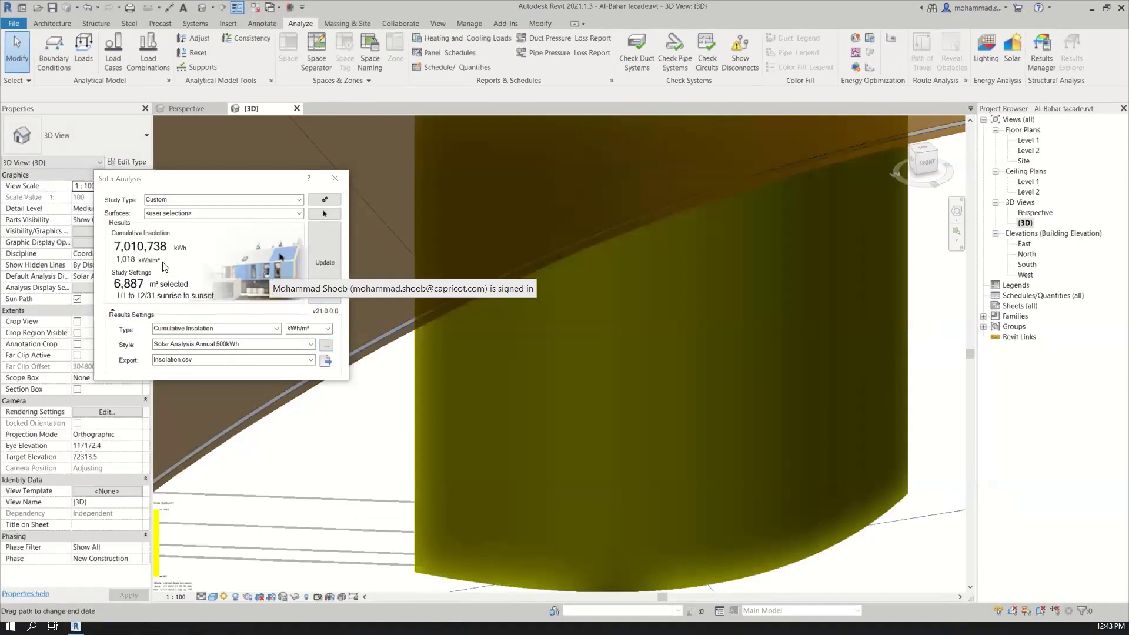
{"action": "left_click", "coordinate": [339, 182]}
Turn off the sun path display in the 3D view
{"action": "scroll", "coordinate": [305, 369], "scroll_direction": "down", "scroll_amount": 8}
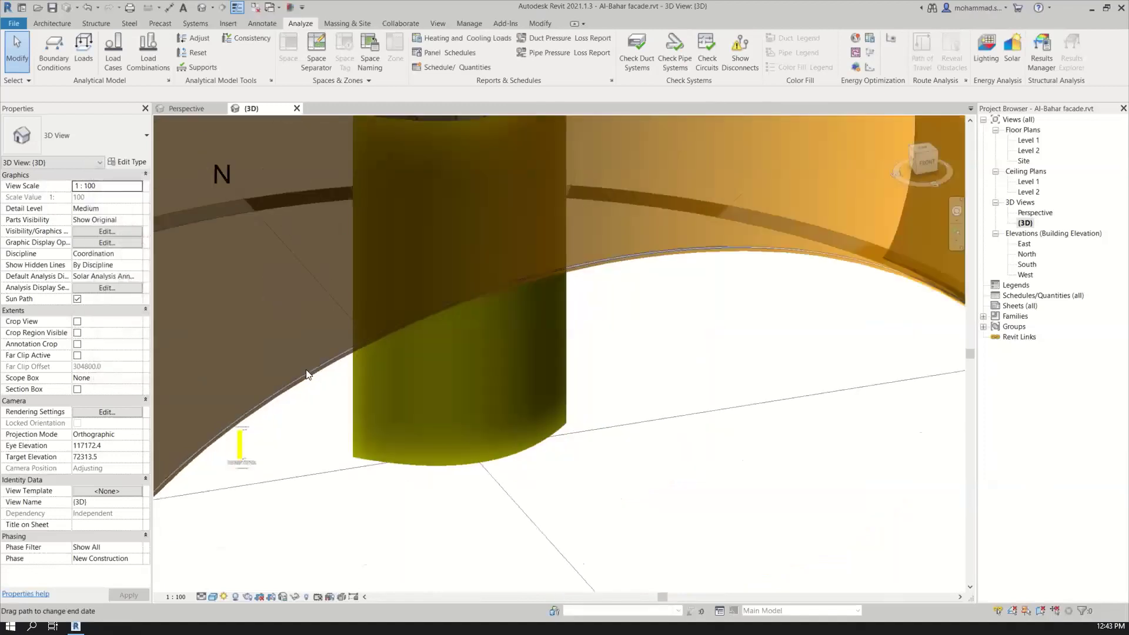
{"action": "scroll", "coordinate": [305, 374], "scroll_direction": "down", "scroll_amount": 3}
{"action": "middle_click_drag", "start_coordinate": [411, 394], "coordinate": [335, 405], "text": "shift"}
{"action": "scroll", "coordinate": [335, 404], "scroll_direction": "up", "scroll_amount": 2}
{"action": "left_click", "coordinate": [224, 597]}
{"action": "left_click", "coordinate": [242, 558]}
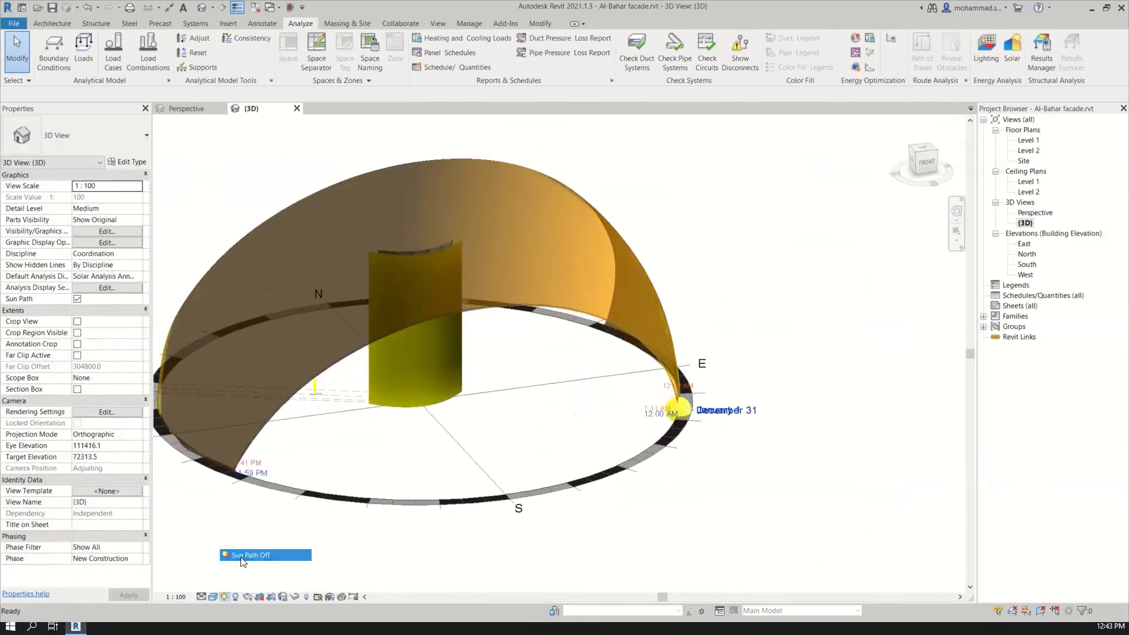
Move the analysis results legend to the other side of the facade and read its insolation range and study dates
{"action": "scroll", "coordinate": [353, 379], "scroll_direction": "up", "scroll_amount": 3}
{"action": "left_click", "coordinate": [276, 398]}
{"action": "left_click_drag", "start_coordinate": [276, 398], "coordinate": [597, 287]}
{"action": "scroll", "coordinate": [598, 287], "scroll_direction": "up", "scroll_amount": 2}
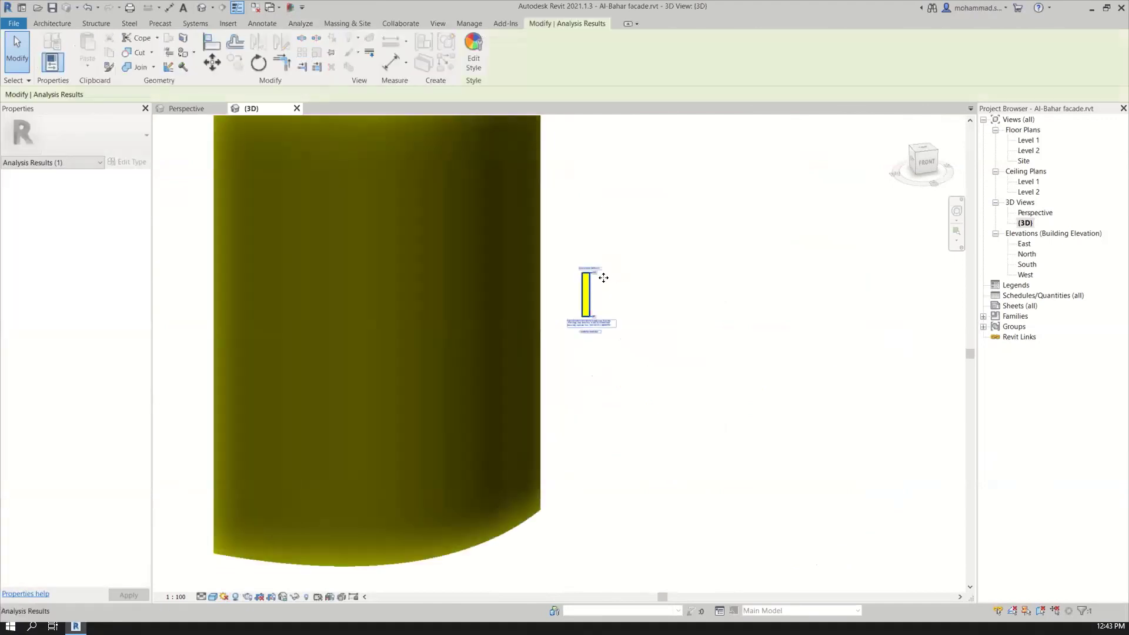
{"action": "scroll", "coordinate": [616, 315], "scroll_direction": "up", "scroll_amount": 5}
{"action": "left_click", "coordinate": [597, 363]}
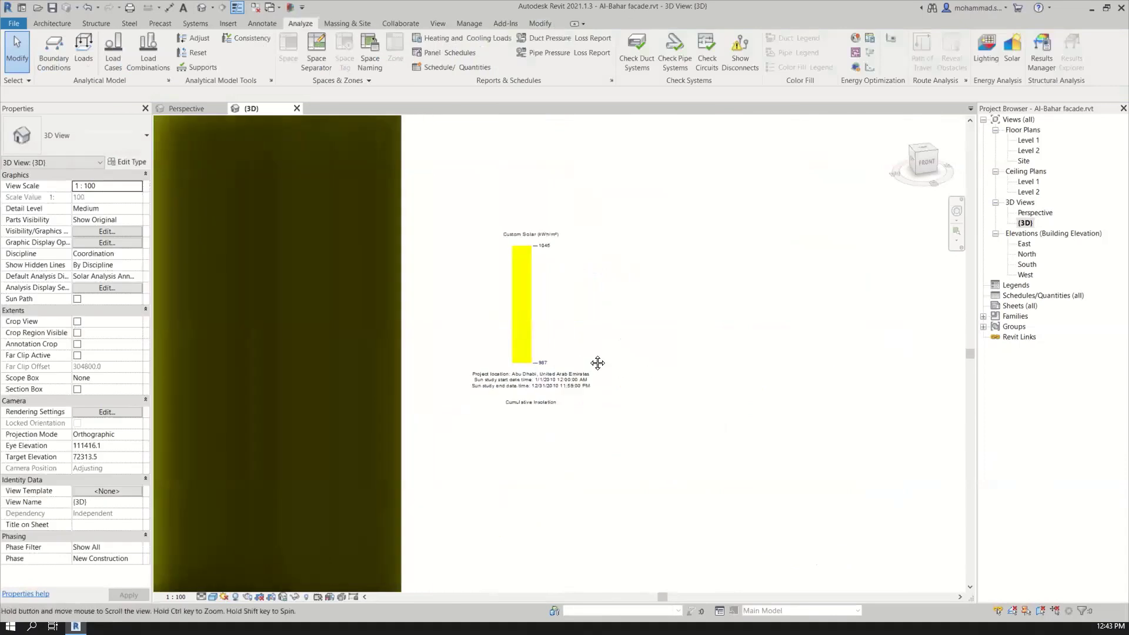
{"action": "scroll", "coordinate": [598, 363], "scroll_direction": "up", "scroll_amount": 2}
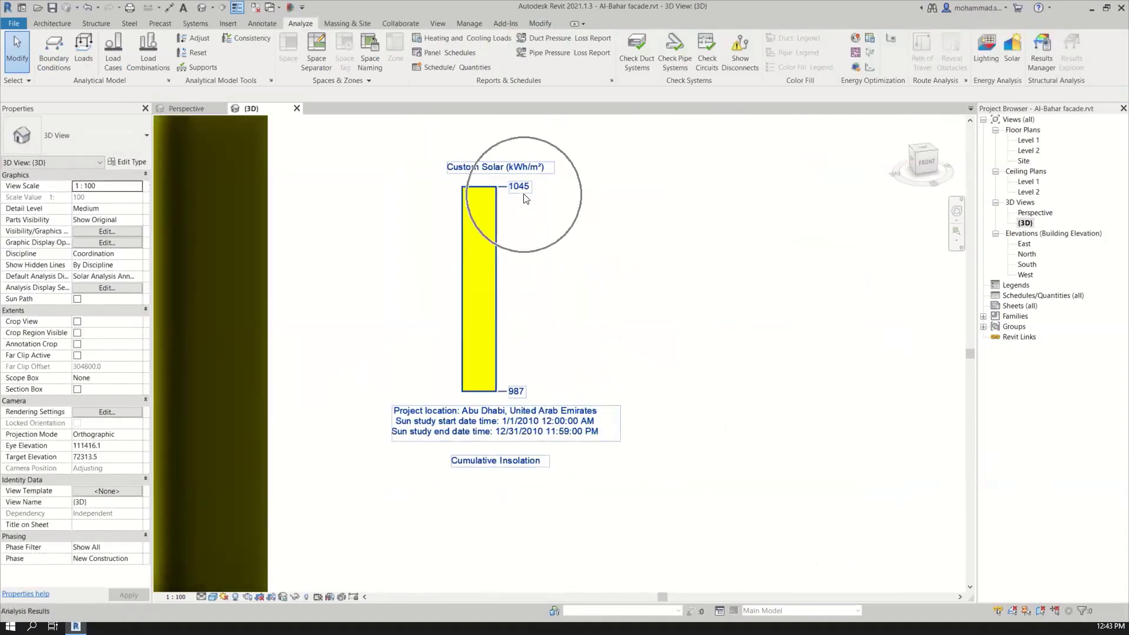
{"action": "scroll", "coordinate": [537, 326], "scroll_direction": "down", "scroll_amount": 3}
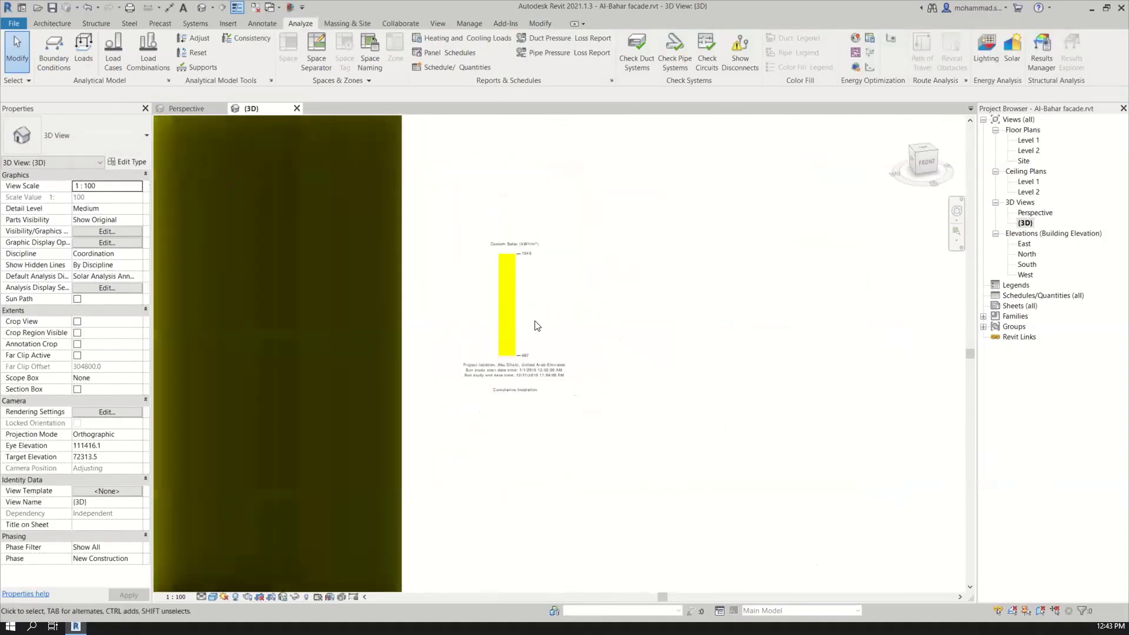
Move the analysis results legend farther away from the facade's edge
{"action": "scroll", "coordinate": [537, 325], "scroll_direction": "down", "scroll_amount": 3}
{"action": "middle_click_drag", "start_coordinate": [529, 320], "coordinate": [446, 389], "text": "shift"}
{"action": "scroll", "coordinate": [504, 304], "scroll_direction": "up", "scroll_amount": 2}
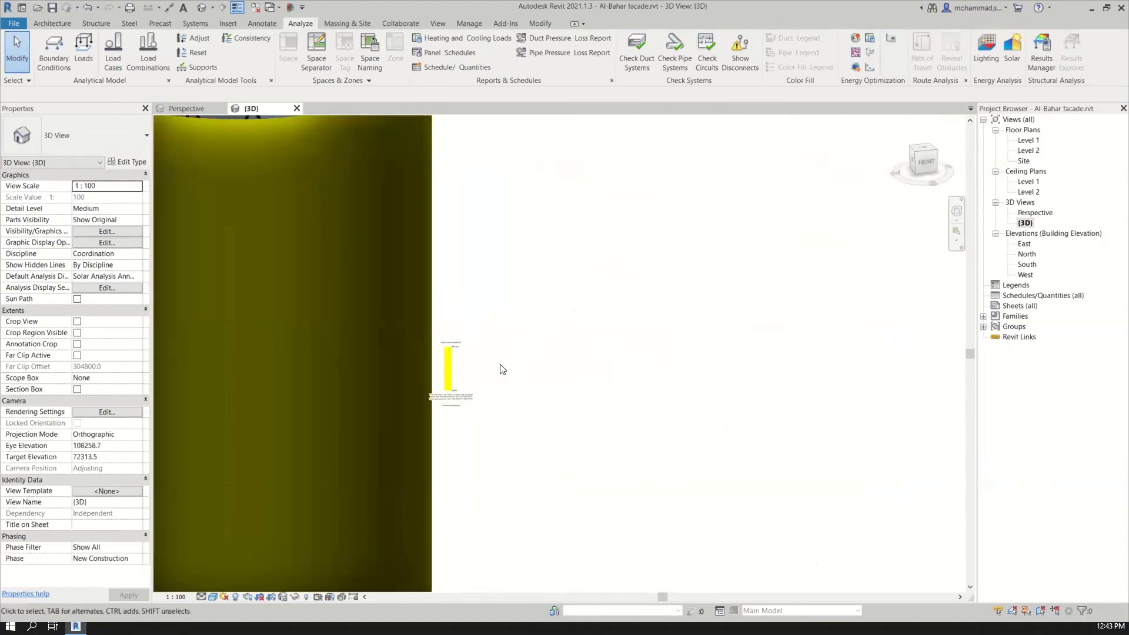
{"action": "left_click", "coordinate": [444, 385]}
{"action": "left_click_drag", "start_coordinate": [447, 379], "coordinate": [534, 363]}
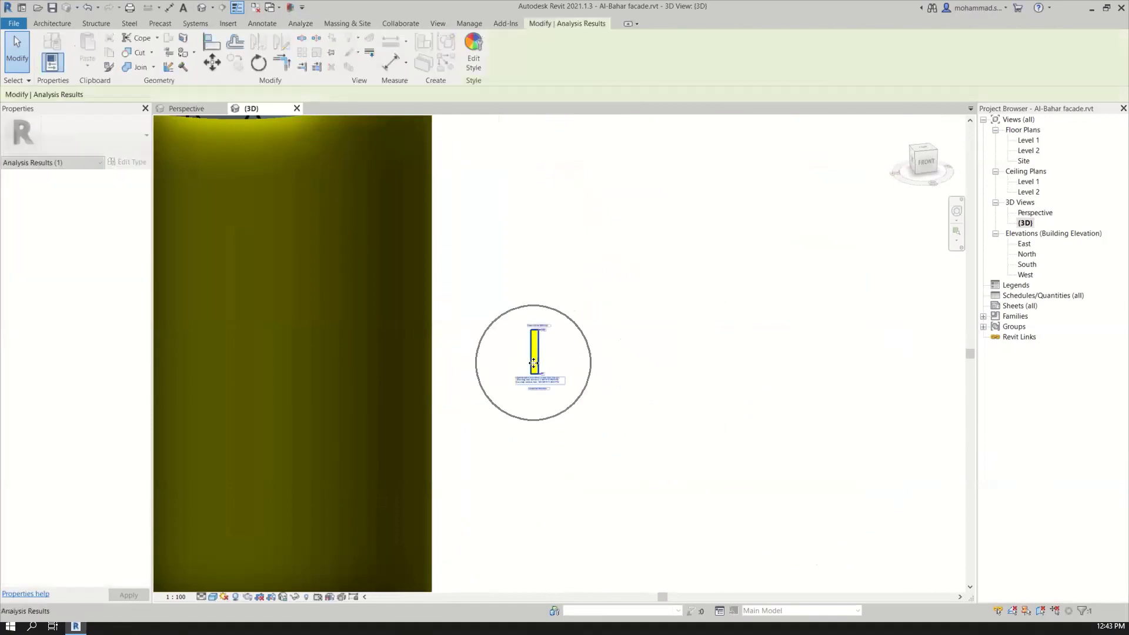
Review the colors of the Annual Insolation and Annual PV Energy styles, and apply Solar Analysis Daily 2kWh to the results
{"action": "left_click", "coordinate": [465, 61]}
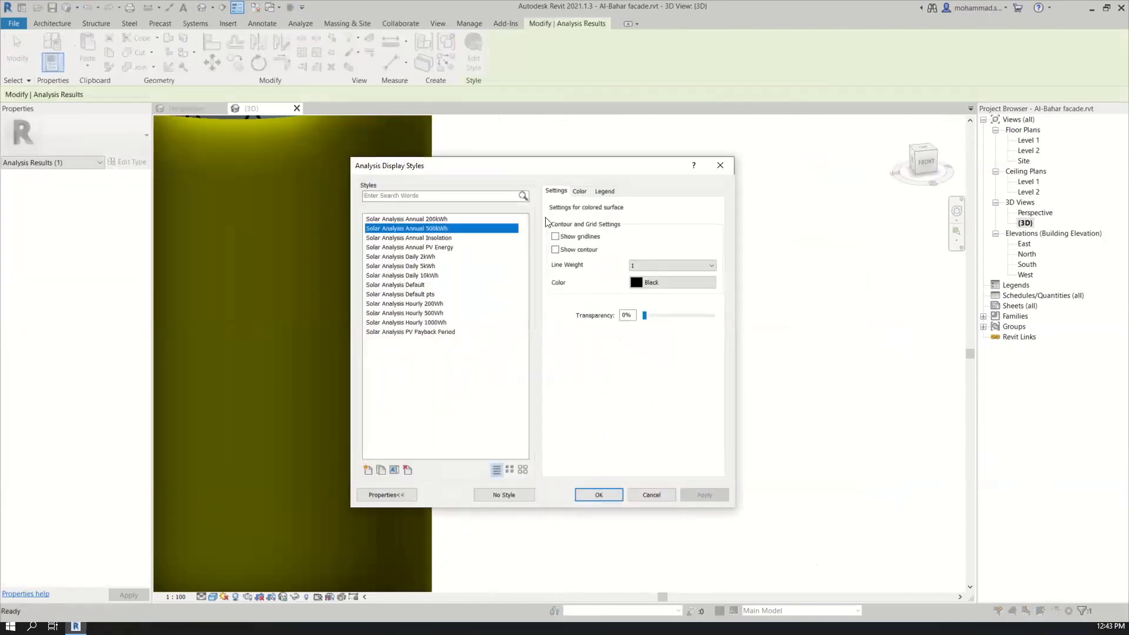
{"action": "left_click", "coordinate": [580, 192]}
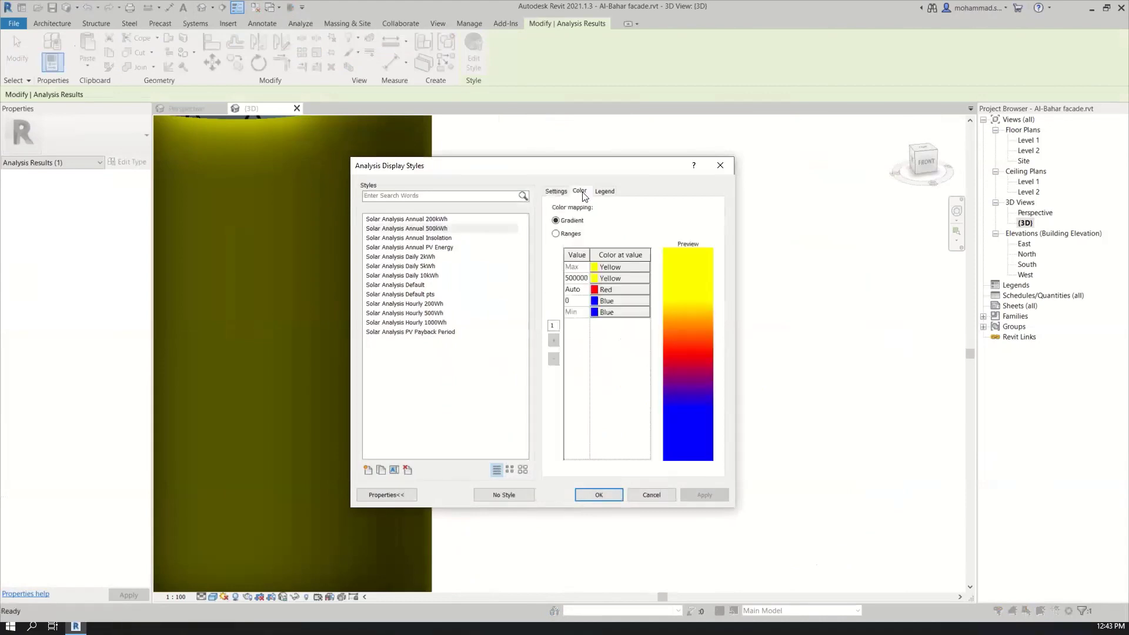
{"action": "left_click", "coordinate": [429, 238]}
{"action": "left_click", "coordinate": [427, 247]}
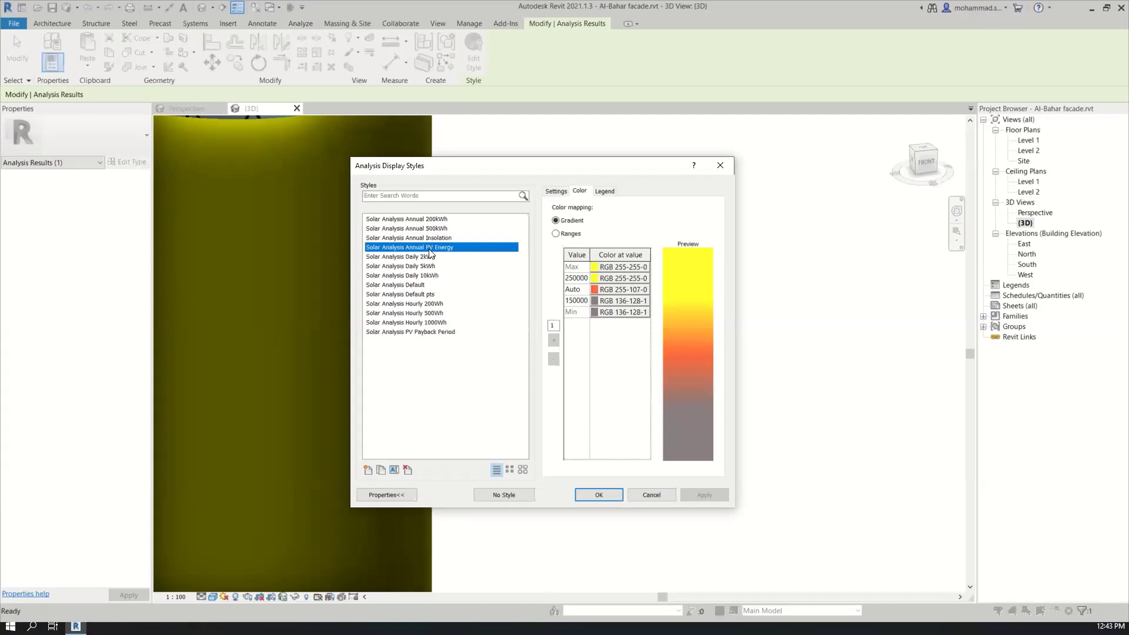
{"action": "left_click", "coordinate": [429, 257]}
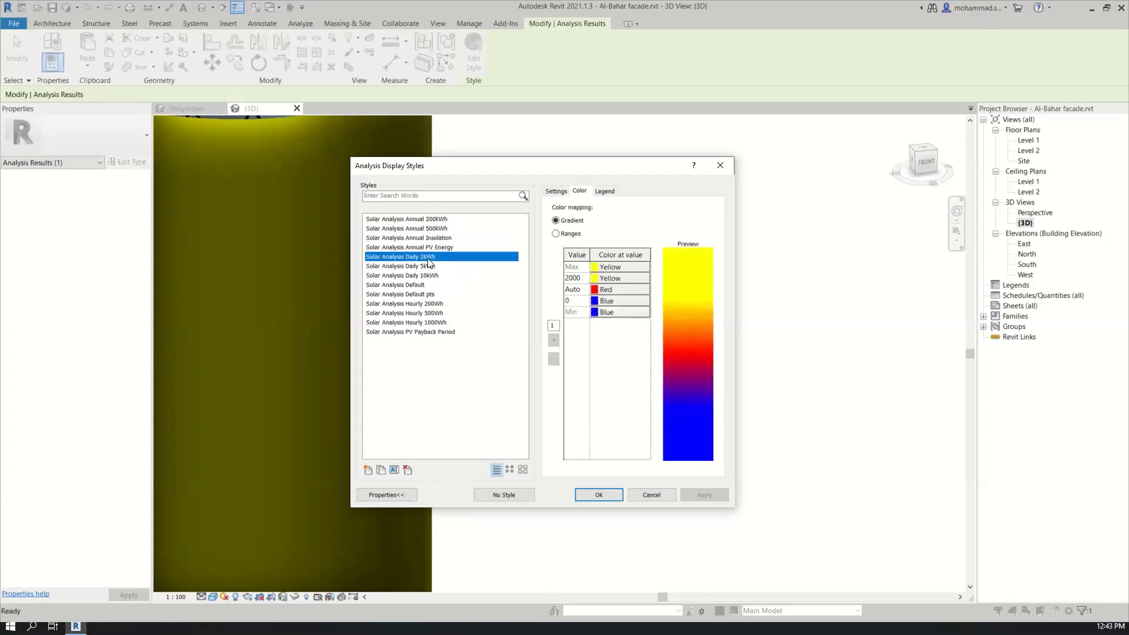
{"action": "left_click", "coordinate": [613, 495]}
Move the analysis results legend closer to the facade and deselect it
{"action": "left_click", "coordinate": [534, 361]}
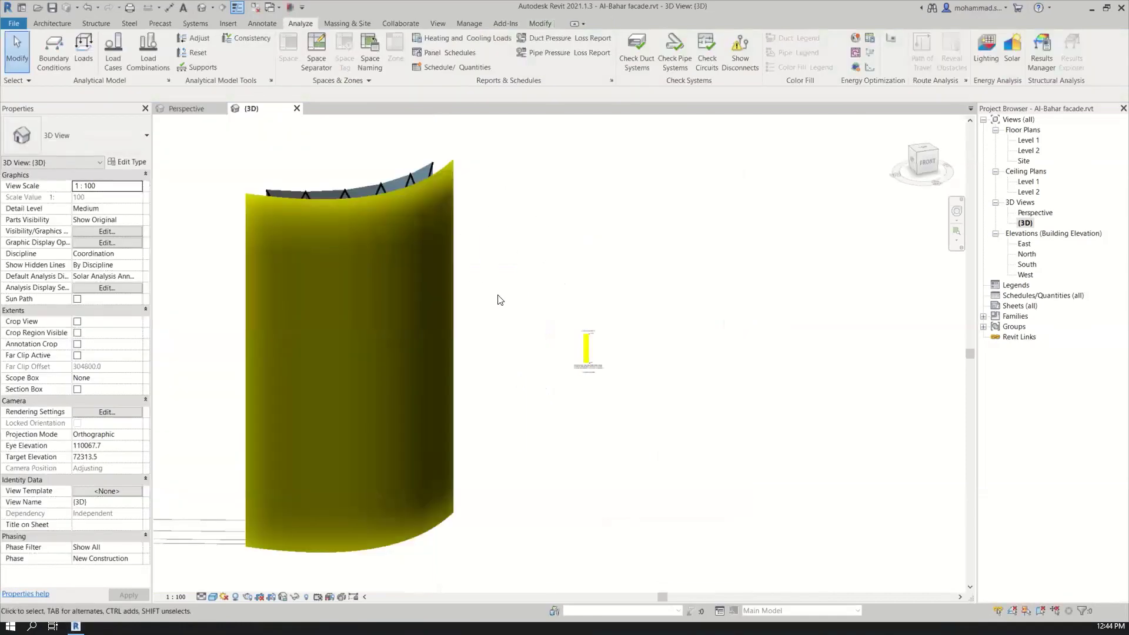
{"action": "left_click_drag", "start_coordinate": [586, 344], "coordinate": [494, 285]}
{"action": "scroll", "coordinate": [496, 277], "scroll_direction": "up", "scroll_amount": 5}
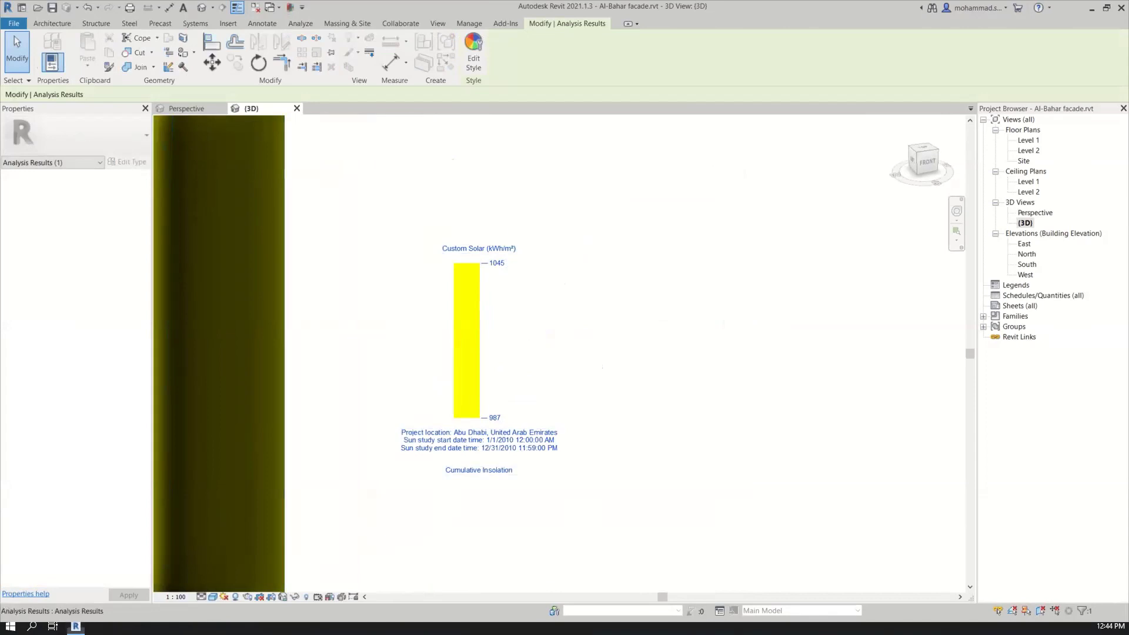
{"action": "key", "text": "Escape"}
Set the 3D view's scale to 1:200 and select the results legend to check its size beside the facade
{"action": "left_click", "coordinate": [175, 597]}
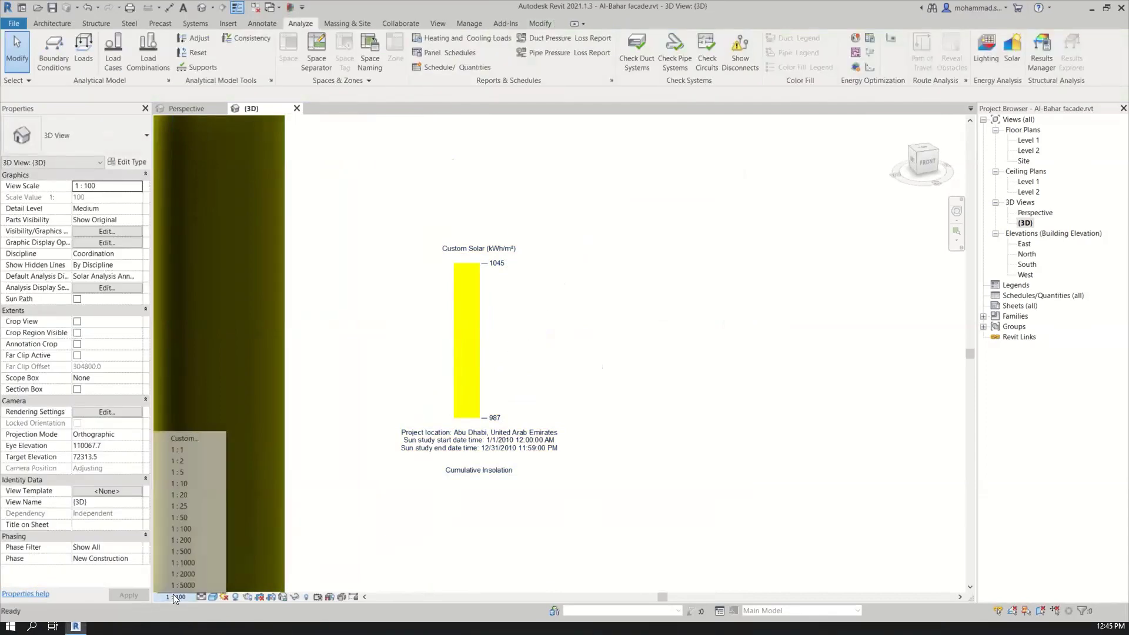
{"action": "left_click", "coordinate": [180, 540]}
{"action": "left_click", "coordinate": [473, 394]}
{"action": "scroll", "coordinate": [533, 364], "scroll_direction": "down", "scroll_amount": 2}
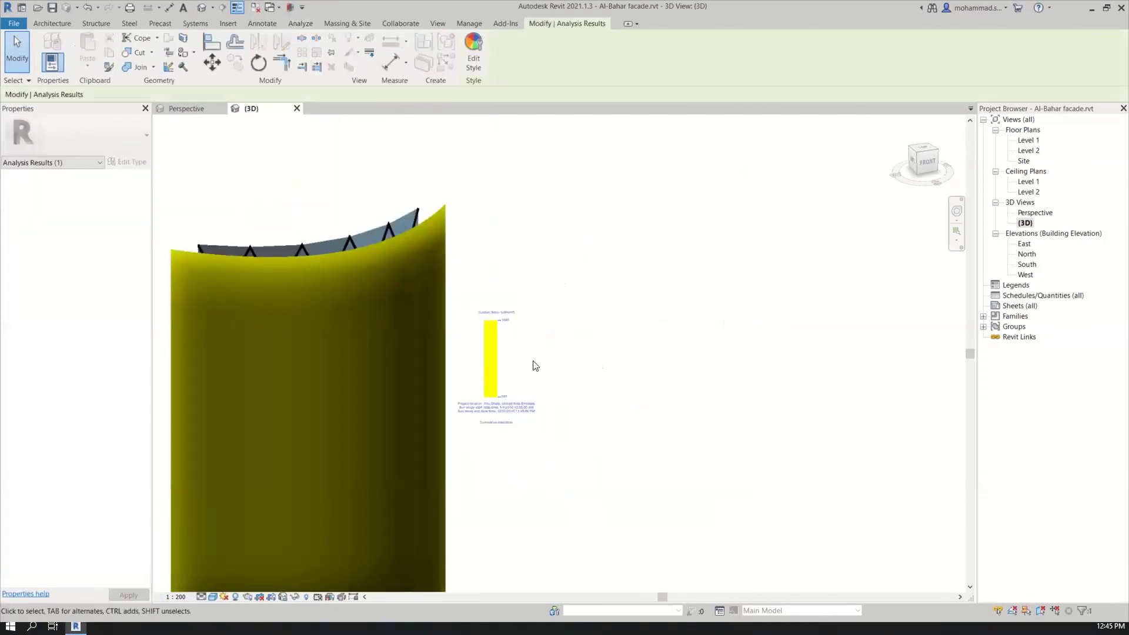
Inspect the insolation results legend up close beside the facade and clear its selection
{"action": "middle_click_drag", "start_coordinate": [539, 363], "coordinate": [547, 330]}
{"action": "scroll", "coordinate": [547, 329], "scroll_direction": "up", "scroll_amount": 2}
{"action": "left_click", "coordinate": [535, 344]}
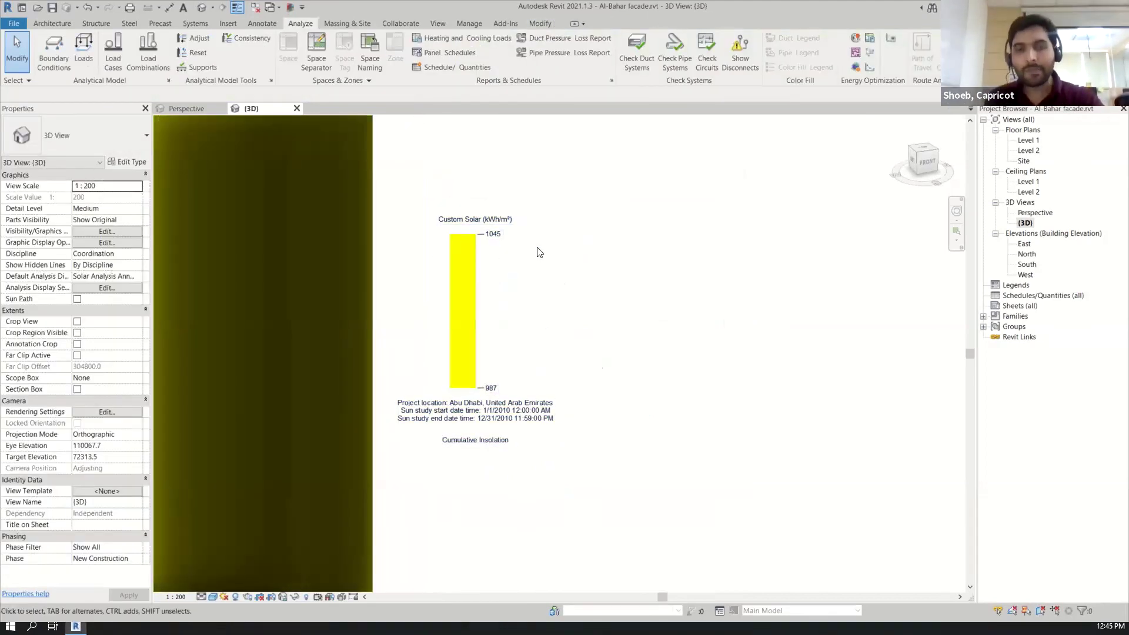
{"action": "scroll", "coordinate": [526, 262], "scroll_direction": "down", "scroll_amount": 2}
{"action": "mouse_move", "coordinate": [265, 498]}
{"action": "middle_mouse_down", "text": "shift"}
{"action": "mouse_move", "coordinate": [218, 499]}
{"action": "mouse_move", "coordinate": [270, 575]}
{"action": "mouse_move", "coordinate": [295, 580]}
{"action": "mouse_move", "coordinate": [282, 495]}
{"action": "middle_mouse_up", "text": "shift"}
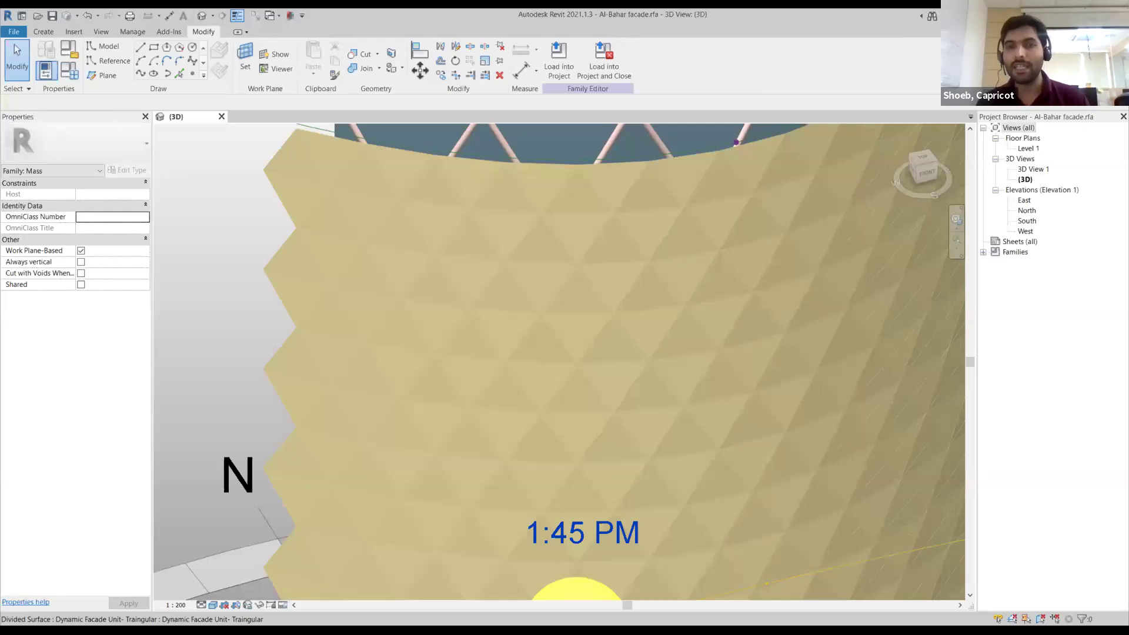
Examine the triangular shading panels and the sun path in the Al-Bahar facade mass family
{"action": "scroll", "coordinate": [221, 270], "scroll_direction": "down", "scroll_amount": 5}
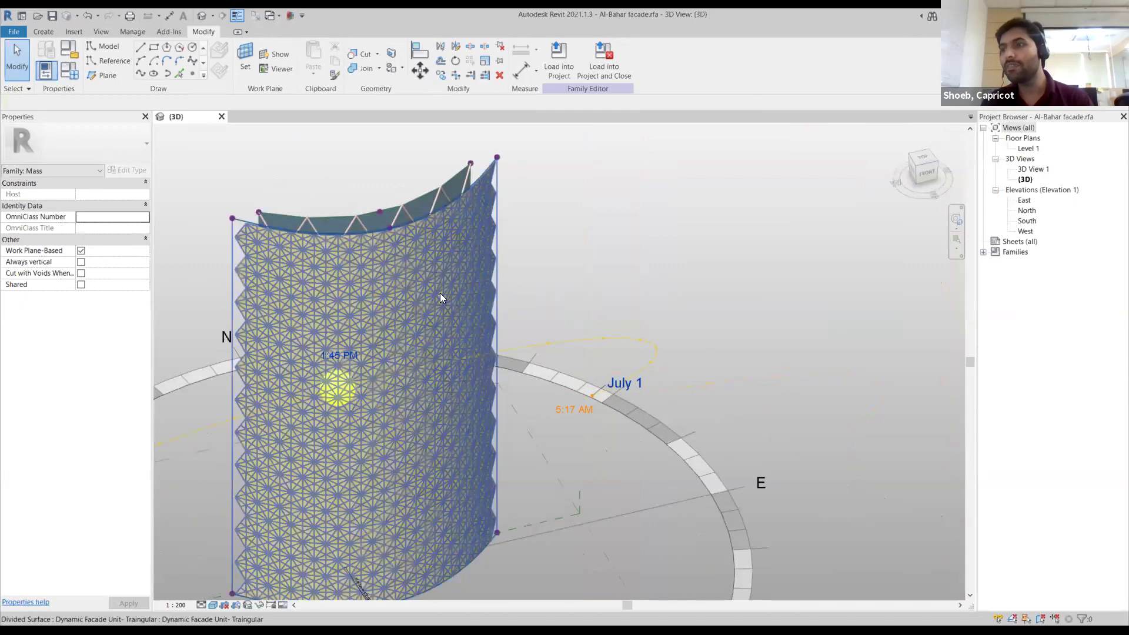
{"action": "scroll", "coordinate": [432, 298], "scroll_direction": "up", "scroll_amount": 3}
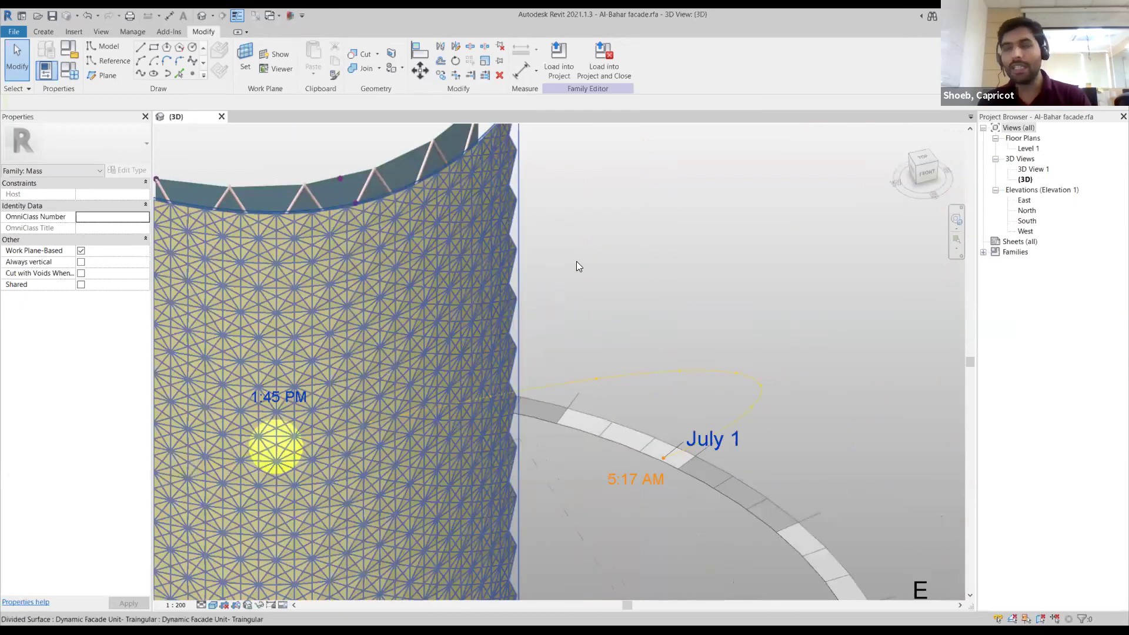
{"action": "scroll", "coordinate": [576, 262], "scroll_direction": "down", "scroll_amount": 2}
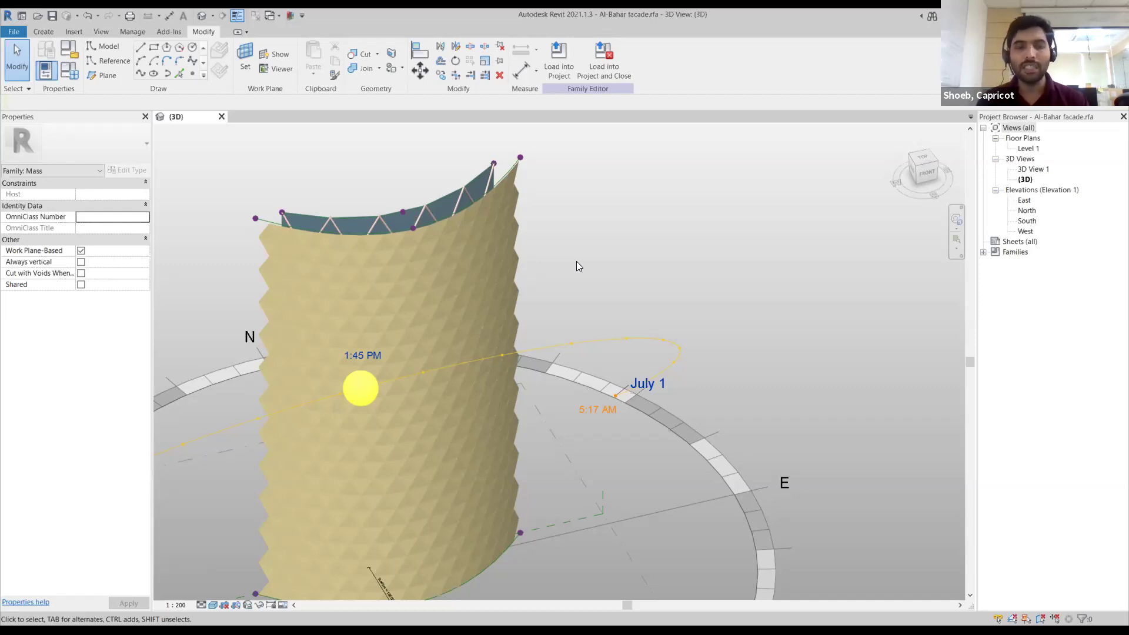
{"action": "middle_click_drag", "start_coordinate": [598, 285], "coordinate": [655, 302], "text": "shift"}
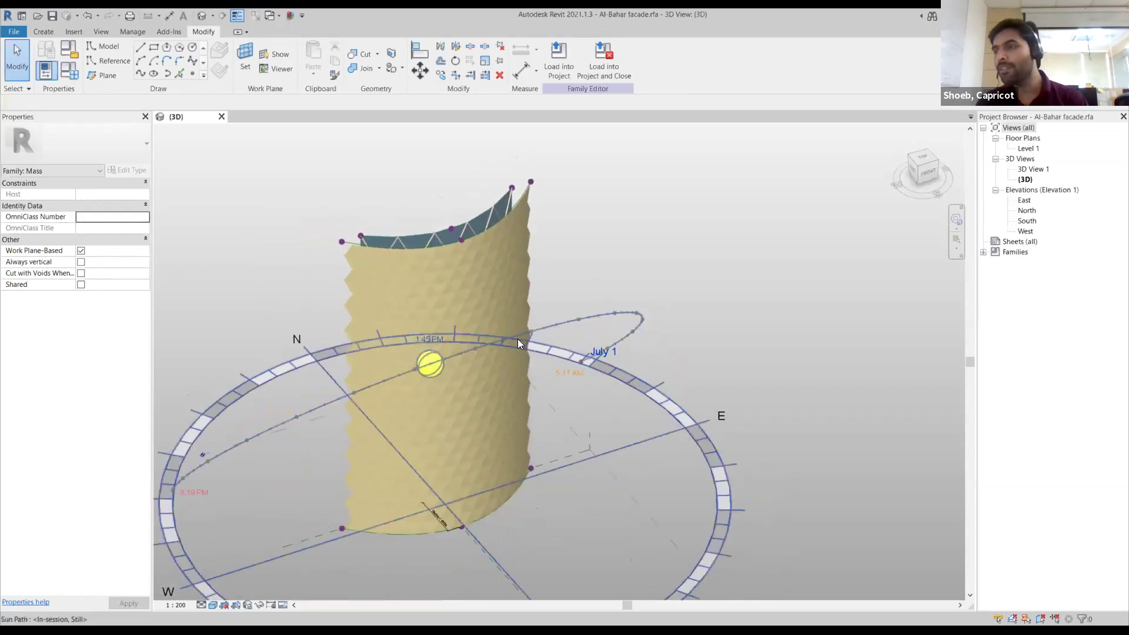
{"action": "scroll", "coordinate": [618, 267], "scroll_direction": "up", "scroll_amount": 3}
{"action": "scroll", "coordinate": [619, 267], "scroll_direction": "down", "scroll_amount": 2}
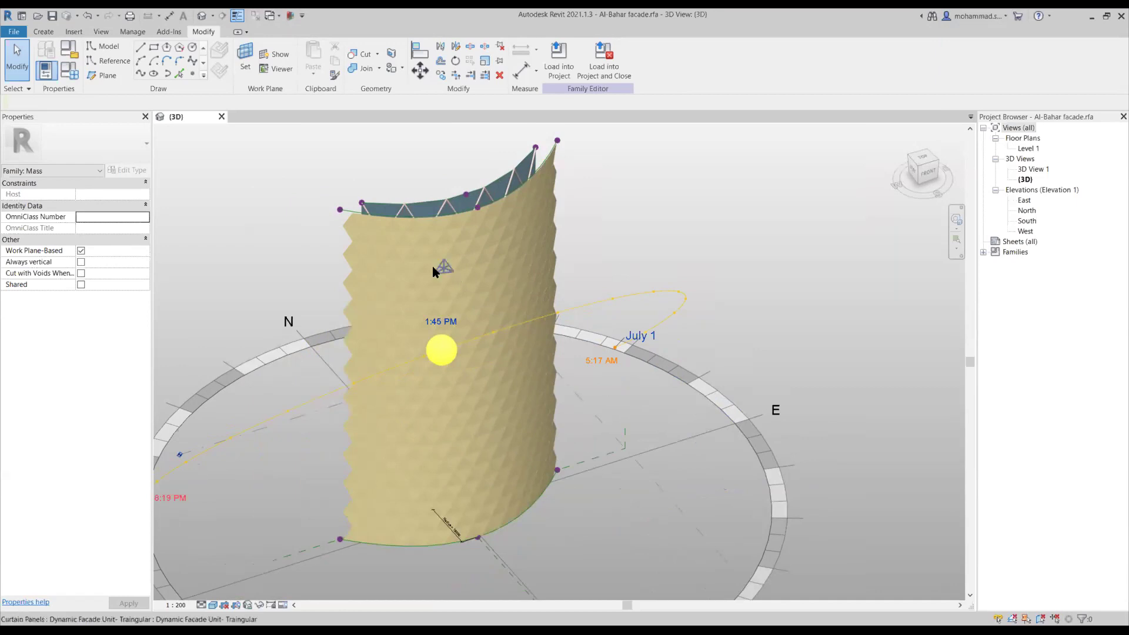
{"action": "scroll", "coordinate": [465, 274], "scroll_direction": "up", "scroll_amount": 3}
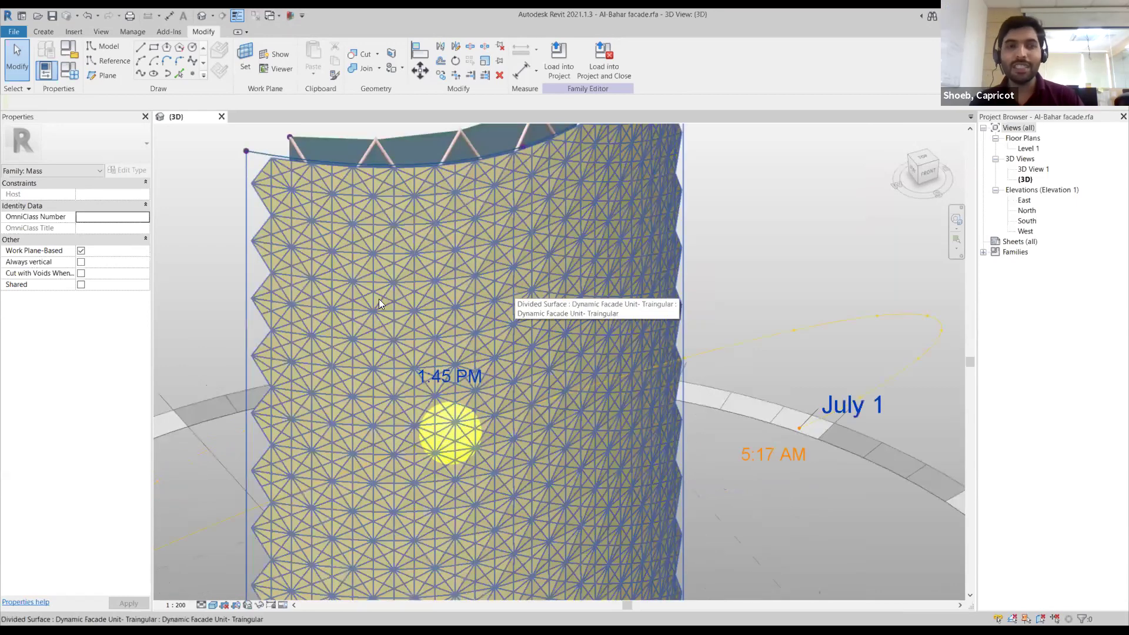
{"action": "middle_click_drag", "start_coordinate": [742, 314], "coordinate": [731, 306], "text": "shift"}
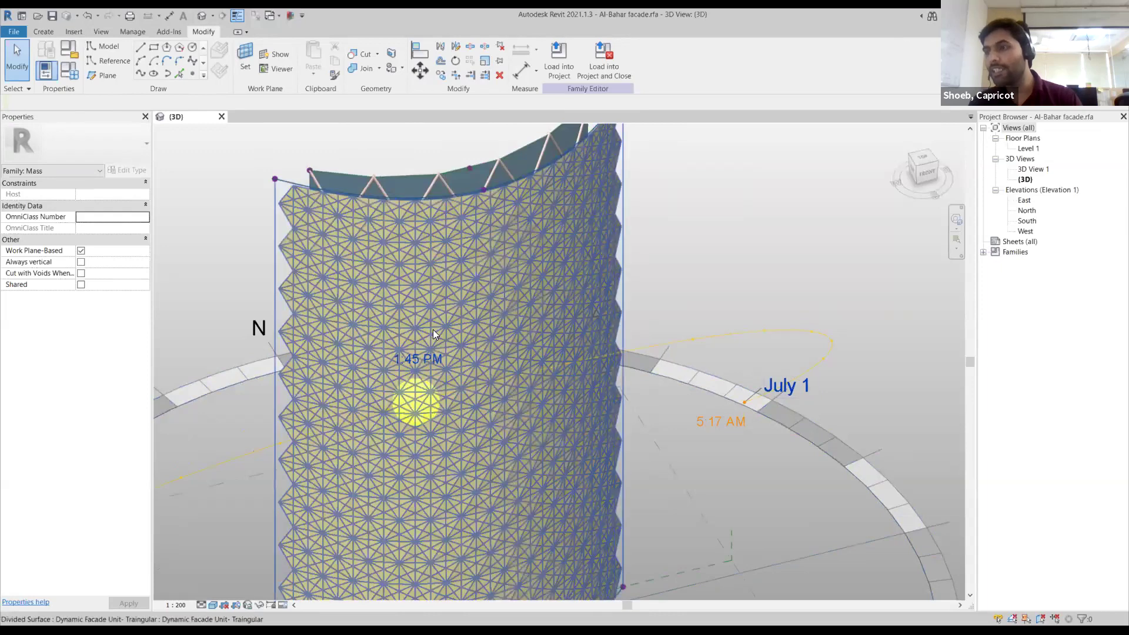
Set Panel Opening to 1 for a single triangular panel near the facade's upper edge and deselect it
{"action": "scroll", "coordinate": [433, 334], "scroll_direction": "up", "scroll_amount": 2}
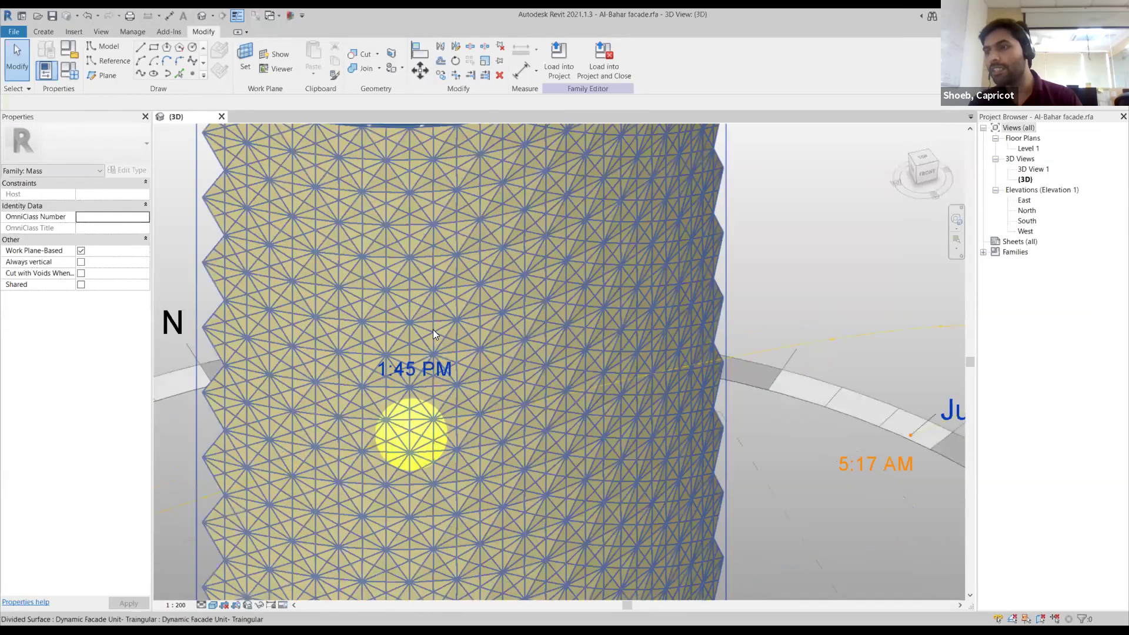
{"action": "key", "text": "Tab"}
{"action": "left_click", "coordinate": [433, 335]}
{"action": "middle_click_drag", "start_coordinate": [432, 334], "coordinate": [600, 280], "text": "shift"}
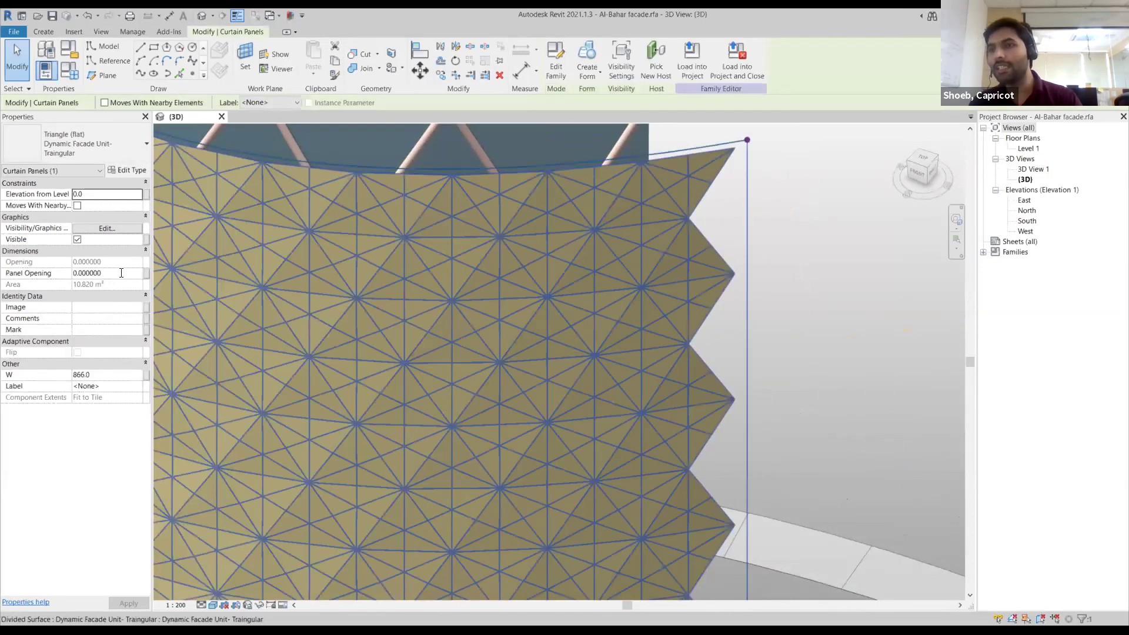
{"action": "left_click", "coordinate": [122, 273]}
{"action": "type", "text": "1"}
{"action": "key", "text": "Return"}
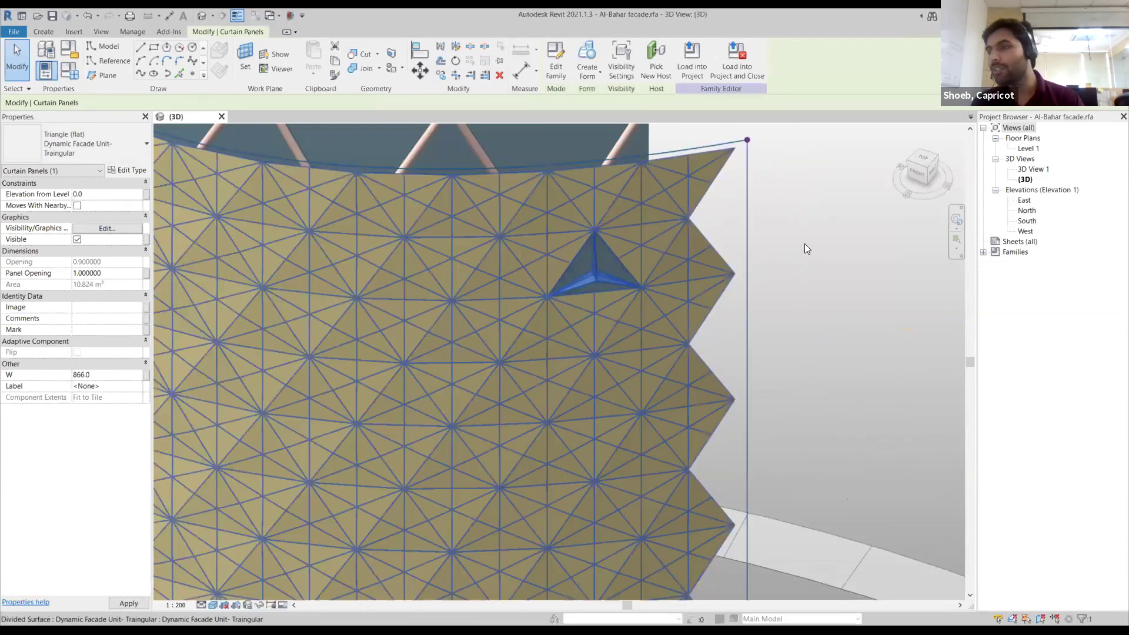
{"action": "left_click", "coordinate": [805, 249]}
{"action": "middle_click_drag", "start_coordinate": [827, 242], "coordinate": [648, 244], "text": "shift"}
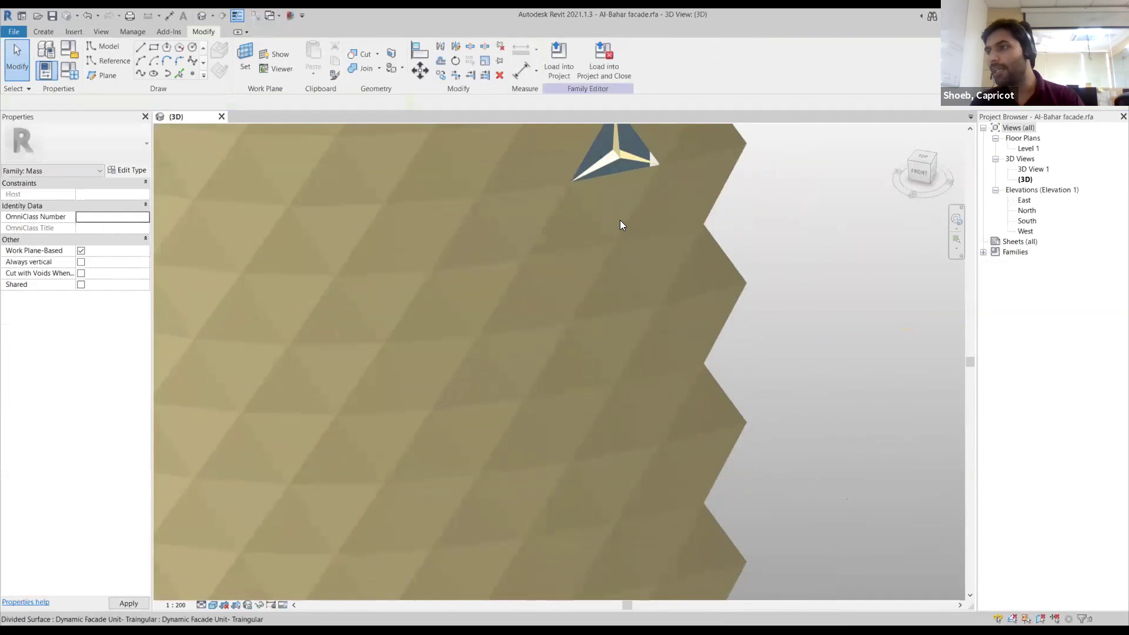
{"action": "left_click", "coordinate": [586, 234]}
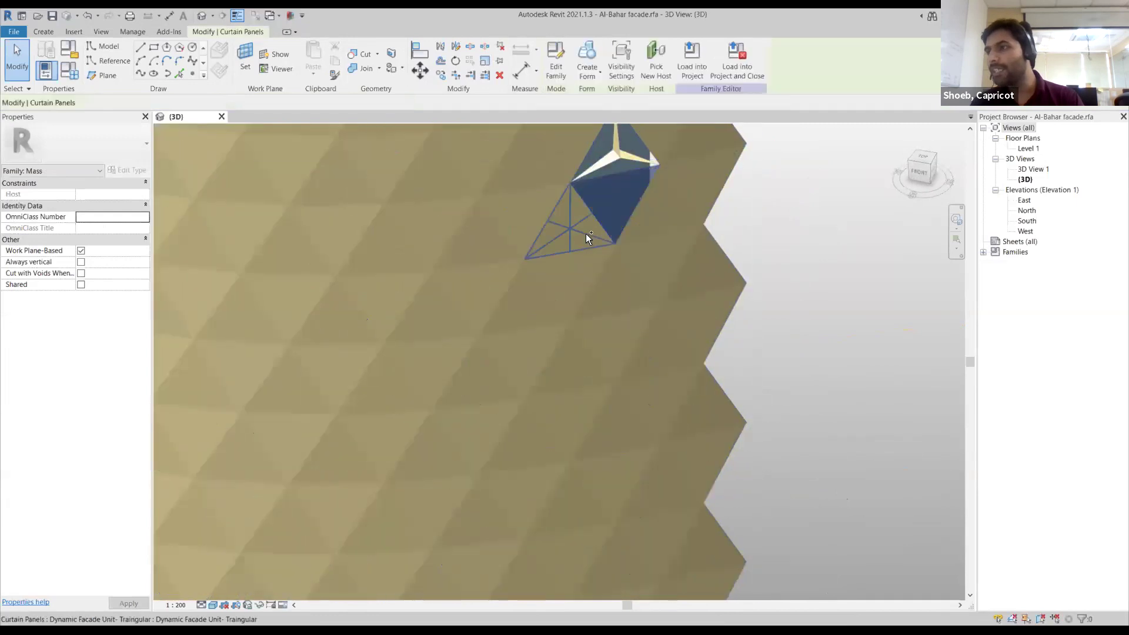
{"action": "left_click", "coordinate": [612, 310], "text": "ctrl"}
{"action": "left_click", "coordinate": [608, 355], "text": "ctrl"}
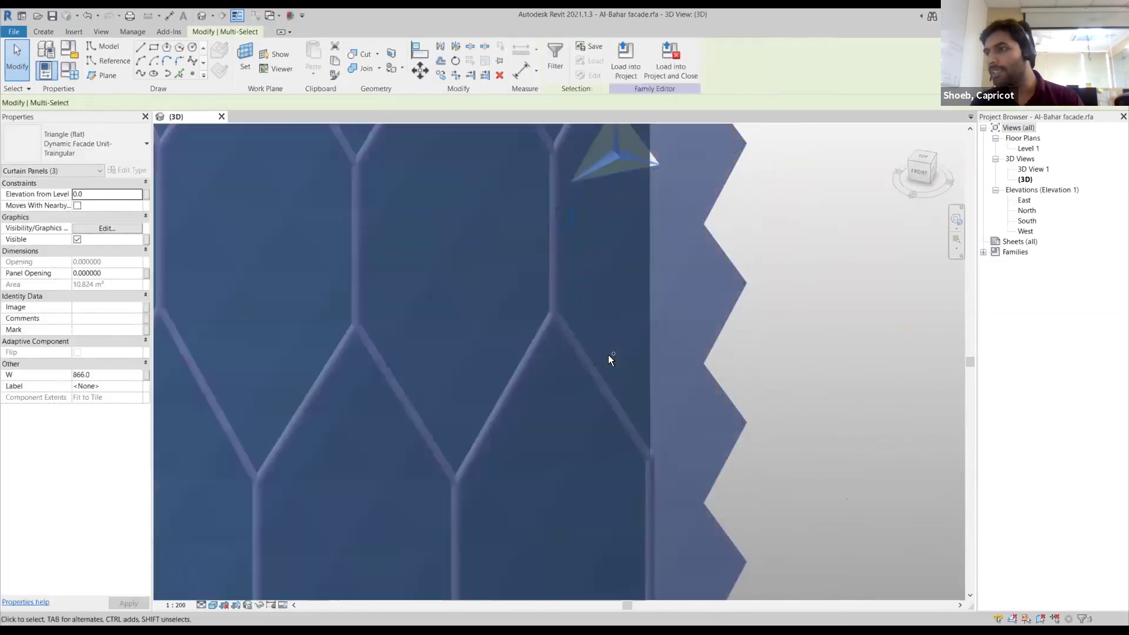
{"action": "left_click", "coordinate": [608, 355], "text": "ctrl"}
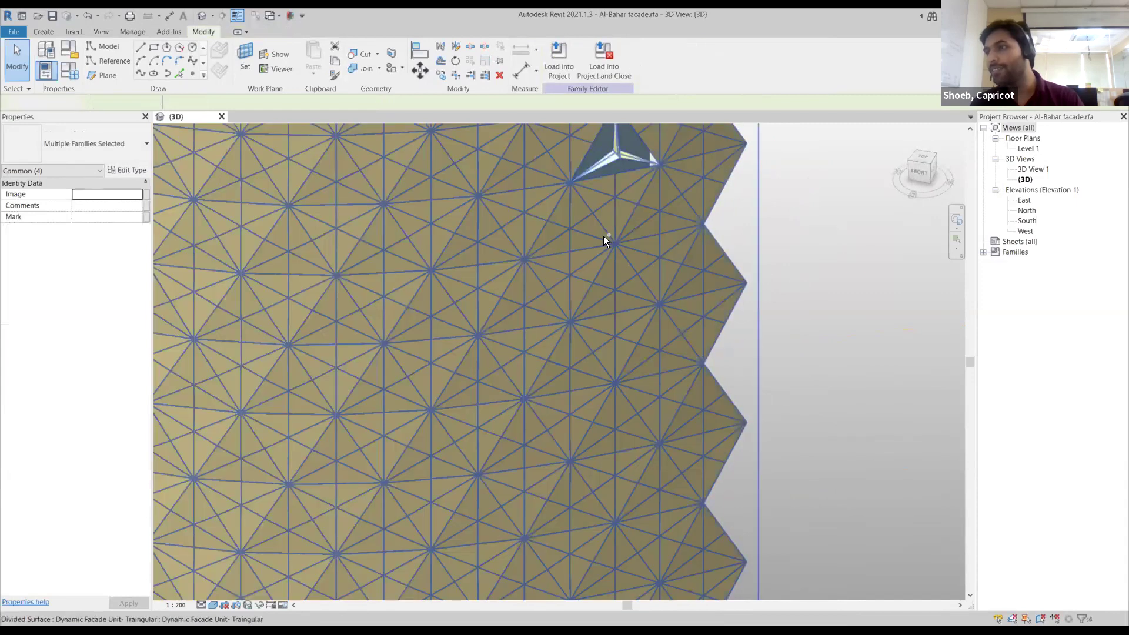
{"action": "key", "text": "Escape"}
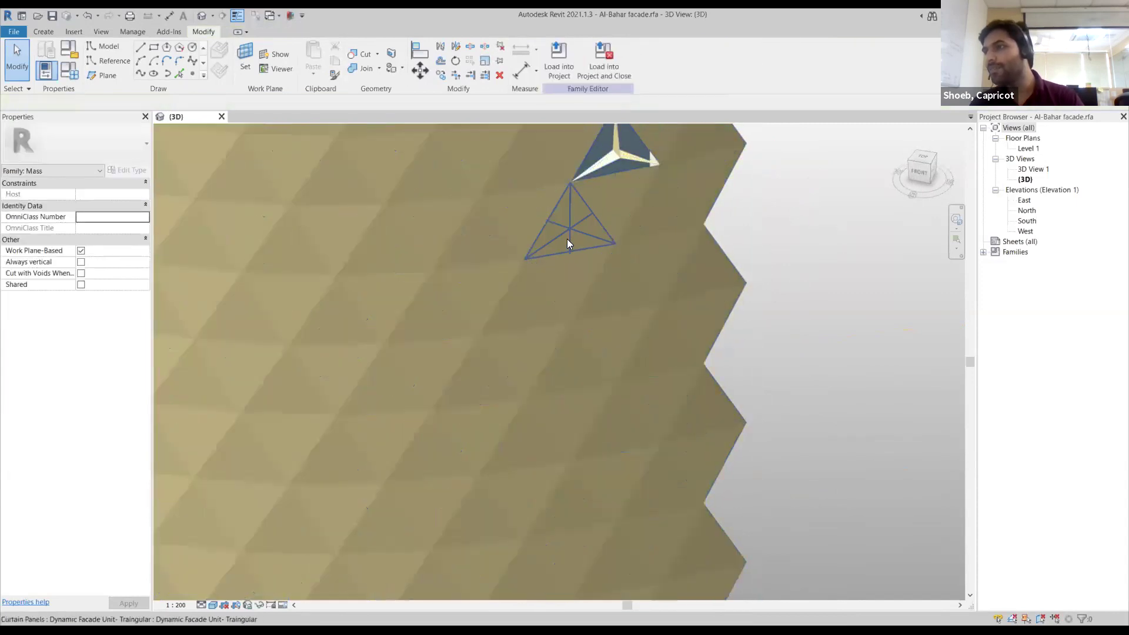
Select six adjoining triangular panels below the opened one and set their Panel Opening to 1
{"action": "left_click", "coordinate": [616, 225]}
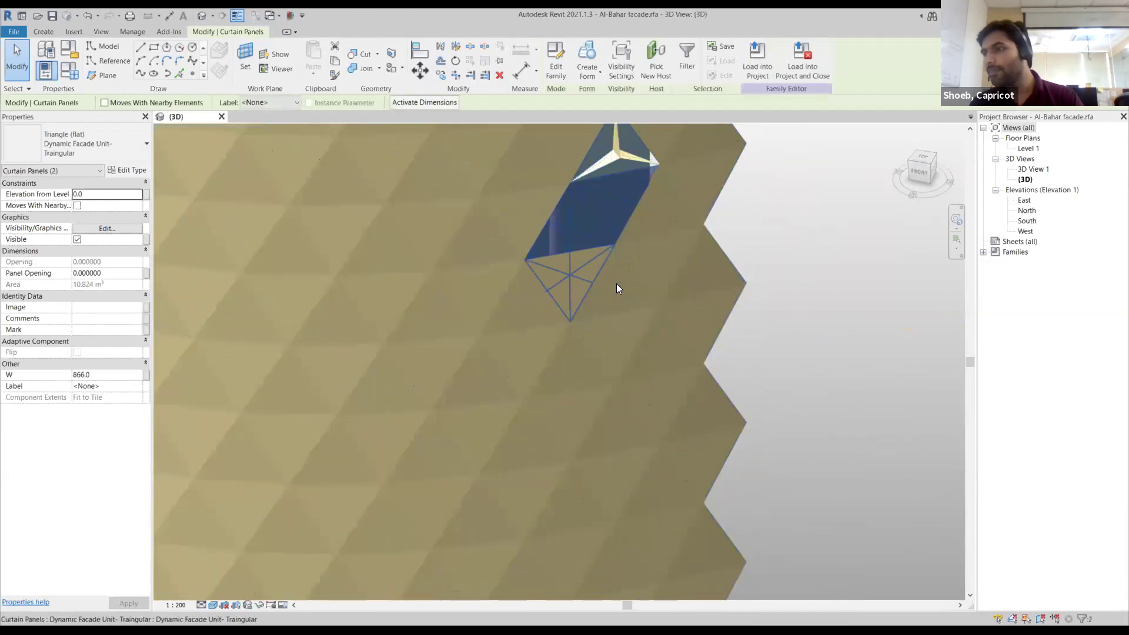
{"action": "left_click", "coordinate": [616, 285], "text": "ctrl"}
{"action": "left_click", "coordinate": [618, 287], "text": "ctrl"}
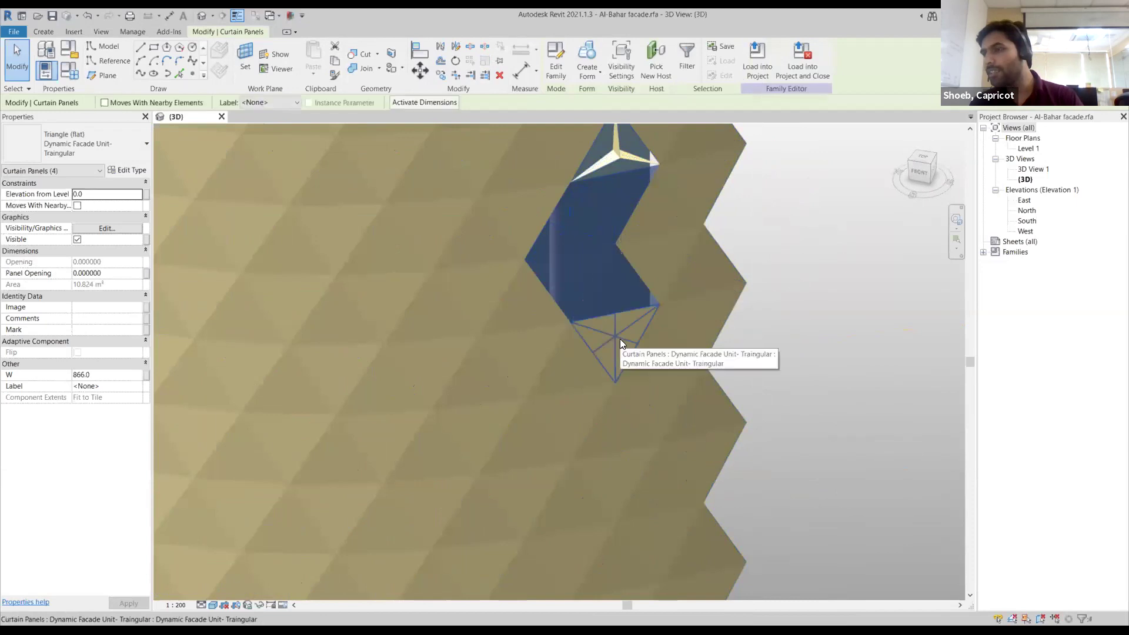
{"action": "left_click", "coordinate": [570, 361], "text": "ctrl"}
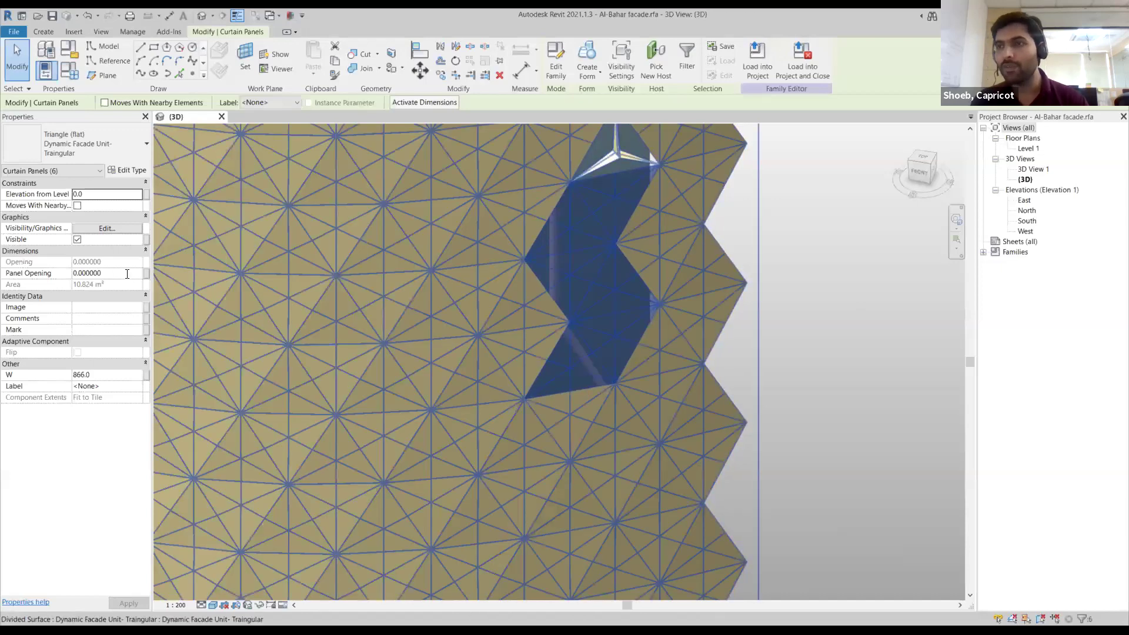
{"action": "left_click", "coordinate": [127, 273]}
{"action": "type", "text": "1"}
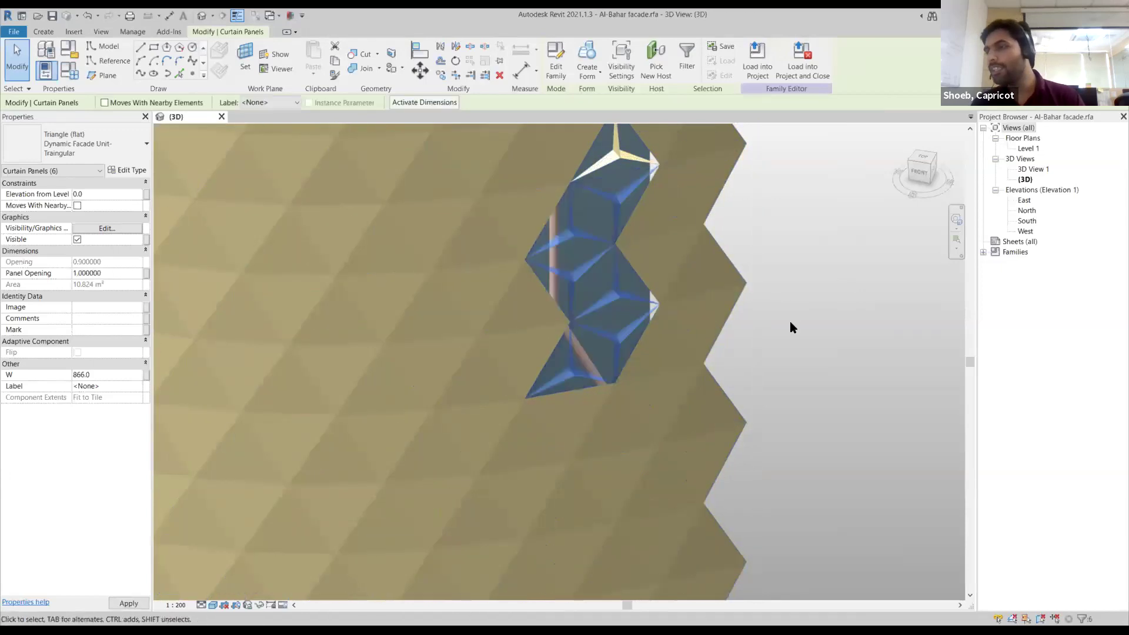
{"action": "left_click", "coordinate": [789, 321]}
Examine the opened panels against the closed ones on the facade from several angles
{"action": "scroll", "coordinate": [790, 321], "scroll_direction": "down", "scroll_amount": 2}
{"action": "scroll", "coordinate": [829, 344], "scroll_direction": "down", "scroll_amount": 2}
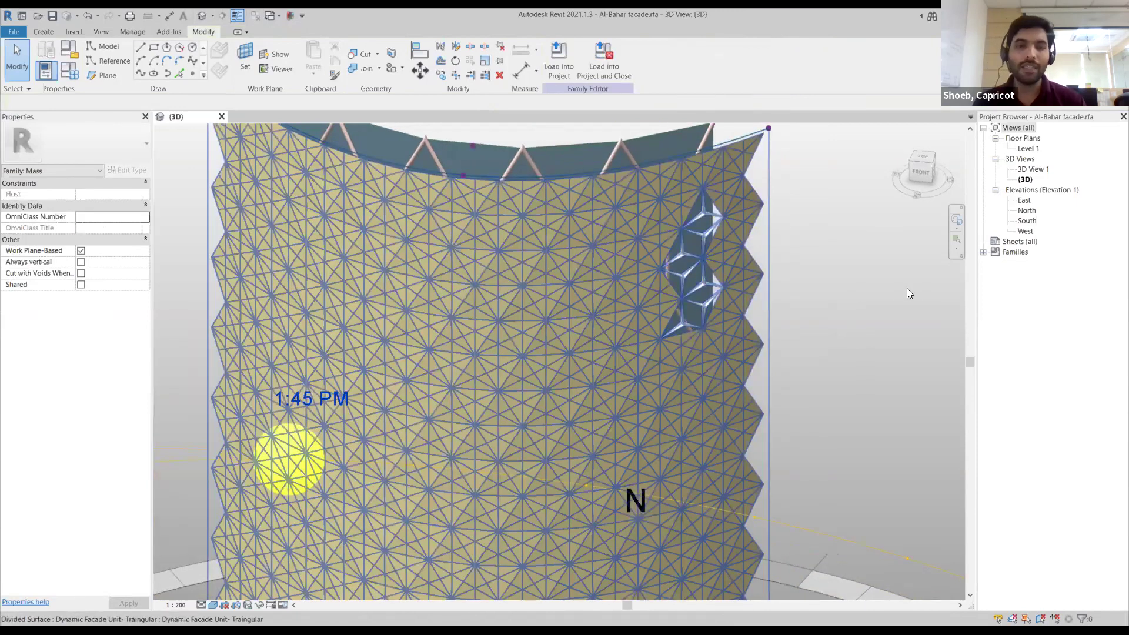
{"action": "scroll", "coordinate": [907, 289], "scroll_direction": "down", "scroll_amount": 2}
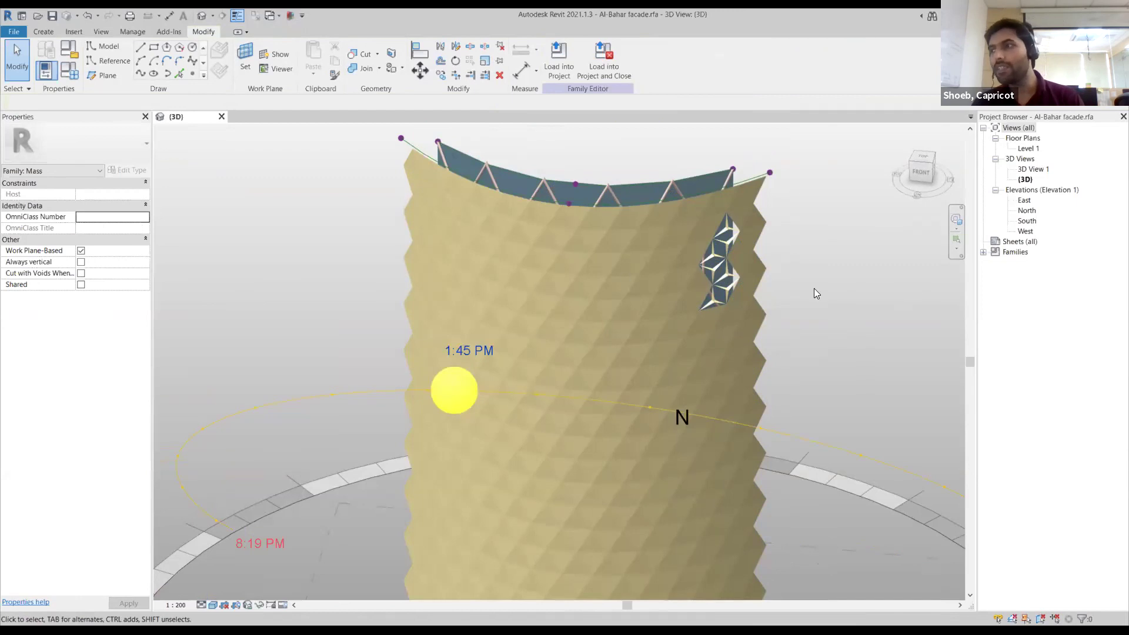
{"action": "mouse_move", "coordinate": [858, 288]}
{"action": "middle_mouse_down", "text": "shift"}
{"action": "mouse_move", "coordinate": [911, 286]}
{"action": "mouse_move", "coordinate": [884, 271]}
{"action": "mouse_move", "coordinate": [865, 284]}
{"action": "mouse_move", "coordinate": [797, 283]}
{"action": "mouse_move", "coordinate": [741, 228]}
{"action": "mouse_move", "coordinate": [788, 230]}
{"action": "mouse_move", "coordinate": [741, 227]}
{"action": "middle_mouse_up", "text": "shift"}
{"action": "scroll", "coordinate": [741, 227], "scroll_direction": "up", "scroll_amount": 4}
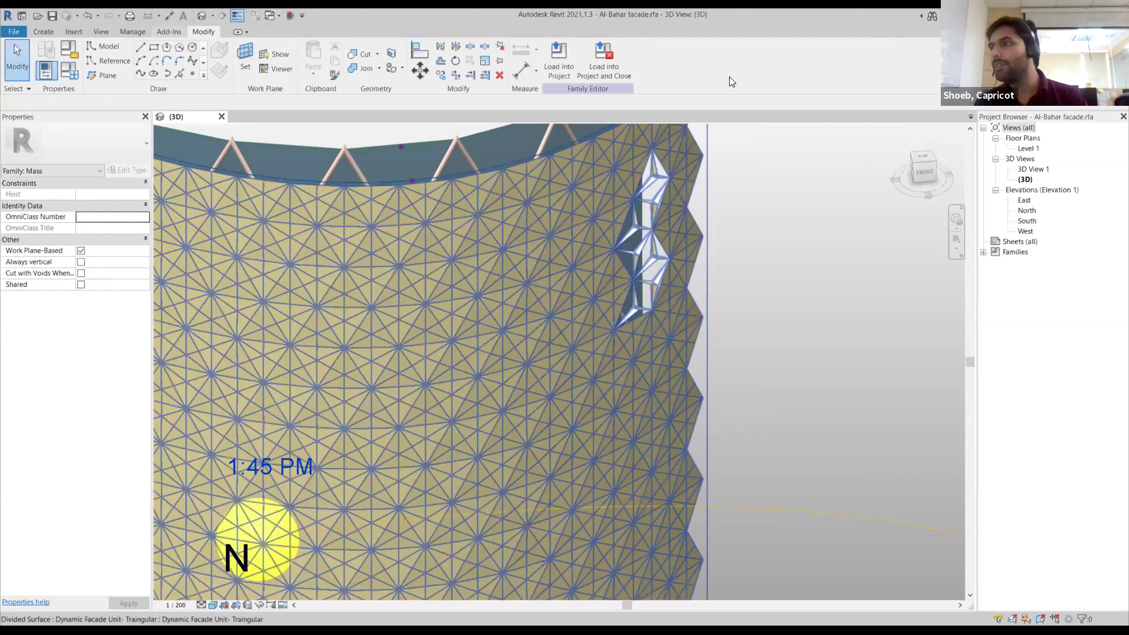
{"action": "scroll", "coordinate": [730, 76], "scroll_direction": "up", "scroll_amount": 2}
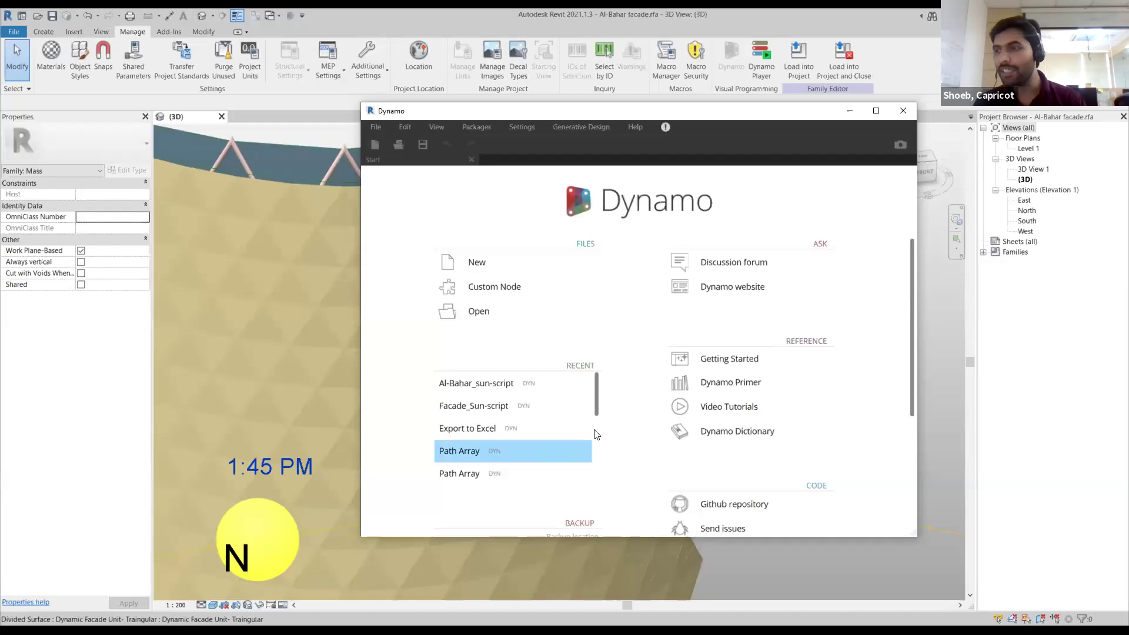
Open the recent Al-Bahar_sun-script graph in Dynamo and move the Dynamo window clear of the facade
{"action": "left_click", "coordinate": [516, 387]}
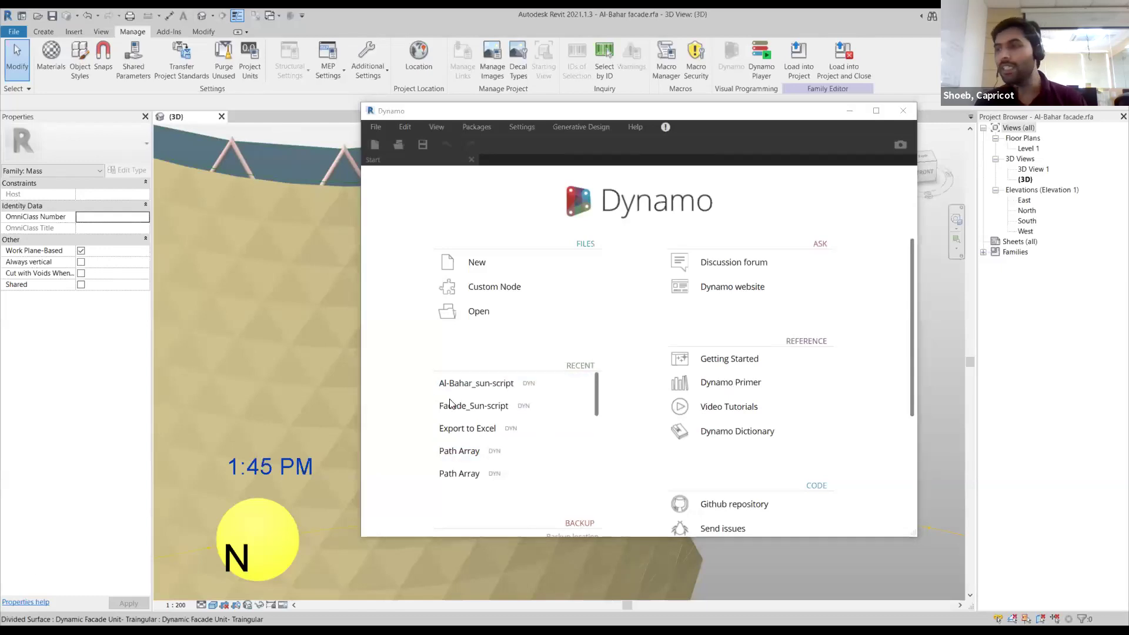
{"action": "left_click", "coordinate": [499, 383]}
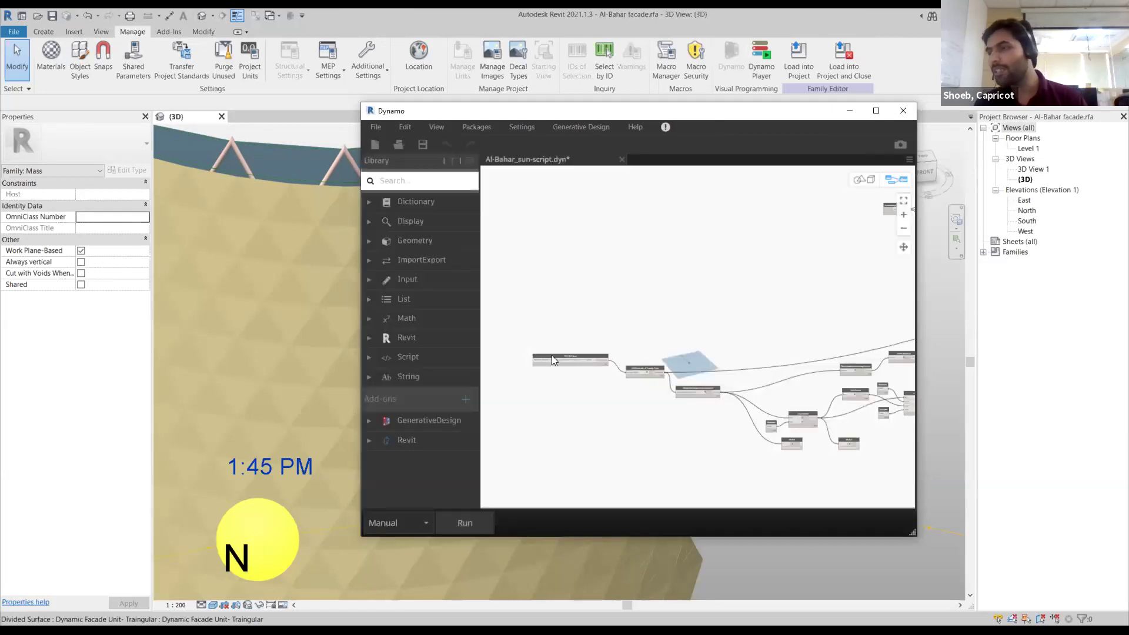
{"action": "scroll", "coordinate": [546, 345], "scroll_direction": "up", "scroll_amount": 5}
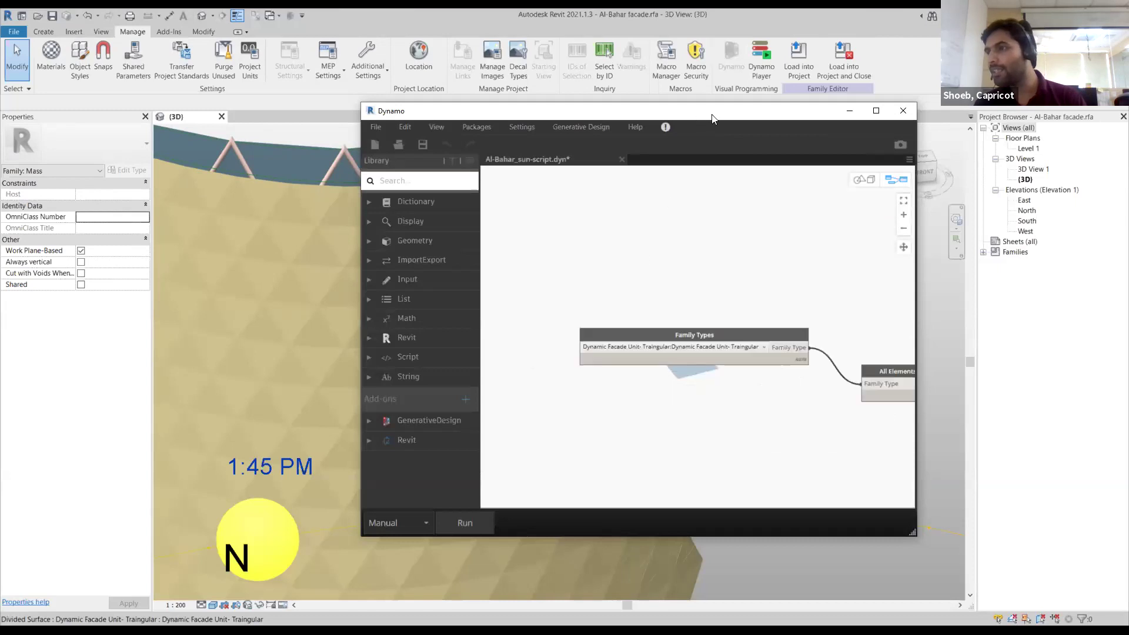
{"action": "left_click_drag", "start_coordinate": [712, 114], "coordinate": [929, 88]}
Select one opened facade panel in Revit and compare its family with the type chosen in the script's Family Types node
{"action": "scroll", "coordinate": [337, 207], "scroll_direction": "down", "scroll_amount": 3}
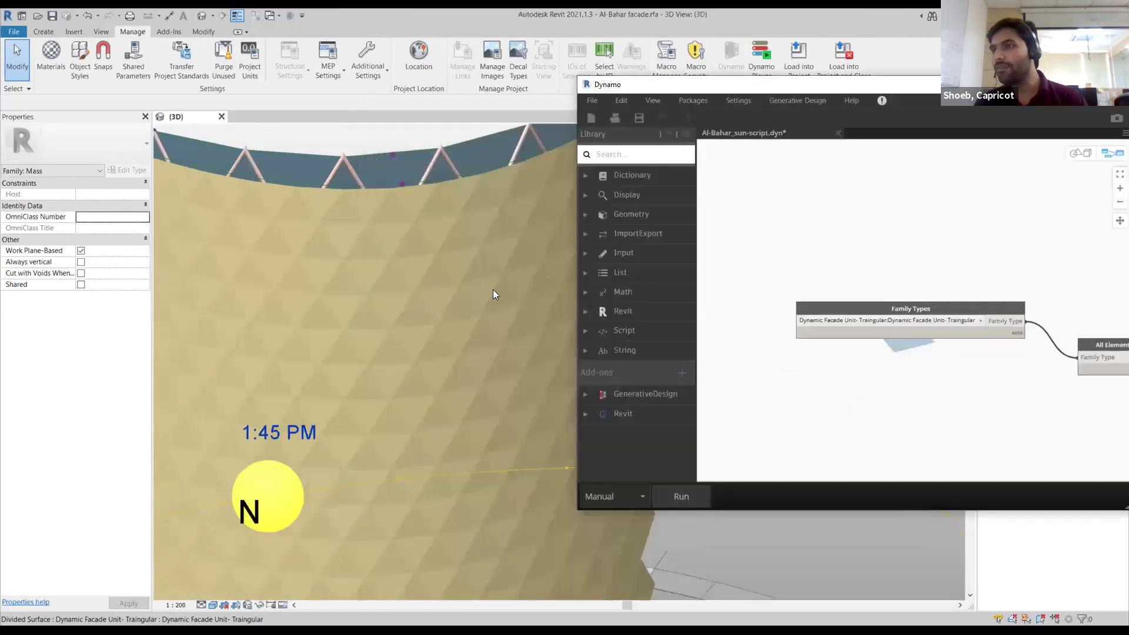
{"action": "scroll", "coordinate": [979, 299], "scroll_direction": "up", "scroll_amount": 1}
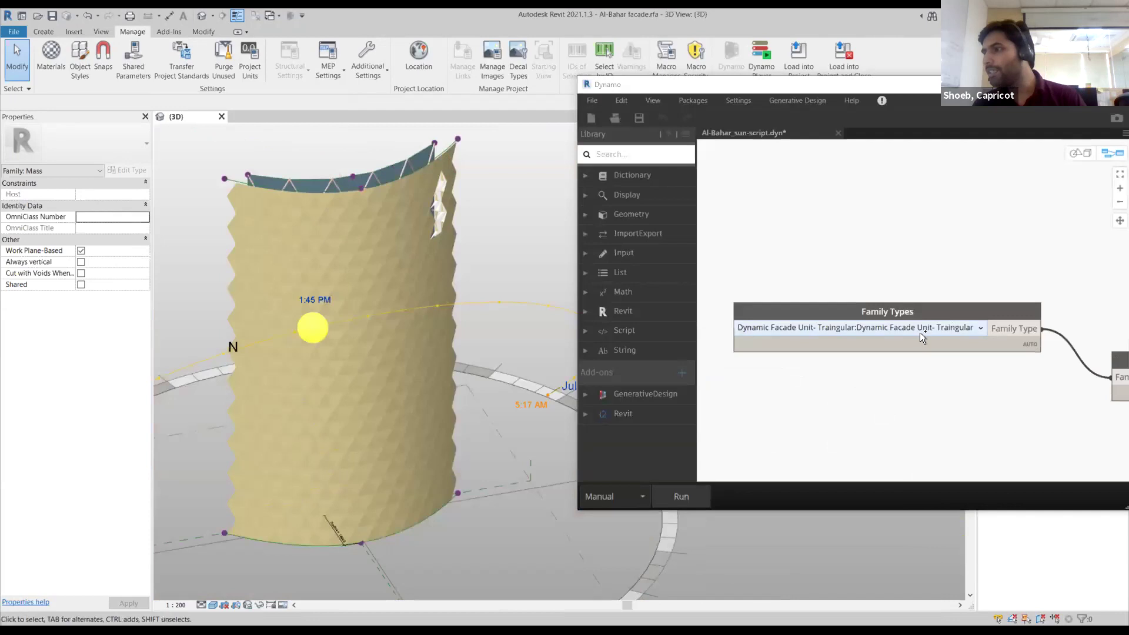
{"action": "middle_click_drag", "start_coordinate": [937, 285], "coordinate": [920, 279]}
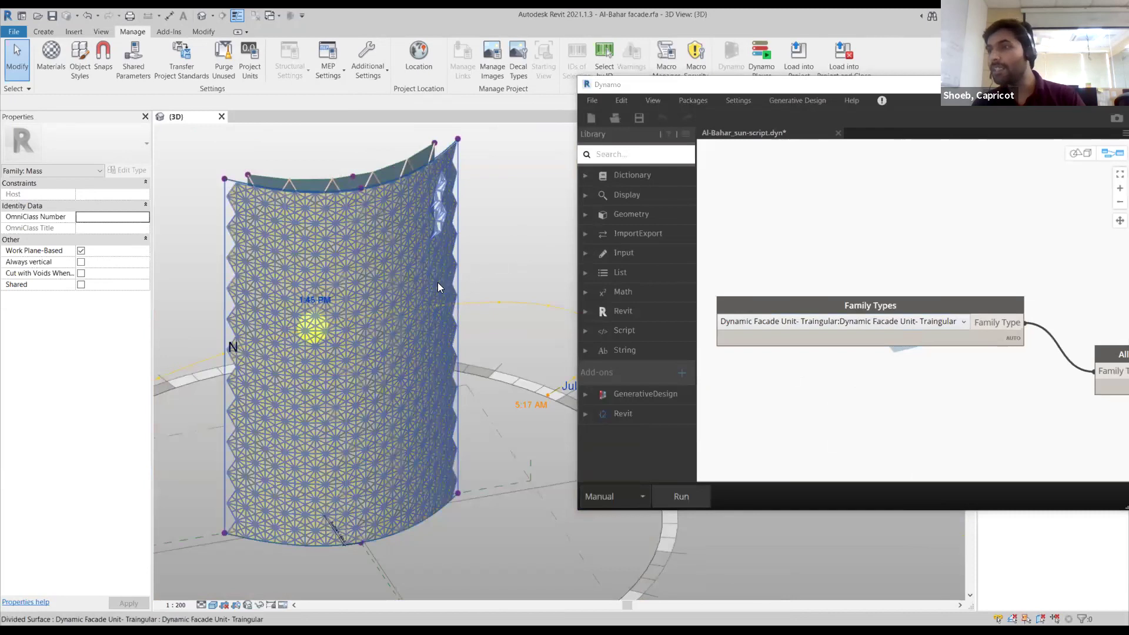
{"action": "scroll", "coordinate": [438, 288], "scroll_direction": "up", "scroll_amount": 3}
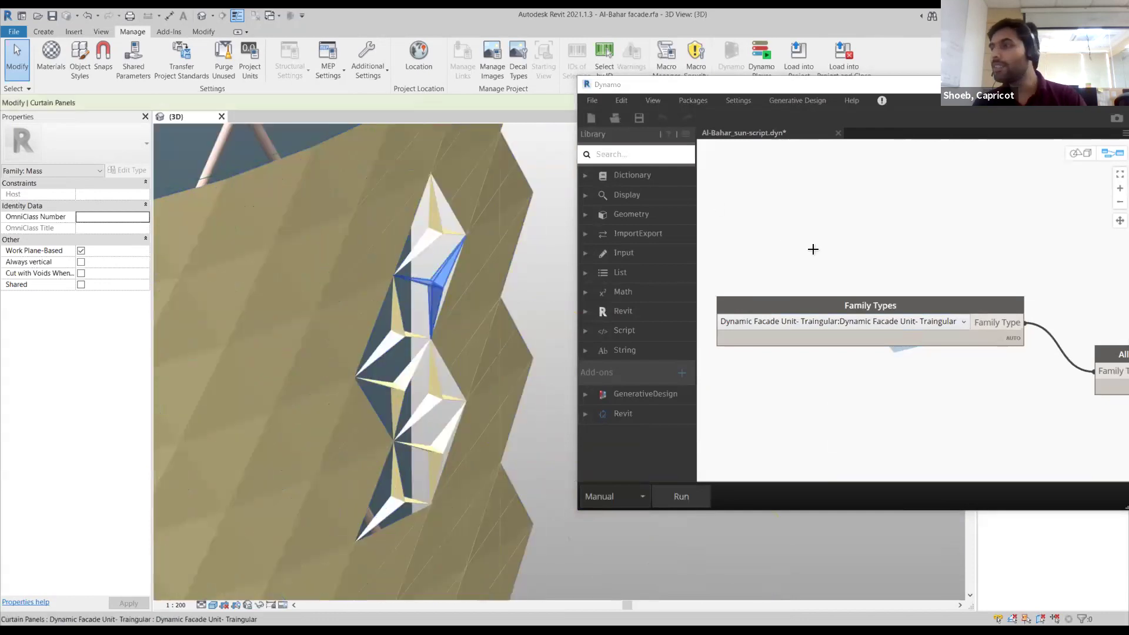
{"action": "middle_click_drag", "start_coordinate": [960, 322], "coordinate": [899, 322]}
{"action": "left_click", "coordinate": [898, 321]}
{"action": "left_click", "coordinate": [911, 119]}
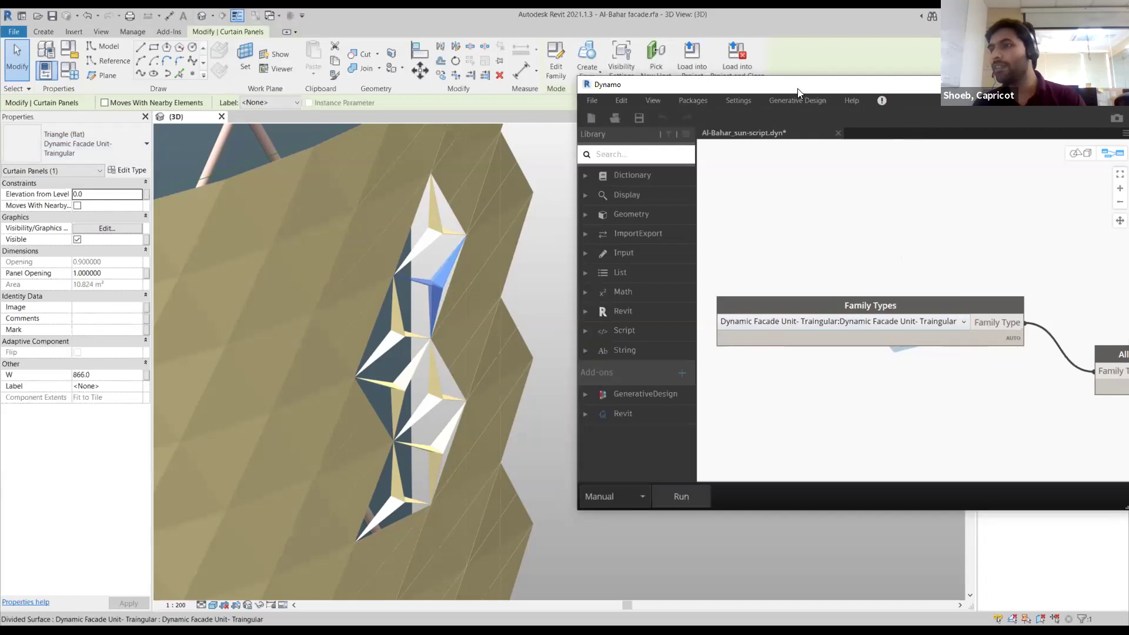
Bring the Dynamo window fully into view and examine the All Elements of Family Type node
{"action": "left_click_drag", "start_coordinate": [800, 91], "coordinate": [696, 91]}
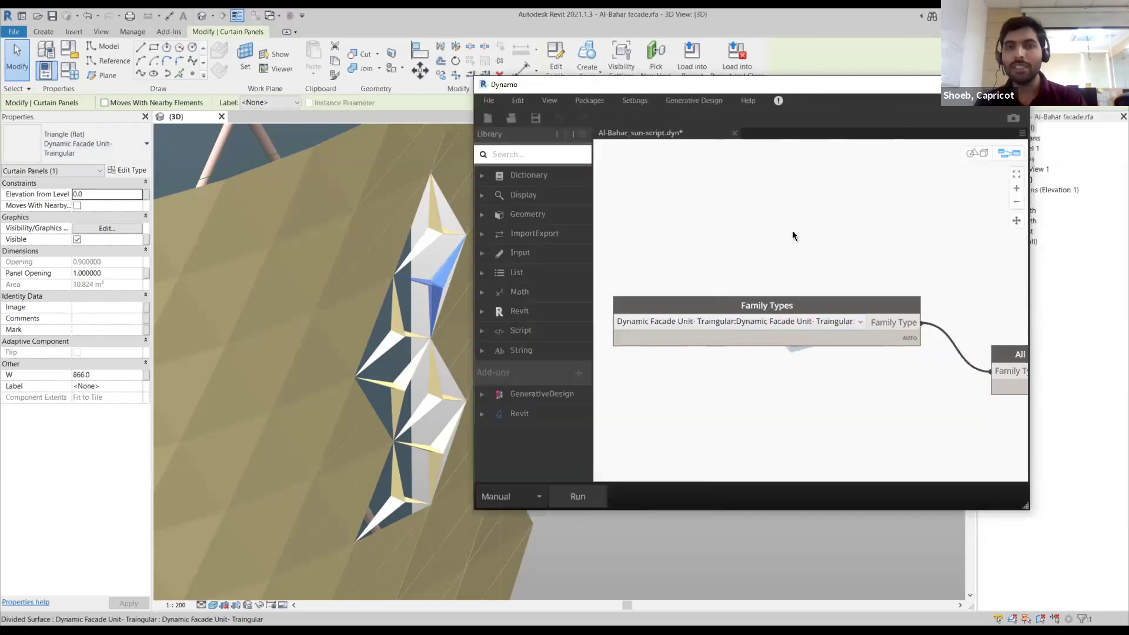
{"action": "scroll", "coordinate": [802, 249], "scroll_direction": "down", "scroll_amount": 2}
{"action": "middle_click_drag", "start_coordinate": [934, 364], "coordinate": [801, 310]}
{"action": "scroll", "coordinate": [801, 309], "scroll_direction": "up", "scroll_amount": 5}
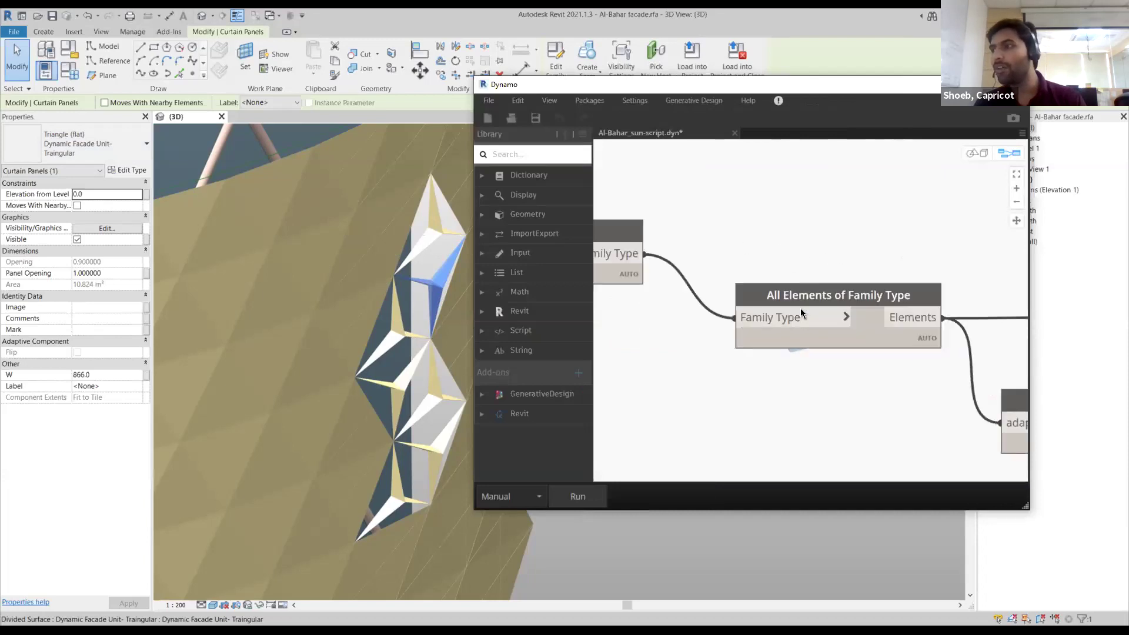
Examine how the All Elements of Family Type node feeds the AdaptiveComponent.Locations node and read the latter's description
{"action": "left_click", "coordinate": [801, 311]}
{"action": "scroll", "coordinate": [801, 311], "scroll_direction": "down", "scroll_amount": 2}
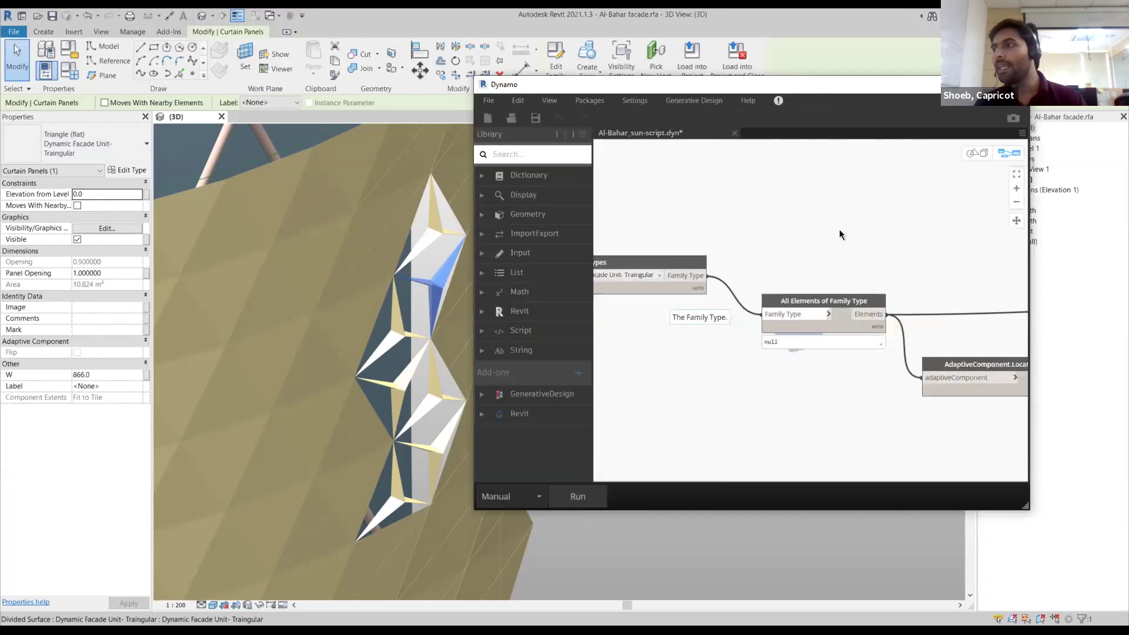
{"action": "middle_click_drag", "start_coordinate": [839, 234], "coordinate": [684, 208]}
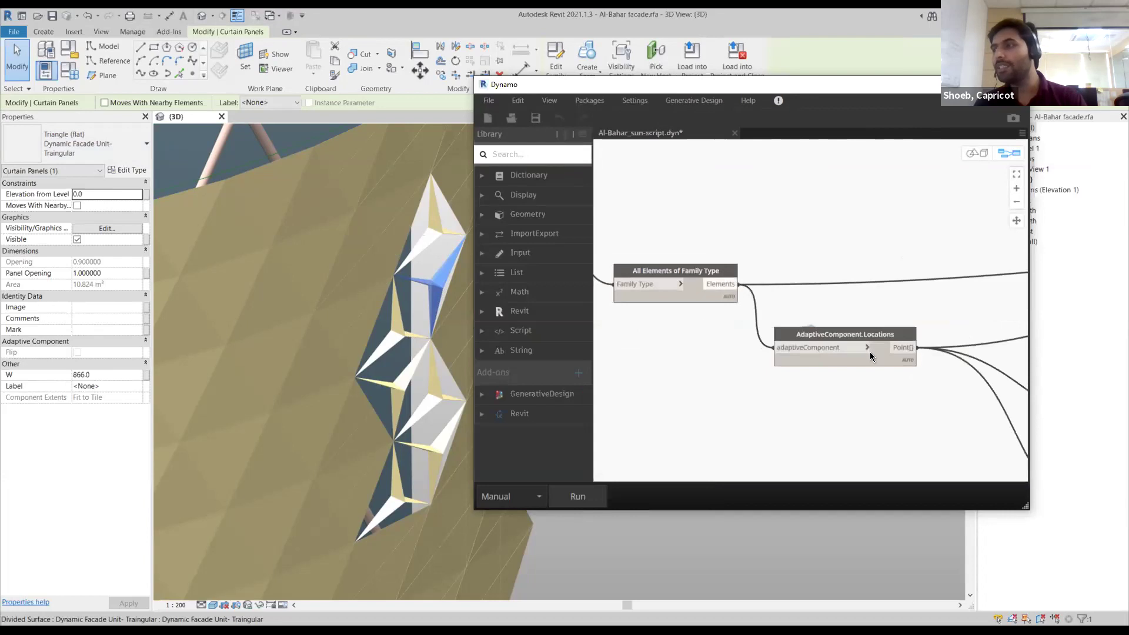
{"action": "scroll", "coordinate": [871, 354], "scroll_direction": "up", "scroll_amount": 3}
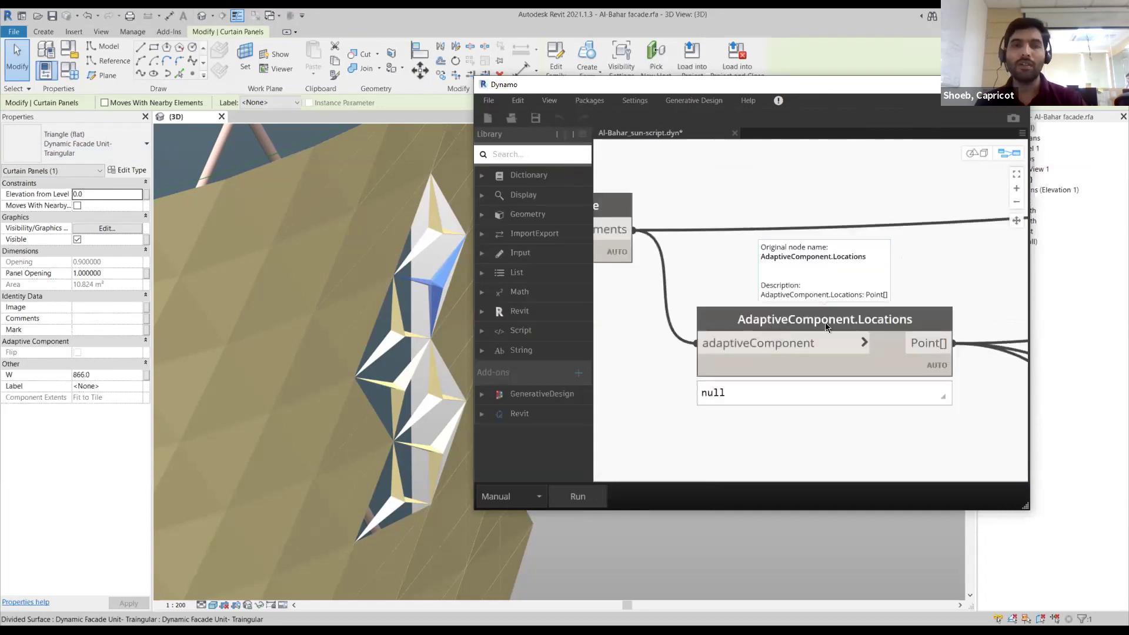
{"action": "scroll", "coordinate": [825, 322], "scroll_direction": "down", "scroll_amount": 3}
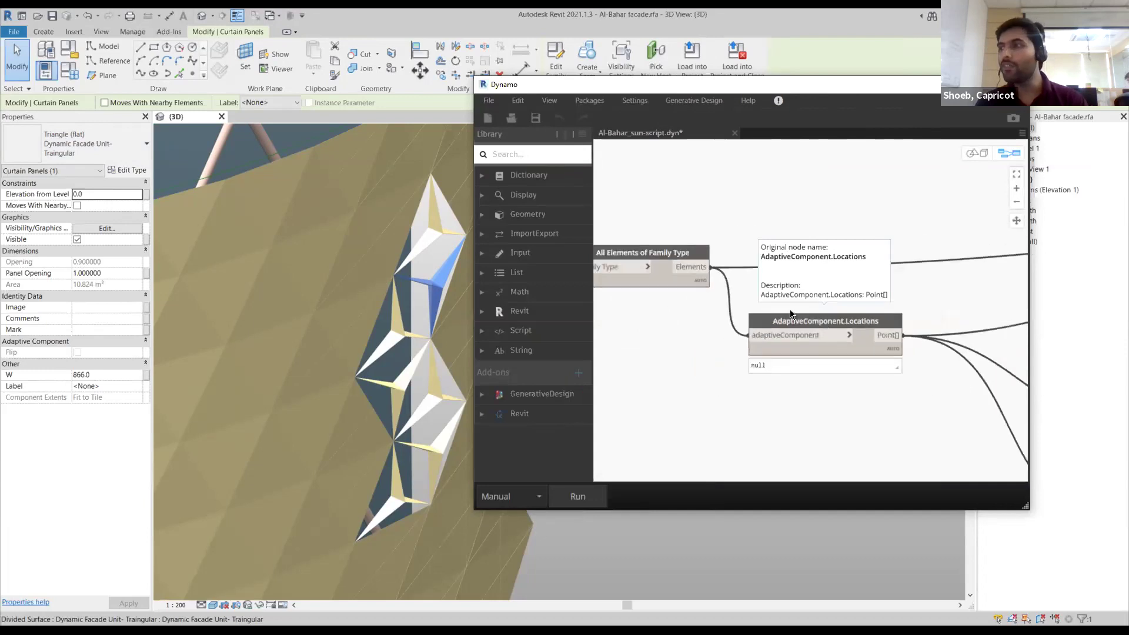
{"action": "scroll", "coordinate": [647, 412], "scroll_direction": "down", "scroll_amount": 1}
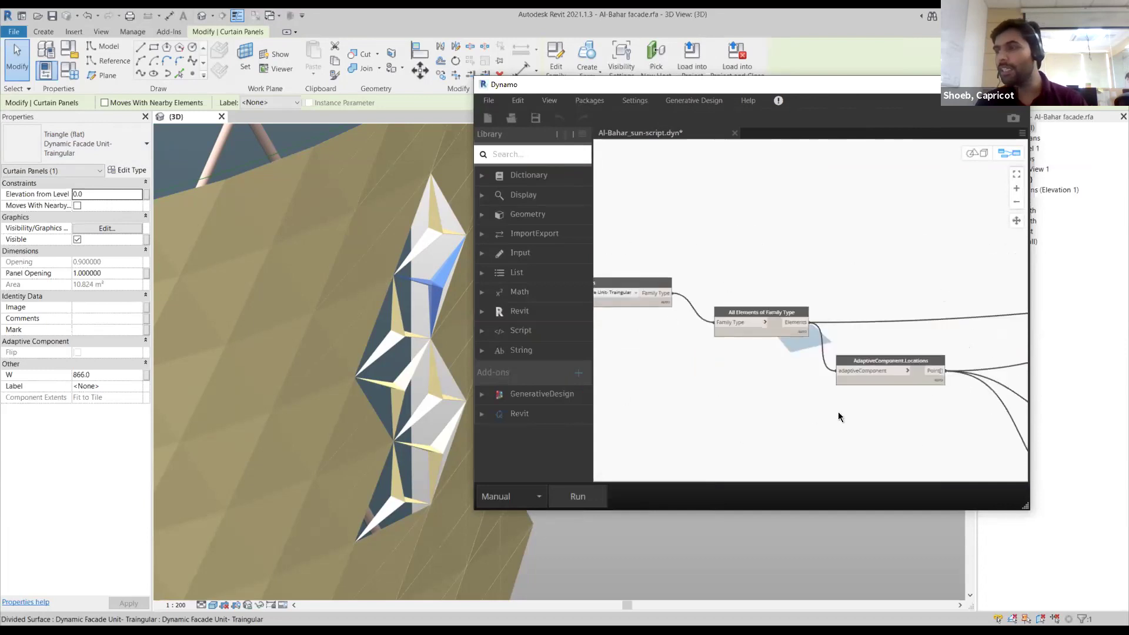
{"action": "scroll", "coordinate": [871, 353], "scroll_direction": "down", "scroll_amount": 2}
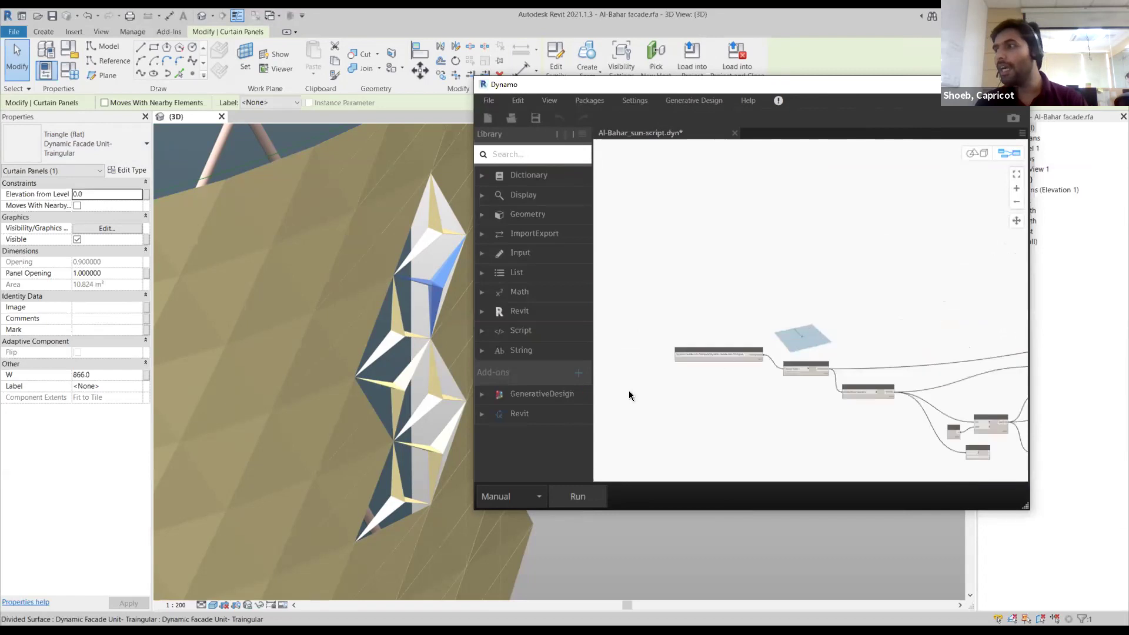
Examine the SunSettings.Current node and its connected Azimuth, Altitude and SunDirection nodes, including the SunDirection description
{"action": "scroll", "coordinate": [708, 294], "scroll_direction": "up", "scroll_amount": 2}
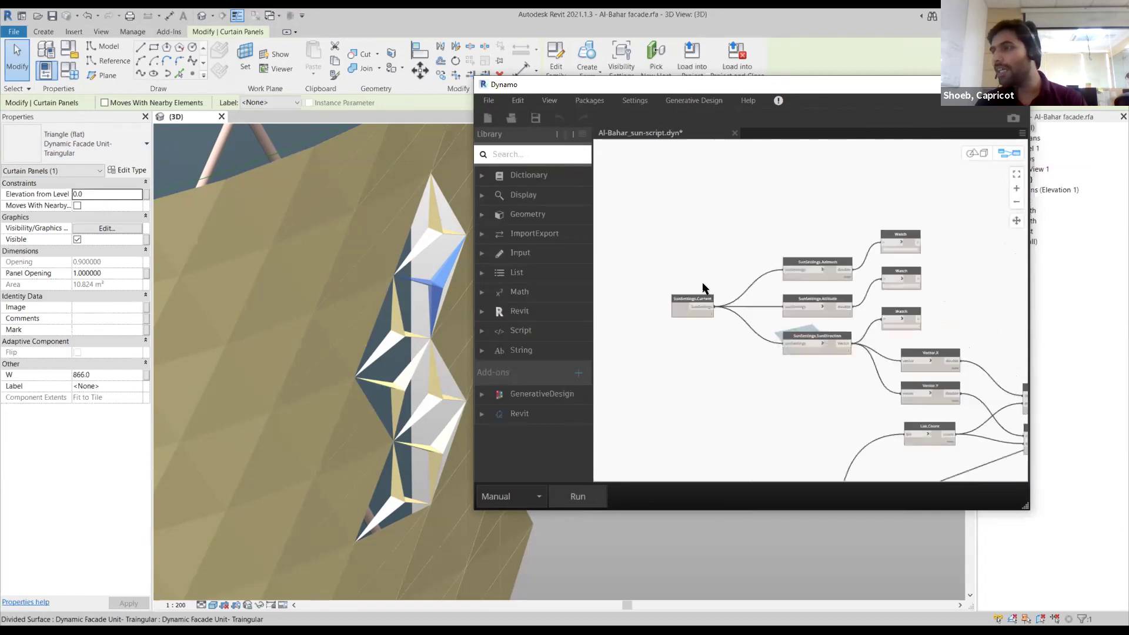
{"action": "scroll", "coordinate": [713, 321], "scroll_direction": "up", "scroll_amount": 2}
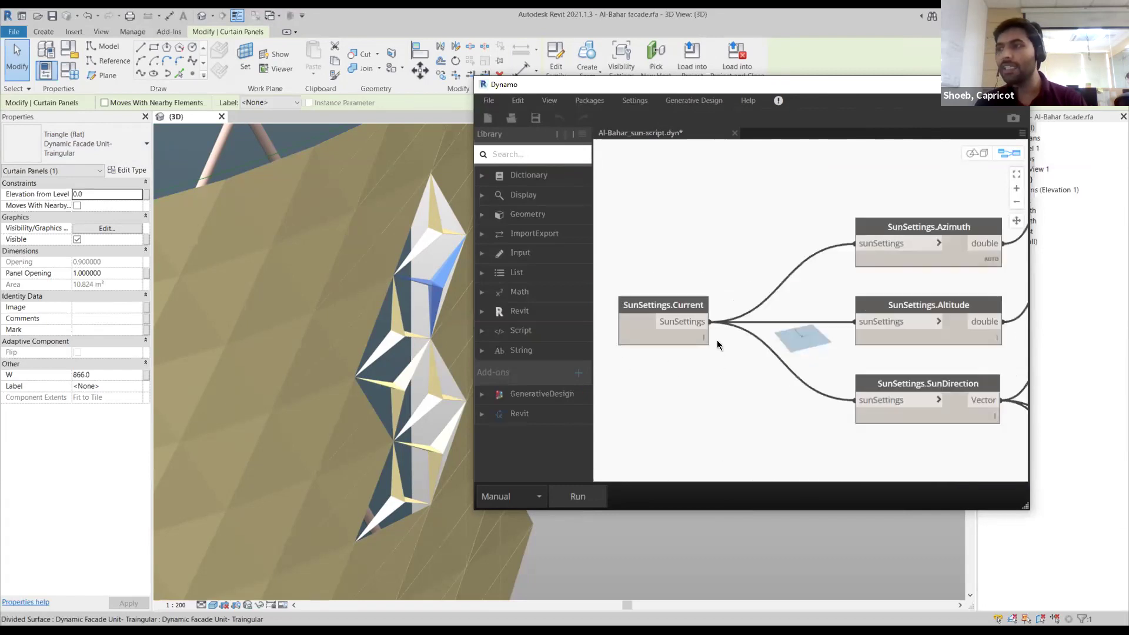
{"action": "left_click", "coordinate": [718, 344]}
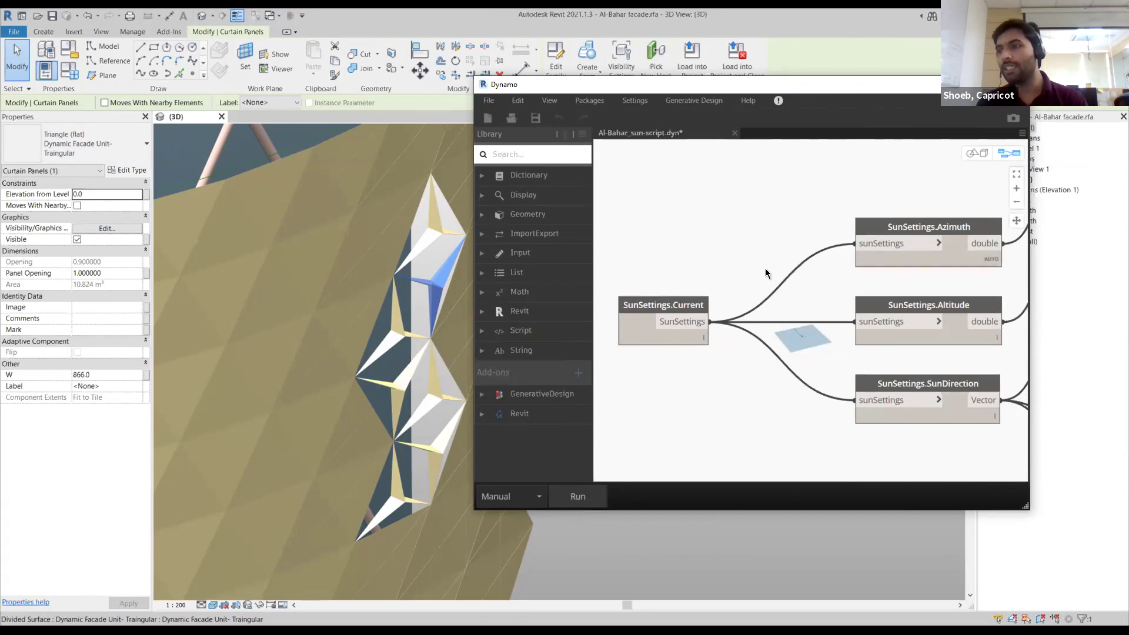
{"action": "middle_click_drag", "start_coordinate": [766, 273], "coordinate": [713, 272]}
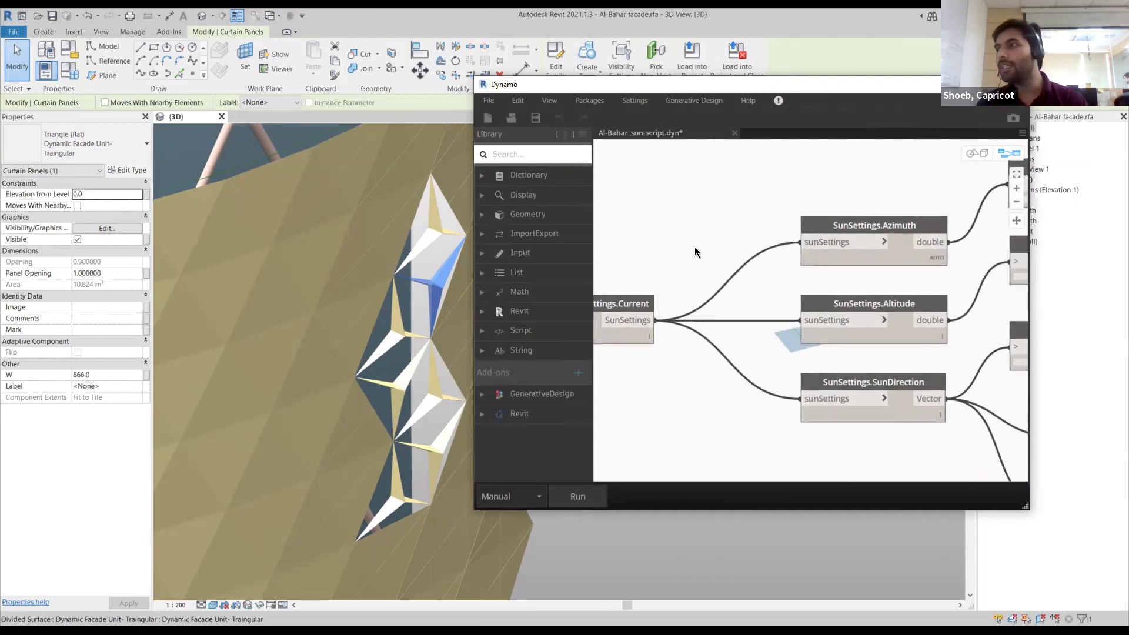
{"action": "middle_click_drag", "start_coordinate": [819, 246], "coordinate": [806, 250]}
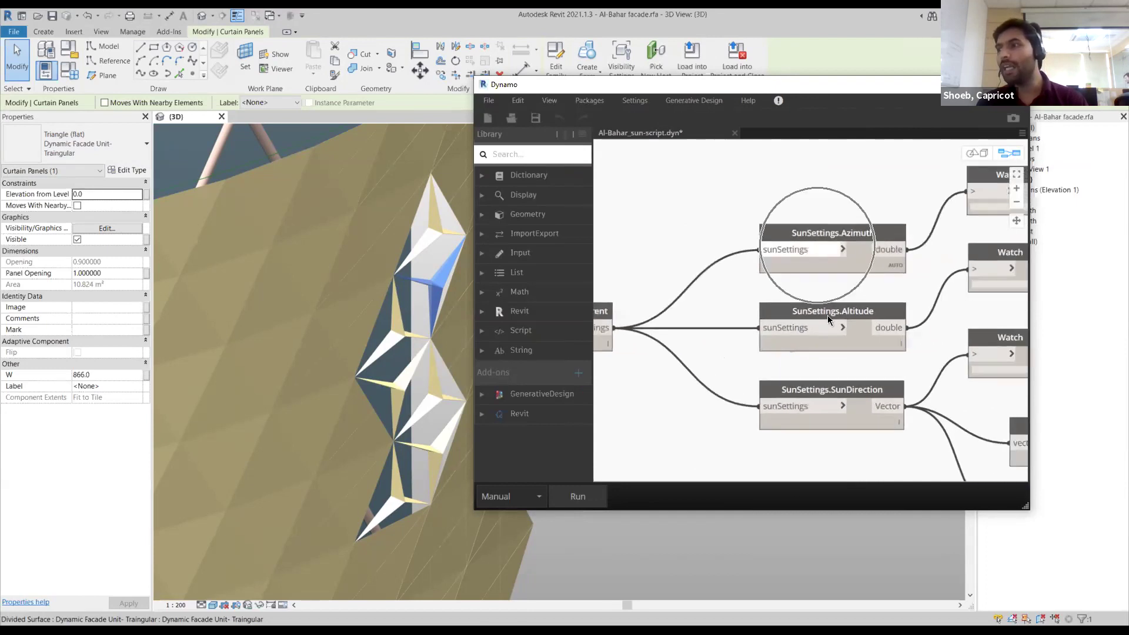
{"action": "mouse_move", "coordinate": [830, 387]}
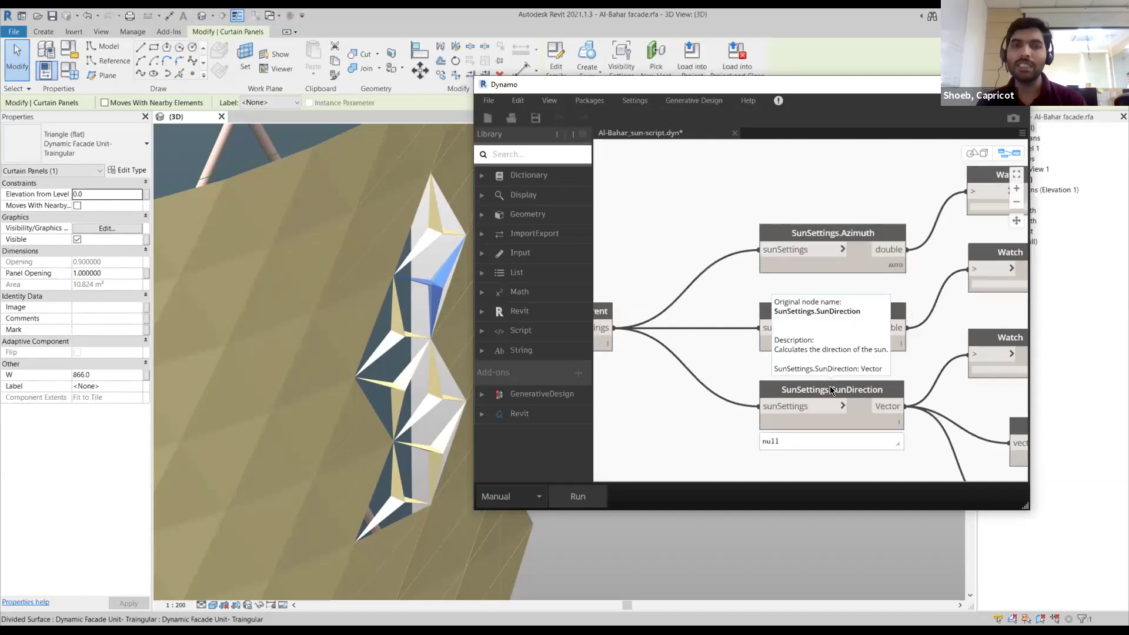
{"action": "scroll", "coordinate": [830, 386], "scroll_direction": "down", "scroll_amount": 1}
{"action": "middle_click_drag", "start_coordinate": [849, 406], "coordinate": [749, 306]}
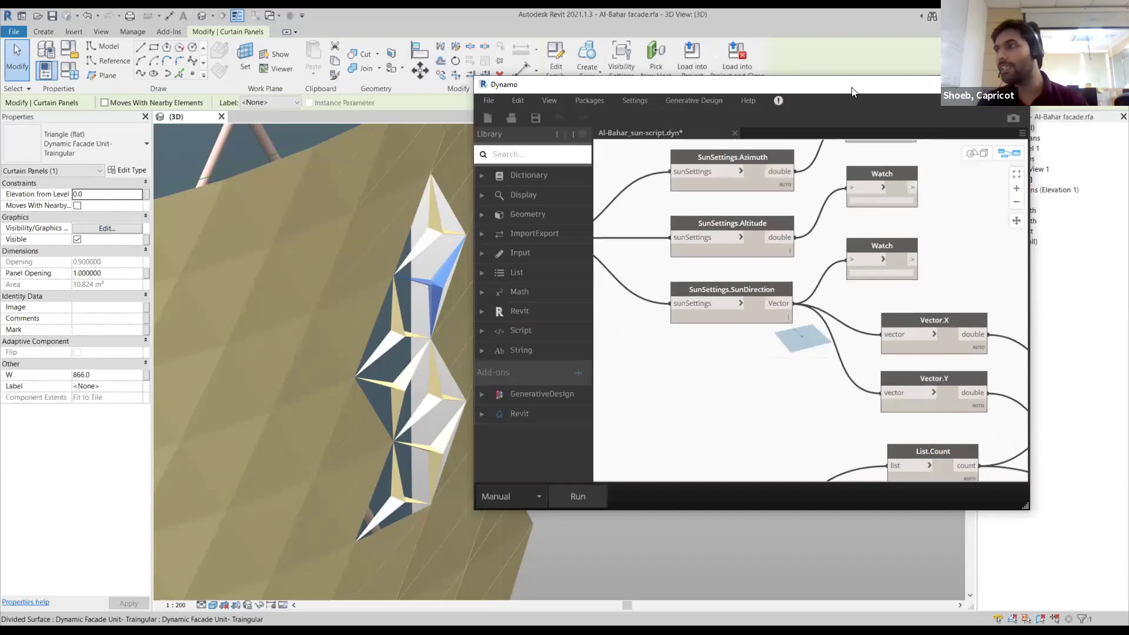
Uncover empty space beside the Dynamo window and annotate it with a solid orange circle and a blue ellipse above it
{"action": "left_click_drag", "start_coordinate": [772, 88], "coordinate": [289, 140]}
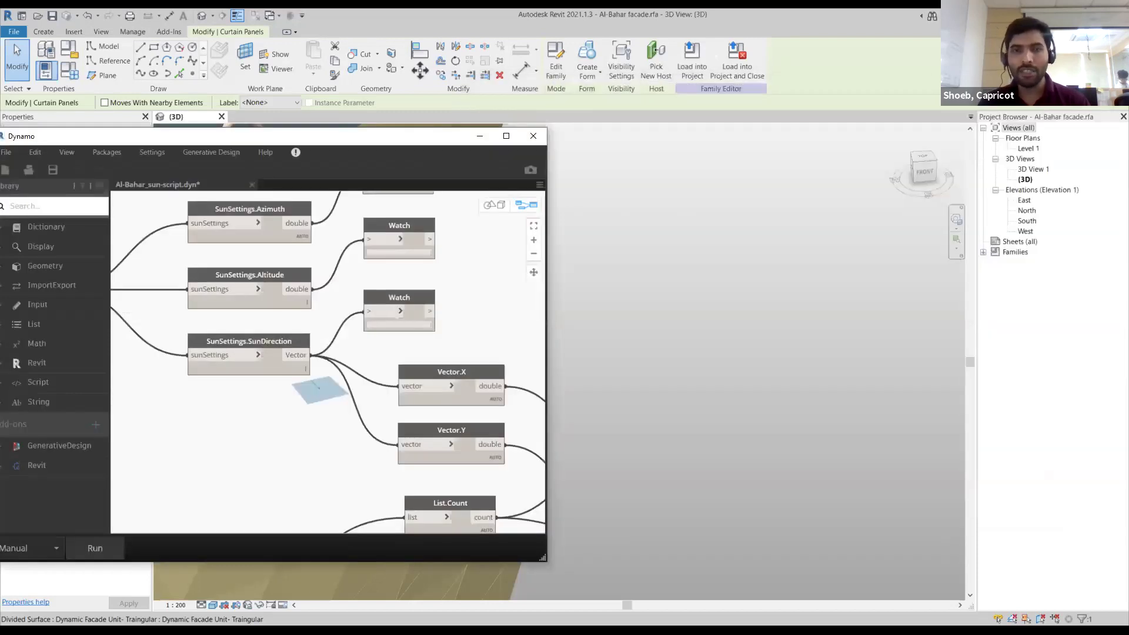
{"action": "key", "text": "alt+Tab"}
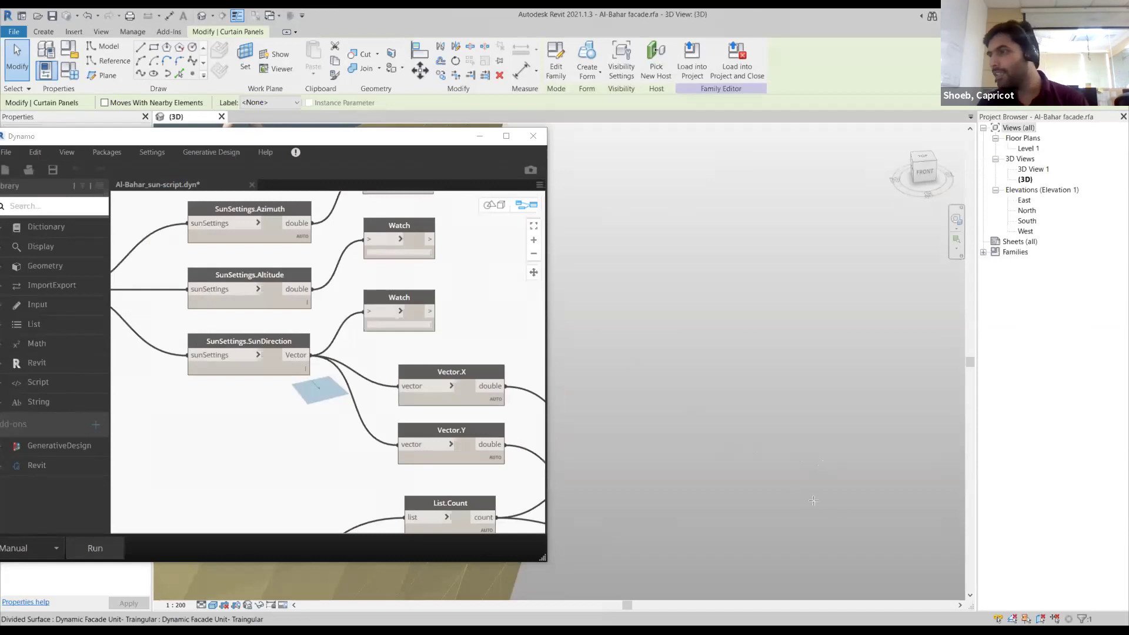
{"action": "mouse_move", "coordinate": [861, 536]}
{"action": "left_mouse_down"}
{"action": "mouse_move", "coordinate": [747, 448]}
{"action": "mouse_move", "coordinate": [737, 412]}
{"action": "mouse_move", "coordinate": [788, 496]}
{"action": "left_mouse_up"}
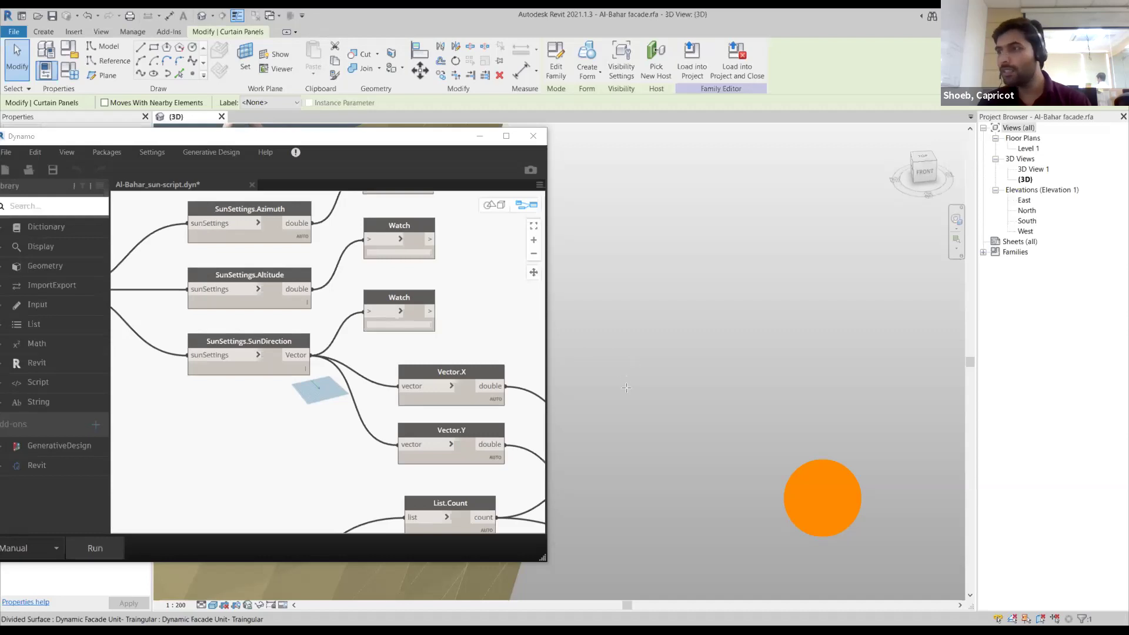
{"action": "left_click", "coordinate": [621, 371]}
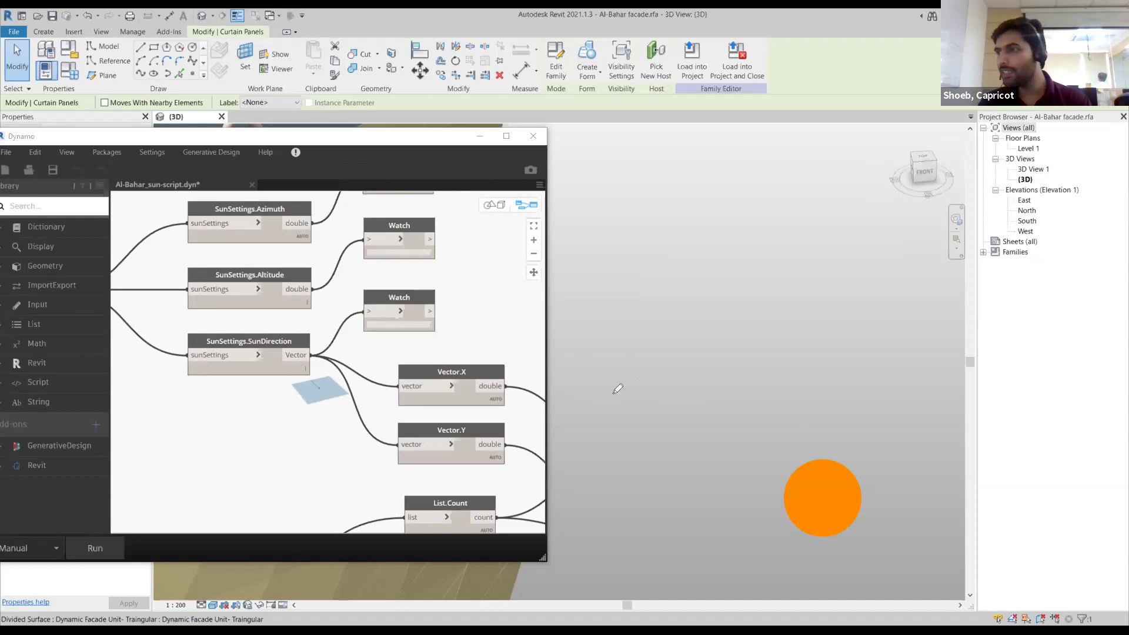
{"action": "left_click_drag", "start_coordinate": [647, 381], "coordinate": [766, 405]}
{"action": "left_click_drag", "start_coordinate": [863, 389], "coordinate": [915, 354]}
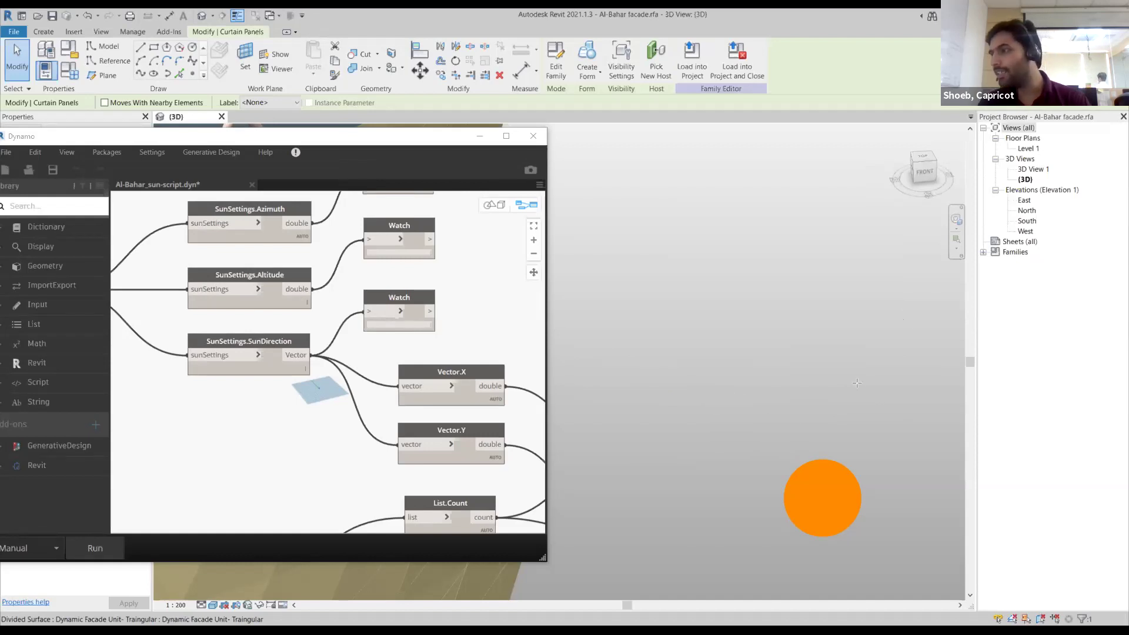
{"action": "mouse_move", "coordinate": [804, 331]}
{"action": "left_mouse_down"}
{"action": "mouse_move", "coordinate": [758, 310]}
{"action": "mouse_move", "coordinate": [729, 320]}
{"action": "mouse_move", "coordinate": [689, 291]}
{"action": "left_mouse_up"}
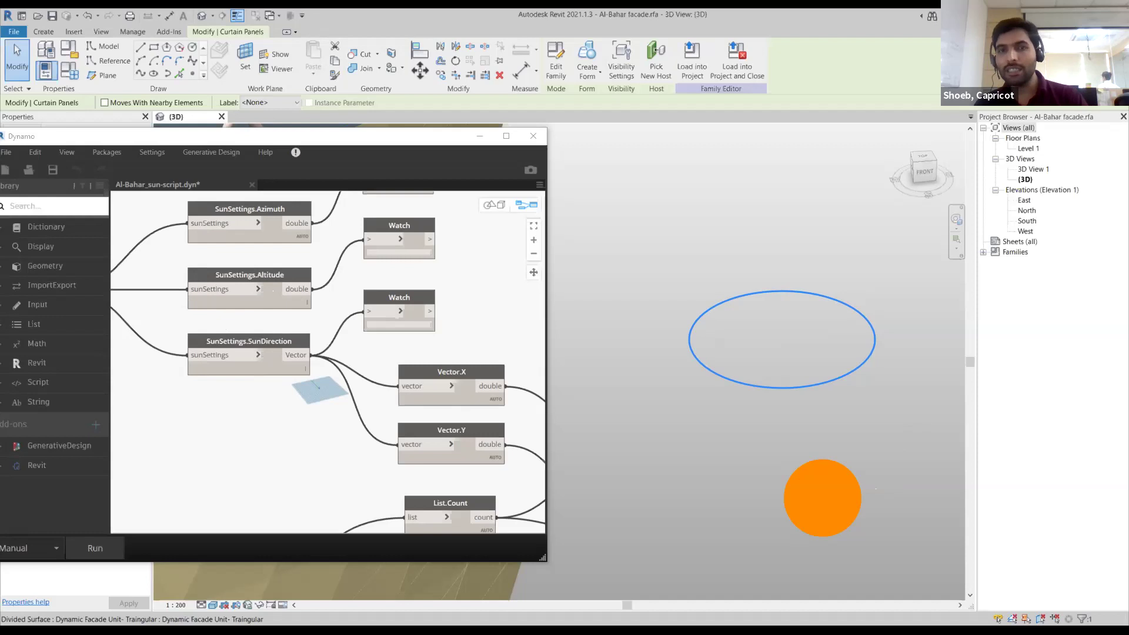
Draw three yellow arrows from the orange circle to the near edge of the blue ellipse as sun rays
{"action": "mouse_move", "coordinate": [820, 463]}
{"action": "left_mouse_down"}
{"action": "mouse_move", "coordinate": [788, 384]}
{"action": "mouse_move", "coordinate": [816, 385]}
{"action": "left_mouse_up"}
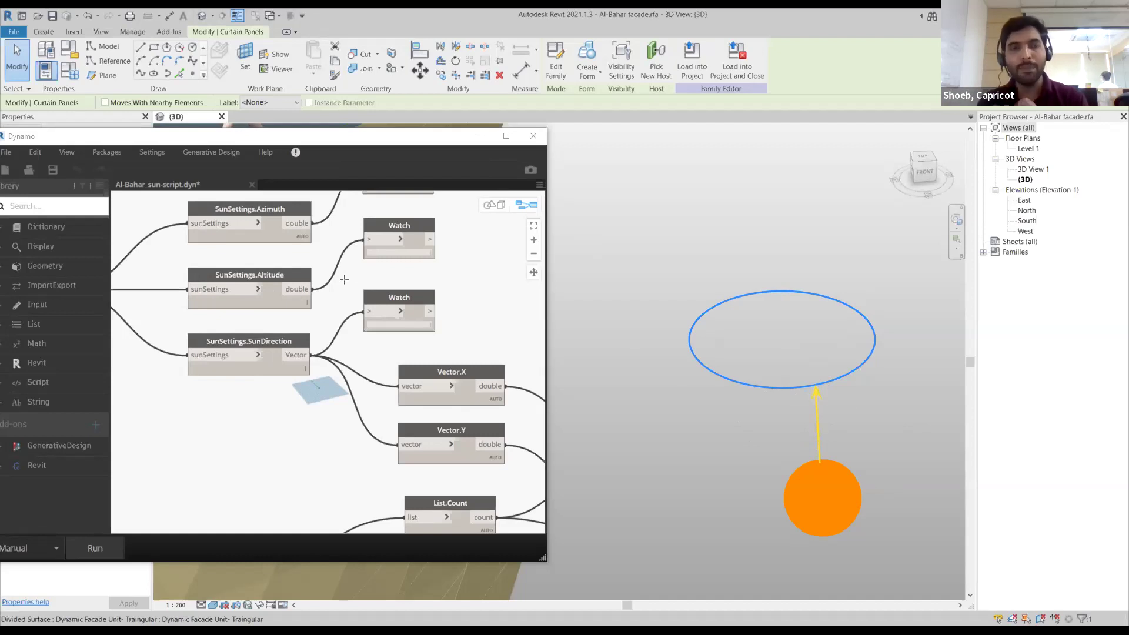
{"action": "left_click_drag", "start_coordinate": [355, 138], "coordinate": [462, 284]}
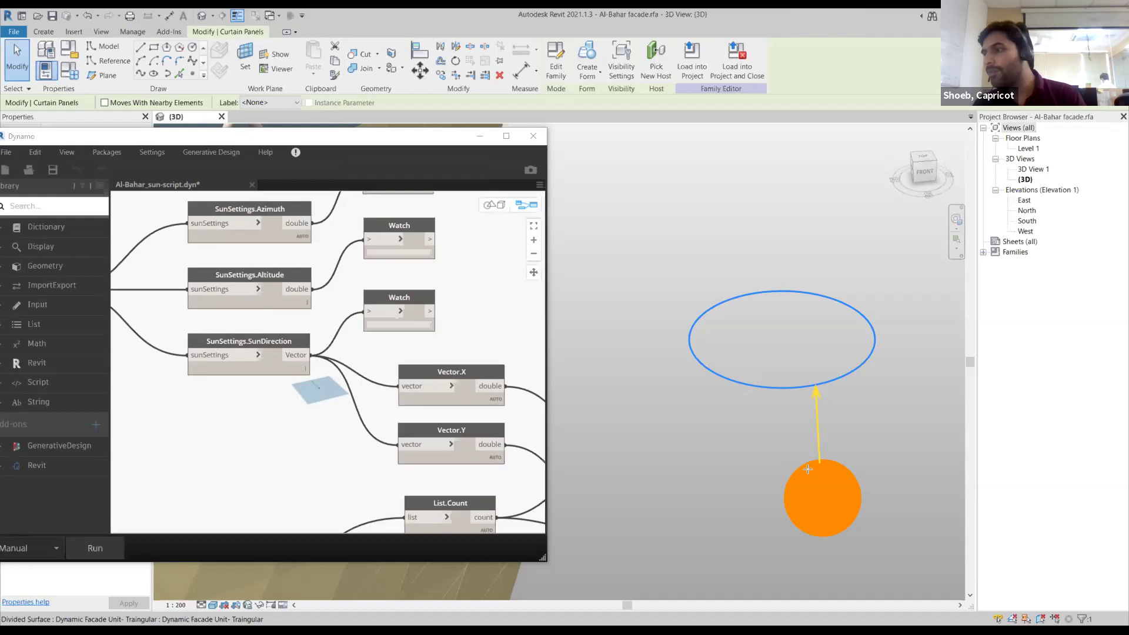
{"action": "left_click_drag", "start_coordinate": [808, 468], "coordinate": [749, 391]}
{"action": "left_click_drag", "start_coordinate": [850, 469], "coordinate": [872, 364]}
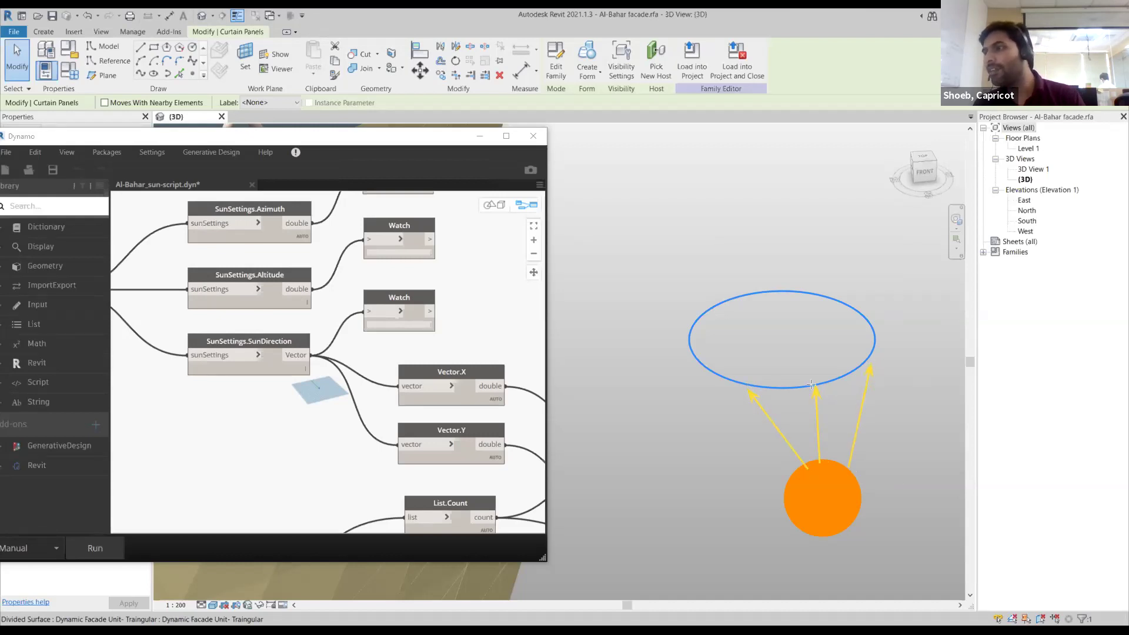
Draw magenta arrows pointing outward along the ellipse's sun-facing edge as surface normals, and clear the screen annotations
{"action": "key", "text": "ctrl"}
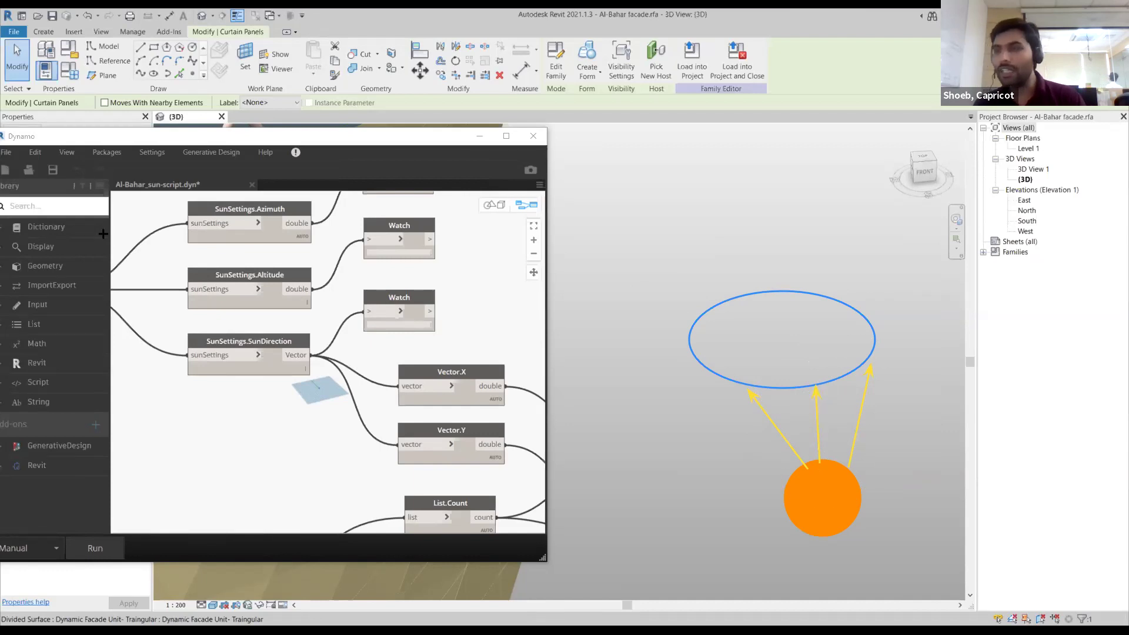
{"action": "mouse_move", "coordinate": [807, 384]}
{"action": "left_mouse_down"}
{"action": "mouse_move", "coordinate": [813, 424]}
{"action": "mouse_move", "coordinate": [833, 393]}
{"action": "mouse_move", "coordinate": [837, 404]}
{"action": "mouse_move", "coordinate": [870, 393]}
{"action": "left_mouse_up"}
{"action": "left_click_drag", "start_coordinate": [779, 388], "coordinate": [773, 422]}
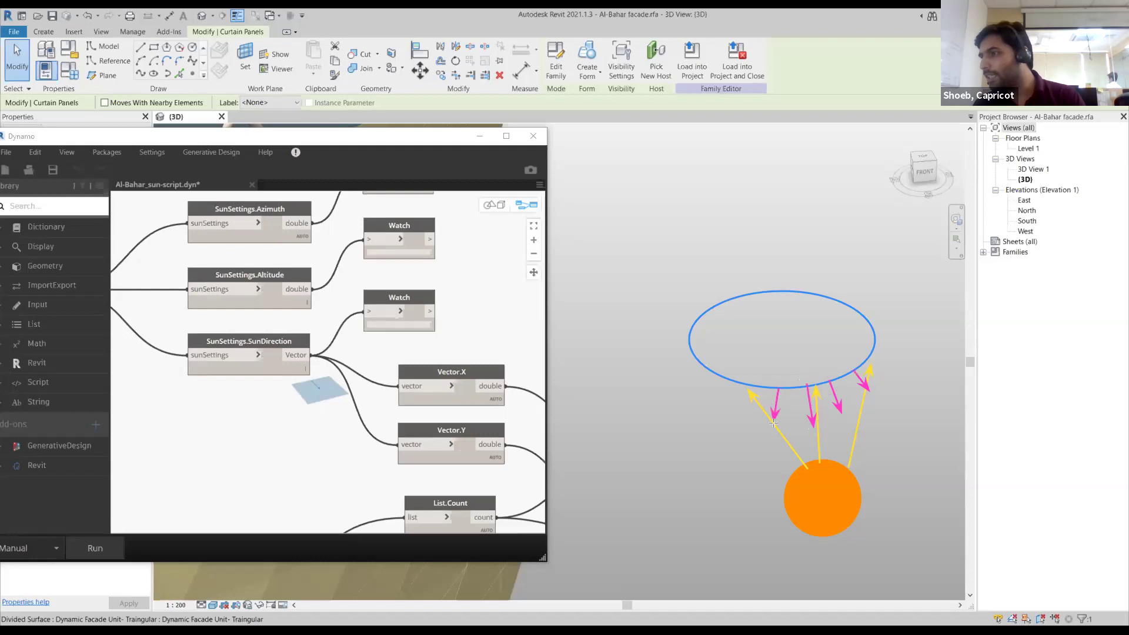
{"action": "left_click_drag", "start_coordinate": [743, 386], "coordinate": [730, 418]}
{"action": "left_click_drag", "start_coordinate": [714, 374], "coordinate": [691, 397]}
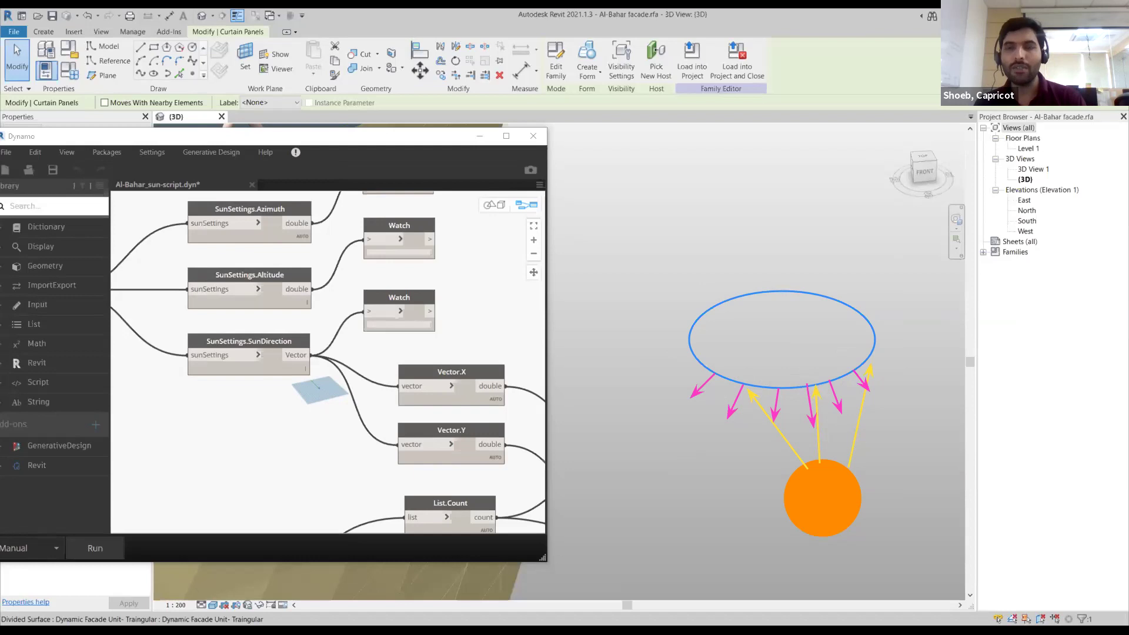
{"action": "key", "text": "Escape"}
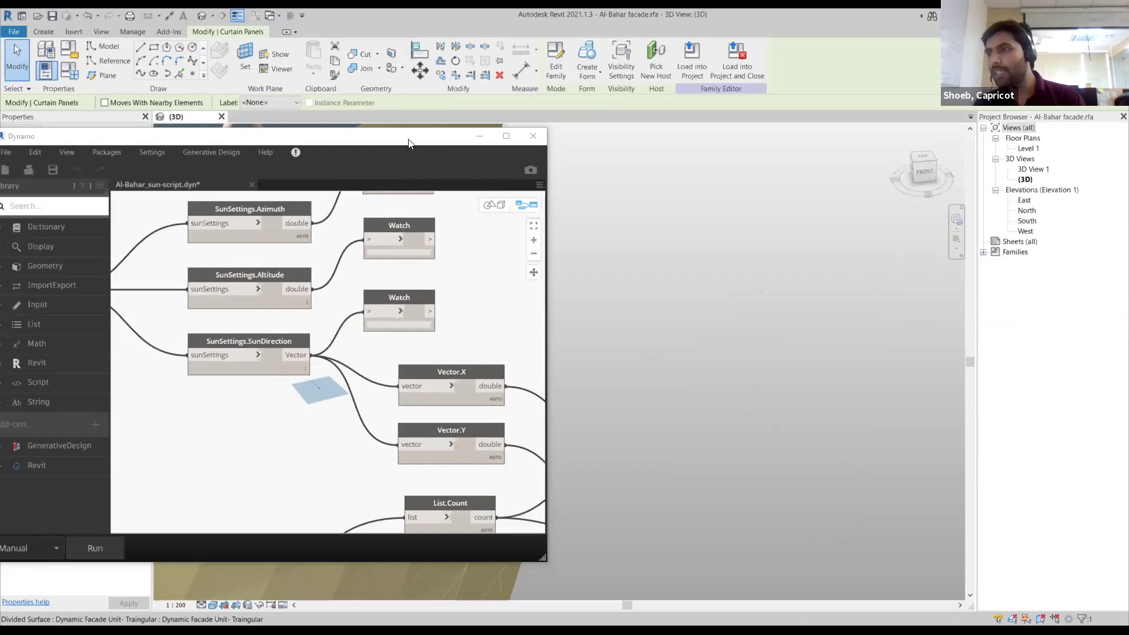
Bring the Dynamo window fully into view and trace SunDirection through Vector.X and Vector.Y to the List.OfRepeatedItem nodes
{"action": "left_click_drag", "start_coordinate": [403, 142], "coordinate": [592, 133]}
{"action": "scroll", "coordinate": [581, 304], "scroll_direction": "down", "scroll_amount": 3}
{"action": "scroll", "coordinate": [381, 321], "scroll_direction": "up", "scroll_amount": 3}
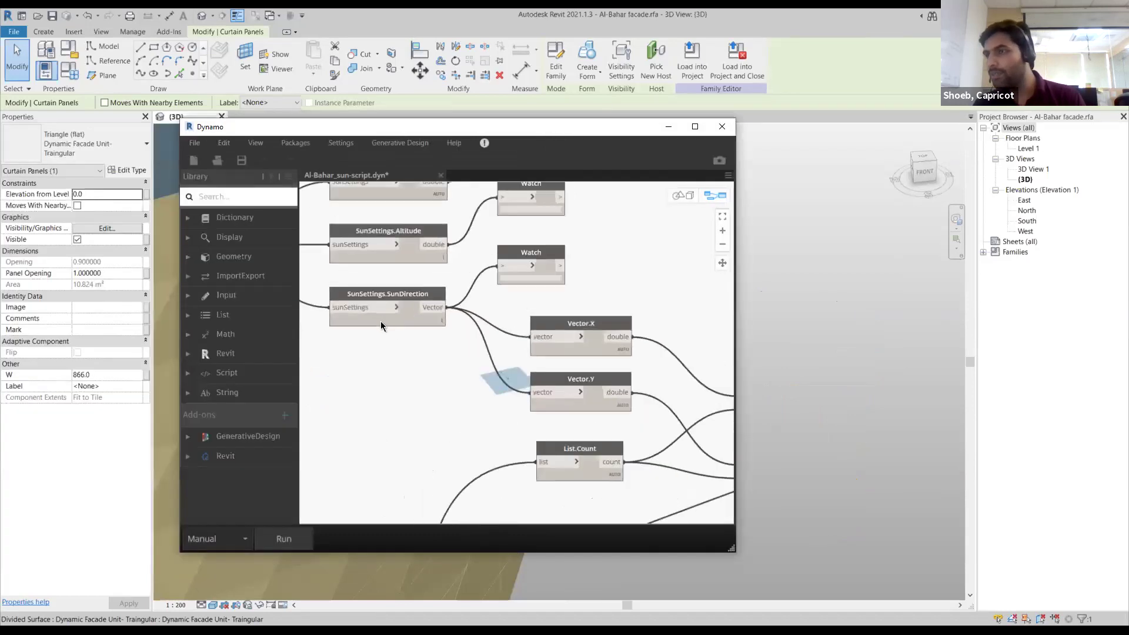
{"action": "scroll", "coordinate": [357, 291], "scroll_direction": "up", "scroll_amount": 1}
{"action": "key", "text": "ctrl"}
{"action": "middle_click_drag", "start_coordinate": [631, 354], "coordinate": [575, 301]}
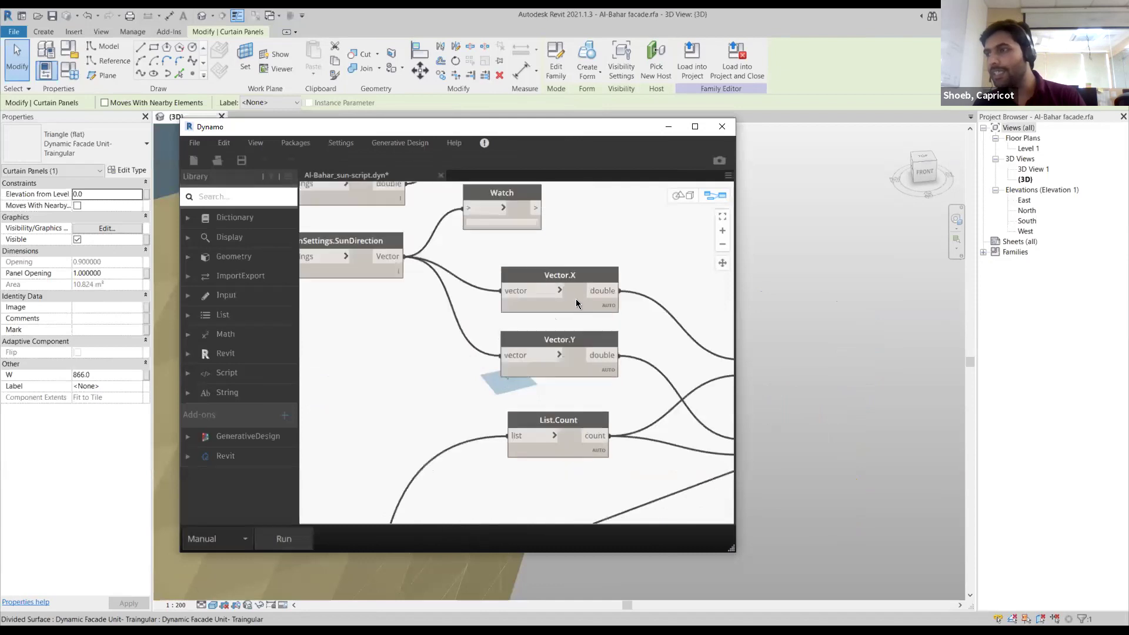
{"action": "key", "text": "ctrl"}
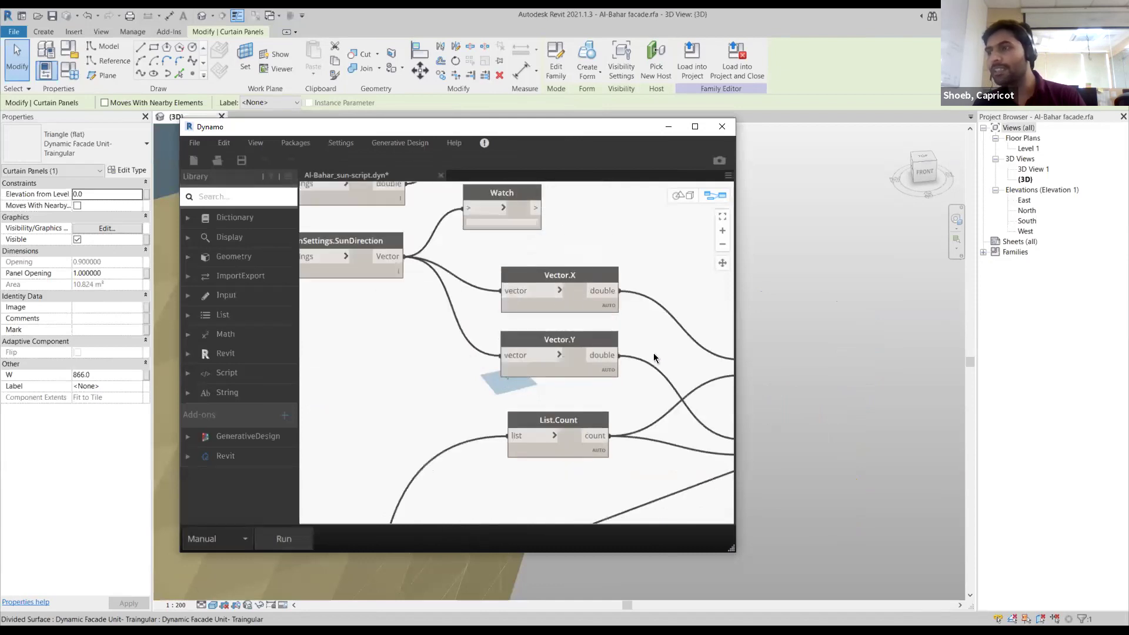
{"action": "scroll", "coordinate": [648, 350], "scroll_direction": "down", "scroll_amount": 1}
{"action": "middle_click_drag", "start_coordinate": [648, 350], "coordinate": [452, 357]}
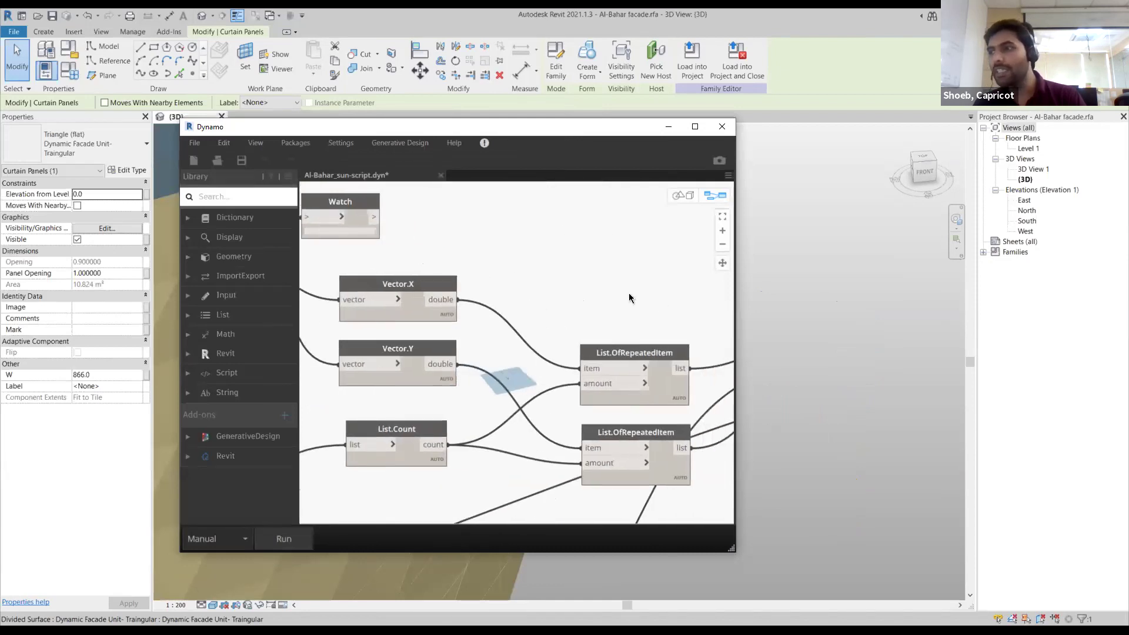
Trace the graph back to AdaptiveComponent.Locations and examine its connections to the List.Flatten and Watch nodes
{"action": "scroll", "coordinate": [629, 297], "scroll_direction": "down", "scroll_amount": 1}
{"action": "middle_click_drag", "start_coordinate": [437, 405], "coordinate": [643, 296]}
{"action": "middle_click_drag", "start_coordinate": [402, 498], "coordinate": [670, 264]}
{"action": "middle_click_drag", "start_coordinate": [394, 462], "coordinate": [663, 376]}
{"action": "middle_click_drag", "start_coordinate": [333, 262], "coordinate": [472, 330]}
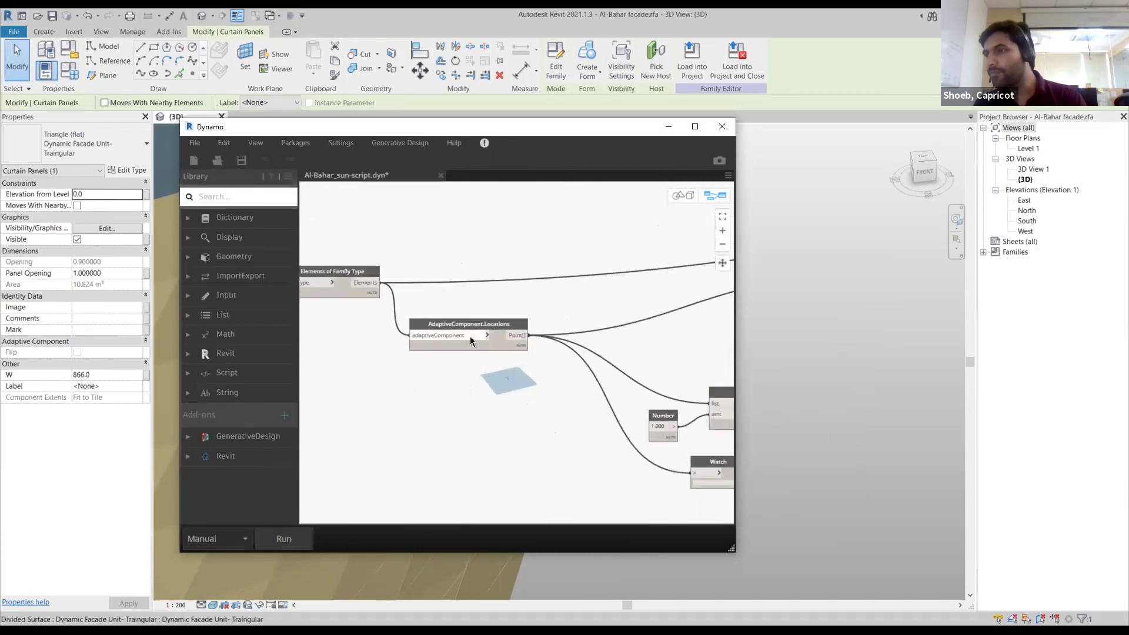
{"action": "scroll", "coordinate": [475, 325], "scroll_direction": "up", "scroll_amount": 2}
{"action": "key", "text": "ctrl"}
{"action": "middle_click_drag", "start_coordinate": [517, 388], "coordinate": [291, 350]}
{"action": "mouse_move", "coordinate": [685, 392]}
{"action": "middle_mouse_down"}
{"action": "mouse_move", "coordinate": [616, 382]}
{"action": "mouse_move", "coordinate": [676, 411]}
{"action": "middle_mouse_up"}
{"action": "scroll", "coordinate": [632, 387], "scroll_direction": "down", "scroll_amount": 2}
{"action": "middle_click_drag", "start_coordinate": [567, 357], "coordinate": [607, 376]}
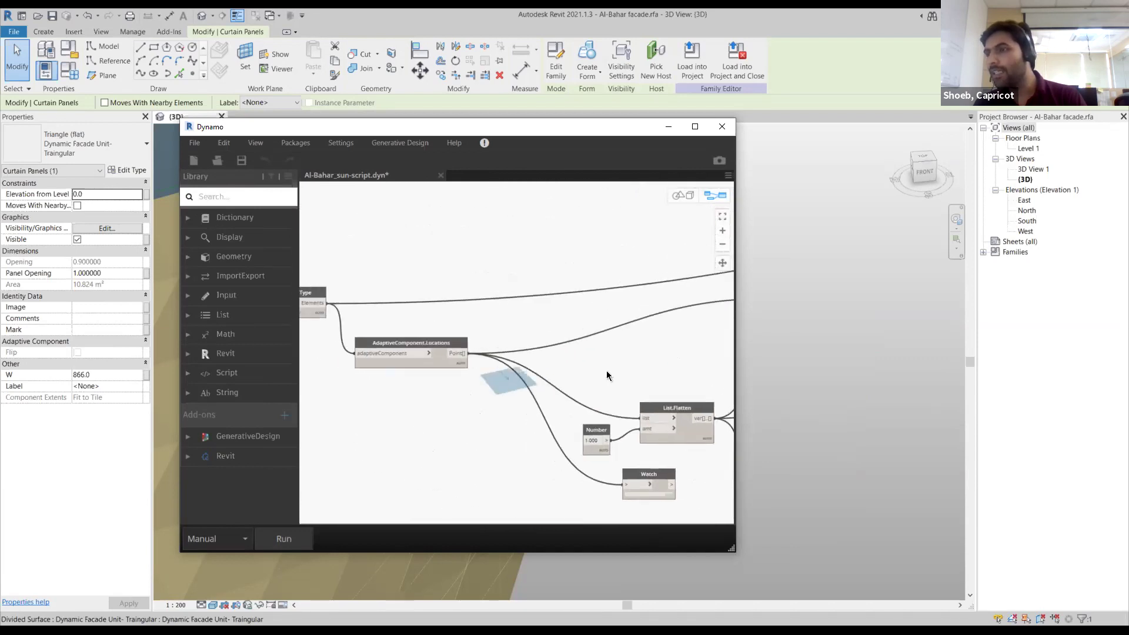
Run the sun script and inspect the facade's panel openings relative to the sun, with the Dynamo window moved clear
{"action": "left_click", "coordinate": [286, 538]}
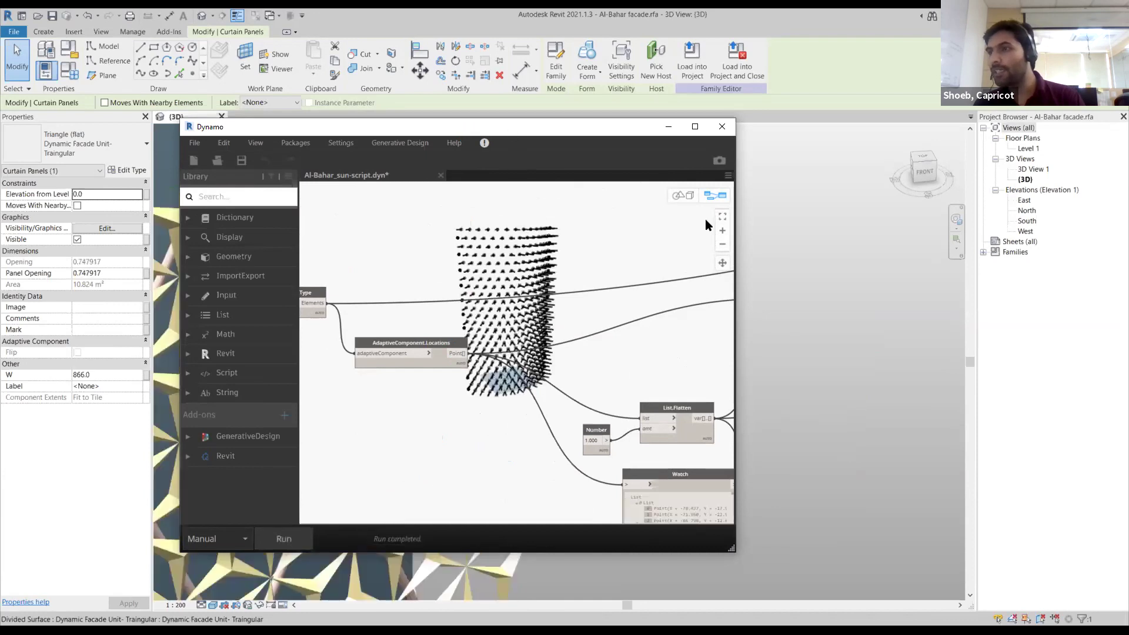
{"action": "left_click_drag", "start_coordinate": [412, 127], "coordinate": [766, 121]}
{"action": "mouse_move", "coordinate": [384, 306]}
{"action": "middle_mouse_down", "text": "shift"}
{"action": "mouse_move", "coordinate": [402, 325]}
{"action": "mouse_move", "coordinate": [402, 300]}
{"action": "middle_mouse_up", "text": "shift"}
{"action": "scroll", "coordinate": [400, 298], "scroll_direction": "down", "scroll_amount": 3}
{"action": "scroll", "coordinate": [399, 298], "scroll_direction": "up", "scroll_amount": 2}
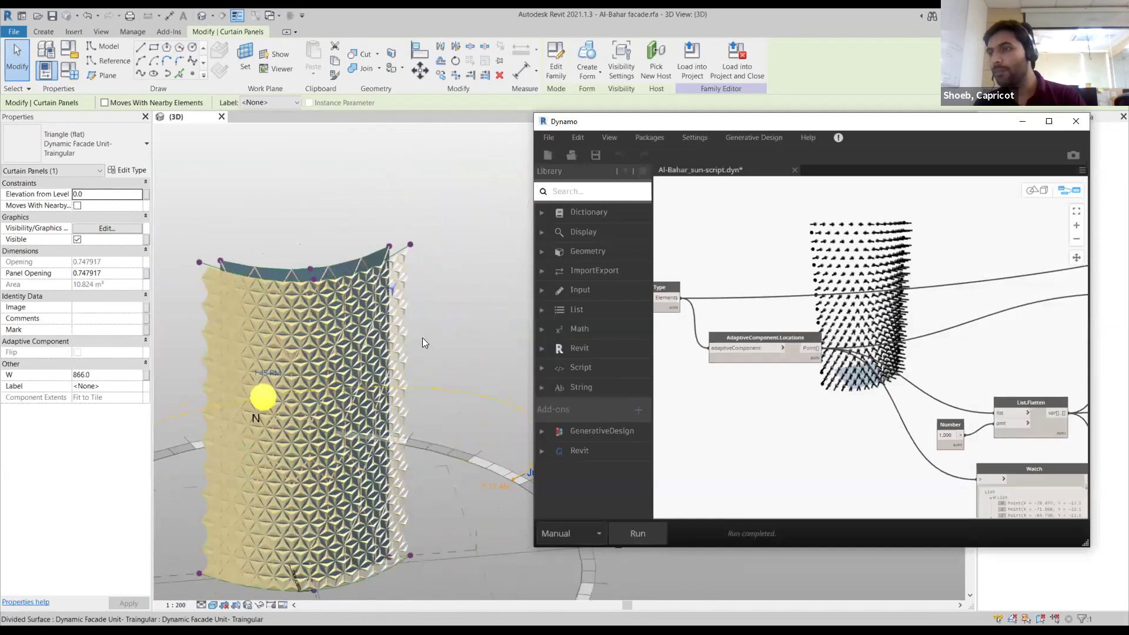
{"action": "middle_click_drag", "start_coordinate": [404, 337], "coordinate": [336, 327], "text": "shift"}
{"action": "scroll", "coordinate": [336, 327], "scroll_direction": "up", "scroll_amount": 2}
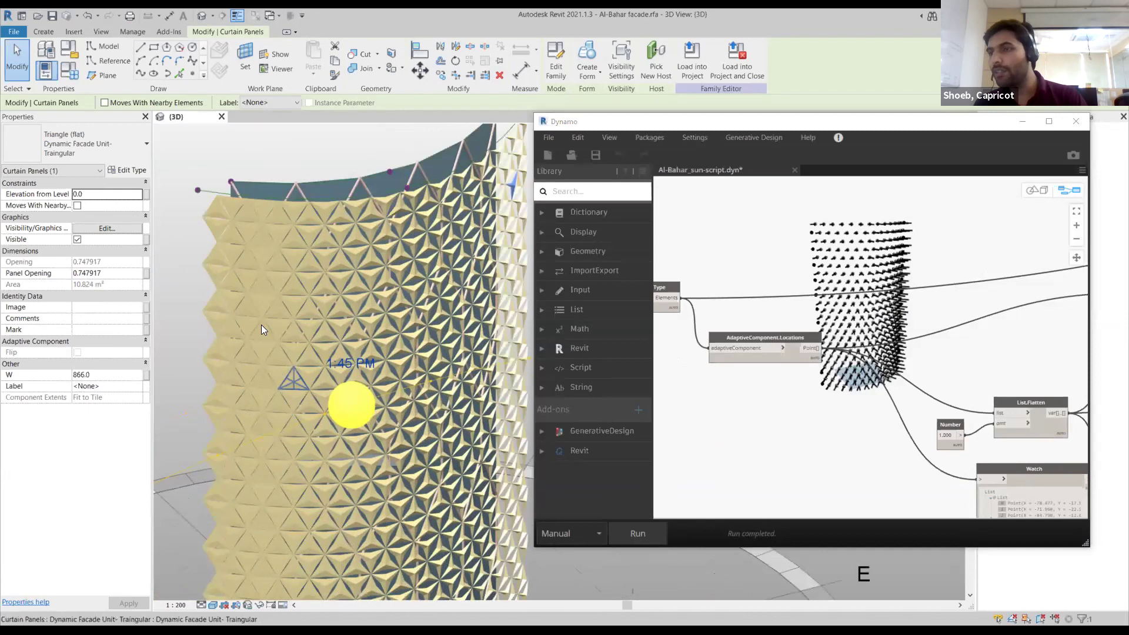
Inspect the facade's panels around the sun marker in the Revit 3D view
{"action": "scroll", "coordinate": [396, 342], "scroll_direction": "up", "scroll_amount": 2}
{"action": "scroll", "coordinate": [331, 307], "scroll_direction": "down", "scroll_amount": 1}
{"action": "left_click", "coordinate": [321, 288]}
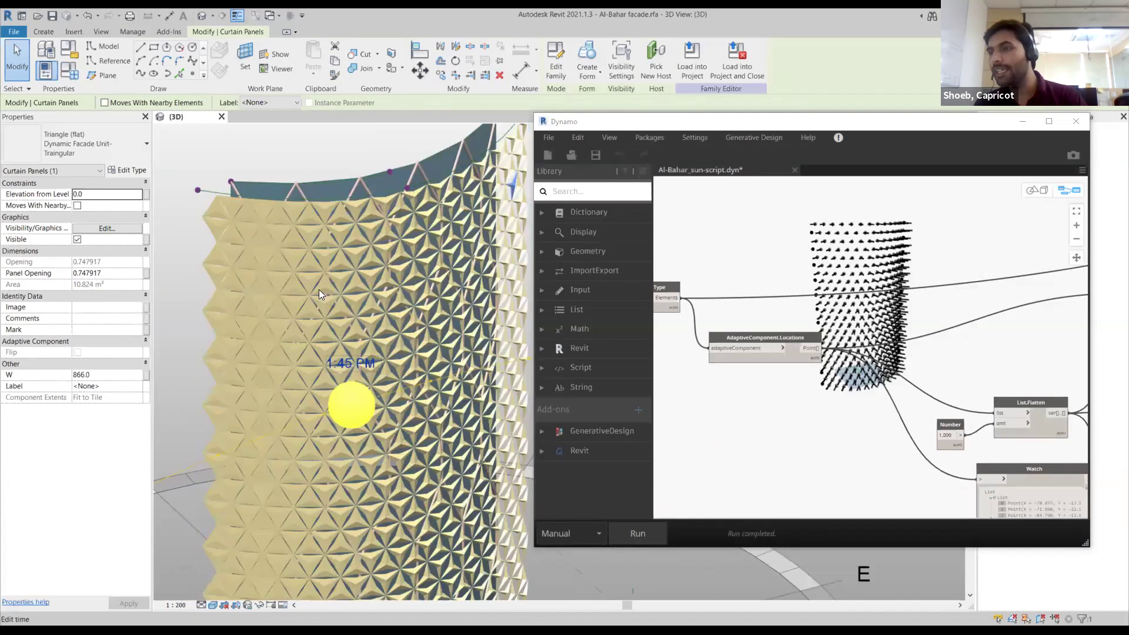
{"action": "scroll", "coordinate": [314, 334], "scroll_direction": "down", "scroll_amount": 3}
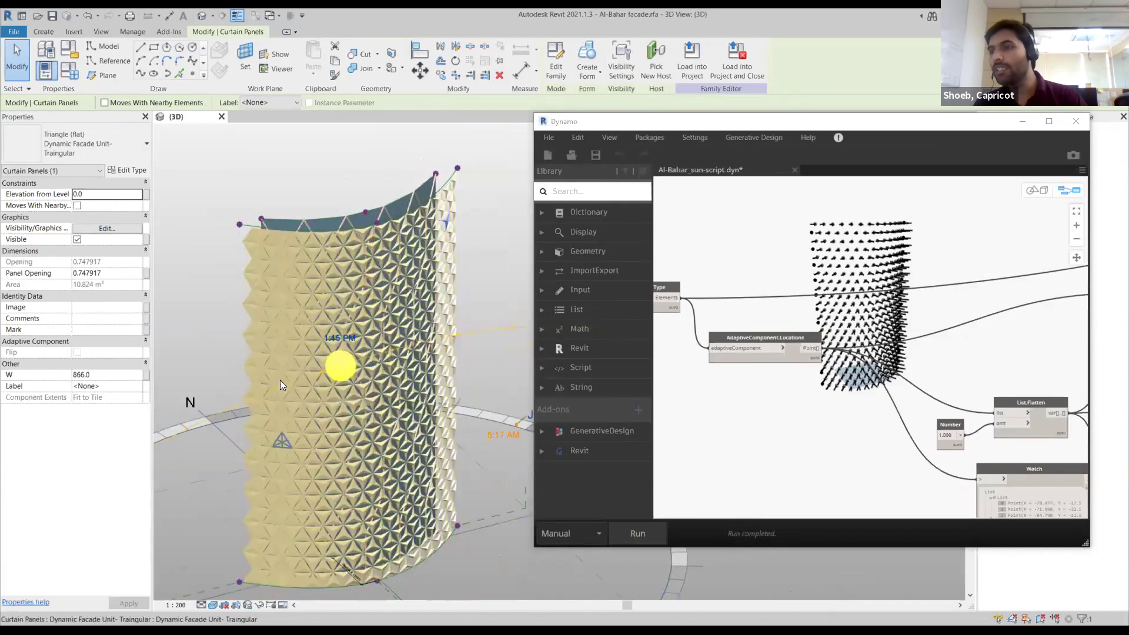
Switch Dynamo to 3D preview navigation and examine the panels' normal vectors from above and from the side
{"action": "scroll", "coordinate": [871, 256], "scroll_direction": "up", "scroll_amount": 3}
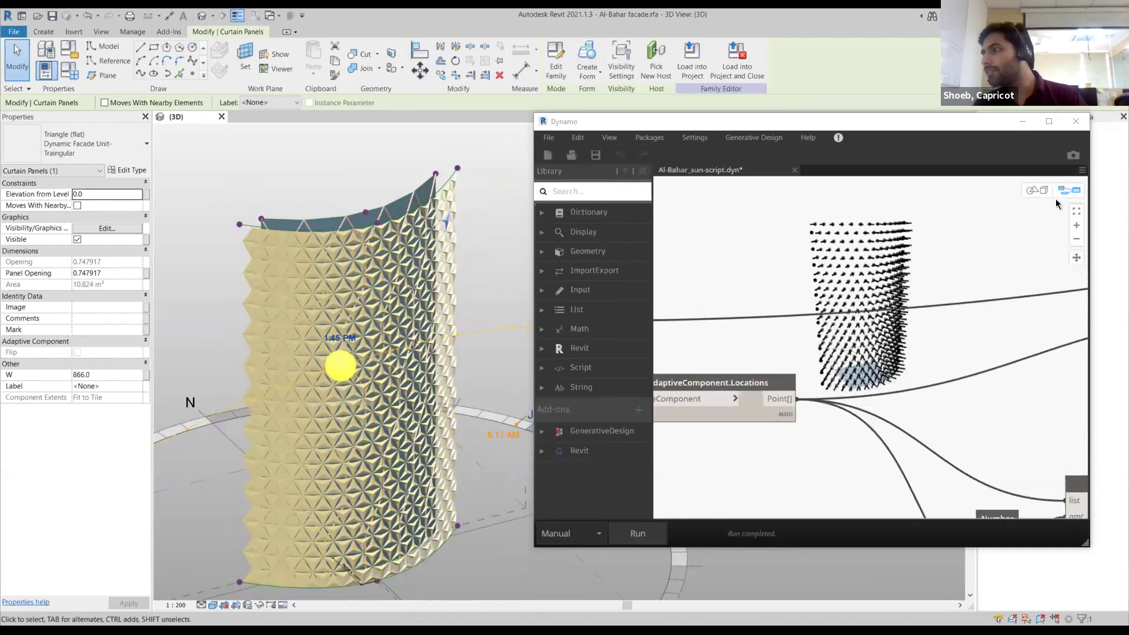
{"action": "scroll", "coordinate": [1057, 203], "scroll_direction": "down", "scroll_amount": 3}
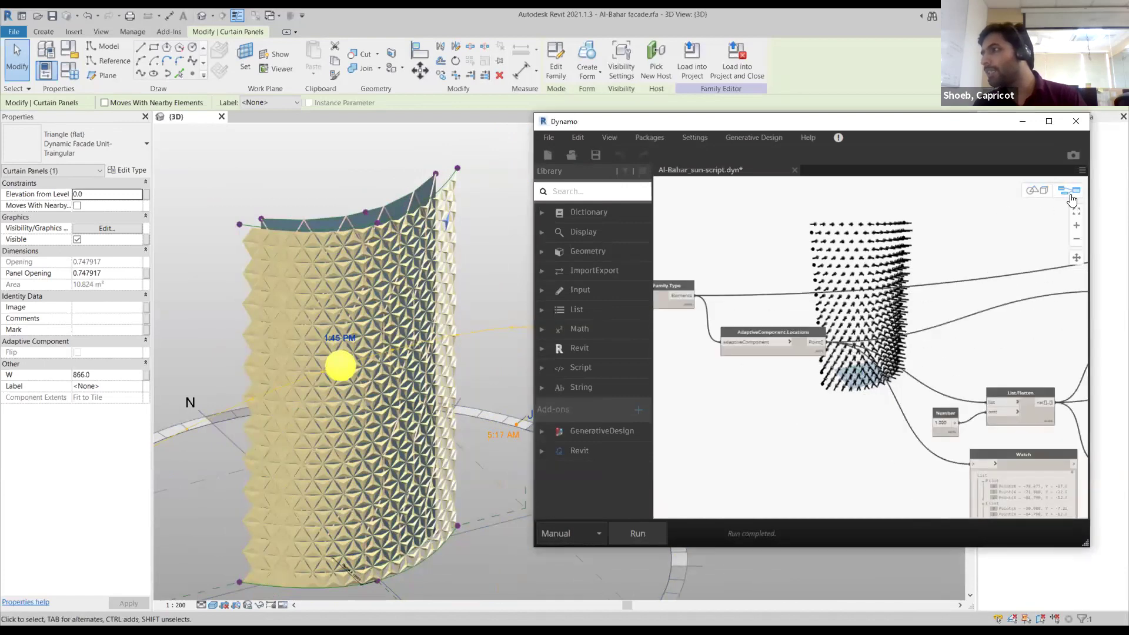
{"action": "left_click", "coordinate": [1072, 196]}
{"action": "right_click_drag", "start_coordinate": [902, 231], "coordinate": [877, 297]}
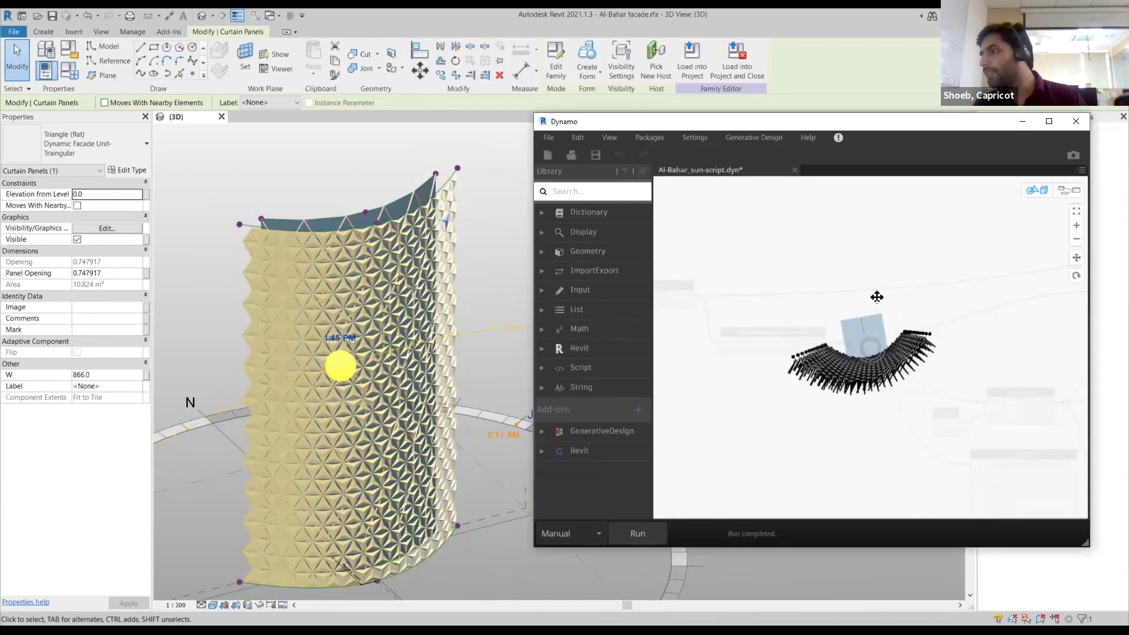
{"action": "scroll", "coordinate": [940, 332], "scroll_direction": "up", "scroll_amount": 5}
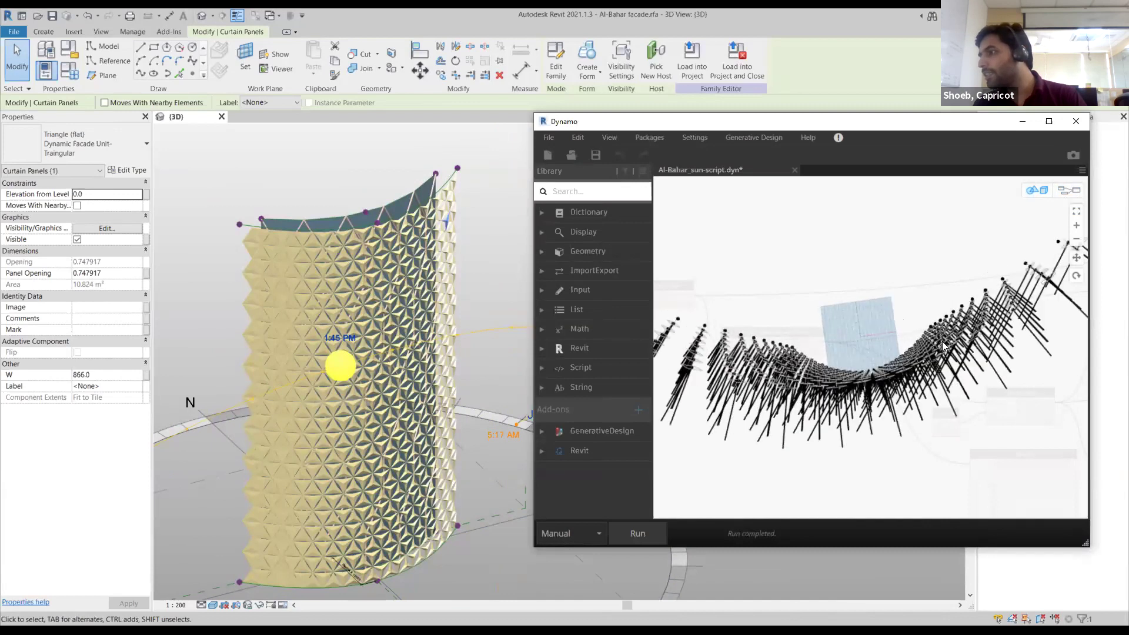
{"action": "scroll", "coordinate": [869, 427], "scroll_direction": "down", "scroll_amount": 5}
{"action": "right_click_drag", "start_coordinate": [887, 384], "coordinate": [894, 267]}
{"action": "scroll", "coordinate": [879, 219], "scroll_direction": "up", "scroll_amount": 4}
{"action": "scroll", "coordinate": [870, 247], "scroll_direction": "up", "scroll_amount": 3}
{"action": "right_click_drag", "start_coordinate": [861, 274], "coordinate": [768, 268]}
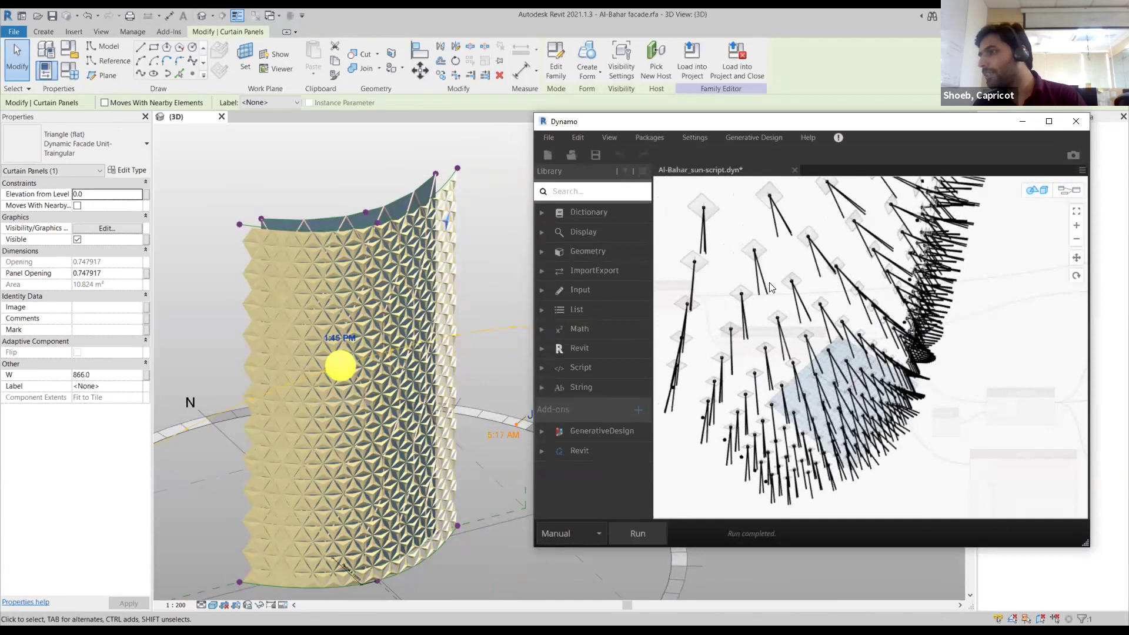
Examine how the vector lines fan out from the panel points along the curved surface, and return to graph navigation
{"action": "scroll", "coordinate": [761, 280], "scroll_direction": "up", "scroll_amount": 1}
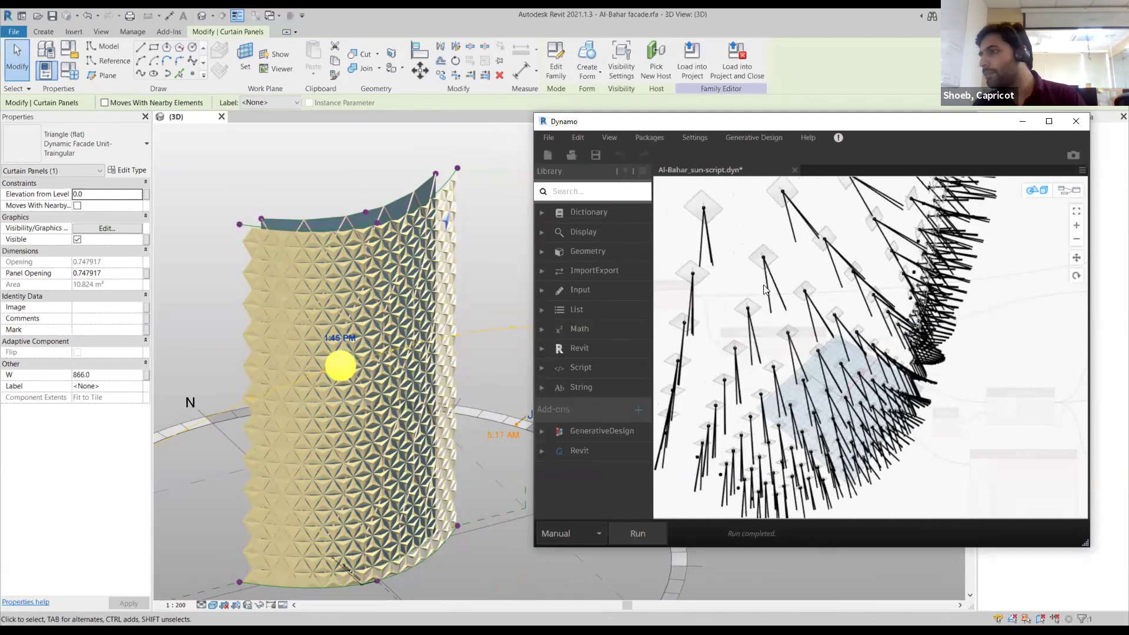
{"action": "scroll", "coordinate": [776, 300], "scroll_direction": "down", "scroll_amount": 1}
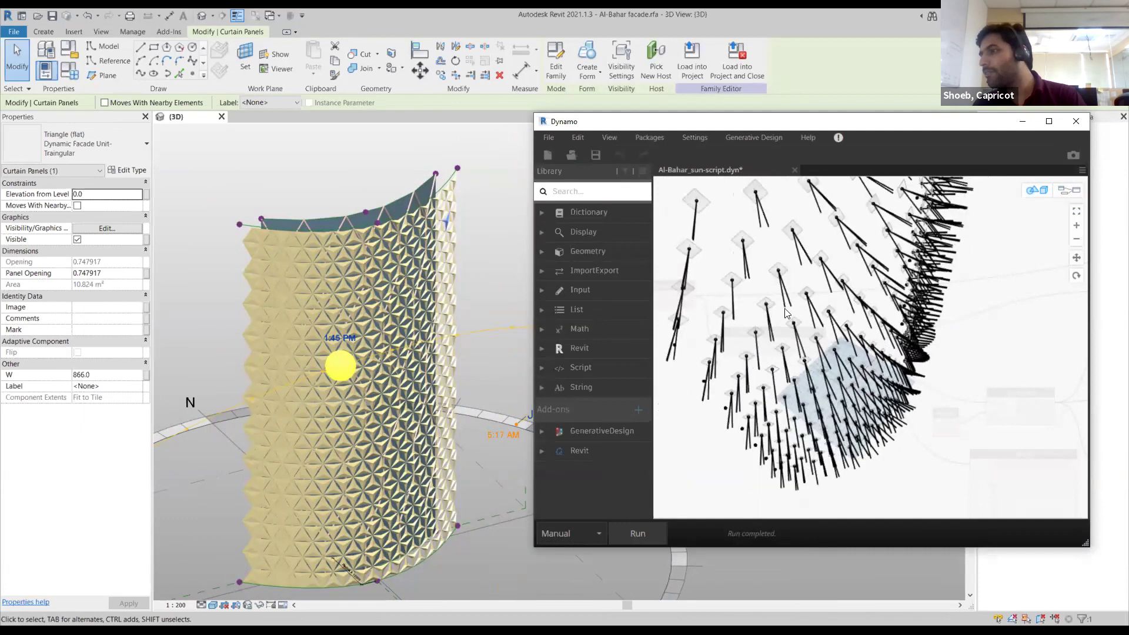
{"action": "scroll", "coordinate": [861, 331], "scroll_direction": "down", "scroll_amount": 1}
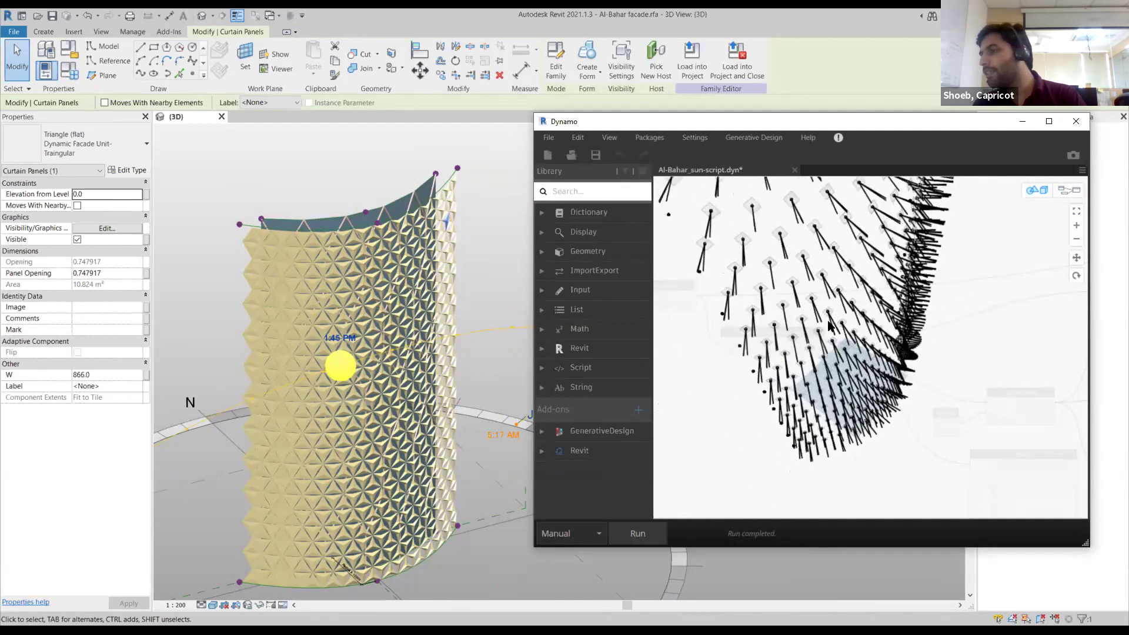
{"action": "right_click_drag", "start_coordinate": [790, 381], "coordinate": [932, 257]}
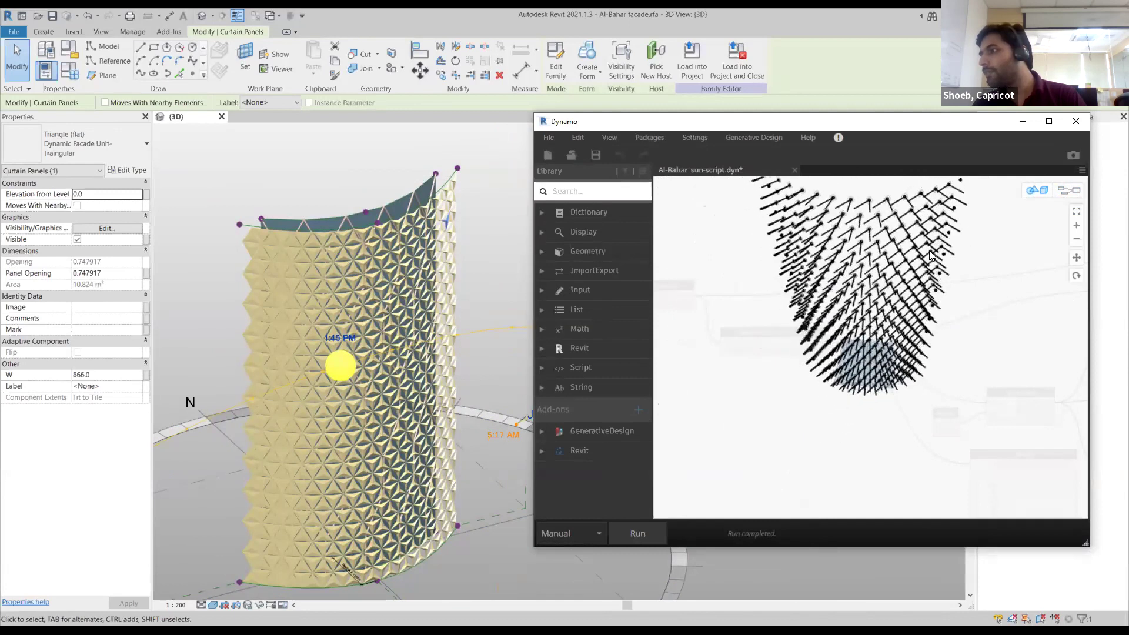
{"action": "scroll", "coordinate": [967, 241], "scroll_direction": "up", "scroll_amount": 5}
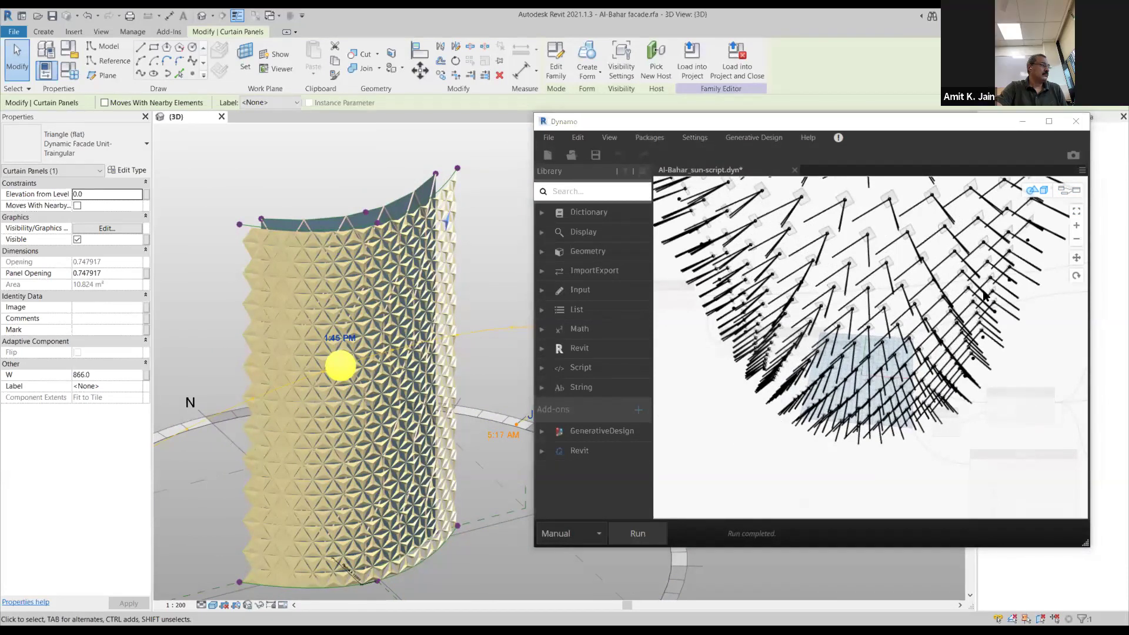
{"action": "right_click_drag", "start_coordinate": [994, 253], "coordinate": [983, 244]}
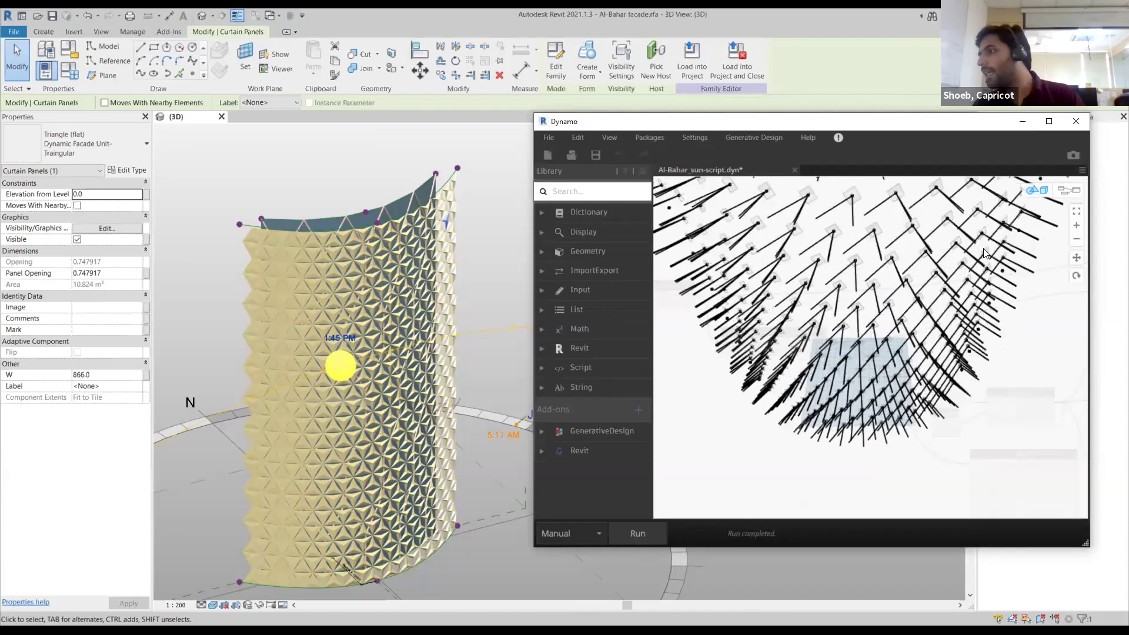
{"action": "scroll", "coordinate": [746, 298], "scroll_direction": "down", "scroll_amount": 3}
{"action": "scroll", "coordinate": [746, 301], "scroll_direction": "up", "scroll_amount": 5}
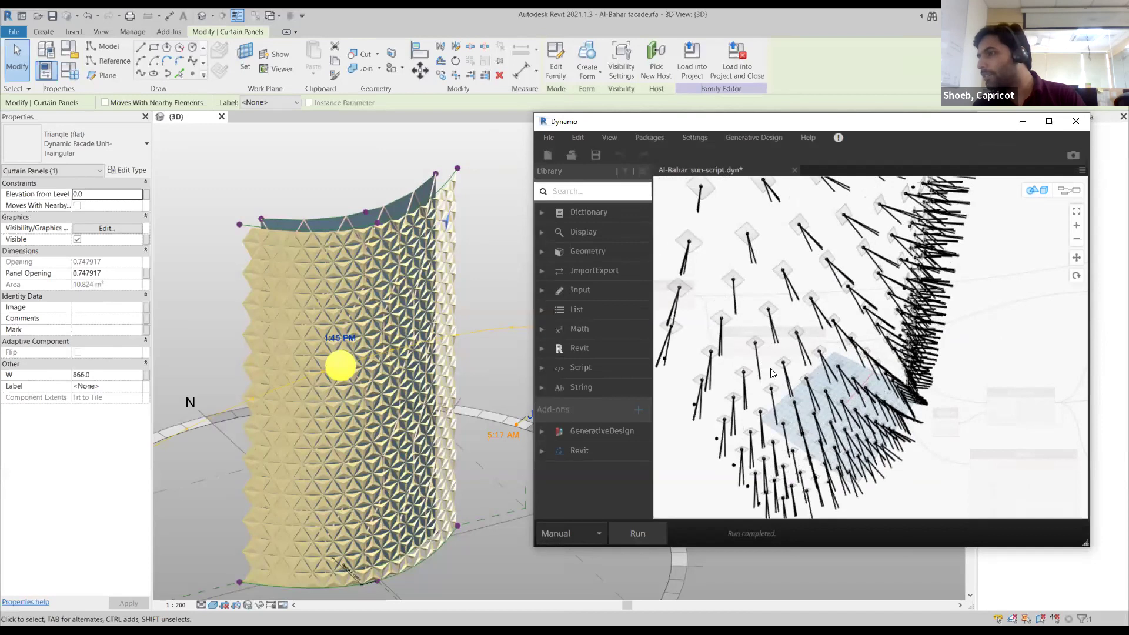
{"action": "left_click", "coordinate": [767, 369]}
{"action": "scroll", "coordinate": [784, 338], "scroll_direction": "down", "scroll_amount": 1}
{"action": "scroll", "coordinate": [784, 338], "scroll_direction": "down", "scroll_amount": 1}
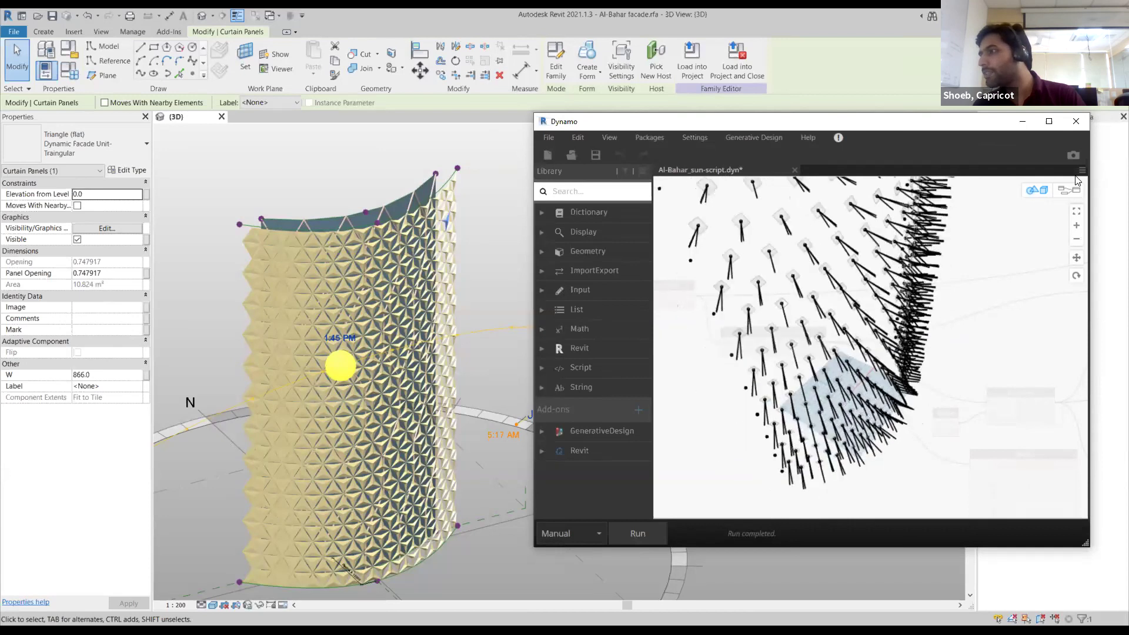
{"action": "left_click", "coordinate": [1069, 190]}
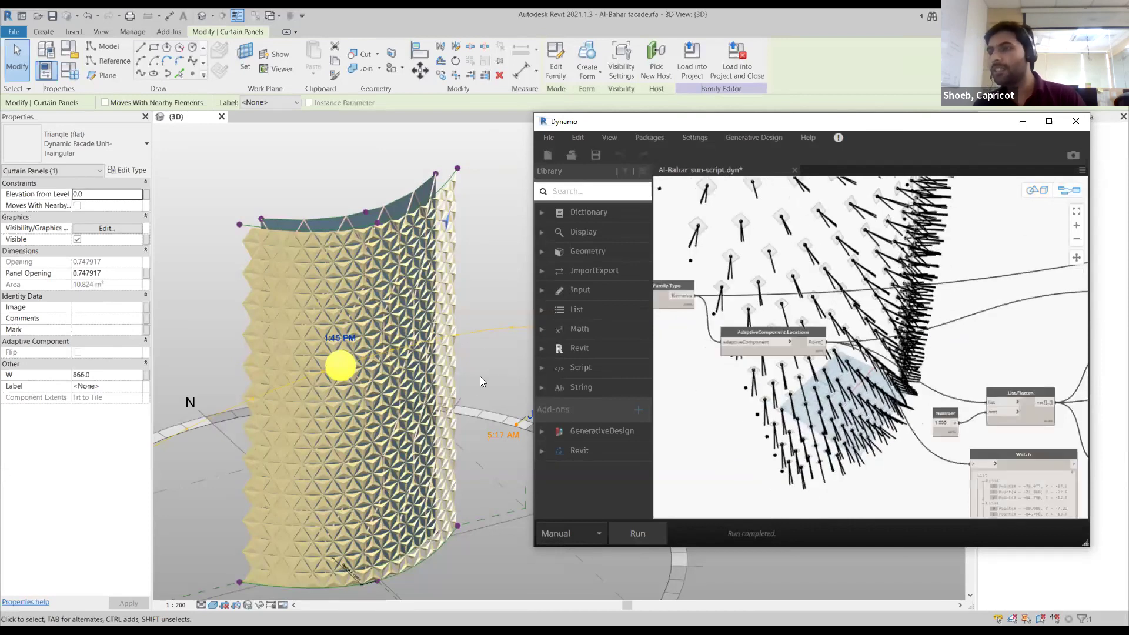
Clear the panel selection in Revit and compare the panels near the sun with those at the facade's far edge
{"action": "left_click", "coordinate": [476, 279]}
{"action": "scroll", "coordinate": [316, 351], "scroll_direction": "up", "scroll_amount": 3}
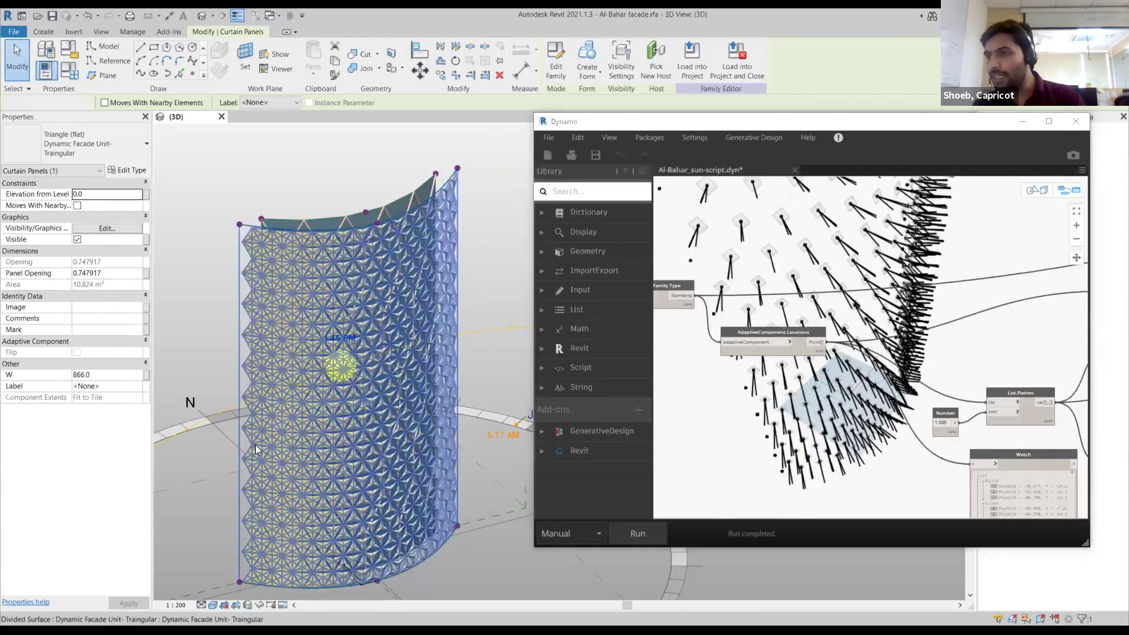
{"action": "scroll", "coordinate": [274, 383], "scroll_direction": "up", "scroll_amount": 2}
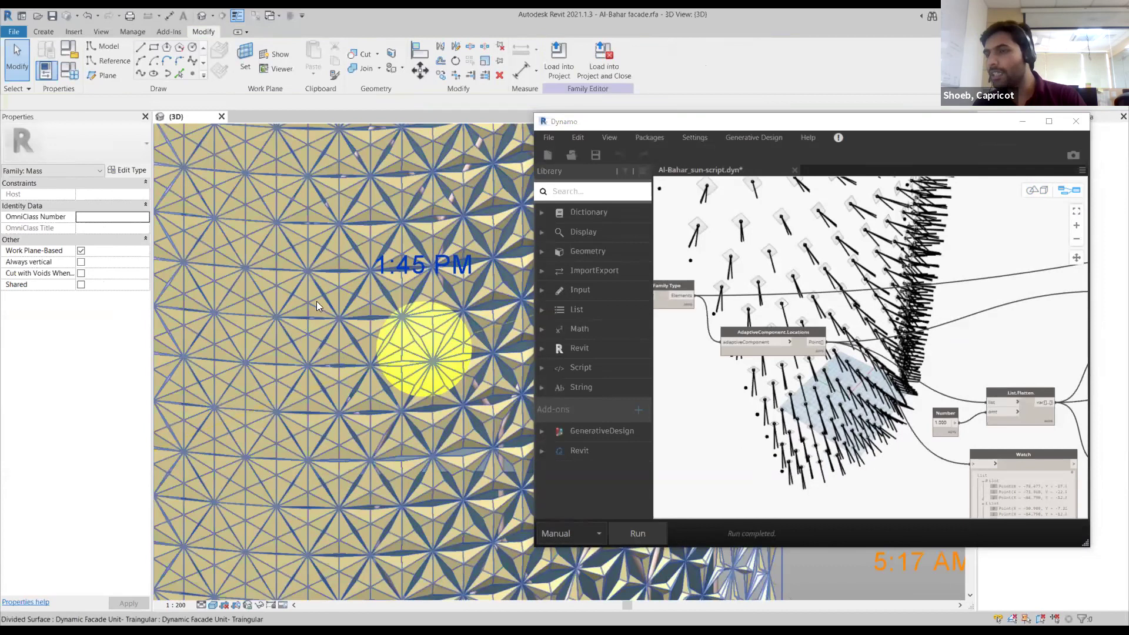
{"action": "scroll", "coordinate": [317, 302], "scroll_direction": "down", "scroll_amount": 5}
{"action": "scroll", "coordinate": [326, 288], "scroll_direction": "up", "scroll_amount": 6}
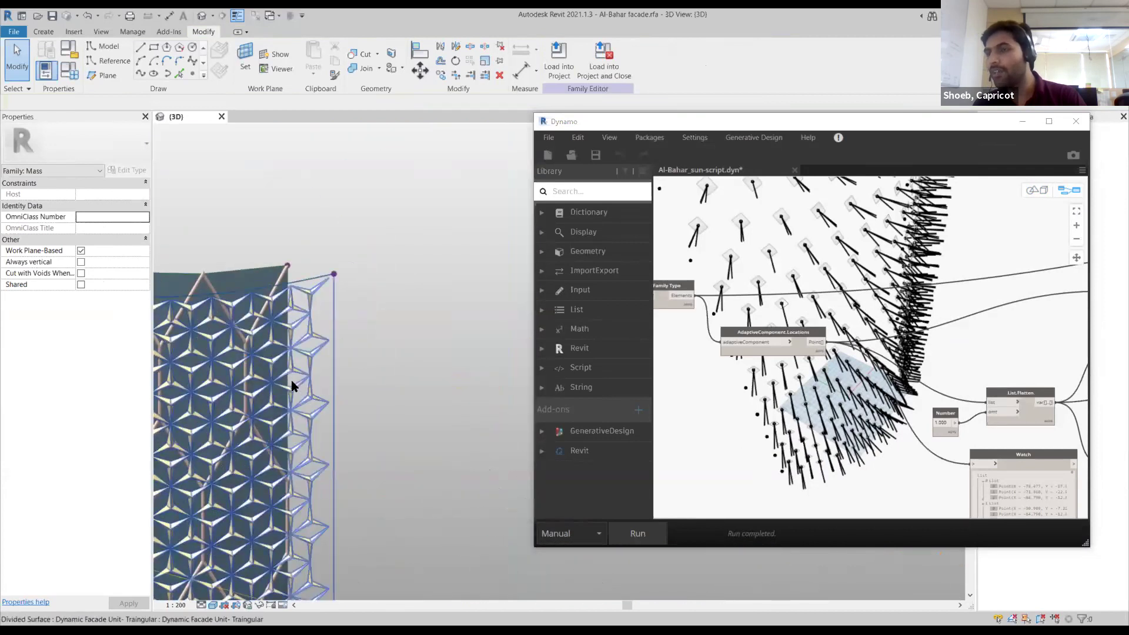
{"action": "scroll", "coordinate": [414, 355], "scroll_direction": "down", "scroll_amount": 5}
{"action": "middle_click_drag", "start_coordinate": [391, 403], "coordinate": [474, 408], "text": "shift"}
{"action": "scroll", "coordinate": [763, 312], "scroll_direction": "down", "scroll_amount": 3}
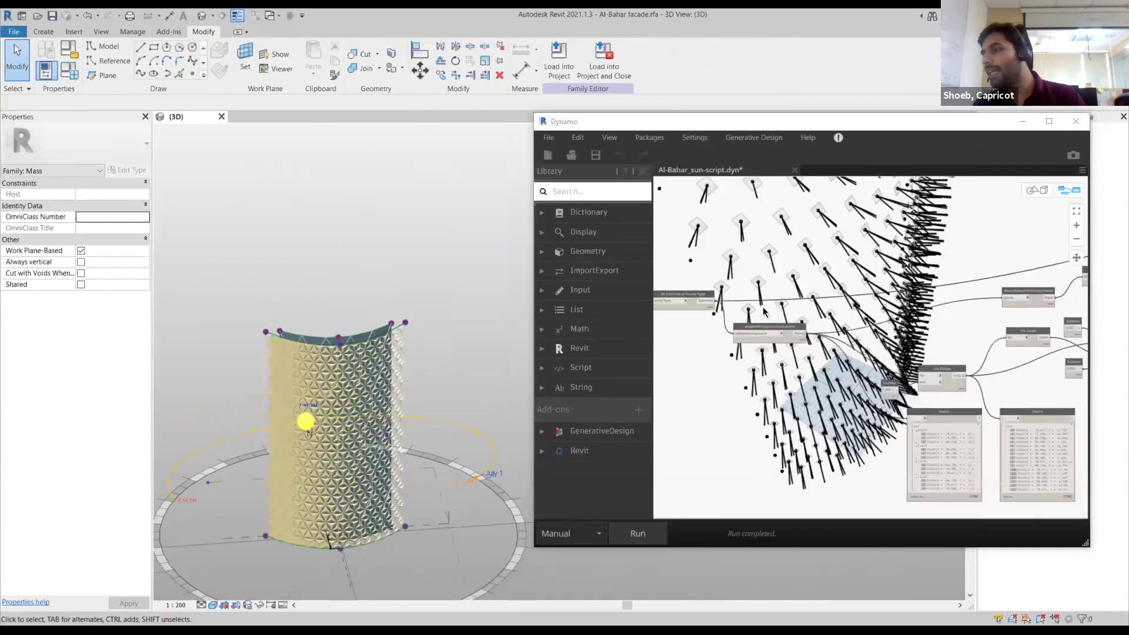
Find the Element.SetParameterByName node in the Dynamo graph and examine its Panel Opening string input
{"action": "scroll", "coordinate": [764, 312], "scroll_direction": "down", "scroll_amount": 3}
{"action": "scroll", "coordinate": [1048, 328], "scroll_direction": "down", "scroll_amount": 2}
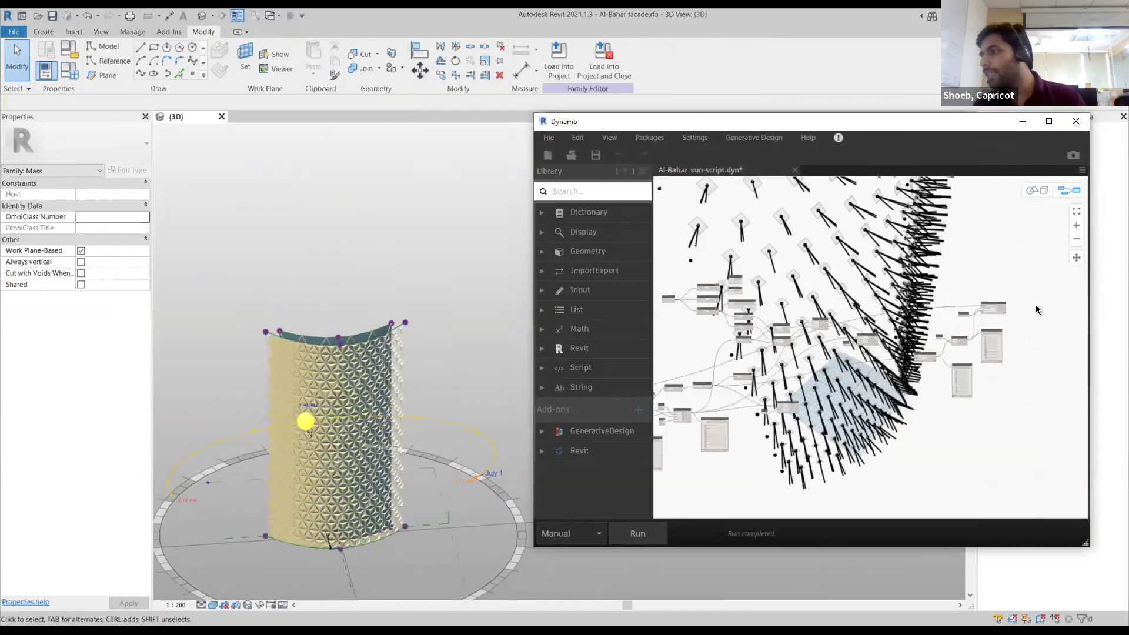
{"action": "scroll", "coordinate": [1038, 303], "scroll_direction": "up", "scroll_amount": 4}
{"action": "middle_click_drag", "start_coordinate": [1042, 291], "coordinate": [957, 306]}
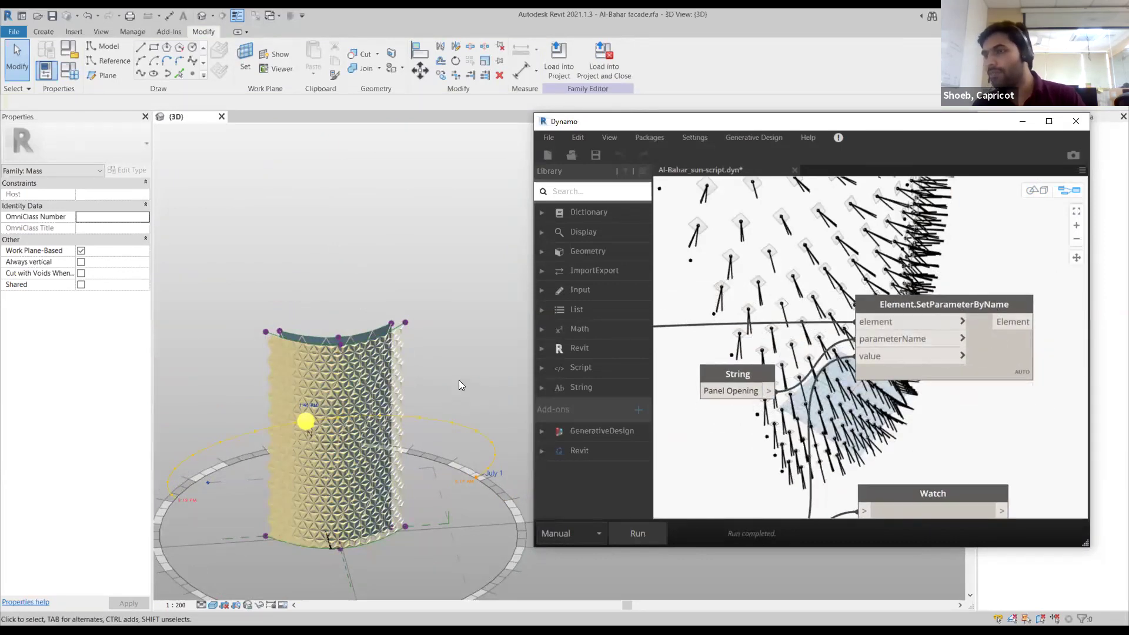
Select a panel at the facade's outer edge to check its Panel Opening, and preview the Element.SetParameterByName output list
{"action": "left_click", "coordinate": [400, 373]}
{"action": "scroll", "coordinate": [397, 373], "scroll_direction": "up", "scroll_amount": 5}
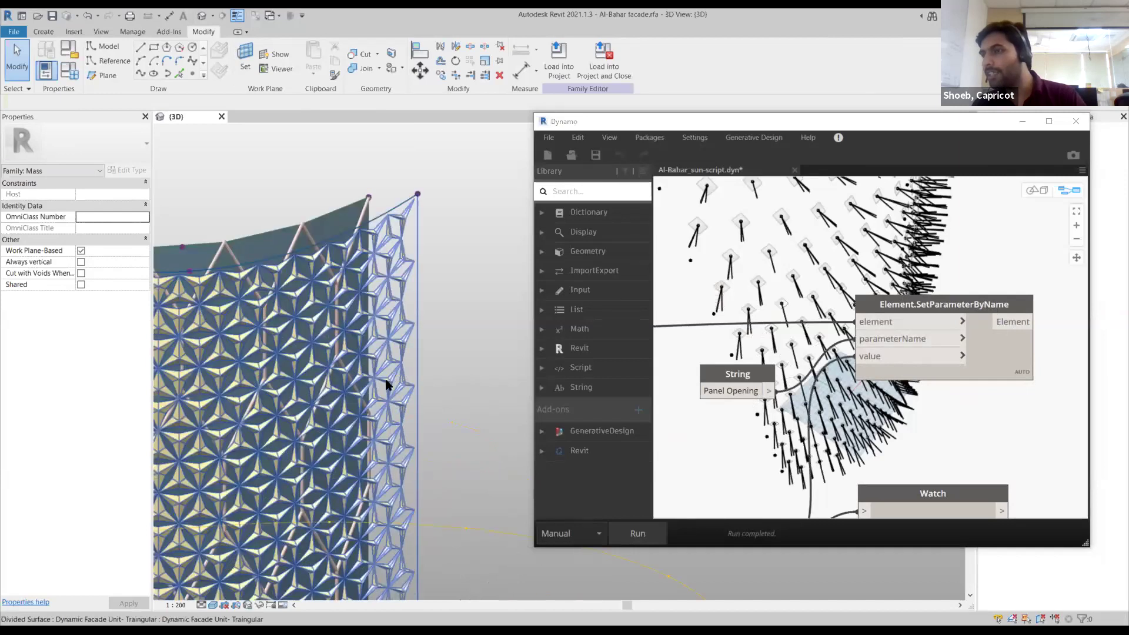
{"action": "left_click", "coordinate": [387, 381]}
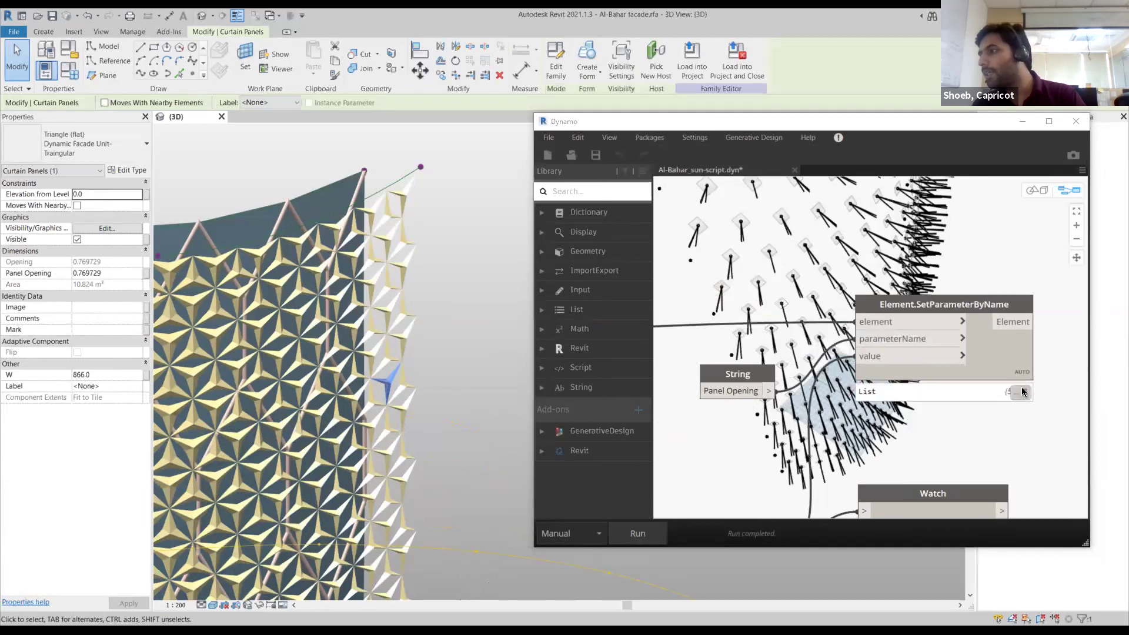
{"action": "scroll", "coordinate": [1015, 377], "scroll_direction": "down", "scroll_amount": 3}
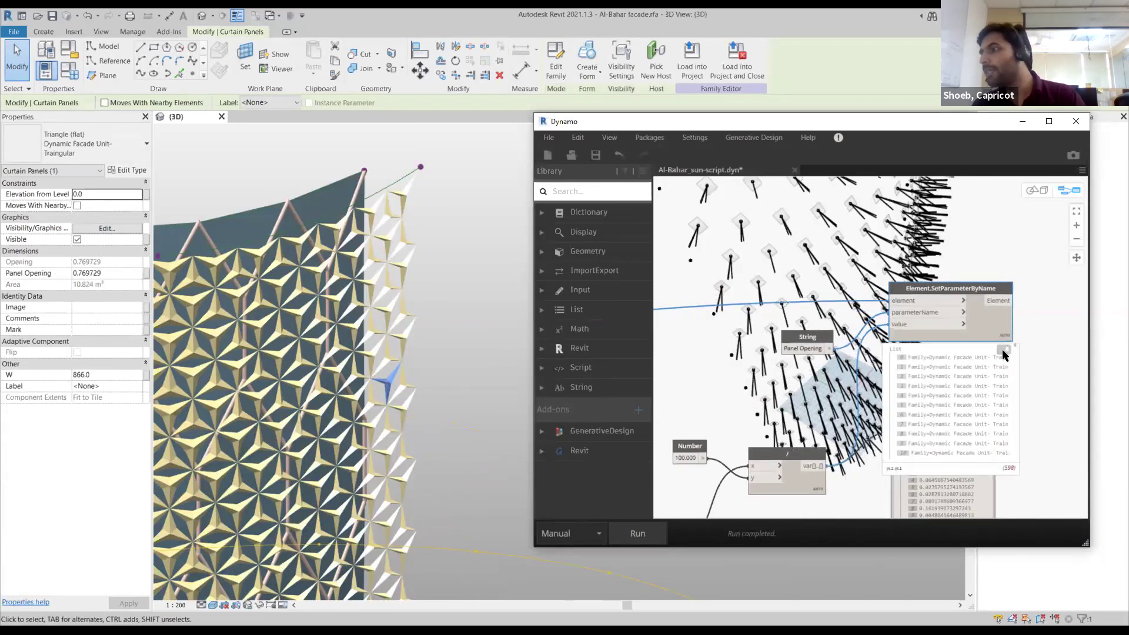
Close Dynamo, saving the changes to Al-Bahar_sun-script.dyn
{"action": "scroll", "coordinate": [1043, 322], "scroll_direction": "down", "scroll_amount": 5}
{"action": "middle_click_drag", "start_coordinate": [807, 450], "coordinate": [879, 429]}
{"action": "left_click", "coordinate": [1076, 123]}
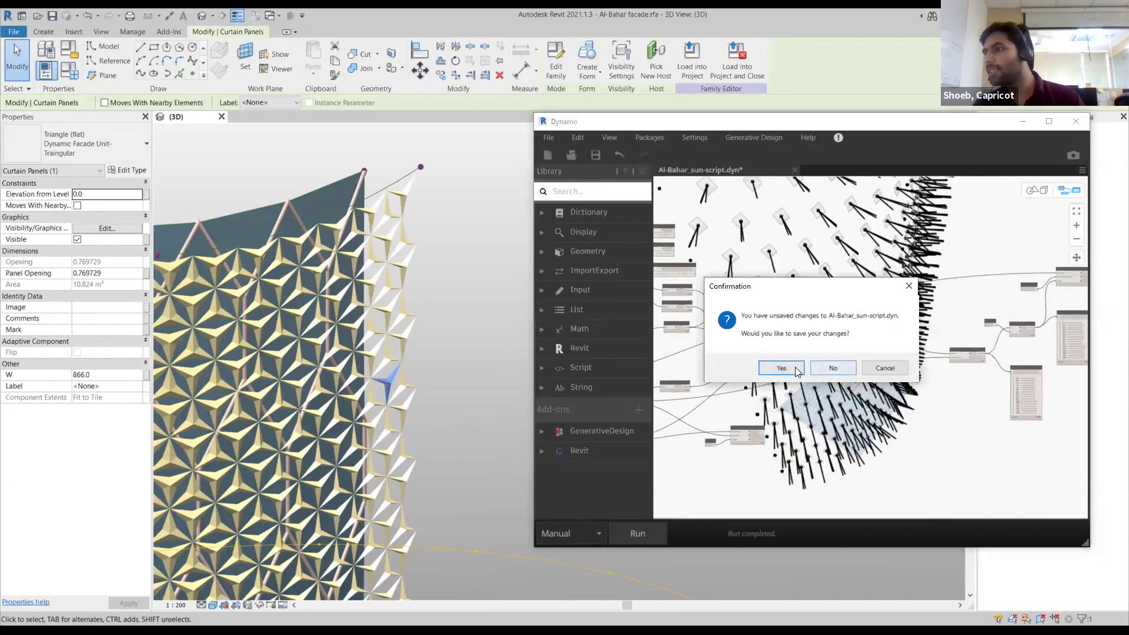
{"action": "left_click", "coordinate": [796, 367]}
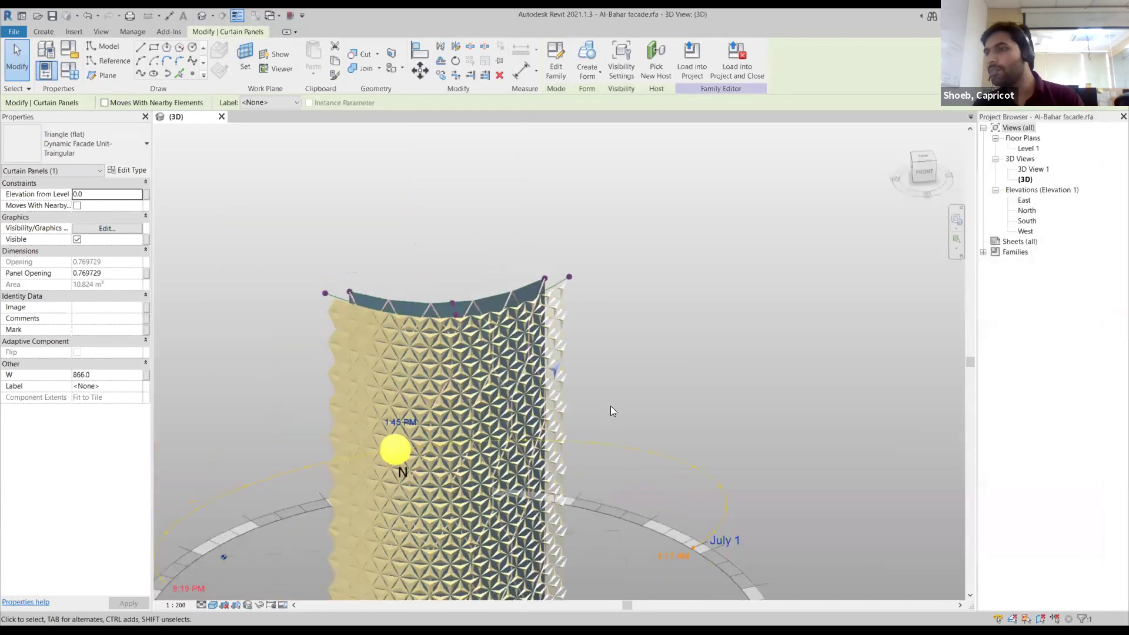
Relaunch Dynamo and open the recent file Al-Bahar_sun-script
{"action": "middle_click_drag", "start_coordinate": [640, 410], "coordinate": [650, 316], "text": "shift"}
{"action": "left_click", "coordinate": [292, 14]}
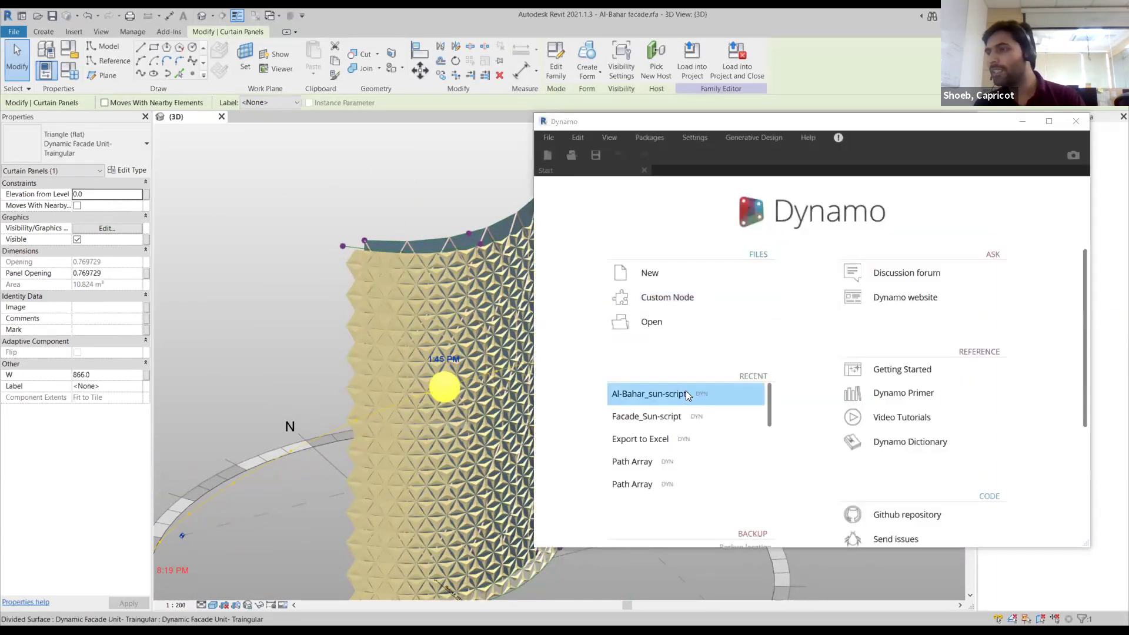
{"action": "left_click", "coordinate": [686, 392]}
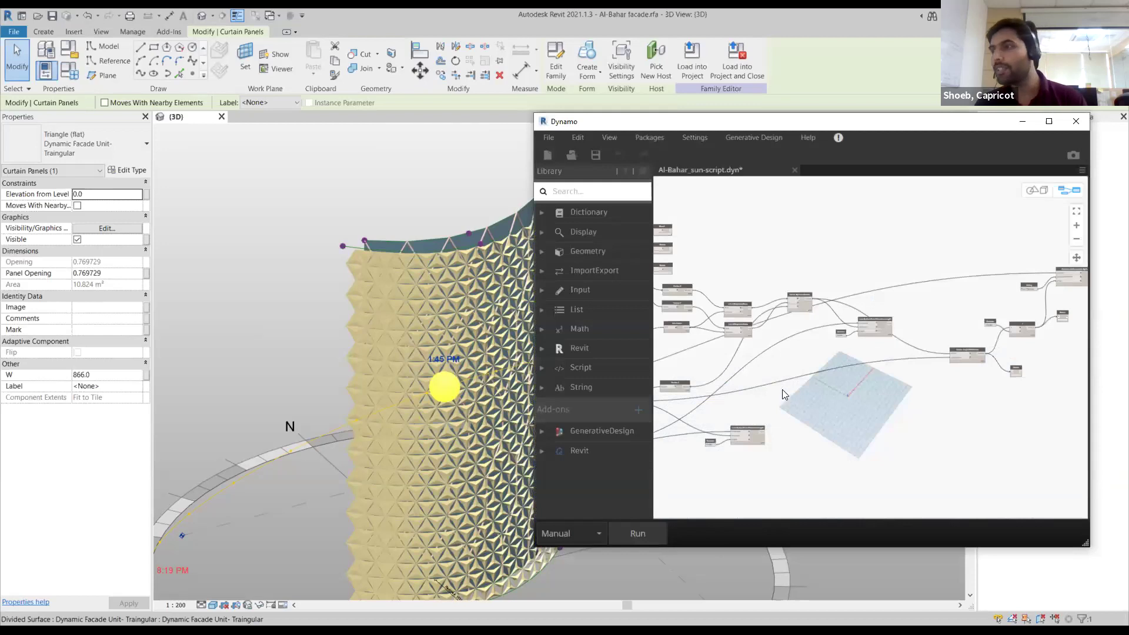
Trace the reopened graph back to its start and examine the family type, All Elements of Family Type and AdaptiveComponent.Locations nodes
{"action": "scroll", "coordinate": [847, 427], "scroll_direction": "down", "scroll_amount": 4}
{"action": "middle_click_drag", "start_coordinate": [769, 309], "coordinate": [968, 308]}
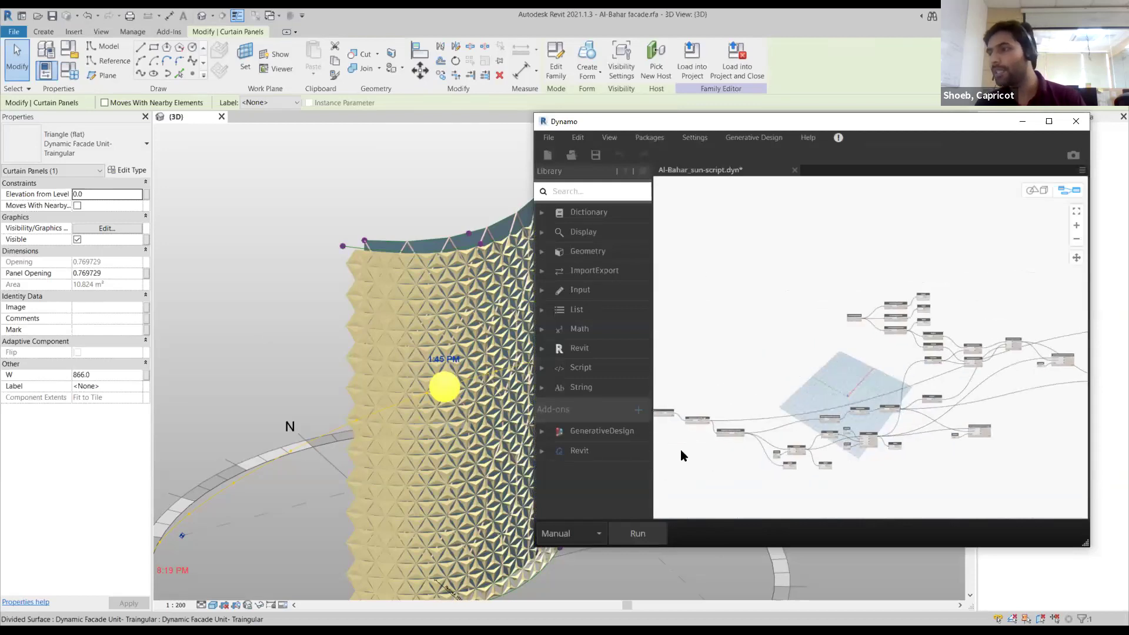
{"action": "scroll", "coordinate": [681, 450], "scroll_direction": "up", "scroll_amount": 4}
{"action": "middle_click_drag", "start_coordinate": [683, 449], "coordinate": [828, 439]}
{"action": "scroll", "coordinate": [855, 368], "scroll_direction": "up", "scroll_amount": 5}
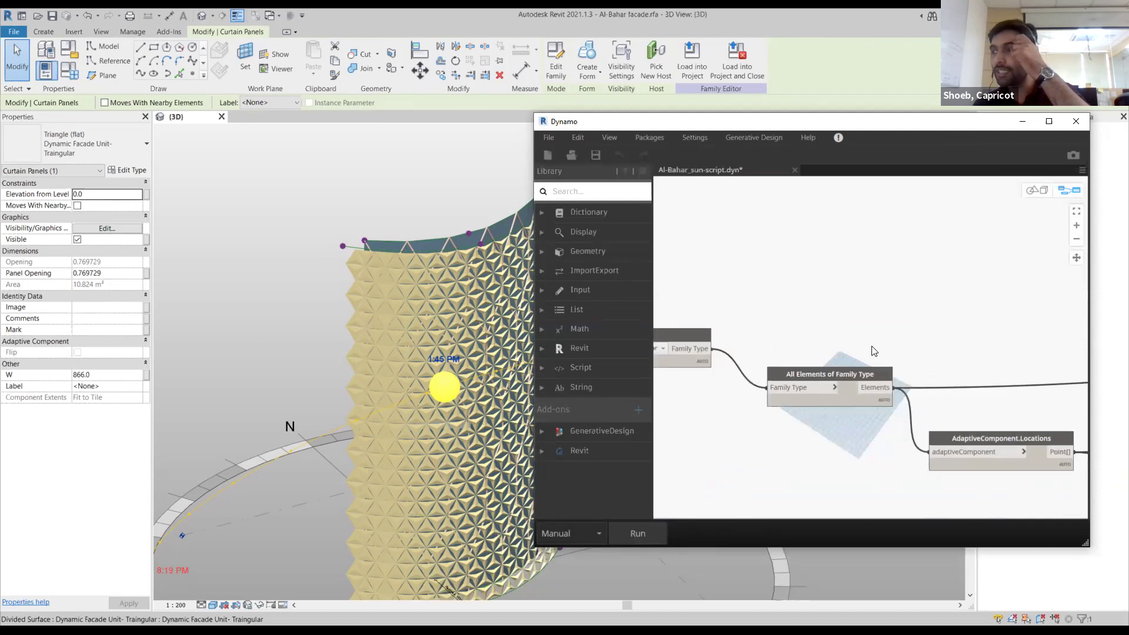
{"action": "middle_click_drag", "start_coordinate": [862, 353], "coordinate": [884, 335]}
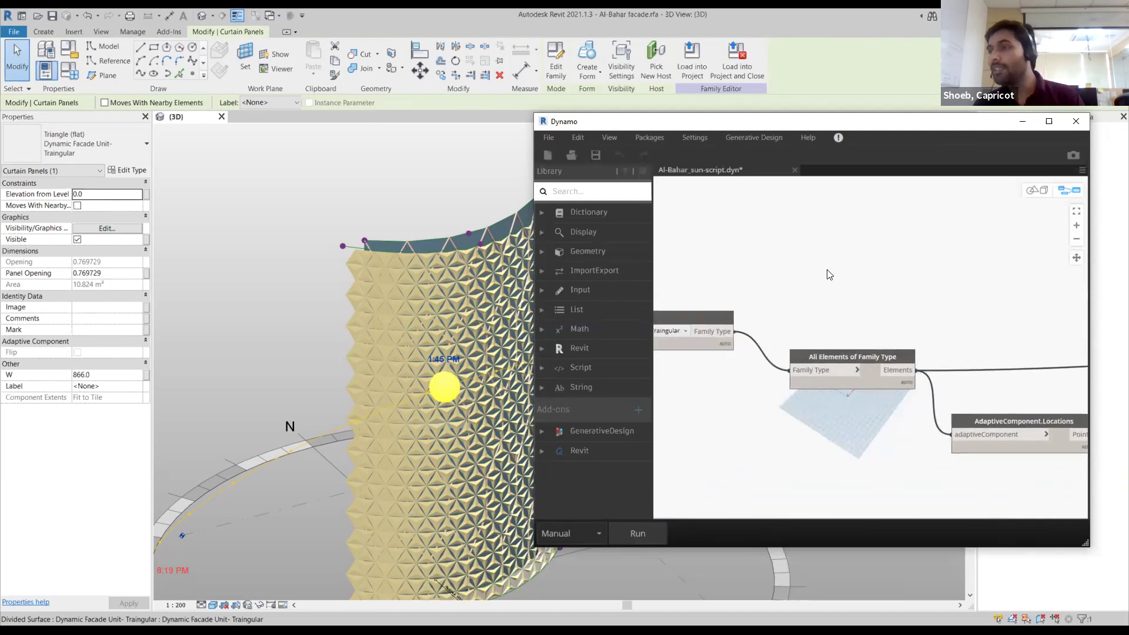
{"action": "scroll", "coordinate": [774, 316], "scroll_direction": "down", "scroll_amount": 1}
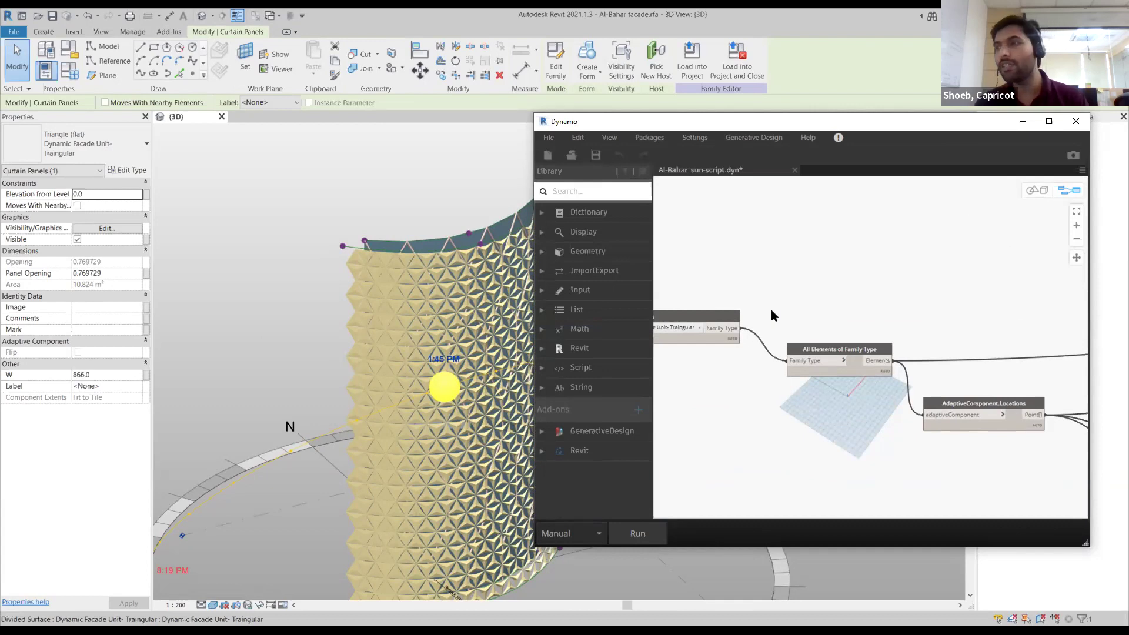
{"action": "scroll", "coordinate": [906, 318], "scroll_direction": "down", "scroll_amount": 2}
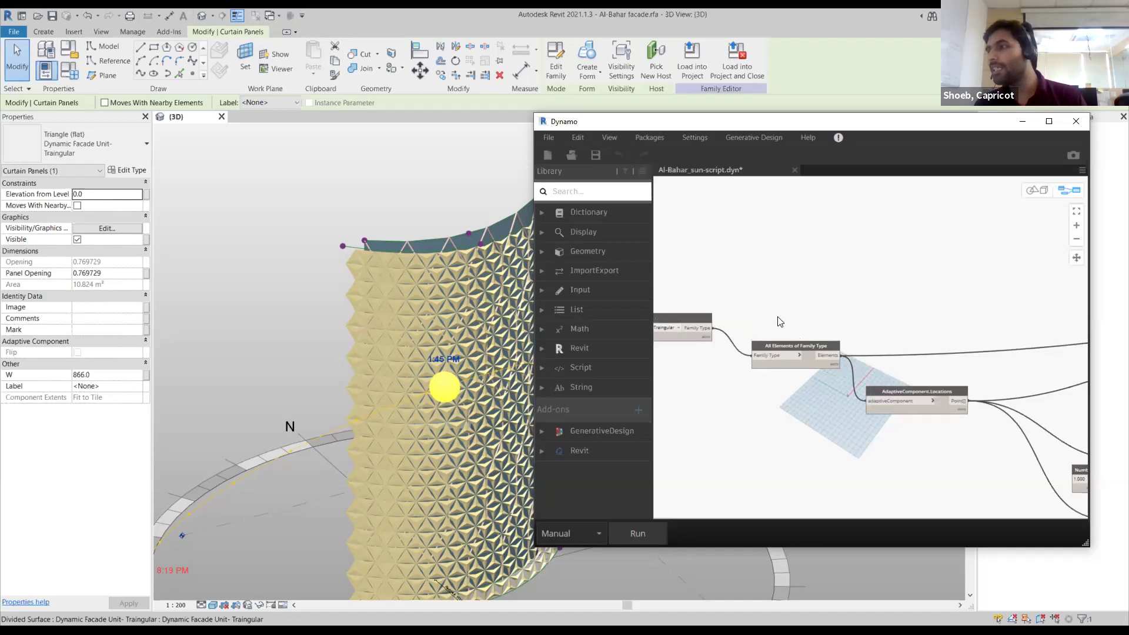
{"action": "scroll", "coordinate": [779, 319], "scroll_direction": "down", "scroll_amount": 1}
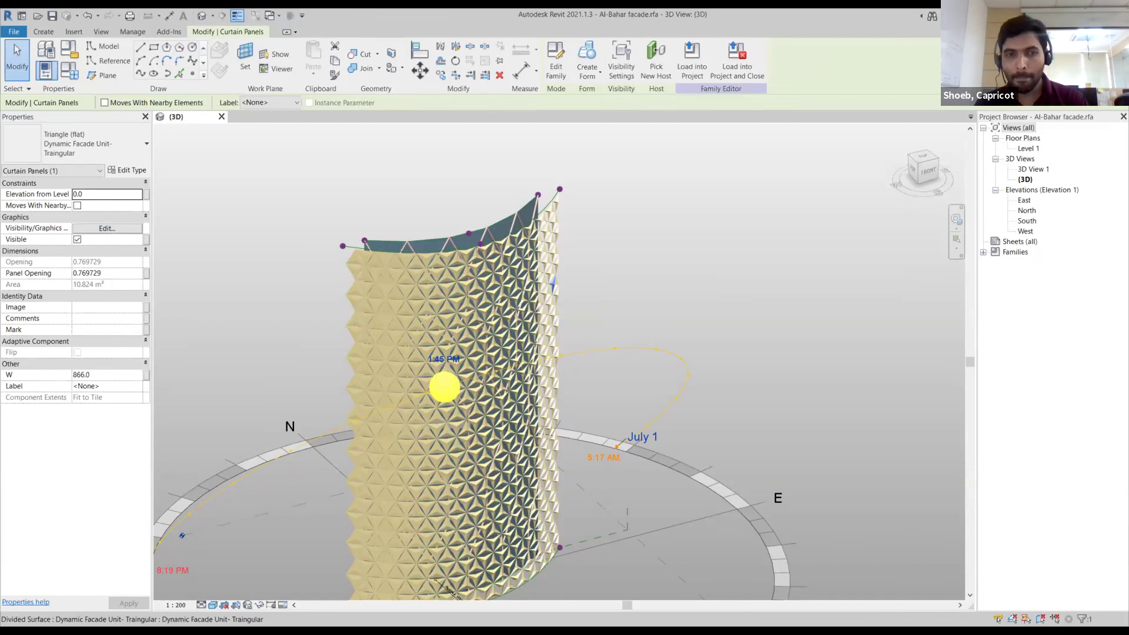
Switch to the PowerPoint slide show and advance to the Question and Answer session slide
{"action": "key", "text": "alt+Tab"}
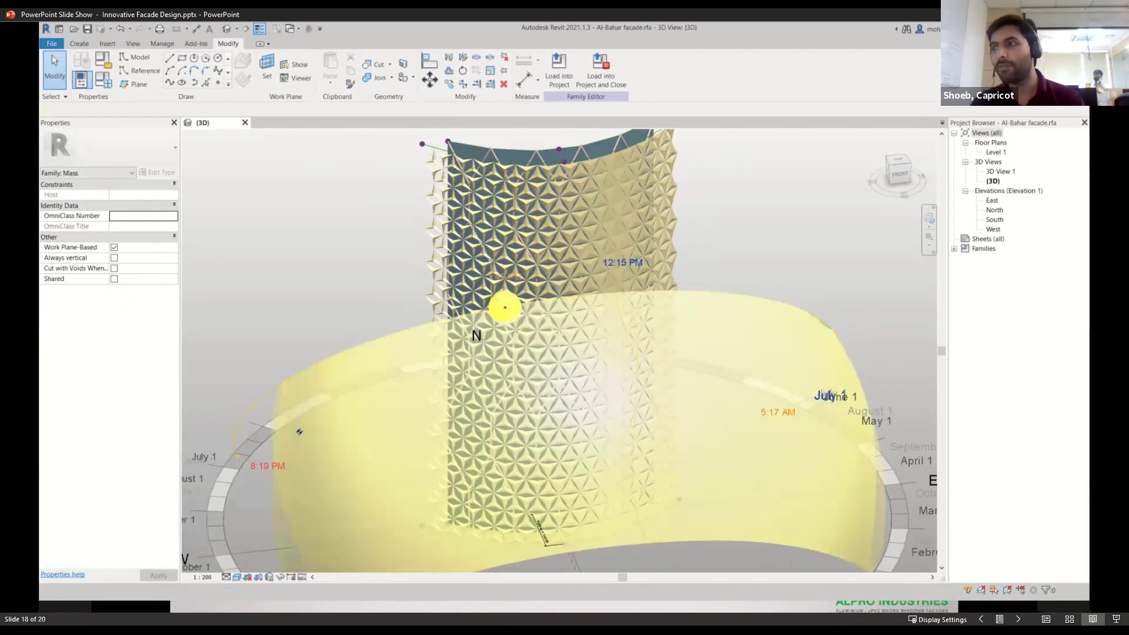
{"action": "key", "text": "Right"}
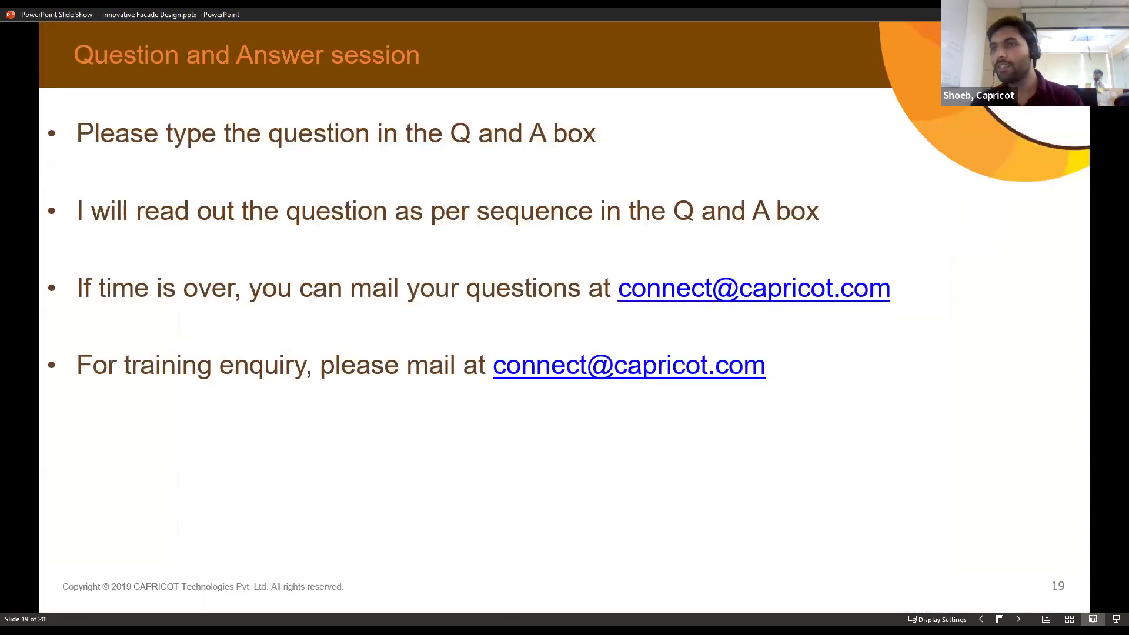
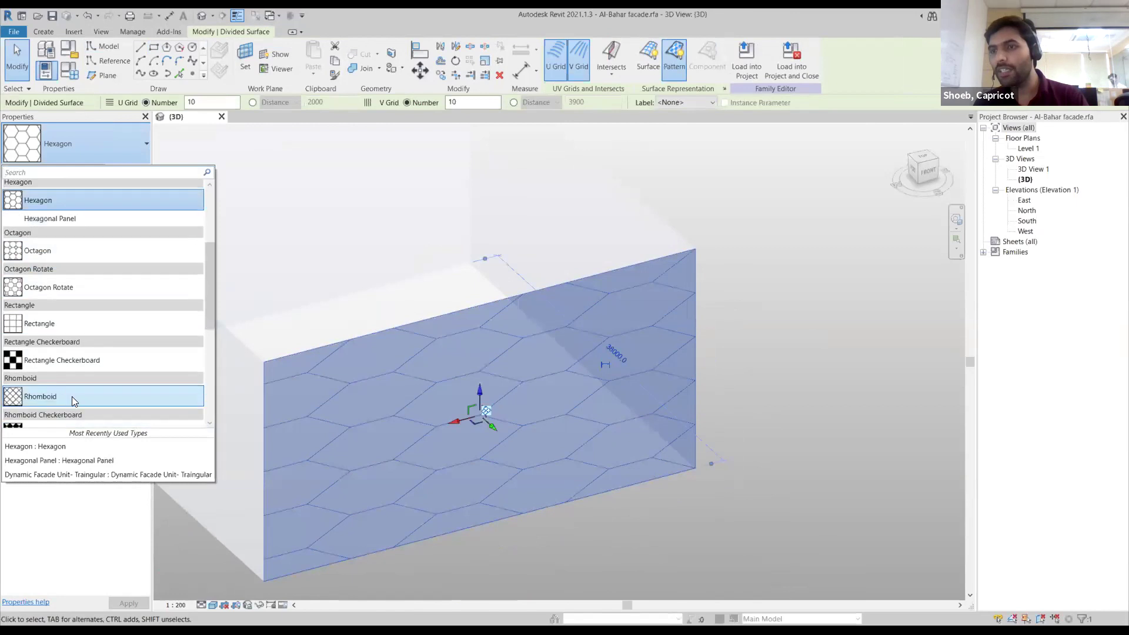
Try the Rhomboid pattern on the box's divided front surface, and return it to the Hexagon pattern
{"action": "left_click", "coordinate": [72, 396]}
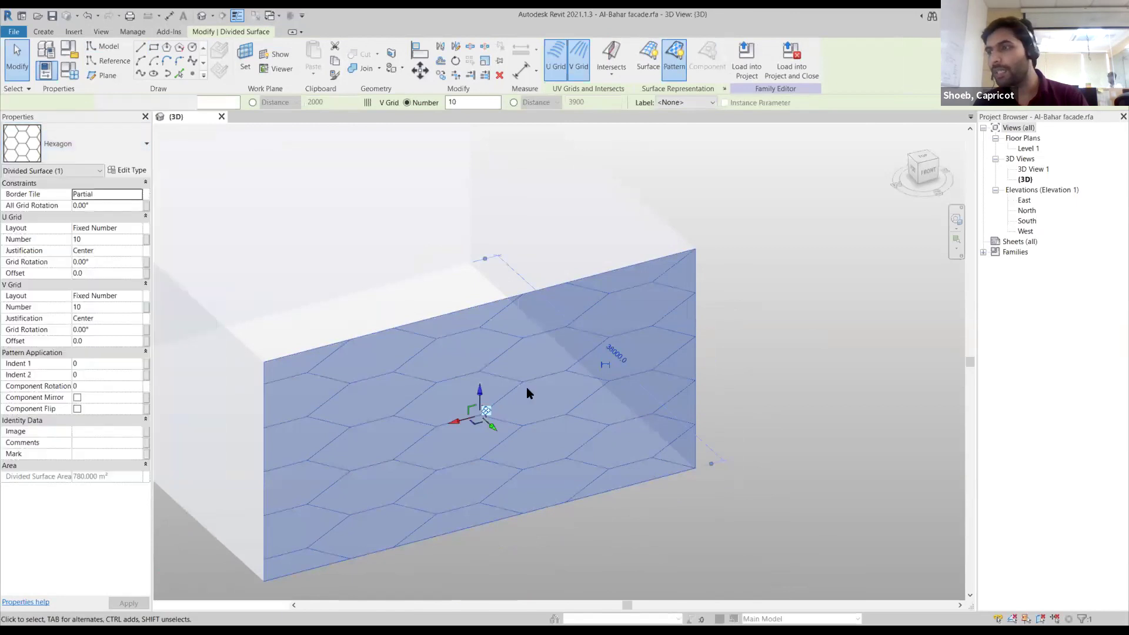
{"action": "left_click", "coordinate": [112, 148]}
{"action": "scroll", "coordinate": [97, 294], "scroll_direction": "down", "scroll_amount": 3}
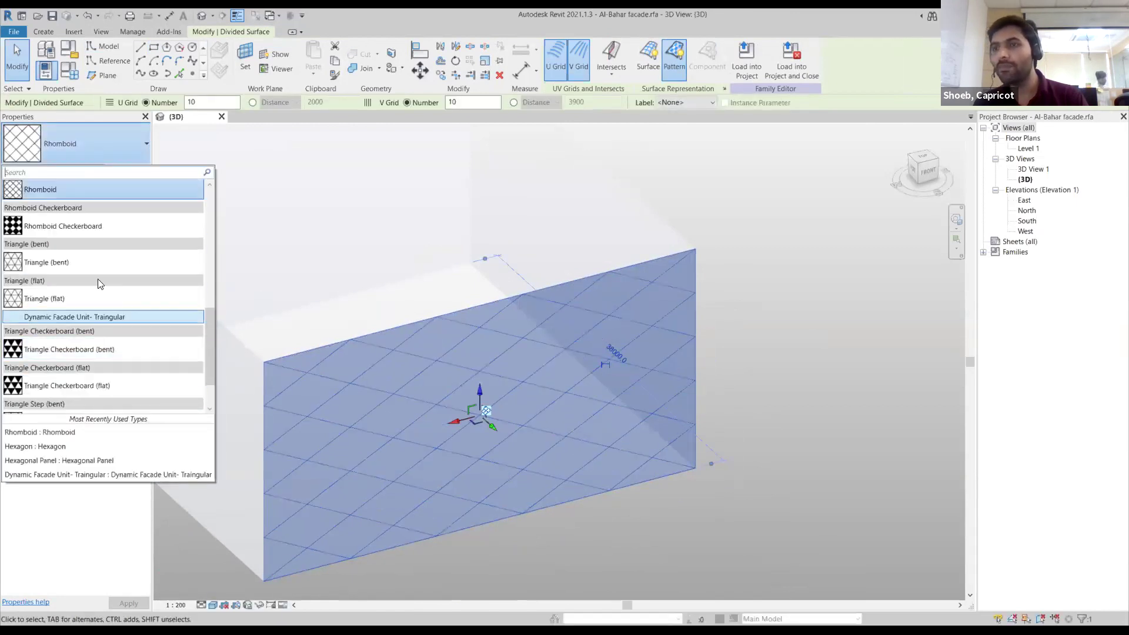
{"action": "scroll", "coordinate": [106, 271], "scroll_direction": "up", "scroll_amount": 5}
{"action": "scroll", "coordinate": [113, 262], "scroll_direction": "up", "scroll_amount": 3}
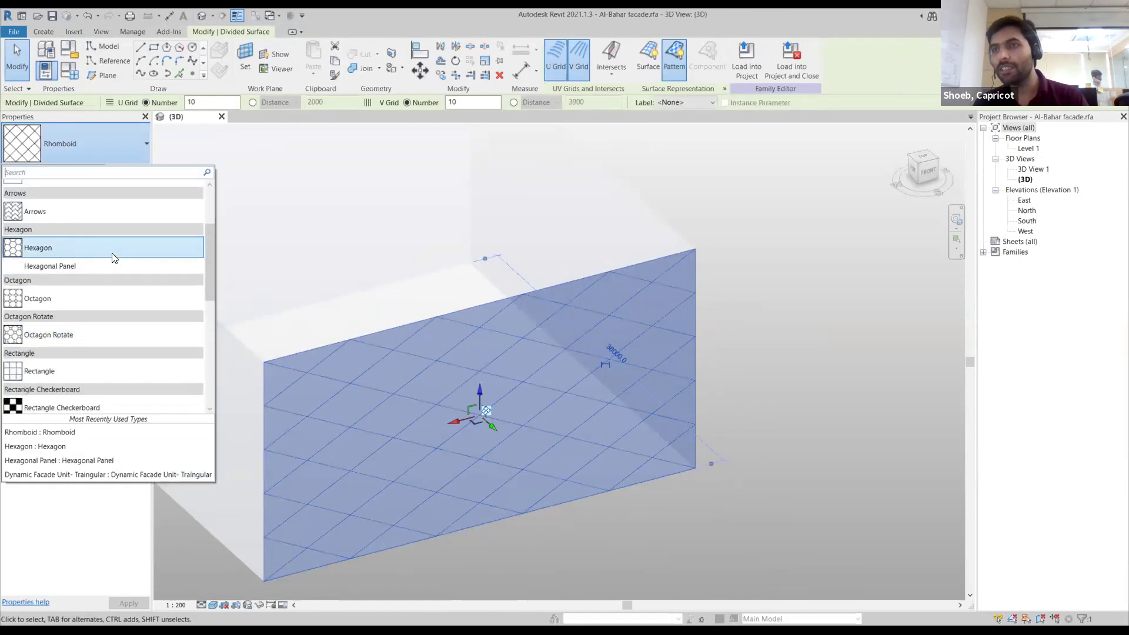
{"action": "left_click", "coordinate": [112, 253]}
{"action": "scroll", "coordinate": [461, 404], "scroll_direction": "up", "scroll_amount": 1}
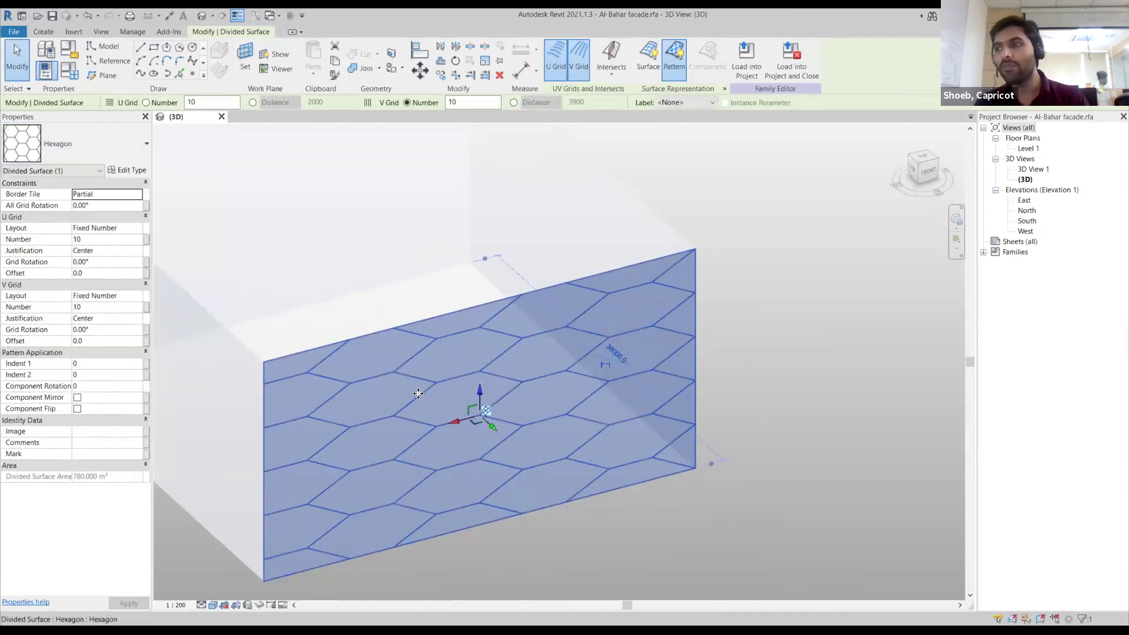
{"action": "scroll", "coordinate": [521, 356], "scroll_direction": "down", "scroll_amount": 1}
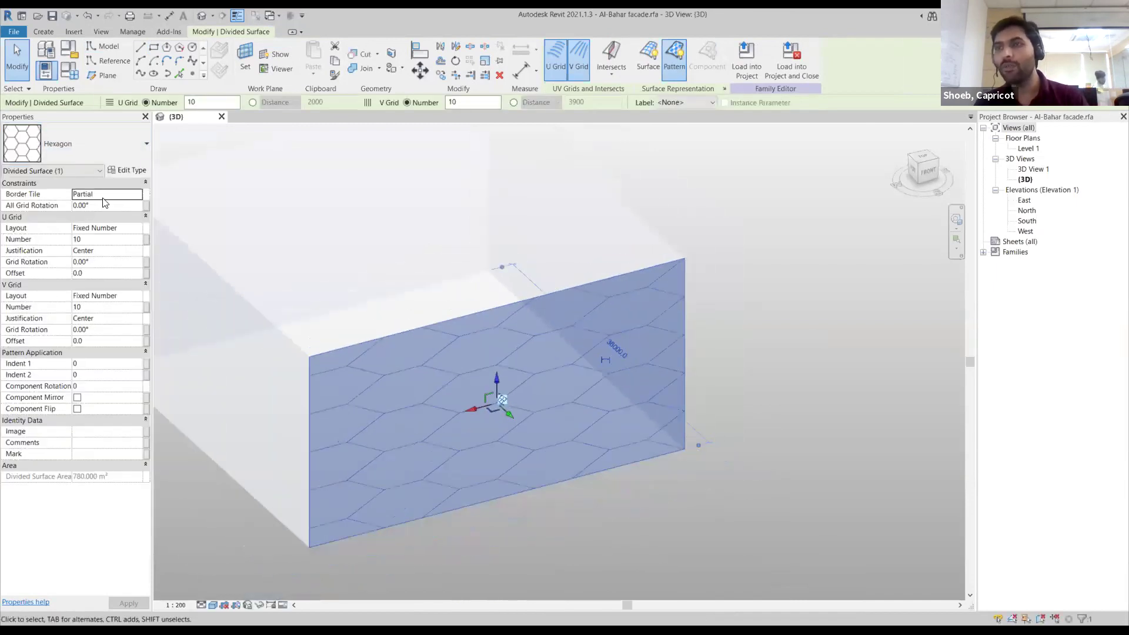
Apply the Rectangle pattern to the box's divided front surface
{"action": "left_click", "coordinate": [115, 144]}
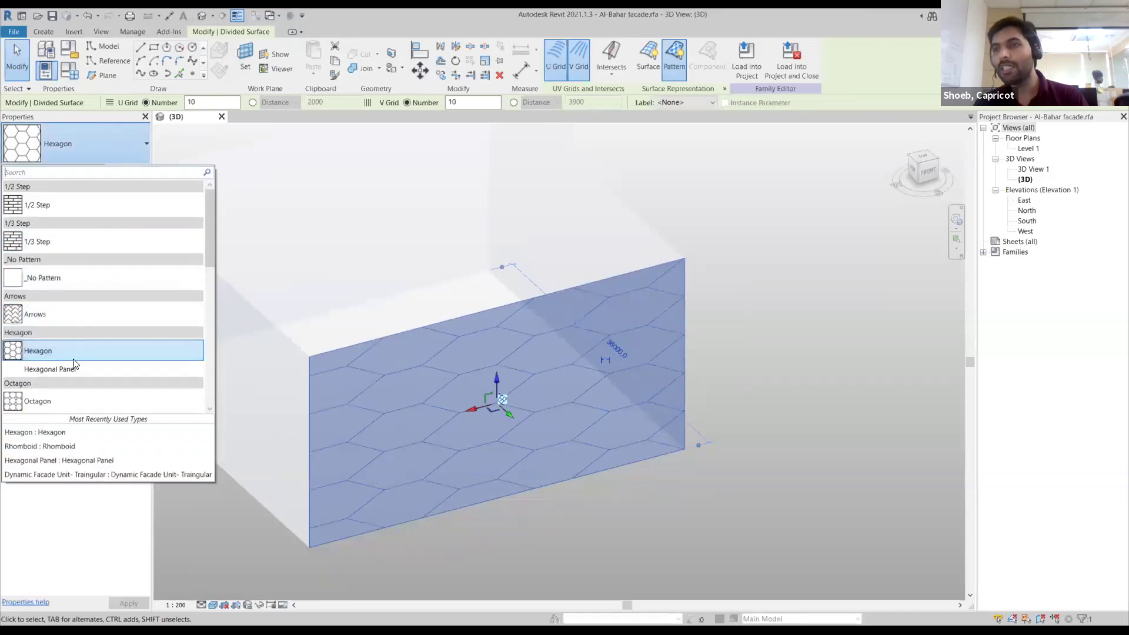
{"action": "scroll", "coordinate": [79, 331], "scroll_direction": "down", "scroll_amount": 2}
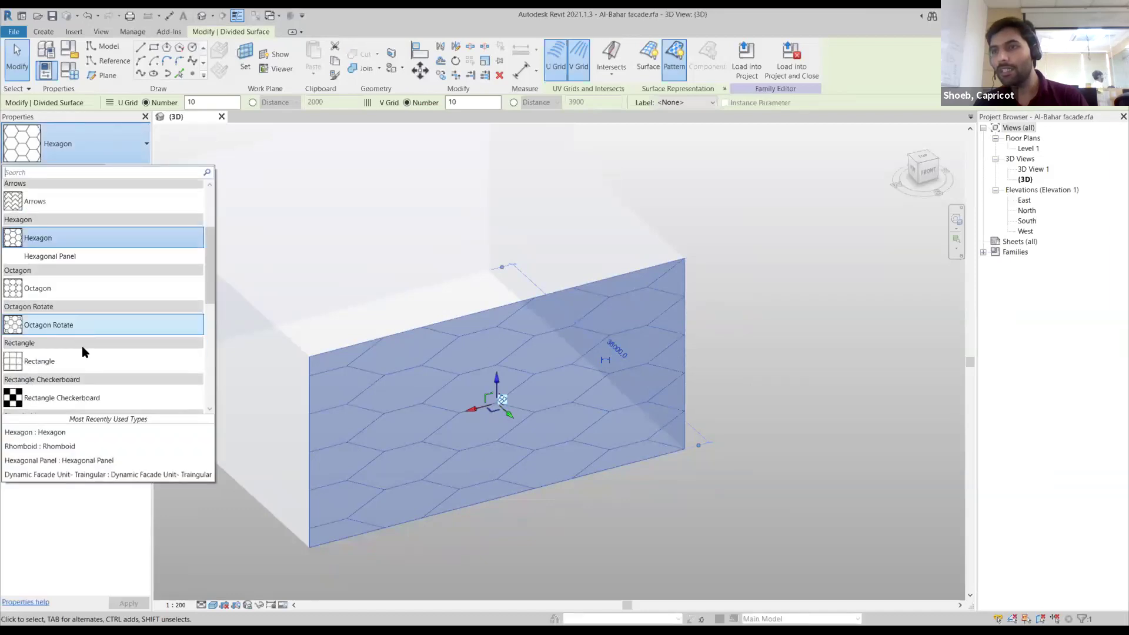
{"action": "scroll", "coordinate": [84, 311], "scroll_direction": "down", "scroll_amount": 2}
{"action": "left_click", "coordinate": [84, 279]}
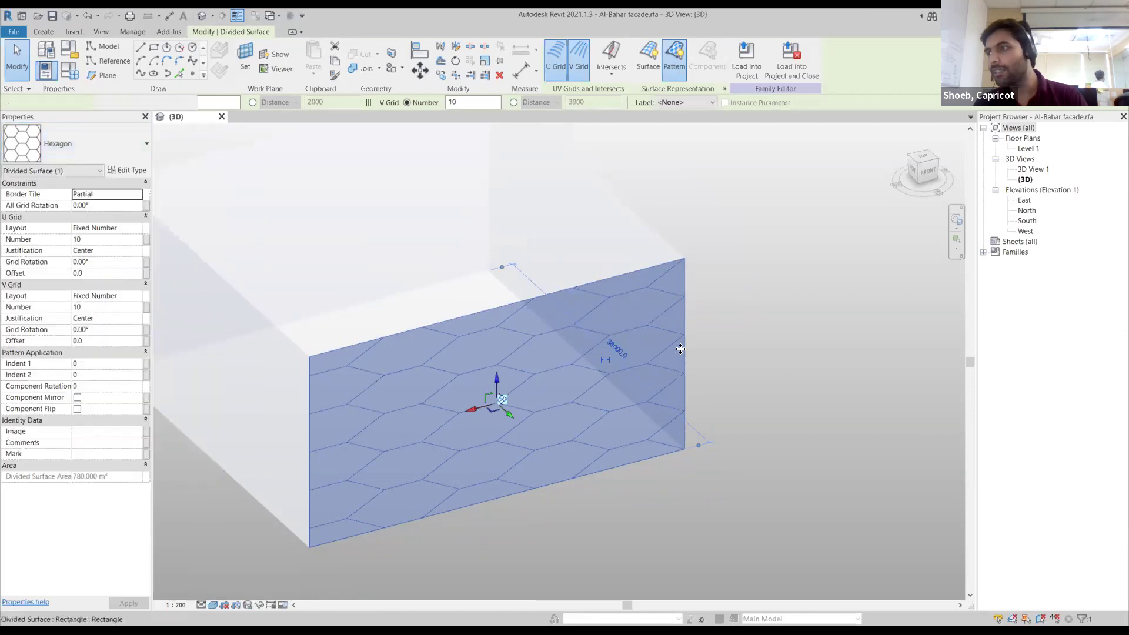
Turn on the divided surface's surface display with its UV grids and nodes, and deselect it
{"action": "left_click", "coordinate": [723, 89]}
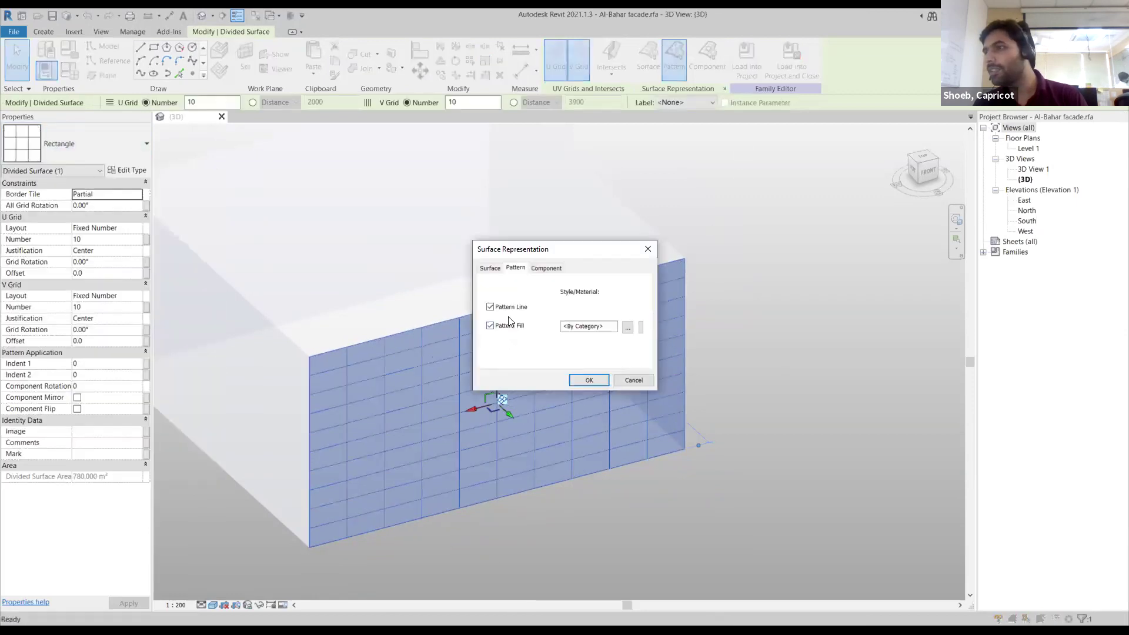
{"action": "left_click", "coordinate": [491, 269]}
{"action": "left_click", "coordinate": [516, 269]}
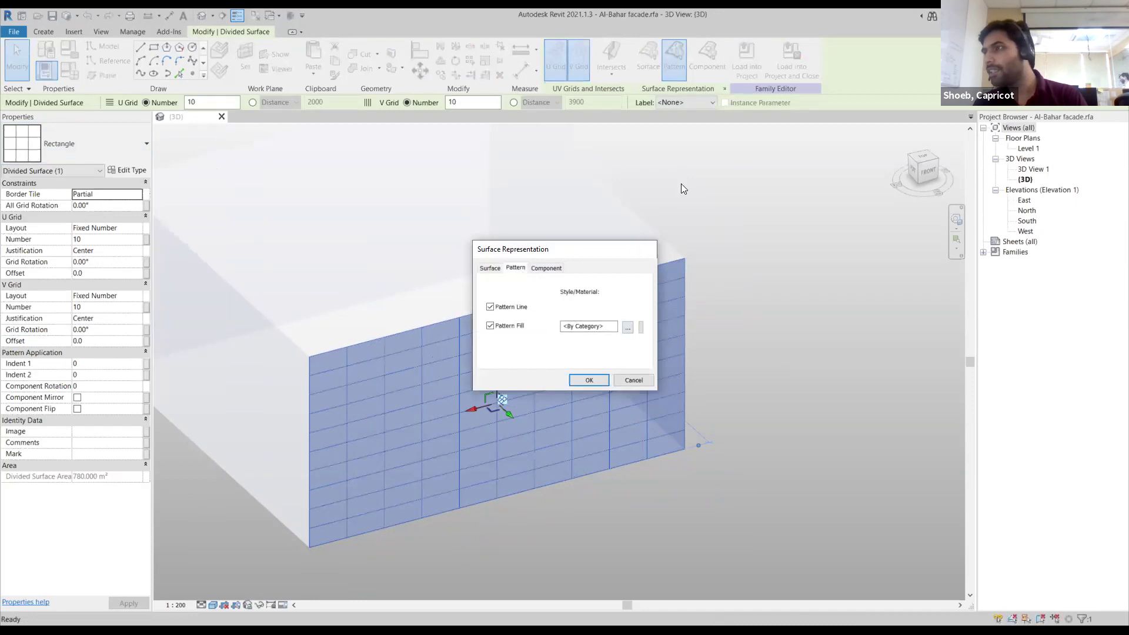
{"action": "key", "text": "Return"}
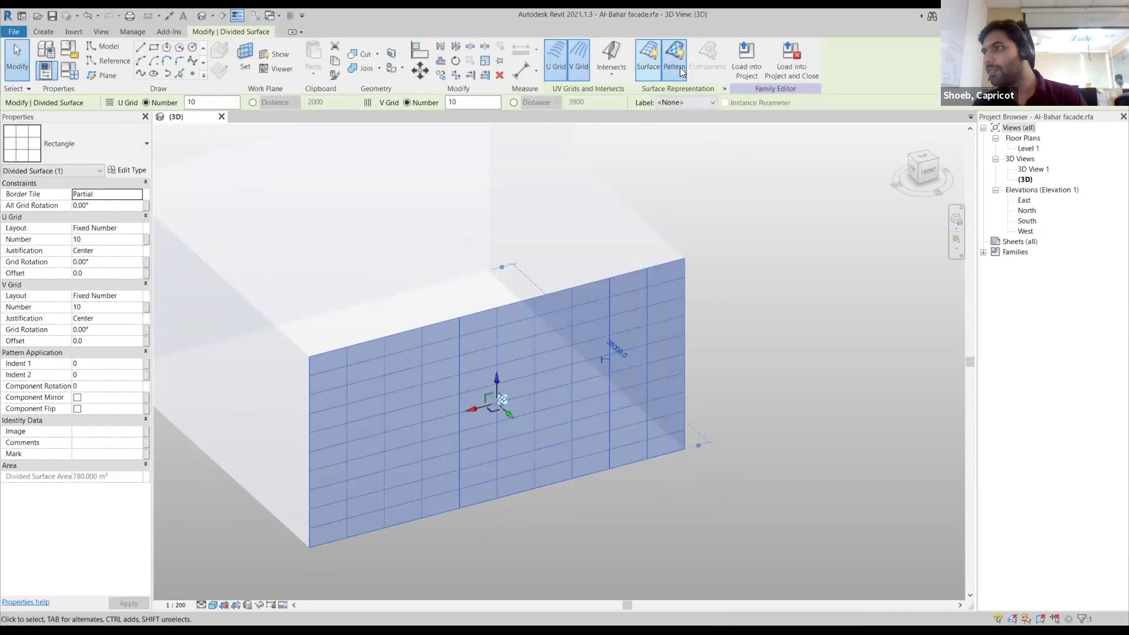
{"action": "left_click", "coordinate": [725, 89]}
{"action": "left_click", "coordinate": [492, 269]}
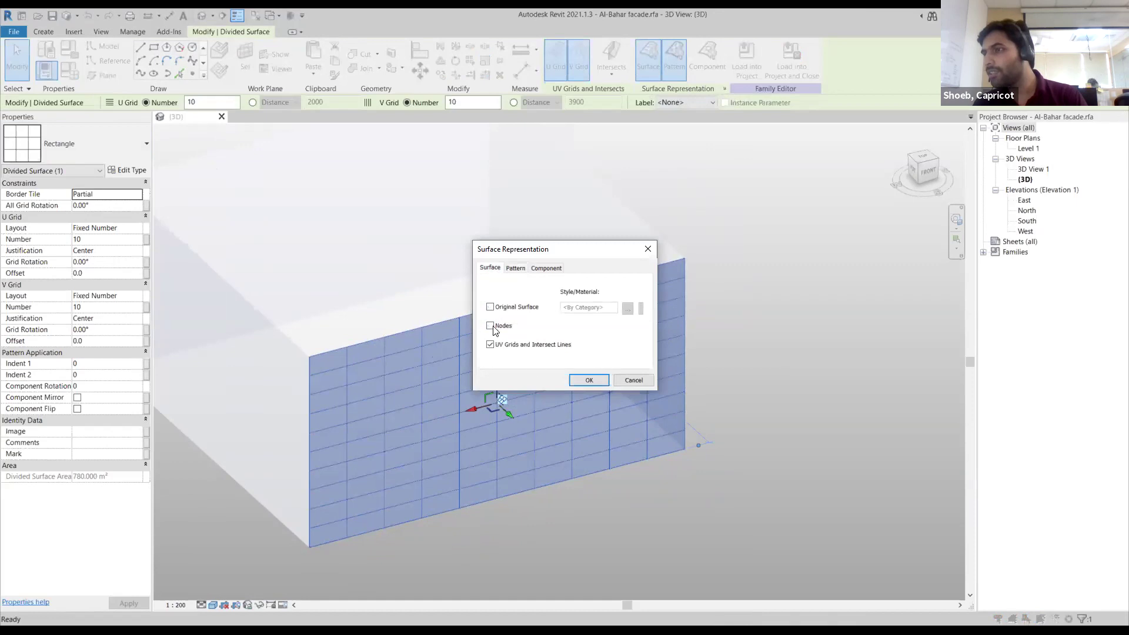
{"action": "left_click", "coordinate": [588, 381]}
{"action": "scroll", "coordinate": [606, 382], "scroll_direction": "up", "scroll_amount": 4}
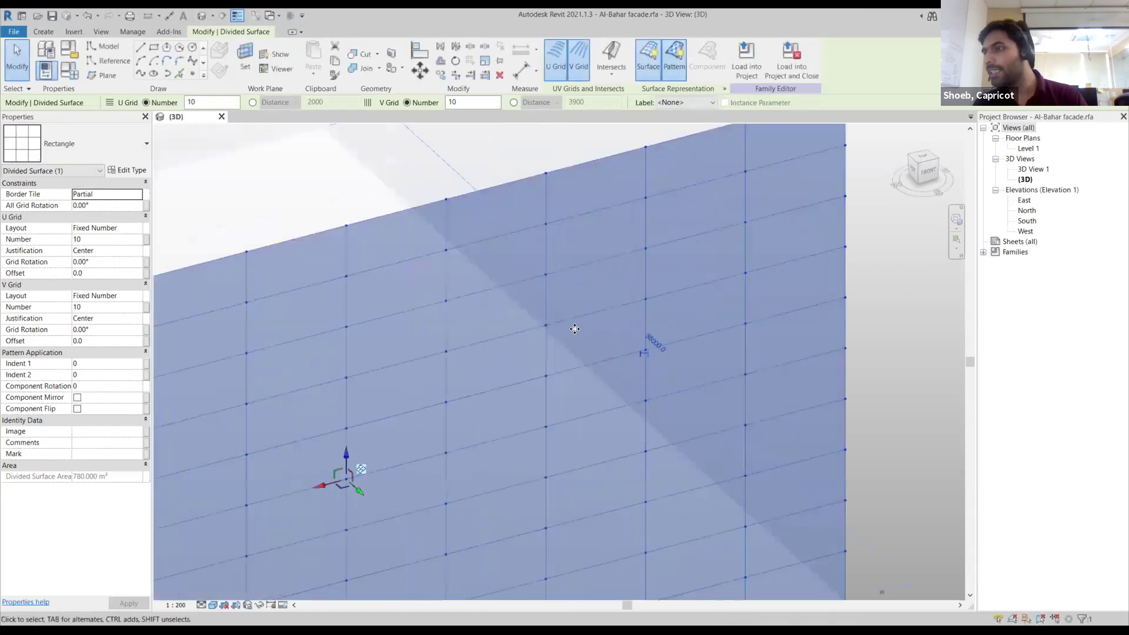
{"action": "scroll", "coordinate": [780, 299], "scroll_direction": "down", "scroll_amount": 2}
{"action": "scroll", "coordinate": [558, 310], "scroll_direction": "down", "scroll_amount": 1}
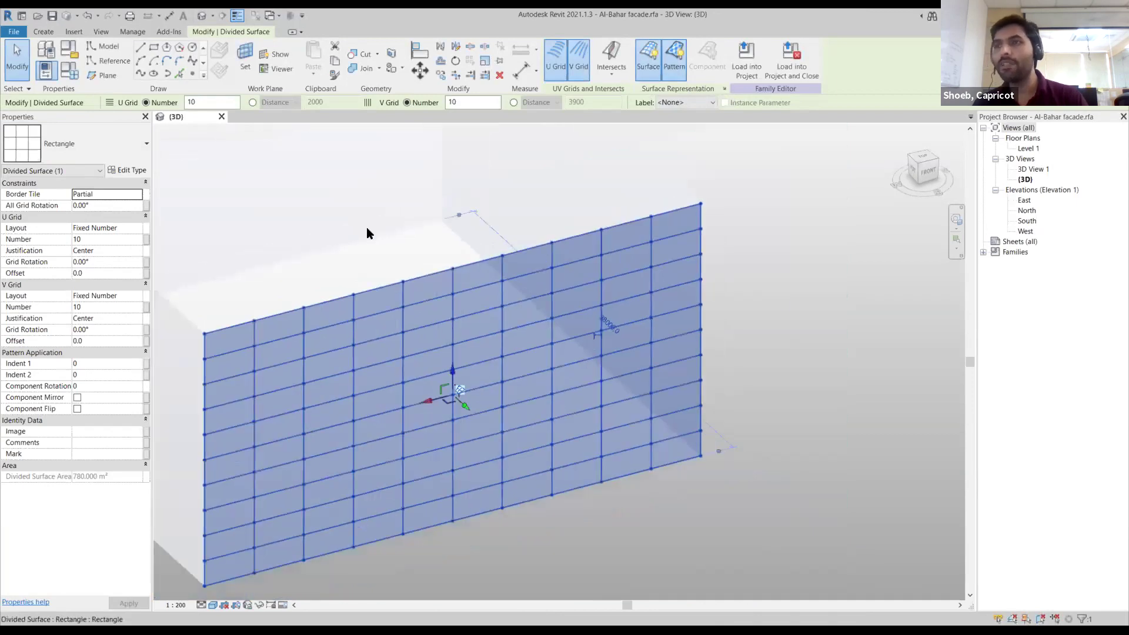
{"action": "key", "text": "Escape"}
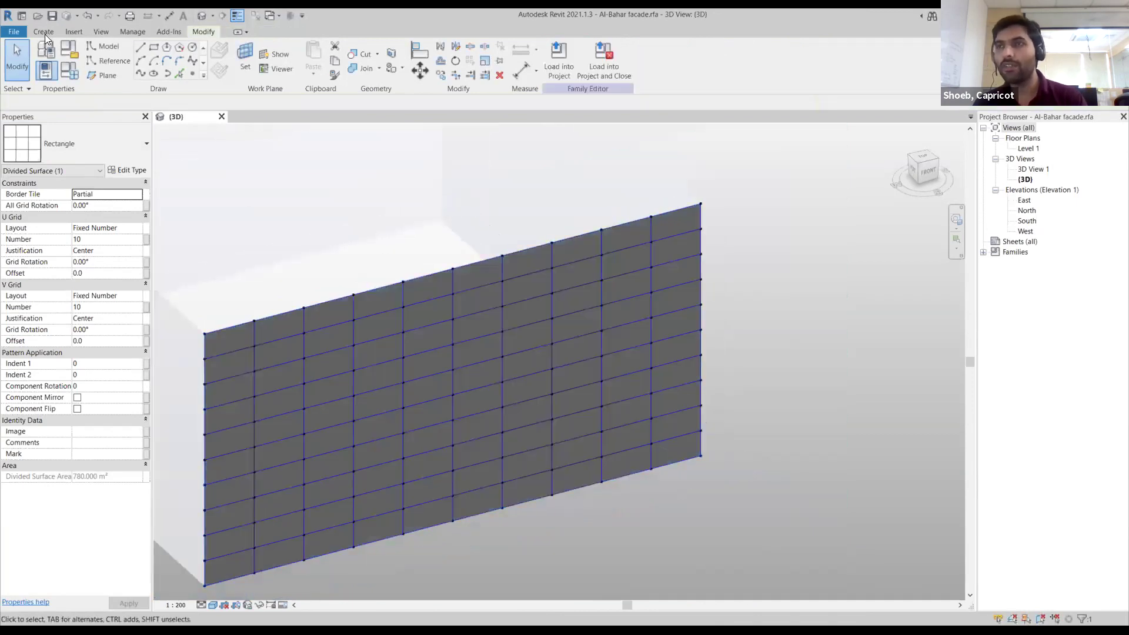
Close Dynamo and create a new family from the English template Metric Generic Model Adaptive.rft
{"action": "left_click", "coordinate": [20, 31]}
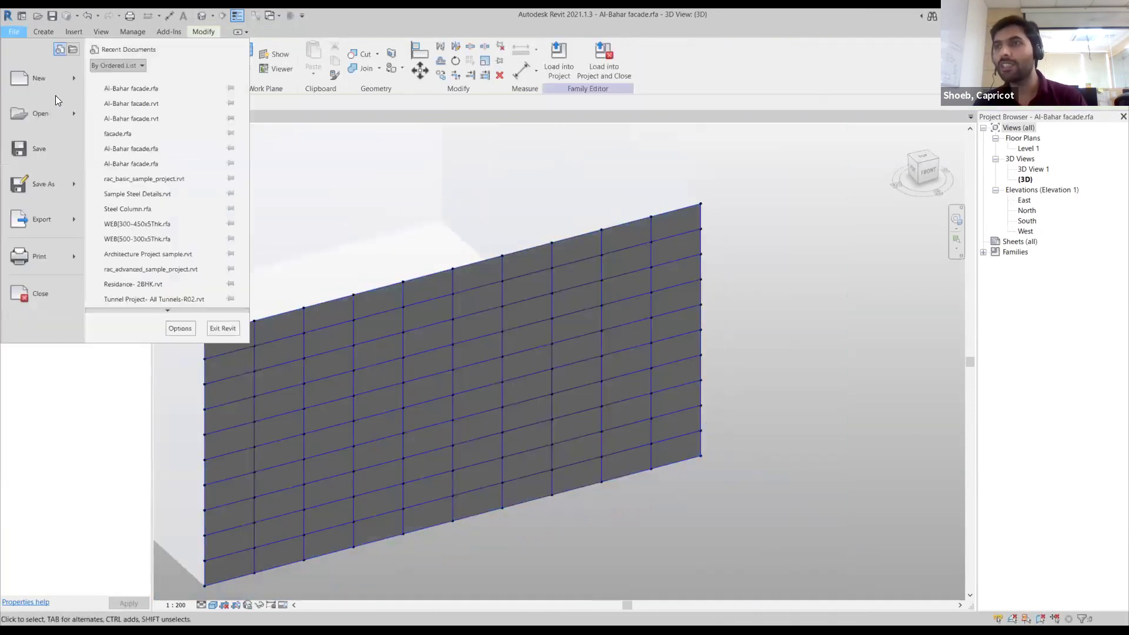
{"action": "left_click", "coordinate": [489, 167]}
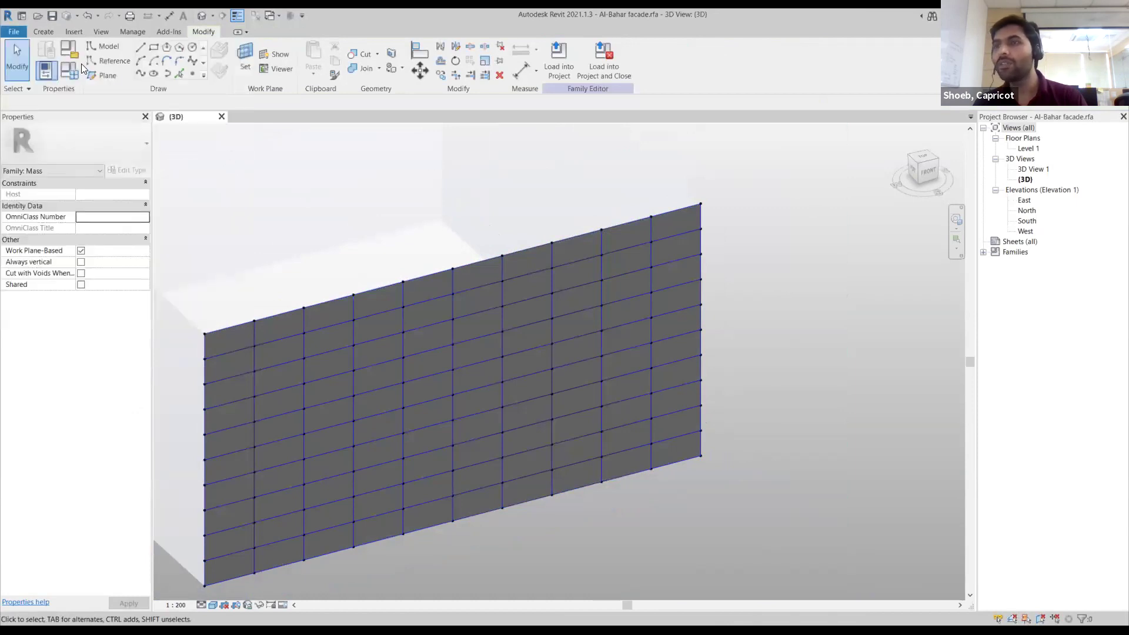
{"action": "left_click", "coordinate": [19, 33]}
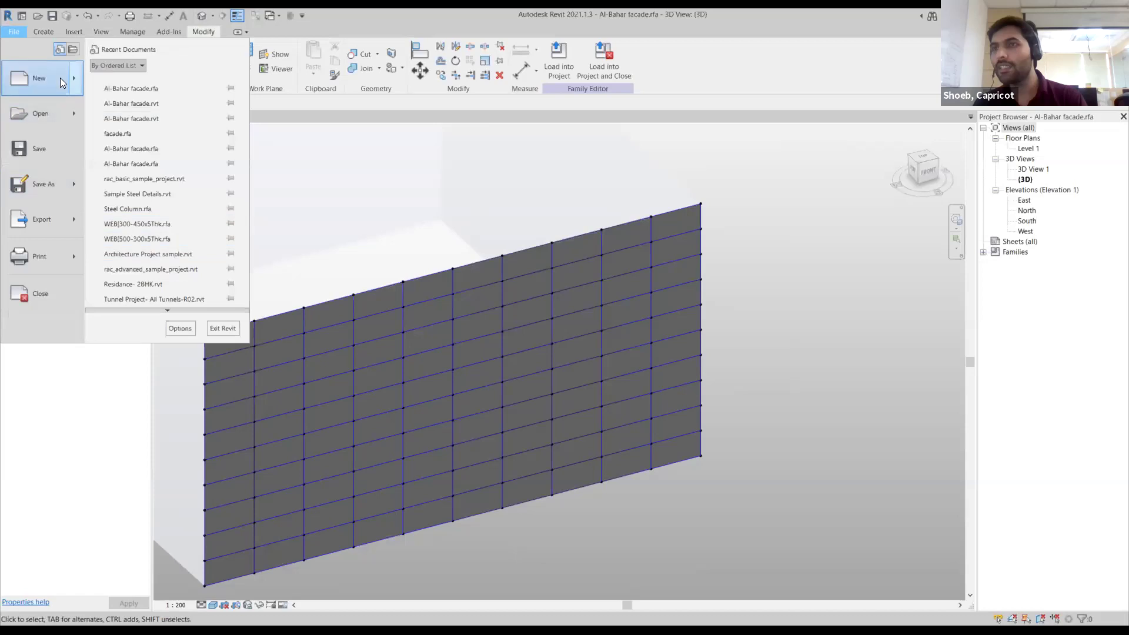
{"action": "mouse_move", "coordinate": [80, 82]}
{"action": "left_click", "coordinate": [160, 121]}
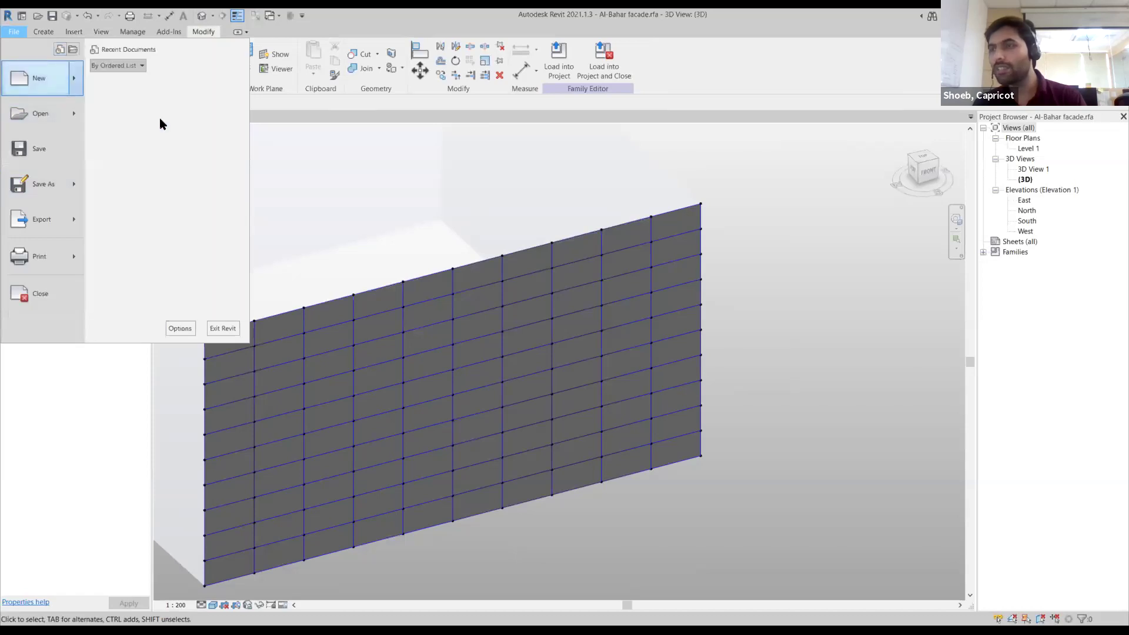
{"action": "left_click", "coordinate": [560, 303]}
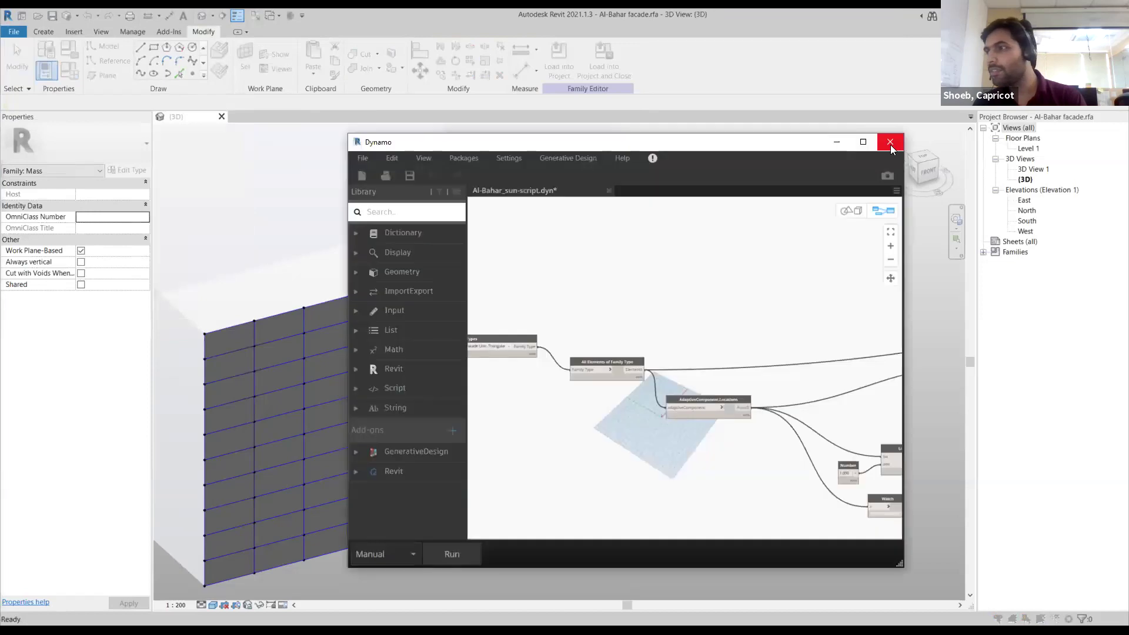
{"action": "left_click", "coordinate": [891, 145]}
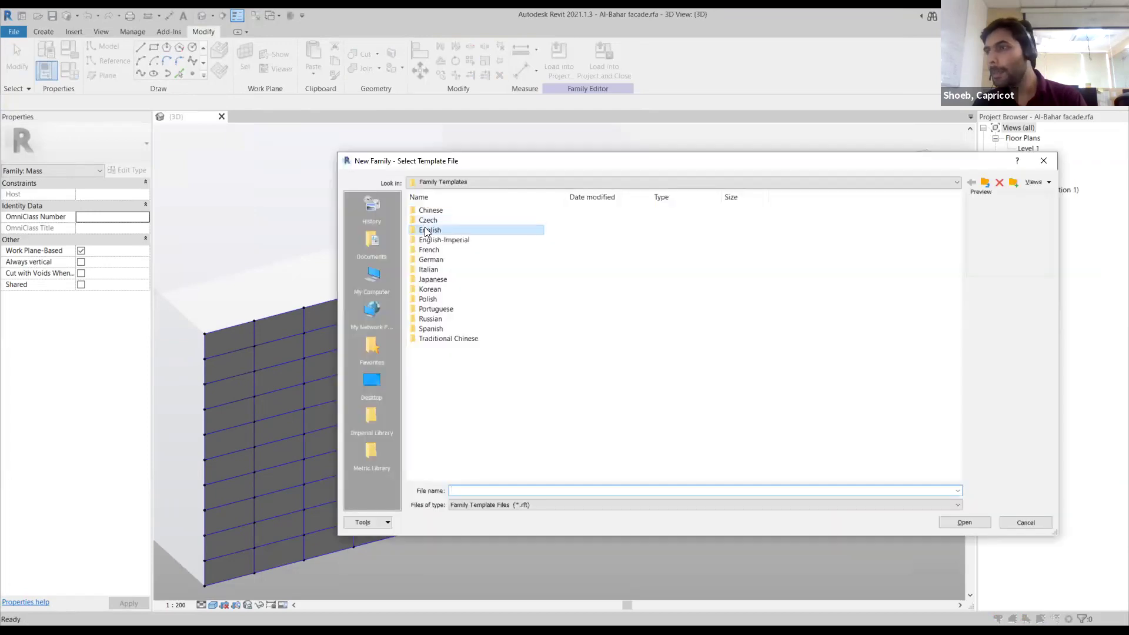
{"action": "double_click", "coordinate": [425, 230]}
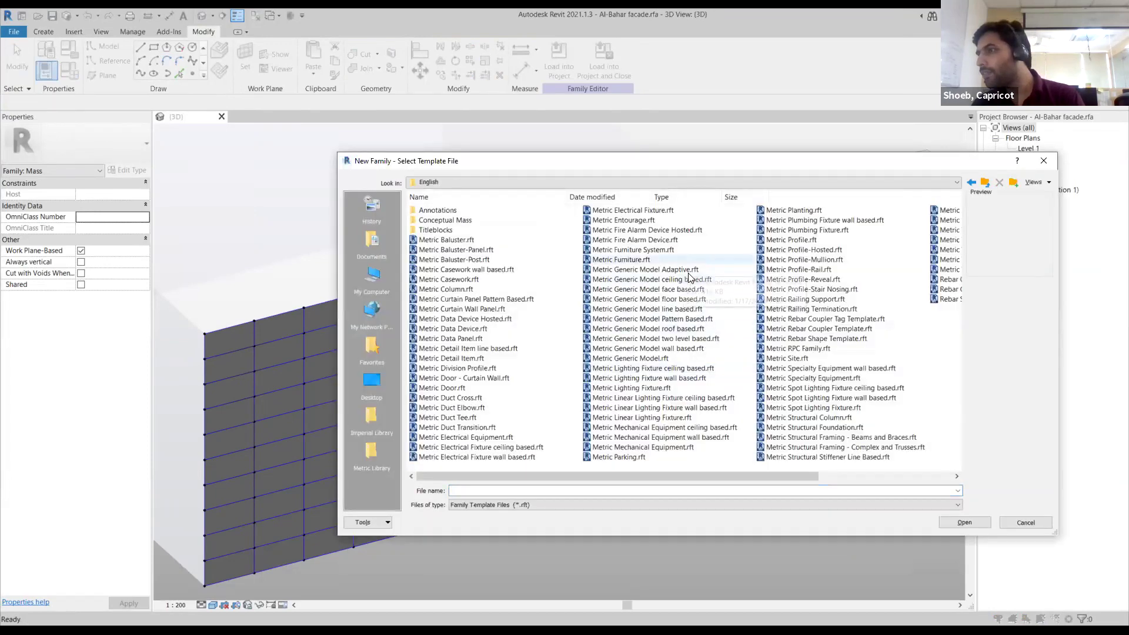
{"action": "left_click", "coordinate": [965, 522]}
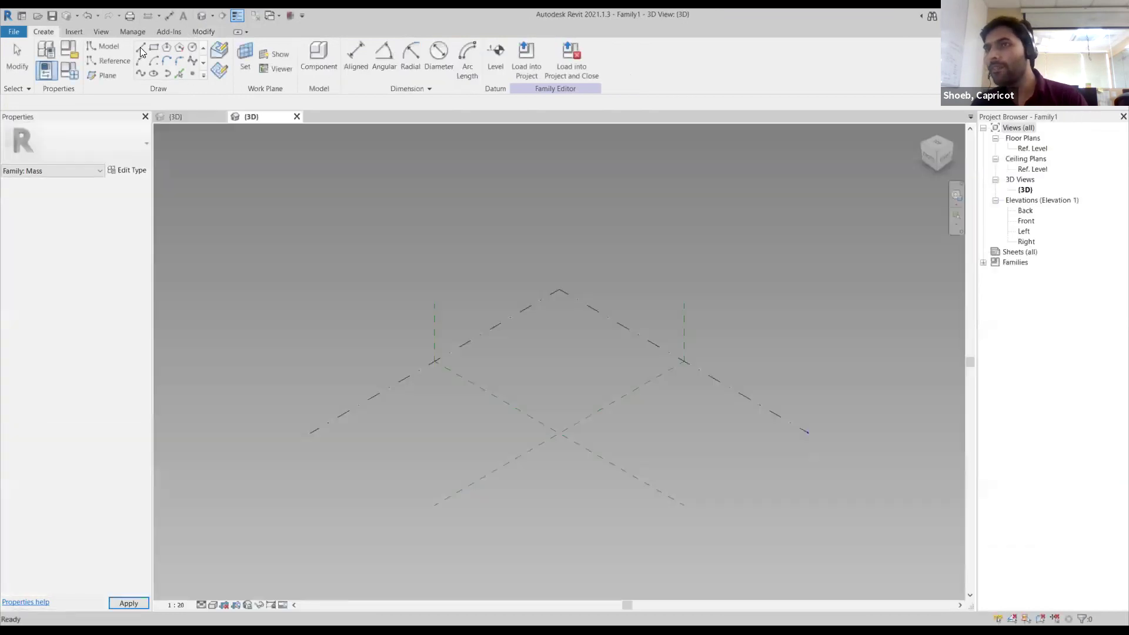
Place six reference points in a curved row on the reference level
{"action": "left_click", "coordinate": [192, 74]}
{"action": "left_click", "coordinate": [436, 462]}
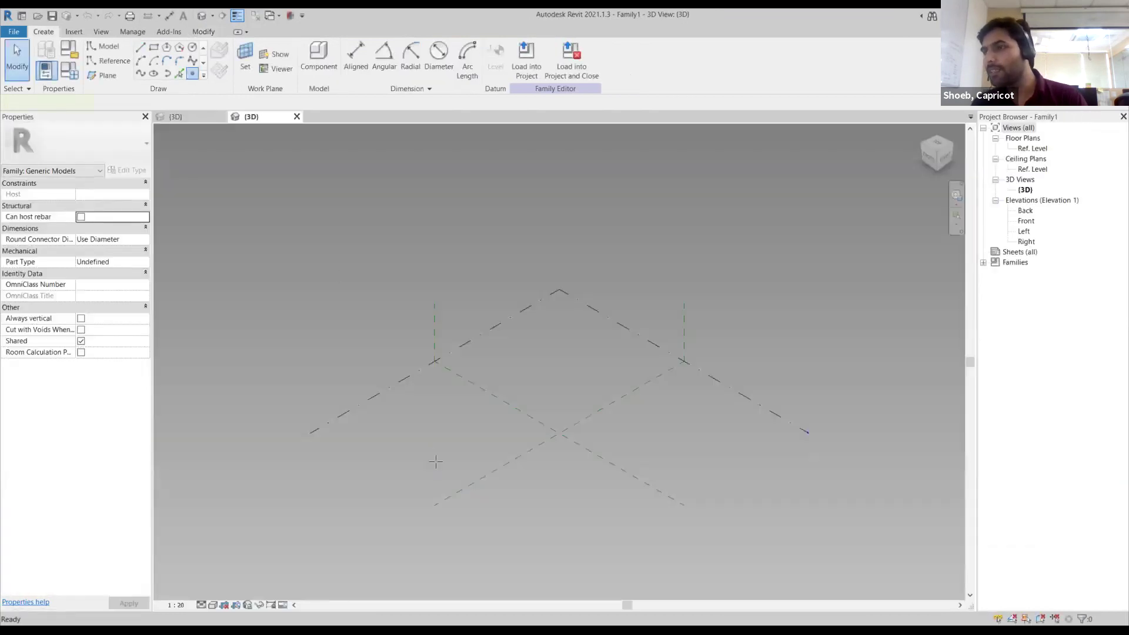
{"action": "left_click", "coordinate": [475, 435]}
{"action": "left_click", "coordinate": [504, 436]}
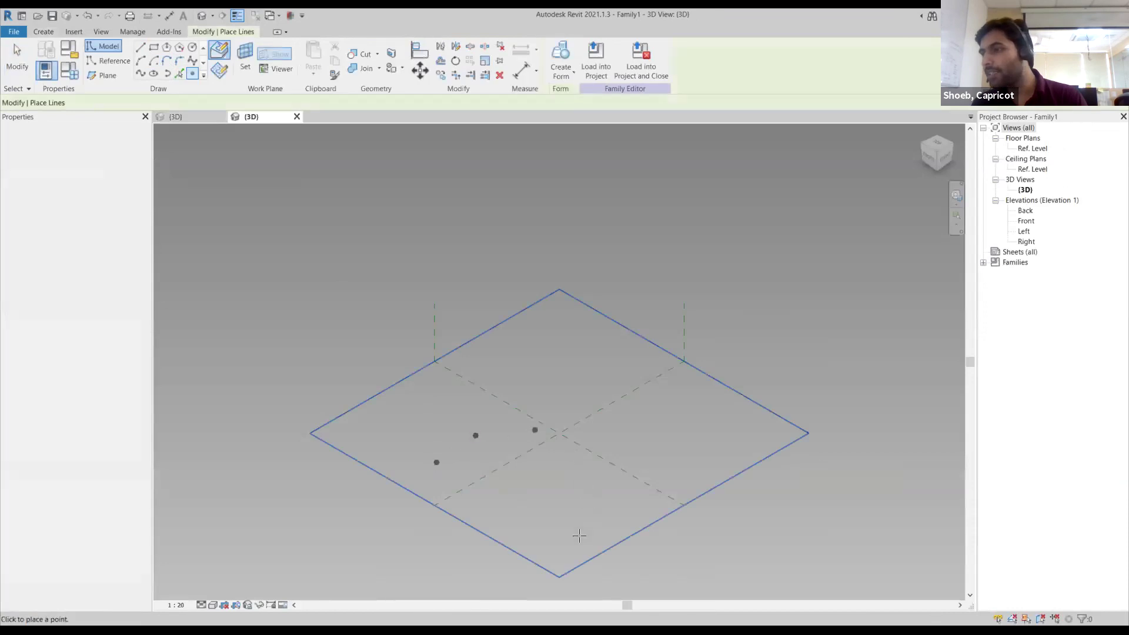
{"action": "left_click", "coordinate": [577, 456]}
{"action": "left_click", "coordinate": [589, 499]}
{"action": "left_click", "coordinate": [579, 535]}
{"action": "key", "text": "Escape"}
Draw a spline through the first four reference points, and a second one from the fourth through the last two
{"action": "scroll", "coordinate": [524, 493], "scroll_direction": "up", "scroll_amount": 2}
{"action": "middle_click_drag", "start_coordinate": [509, 475], "coordinate": [500, 462]}
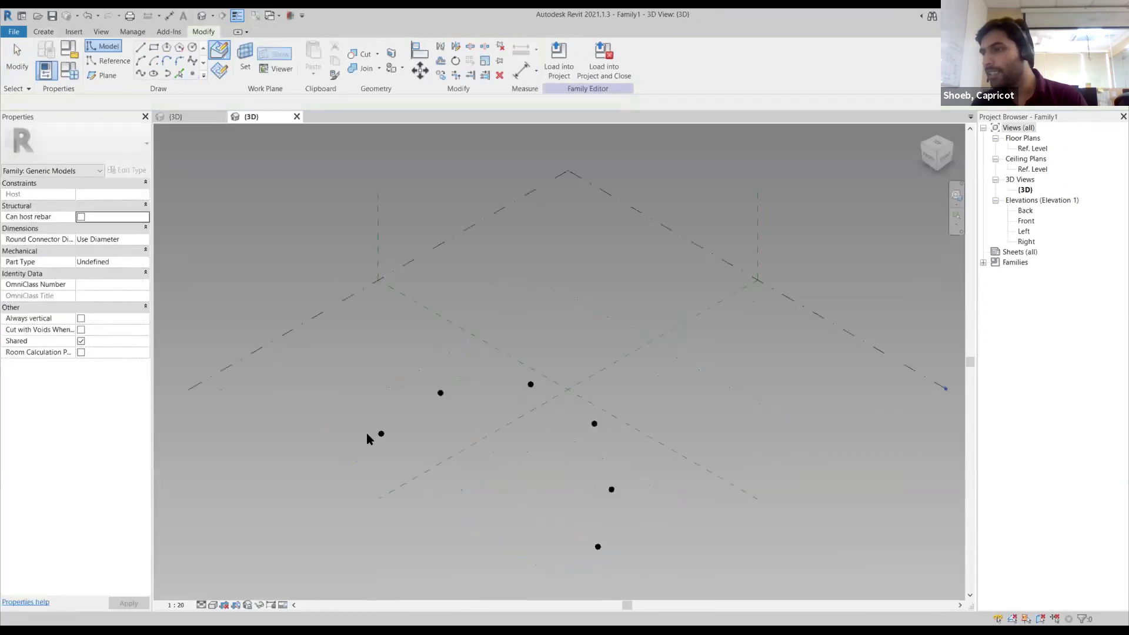
{"action": "left_click_drag", "start_coordinate": [360, 421], "coordinate": [406, 456], "text": "ctrl"}
{"action": "left_click_drag", "start_coordinate": [426, 373], "coordinate": [458, 421], "text": "ctrl"}
{"action": "left_click_drag", "start_coordinate": [496, 372], "coordinate": [558, 413], "text": "ctrl"}
{"action": "left_click_drag", "start_coordinate": [585, 403], "coordinate": [604, 446], "text": "ctrl"}
{"action": "left_click", "coordinate": [140, 76]}
{"action": "key", "text": "Escape"}
{"action": "left_click_drag", "start_coordinate": [614, 480], "coordinate": [621, 558], "text": "ctrl"}
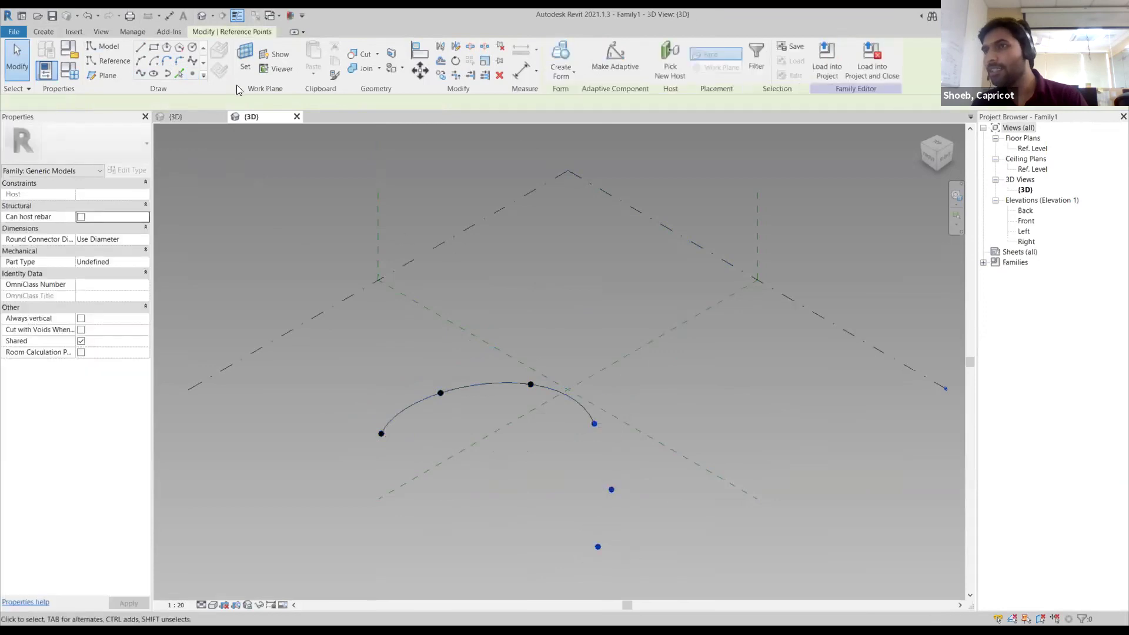
{"action": "left_click", "coordinate": [140, 75]}
Filter the selected points and curves down to the six reference points, and make them adaptive
{"action": "left_click_drag", "start_coordinate": [328, 317], "coordinate": [684, 575]}
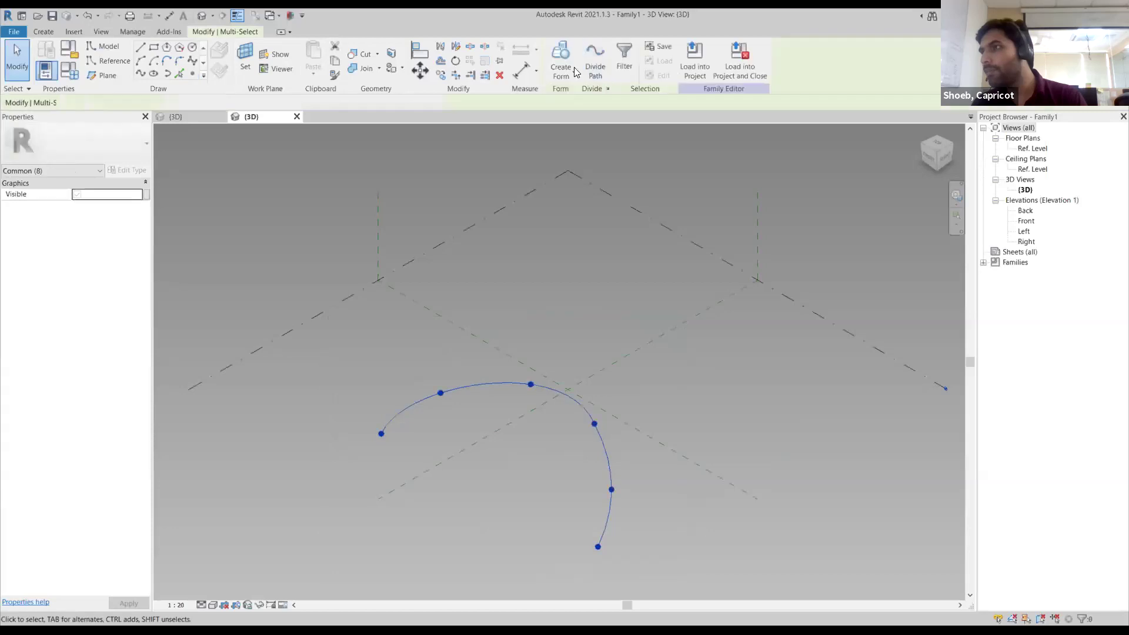
{"action": "left_click_drag", "start_coordinate": [365, 348], "coordinate": [713, 596]}
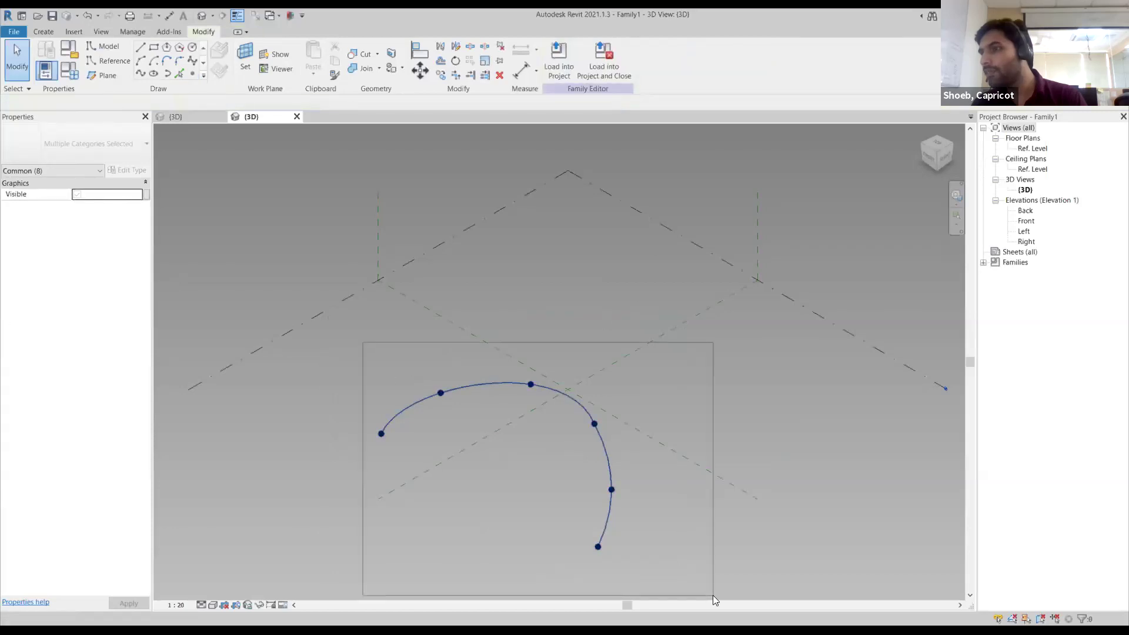
{"action": "left_click", "coordinate": [624, 58]}
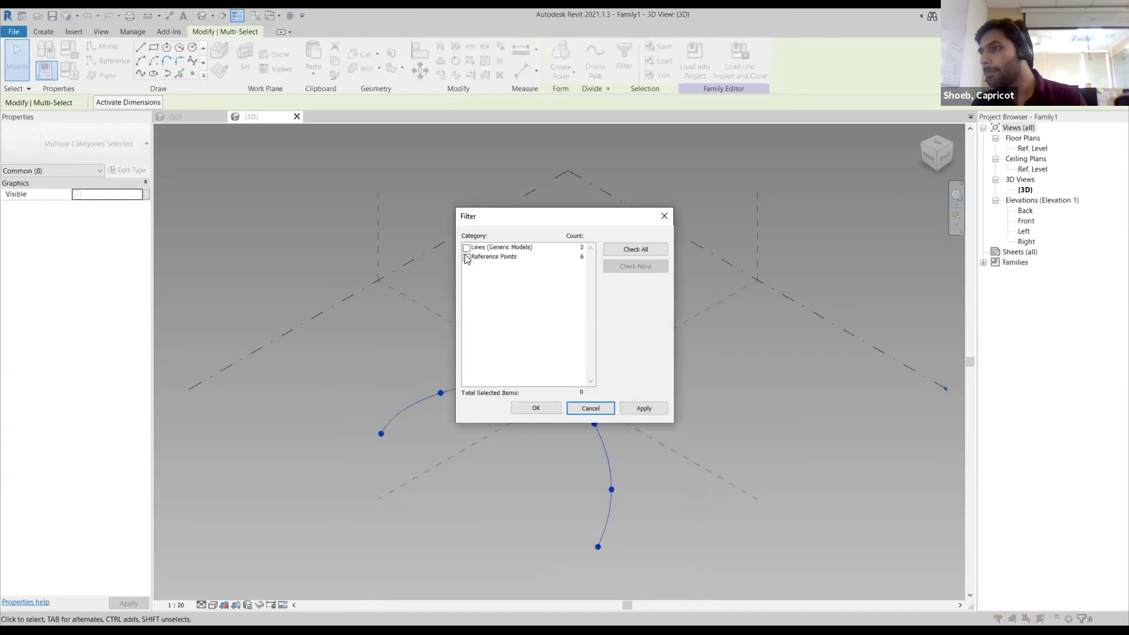
{"action": "left_click", "coordinate": [467, 258]}
{"action": "left_click", "coordinate": [536, 408]}
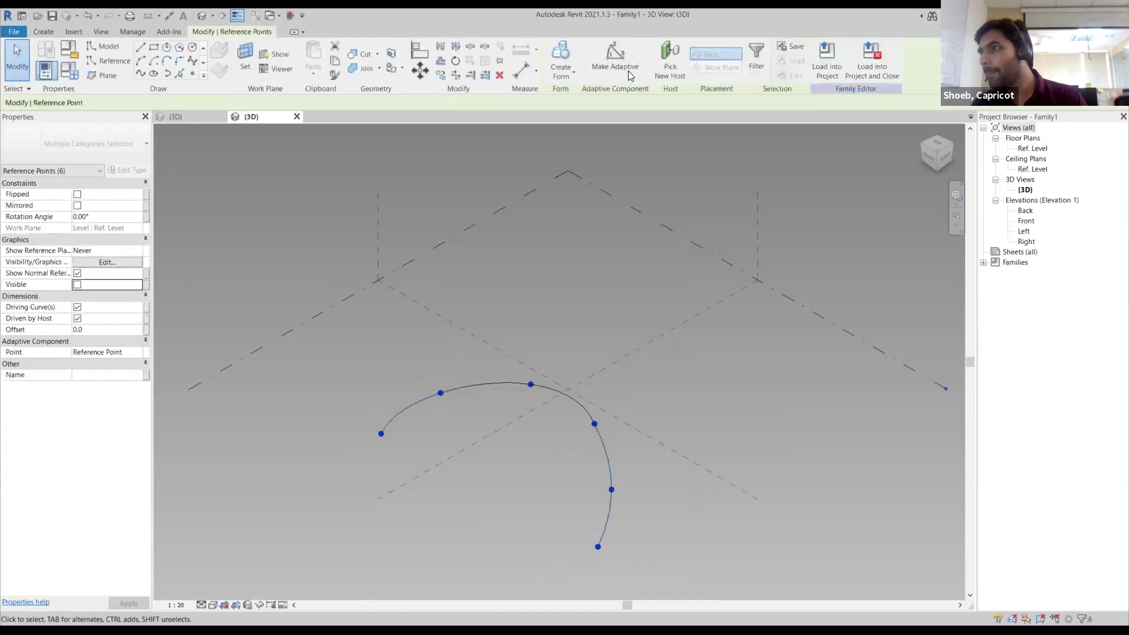
{"action": "left_click", "coordinate": [615, 59]}
{"action": "left_click", "coordinate": [348, 240]}
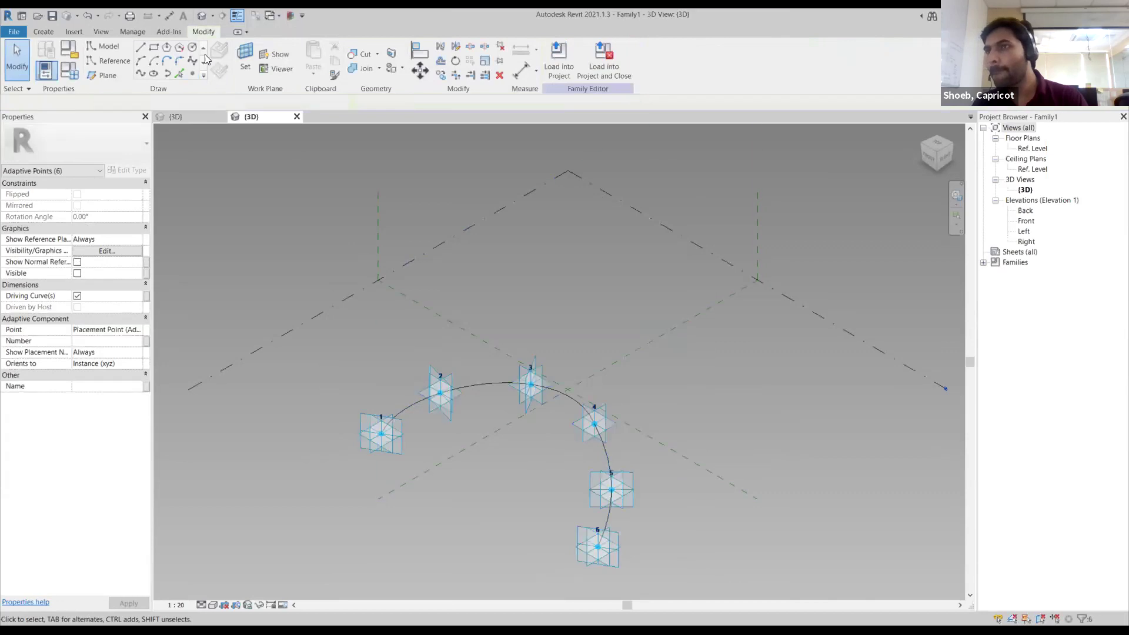
Place a reference point on the first spline, between adaptive points 2 and 3
{"action": "left_click", "coordinate": [195, 70]}
{"action": "scroll", "coordinate": [433, 392], "scroll_direction": "up", "scroll_amount": 2}
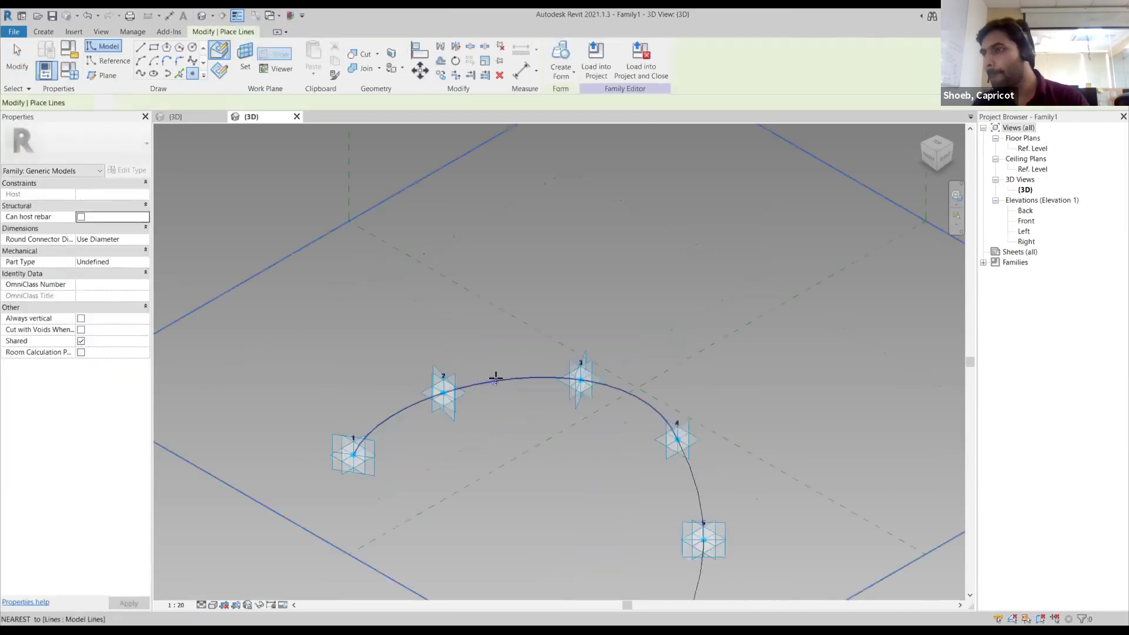
{"action": "left_click", "coordinate": [496, 380]}
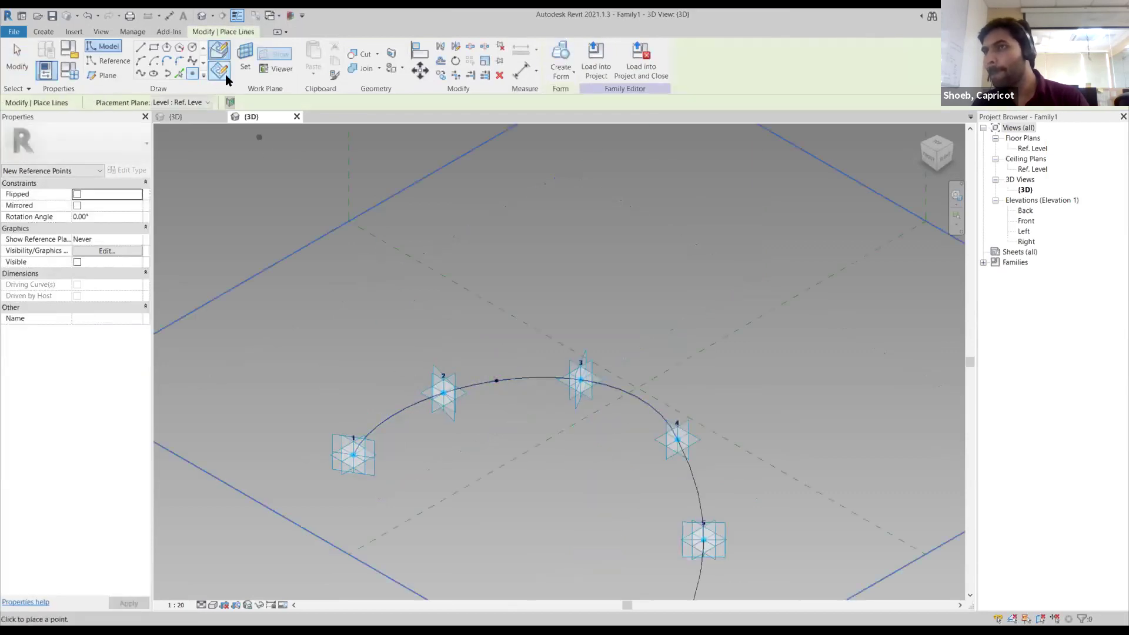
{"action": "key", "text": "Escape"}
{"action": "key", "text": "Escape"}
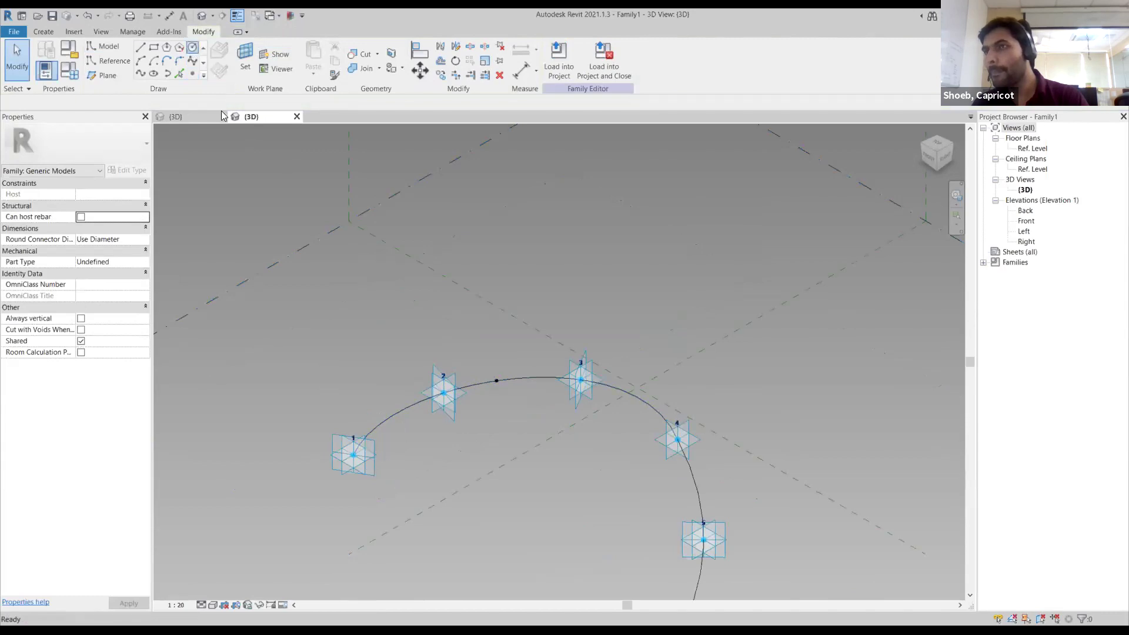
{"action": "key", "text": "l"}
{"action": "key", "text": "i"}
{"action": "left_click", "coordinate": [196, 103]}
{"action": "left_click", "coordinate": [193, 115]}
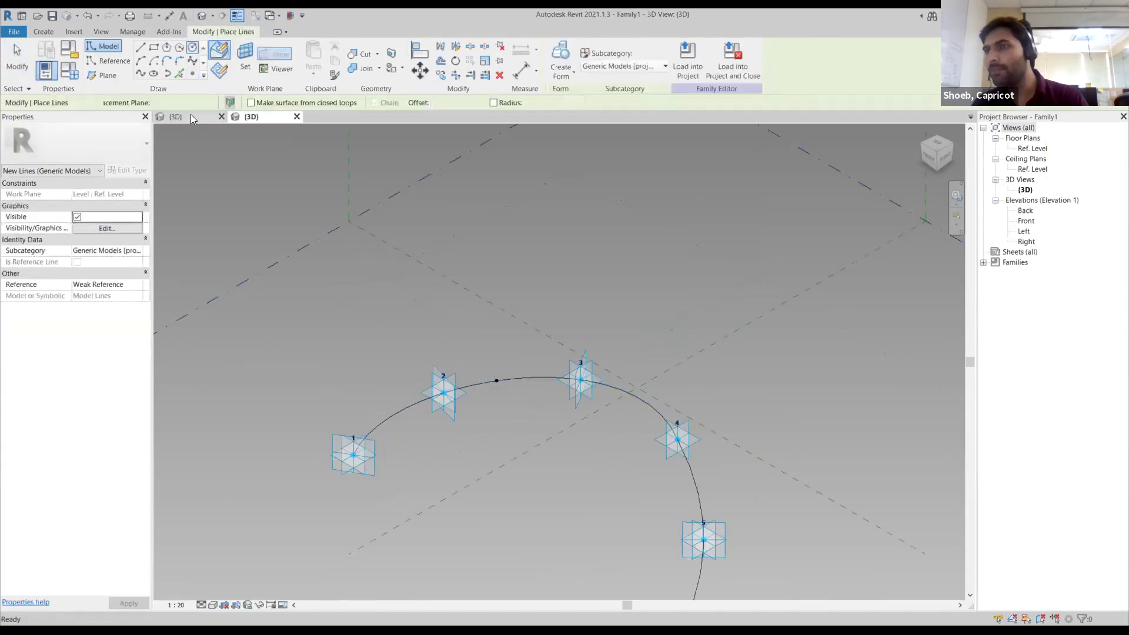
{"action": "left_click", "coordinate": [193, 105]}
{"action": "left_click", "coordinate": [194, 114]}
{"action": "key", "text": "Escape"}
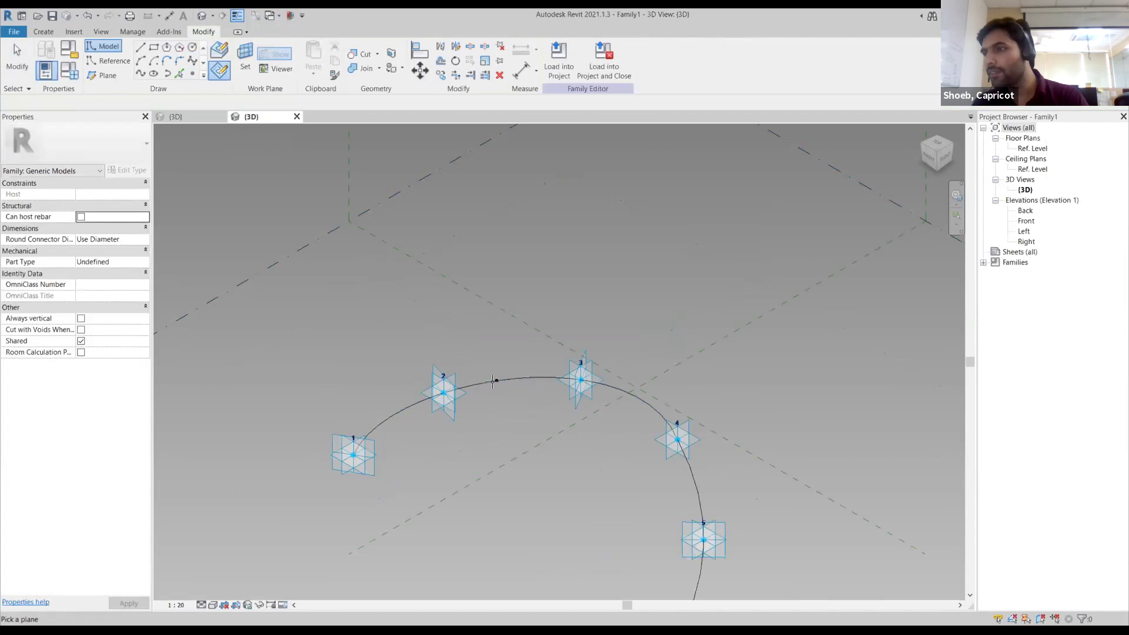
Draw a circle with a radius of about 900 mm, centred on the new reference point and lying in its plane across the spline
{"action": "key", "text": "l"}
{"action": "key", "text": "i"}
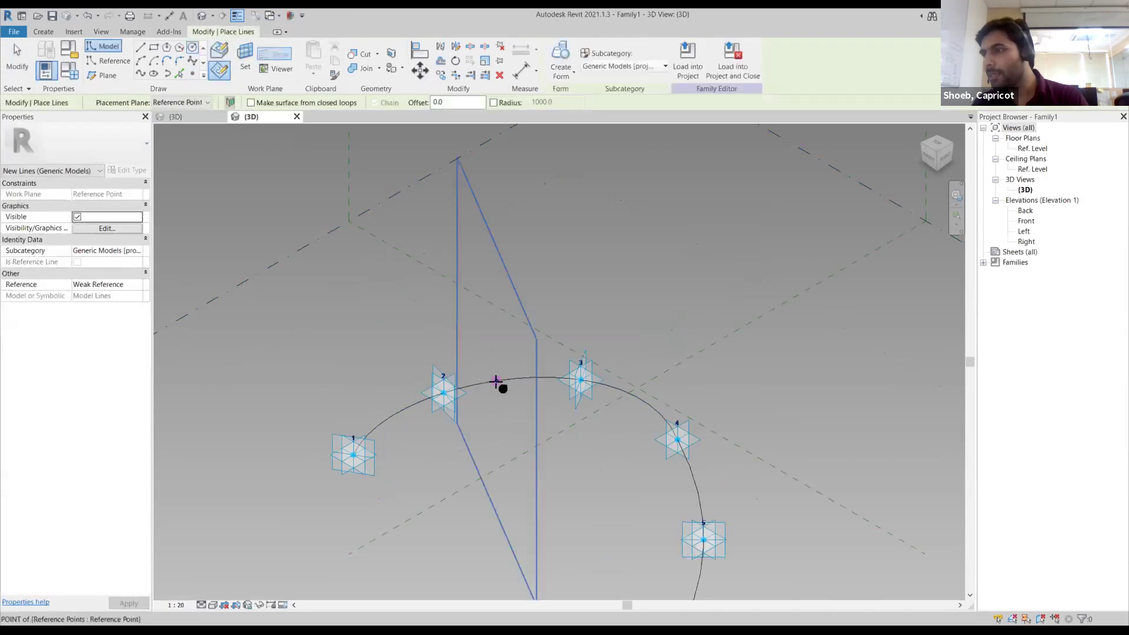
{"action": "left_click", "coordinate": [496, 381]}
{"action": "left_click", "coordinate": [503, 374]}
{"action": "key", "text": "Escape"}
{"action": "key", "text": "Escape"}
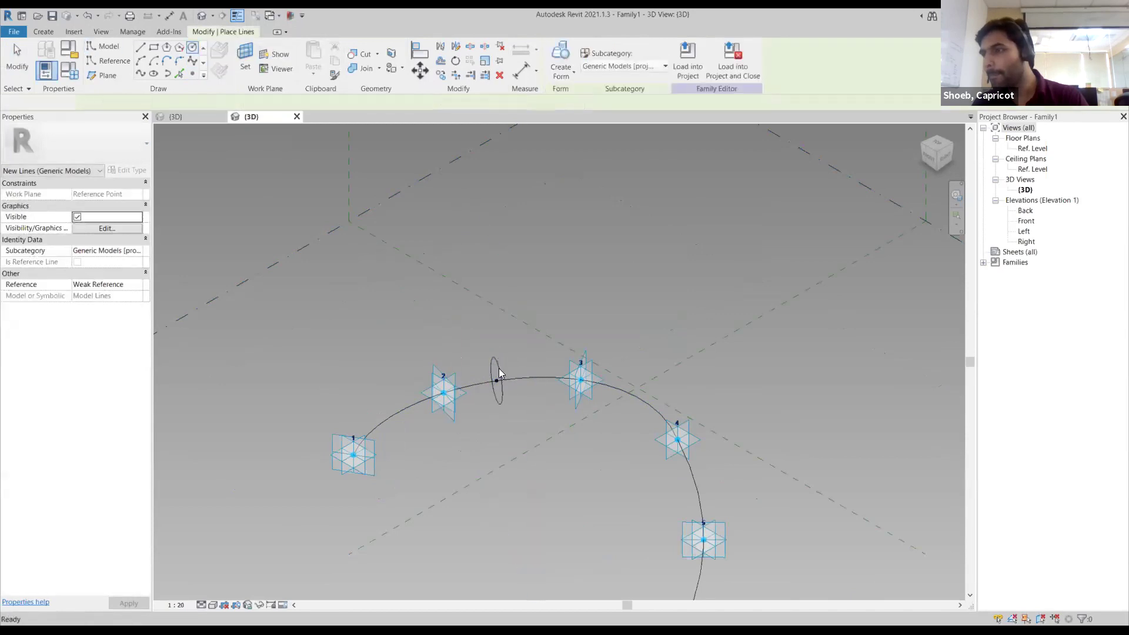
Try to create a solid form from the circle and the spline
{"action": "left_click", "coordinate": [536, 380]}
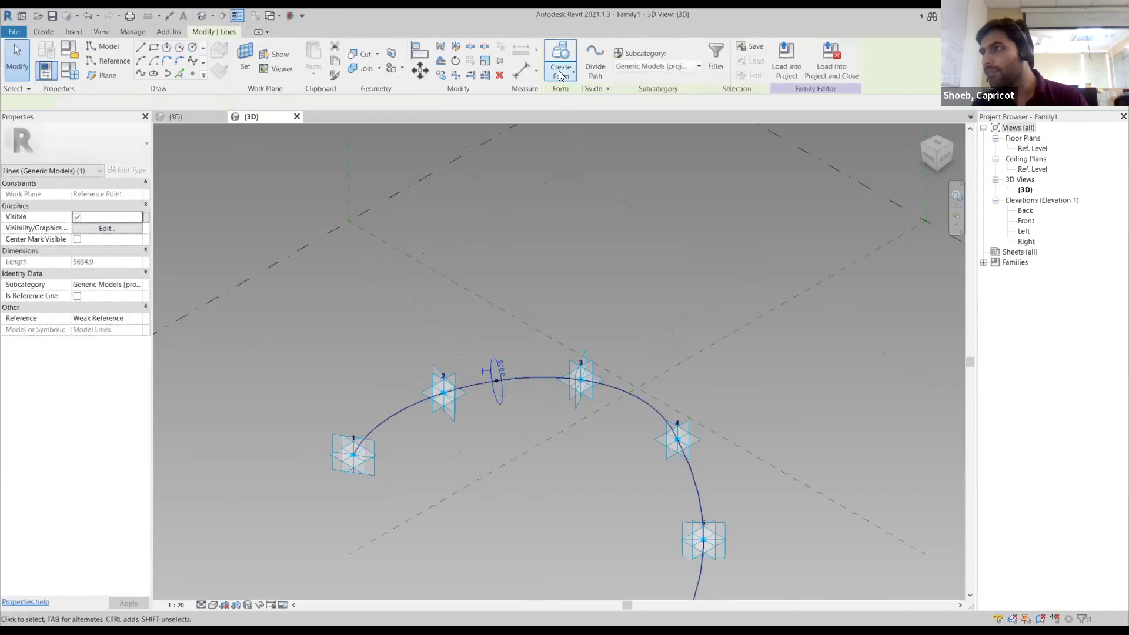
{"action": "left_click", "coordinate": [561, 68]}
{"action": "left_click", "coordinate": [576, 94]}
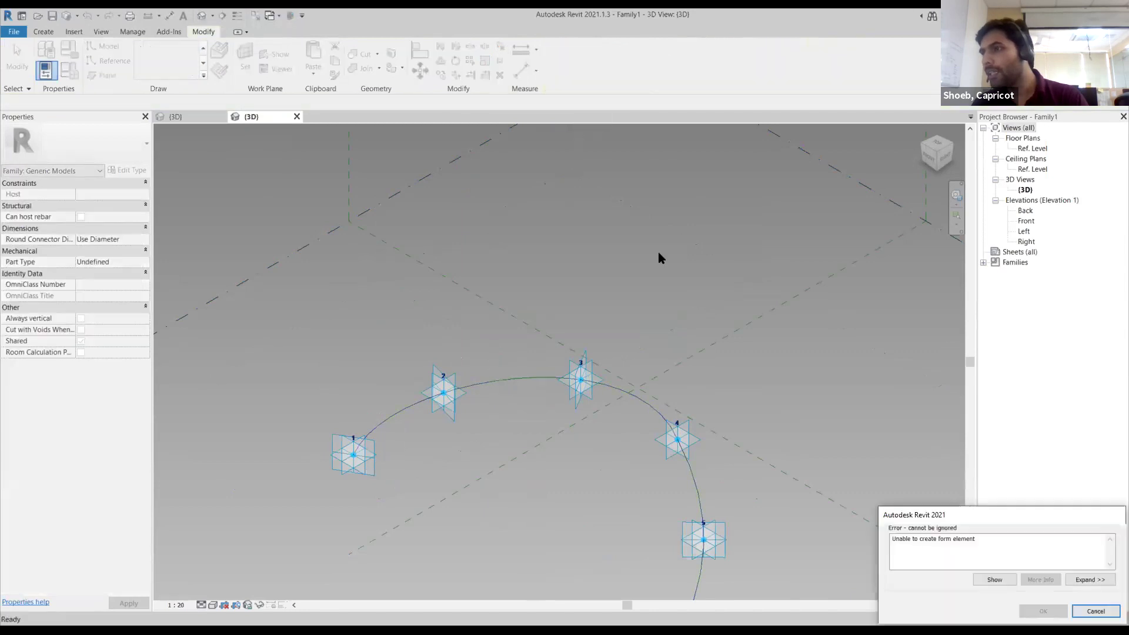
{"action": "left_click", "coordinate": [1096, 611]}
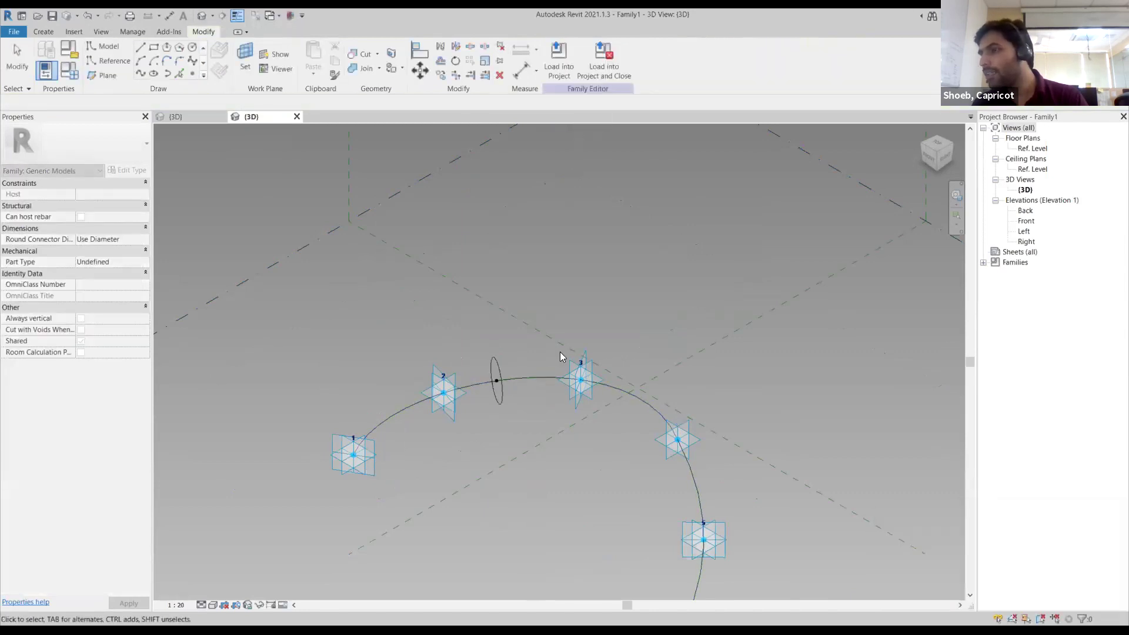
Convert both splines from model lines to reference lines
{"action": "middle_click_drag", "start_coordinate": [565, 357], "coordinate": [681, 400], "text": "shift"}
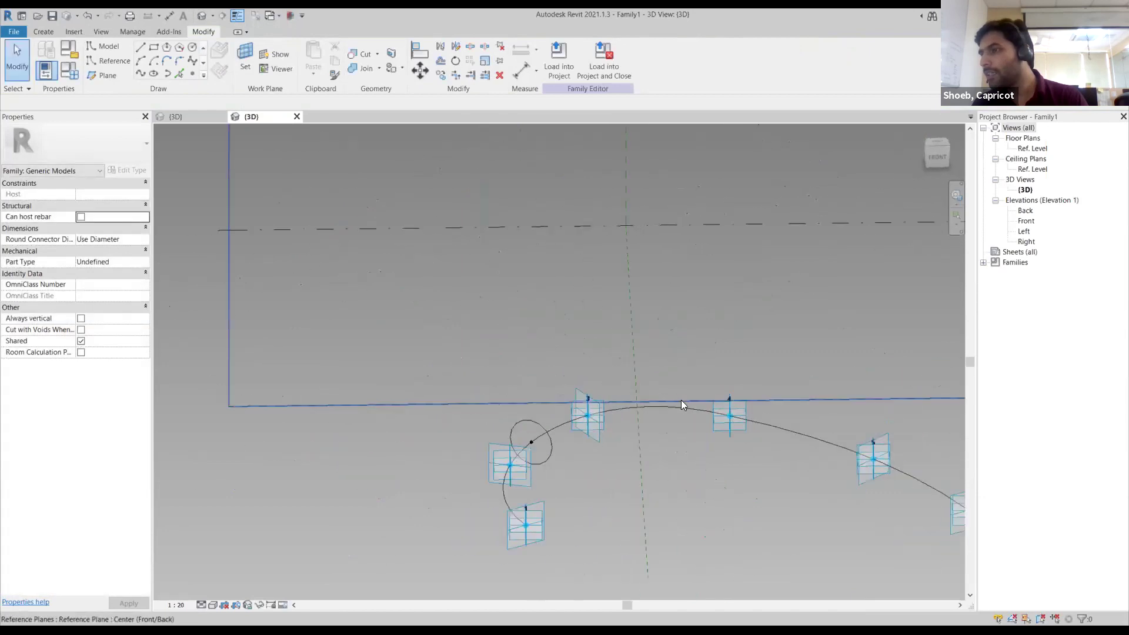
{"action": "left_click", "coordinate": [679, 406]}
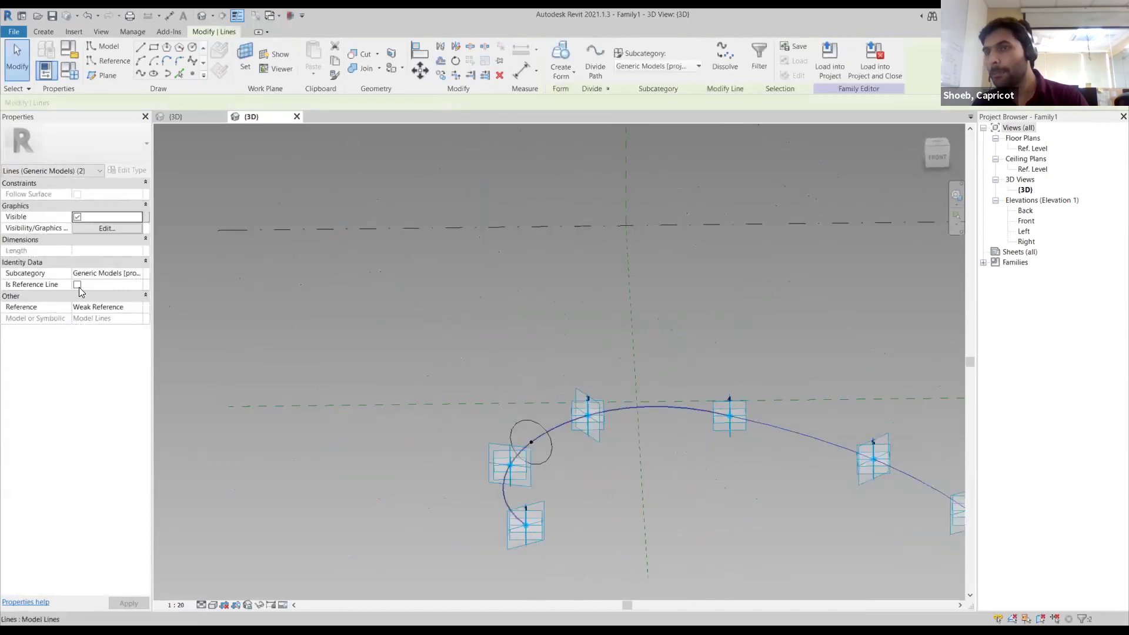
{"action": "left_click", "coordinate": [592, 310]}
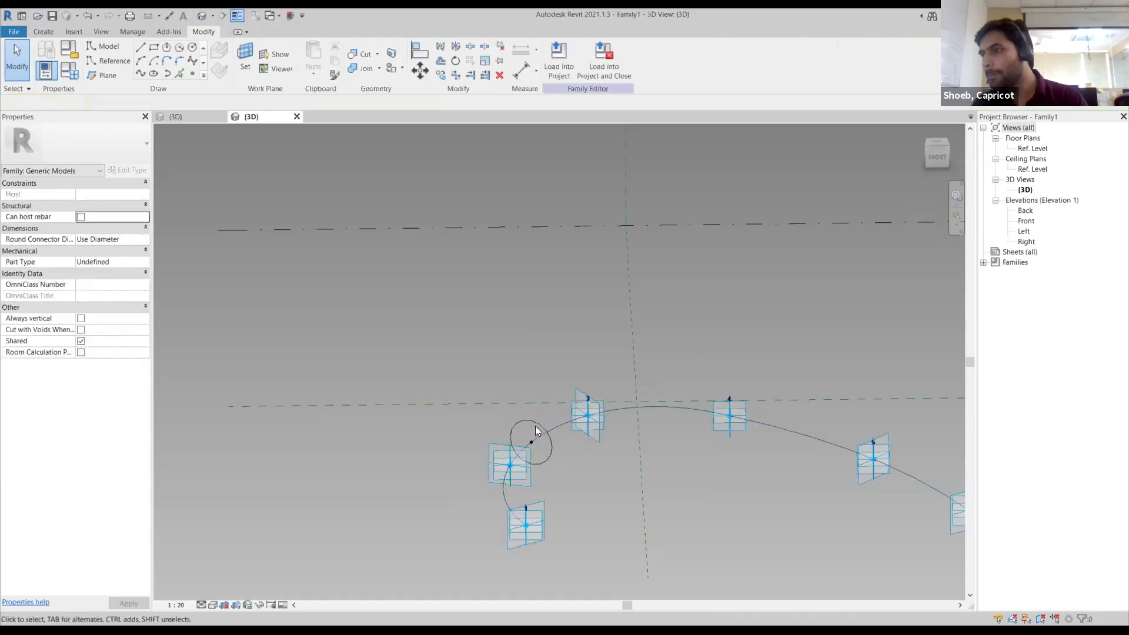
Try to create a solid form from the circle and both reference lines together
{"action": "left_click", "coordinate": [630, 406]}
{"action": "key", "text": "ctrl+Left"}
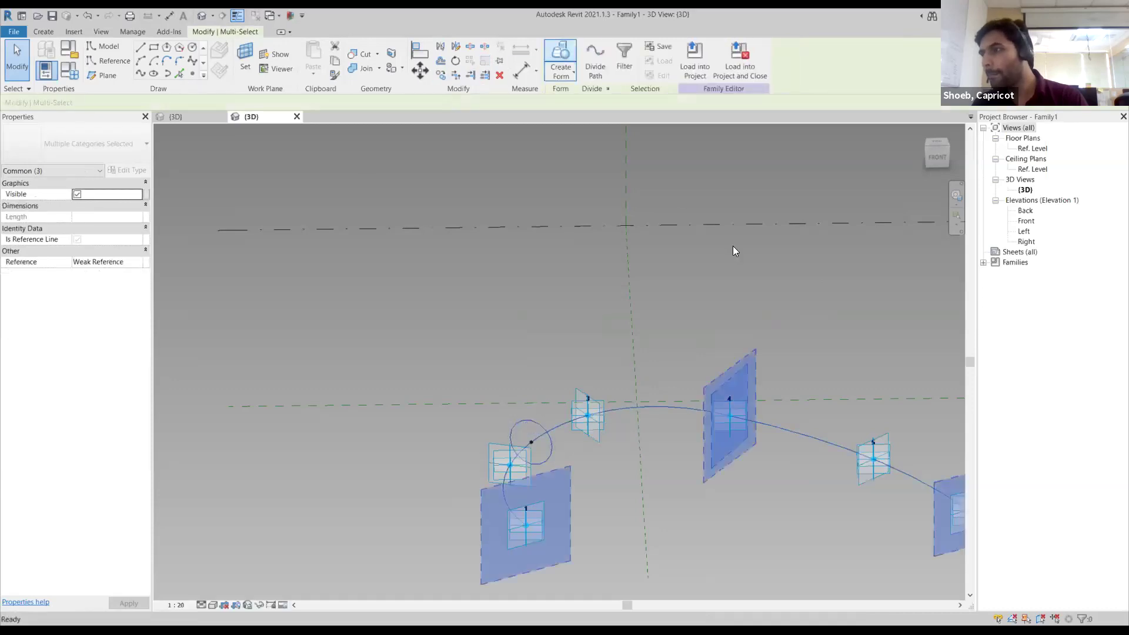
{"action": "key", "text": "Escape"}
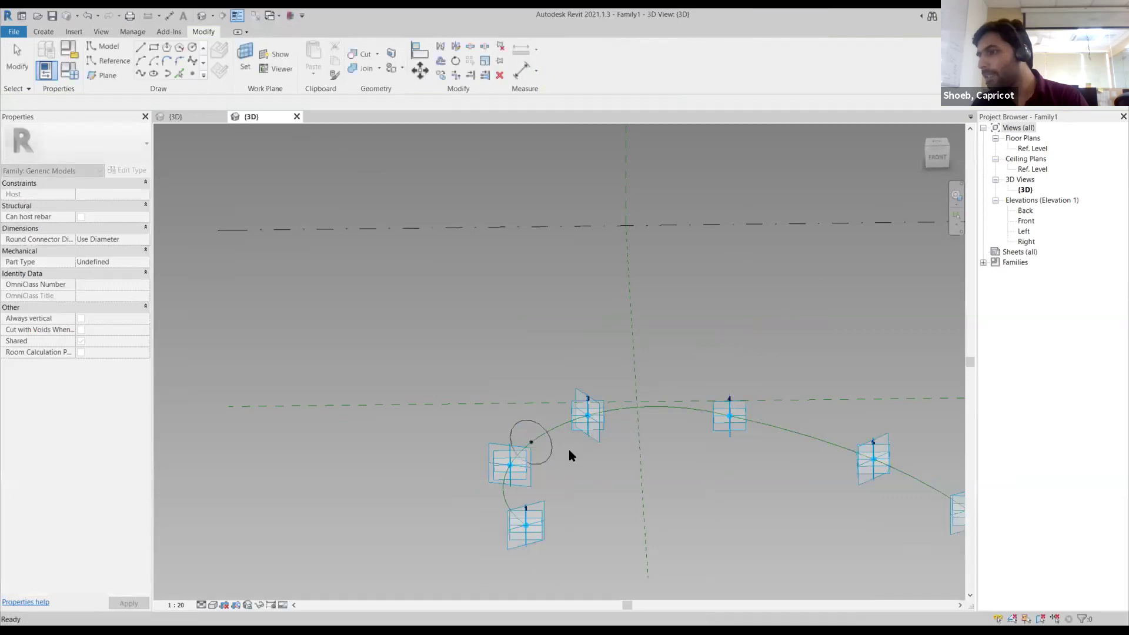
Set the circle's radius to 250 mm
{"action": "left_click", "coordinate": [534, 439]}
{"action": "scroll", "coordinate": [534, 439], "scroll_direction": "up", "scroll_amount": 3}
{"action": "left_click", "coordinate": [539, 436]}
{"action": "type", "text": "250"}
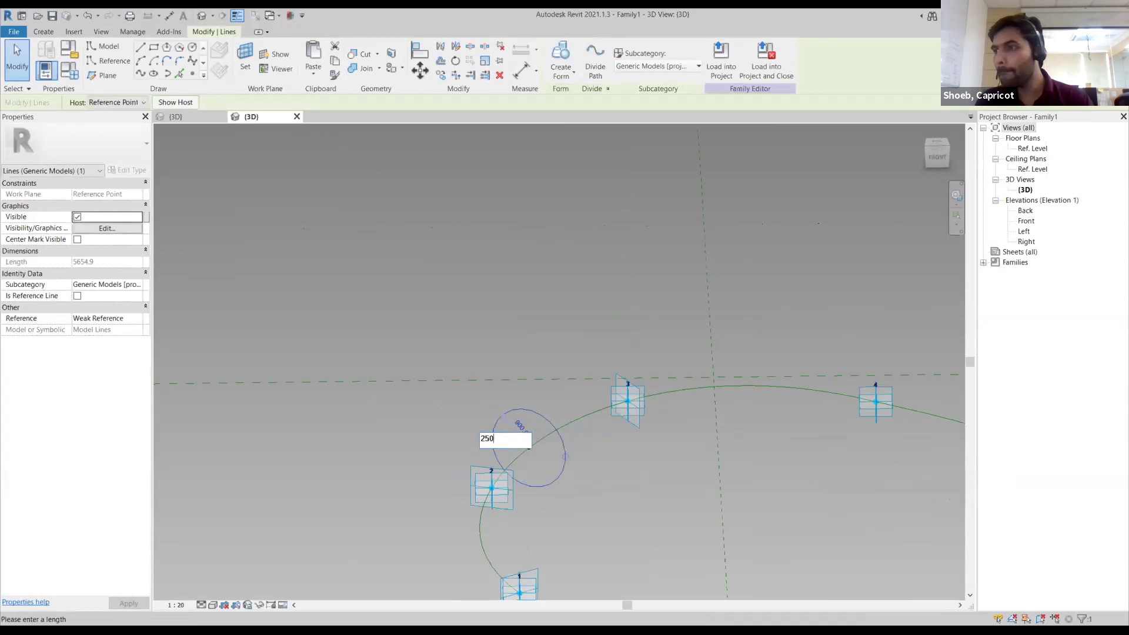
{"action": "key", "text": "Return"}
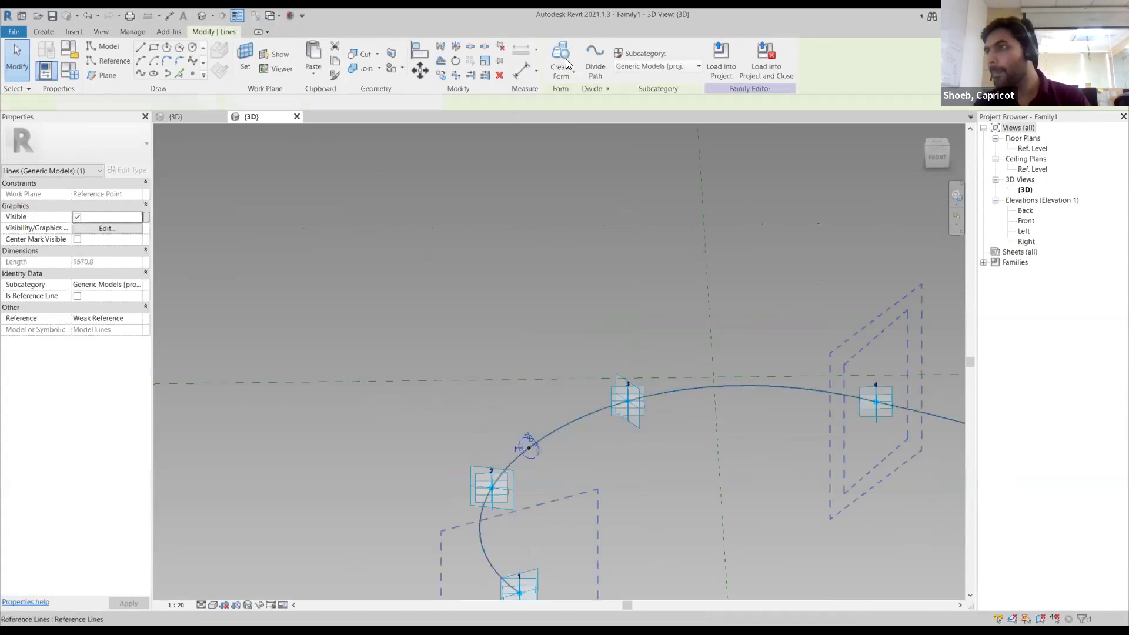
Try to create a solid form from the resized 250 mm circle and the reference lines
{"action": "key", "text": "ctrl+Left"}
{"action": "key", "text": "c"}
{"action": "key", "text": "f"}
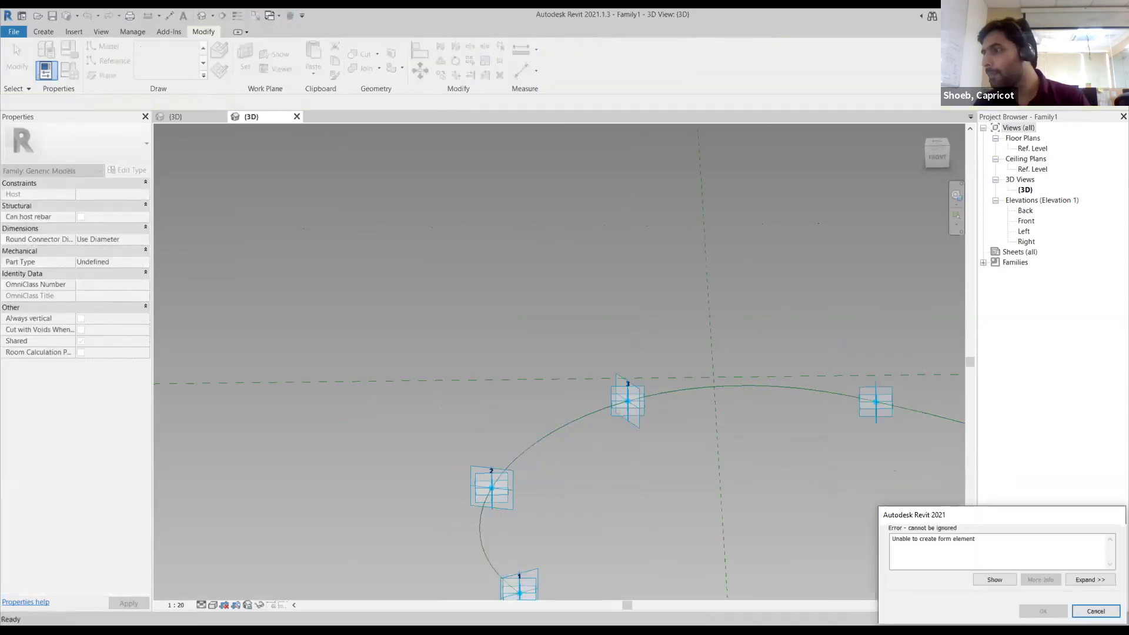
{"action": "key", "text": "Escape"}
Delete the circle together with the reference point that hosts it
{"action": "middle_click_drag", "start_coordinate": [716, 410], "coordinate": [492, 408], "text": "shift"}
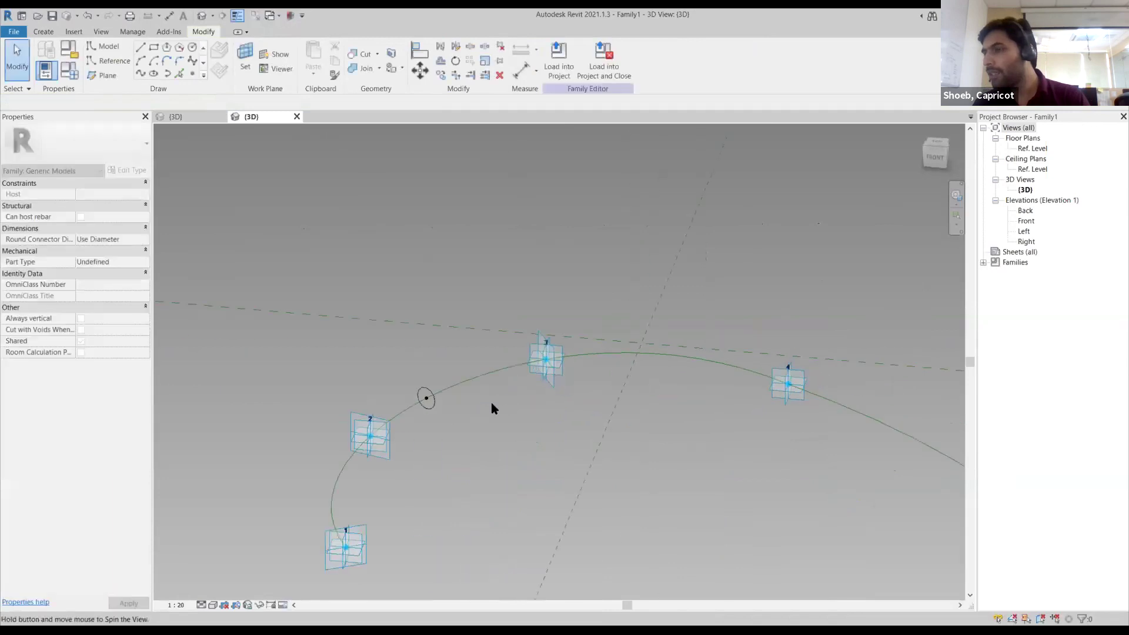
{"action": "left_click", "coordinate": [432, 397]}
{"action": "scroll", "coordinate": [432, 398], "scroll_direction": "up", "scroll_amount": 3}
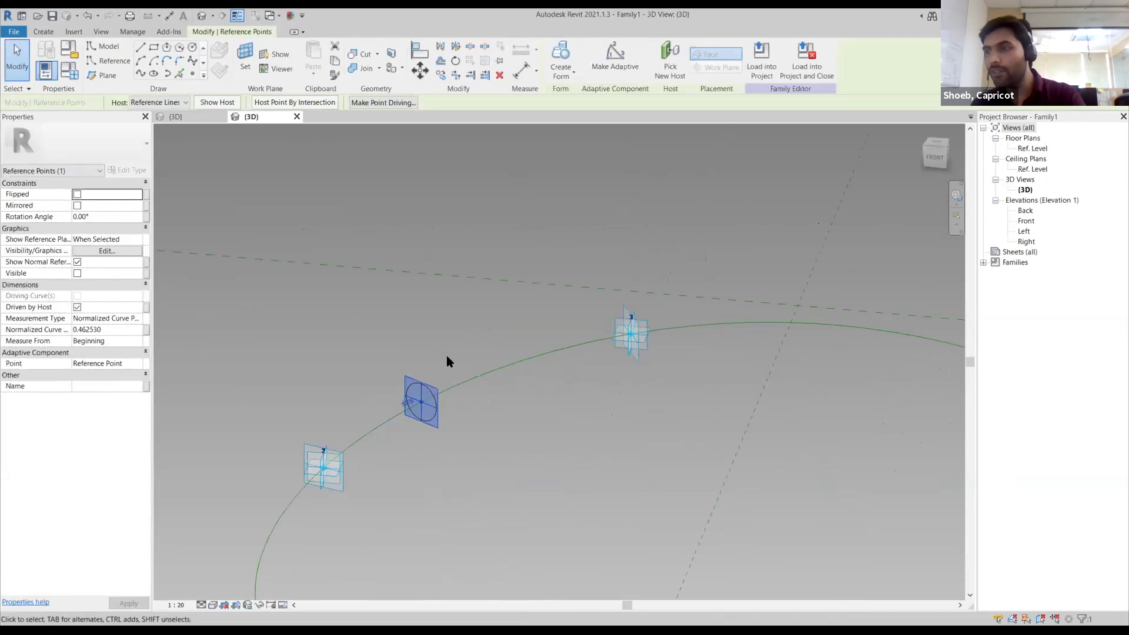
{"action": "left_click_drag", "start_coordinate": [385, 346], "coordinate": [475, 456]}
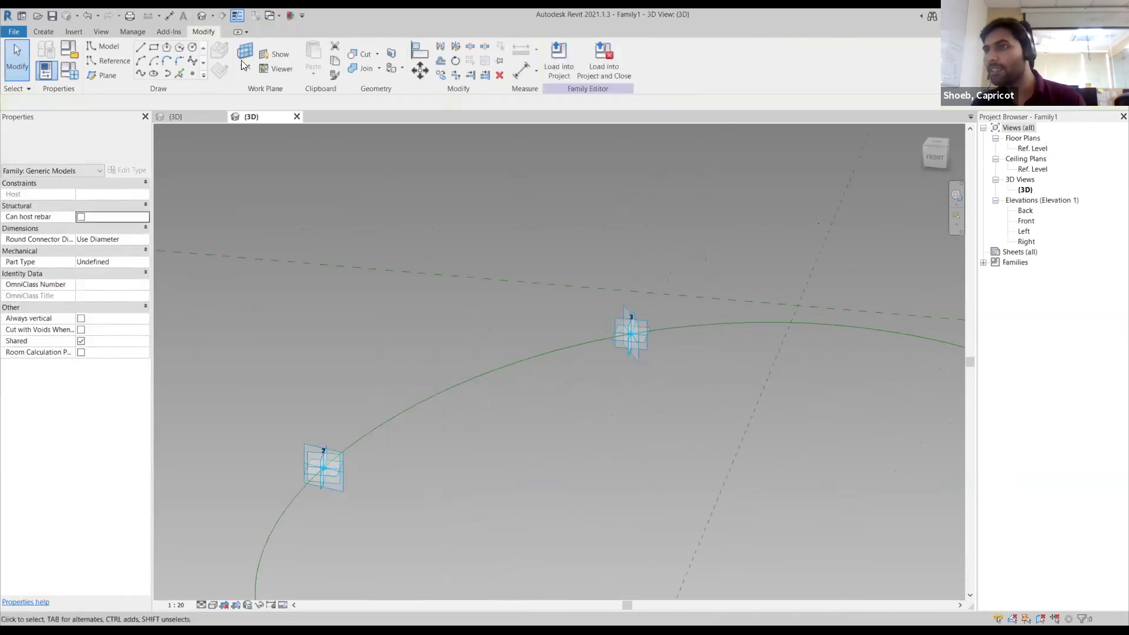
{"action": "left_click", "coordinate": [193, 73]}
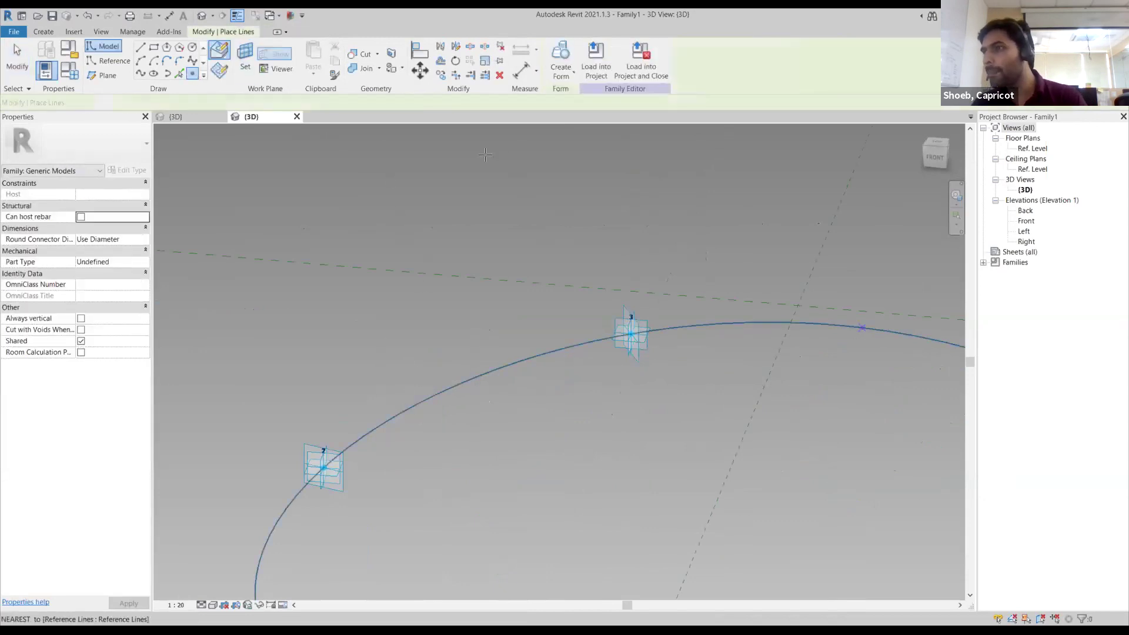
{"action": "key", "text": "Escape"}
{"action": "key", "text": "Escape"}
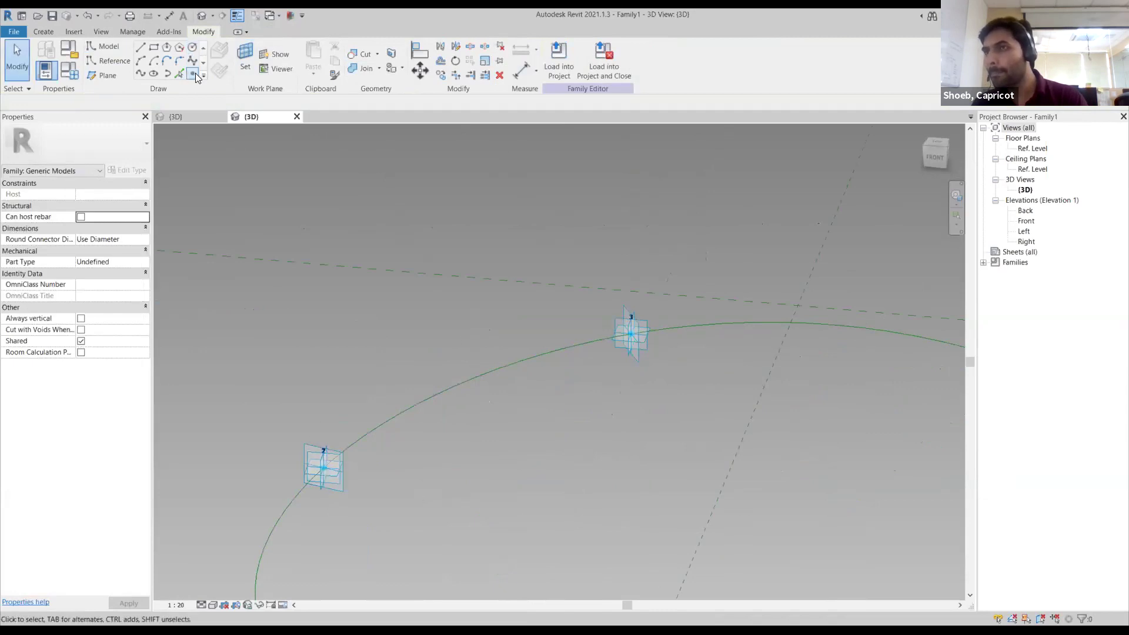
Place a new reference point on the curved reference line, about midway between adaptive points 2 and 3
{"action": "left_click", "coordinate": [195, 74]}
{"action": "left_click", "coordinate": [493, 370]}
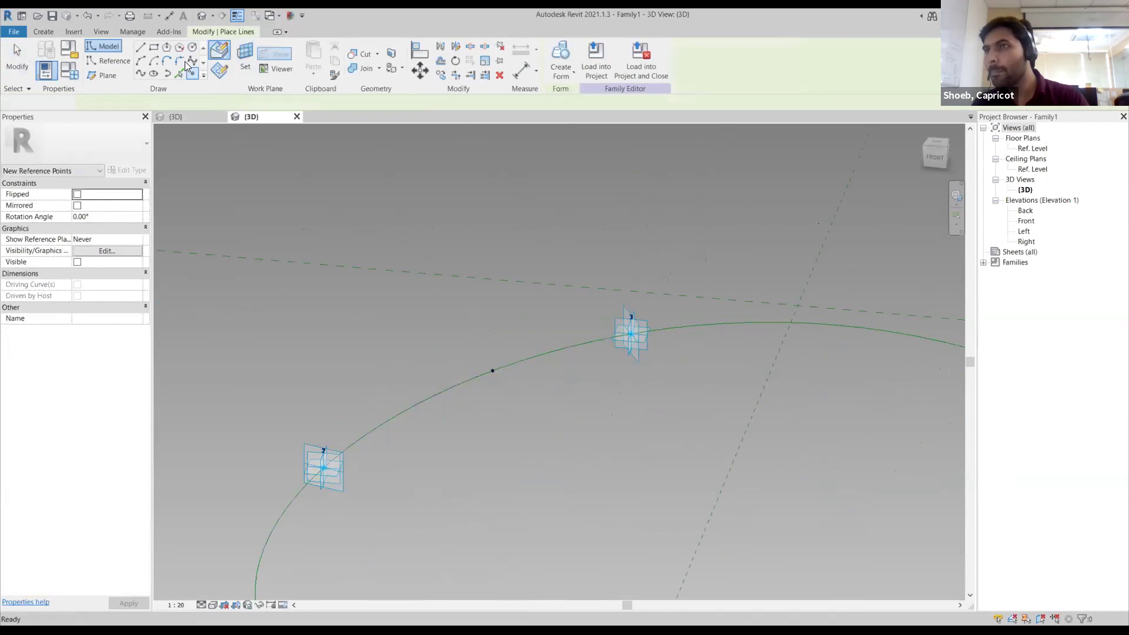
{"action": "key", "text": "Escape"}
{"action": "key", "text": "Escape"}
{"action": "key", "text": "l"}
{"action": "key", "text": "i"}
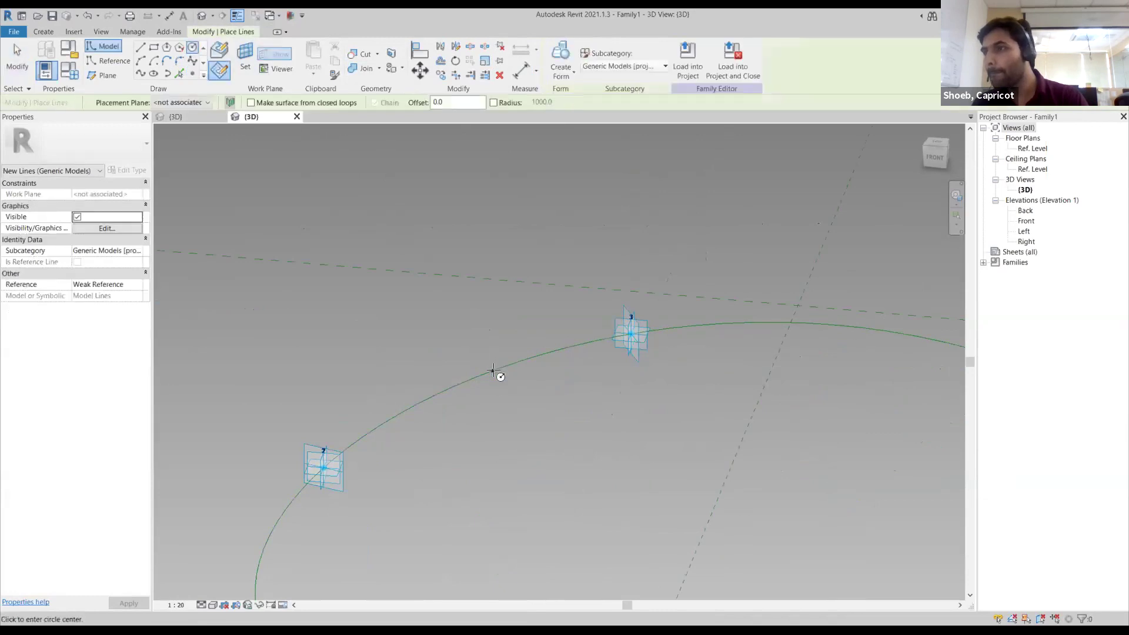
{"action": "left_click", "coordinate": [177, 102]}
{"action": "key", "text": "Escape"}
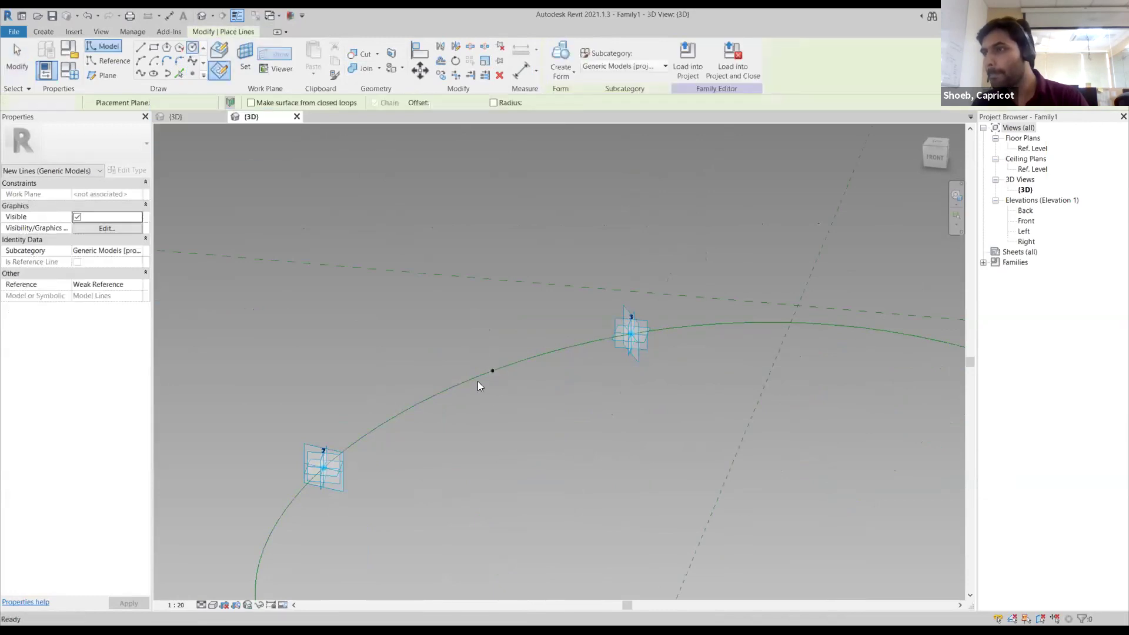
{"action": "key", "text": "Escape"}
{"action": "key", "text": "Escape"}
Draw a circle with a radius of about 700 mm around the reference point, in the point's plane across the reference line
{"action": "key", "text": "l"}
{"action": "key", "text": "i"}
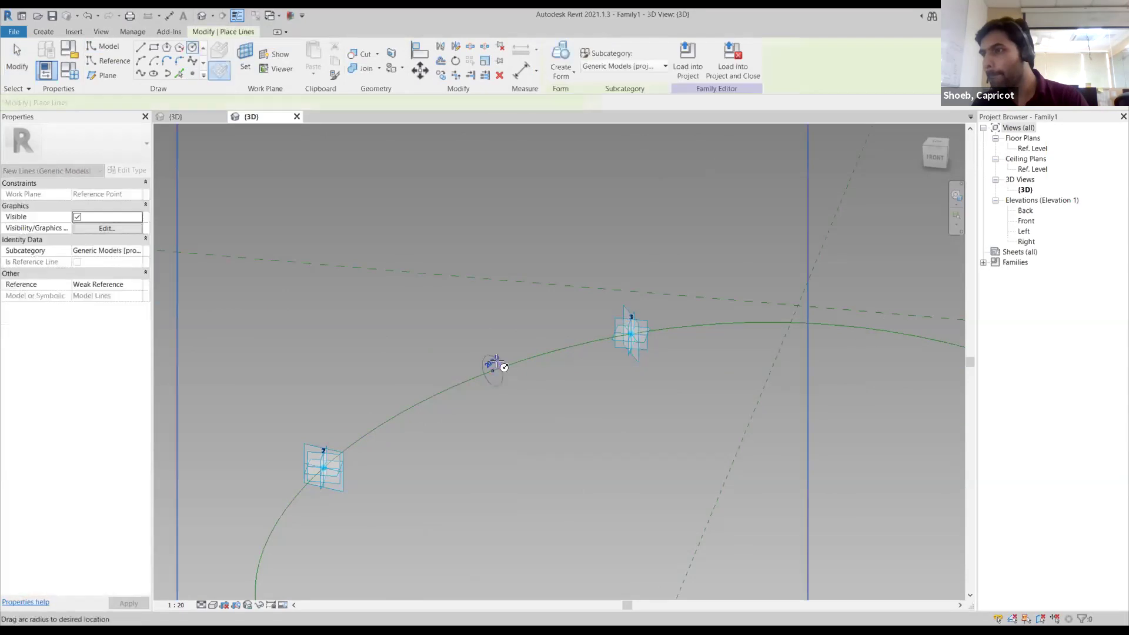
{"action": "left_click", "coordinate": [492, 370]}
{"action": "left_click", "coordinate": [514, 341]}
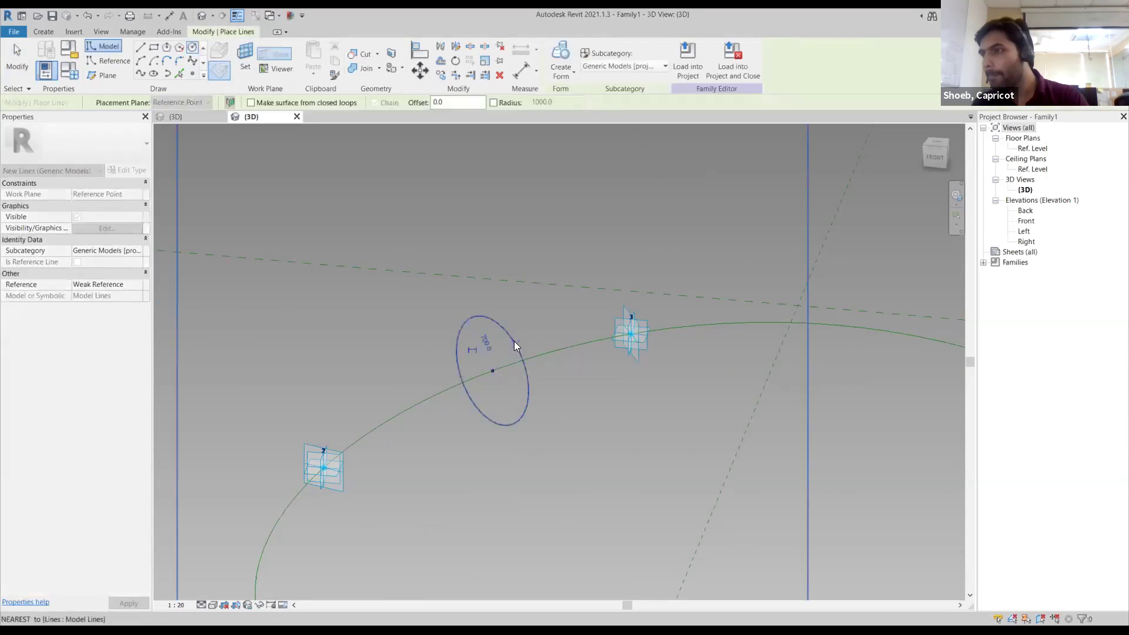
{"action": "key", "text": "Escape"}
{"action": "key", "text": "Escape"}
Try to create a solid form from the 700 mm circle and the chain of reference lines
{"action": "left_click", "coordinate": [557, 352]}
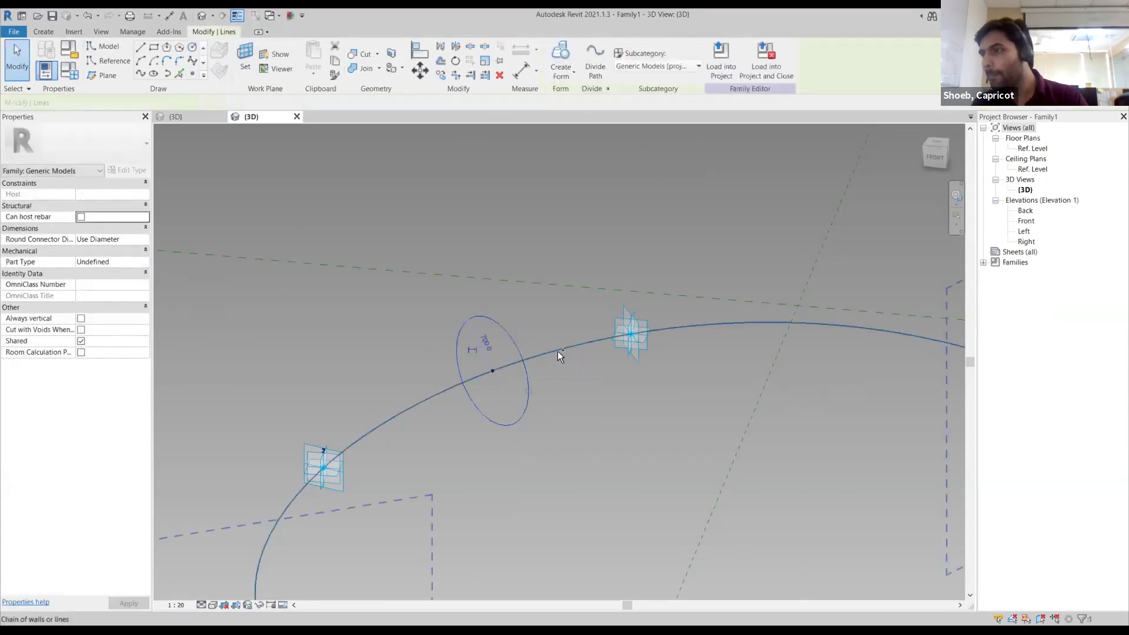
{"action": "left_click", "coordinate": [553, 74]}
{"action": "left_click", "coordinate": [561, 96]}
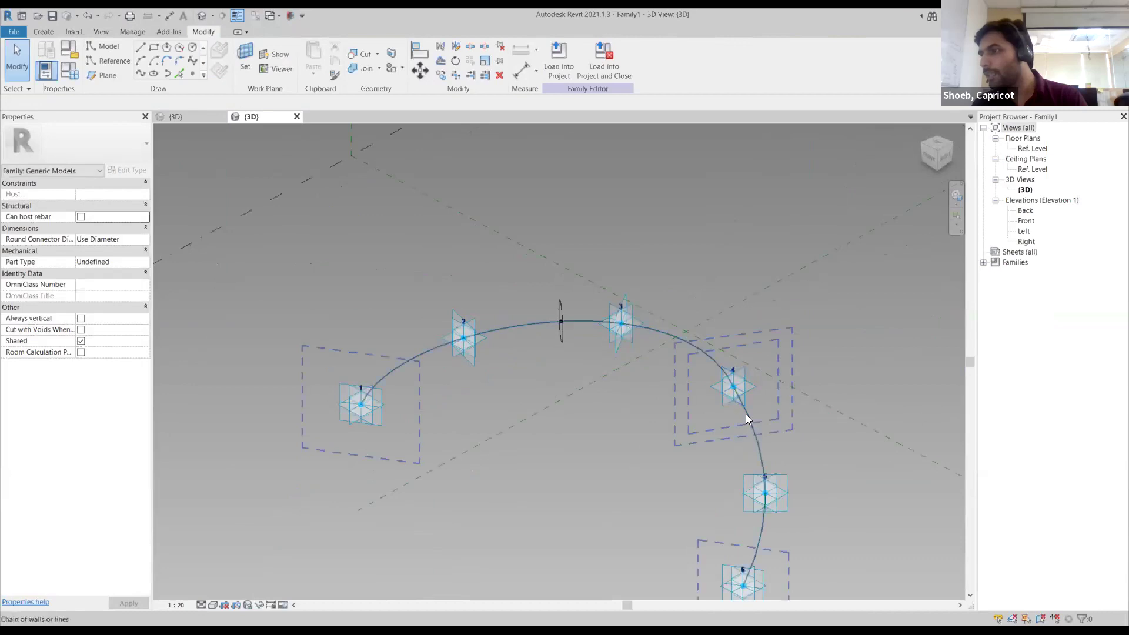
Create a solid form from the circle and only the first reference line, running through adaptive points 1 to 4
{"action": "left_click", "coordinate": [671, 331]}
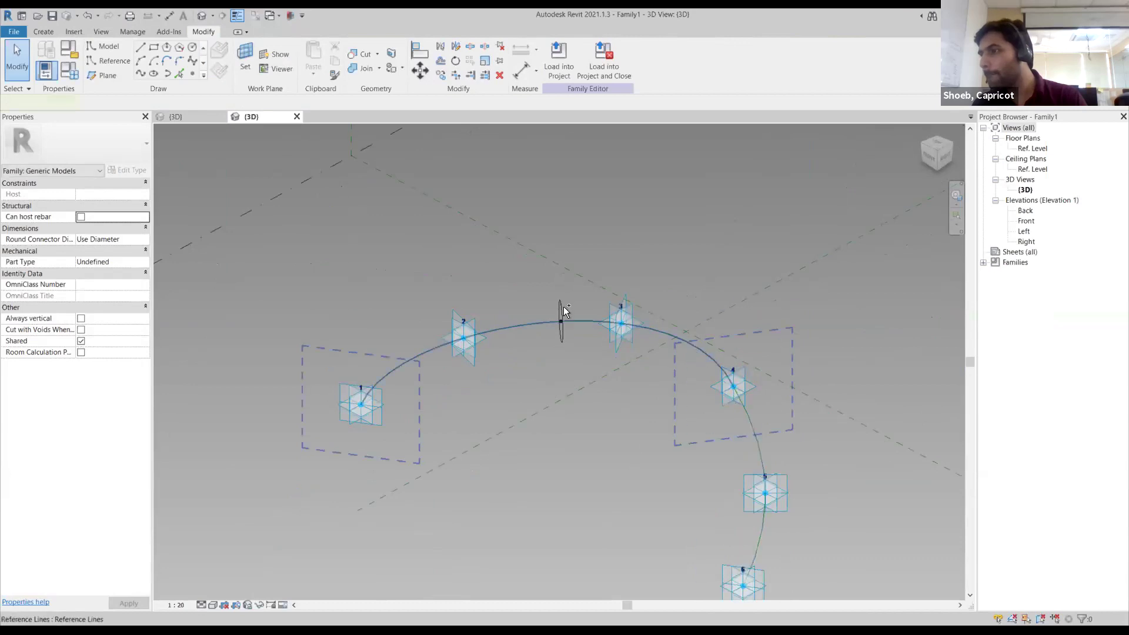
{"action": "left_click", "coordinate": [588, 234], "text": "ctrl"}
{"action": "left_click", "coordinate": [562, 65]}
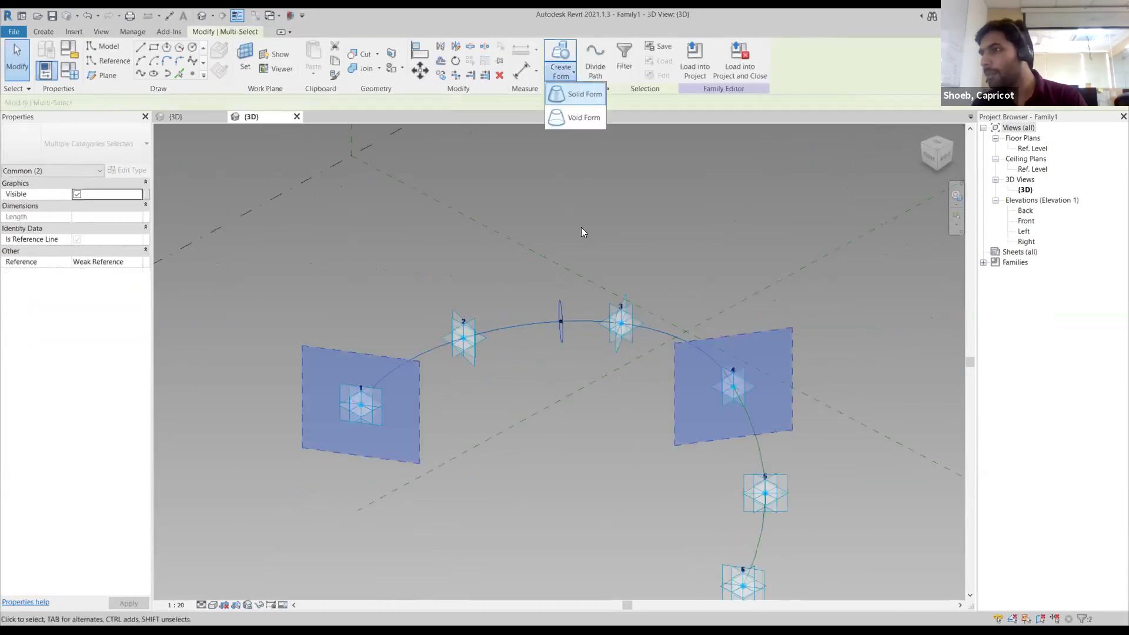
Try to create a solid form from the tube's end-face edge and the second reference line through adaptive points 4 to 6
{"action": "middle_click_drag", "start_coordinate": [746, 318], "coordinate": [776, 365], "text": "shift"}
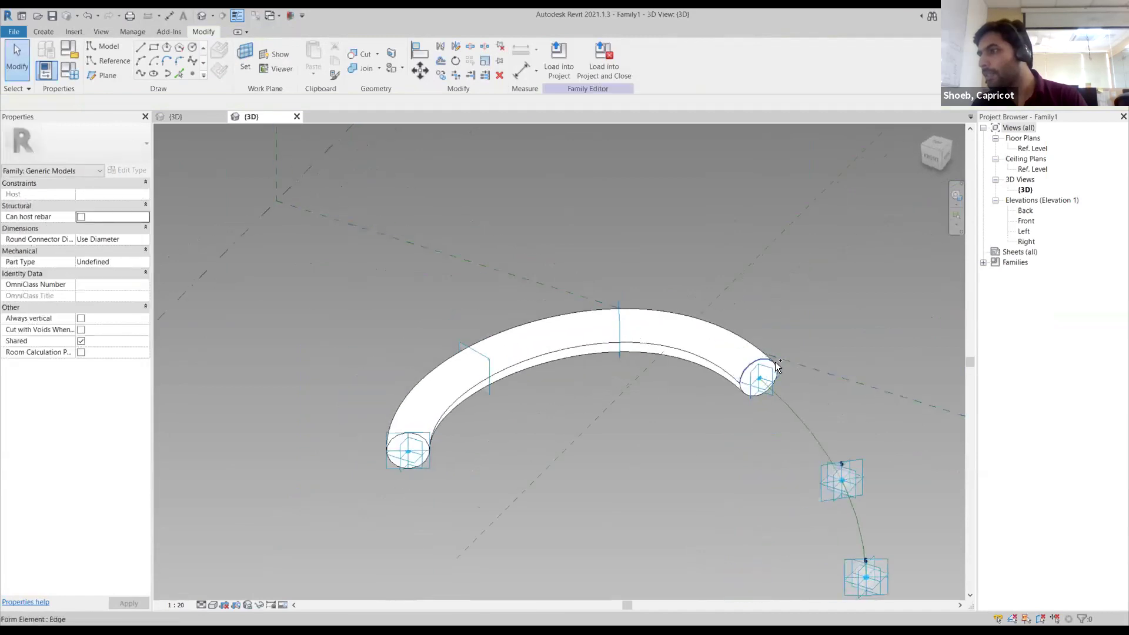
{"action": "left_click", "coordinate": [793, 387]}
{"action": "scroll", "coordinate": [776, 411], "scroll_direction": "up", "scroll_amount": 5}
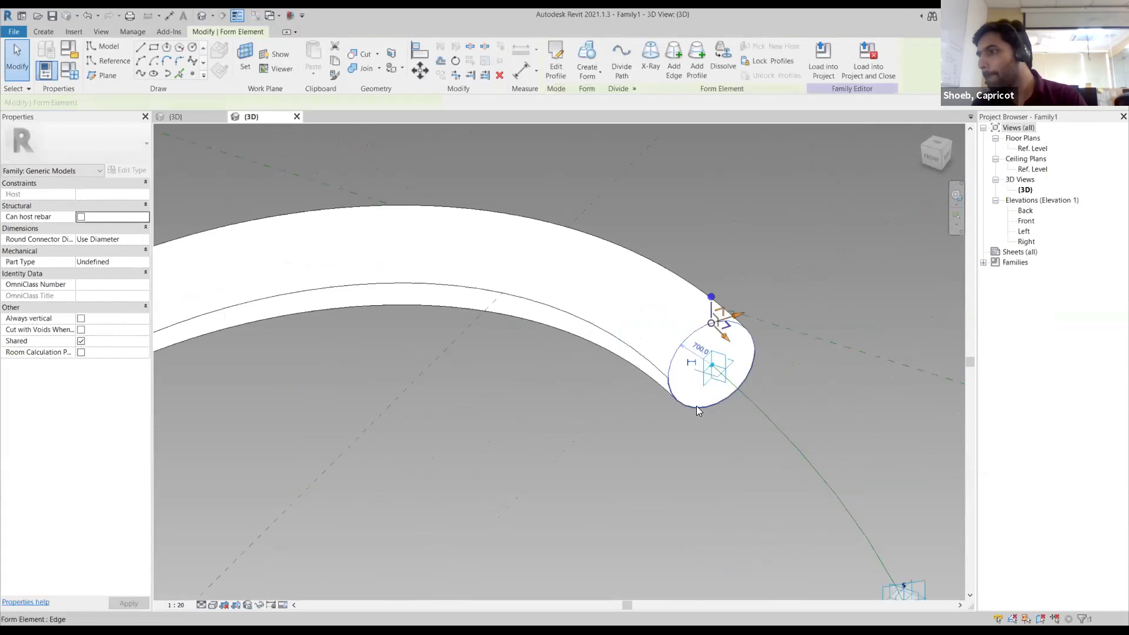
{"action": "left_click", "coordinate": [792, 436], "text": "ctrl"}
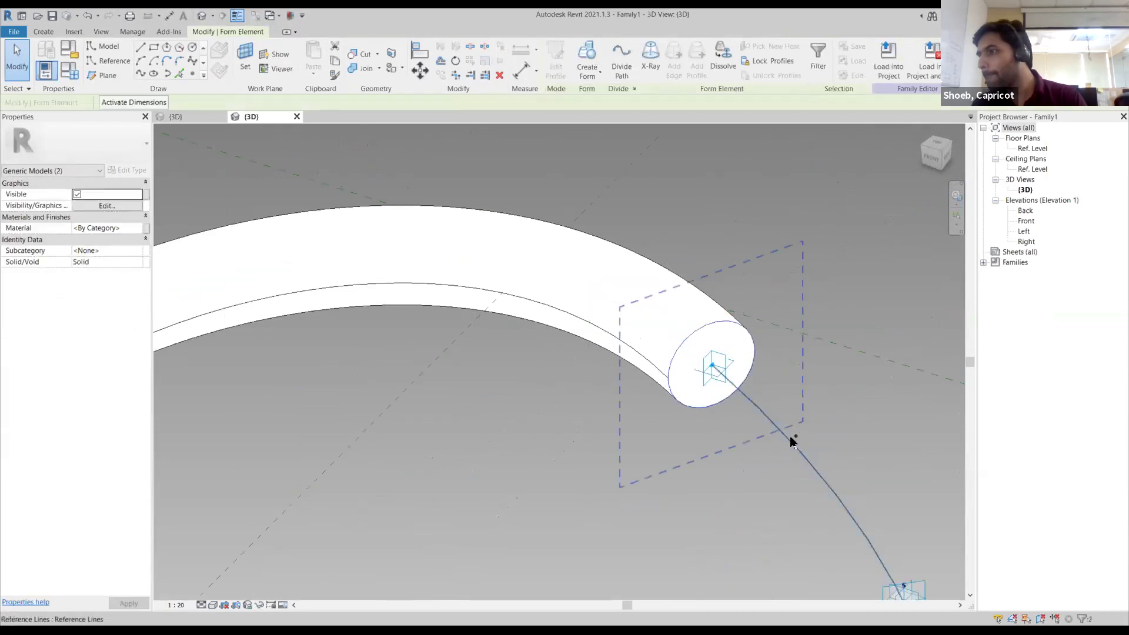
{"action": "left_click", "coordinate": [791, 438], "text": "ctrl"}
{"action": "left_click", "coordinate": [560, 77]}
{"action": "left_click", "coordinate": [568, 95]}
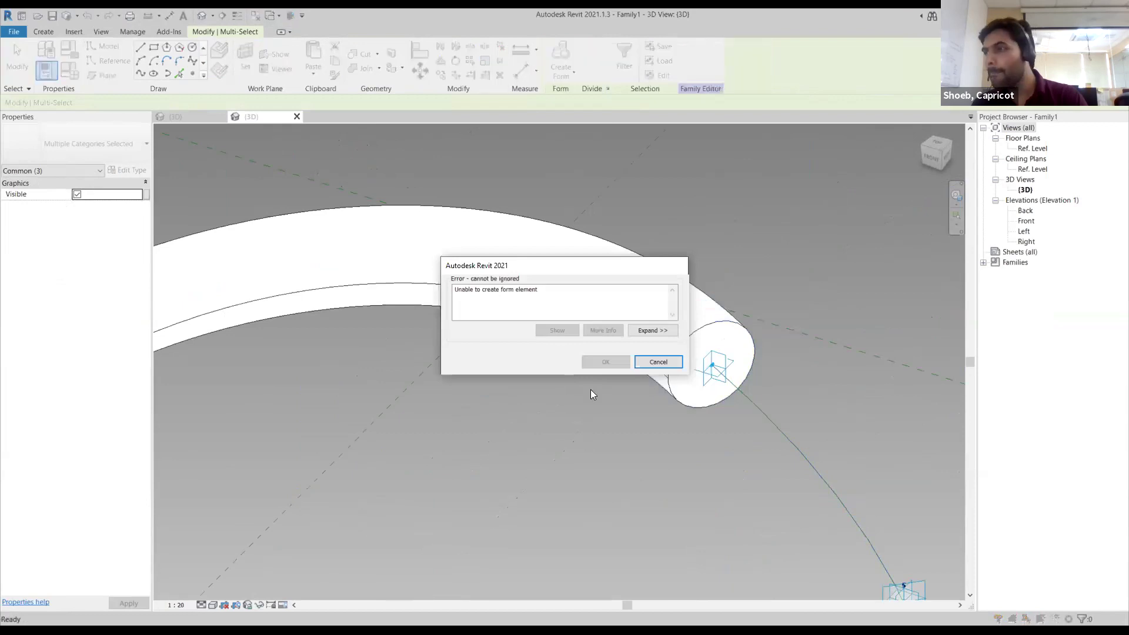
{"action": "key", "text": "Escape"}
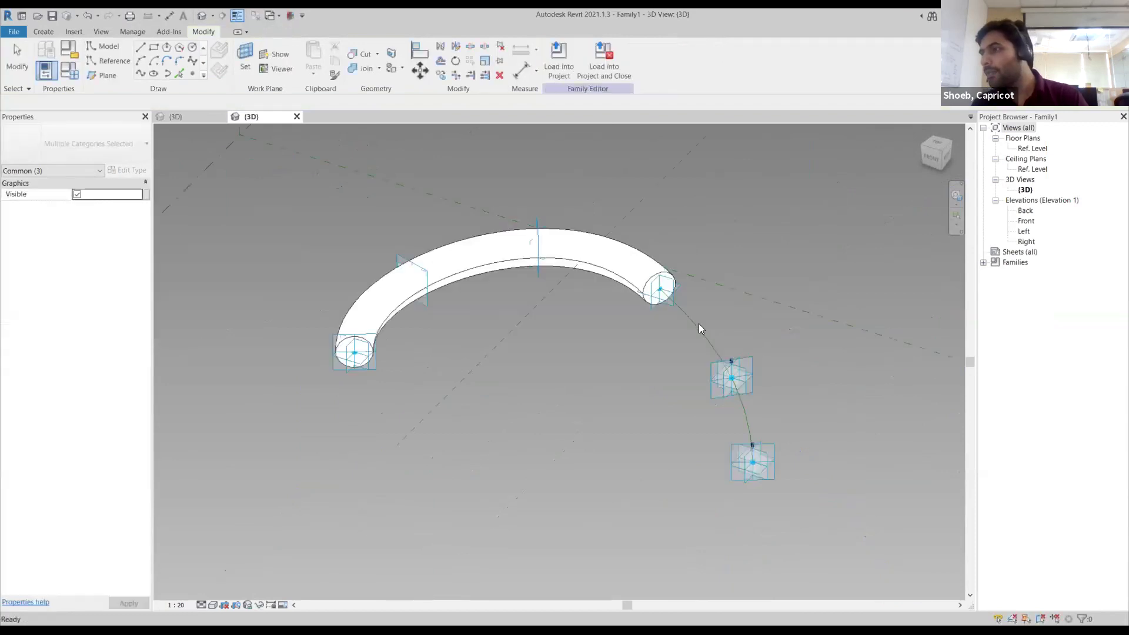
Load the adaptive tube family into Al-Bahar facade.rfa and try starting a placement on the divided surface
{"action": "key", "text": "ctrl+Left"}
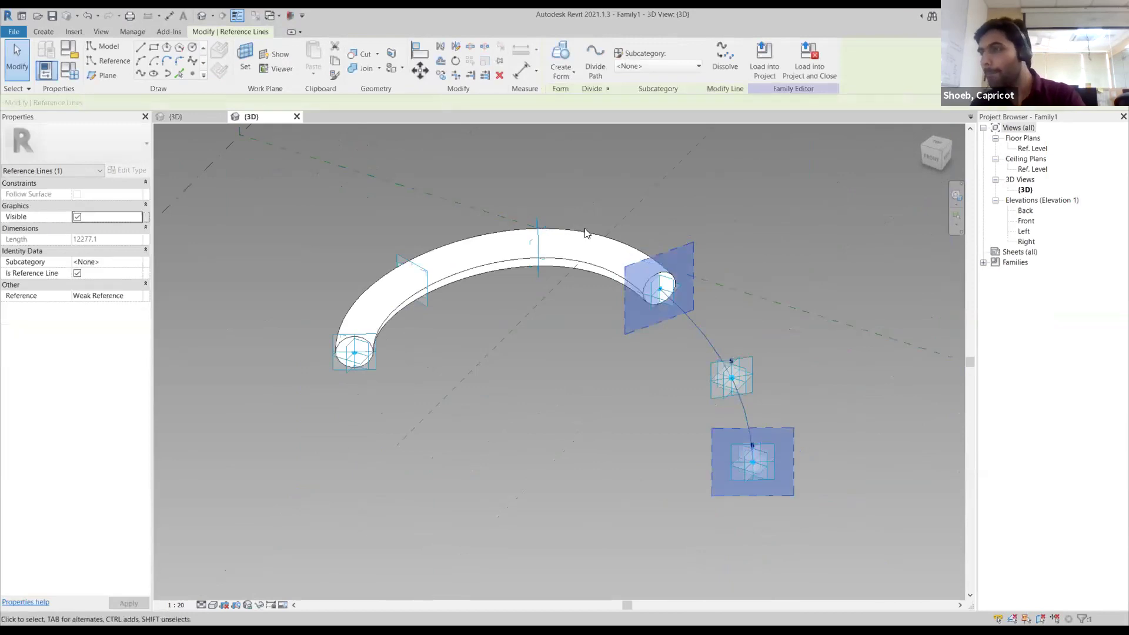
{"action": "key", "text": "Escape"}
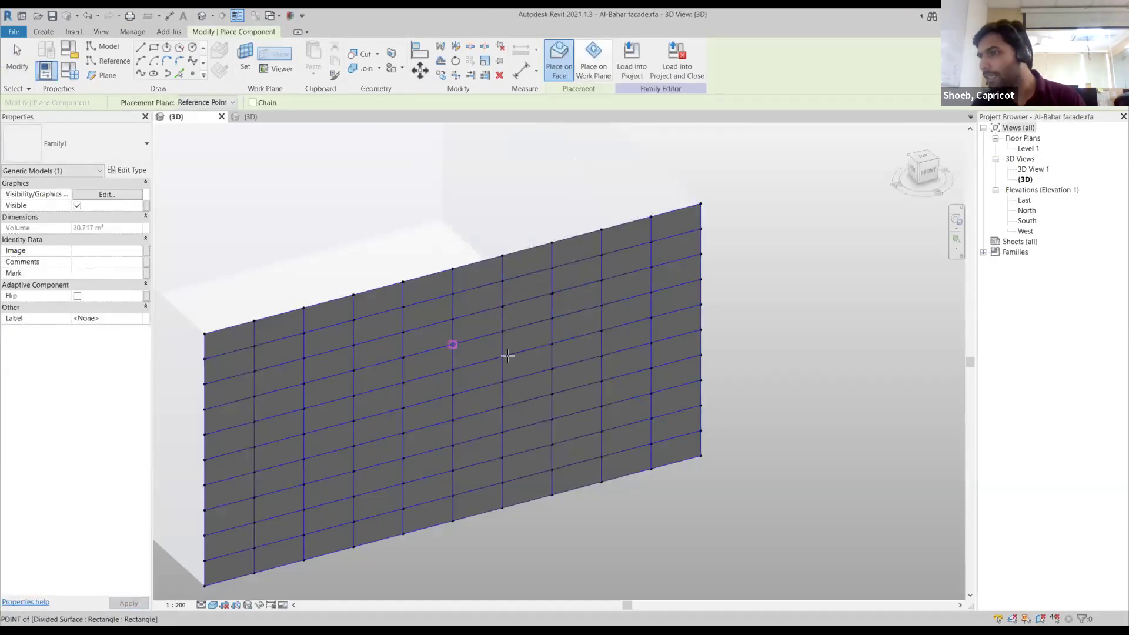
{"action": "left_click", "coordinate": [503, 357]}
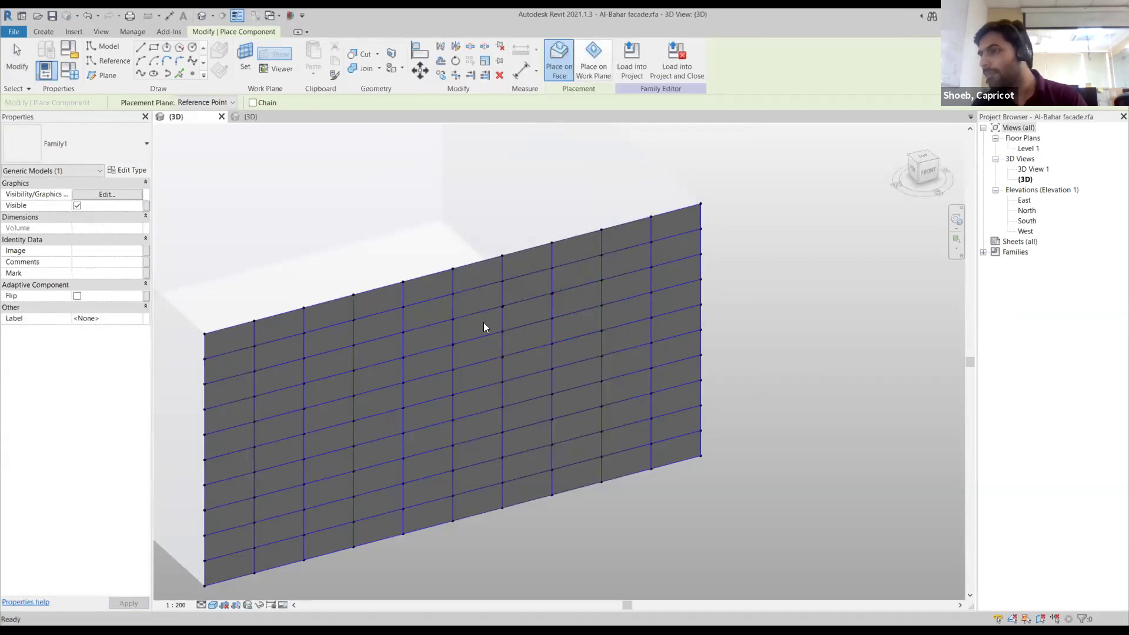
{"action": "key", "text": "Escape"}
{"action": "scroll", "coordinate": [513, 306], "scroll_direction": "down", "scroll_amount": 2}
Place one Family1 component on six grid nodes of the divided surface, forming a U-shaped path
{"action": "left_click", "coordinate": [41, 32]}
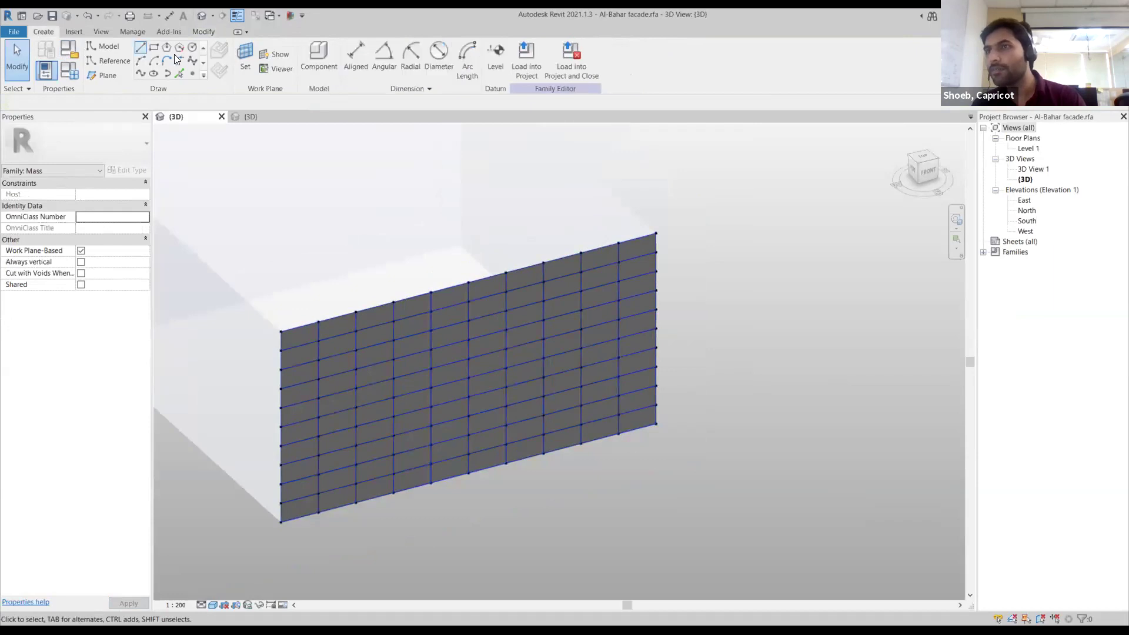
{"action": "left_click", "coordinate": [316, 56]}
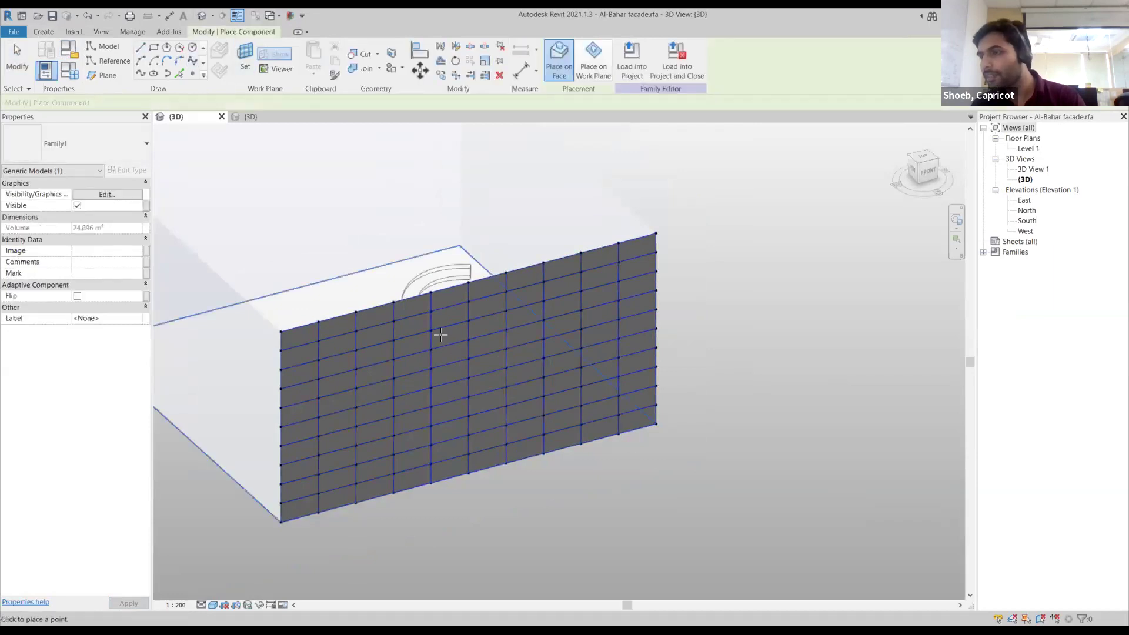
{"action": "scroll", "coordinate": [443, 334], "scroll_direction": "up", "scroll_amount": 3}
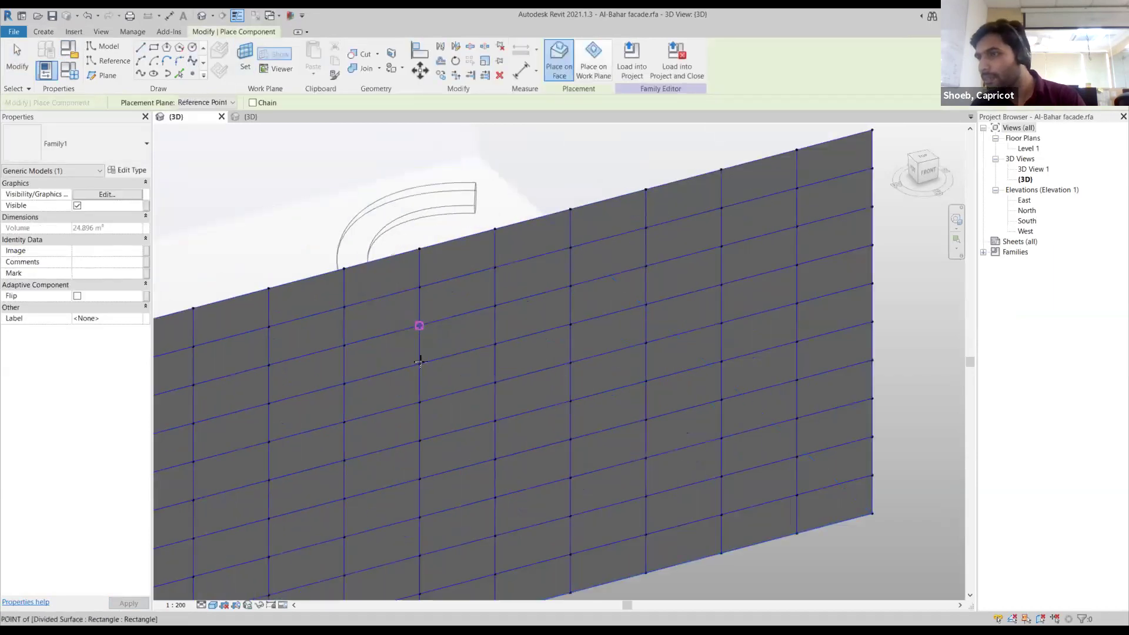
{"action": "left_click", "coordinate": [419, 364]}
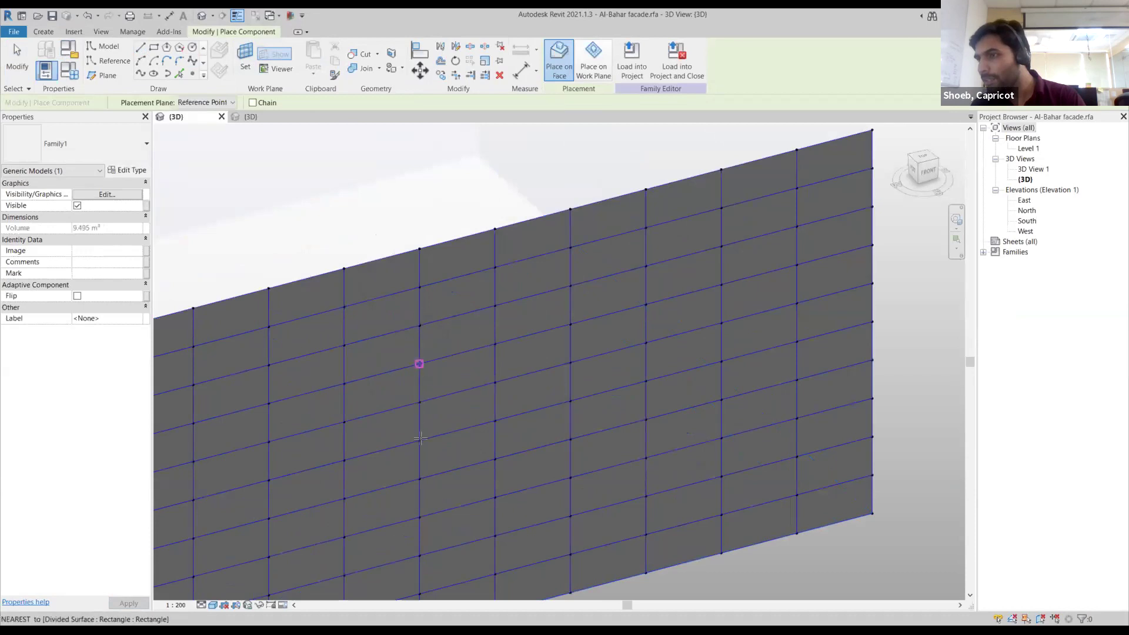
{"action": "left_click", "coordinate": [420, 440]}
{"action": "left_click", "coordinate": [495, 421]}
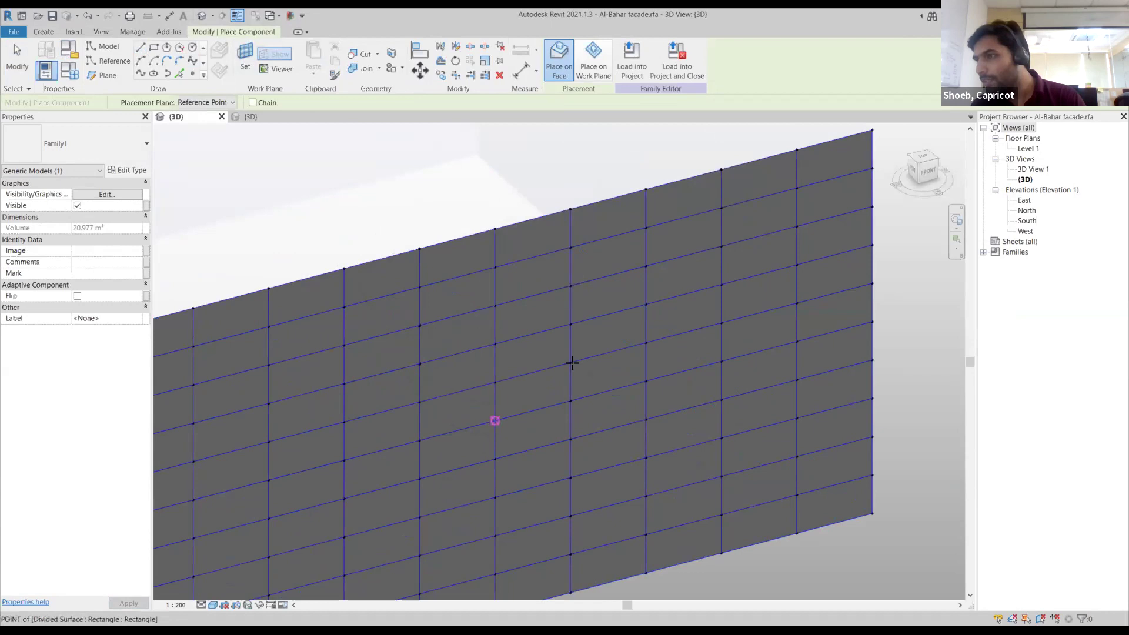
{"action": "left_click", "coordinate": [570, 324]}
{"action": "left_click", "coordinate": [570, 286]}
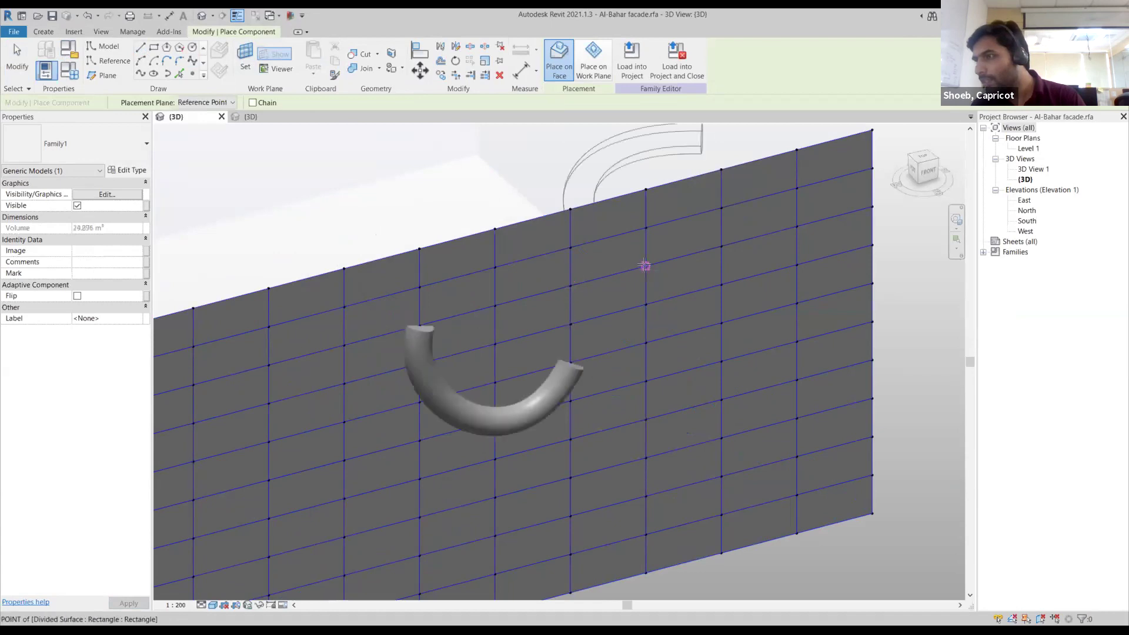
{"action": "key", "text": "Escape"}
{"action": "key", "text": "Escape"}
{"action": "scroll", "coordinate": [574, 276], "scroll_direction": "down", "scroll_amount": 2}
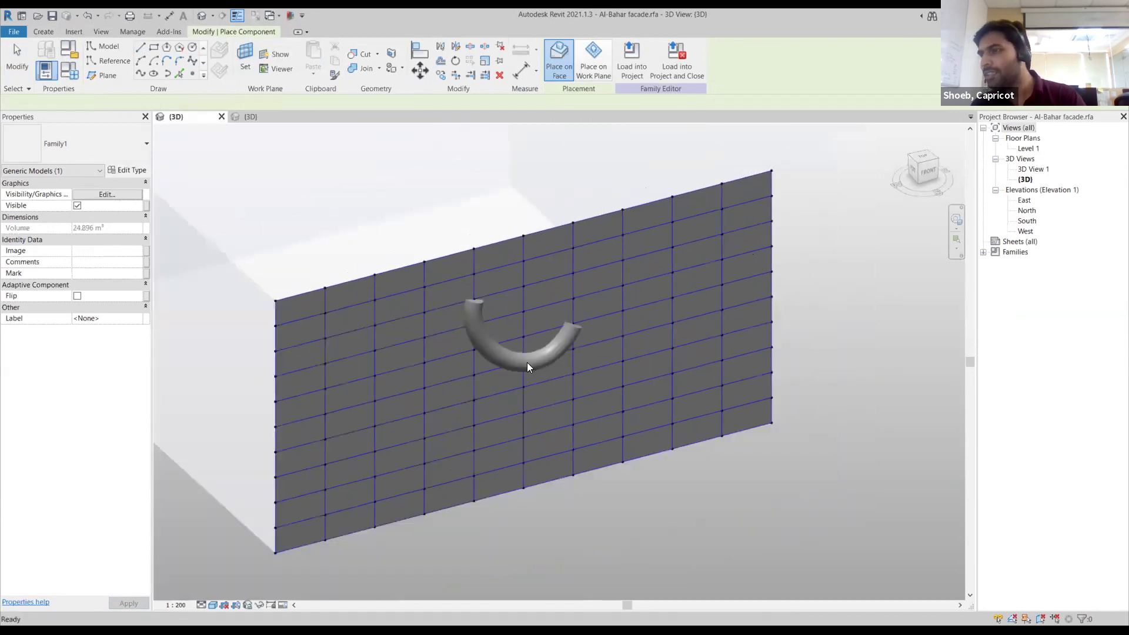
Repeat the placed tube component across the whole divided surface
{"action": "left_click", "coordinate": [546, 353]}
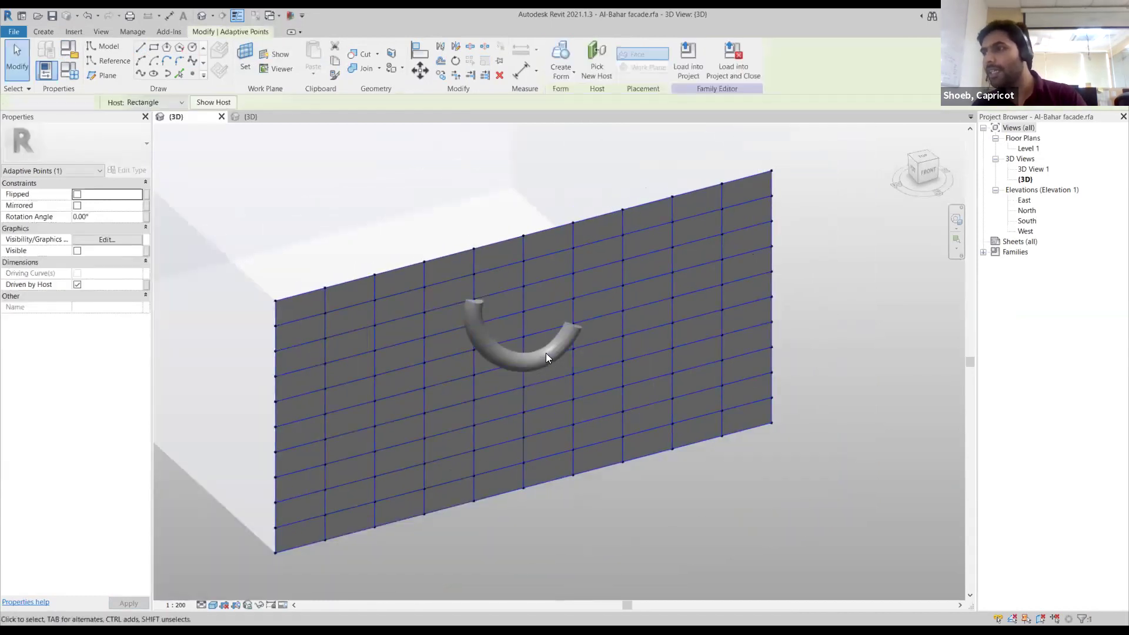
{"action": "left_click", "coordinate": [561, 331]}
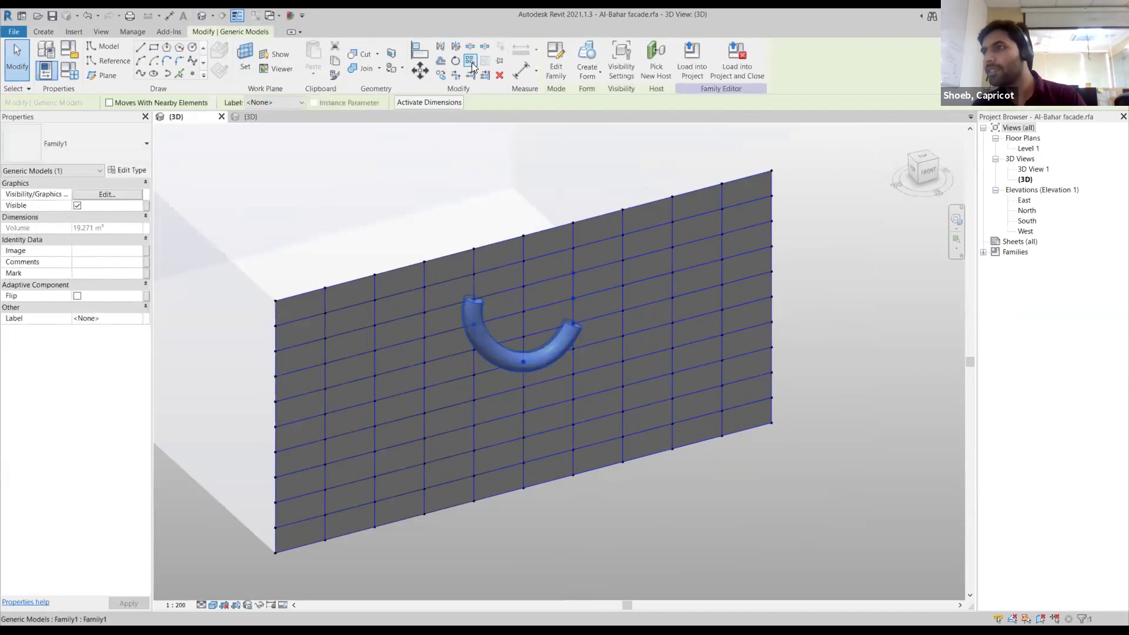
{"action": "left_click", "coordinate": [471, 61]}
{"action": "key", "text": "Escape"}
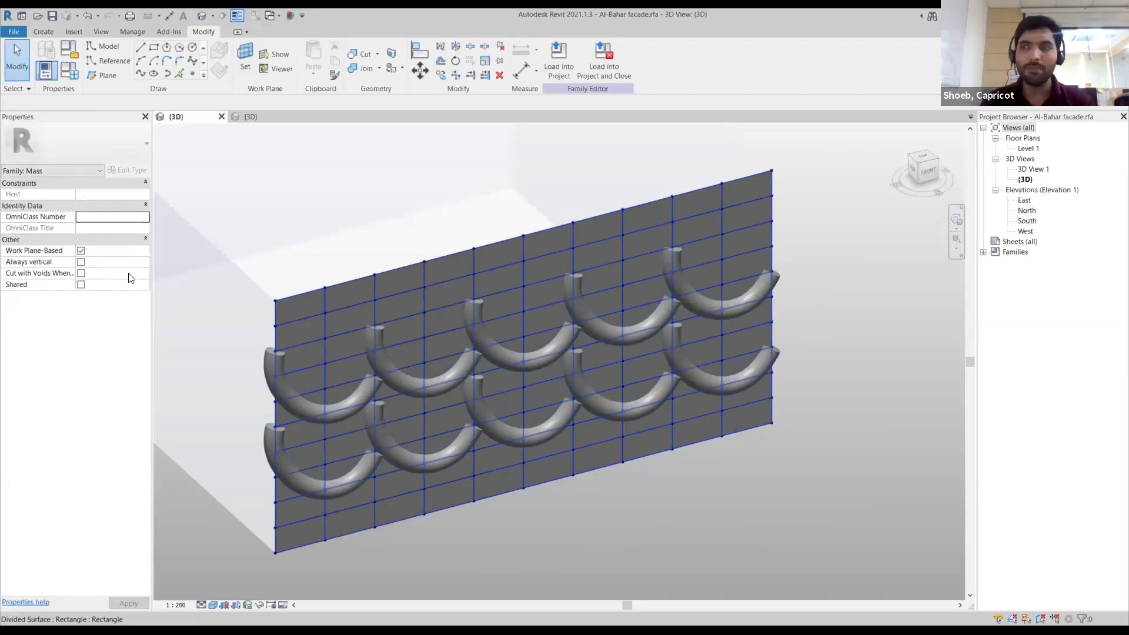
Delete the demonstration box mass together with its divided surface and all tube components
{"action": "left_click", "coordinate": [438, 257]}
{"action": "scroll", "coordinate": [438, 258], "scroll_direction": "down", "scroll_amount": 3}
{"action": "middle_click_drag", "start_coordinate": [437, 259], "coordinate": [445, 324]}
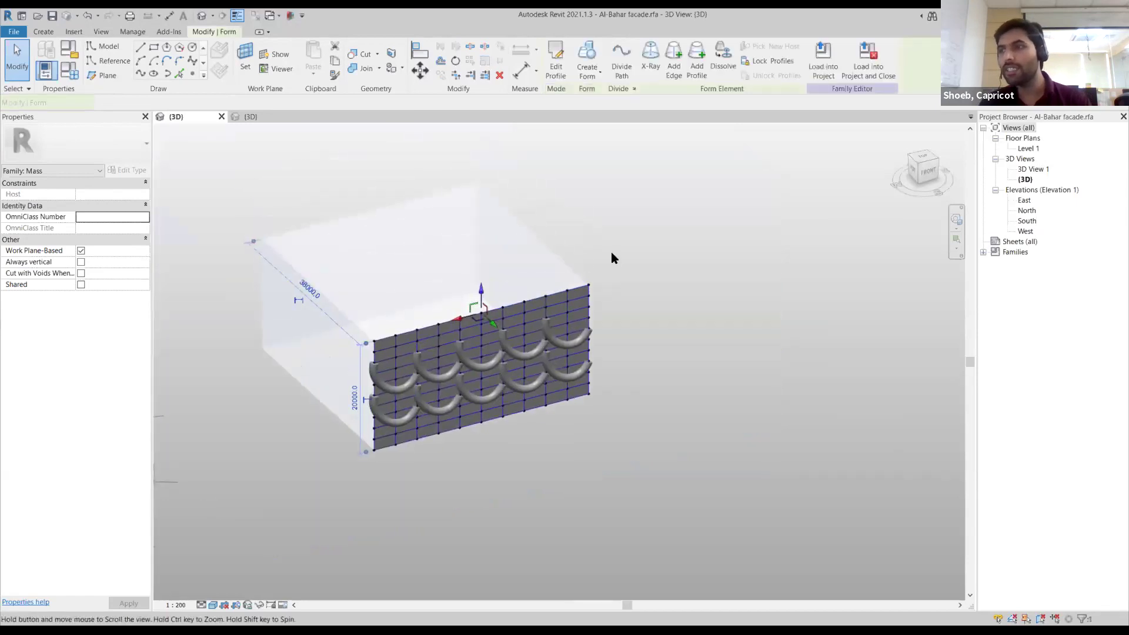
{"action": "left_click_drag", "start_coordinate": [237, 170], "coordinate": [653, 459]}
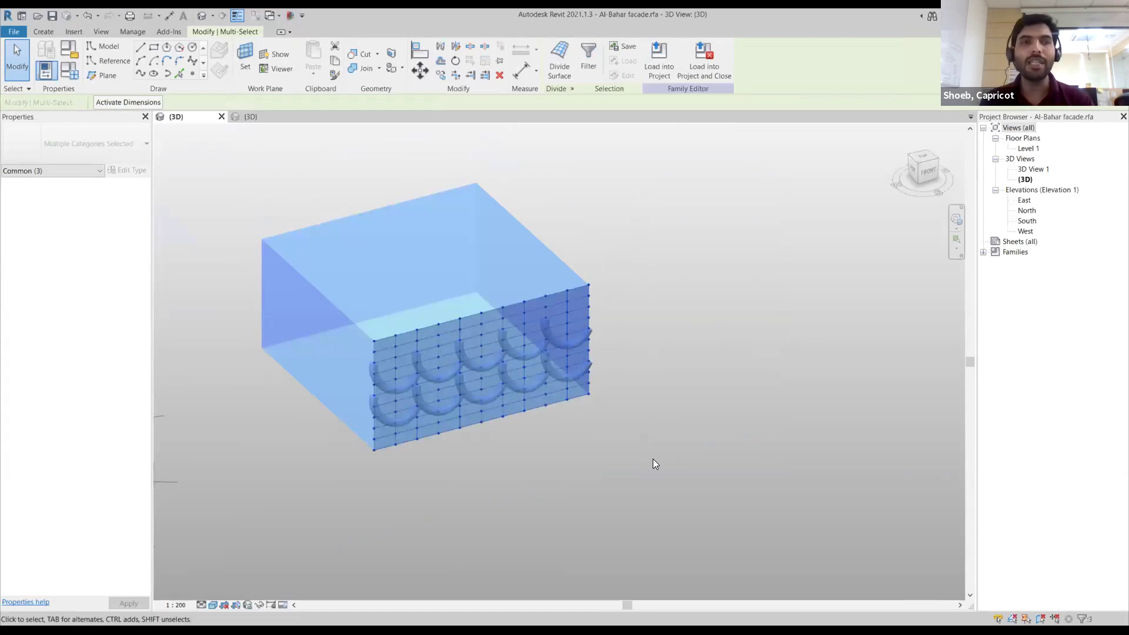
{"action": "key", "text": "Delete"}
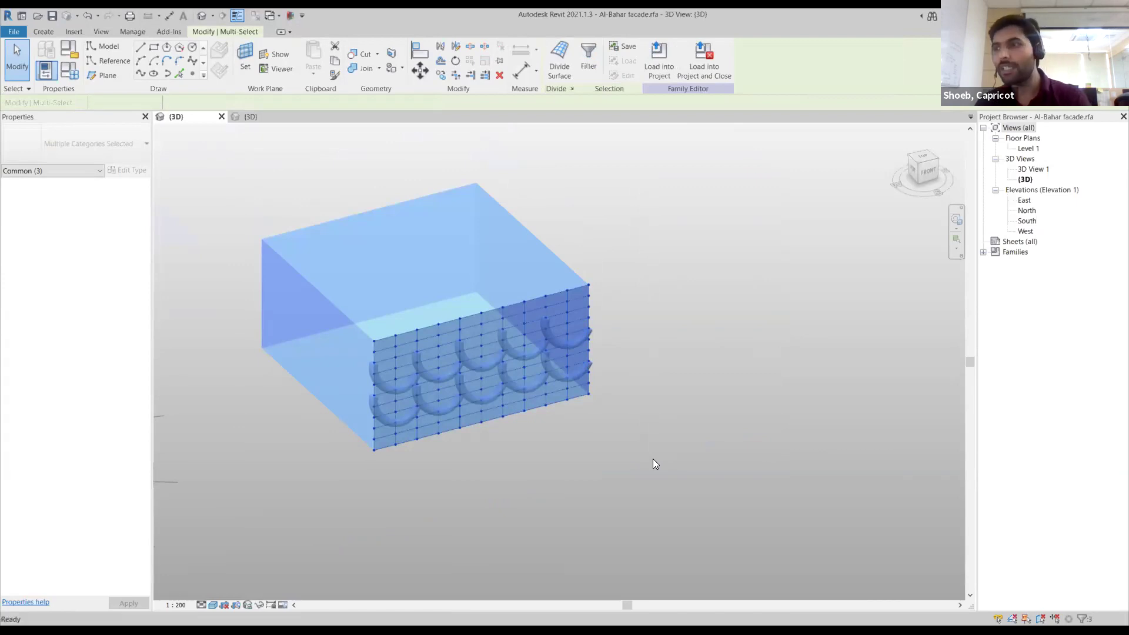
{"action": "scroll", "coordinate": [694, 417], "scroll_direction": "down", "scroll_amount": 3}
{"action": "middle_click_drag", "start_coordinate": [695, 422], "coordinate": [641, 430], "text": "shift"}
{"action": "scroll", "coordinate": [253, 294], "scroll_direction": "up", "scroll_amount": 3}
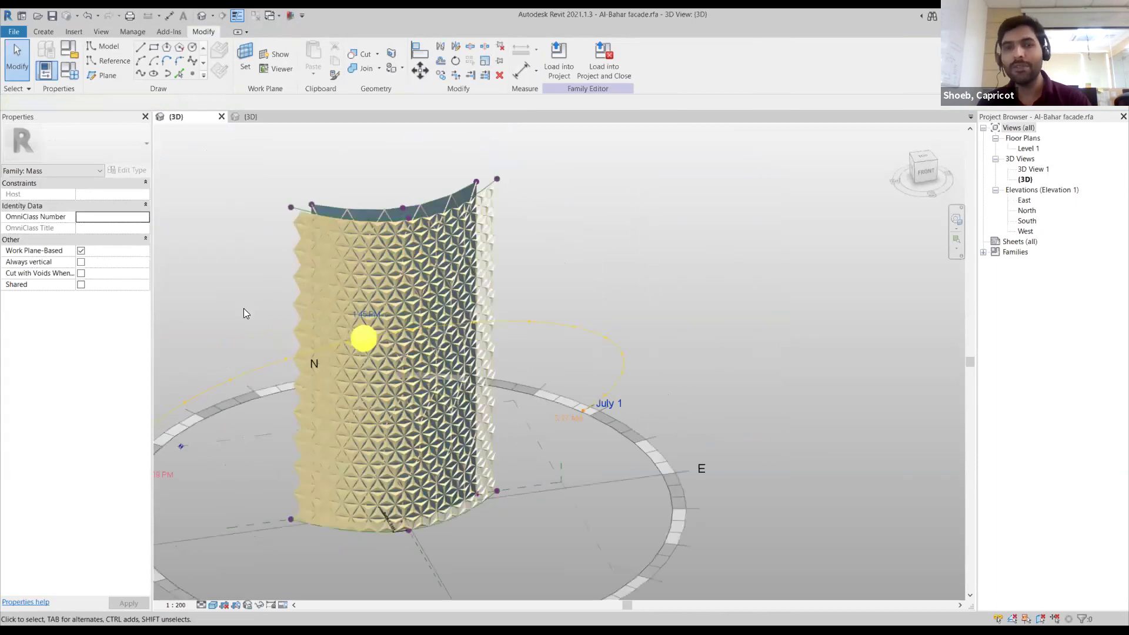
{"action": "middle_click_drag", "start_coordinate": [247, 312], "coordinate": [260, 326], "text": "shift"}
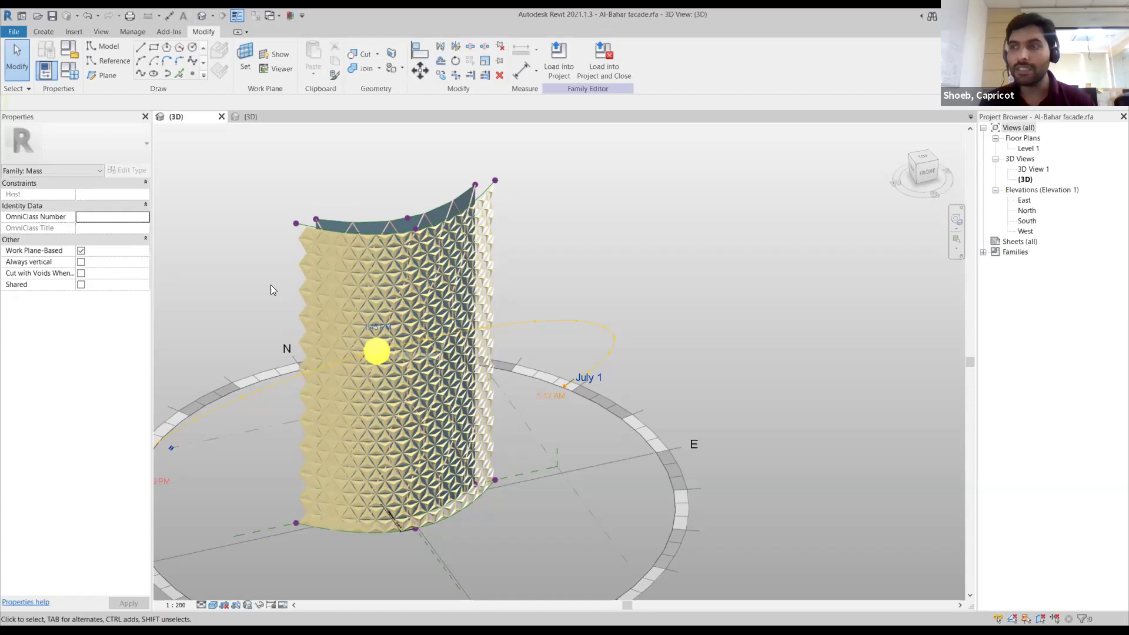
{"action": "left_click", "coordinate": [457, 275]}
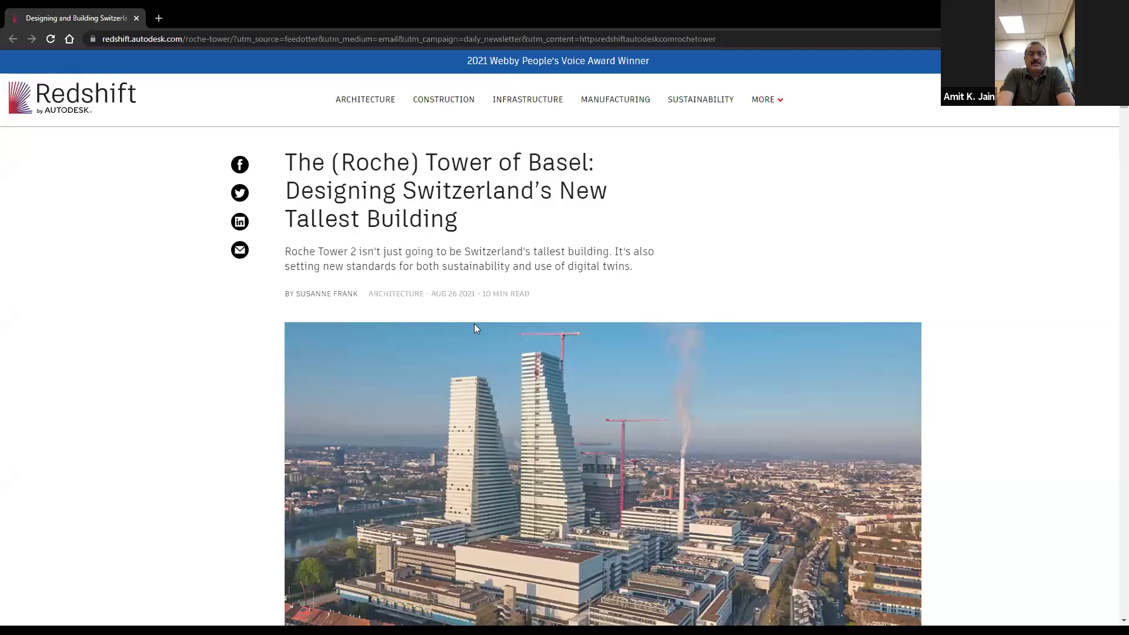
Switch to the browser's Redshift article about the Roche Tower of Basel and display it full screen
{"action": "scroll", "coordinate": [722, 297], "scroll_direction": "down", "scroll_amount": 3}
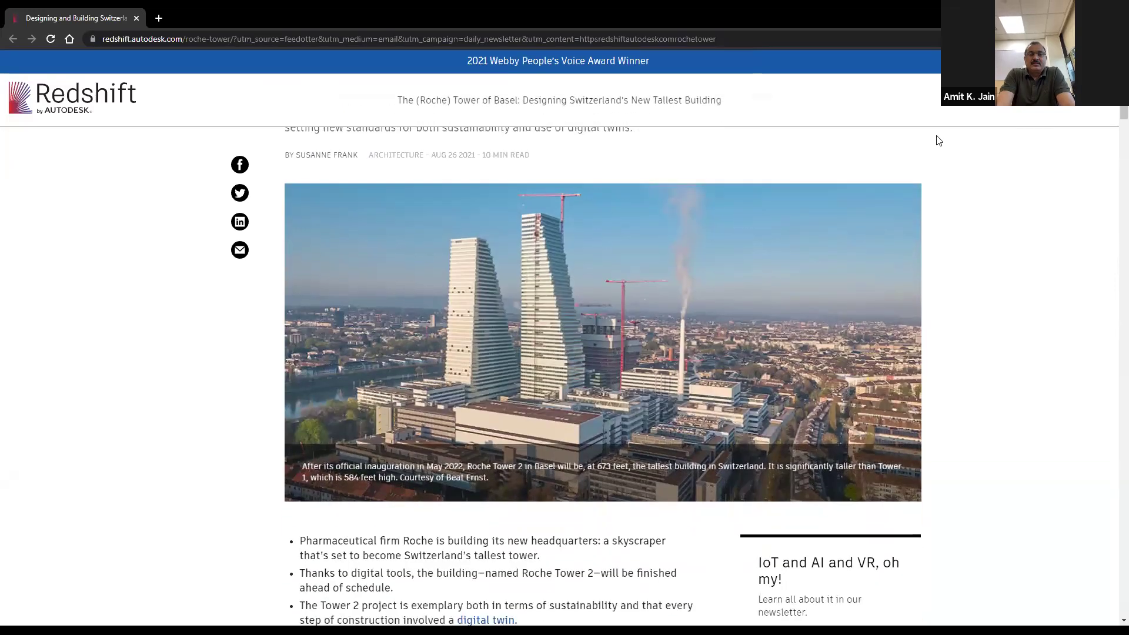
{"action": "left_click", "coordinate": [1118, 39]}
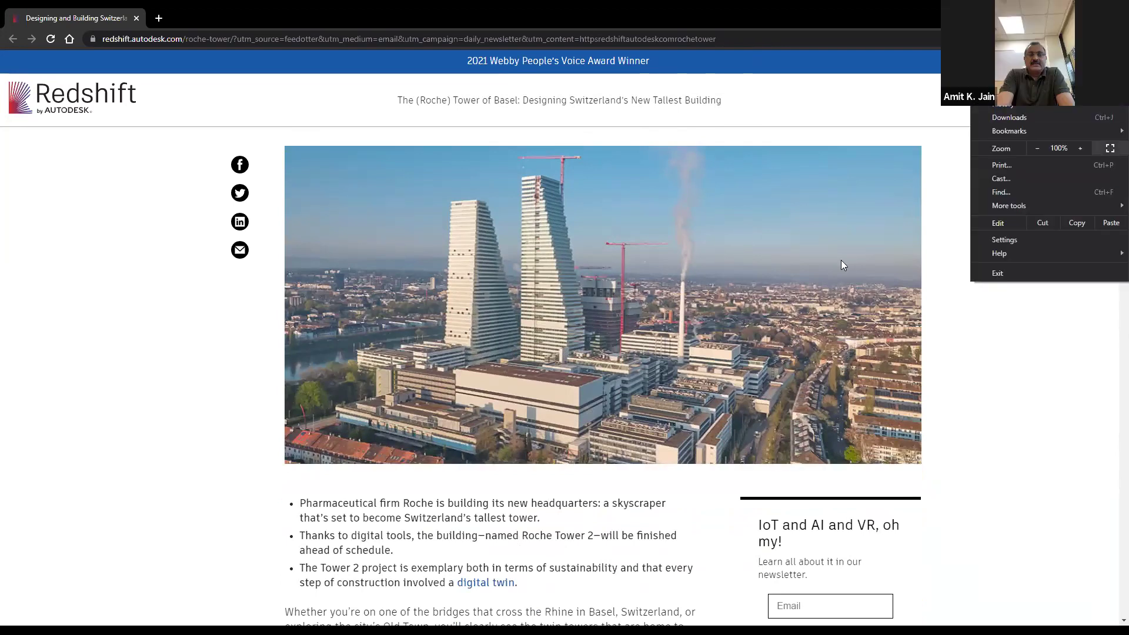
{"action": "scroll", "coordinate": [625, 289], "scroll_direction": "up", "scroll_amount": 3}
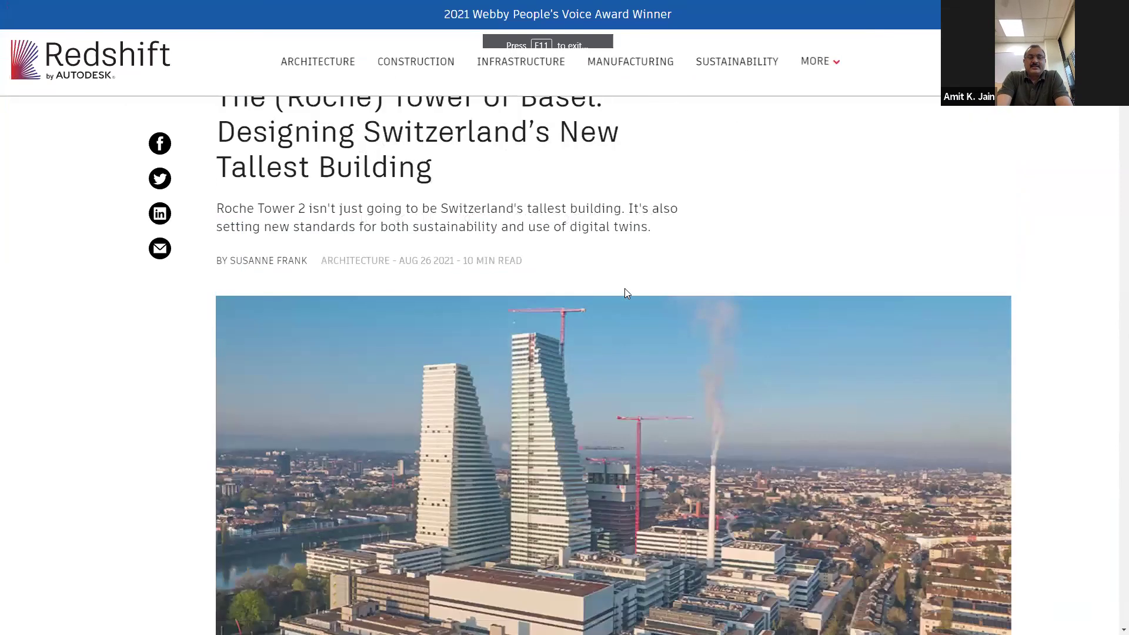
{"action": "scroll", "coordinate": [624, 289], "scroll_direction": "up", "scroll_amount": 1}
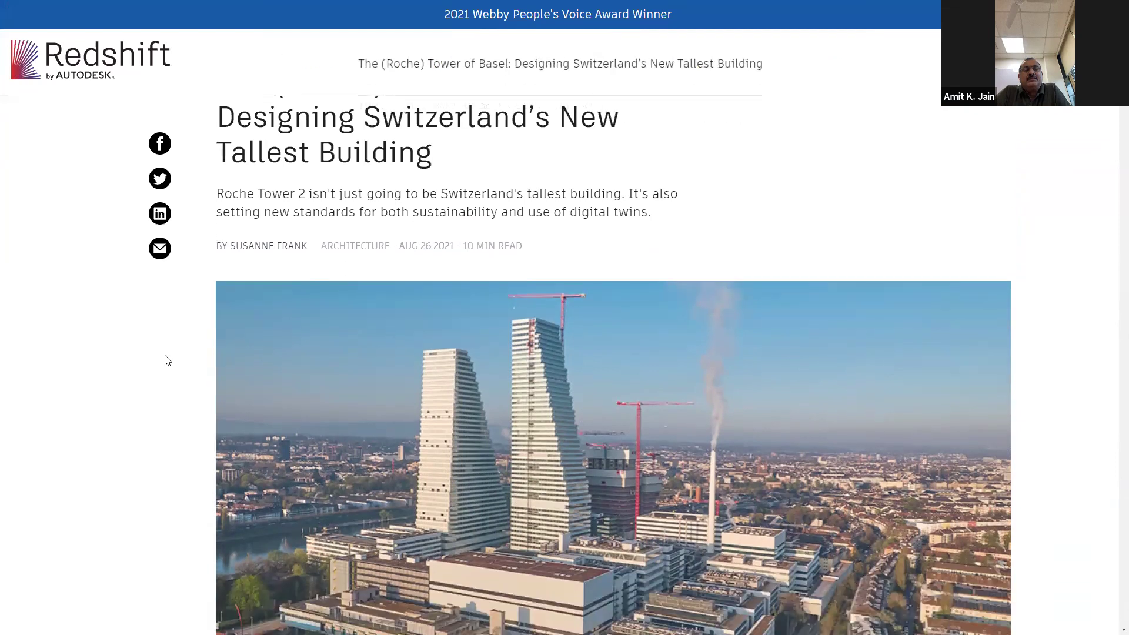
Read through the Roche Tower article from its introduction to the section on tapping the power of BIM
{"action": "scroll", "coordinate": [167, 361], "scroll_direction": "up", "scroll_amount": 1}
{"action": "scroll", "coordinate": [167, 361], "scroll_direction": "down", "scroll_amount": 4}
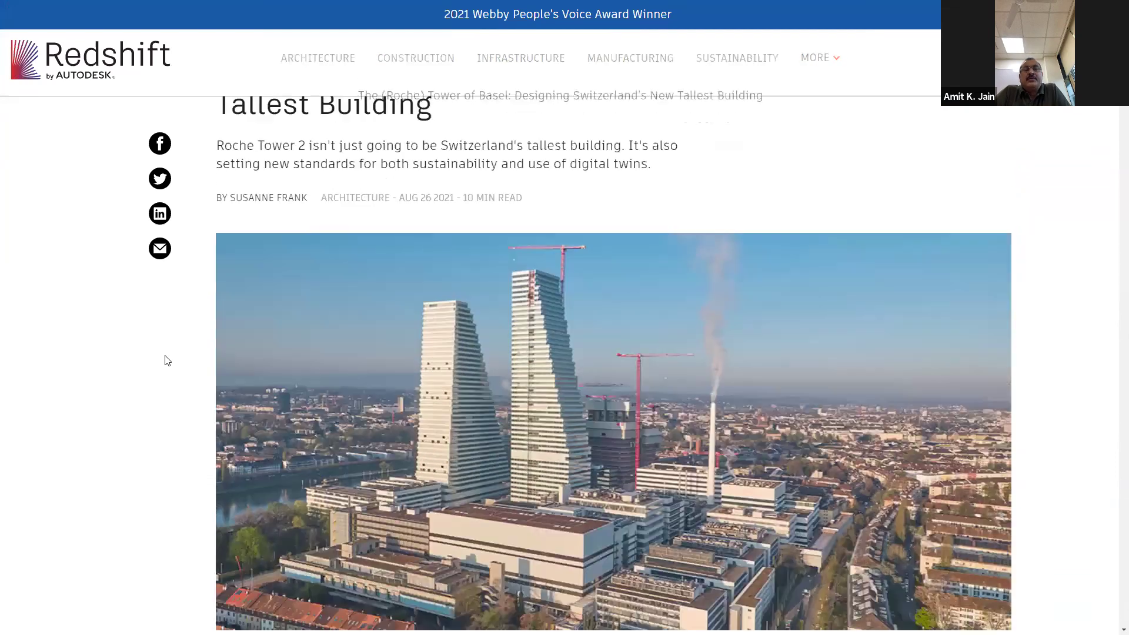
{"action": "scroll", "coordinate": [233, 322], "scroll_direction": "down", "scroll_amount": 3}
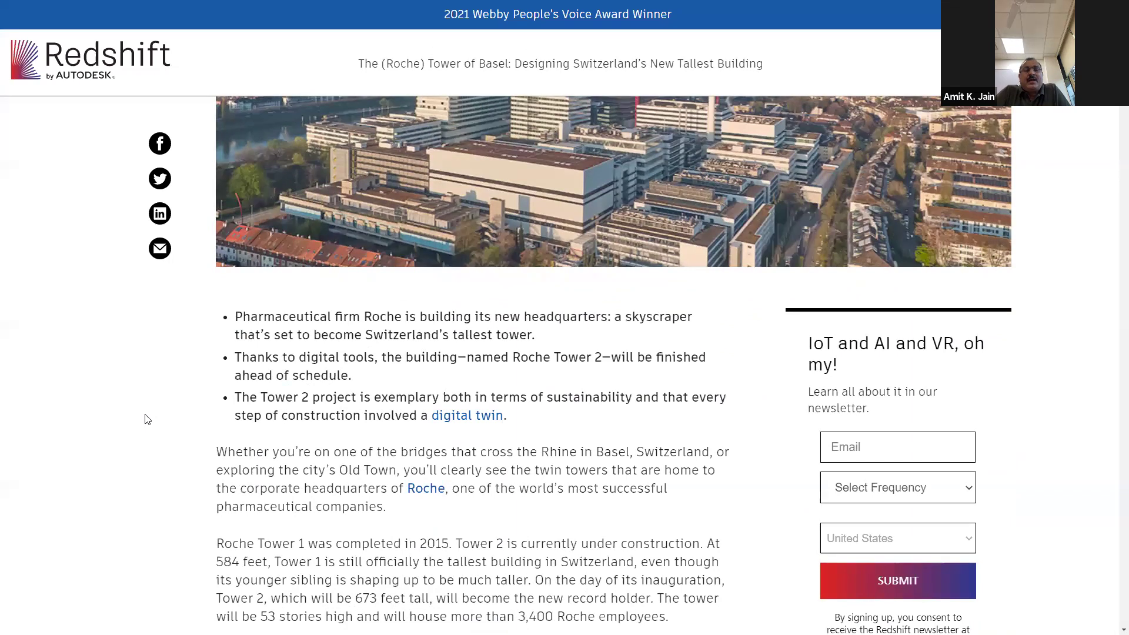
{"action": "scroll", "coordinate": [147, 420], "scroll_direction": "up", "scroll_amount": 1}
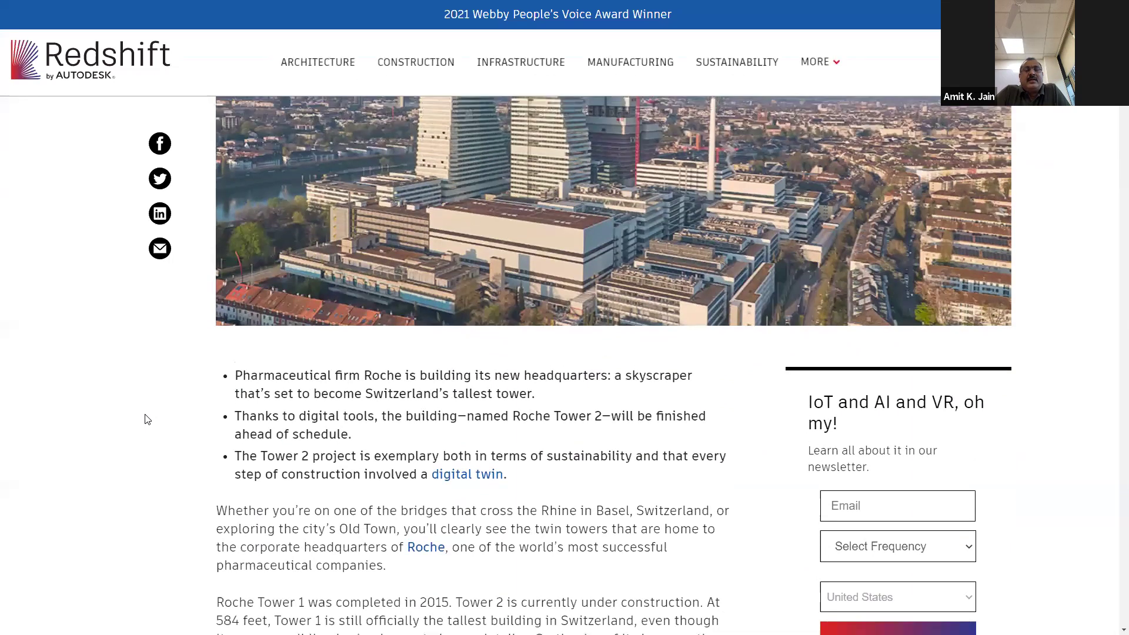
{"action": "scroll", "coordinate": [147, 420], "scroll_direction": "down", "scroll_amount": 3}
{"action": "scroll", "coordinate": [147, 419], "scroll_direction": "down", "scroll_amount": 4}
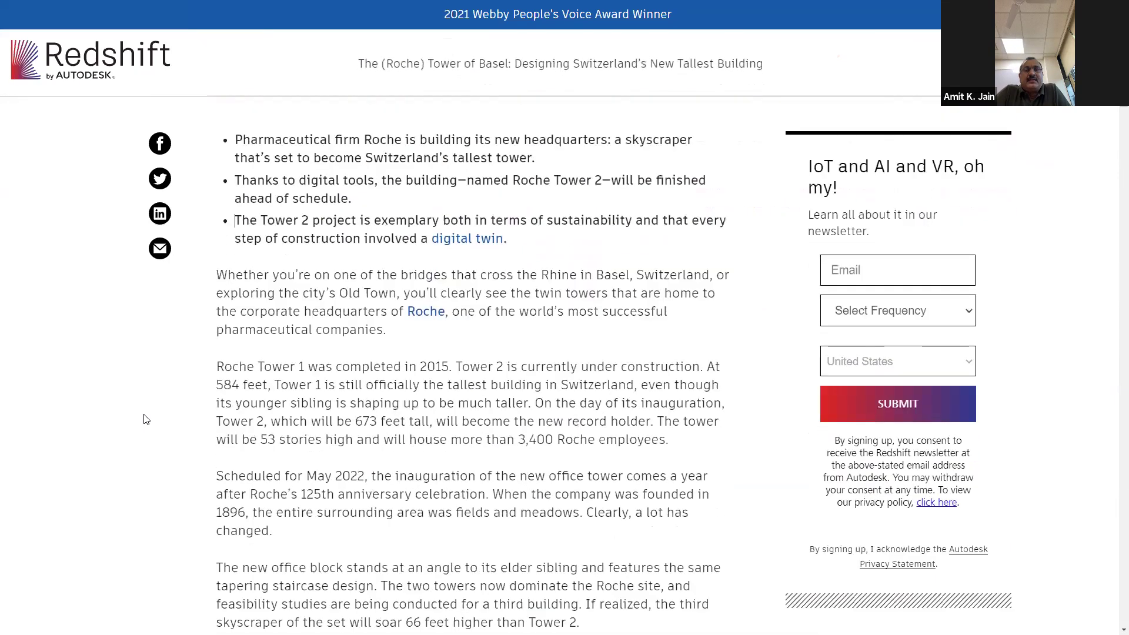
{"action": "scroll", "coordinate": [146, 420], "scroll_direction": "down", "scroll_amount": 3}
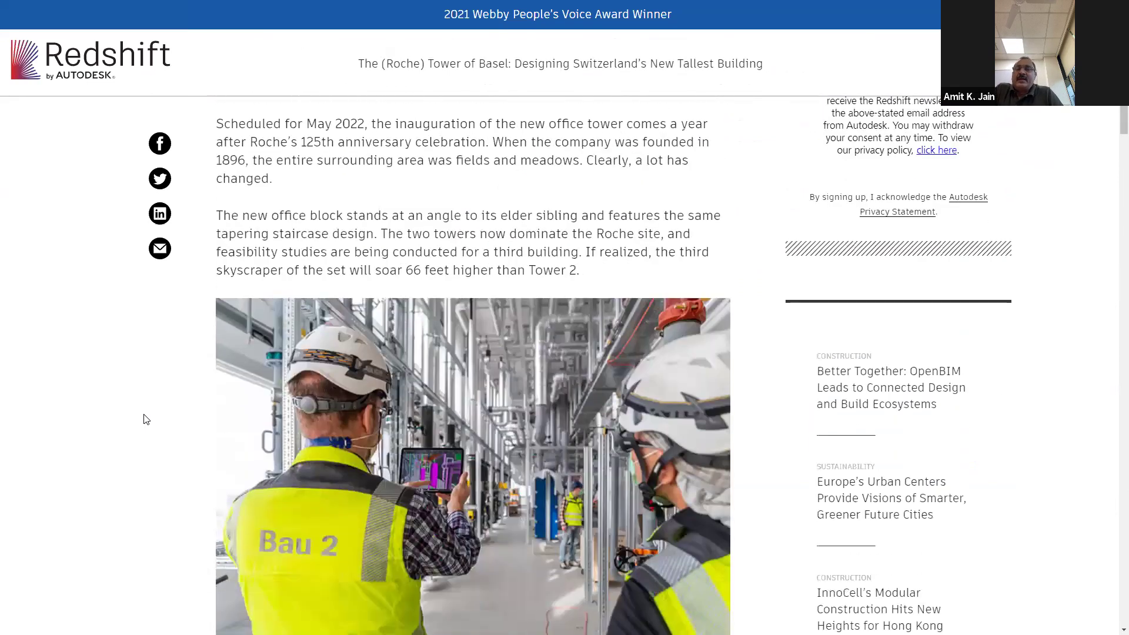
{"action": "scroll", "coordinate": [334, 449], "scroll_direction": "down", "scroll_amount": 2}
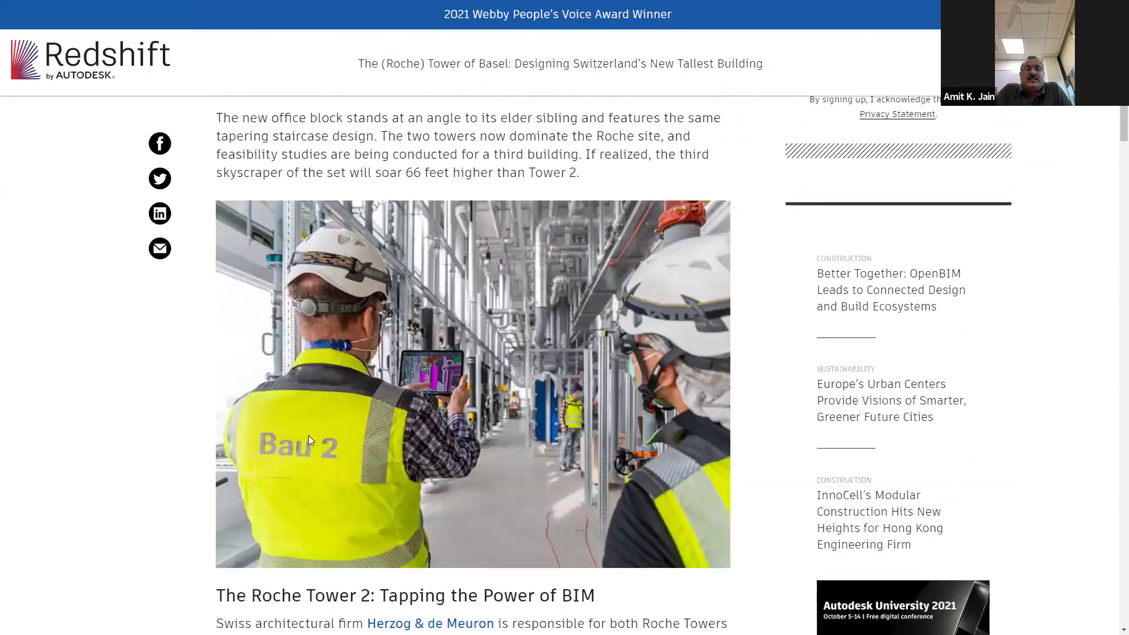
{"action": "scroll", "coordinate": [282, 405], "scroll_direction": "down", "scroll_amount": 3}
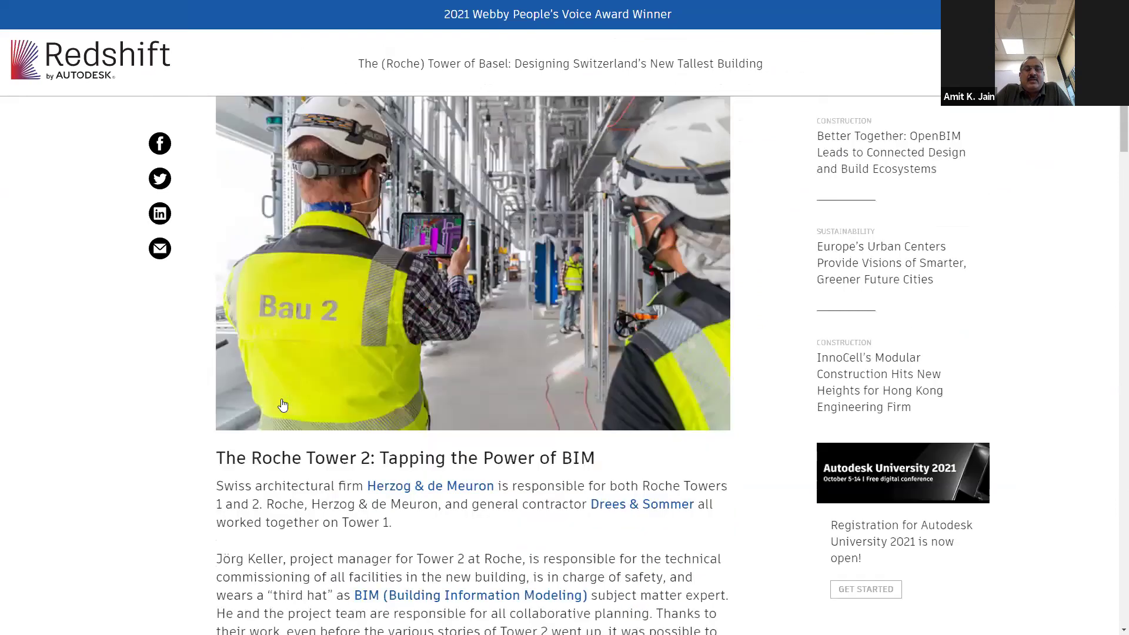
Read on to the Tower 2 construction photo gallery and flip through its two pictures
{"action": "scroll", "coordinate": [282, 404], "scroll_direction": "down", "scroll_amount": 1}
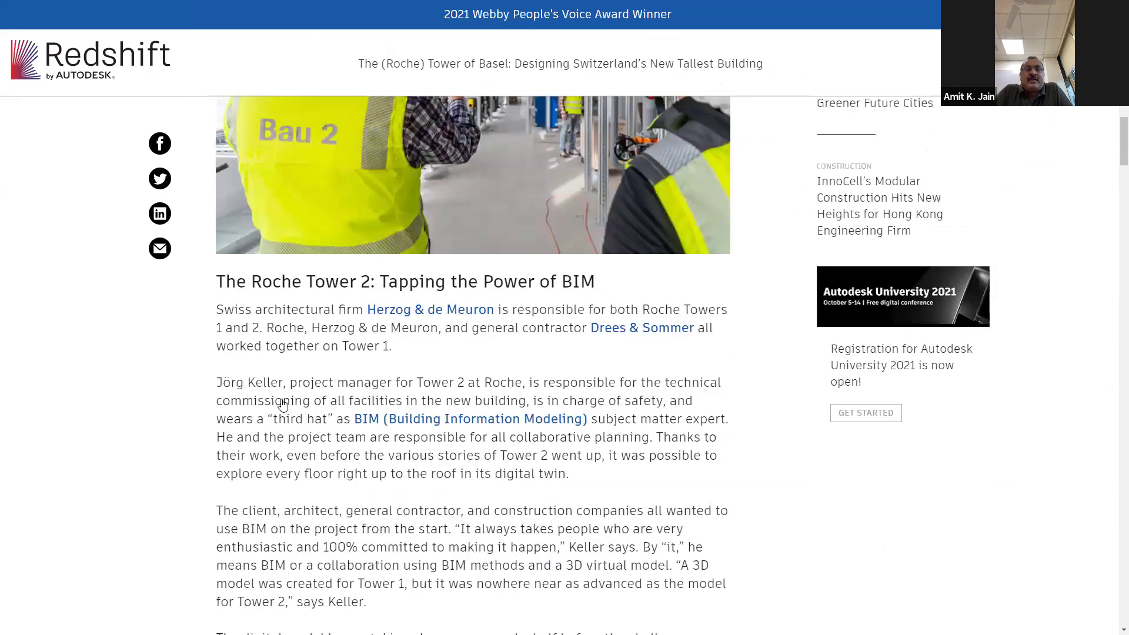
{"action": "scroll", "coordinate": [283, 404], "scroll_direction": "down", "scroll_amount": 10}
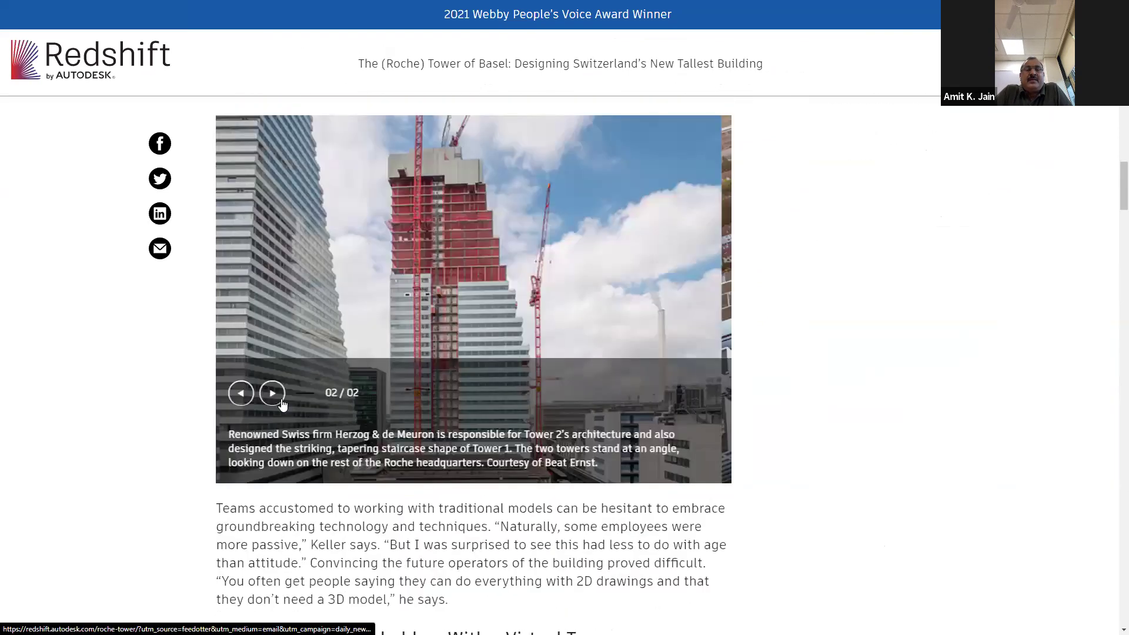
{"action": "left_click", "coordinate": [282, 402]}
{"action": "left_click", "coordinate": [282, 403]}
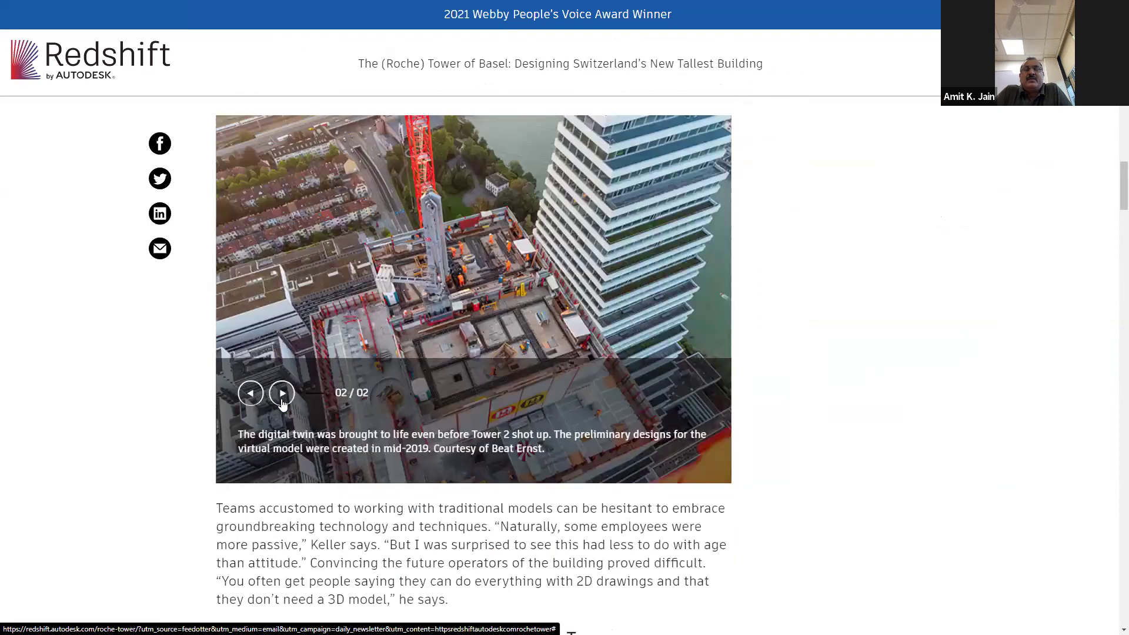
{"action": "left_click", "coordinate": [259, 405]}
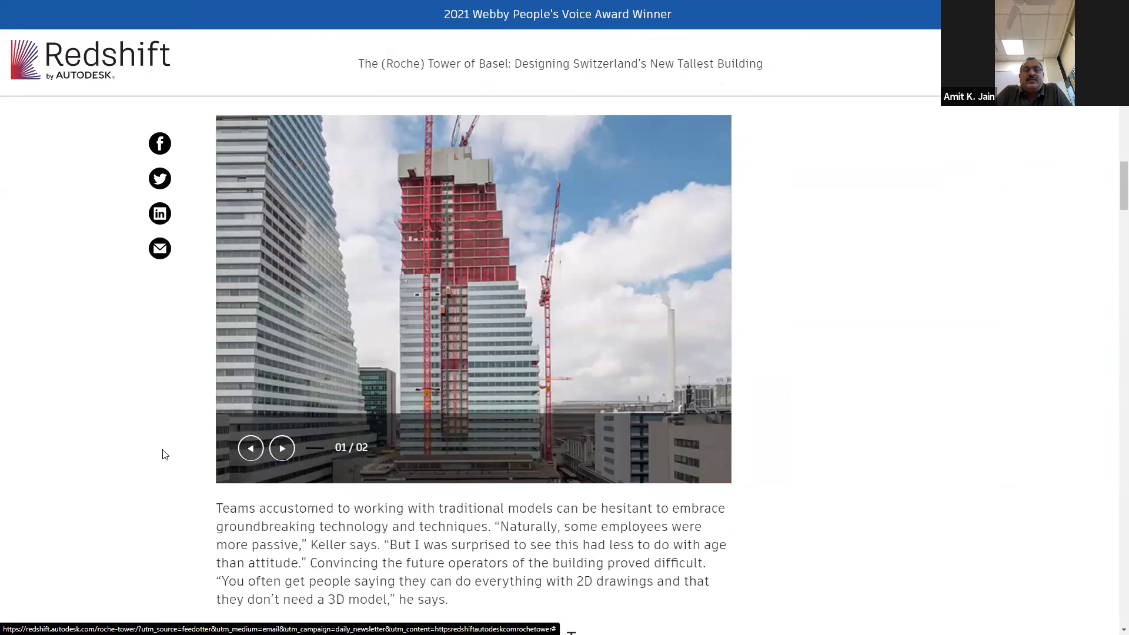
Read the sections on winning over stakeholders with a virtual tour and on tablets replacing blueprints
{"action": "scroll", "coordinate": [165, 455], "scroll_direction": "down", "scroll_amount": 1}
{"action": "scroll", "coordinate": [164, 455], "scroll_direction": "down", "scroll_amount": 3}
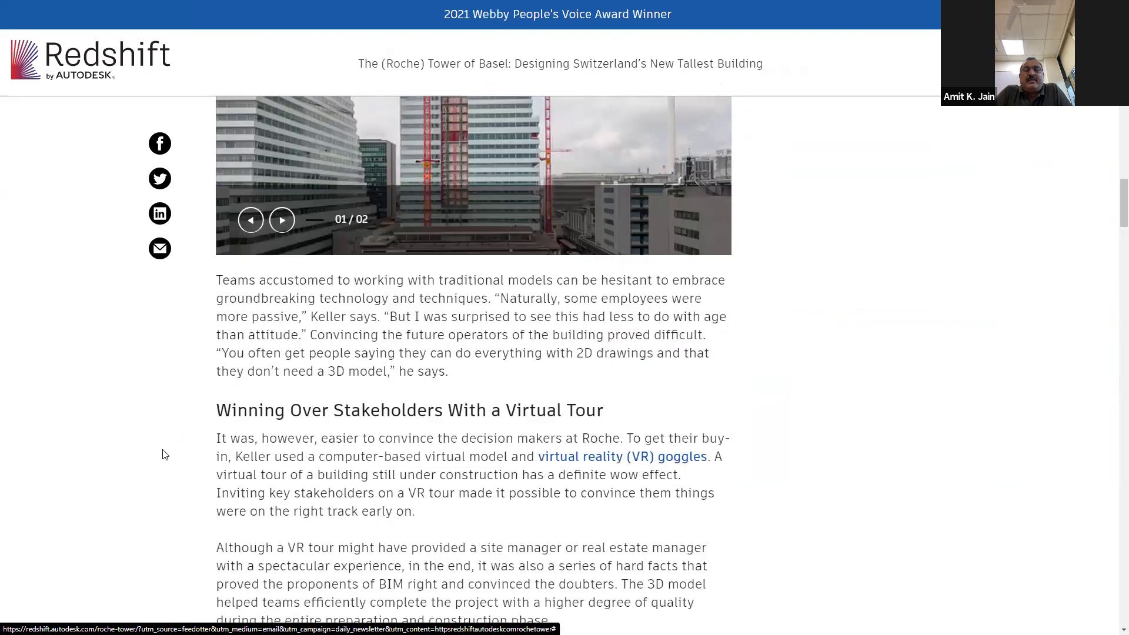
{"action": "scroll", "coordinate": [165, 455], "scroll_direction": "down", "scroll_amount": 1}
{"action": "scroll", "coordinate": [165, 455], "scroll_direction": "down", "scroll_amount": 3}
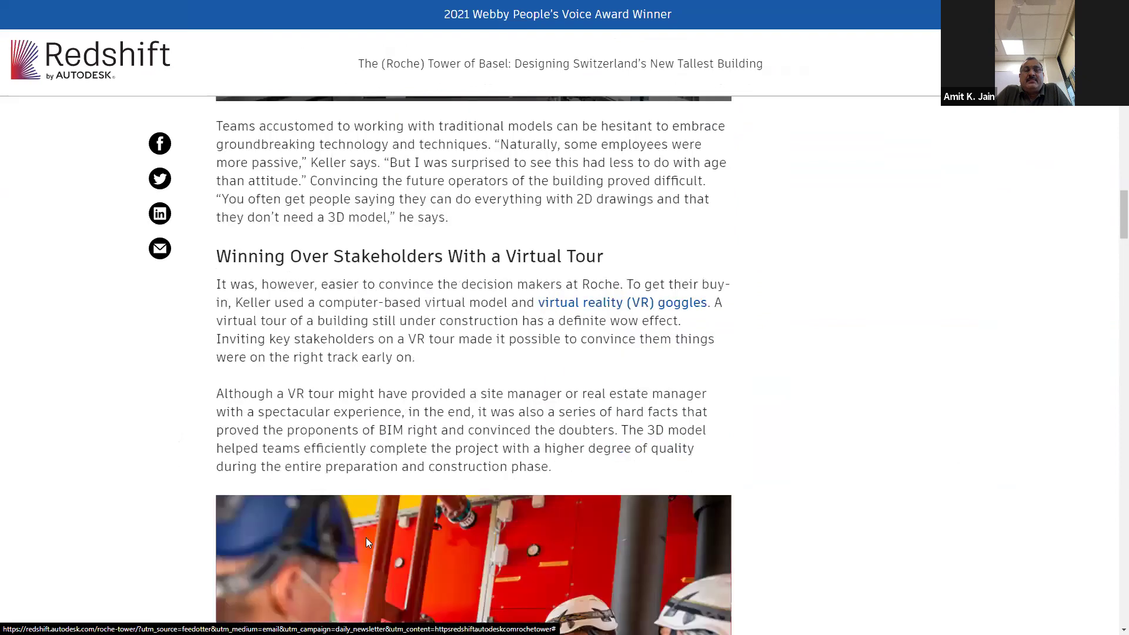
{"action": "scroll", "coordinate": [277, 455], "scroll_direction": "down", "scroll_amount": 1}
{"action": "scroll", "coordinate": [277, 456], "scroll_direction": "down", "scroll_amount": 5}
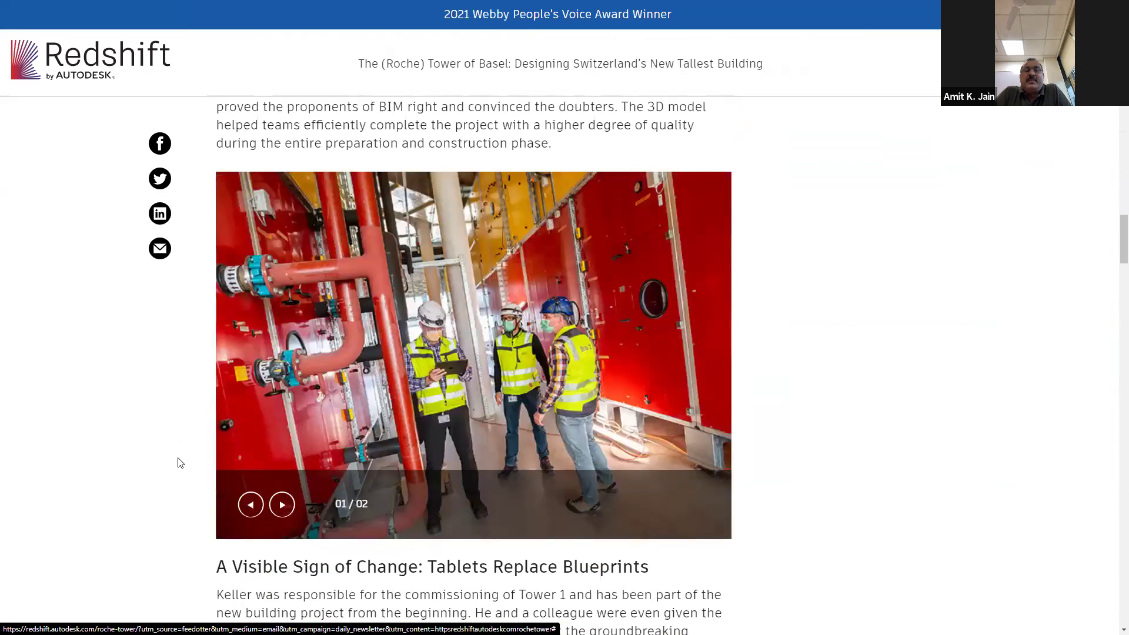
{"action": "scroll", "coordinate": [181, 463], "scroll_direction": "down", "scroll_amount": 1}
{"action": "scroll", "coordinate": [180, 463], "scroll_direction": "down", "scroll_amount": 2}
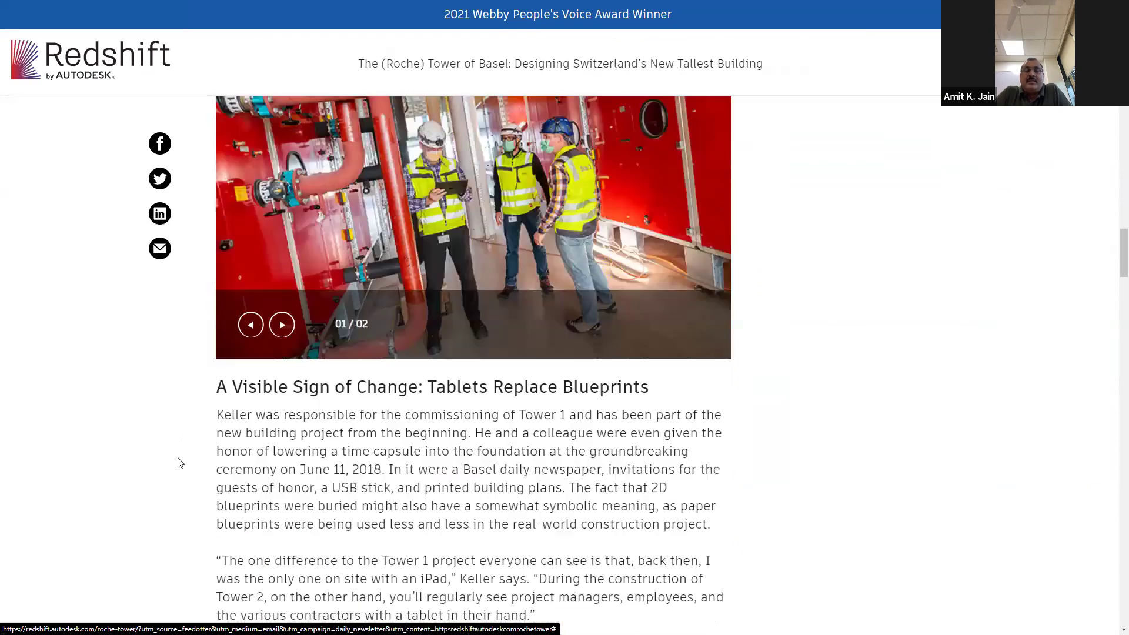
{"action": "scroll", "coordinate": [180, 463], "scroll_direction": "down", "scroll_amount": 3}
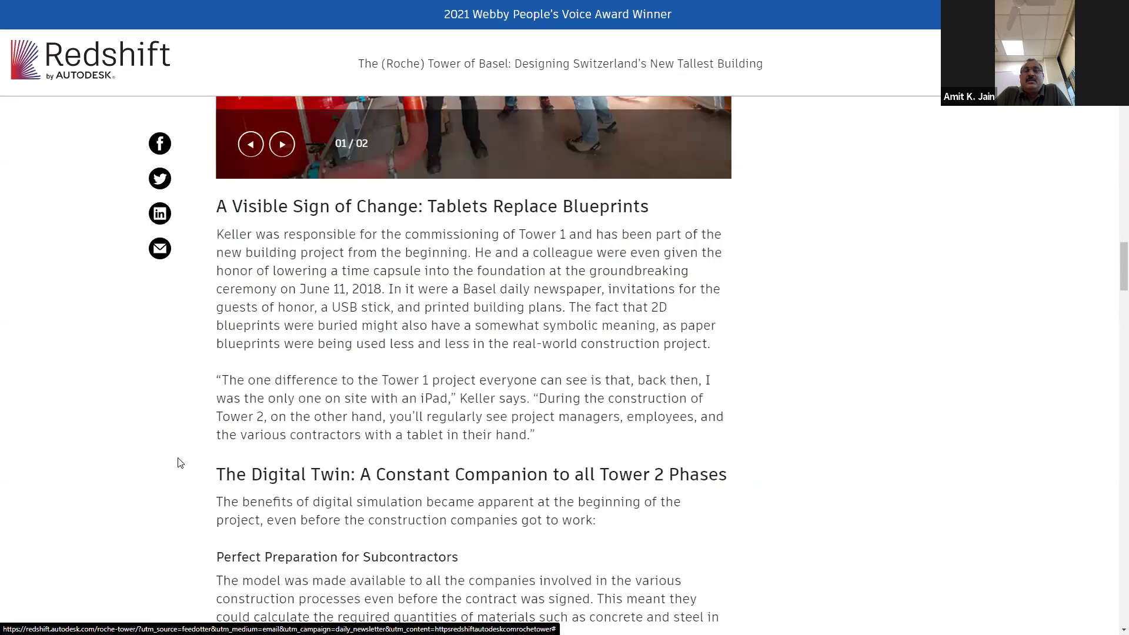
Read the digital twin section's benefits, from subcontractor preparation through faster construction and centralized information to tablet-based quality assurance
{"action": "scroll", "coordinate": [181, 463], "scroll_direction": "down", "scroll_amount": 2}
{"action": "scroll", "coordinate": [181, 463], "scroll_direction": "down", "scroll_amount": 1}
{"action": "scroll", "coordinate": [180, 463], "scroll_direction": "down", "scroll_amount": 3}
{"action": "scroll", "coordinate": [180, 463], "scroll_direction": "down", "scroll_amount": 1}
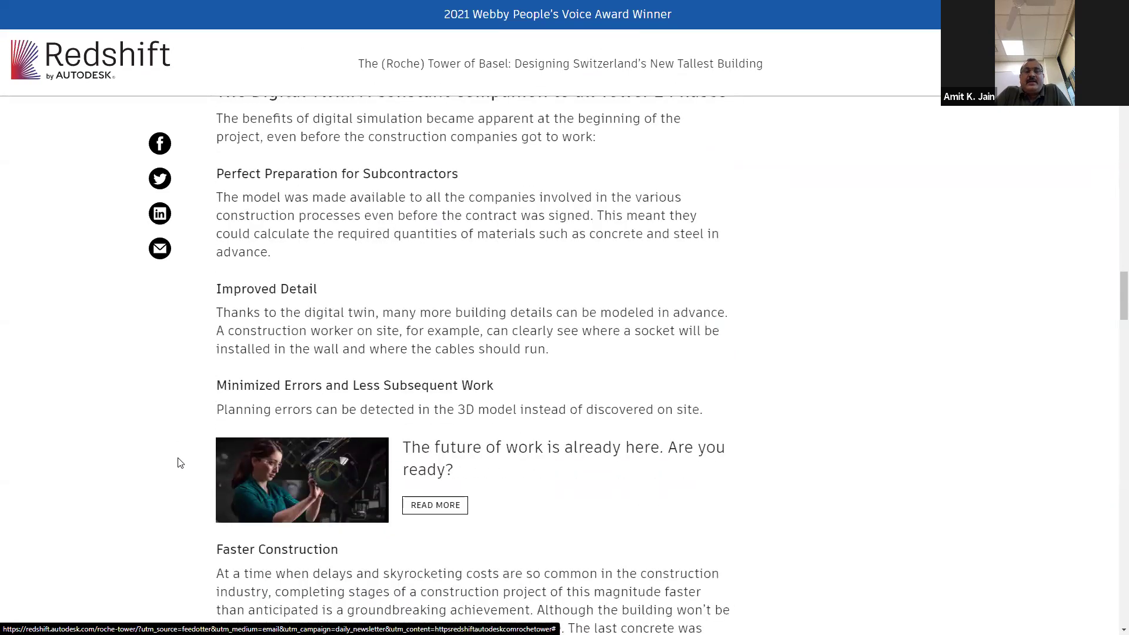
{"action": "scroll", "coordinate": [181, 463], "scroll_direction": "down", "scroll_amount": 2}
{"action": "scroll", "coordinate": [181, 463], "scroll_direction": "down", "scroll_amount": 1}
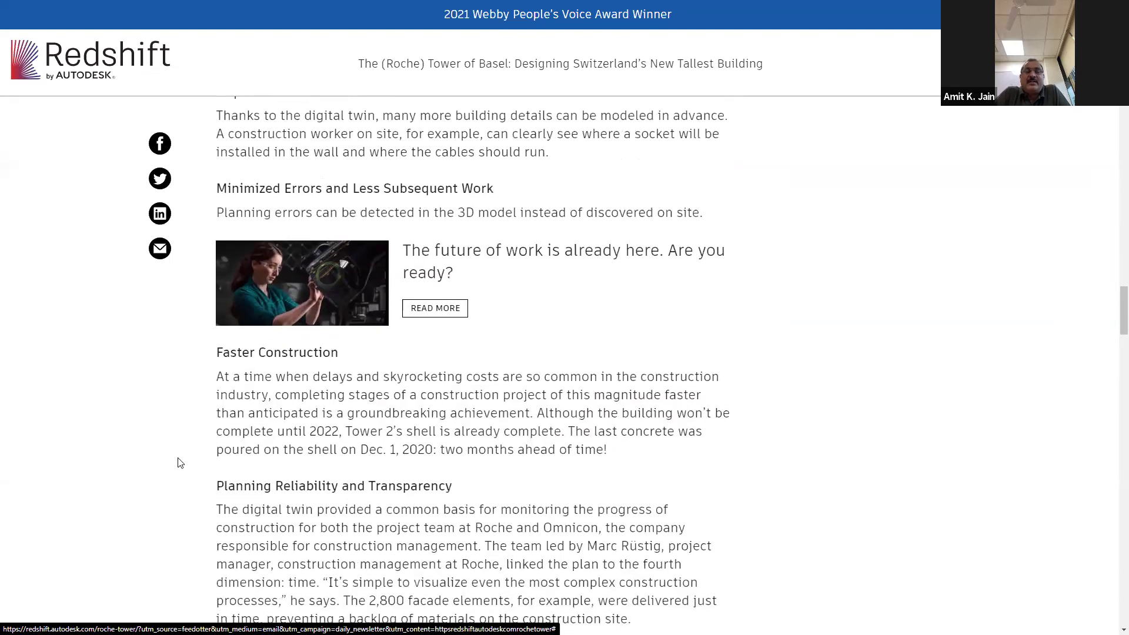
{"action": "scroll", "coordinate": [180, 463], "scroll_direction": "down", "scroll_amount": 1}
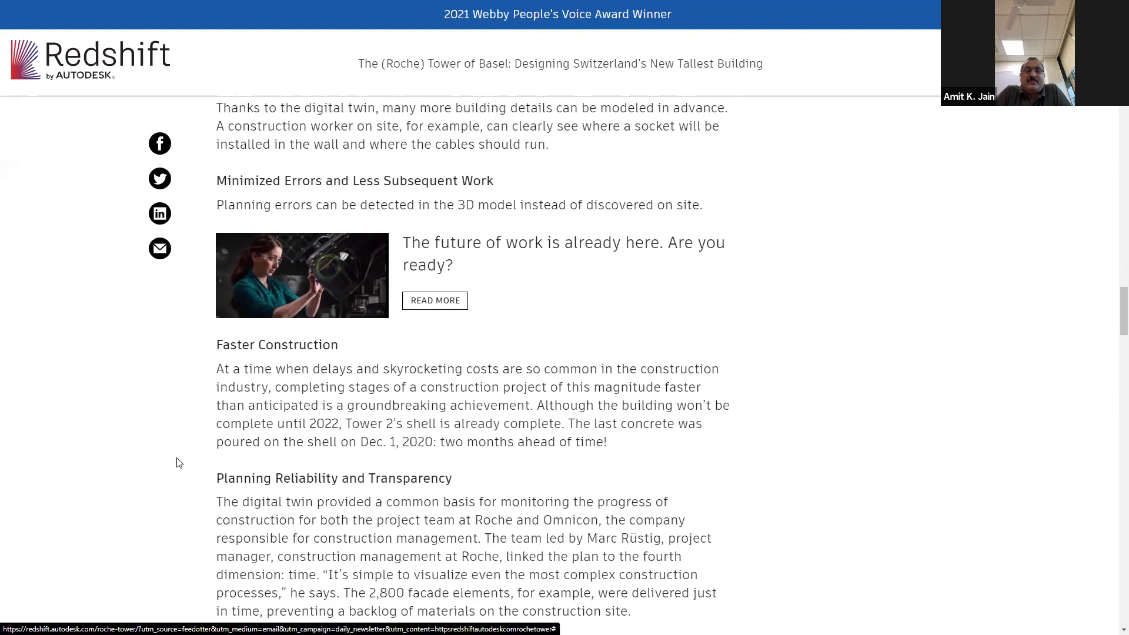
{"action": "scroll", "coordinate": [180, 463], "scroll_direction": "down", "scroll_amount": 2}
{"action": "scroll", "coordinate": [180, 463], "scroll_direction": "down", "scroll_amount": 1}
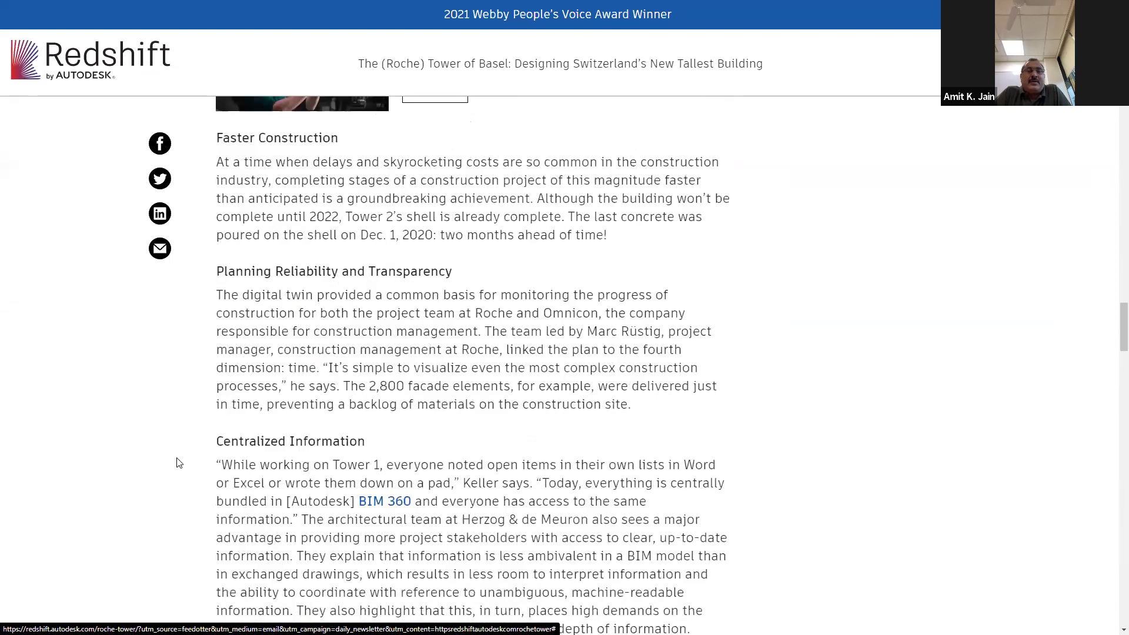
{"action": "scroll", "coordinate": [180, 463], "scroll_direction": "down", "scroll_amount": 2}
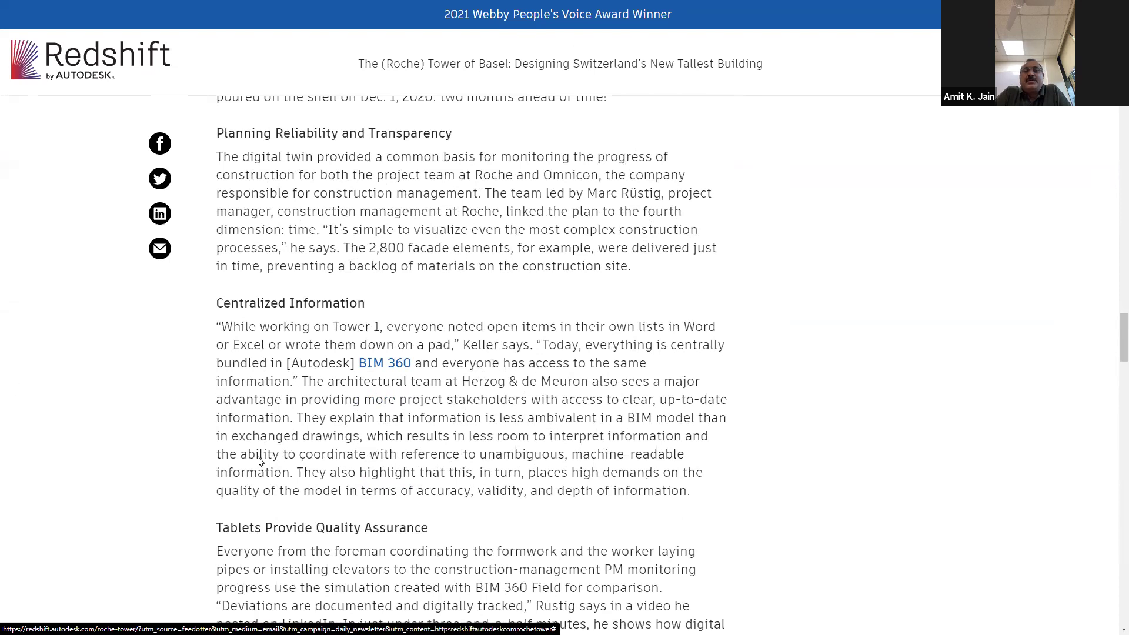
{"action": "scroll", "coordinate": [189, 456], "scroll_direction": "down", "scroll_amount": 1}
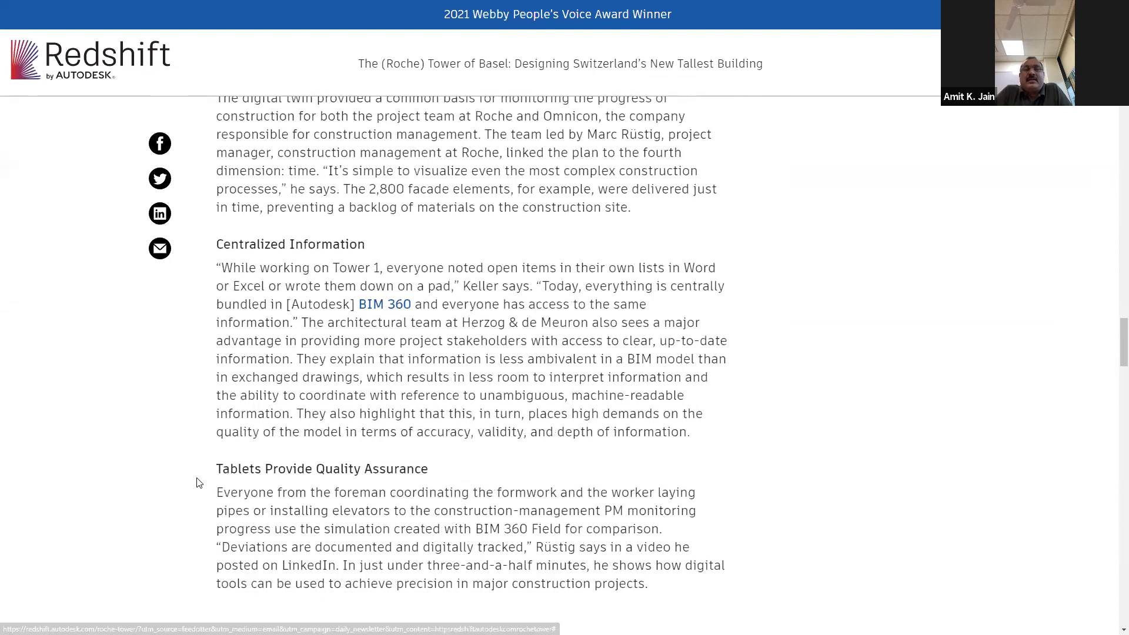
{"action": "scroll", "coordinate": [196, 477], "scroll_direction": "down", "scroll_amount": 1}
{"action": "scroll", "coordinate": [199, 483], "scroll_direction": "down", "scroll_amount": 1}
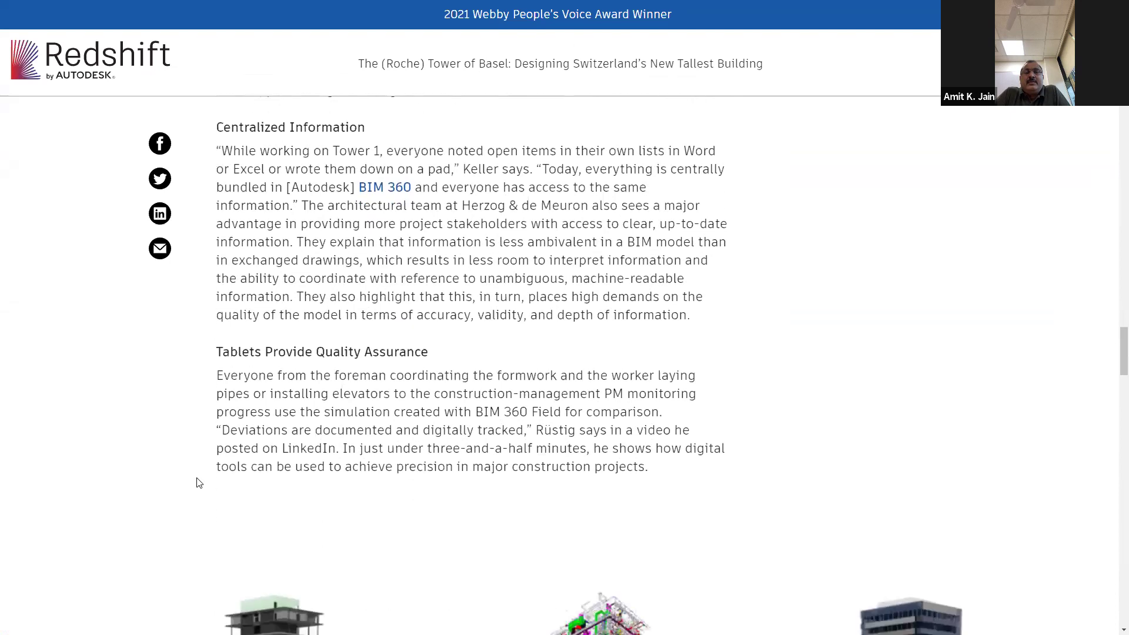
{"action": "scroll", "coordinate": [199, 483], "scroll_direction": "down", "scroll_amount": 1}
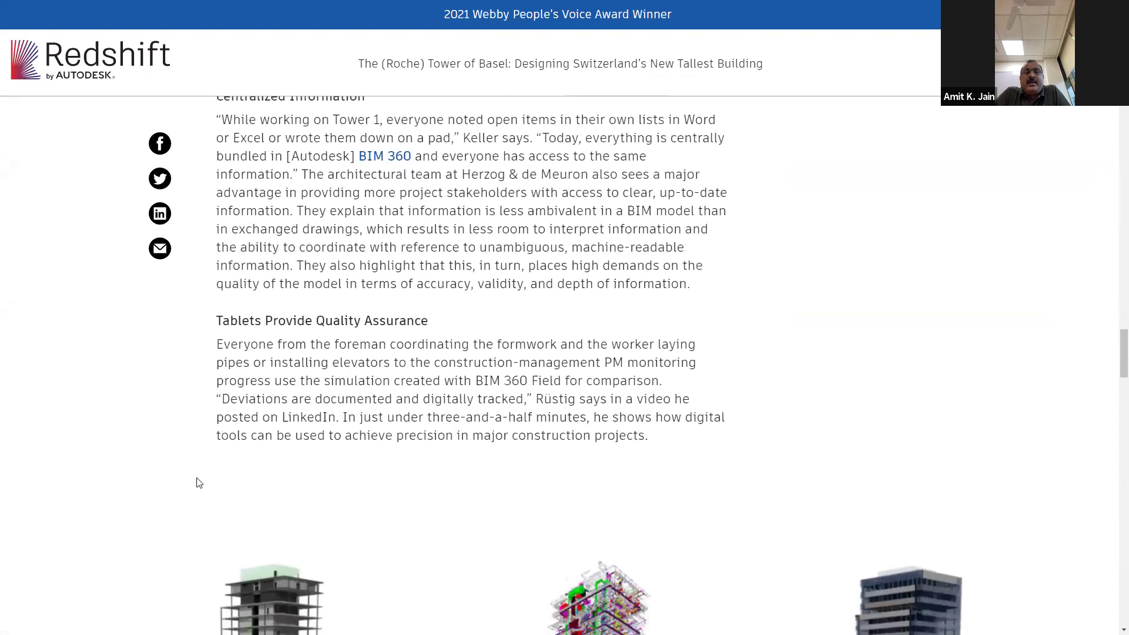
Examine the 3D views of the tower's structural, engineering and architectural submodels together with their caption
{"action": "scroll", "coordinate": [199, 483], "scroll_direction": "down", "scroll_amount": 3}
{"action": "scroll", "coordinate": [199, 483], "scroll_direction": "down", "scroll_amount": 1}
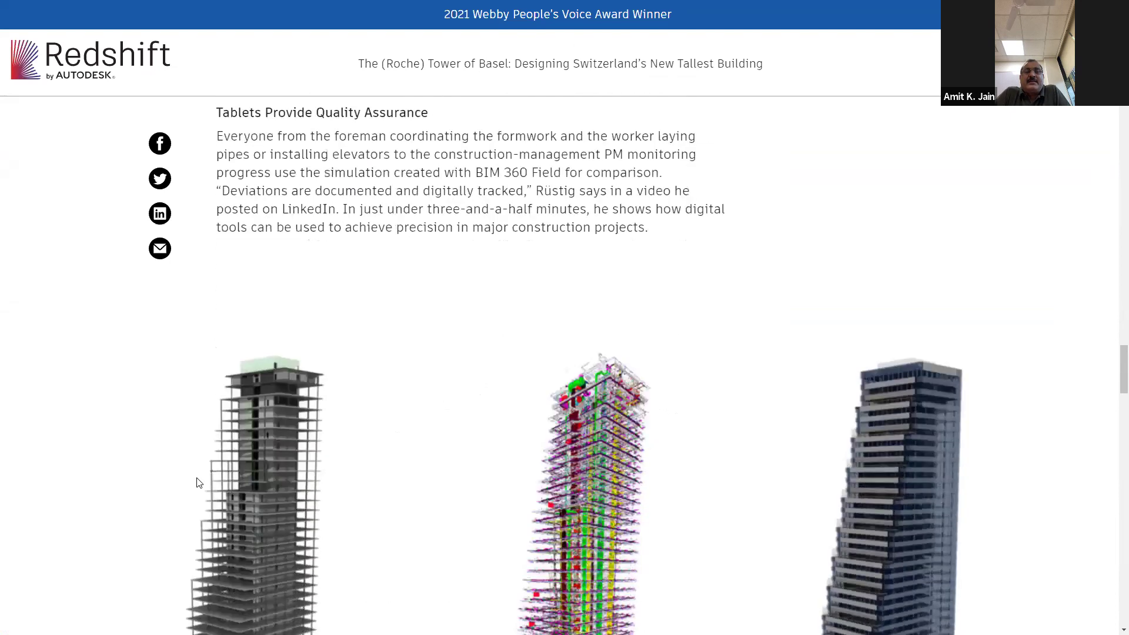
{"action": "scroll", "coordinate": [176, 466], "scroll_direction": "down", "scroll_amount": 1}
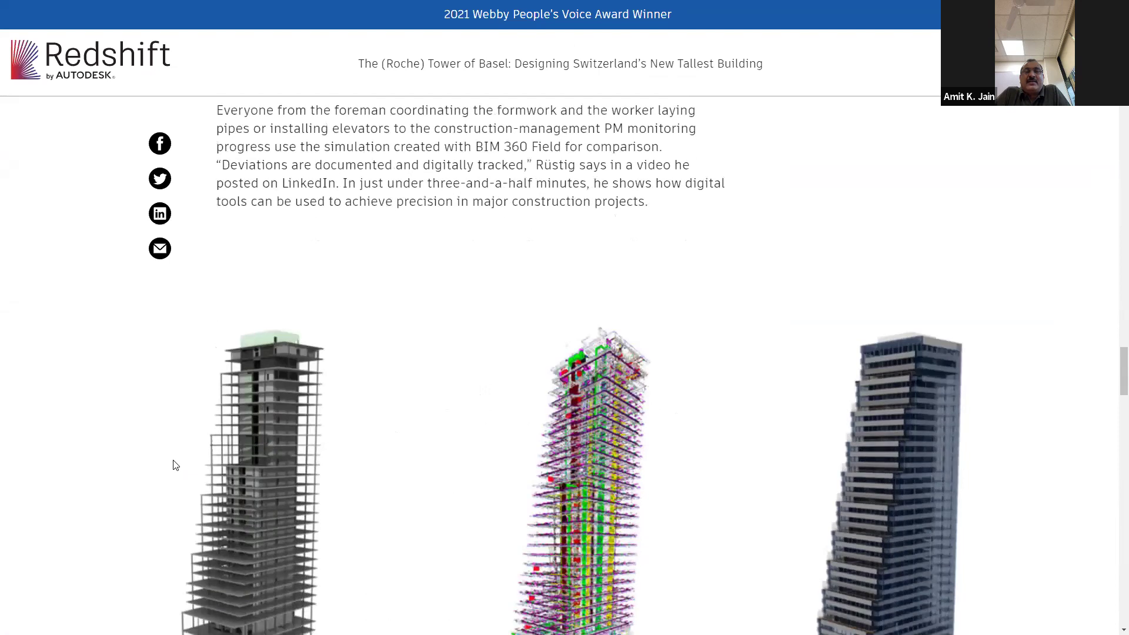
{"action": "scroll", "coordinate": [168, 457], "scroll_direction": "down", "scroll_amount": 1}
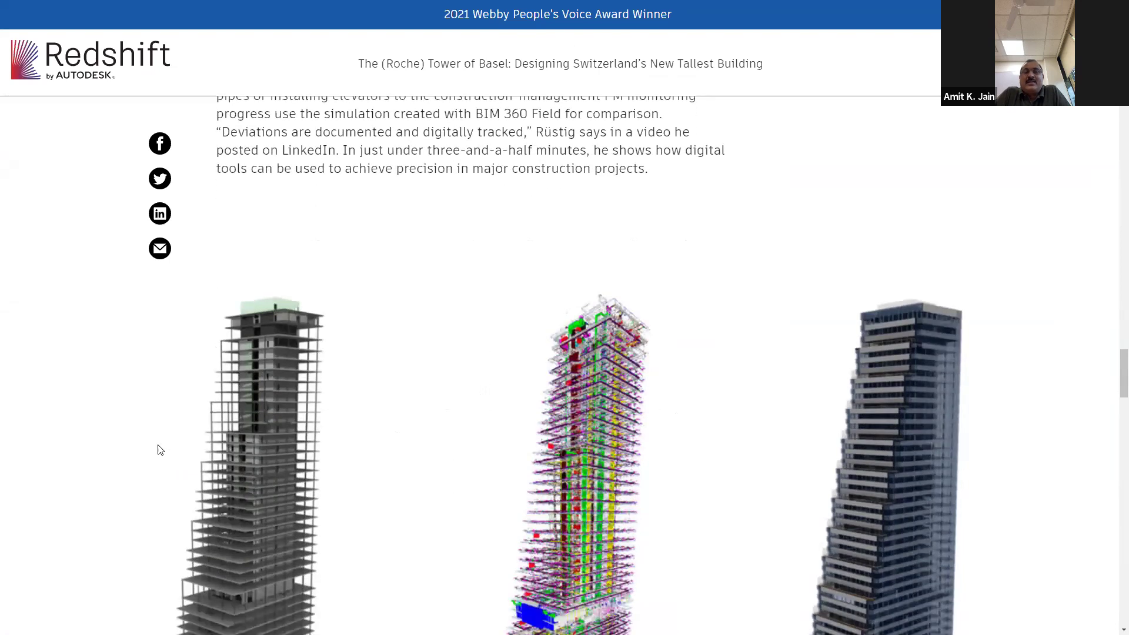
{"action": "scroll", "coordinate": [158, 450], "scroll_direction": "down", "scroll_amount": 4}
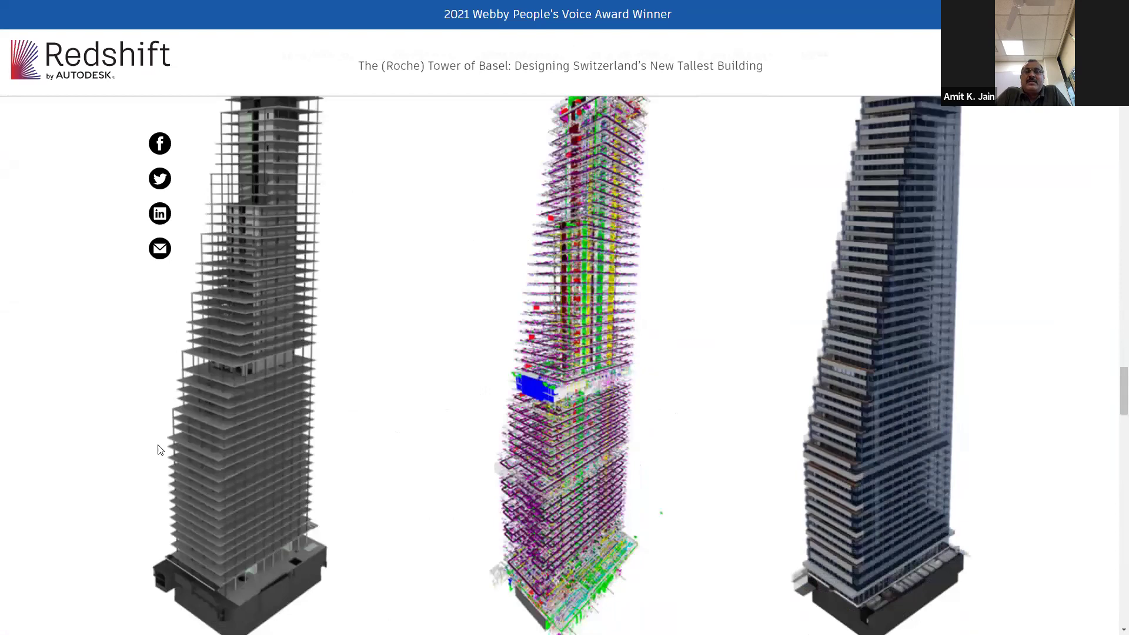
{"action": "scroll", "coordinate": [158, 452], "scroll_direction": "up", "scroll_amount": 1}
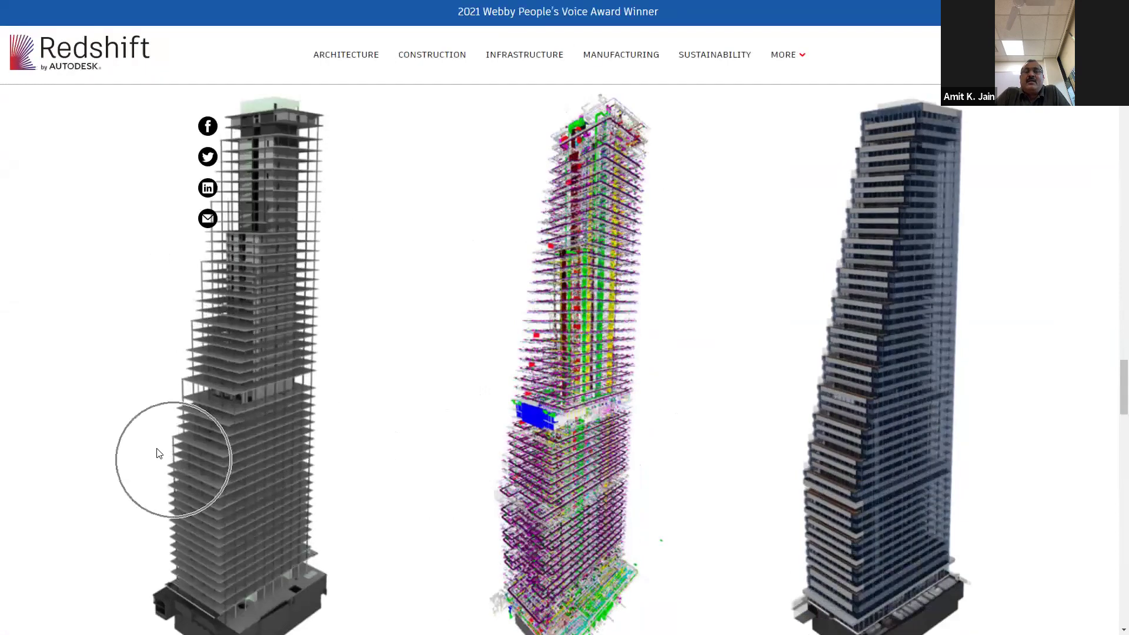
{"action": "scroll", "coordinate": [158, 454], "scroll_direction": "down", "scroll_amount": 1}
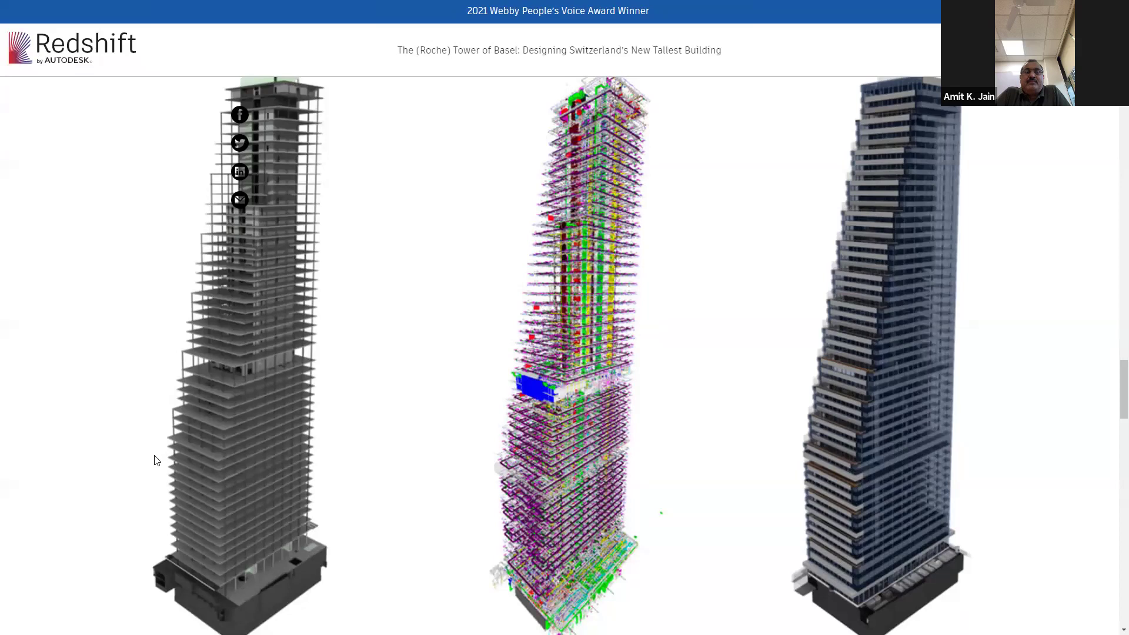
{"action": "scroll", "coordinate": [158, 460], "scroll_direction": "down", "scroll_amount": 1}
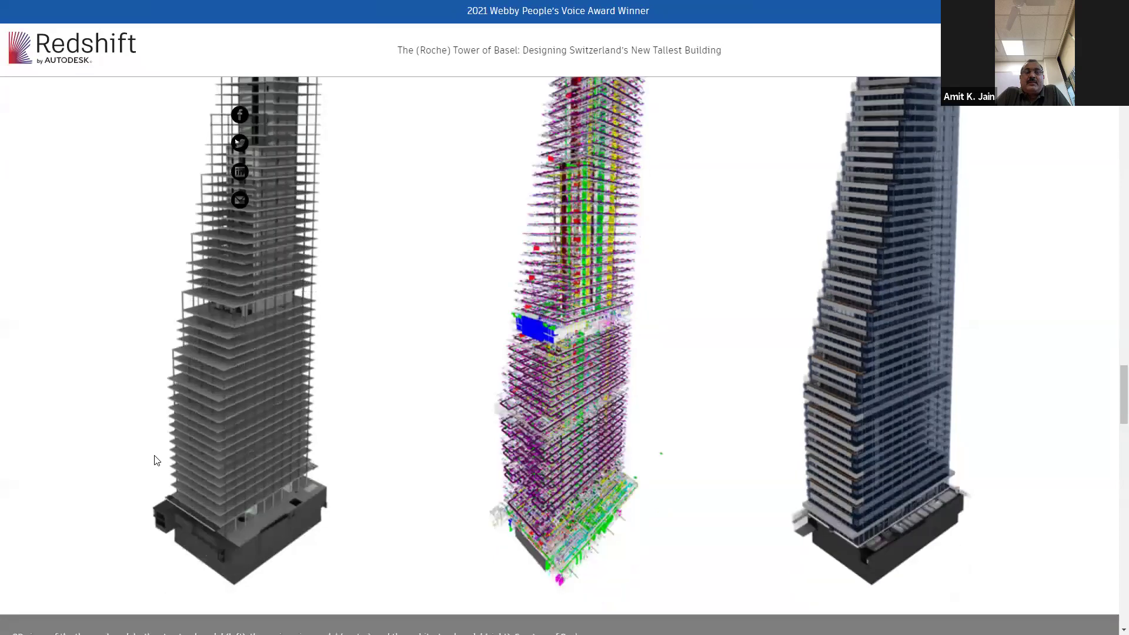
{"action": "scroll", "coordinate": [157, 460], "scroll_direction": "down", "scroll_amount": 3}
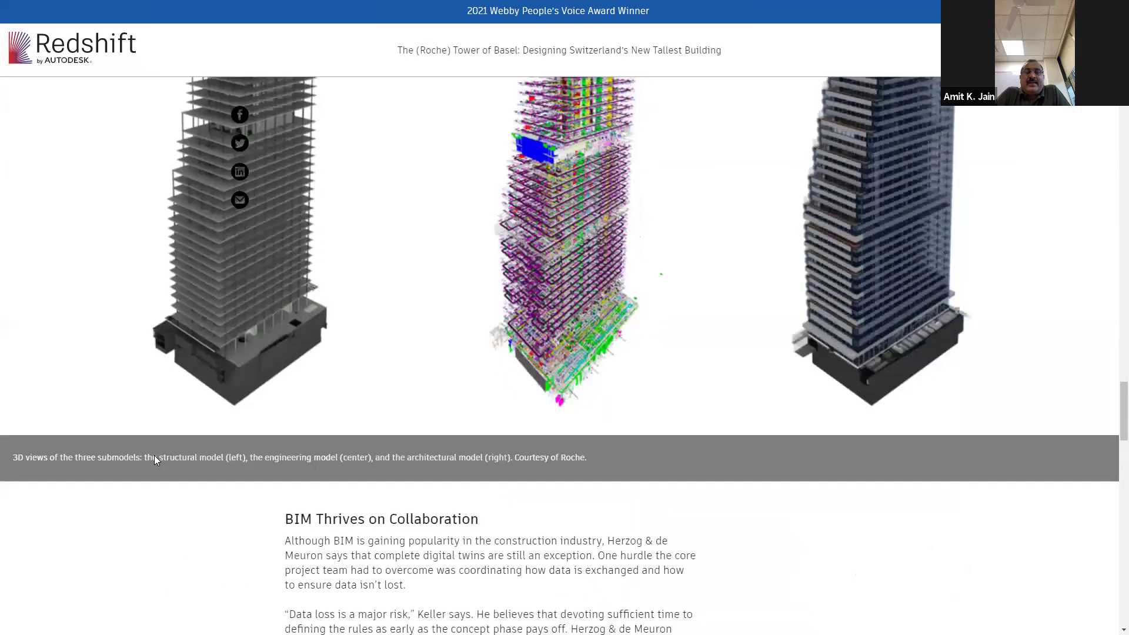
Skim the sections on BIM collaboration and smart building, and return to the 3D views of the three submodels
{"action": "scroll", "coordinate": [157, 461], "scroll_direction": "down", "scroll_amount": 5}
{"action": "scroll", "coordinate": [157, 461], "scroll_direction": "down", "scroll_amount": 1}
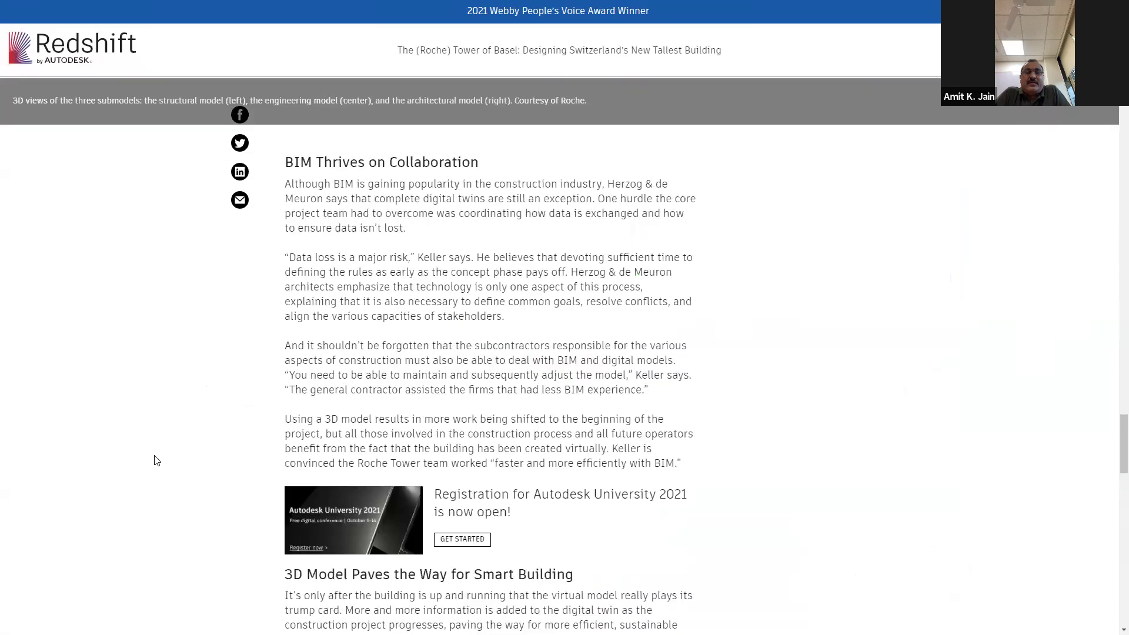
{"action": "scroll", "coordinate": [157, 460], "scroll_direction": "down", "scroll_amount": 4}
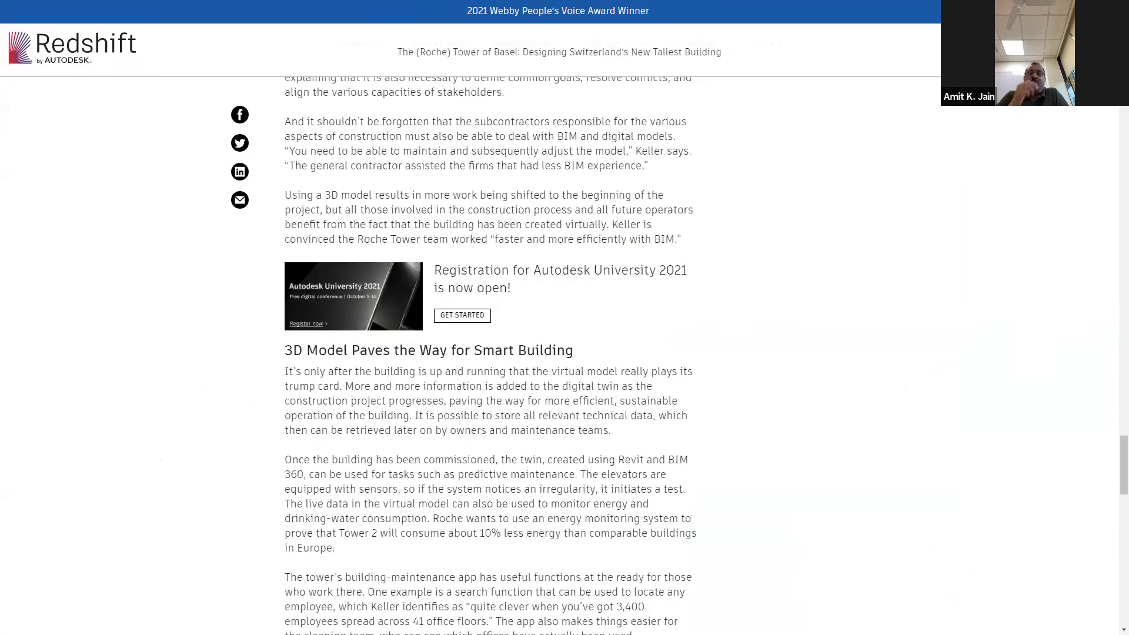
{"action": "scroll", "coordinate": [83, 416], "scroll_direction": "up", "scroll_amount": 6}
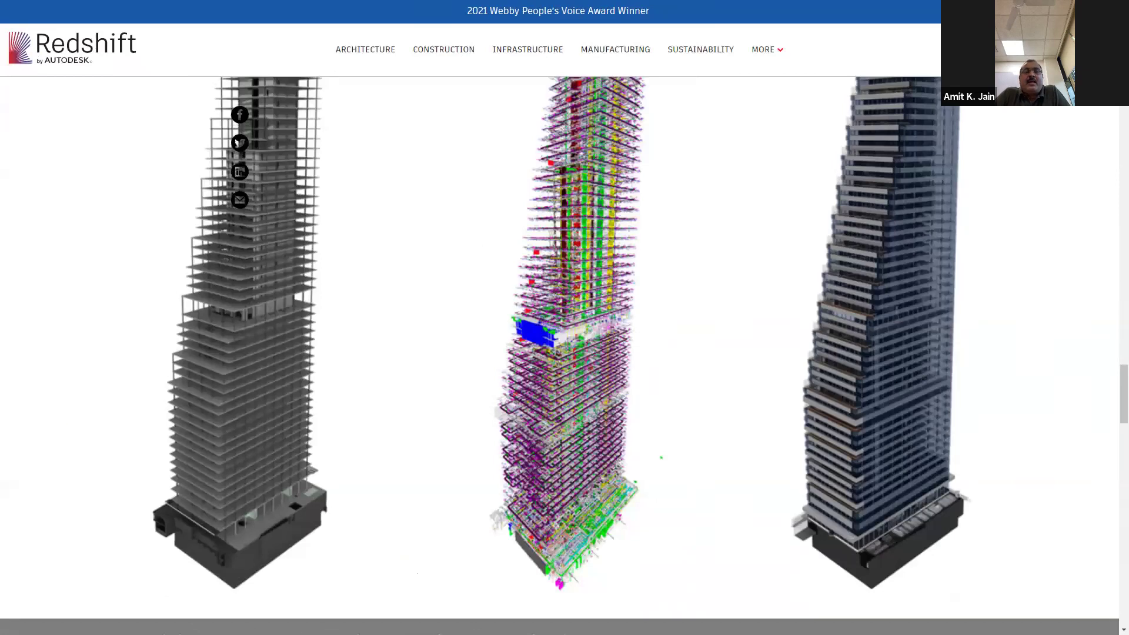
{"action": "scroll", "coordinate": [560, 356], "scroll_direction": "up", "scroll_amount": 1}
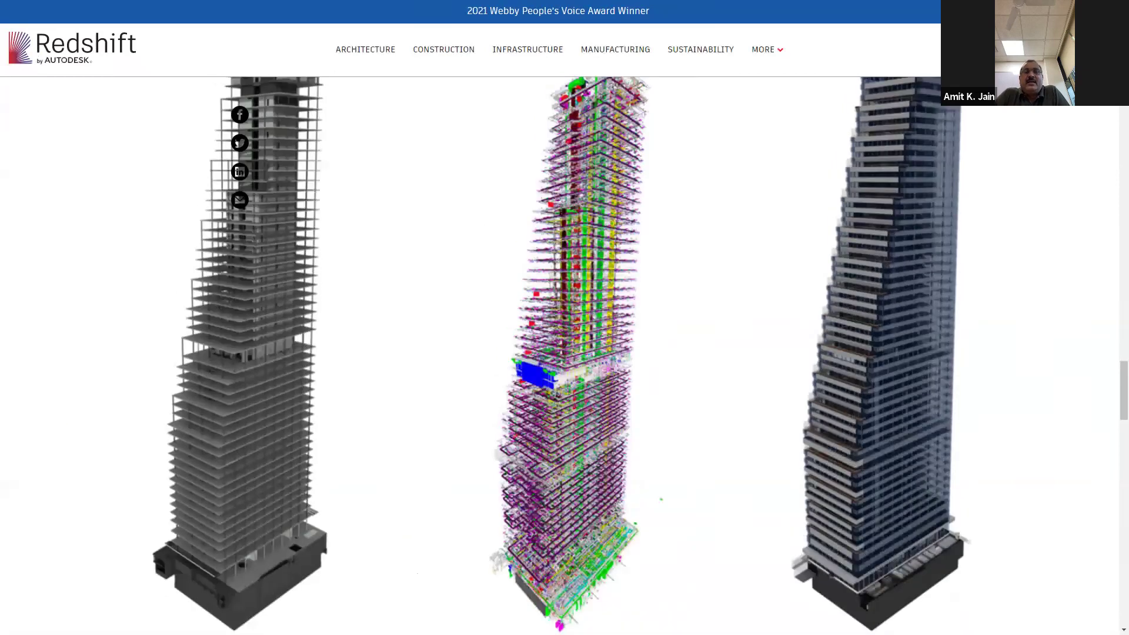
{"action": "scroll", "coordinate": [560, 355], "scroll_direction": "up", "scroll_amount": 1}
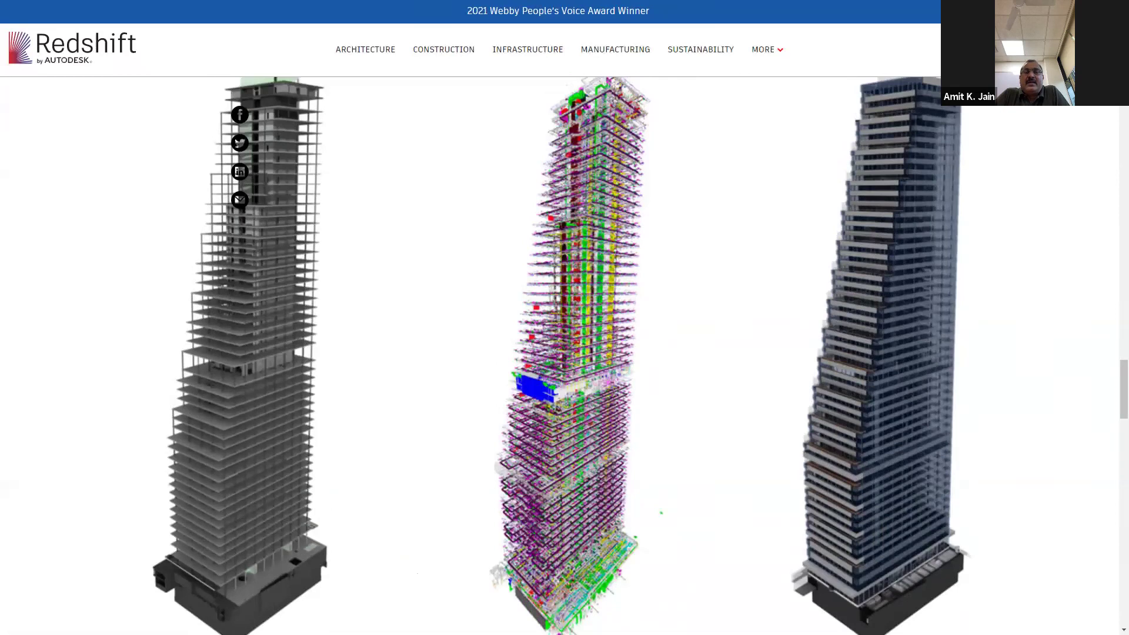